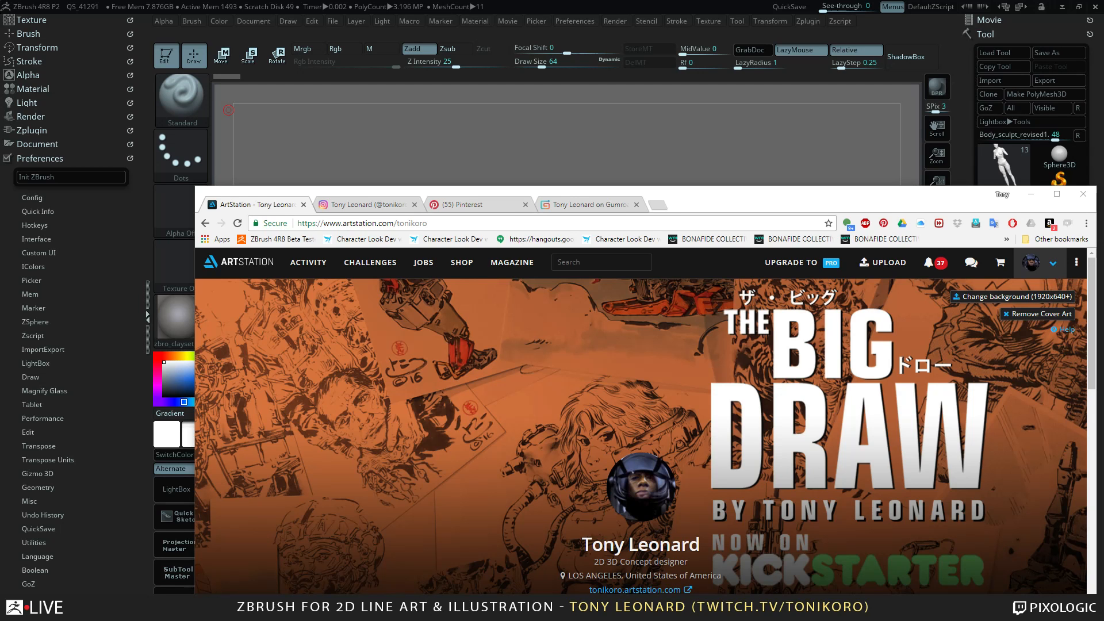
Maximize the browser window that shows the ArtStation portfolio page.
{"action": "key", "text": "alt+Tab"}
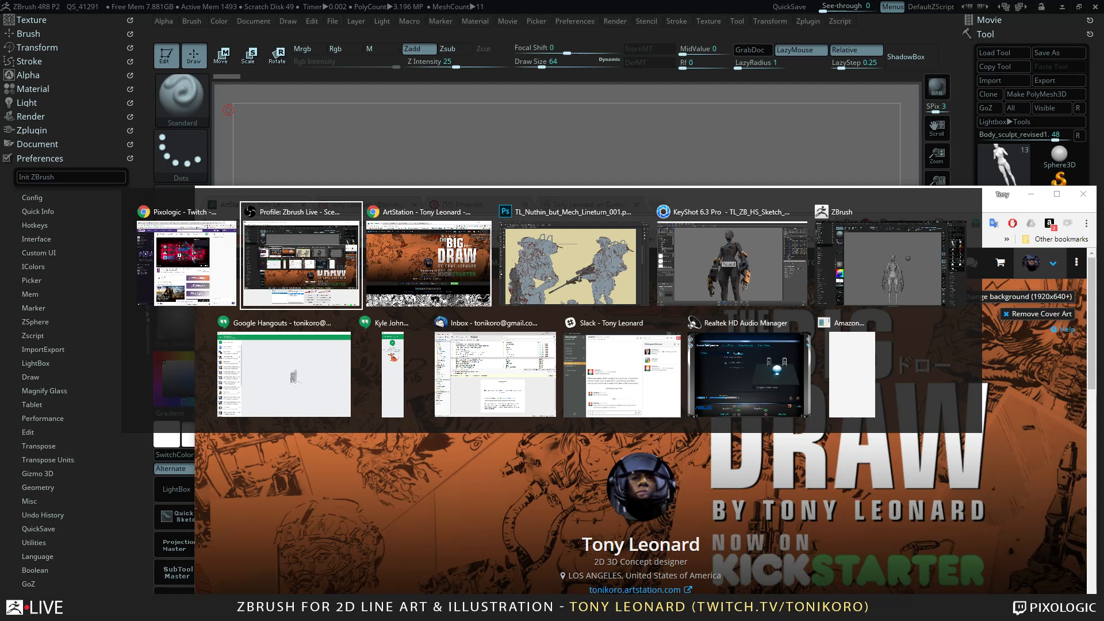
{"action": "key", "text": "Escape"}
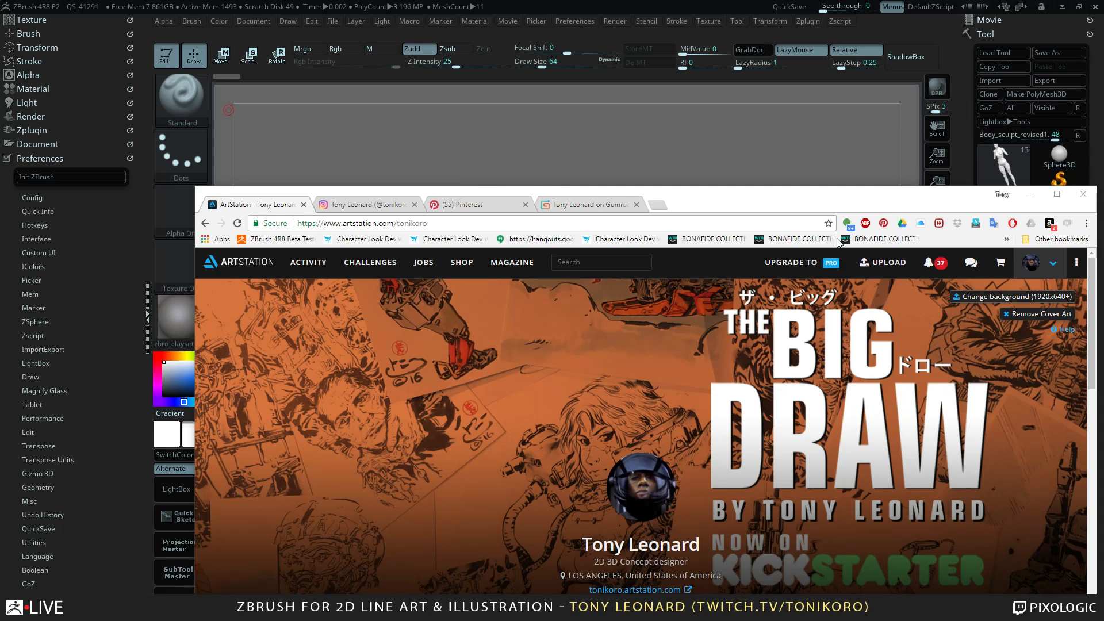
{"action": "left_click_drag", "start_coordinate": [737, 195], "coordinate": [689, 28]}
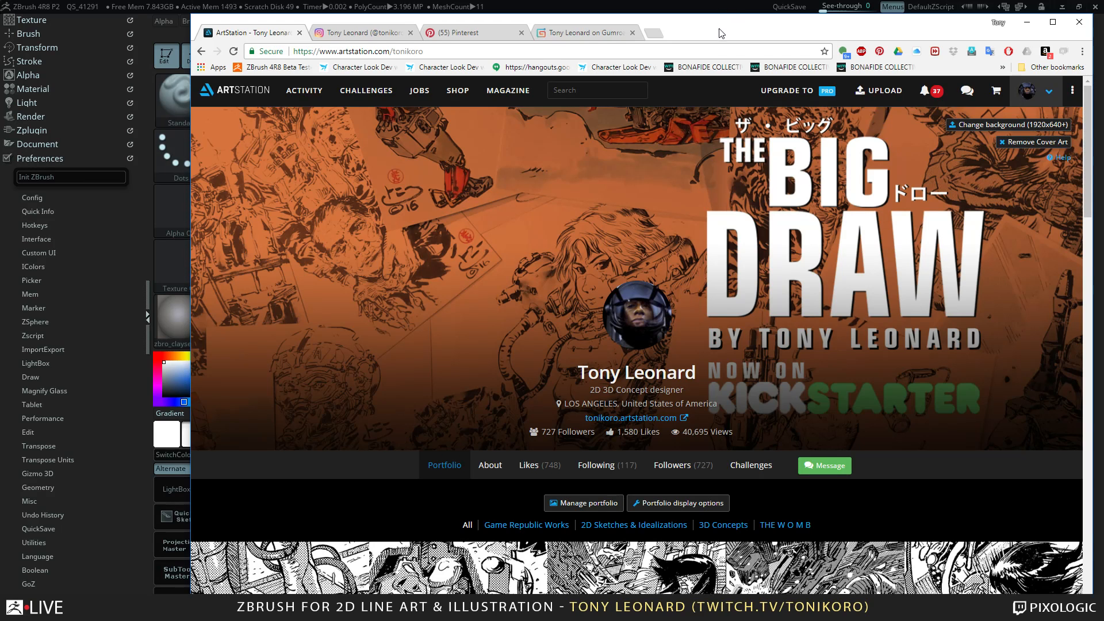
{"action": "left_click_drag", "start_coordinate": [710, 19], "coordinate": [715, 96]}
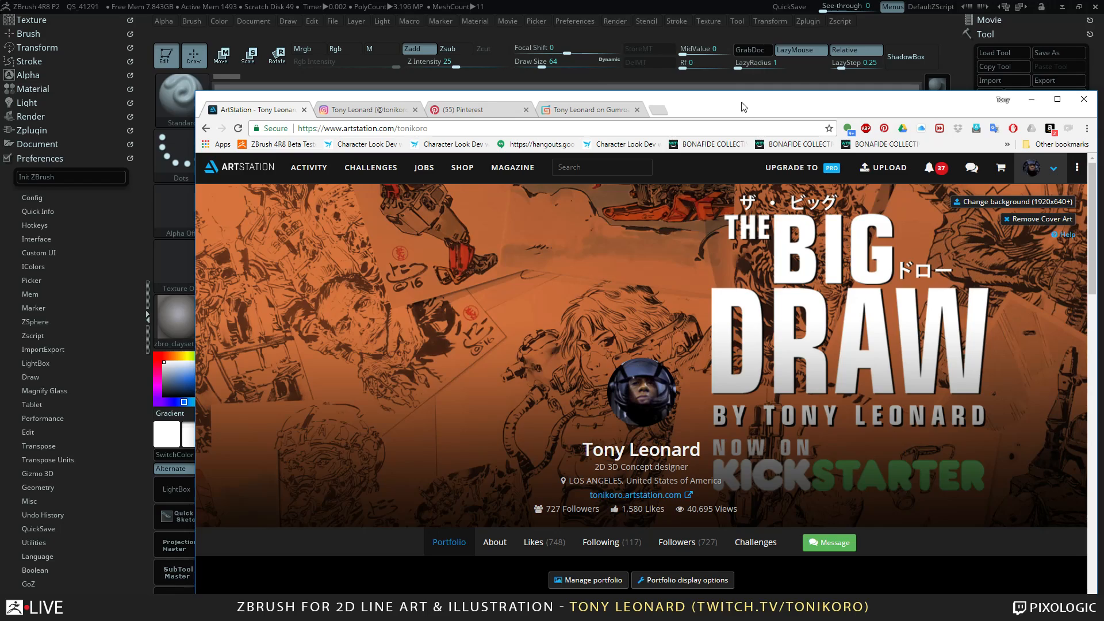
{"action": "left_click_drag", "start_coordinate": [692, 99], "coordinate": [689, 2]}
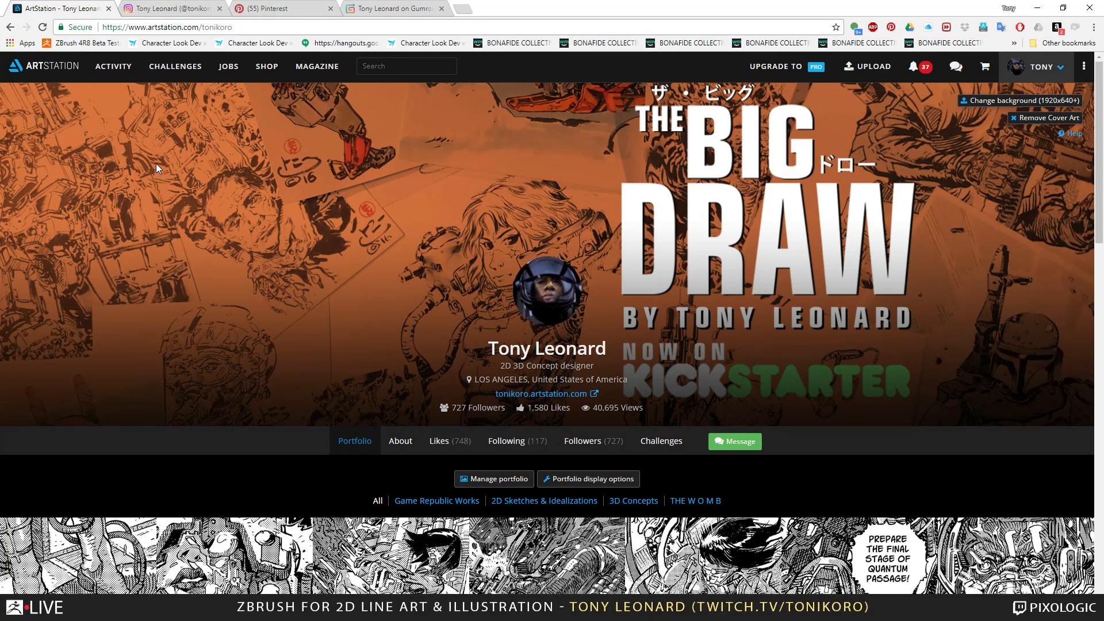
Look through the comic, character and mech artwork thumbnails on the ArtStation portfolio page.
{"action": "scroll", "coordinate": [165, 236], "scroll_direction": "down", "scroll_amount": 5}
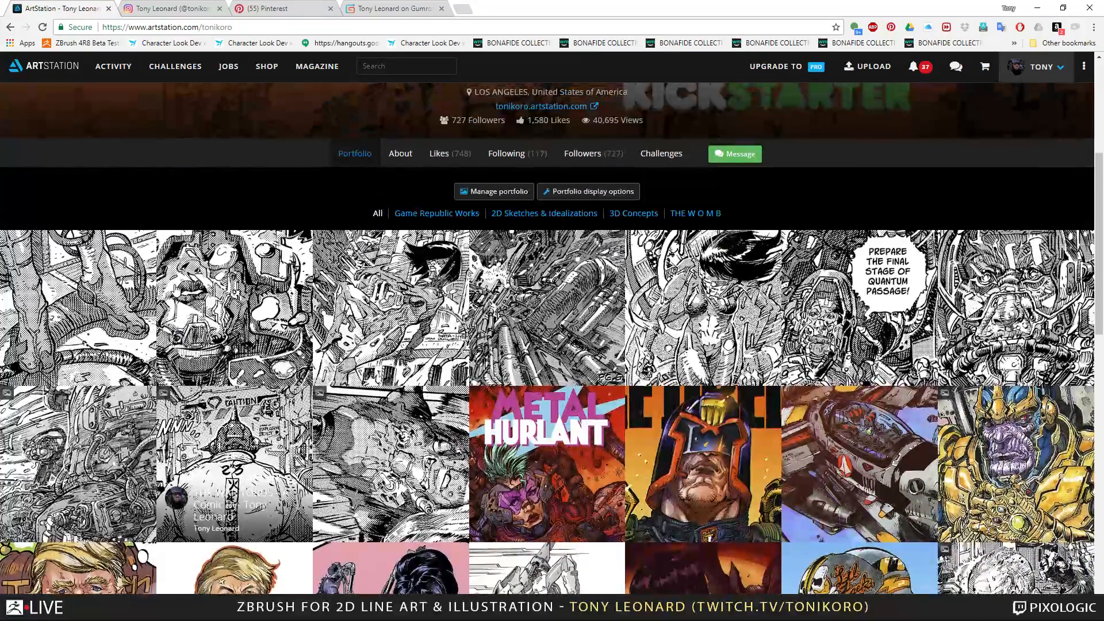
{"action": "scroll", "coordinate": [175, 288], "scroll_direction": "up", "scroll_amount": 1}
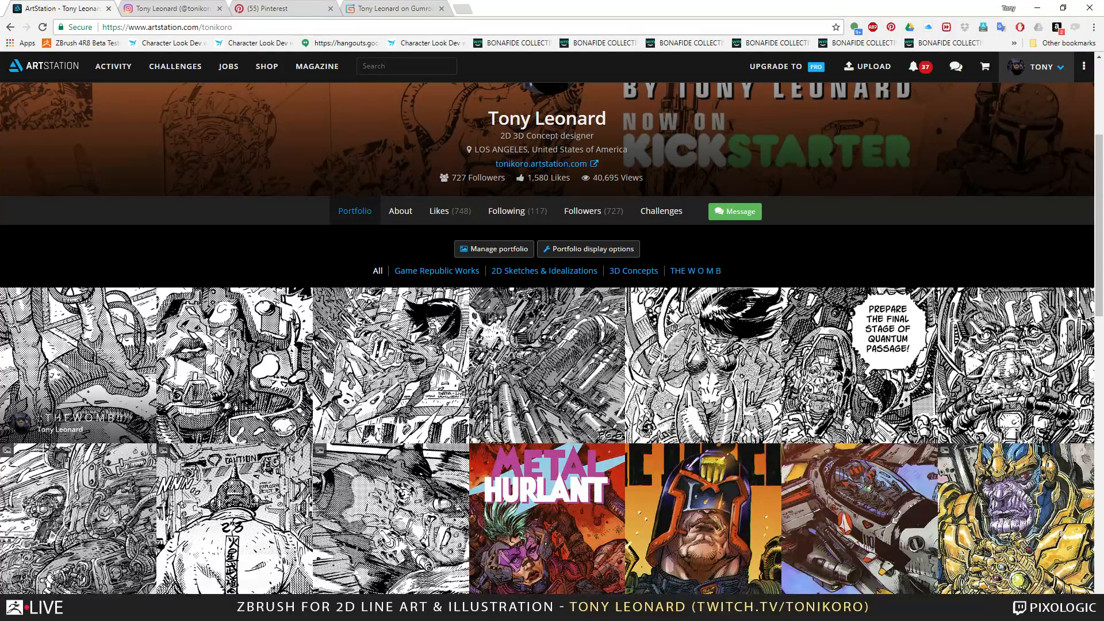
{"action": "scroll", "coordinate": [569, 447], "scroll_direction": "down", "scroll_amount": 5}
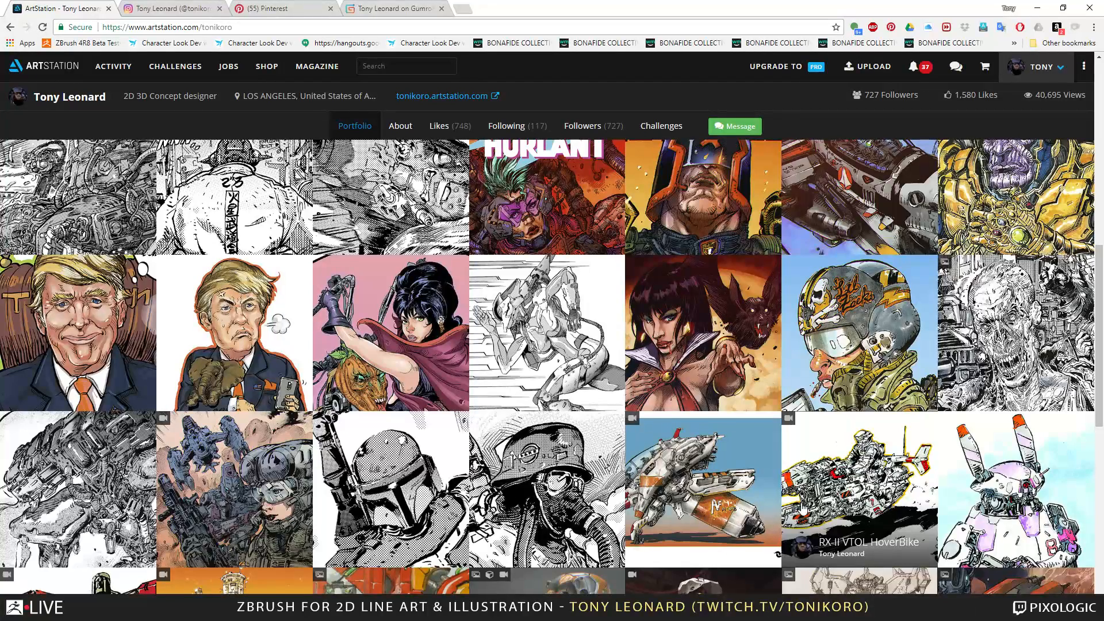
{"action": "scroll", "coordinate": [408, 478], "scroll_direction": "down", "scroll_amount": 3}
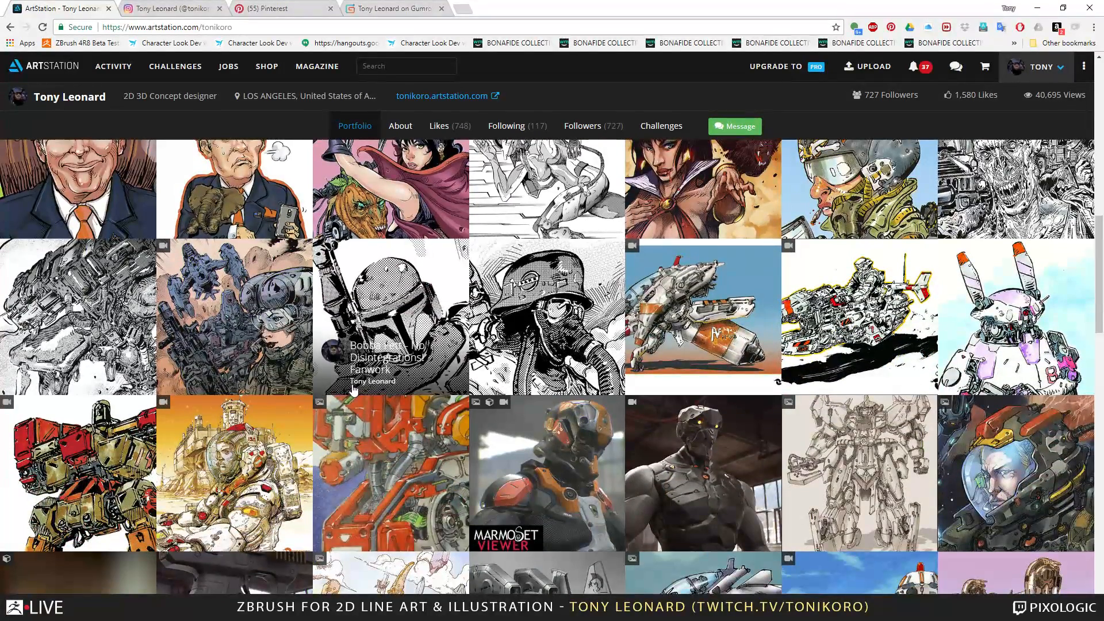
{"action": "scroll", "coordinate": [635, 424], "scroll_direction": "down", "scroll_amount": 2}
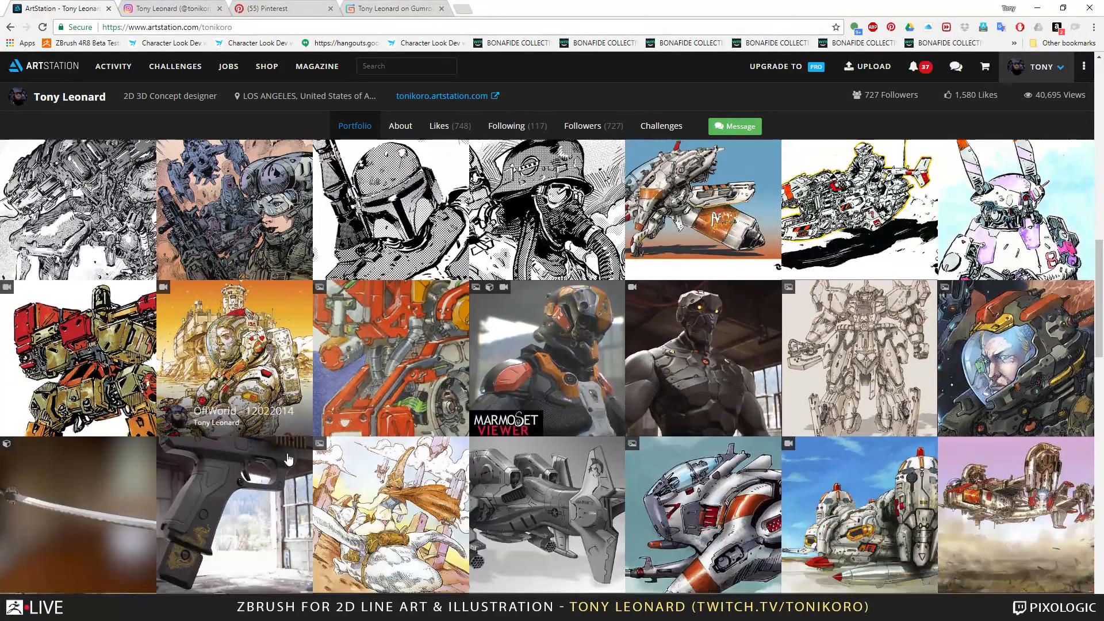
{"action": "scroll", "coordinate": [357, 420], "scroll_direction": "up", "scroll_amount": 7}
{"action": "scroll", "coordinate": [356, 420], "scroll_direction": "up", "scroll_amount": 4}
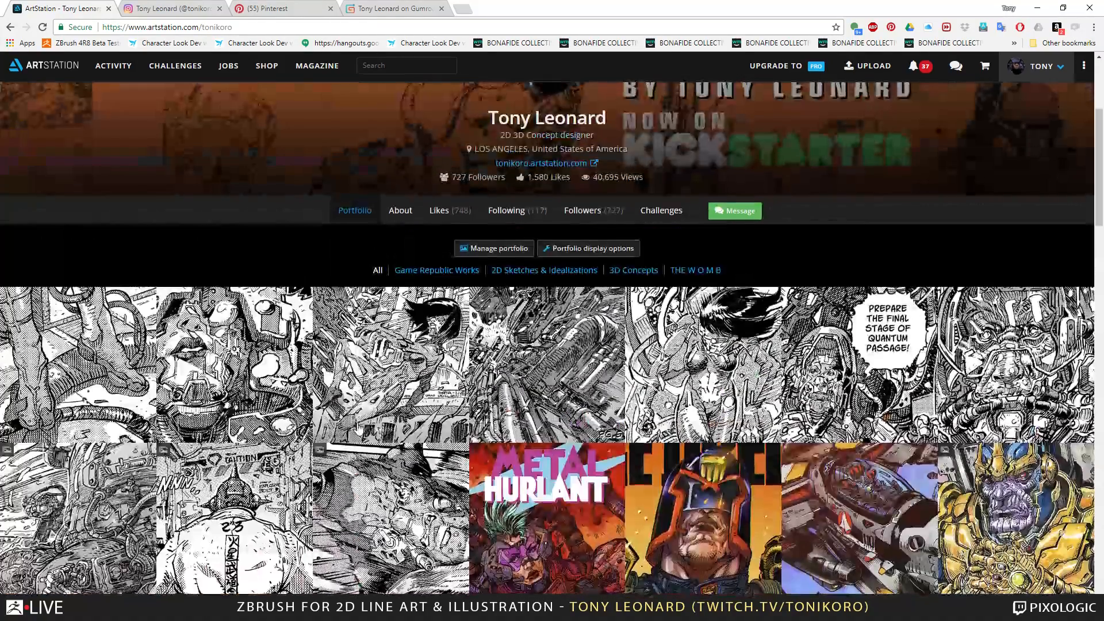
{"action": "scroll", "coordinate": [532, 540], "scroll_direction": "down", "scroll_amount": 1}
{"action": "scroll", "coordinate": [532, 540], "scroll_direction": "down", "scroll_amount": 1}
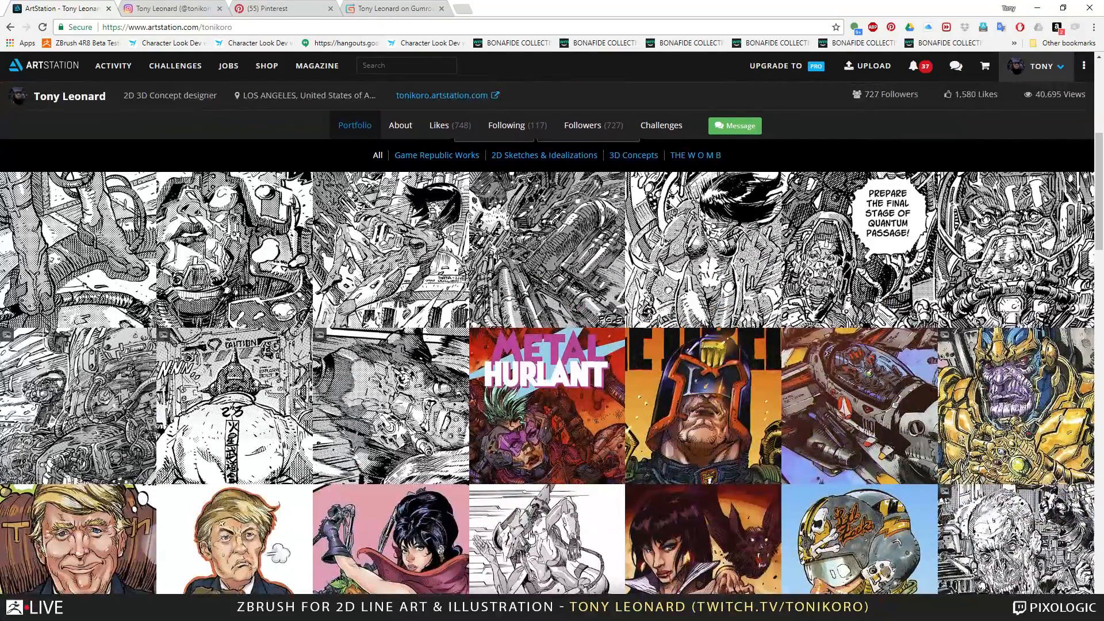
{"action": "scroll", "coordinate": [362, 361], "scroll_direction": "up", "scroll_amount": 5}
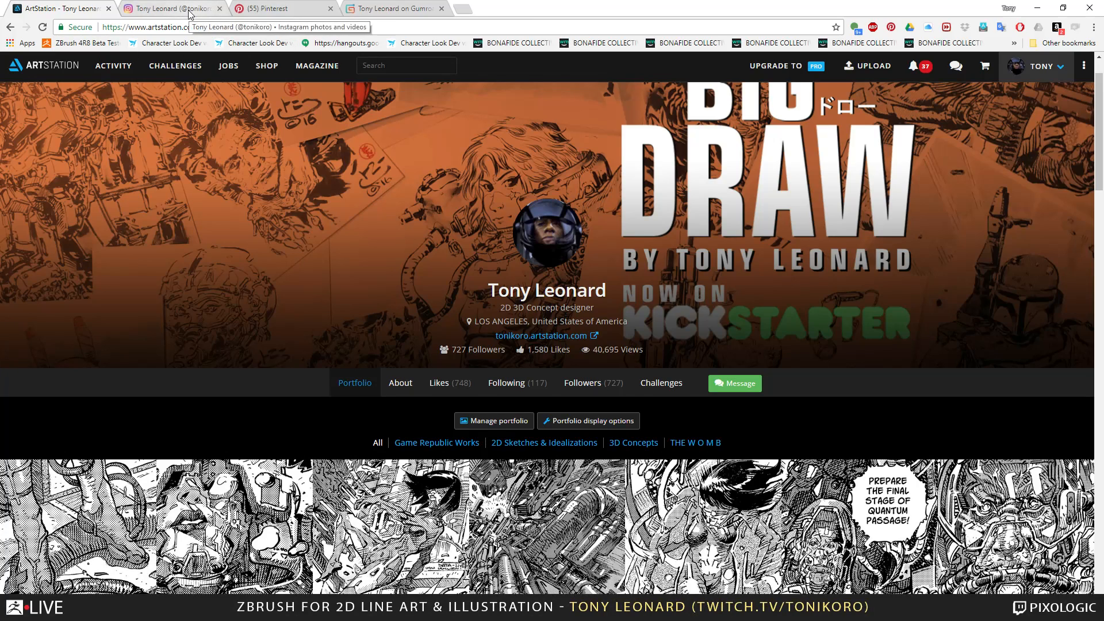
Switch to the open Instagram profile and look through its posted sketches, comic covers and model photos.
{"action": "left_click", "coordinate": [164, 11]}
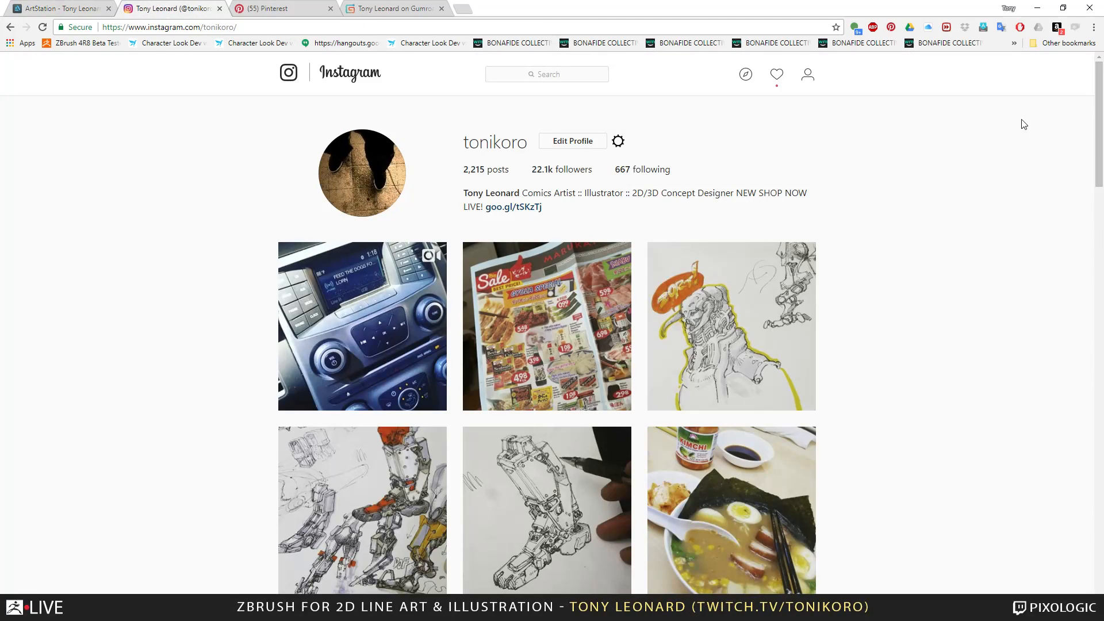
{"action": "scroll", "coordinate": [614, 192], "scroll_direction": "down", "scroll_amount": 17}
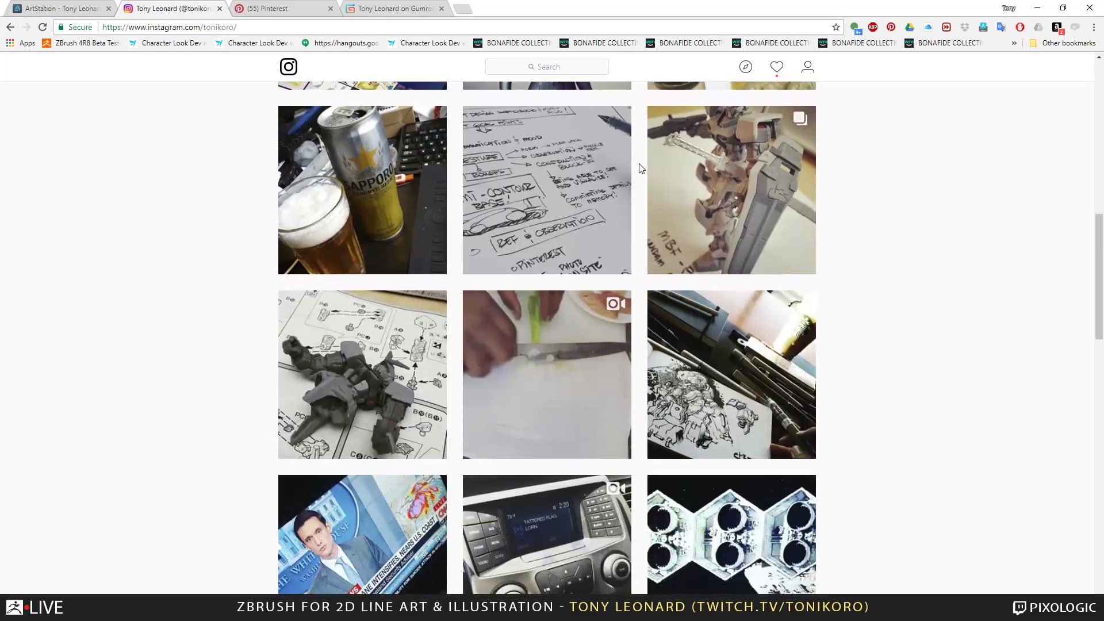
{"action": "scroll", "coordinate": [636, 173], "scroll_direction": "down", "scroll_amount": 20}
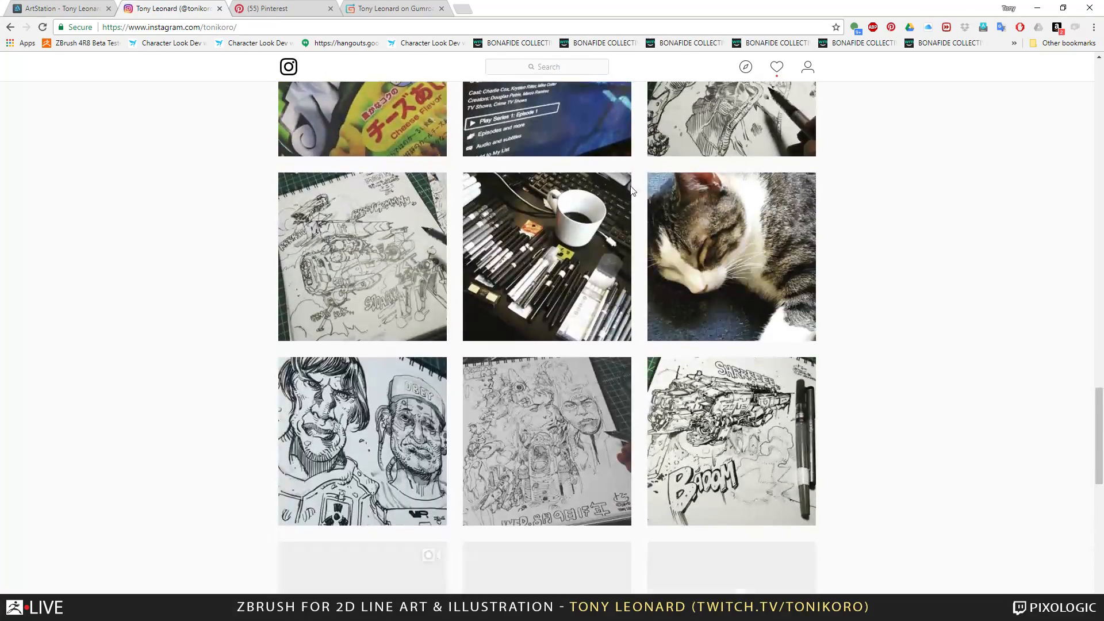
{"action": "scroll", "coordinate": [633, 161], "scroll_direction": "down", "scroll_amount": 10}
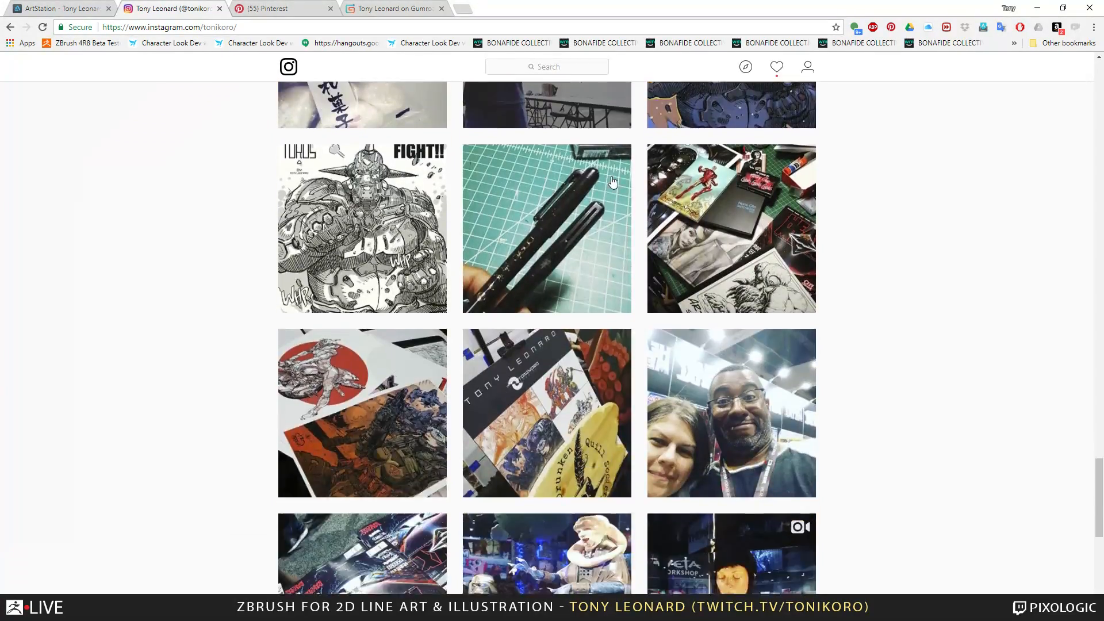
{"action": "scroll", "coordinate": [613, 190], "scroll_direction": "down", "scroll_amount": 15}
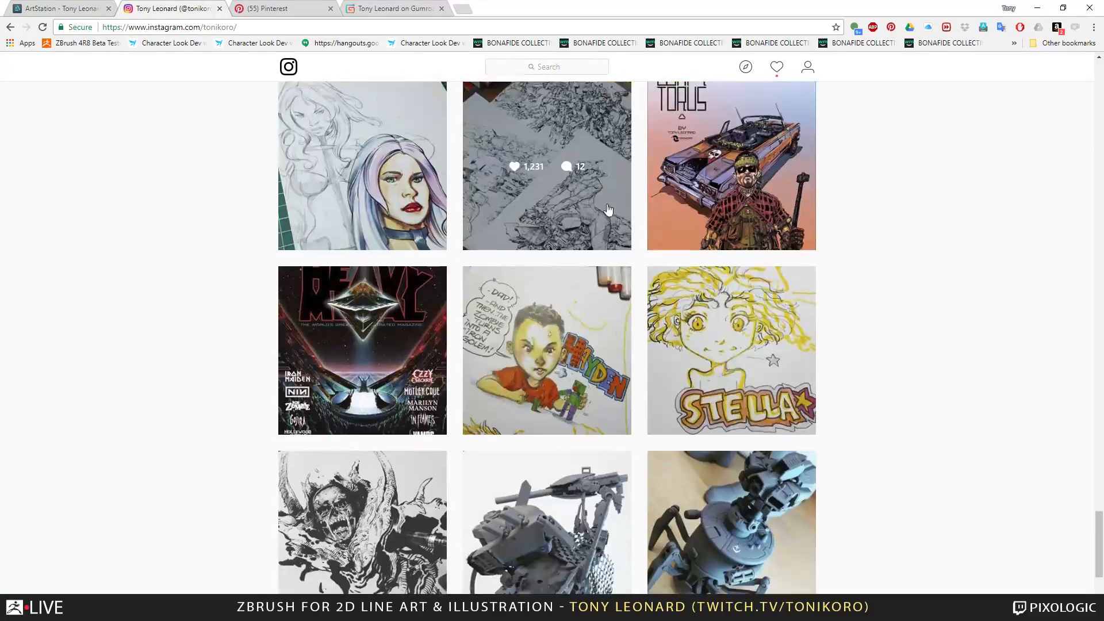
{"action": "scroll", "coordinate": [598, 271], "scroll_direction": "down", "scroll_amount": 12}
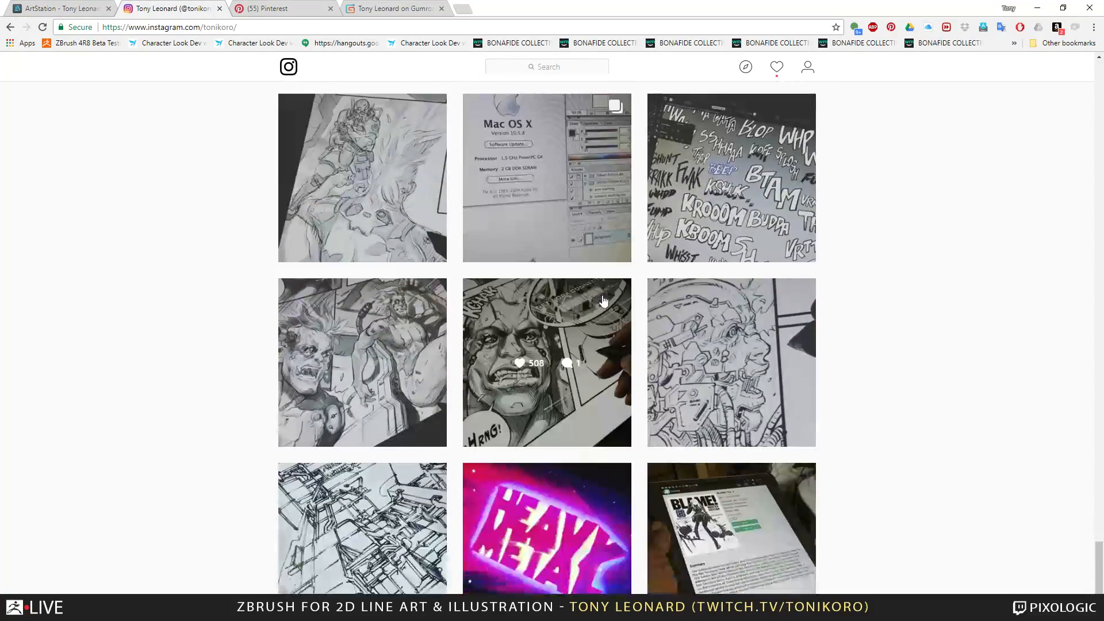
{"action": "scroll", "coordinate": [607, 281], "scroll_direction": "down", "scroll_amount": 11}
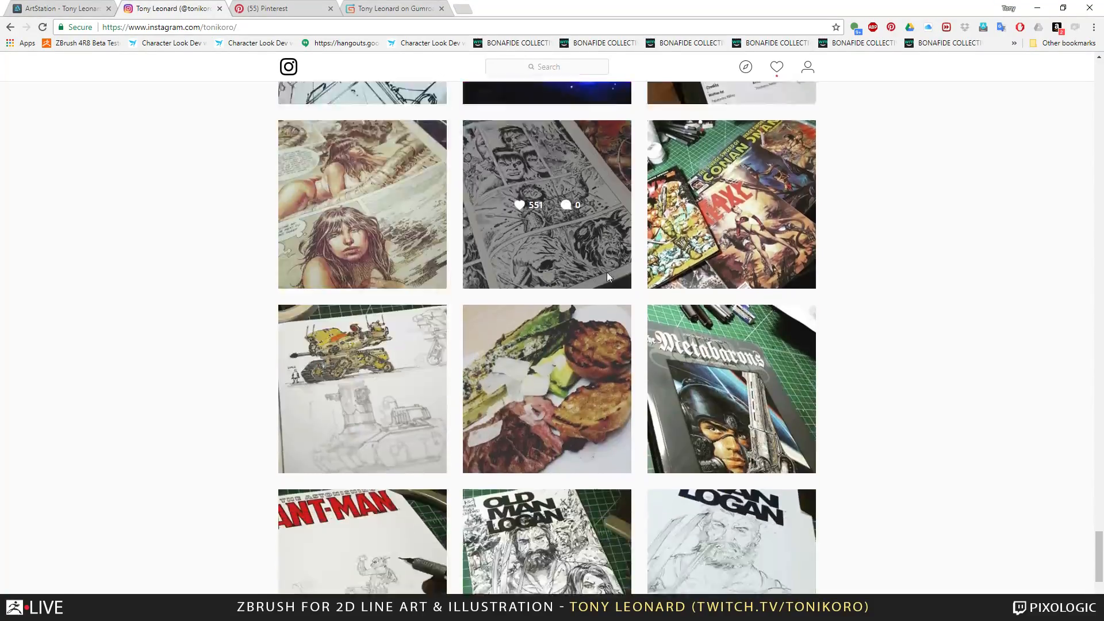
{"action": "scroll", "coordinate": [609, 270], "scroll_direction": "down", "scroll_amount": 8}
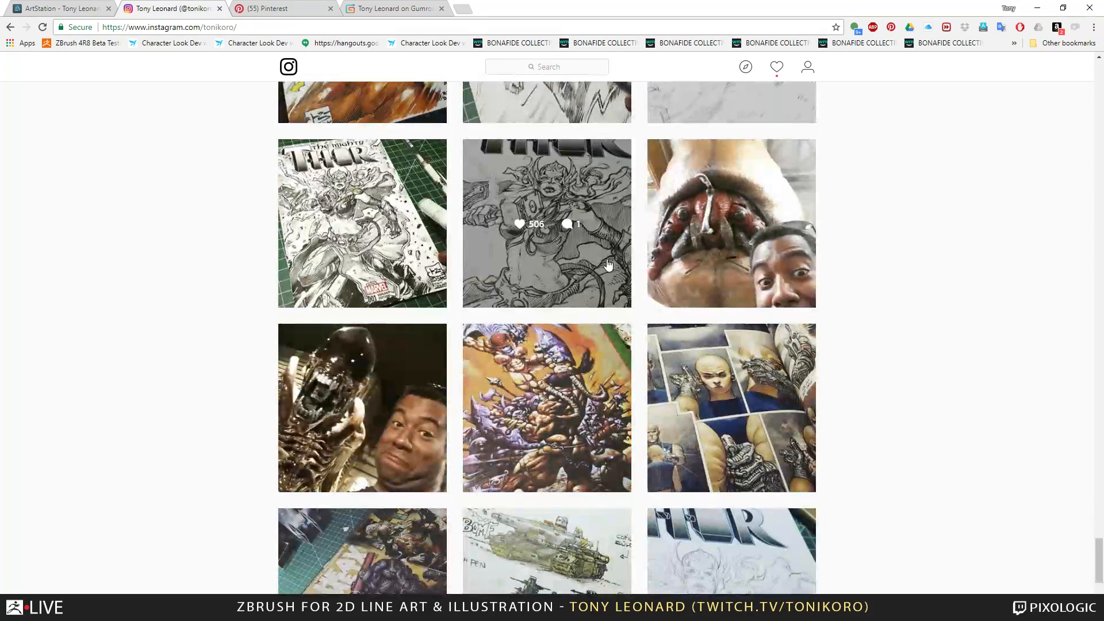
{"action": "scroll", "coordinate": [623, 260], "scroll_direction": "down", "scroll_amount": 5}
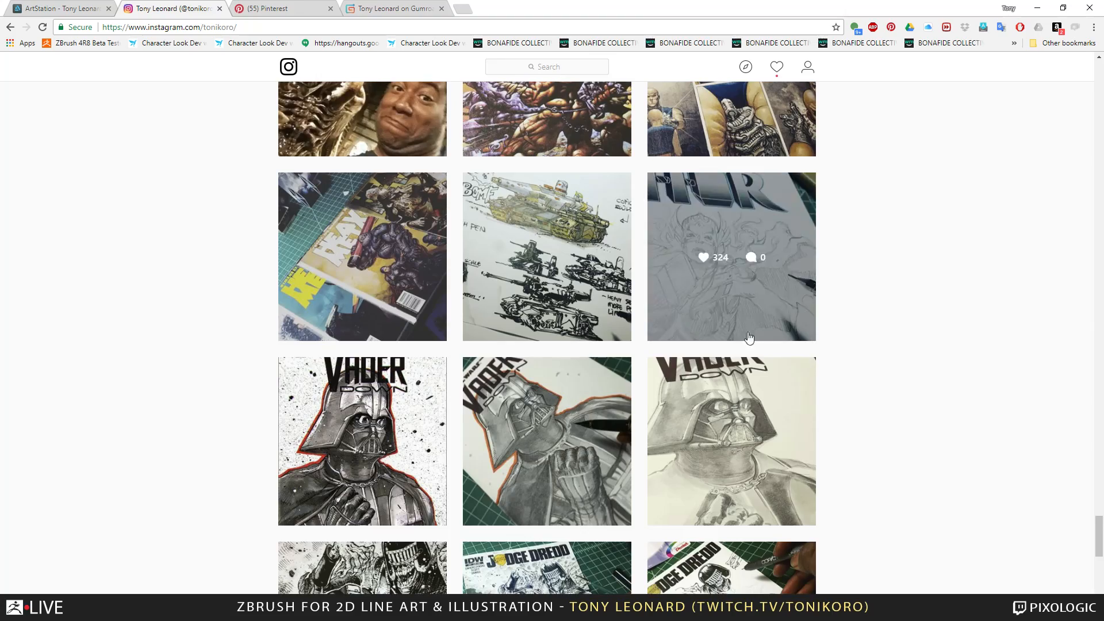
{"action": "scroll", "coordinate": [823, 350], "scroll_direction": "up", "scroll_amount": 15}
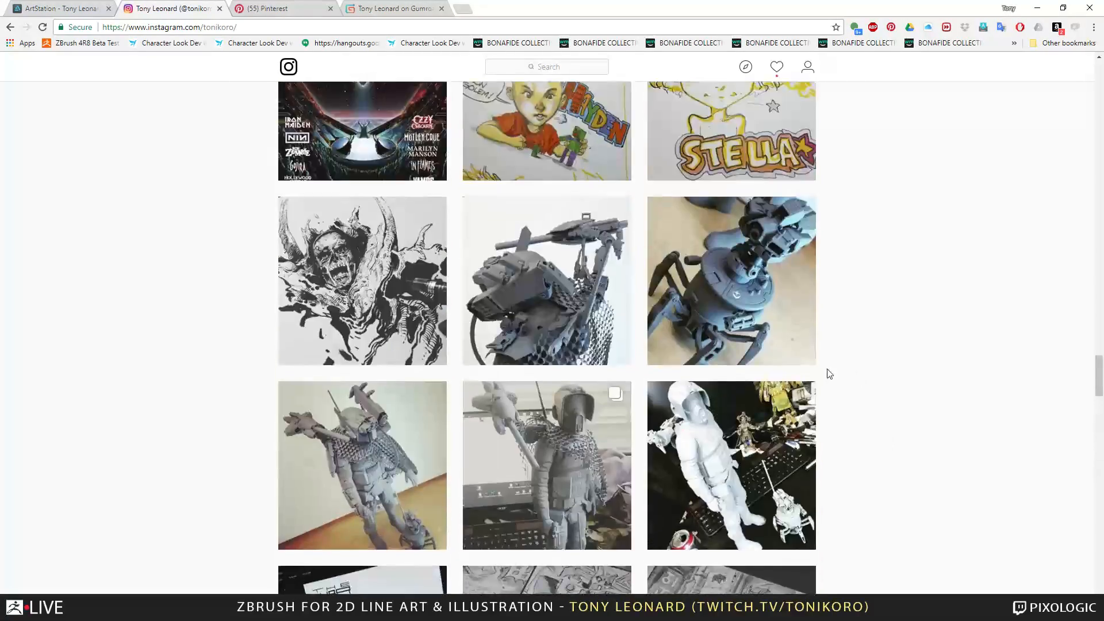
{"action": "scroll", "coordinate": [830, 374], "scroll_direction": "up", "scroll_amount": 20}
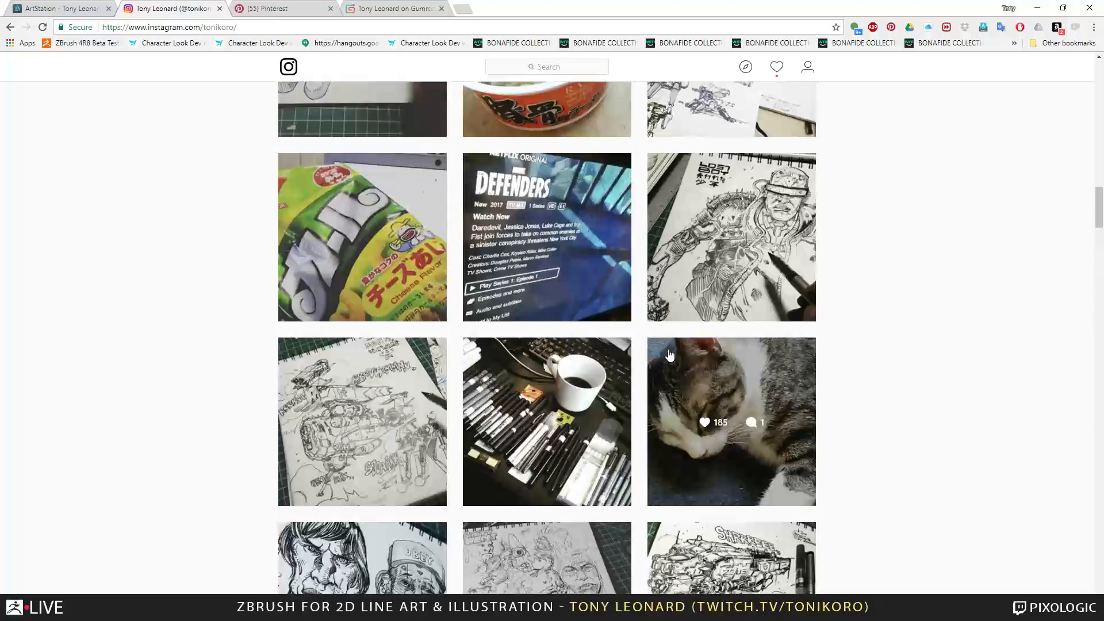
{"action": "scroll", "coordinate": [670, 355], "scroll_direction": "up", "scroll_amount": 20}
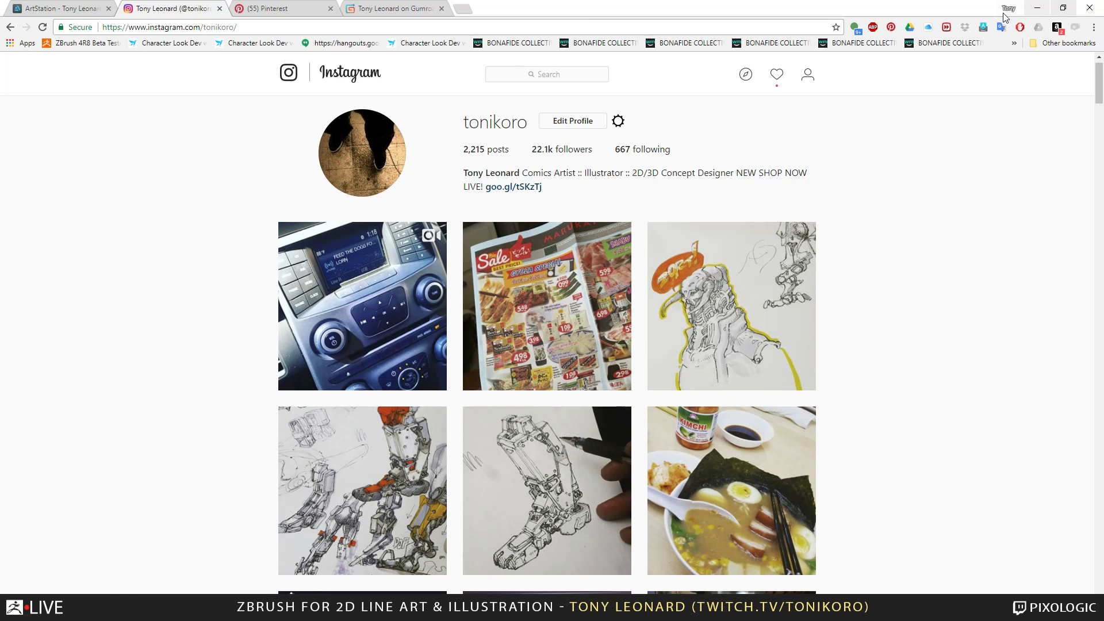
Minimize the browser to return to ZBrush and examine the armored female body sculpt from the front, sides and back.
{"action": "left_click", "coordinate": [1042, 14]}
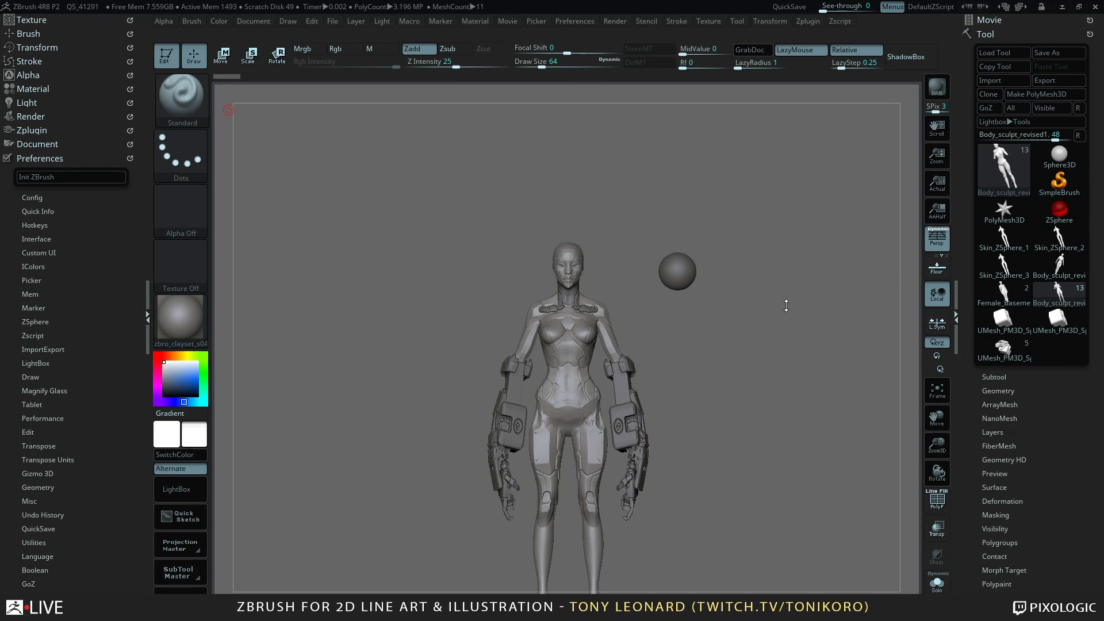
{"action": "left_click_drag", "start_coordinate": [802, 392], "coordinate": [807, 273]}
{"action": "left_click_drag", "start_coordinate": [760, 401], "coordinate": [762, 279]}
{"action": "left_click_drag", "start_coordinate": [732, 498], "coordinate": [766, 447]}
{"action": "left_click_drag", "start_coordinate": [784, 400], "coordinate": [766, 471], "text": "alt"}
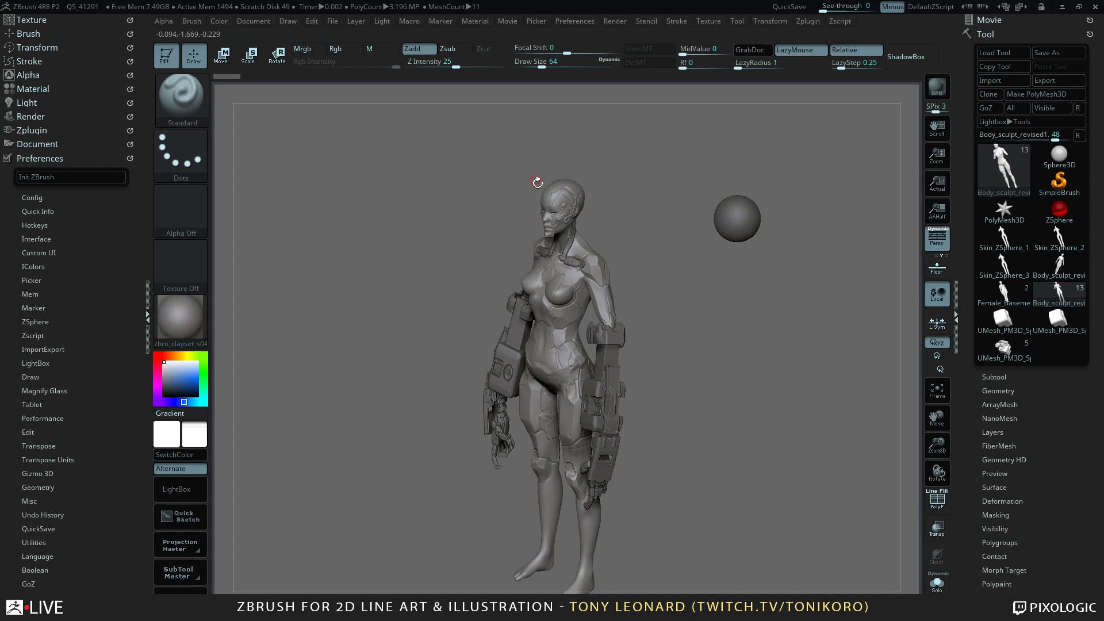
{"action": "left_click_drag", "start_coordinate": [765, 489], "coordinate": [768, 393]}
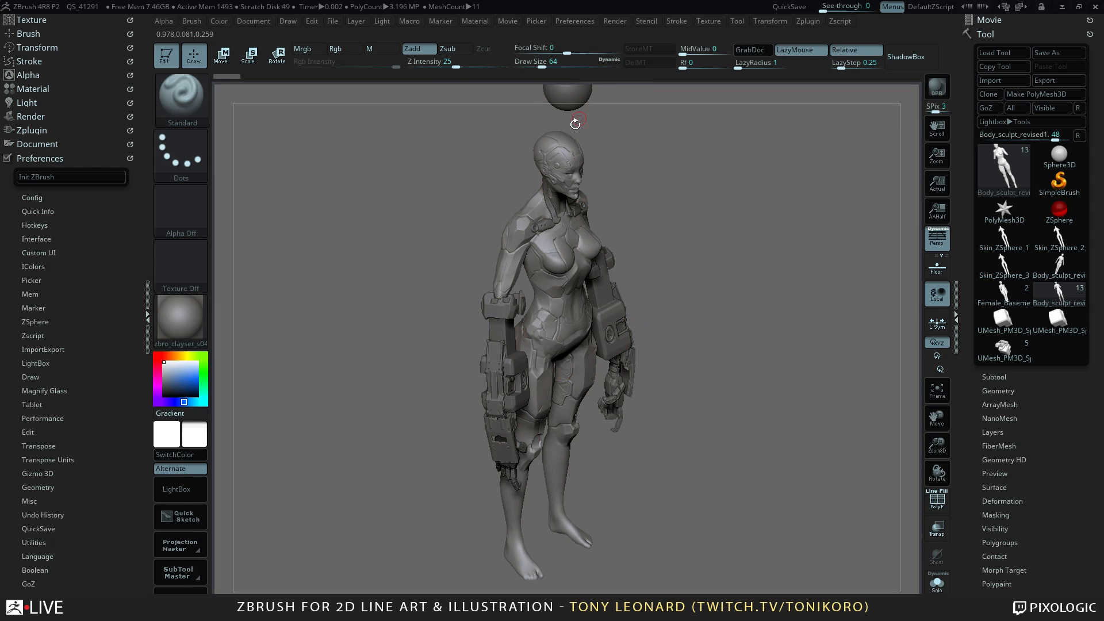
{"action": "left_click_drag", "start_coordinate": [691, 374], "coordinate": [755, 436]}
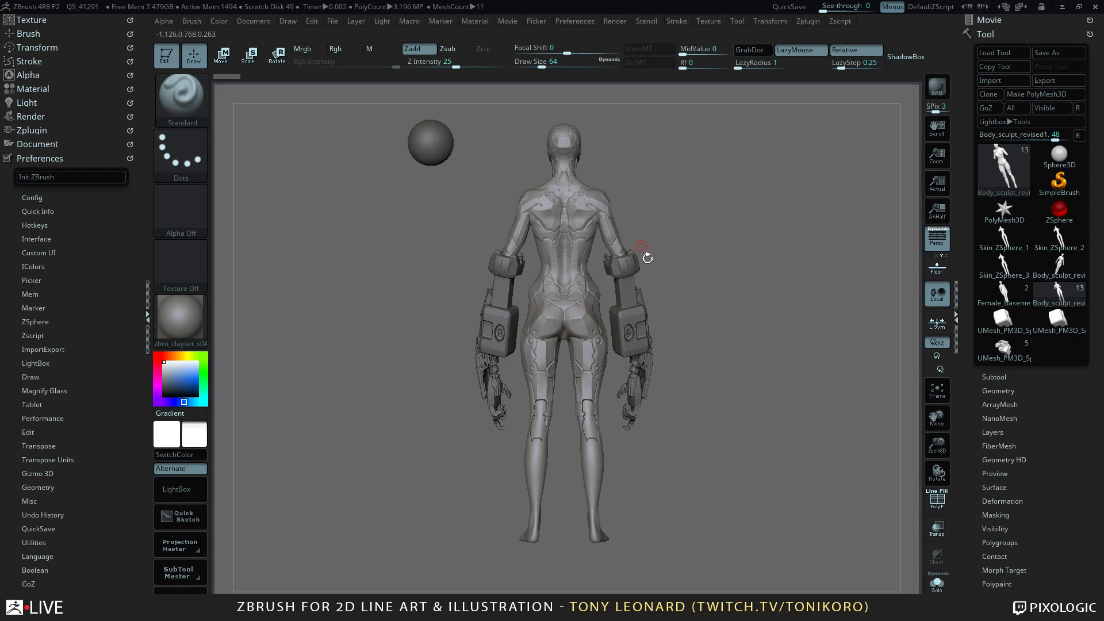
{"action": "left_click_drag", "start_coordinate": [785, 448], "coordinate": [726, 445]}
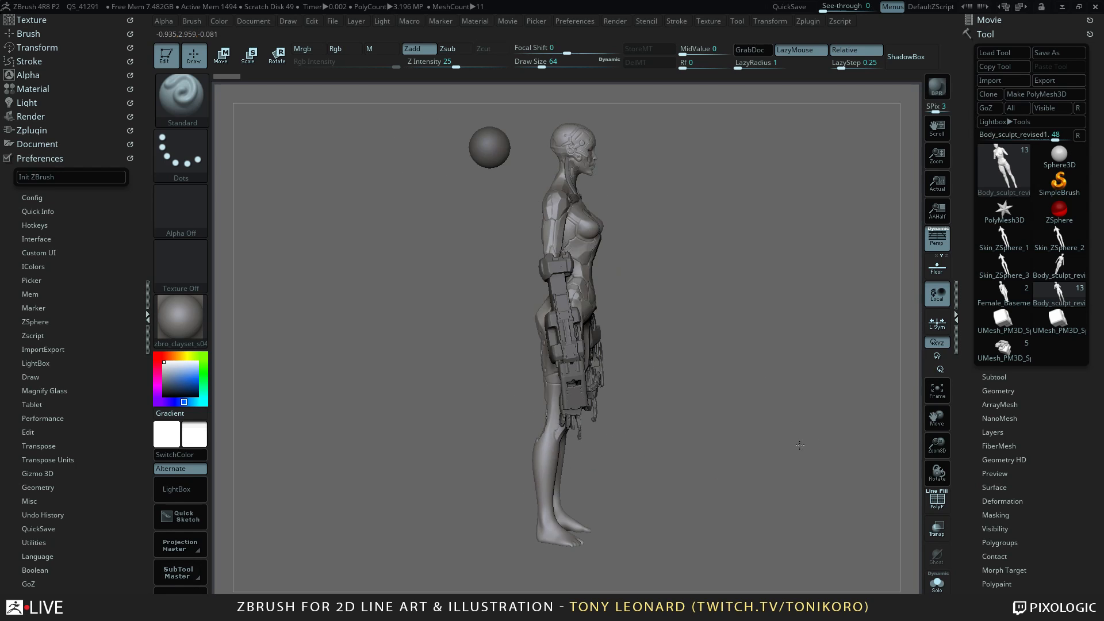
{"action": "left_click_drag", "start_coordinate": [828, 451], "coordinate": [790, 458]}
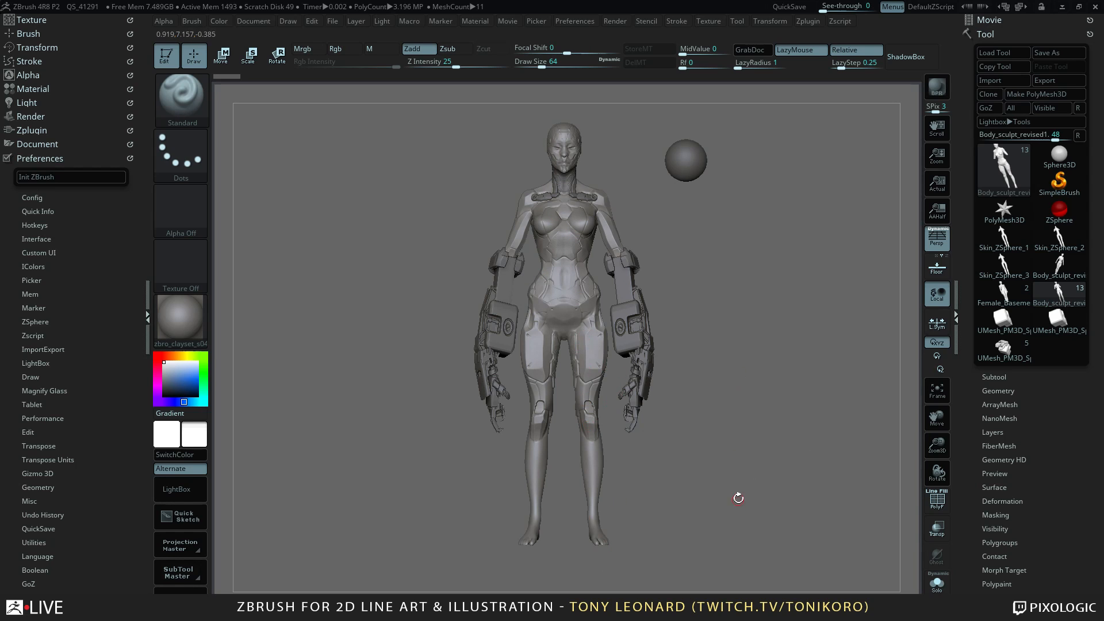
{"action": "left_click_drag", "start_coordinate": [739, 498], "coordinate": [785, 479]}
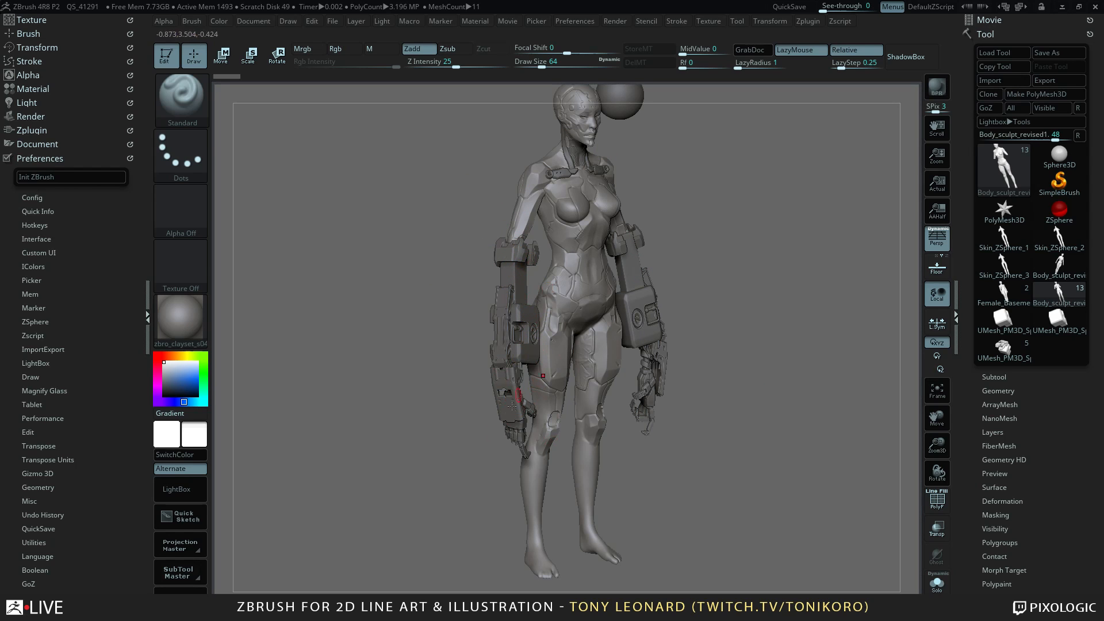
{"action": "left_click_drag", "start_coordinate": [770, 449], "coordinate": [806, 437]}
{"action": "left_click_drag", "start_coordinate": [781, 396], "coordinate": [837, 349], "text": "alt"}
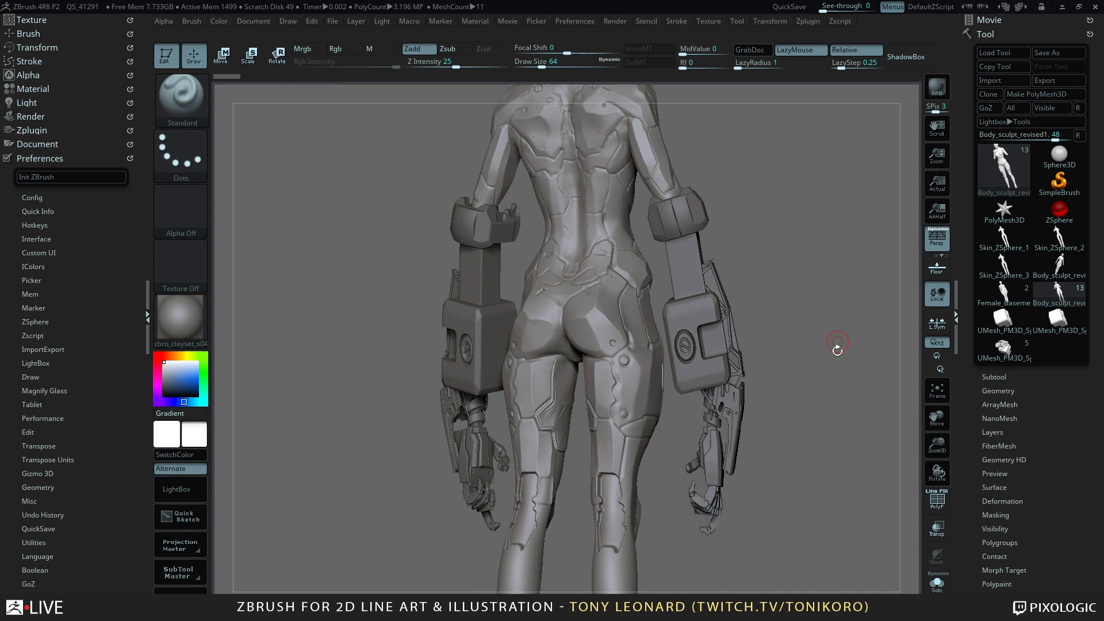
{"action": "left_click_drag", "start_coordinate": [840, 460], "coordinate": [842, 490], "text": "alt"}
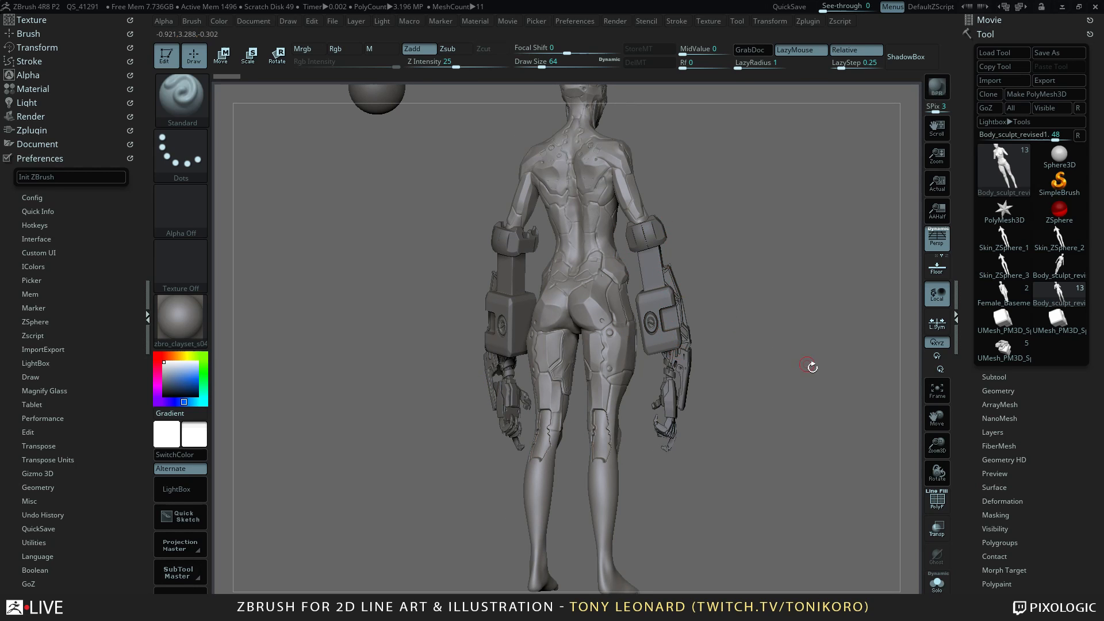
{"action": "left_click_drag", "start_coordinate": [811, 367], "coordinate": [807, 397]}
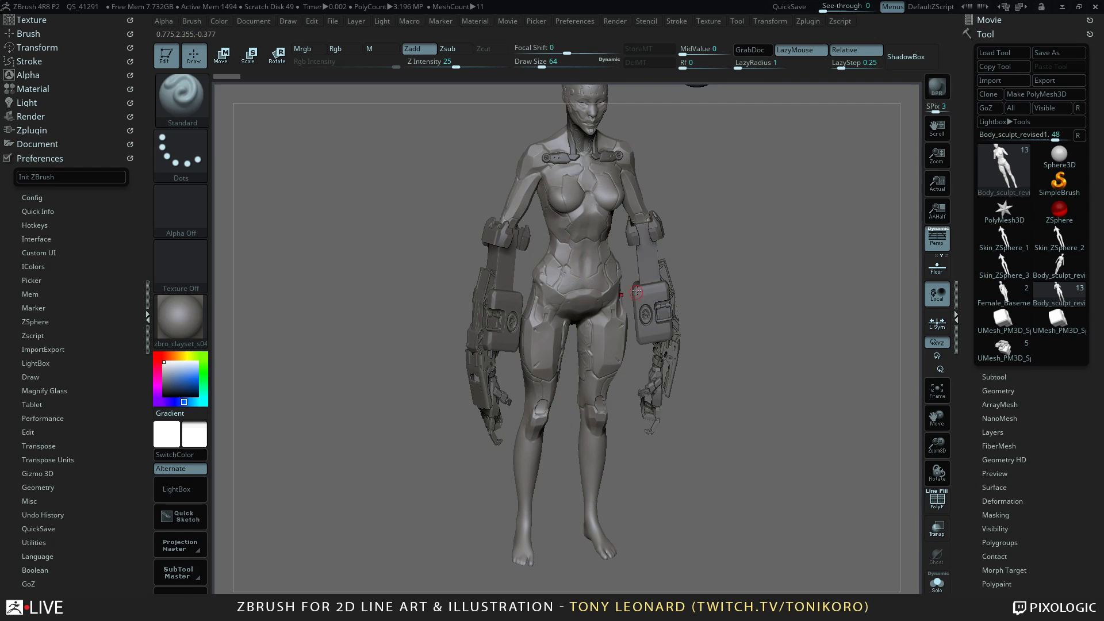
Examine the torso armor, mechanical arms and upper legs of the female body sculpt from the front and sides.
{"action": "mouse_move", "coordinate": [785, 439]}
{"action": "left_mouse_down"}
{"action": "mouse_move", "coordinate": [757, 437]}
{"action": "mouse_move", "coordinate": [784, 459]}
{"action": "mouse_move", "coordinate": [798, 444]}
{"action": "mouse_move", "coordinate": [789, 436]}
{"action": "left_mouse_up"}
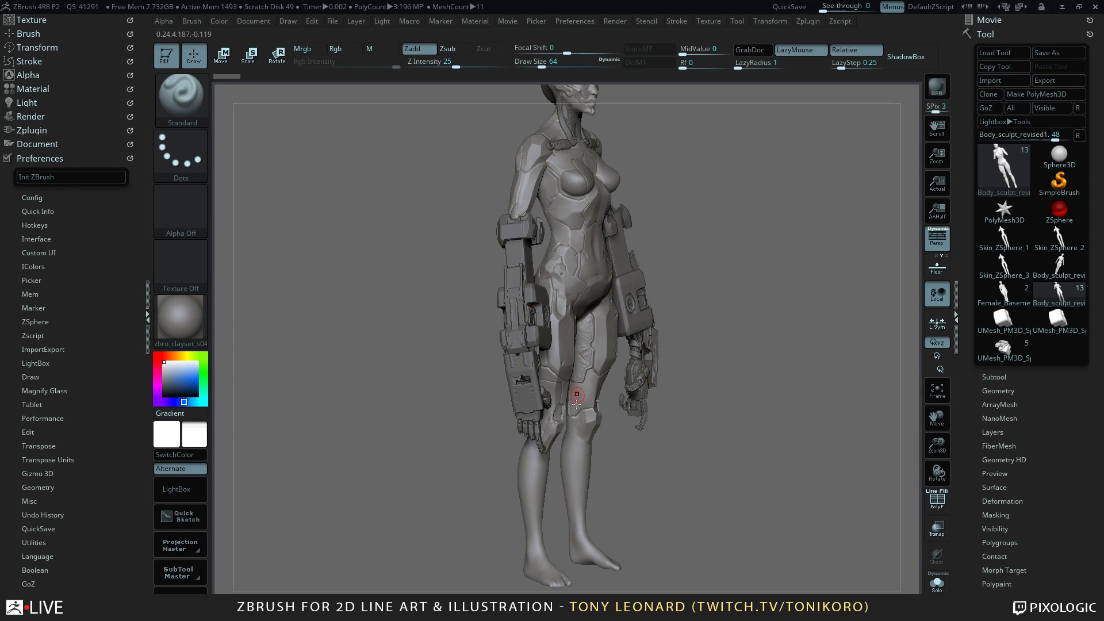
{"action": "left_click_drag", "start_coordinate": [766, 428], "coordinate": [772, 452]}
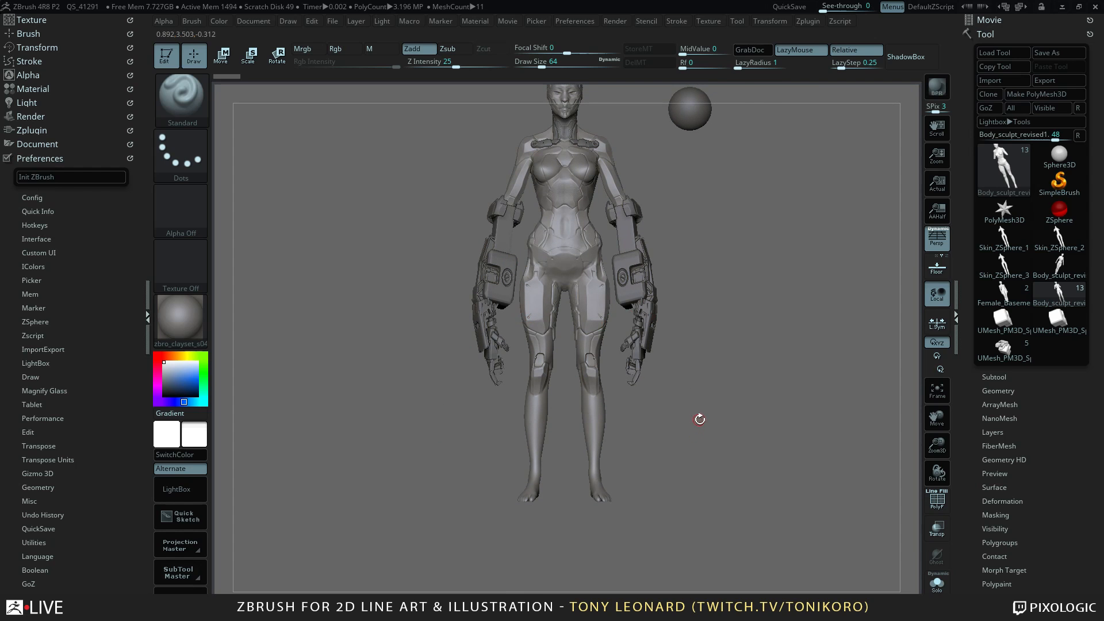
{"action": "left_click_drag", "start_coordinate": [700, 419], "coordinate": [793, 408], "text": "alt"}
{"action": "left_click_drag", "start_coordinate": [797, 450], "coordinate": [598, 192]}
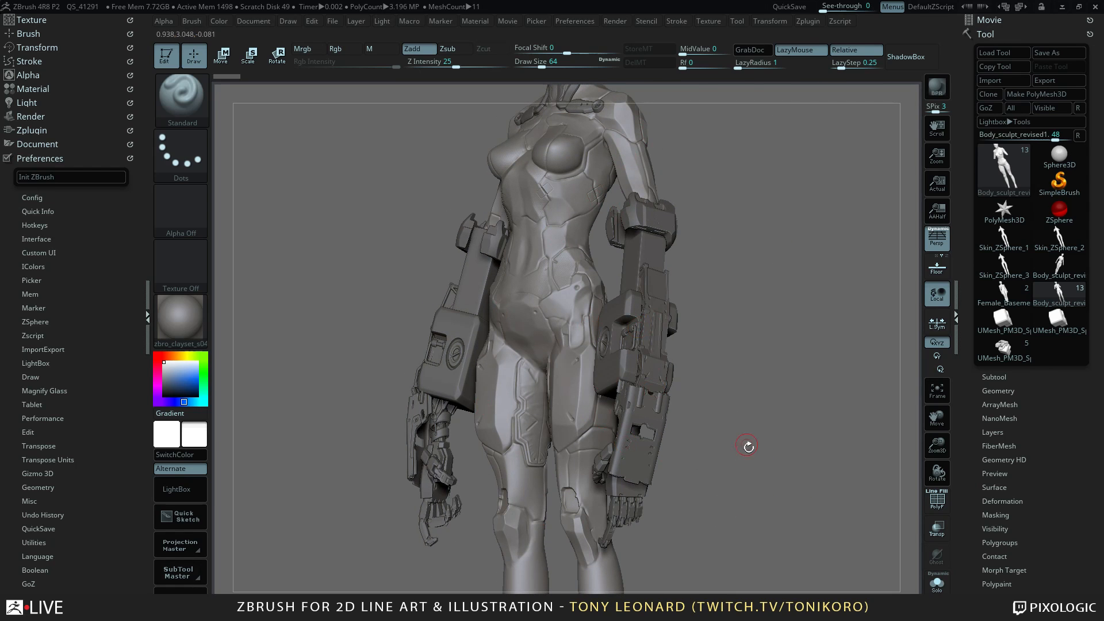
{"action": "left_click_drag", "start_coordinate": [748, 446], "coordinate": [758, 402]}
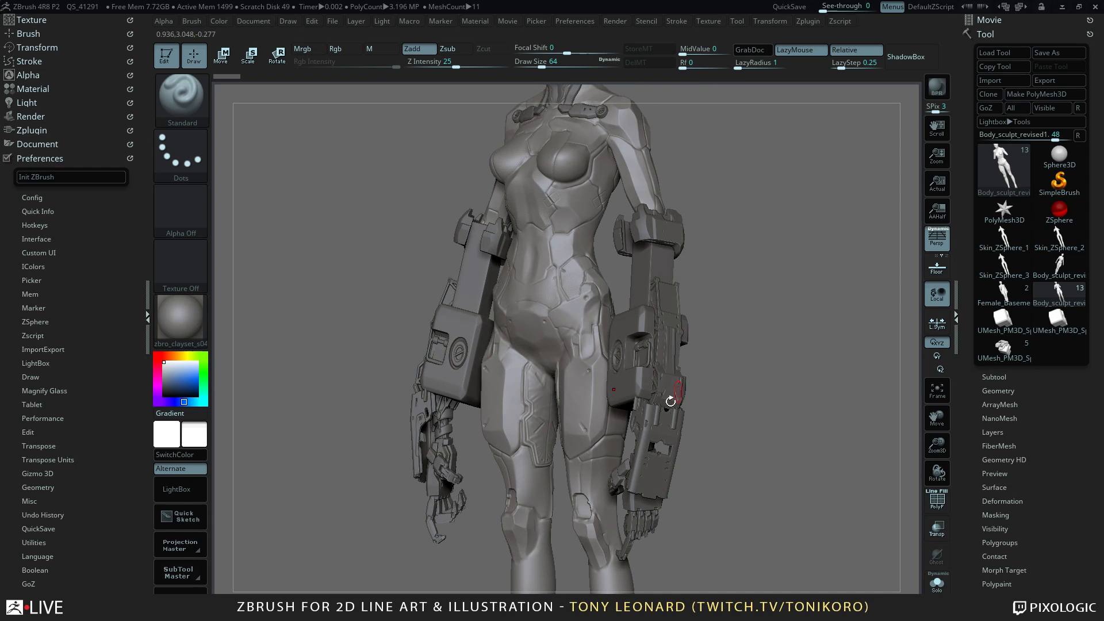
{"action": "left_click_drag", "start_coordinate": [781, 503], "coordinate": [679, 345]}
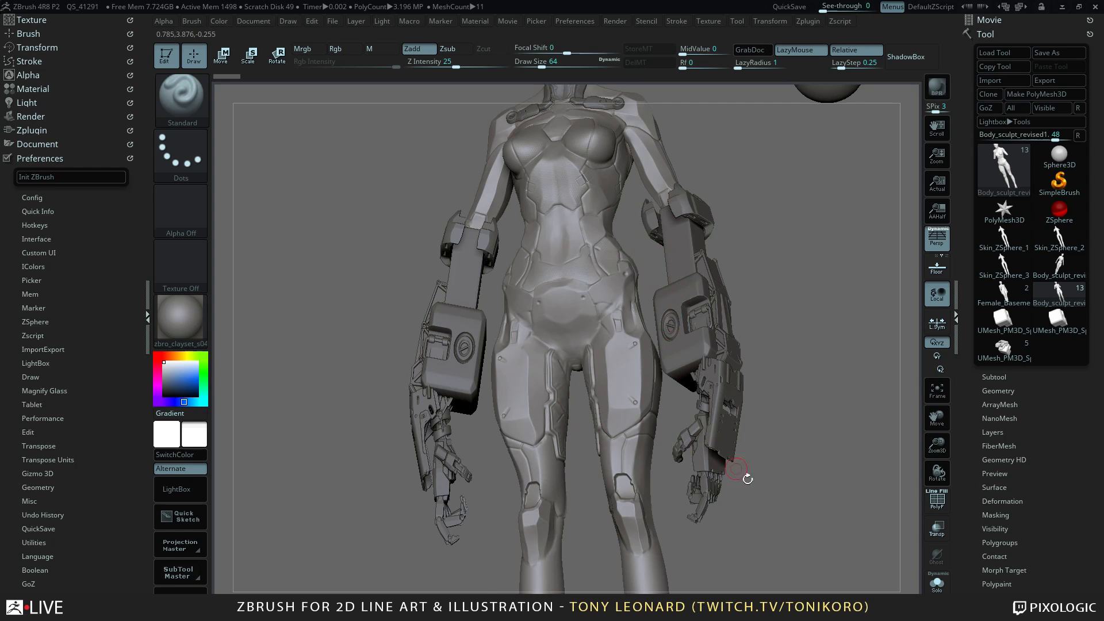
{"action": "left_click_drag", "start_coordinate": [797, 471], "coordinate": [748, 372], "text": "alt"}
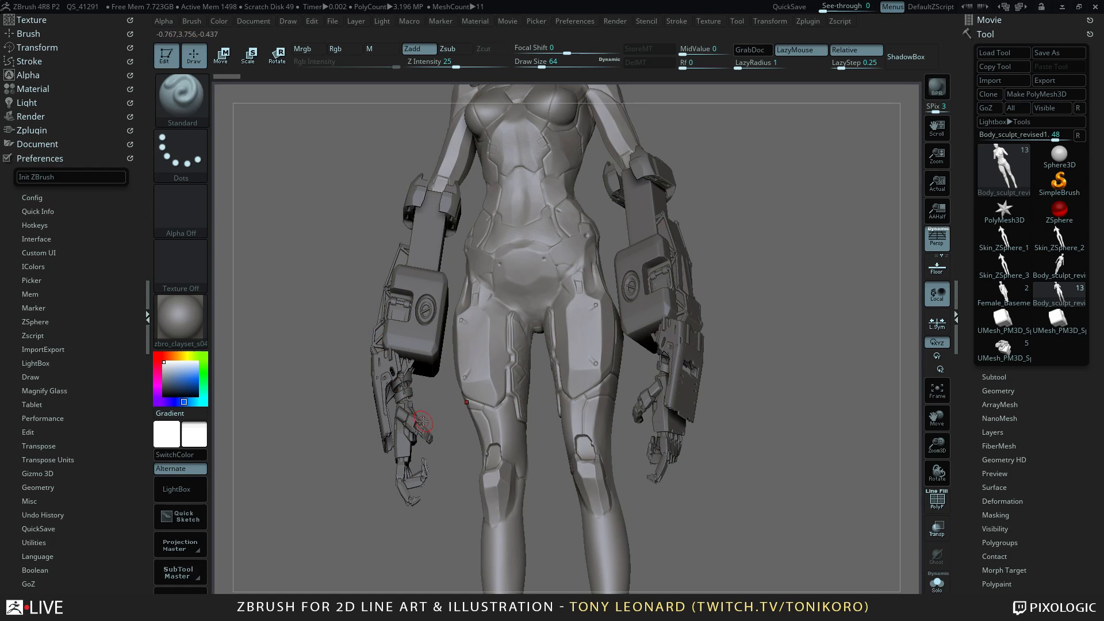
{"action": "mouse_move", "coordinate": [796, 488]}
{"action": "left_mouse_down"}
{"action": "mouse_move", "coordinate": [801, 449]}
{"action": "mouse_move", "coordinate": [777, 499]}
{"action": "left_mouse_up"}
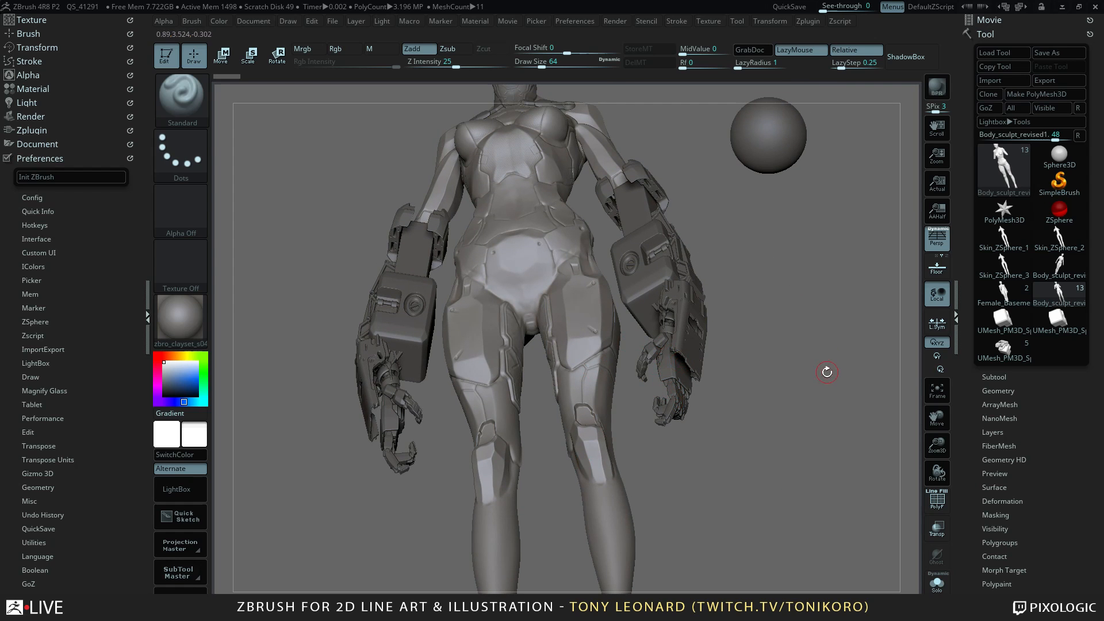
{"action": "left_click_drag", "start_coordinate": [827, 372], "coordinate": [794, 293]}
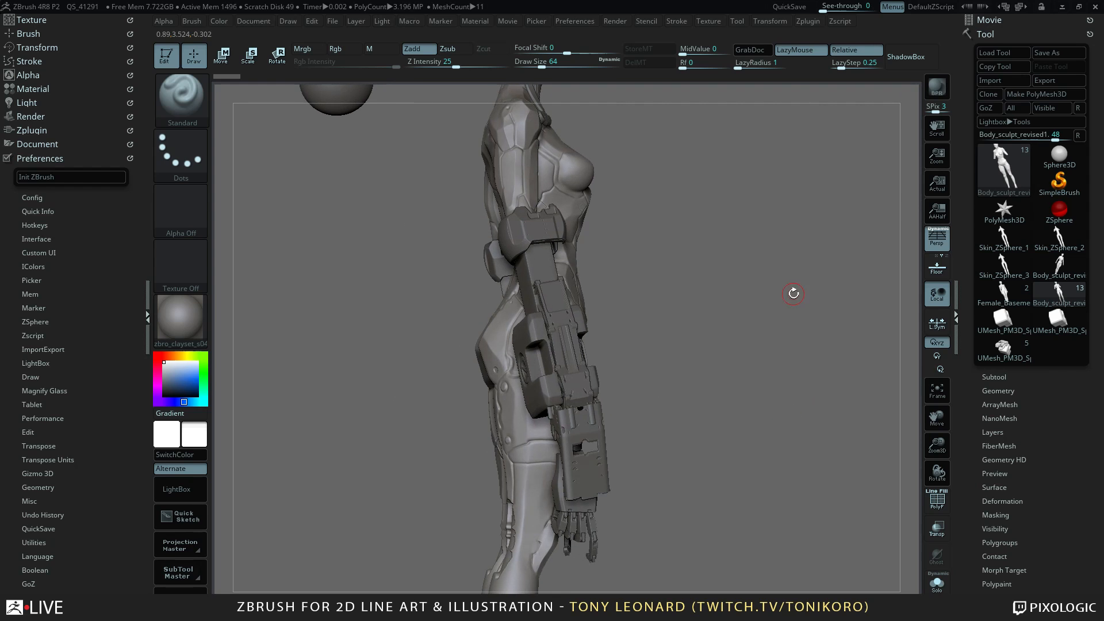
{"action": "left_click_drag", "start_coordinate": [779, 348], "coordinate": [775, 334]}
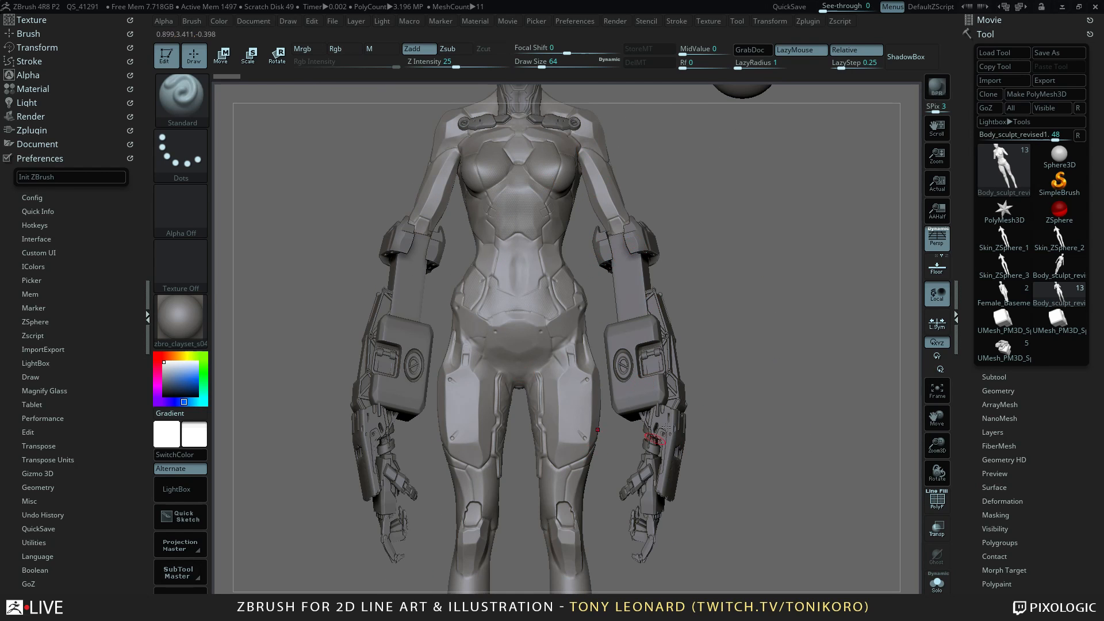
Examine the sculpt's full figure from head to feet, including the back and three-quarter views.
{"action": "left_click_drag", "start_coordinate": [790, 501], "coordinate": [792, 485]}
{"action": "left_click_drag", "start_coordinate": [723, 382], "coordinate": [748, 400], "text": "alt"}
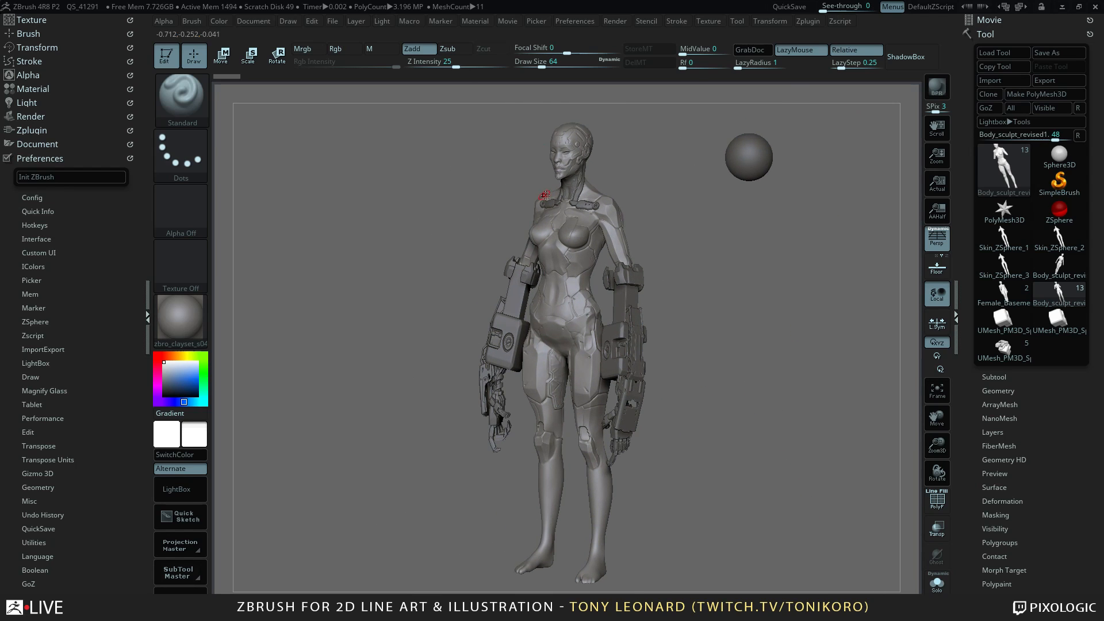
{"action": "left_click_drag", "start_coordinate": [775, 352], "coordinate": [772, 376]}
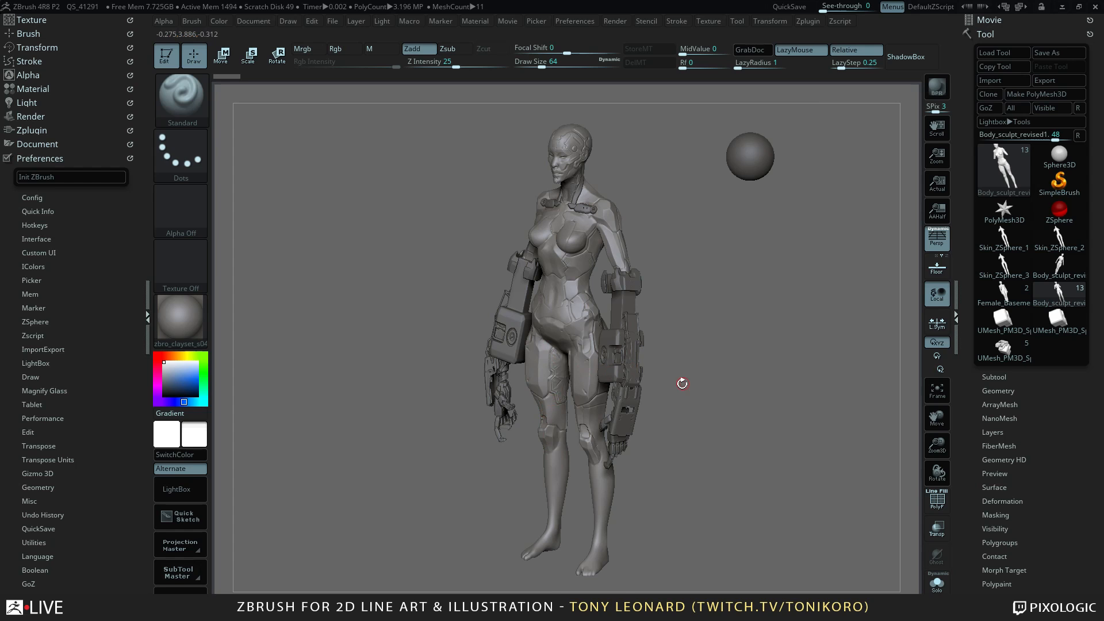
{"action": "left_click_drag", "start_coordinate": [696, 375], "coordinate": [707, 397], "text": "alt"}
{"action": "left_click_drag", "start_coordinate": [734, 432], "coordinate": [700, 432], "text": "alt"}
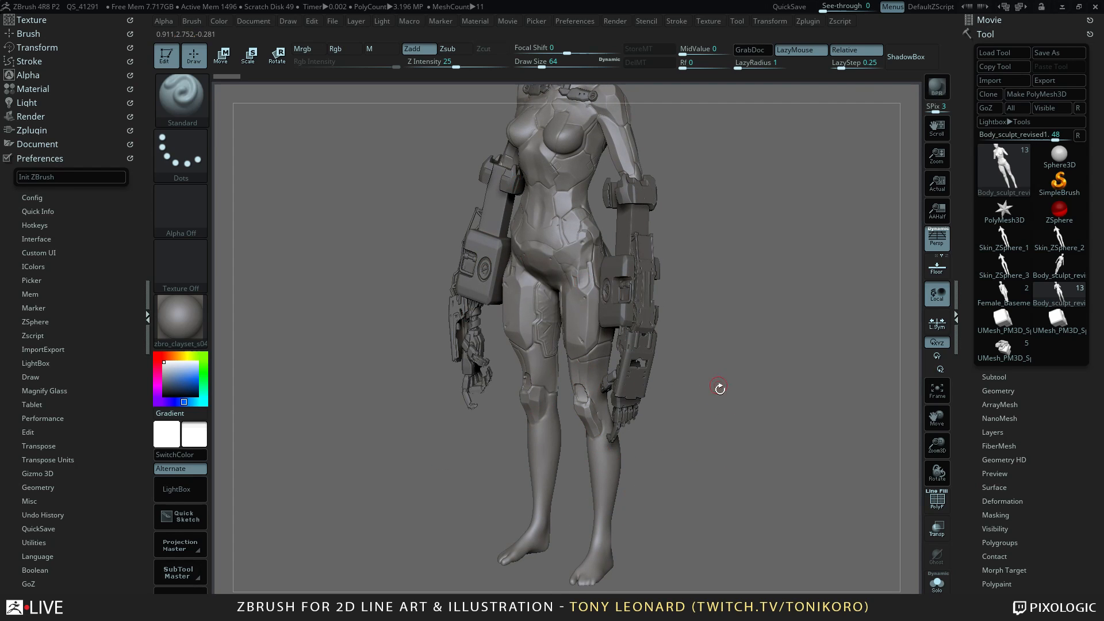
{"action": "left_click_drag", "start_coordinate": [721, 388], "coordinate": [819, 456]}
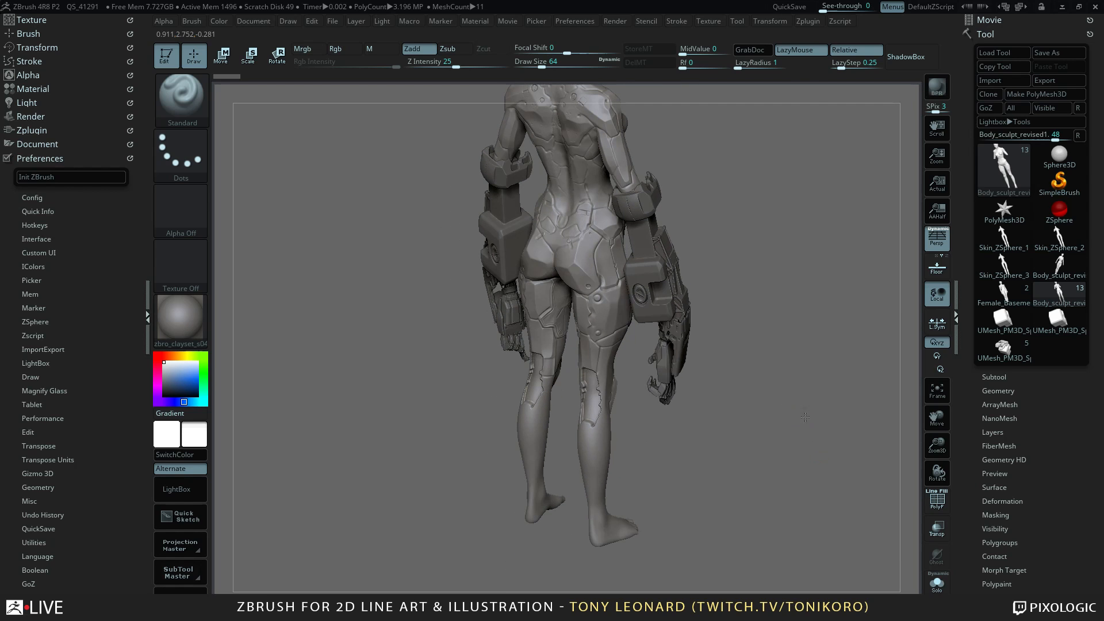
{"action": "left_click_drag", "start_coordinate": [805, 417], "coordinate": [793, 561]}
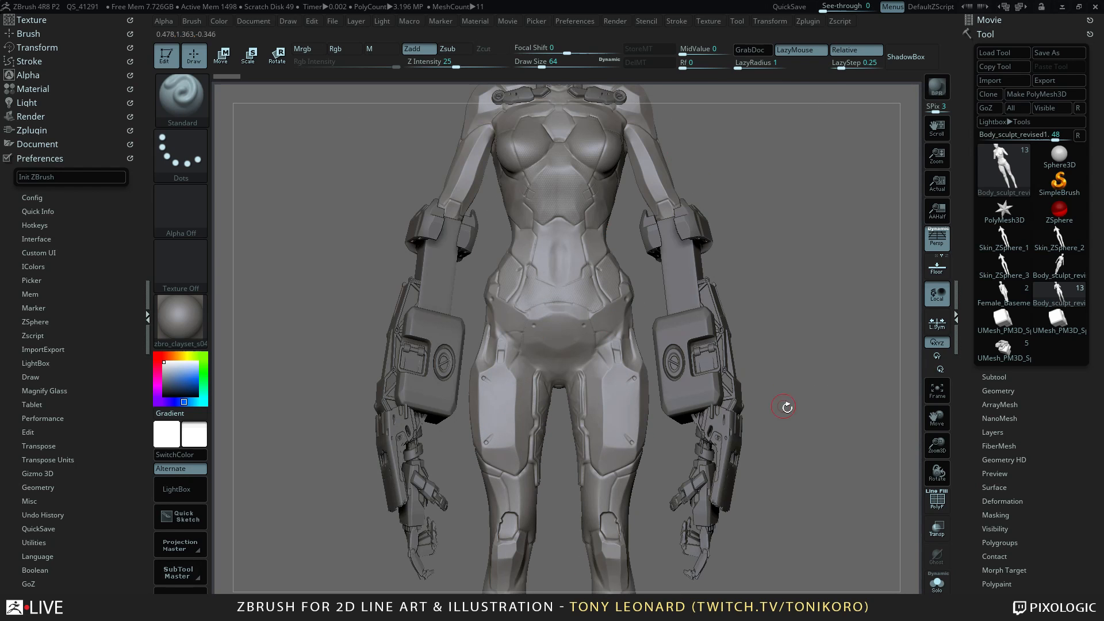
{"action": "left_click_drag", "start_coordinate": [787, 407], "coordinate": [807, 374], "text": "alt"}
{"action": "left_click_drag", "start_coordinate": [808, 441], "coordinate": [808, 460], "text": "alt"}
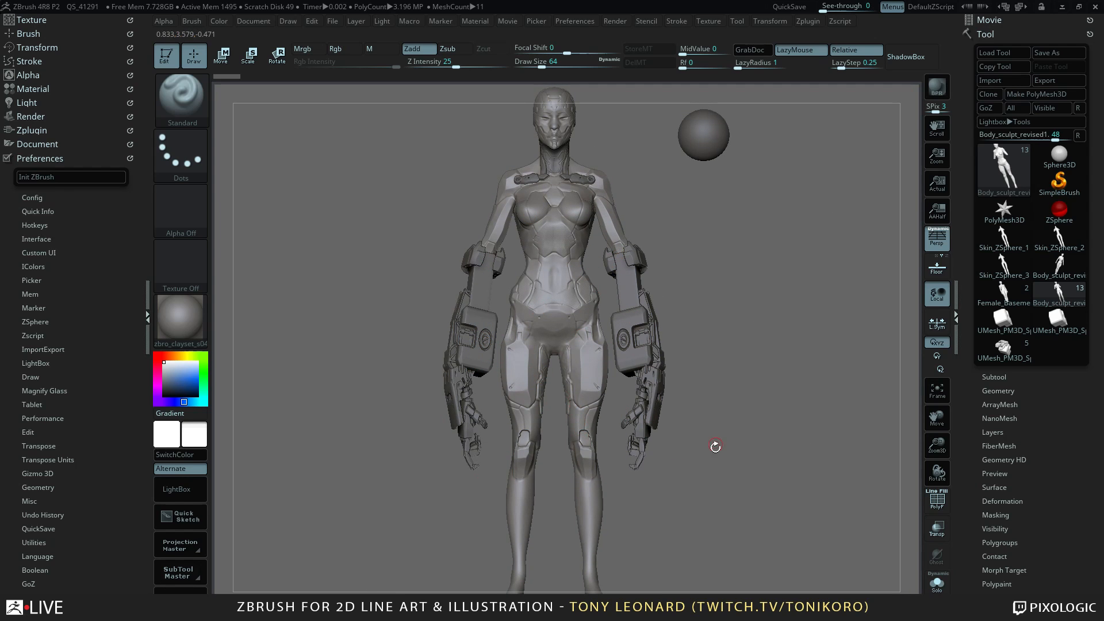
{"action": "left_click_drag", "start_coordinate": [713, 508], "coordinate": [686, 351]}
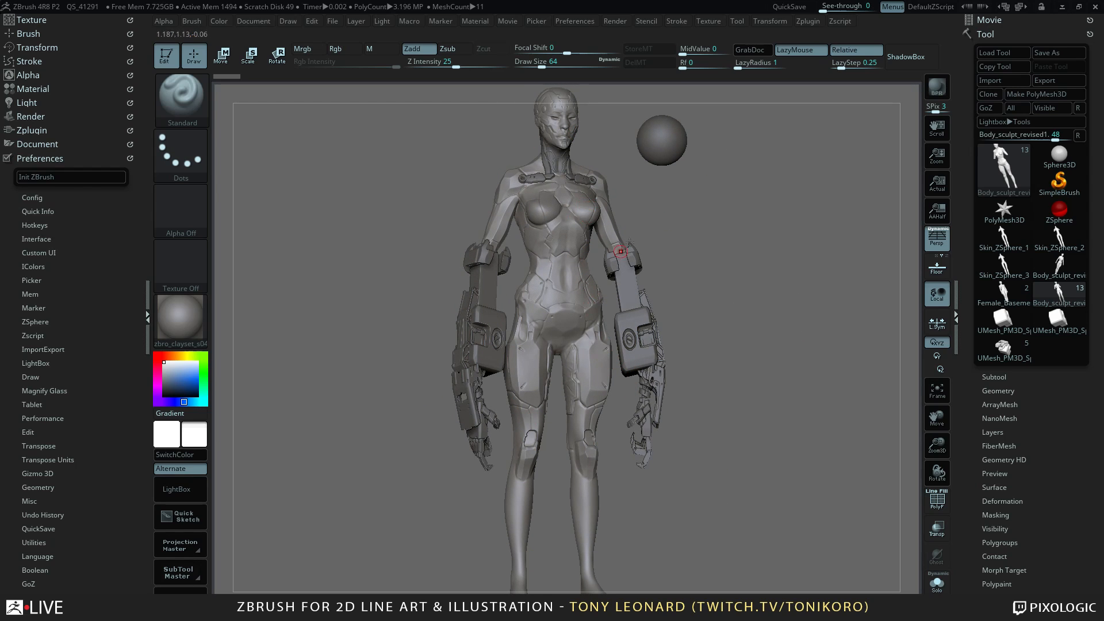
{"action": "left_click_drag", "start_coordinate": [758, 319], "coordinate": [742, 171]}
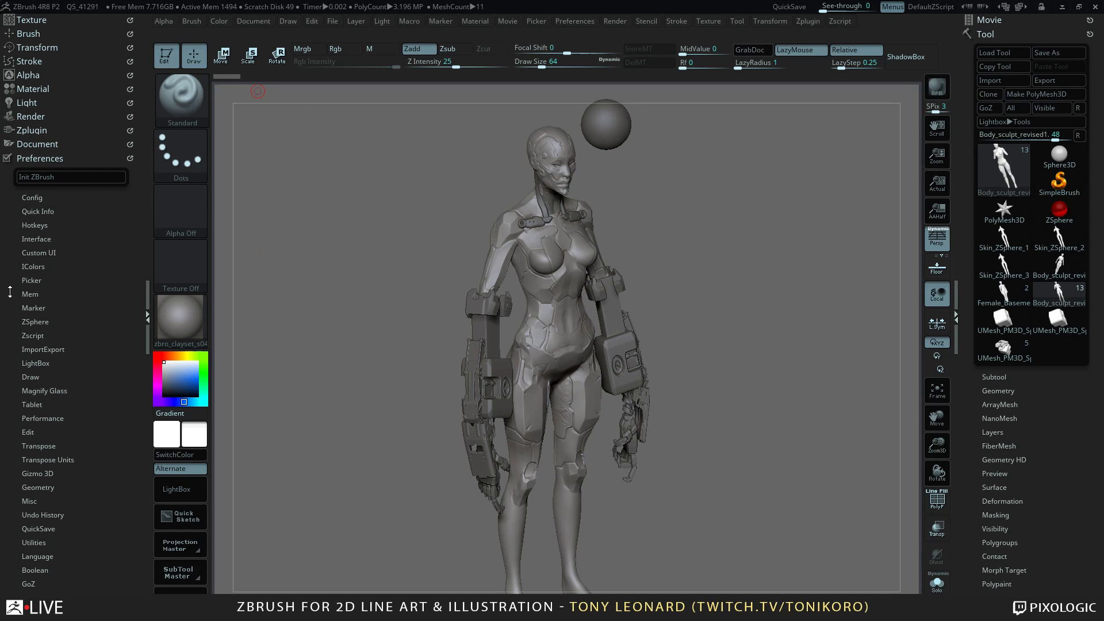
Collapse the Preferences settings, expand the Render settings and turn the body sculpt to a higher three-quarter view.
{"action": "left_click", "coordinate": [51, 164]}
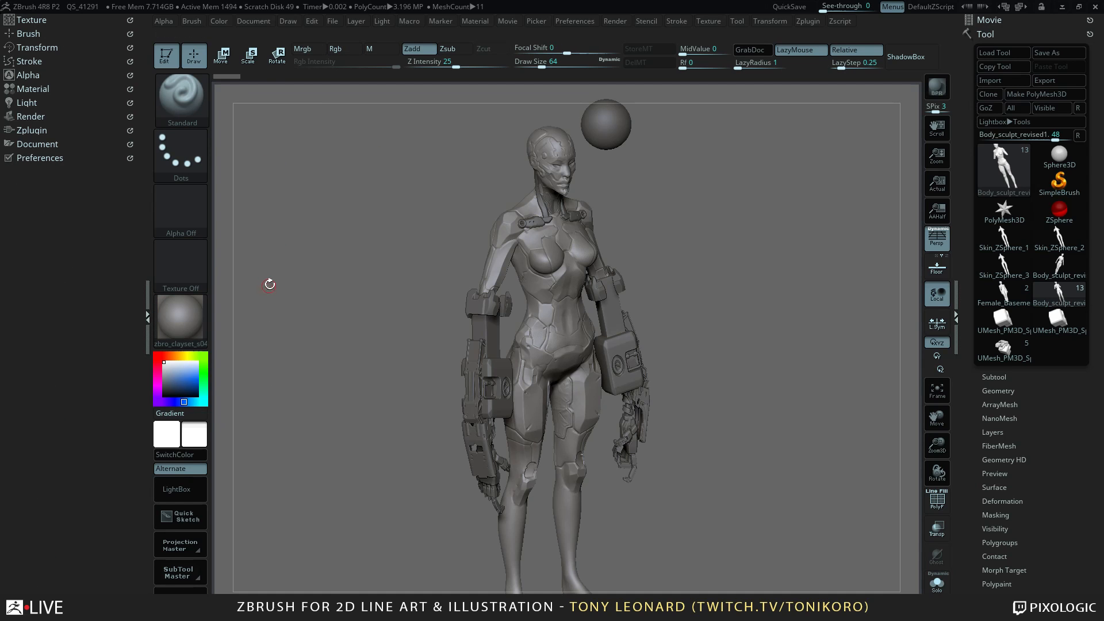
{"action": "key", "text": "F1"}
{"action": "left_click", "coordinate": [201, 324]}
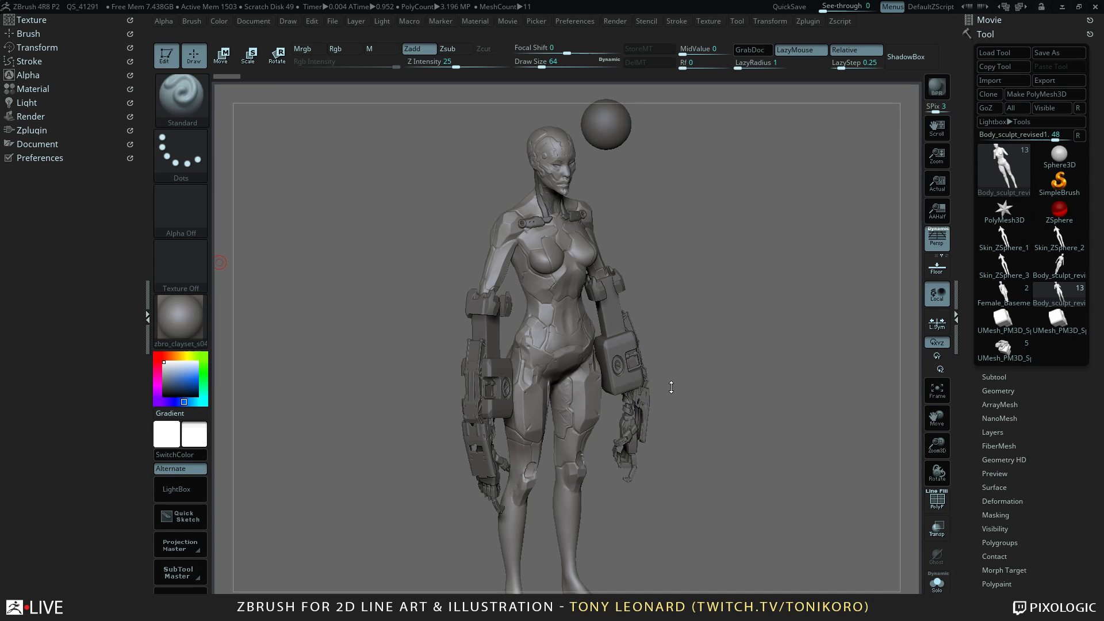
{"action": "left_click", "coordinate": [31, 116]}
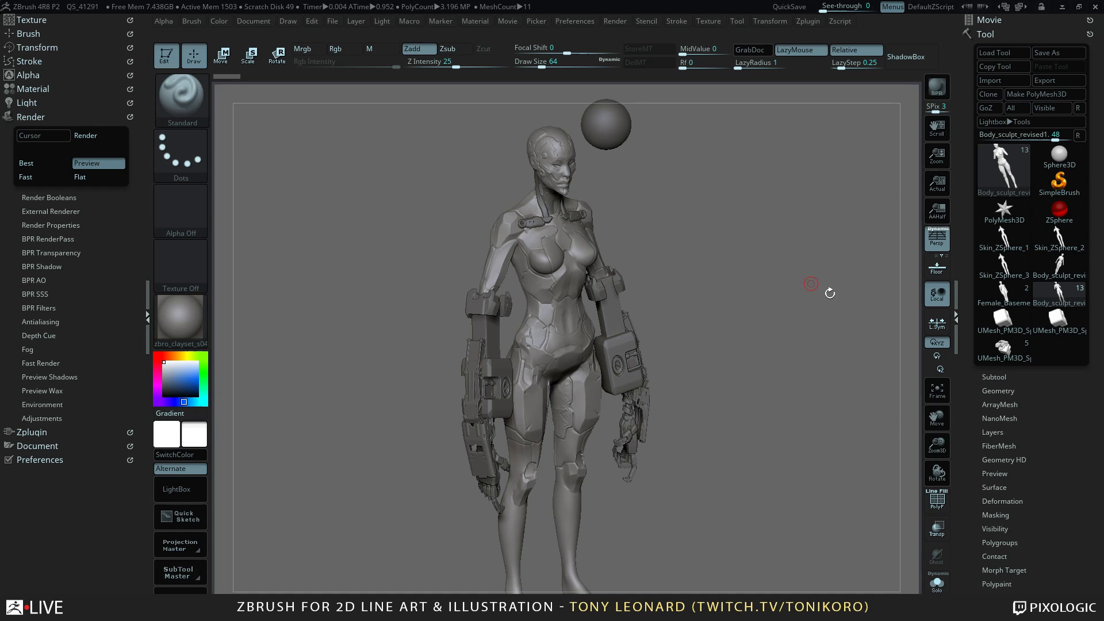
{"action": "left_click_drag", "start_coordinate": [757, 462], "coordinate": [776, 481]}
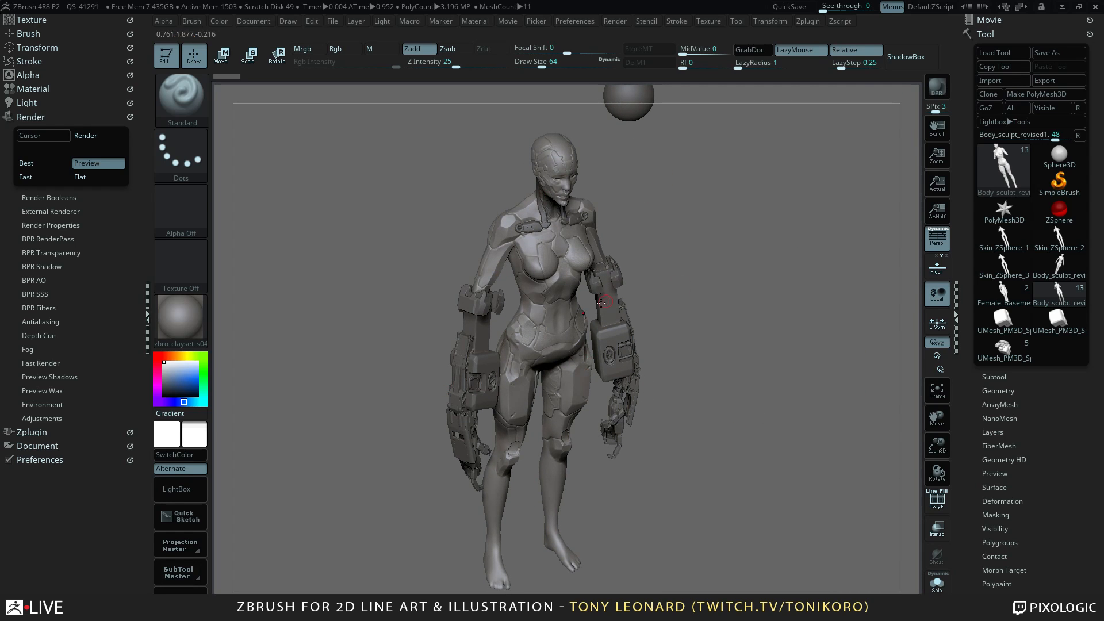
Switch to the KeyShot window that holds the scene TL_ZB_HS_Sketch_09052017_render.bip.
{"action": "key", "text": "alt+Tab"}
{"action": "key", "text": "alt+Tab"}
{"action": "key", "text": "alt+Tab"}
{"action": "key", "text": "alt+Tab"}
{"action": "key", "text": "alt+Tab"}
{"action": "key", "text": "alt+Tab"}
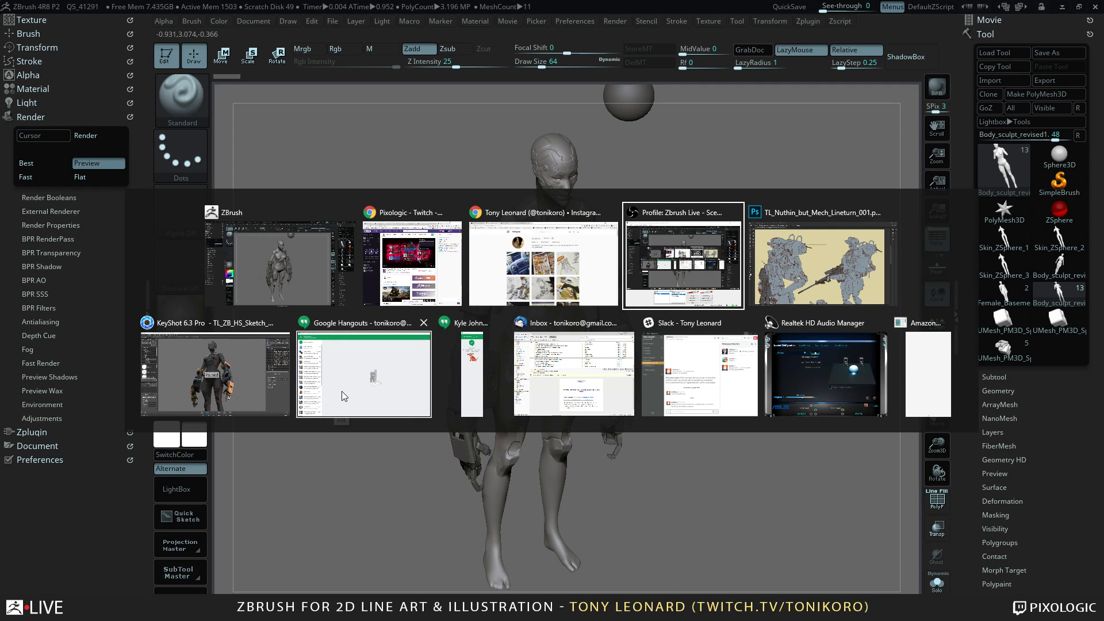
{"action": "key", "text": "alt+Tab"}
{"action": "key", "text": "alt+Tab"}
{"action": "key", "text": "alt+Tab"}
{"action": "key", "text": "alt+Tab"}
{"action": "key", "text": "alt+Tab"}
{"action": "key", "text": "alt+Tab"}
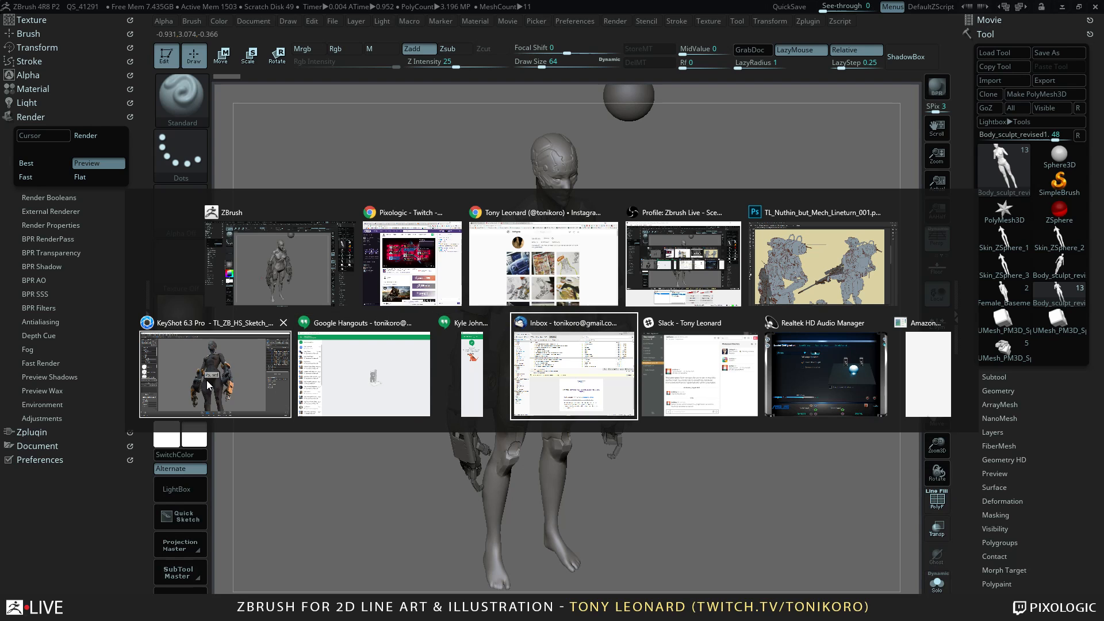
{"action": "key", "text": "alt+Tab"}
{"action": "key", "text": "alt+Tab"}
{"action": "key", "text": "alt+Tab"}
{"action": "key", "text": "alt+Tab"}
{"action": "key", "text": "alt+Tab"}
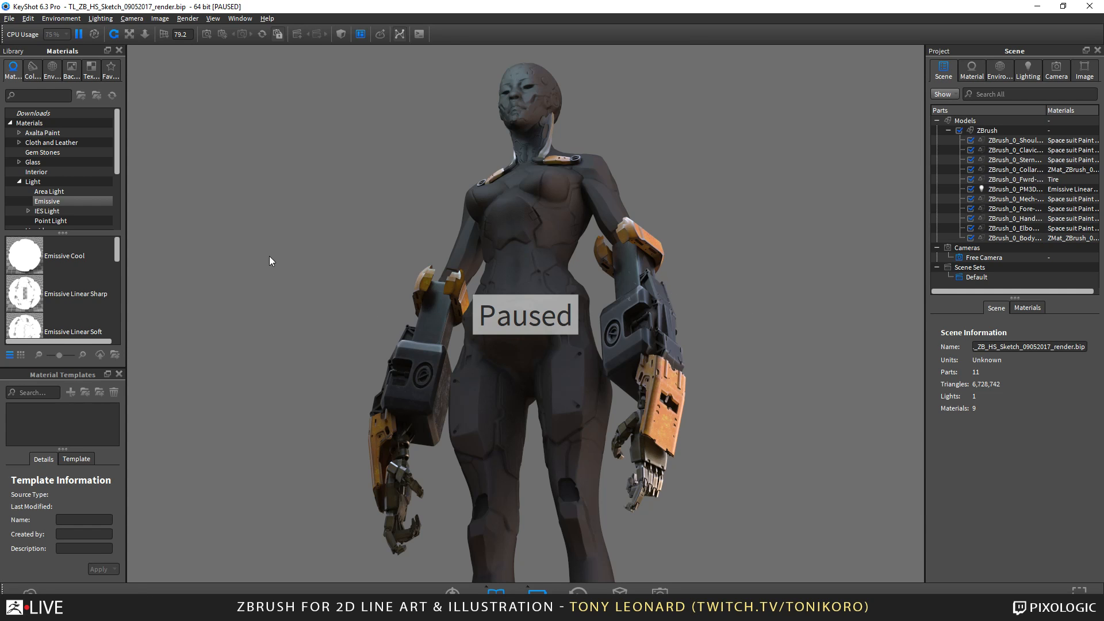
Resume the paused real-time render and replace the scene with a new empty one, saving the current scene's changes.
{"action": "left_click", "coordinate": [79, 34]}
{"action": "key", "text": "ctrl+o"}
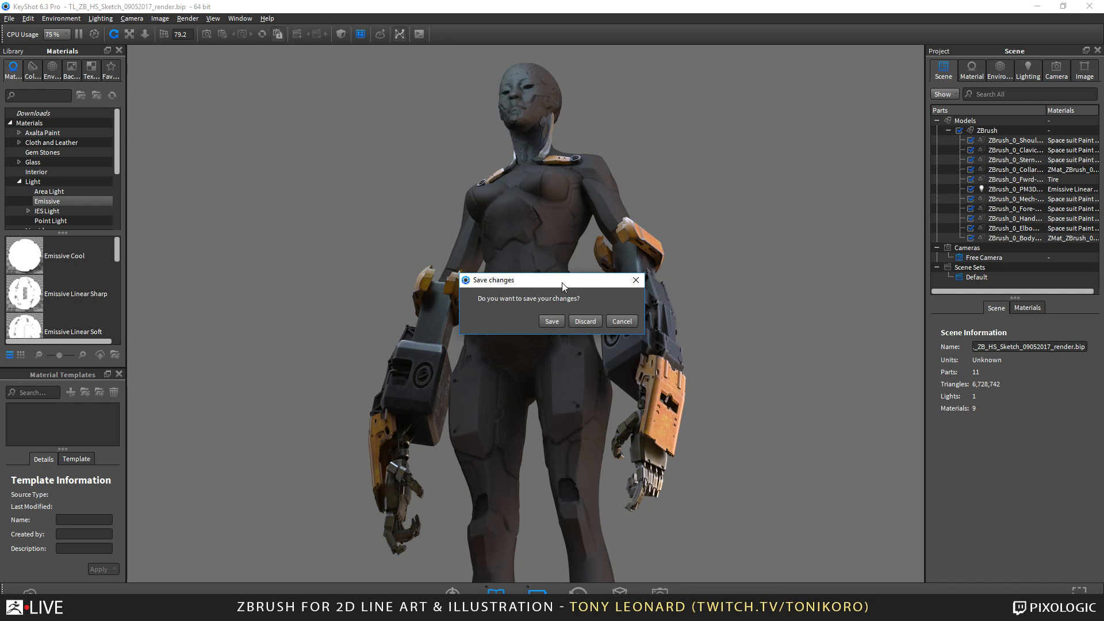
{"action": "left_click_drag", "start_coordinate": [563, 286], "coordinate": [733, 135]}
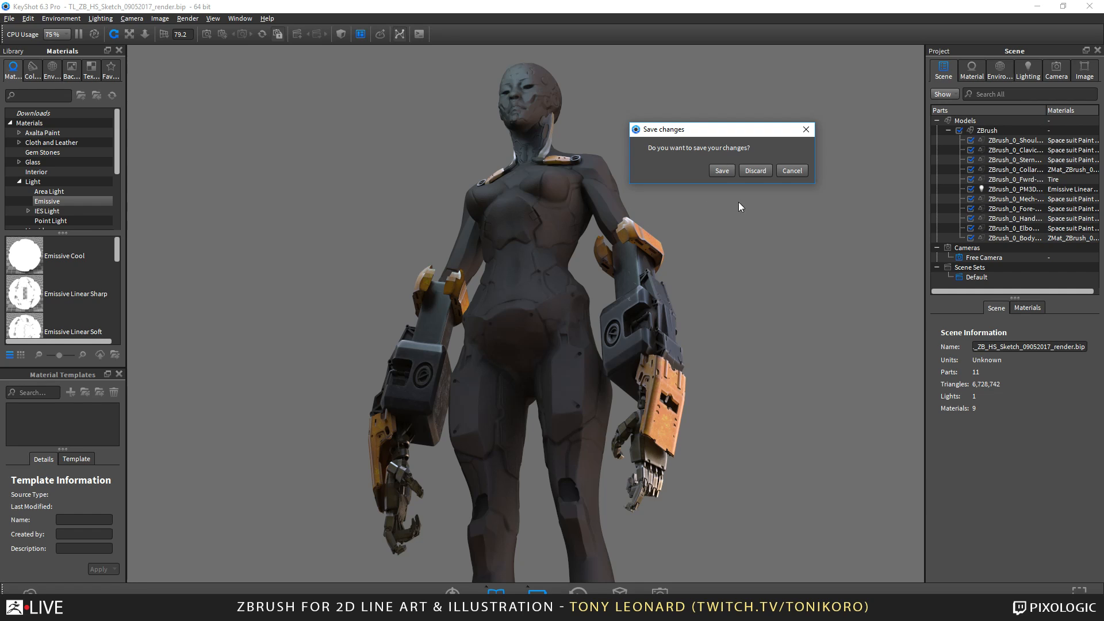
{"action": "left_click", "coordinate": [721, 171]}
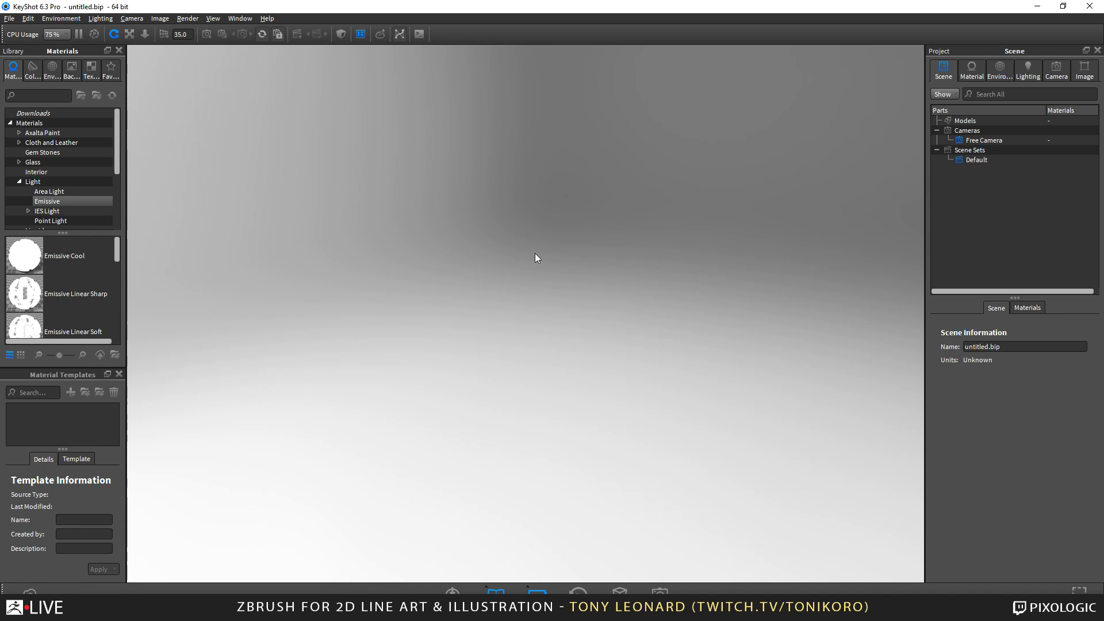
Switch to Photoshop with the open document TL_Nuthin_but_Mech_Lineturn_001.psd.
{"action": "key", "text": "alt+Tab"}
{"action": "key", "text": "Tab"}
{"action": "key", "text": "Tab"}
{"action": "key", "text": "Tab"}
{"action": "key", "text": "Tab"}
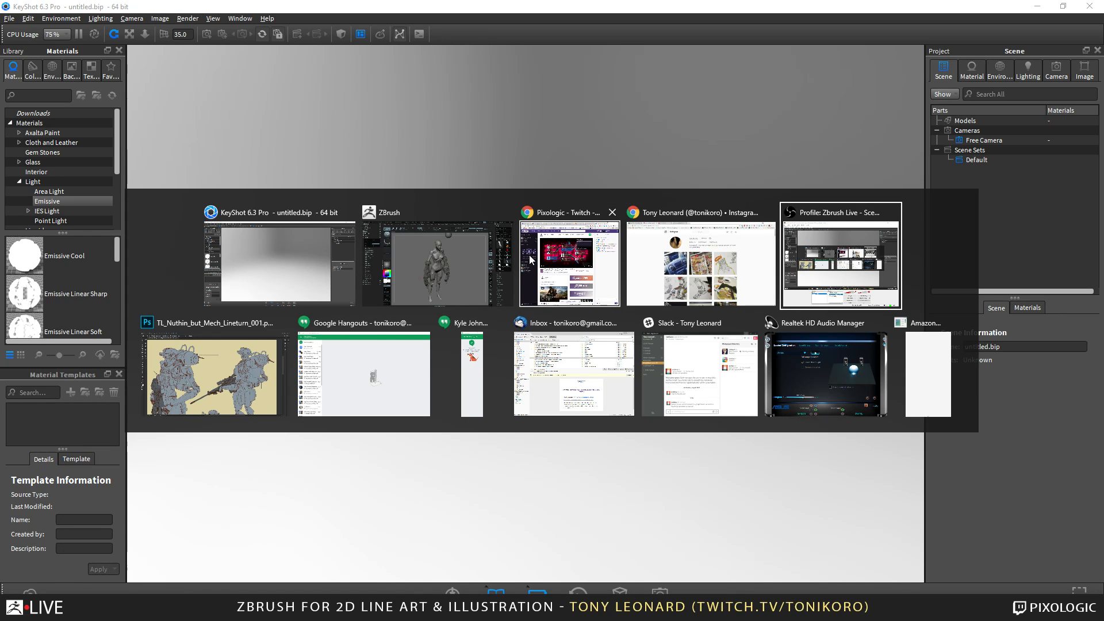
{"action": "key", "text": "Tab"}
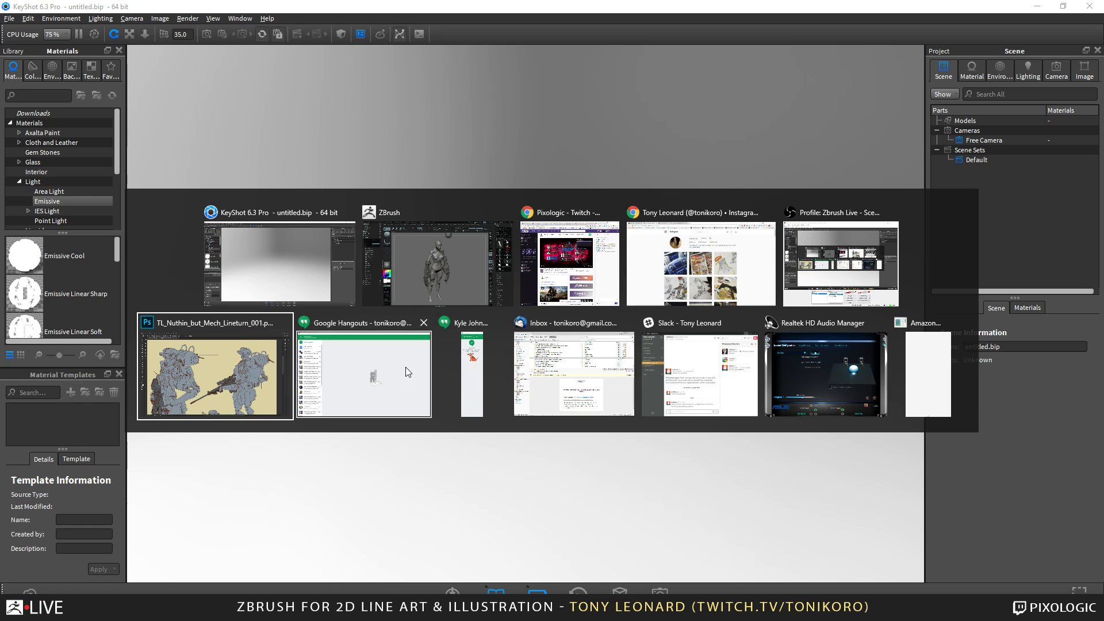
{"action": "key", "text": "shift+Tab"}
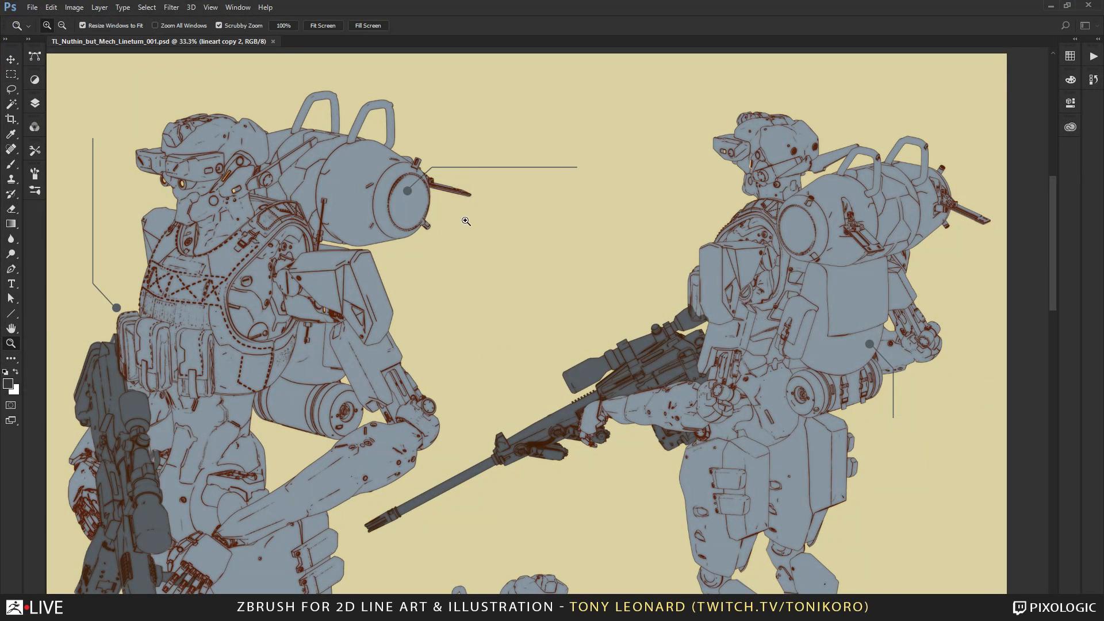
Examine the line art and flat colors of the three rifle-carrying mech soldiers across the illustration.
{"action": "mouse_move", "coordinate": [510, 331]}
{"action": "left_mouse_down"}
{"action": "mouse_move", "coordinate": [549, 412]}
{"action": "mouse_move", "coordinate": [531, 324]}
{"action": "mouse_move", "coordinate": [522, 340]}
{"action": "mouse_move", "coordinate": [541, 405]}
{"action": "left_mouse_up"}
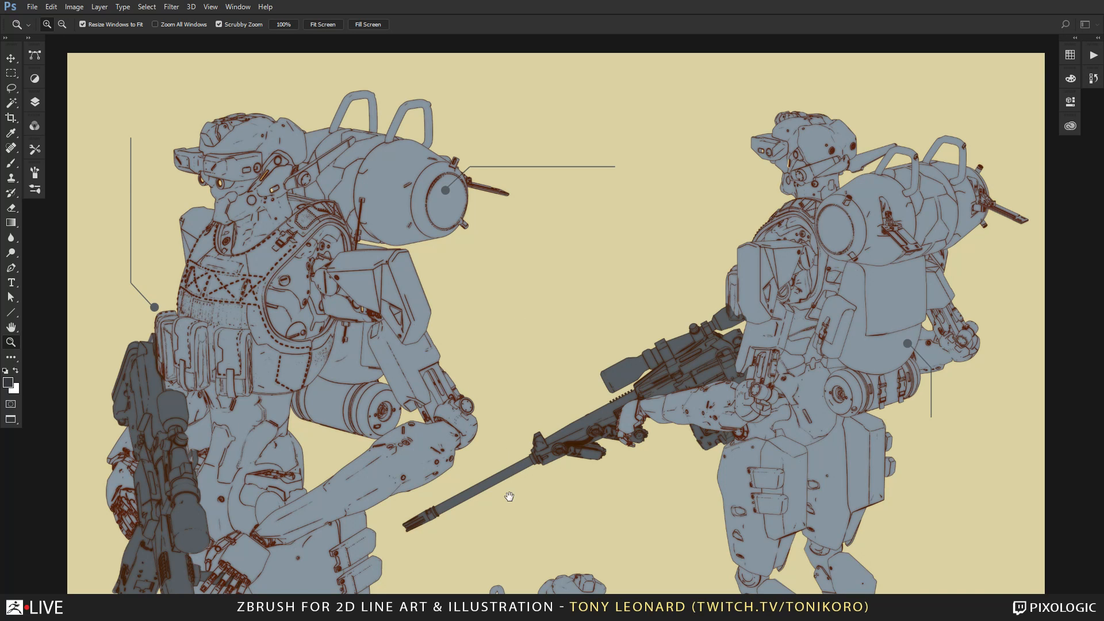
{"action": "scroll", "coordinate": [510, 496], "scroll_direction": "down", "scroll_amount": 5}
{"action": "scroll", "coordinate": [519, 473], "scroll_direction": "down", "scroll_amount": 2}
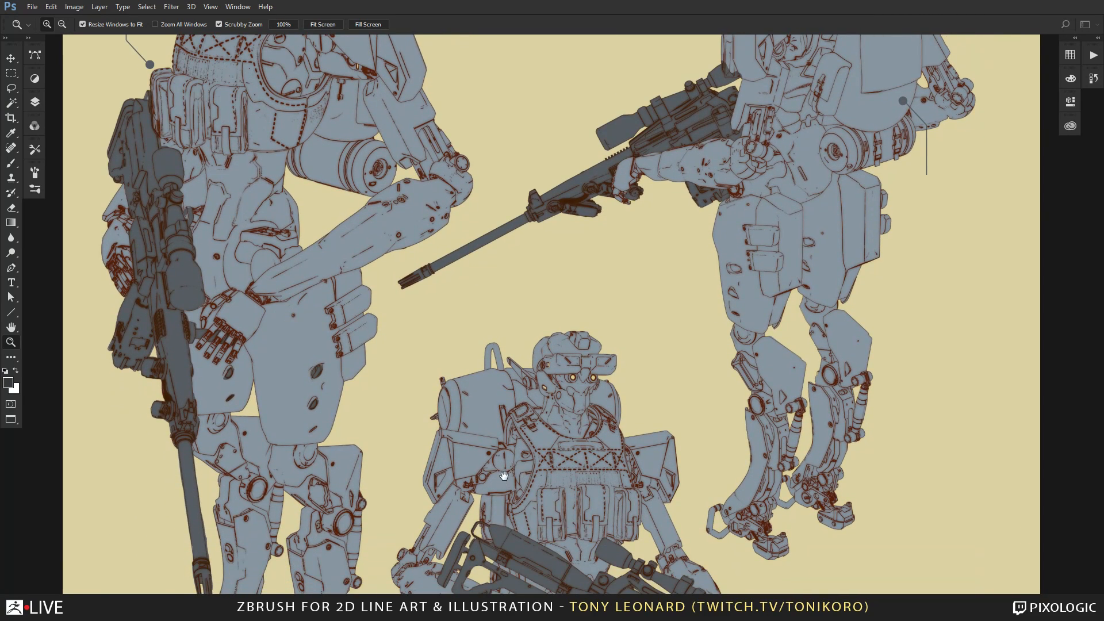
{"action": "scroll", "coordinate": [523, 473], "scroll_direction": "down", "scroll_amount": 3}
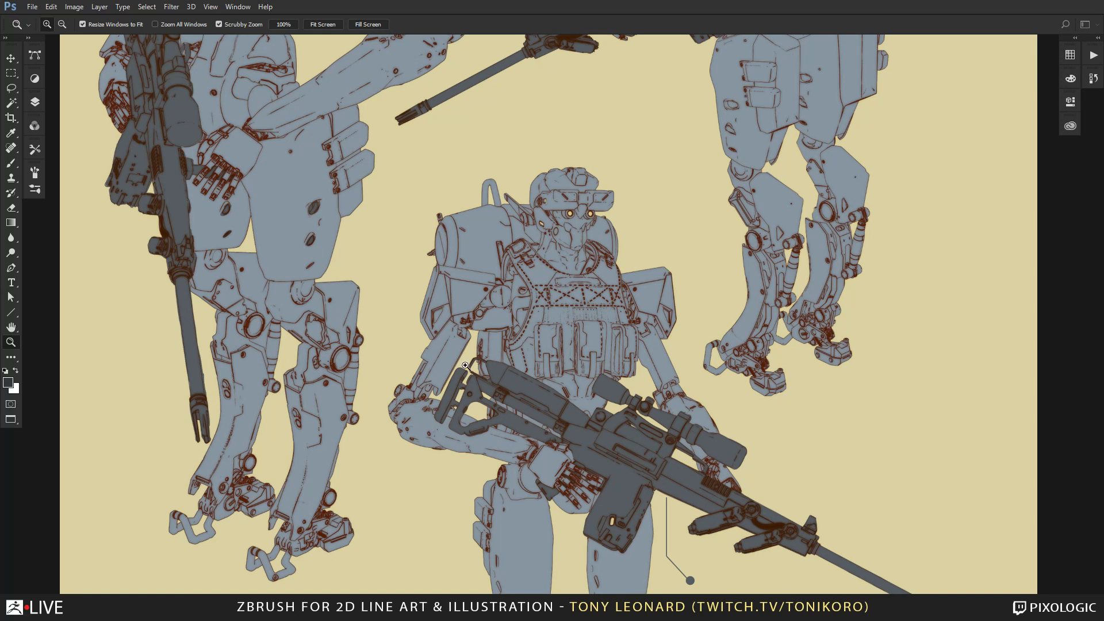
{"action": "left_click_drag", "start_coordinate": [629, 202], "coordinate": [632, 415]}
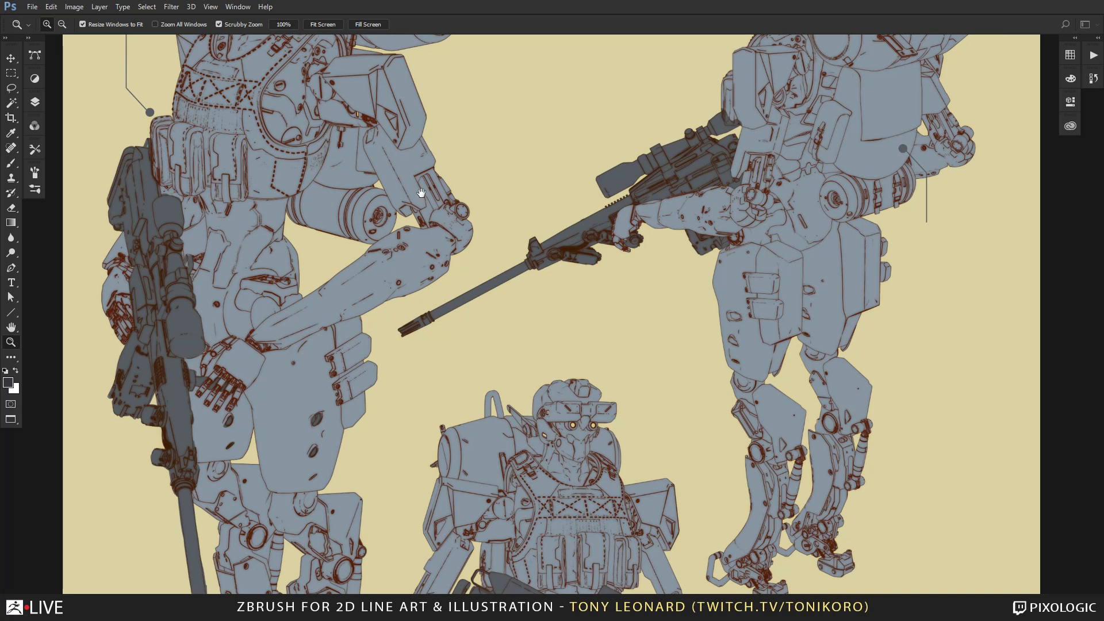
{"action": "left_click_drag", "start_coordinate": [421, 193], "coordinate": [451, 260]}
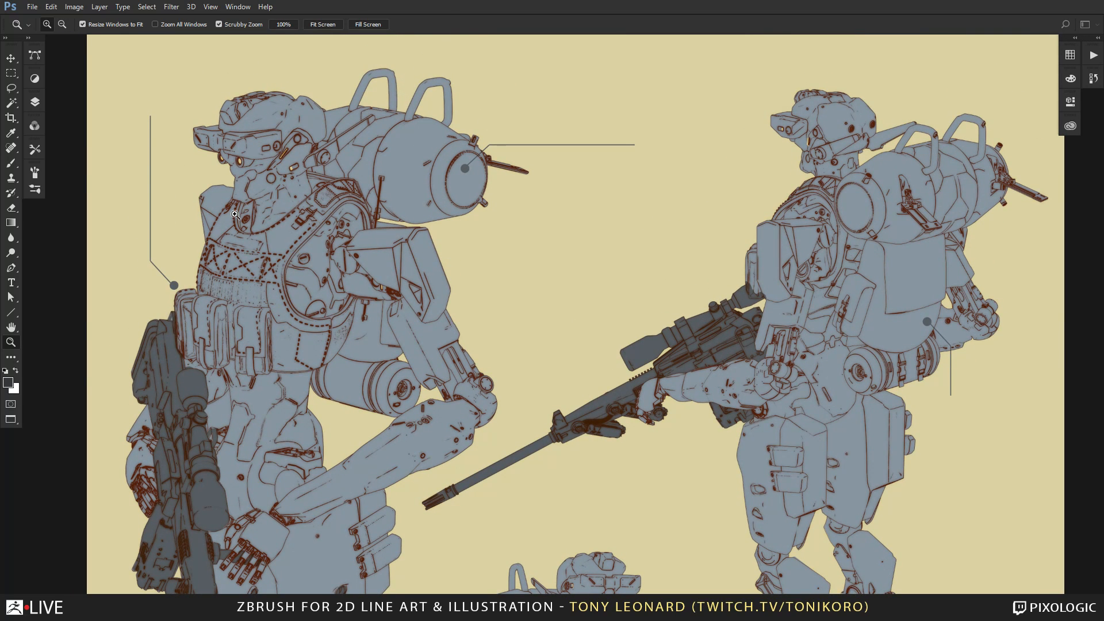
Examine the full figures of the three mech soldiers, from helmets and rifles down to their feet.
{"action": "left_click_drag", "start_coordinate": [647, 456], "coordinate": [662, 276]}
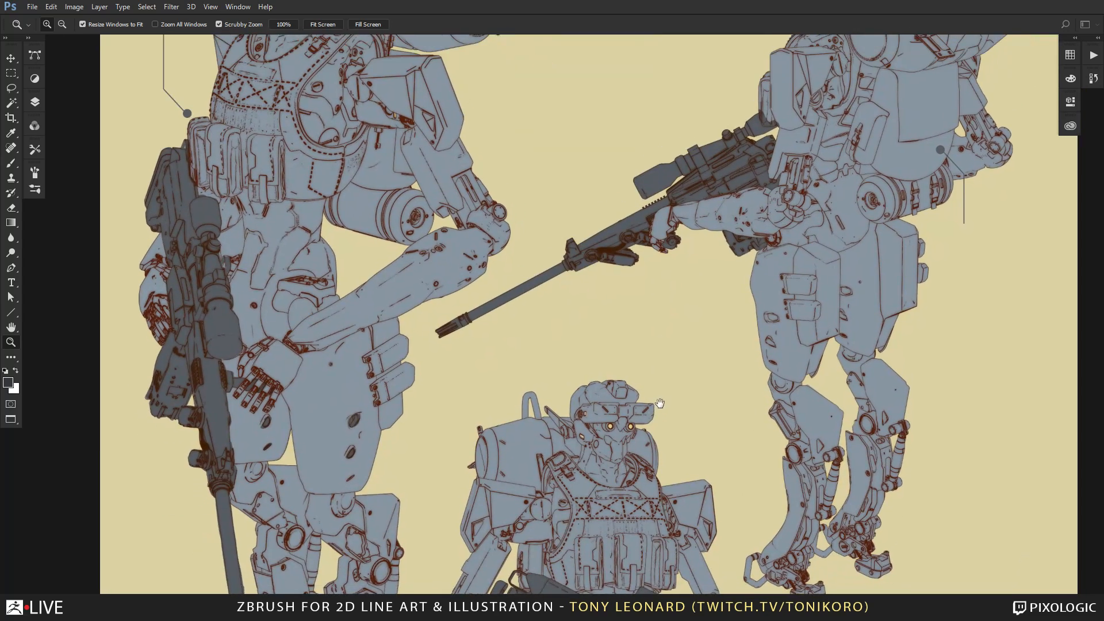
{"action": "left_click_drag", "start_coordinate": [664, 380], "coordinate": [655, 259]}
{"action": "left_click_drag", "start_coordinate": [668, 529], "coordinate": [675, 338]}
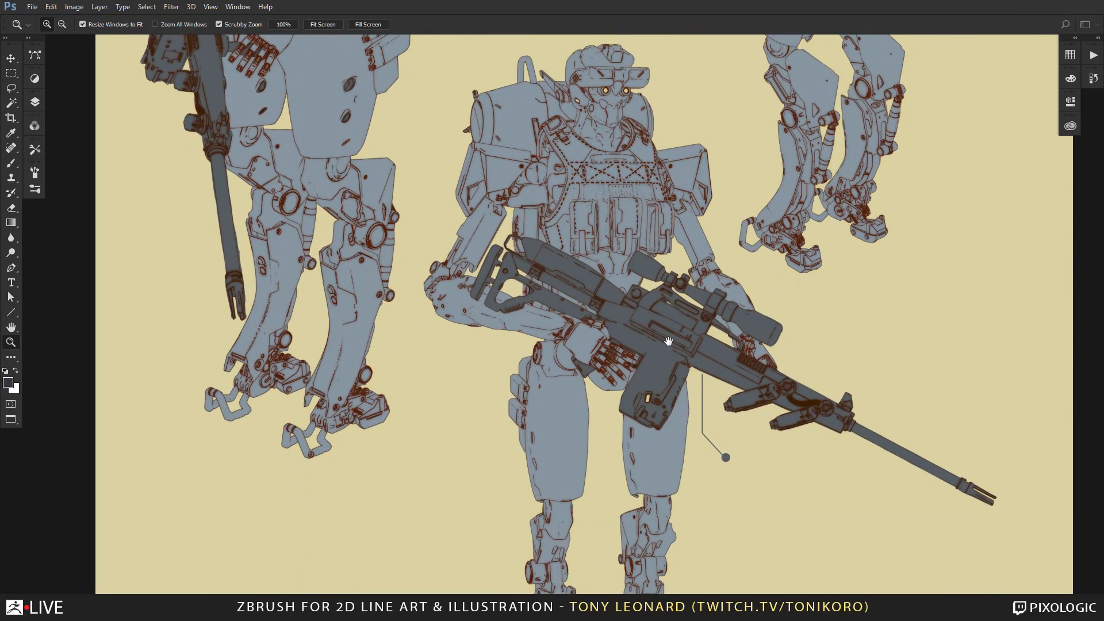
{"action": "left_click_drag", "start_coordinate": [438, 312], "coordinate": [447, 452]}
{"action": "left_click_drag", "start_coordinate": [441, 336], "coordinate": [436, 423]}
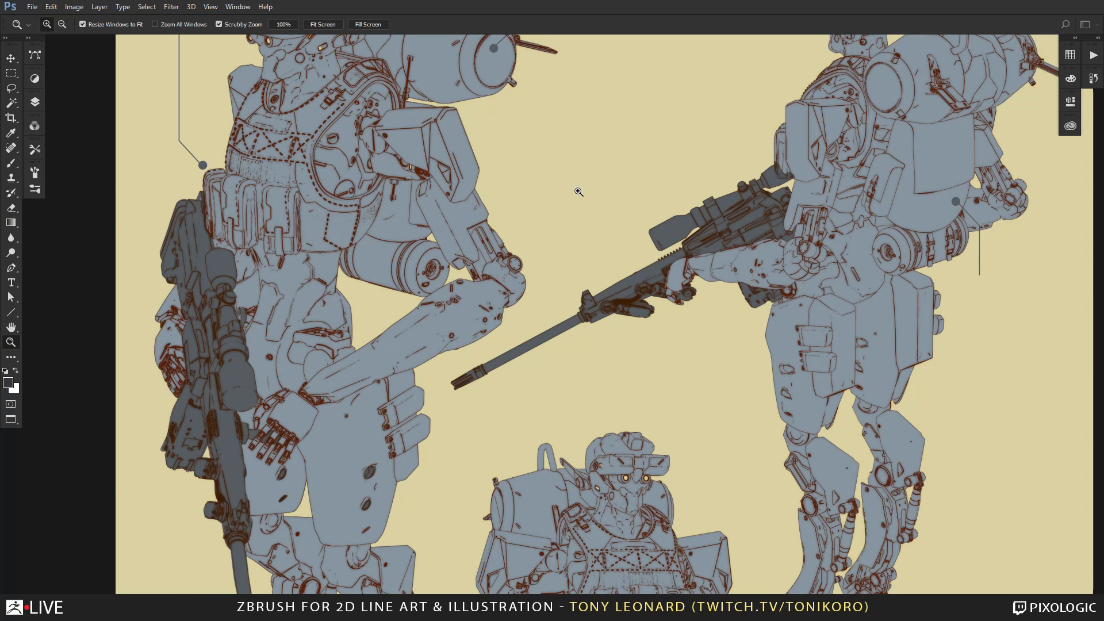
{"action": "scroll", "coordinate": [583, 179], "scroll_direction": "up", "scroll_amount": 3}
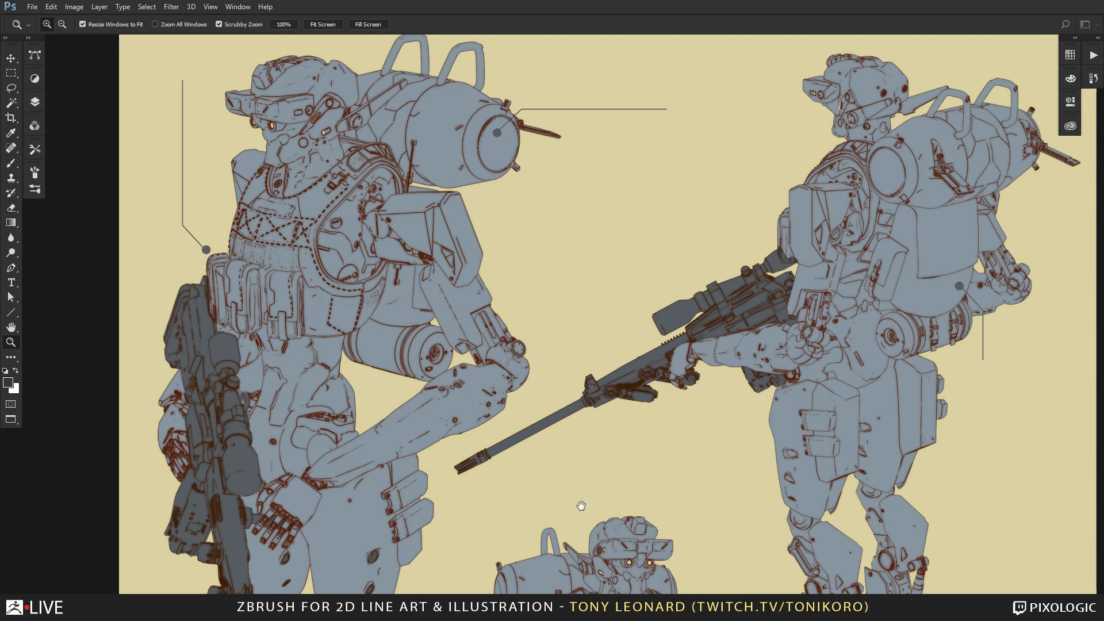
{"action": "left_click_drag", "start_coordinate": [582, 507], "coordinate": [589, 285]}
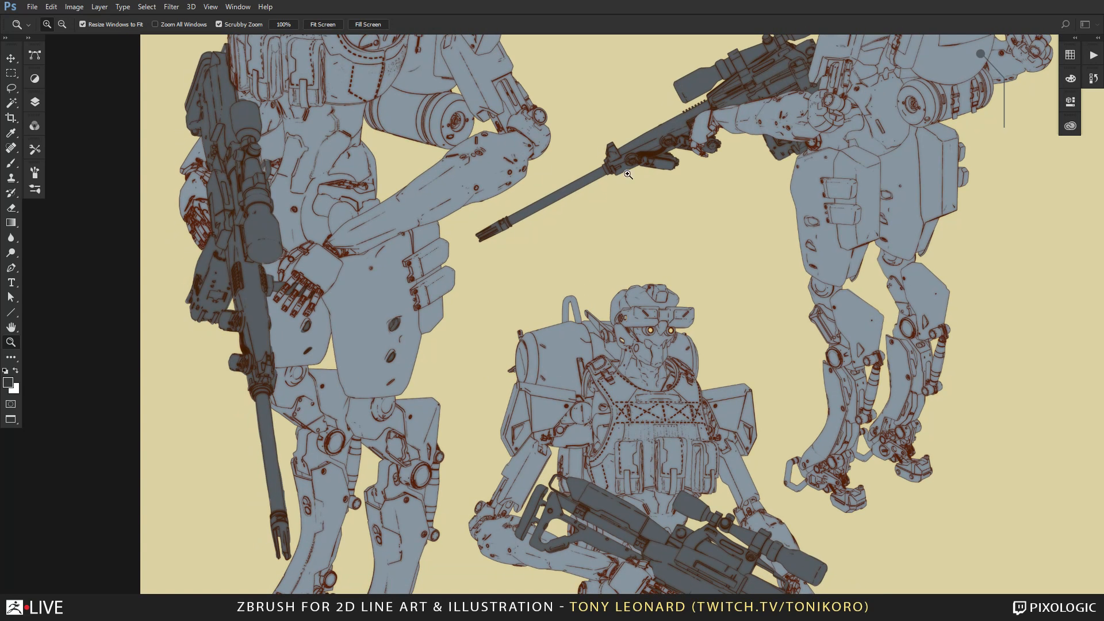
{"action": "left_click_drag", "start_coordinate": [480, 322], "coordinate": [513, 459]}
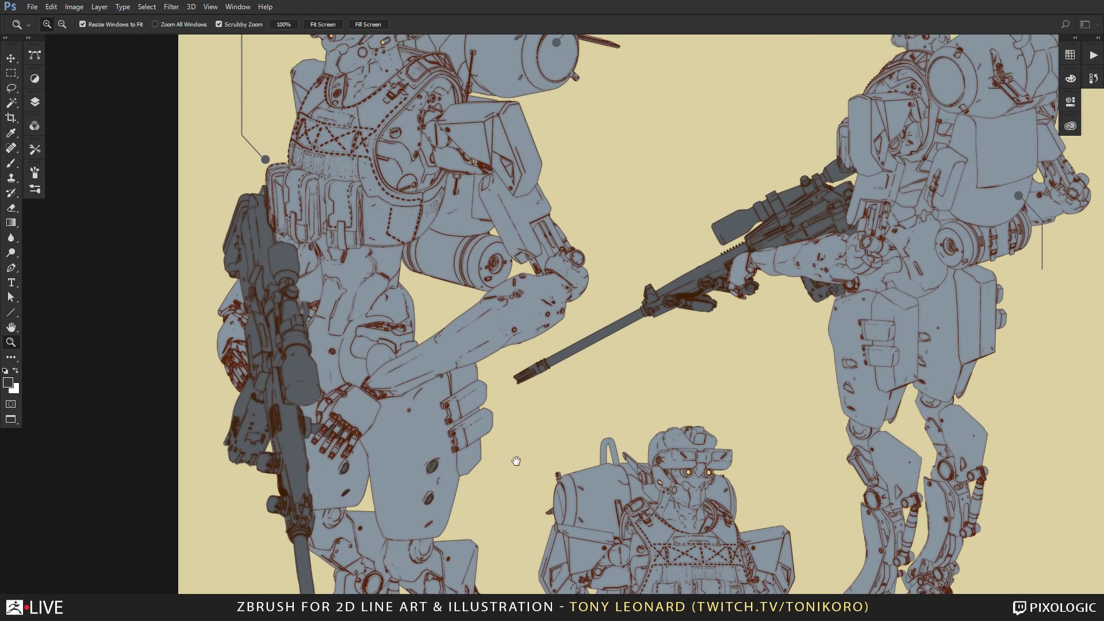
{"action": "left_click_drag", "start_coordinate": [489, 240], "coordinate": [473, 356]}
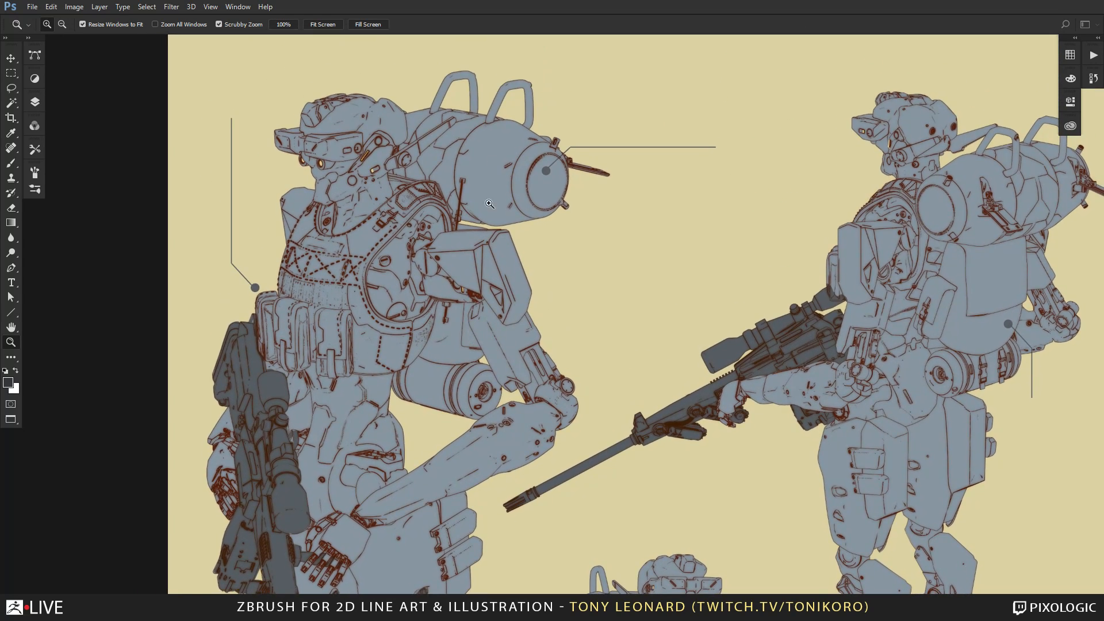
Enlarge the channel list and briefly overlay the Rear3-4 mask on the illustration.
{"action": "left_click", "coordinate": [34, 127]}
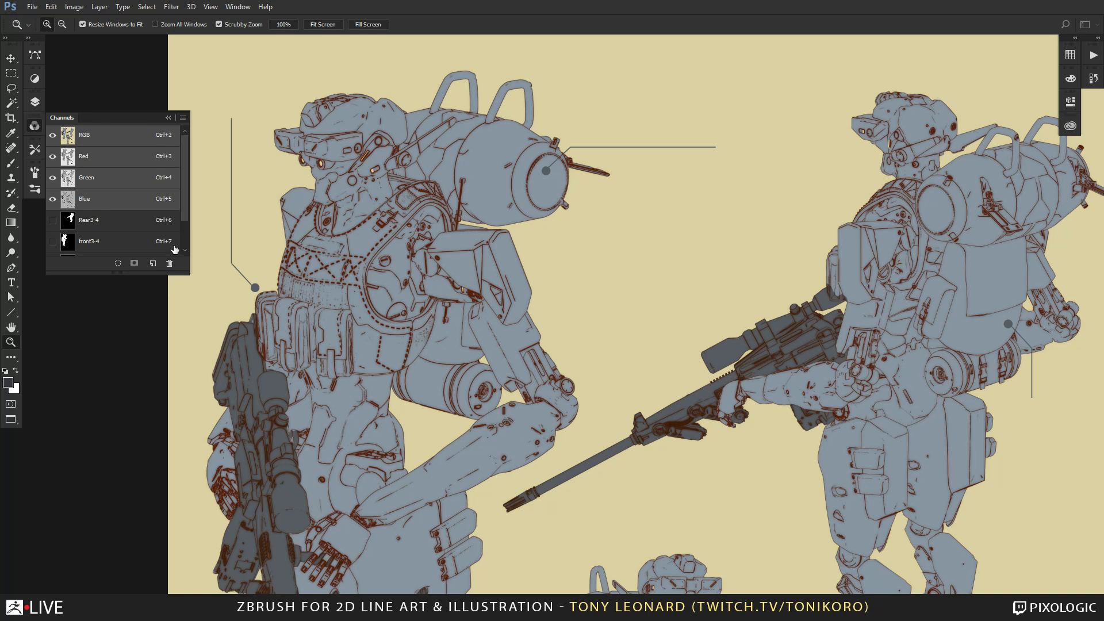
{"action": "left_click_drag", "start_coordinate": [185, 268], "coordinate": [192, 354]}
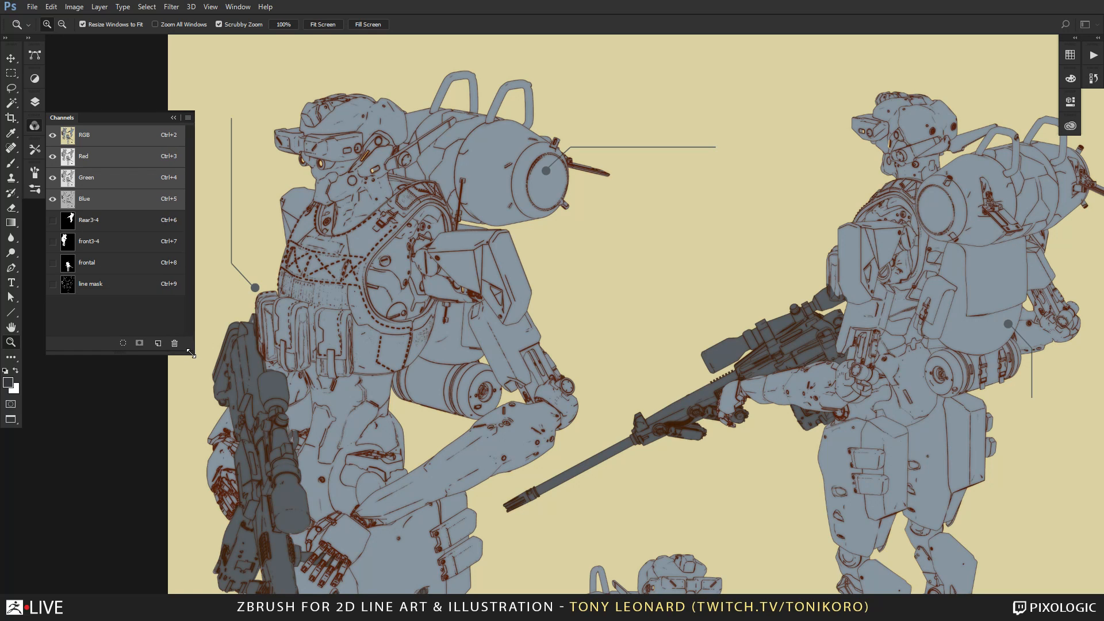
{"action": "left_click", "coordinate": [52, 221]}
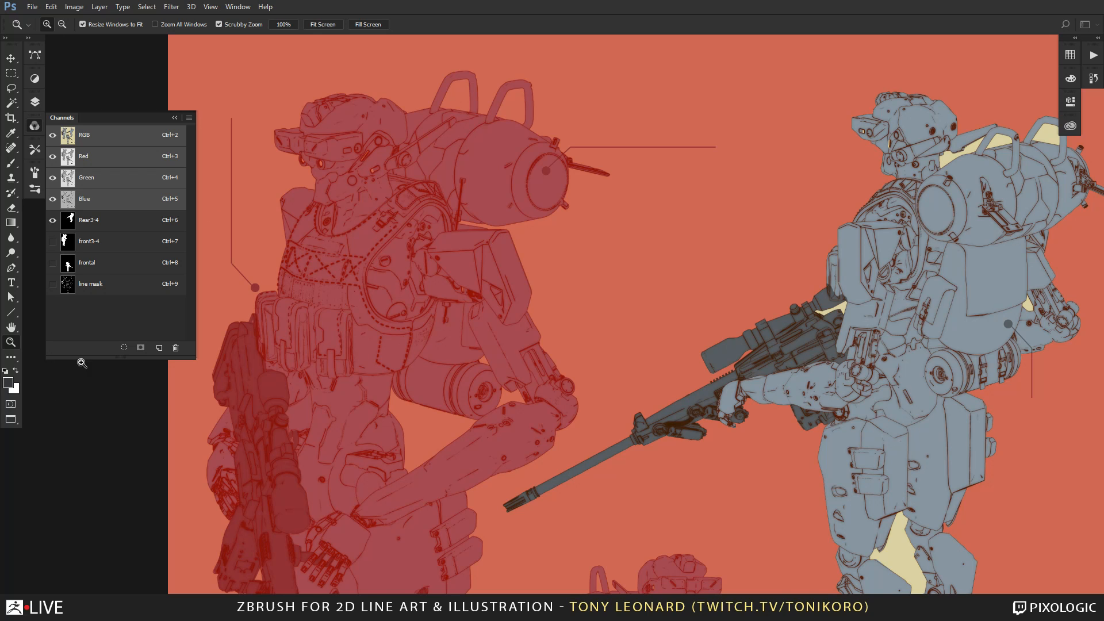
{"action": "left_click", "coordinate": [52, 221]}
Overlay the line mask channel on the illustration, make it the active channel, and inspect it across all three soldiers.
{"action": "left_click", "coordinate": [52, 285]}
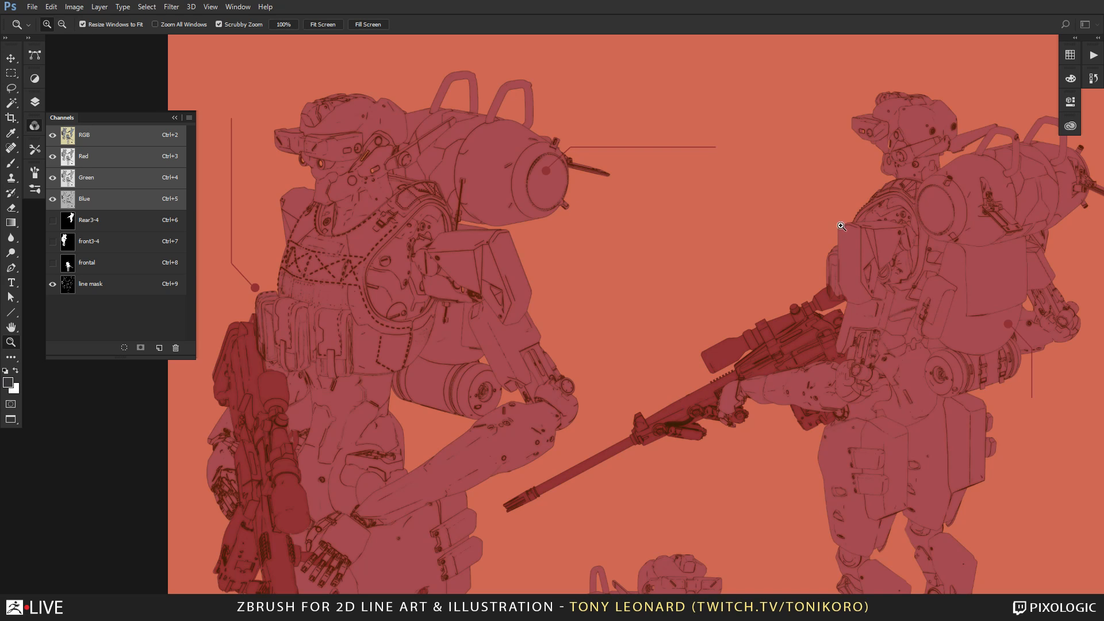
{"action": "left_click", "coordinate": [114, 283]}
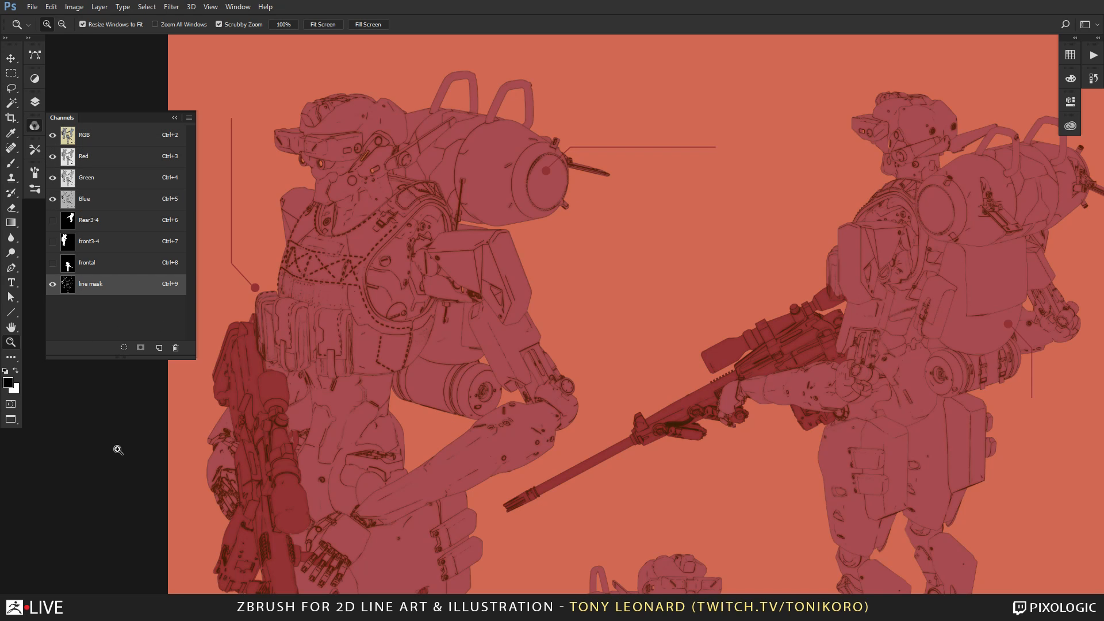
{"action": "left_click_drag", "start_coordinate": [518, 467], "coordinate": [547, 256]}
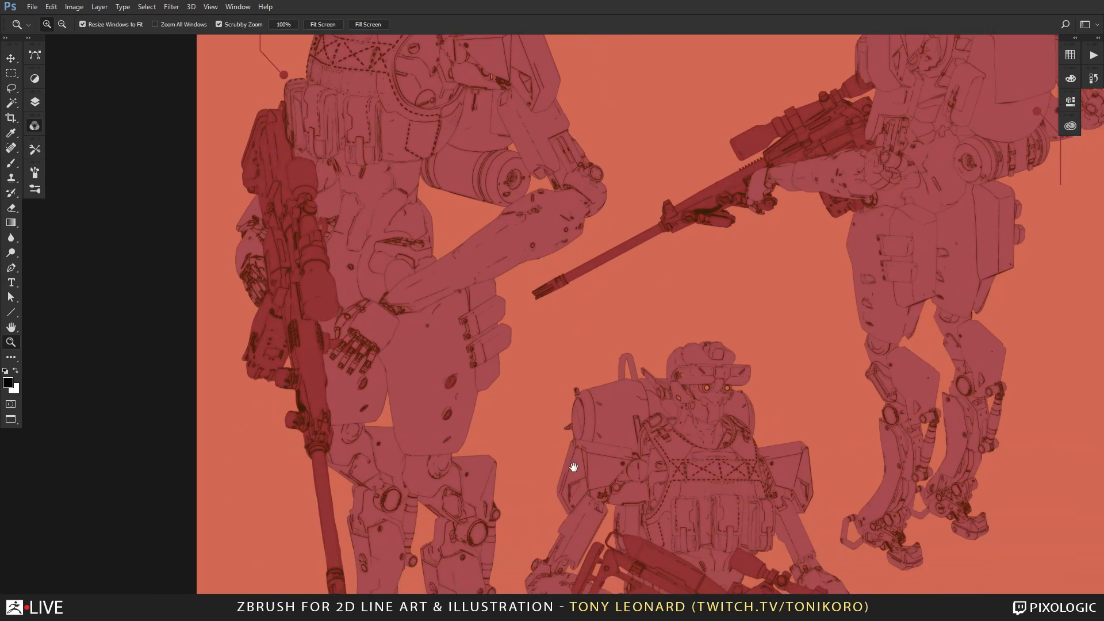
{"action": "left_click_drag", "start_coordinate": [589, 523], "coordinate": [542, 183]}
{"action": "left_click_drag", "start_coordinate": [602, 589], "coordinate": [535, 412]}
{"action": "mouse_move", "coordinate": [708, 189]}
{"action": "left_mouse_down"}
{"action": "mouse_move", "coordinate": [666, 483]}
{"action": "mouse_move", "coordinate": [664, 473]}
{"action": "left_mouse_up"}
{"action": "left_click_drag", "start_coordinate": [719, 138], "coordinate": [725, 477]}
{"action": "left_click_drag", "start_coordinate": [764, 156], "coordinate": [750, 378]}
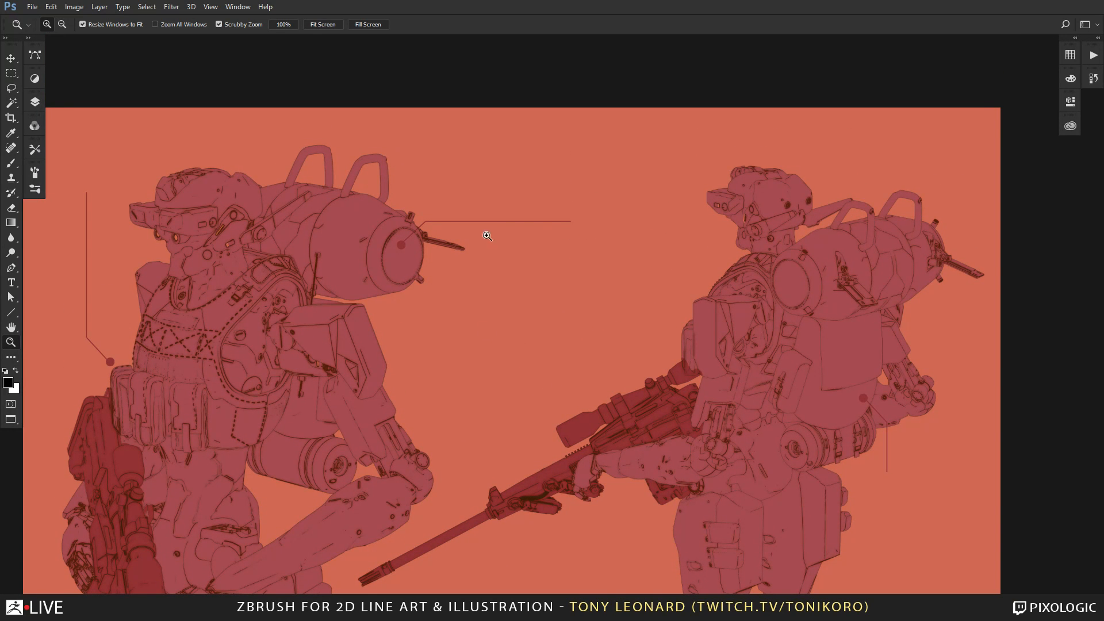
{"action": "left_click_drag", "start_coordinate": [552, 499], "coordinate": [603, 163]}
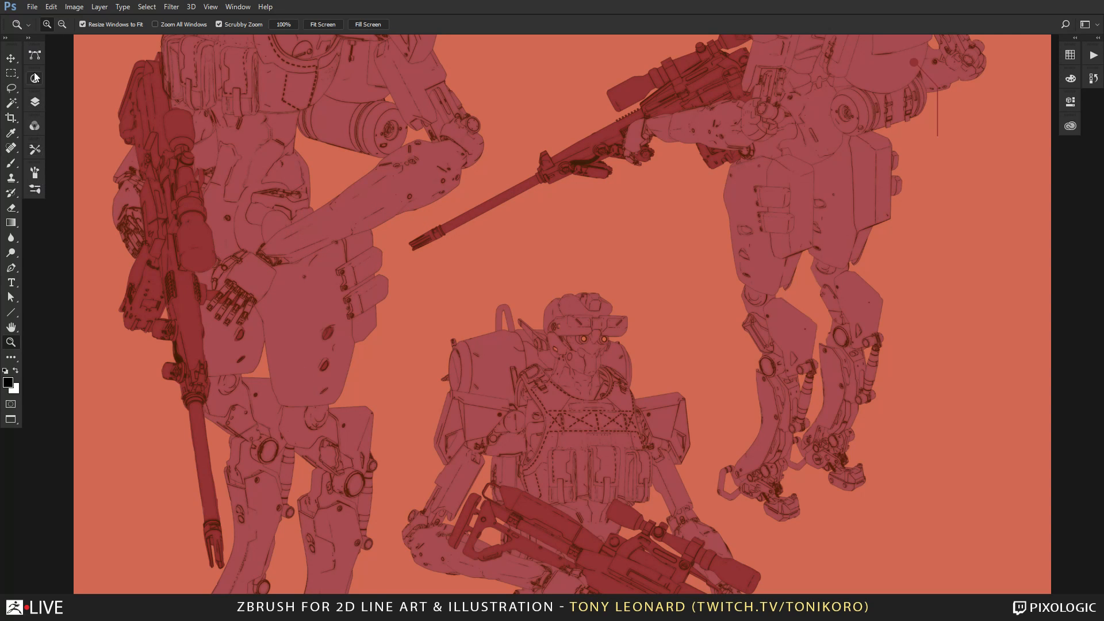
Load the line mask channel as a selection, review the line-art layers, and clear the selection.
{"action": "left_click", "coordinate": [34, 127]}
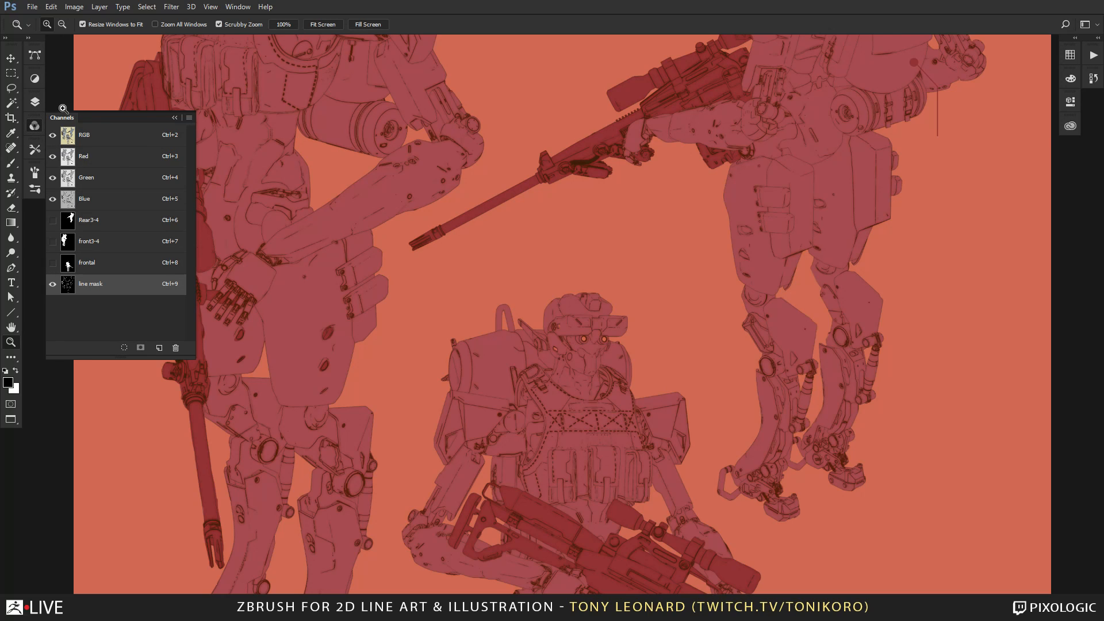
{"action": "left_click_drag", "start_coordinate": [69, 293], "coordinate": [124, 348]}
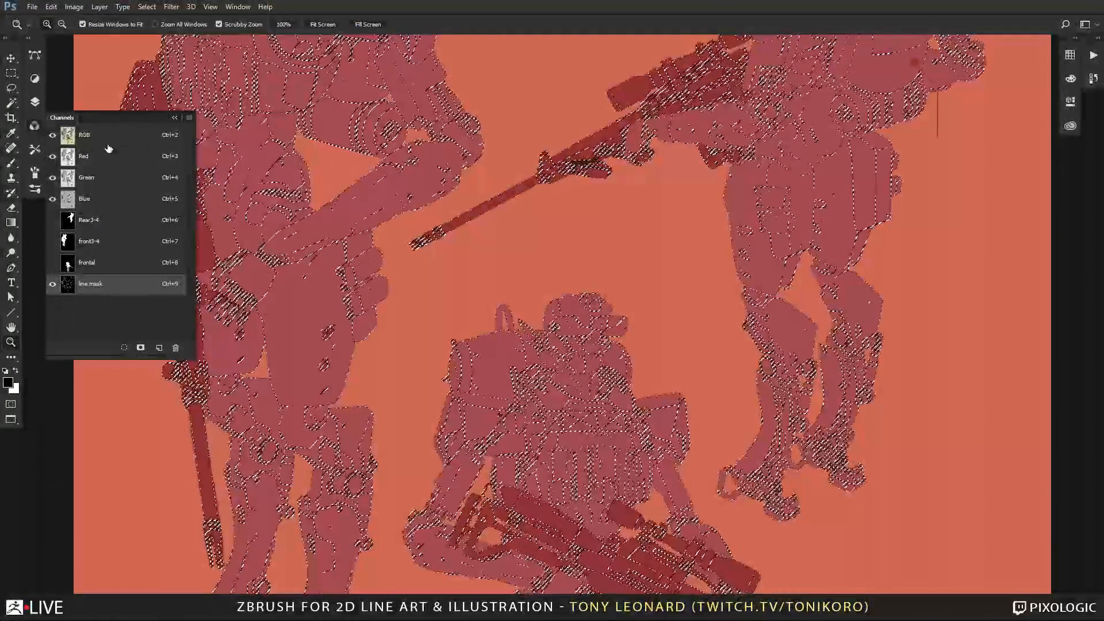
{"action": "left_click", "coordinate": [34, 102]}
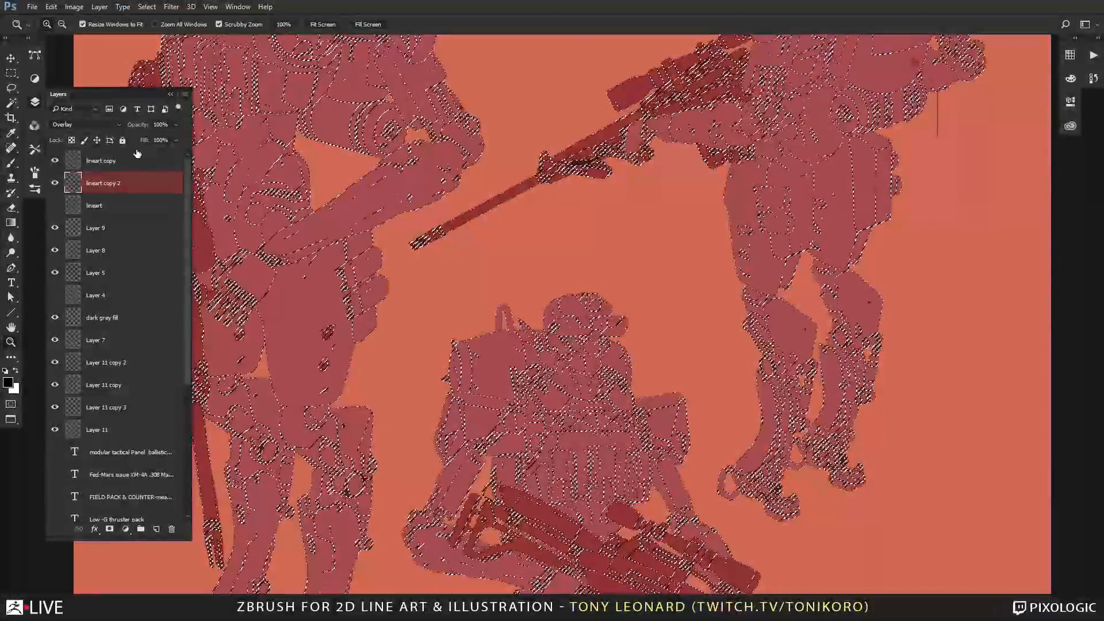
{"action": "left_click", "coordinate": [55, 160]}
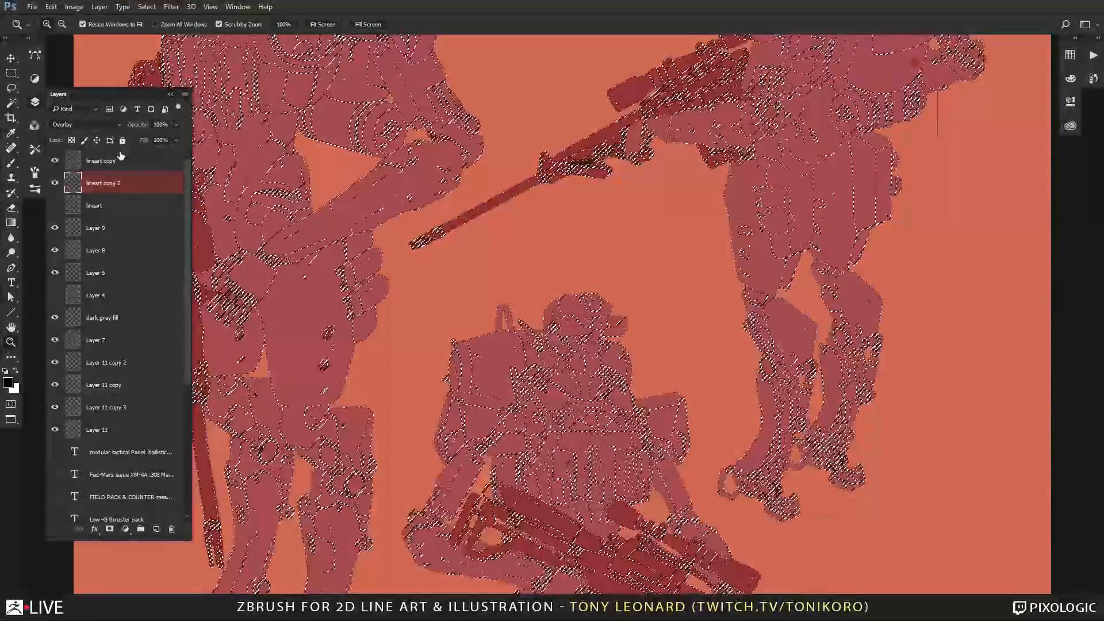
{"action": "left_click", "coordinate": [35, 124]}
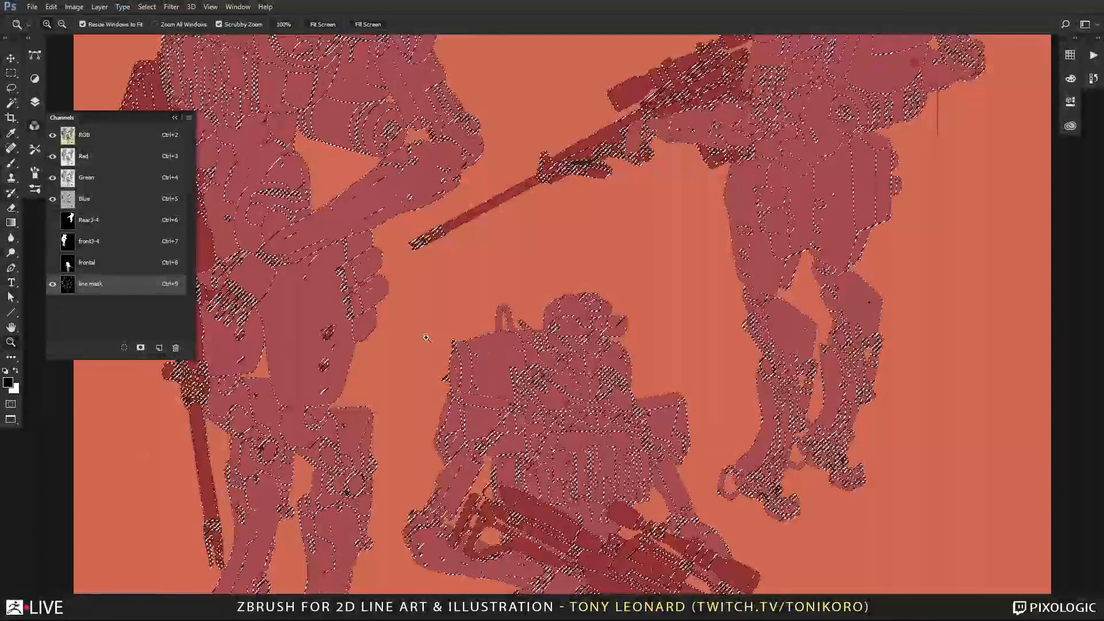
{"action": "key", "text": "ctrl+d"}
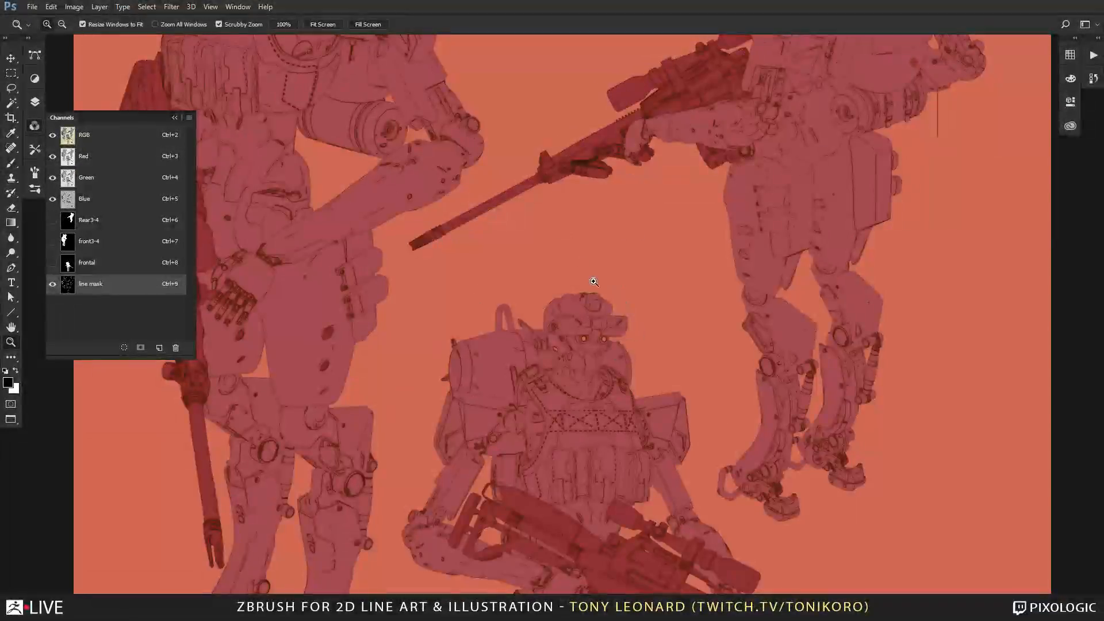
Switch to ZBrush, expand the body sculpt's subtool list, and inspect the figure from several sides.
{"action": "key", "text": "alt+Tab"}
{"action": "left_click", "coordinate": [594, 286]}
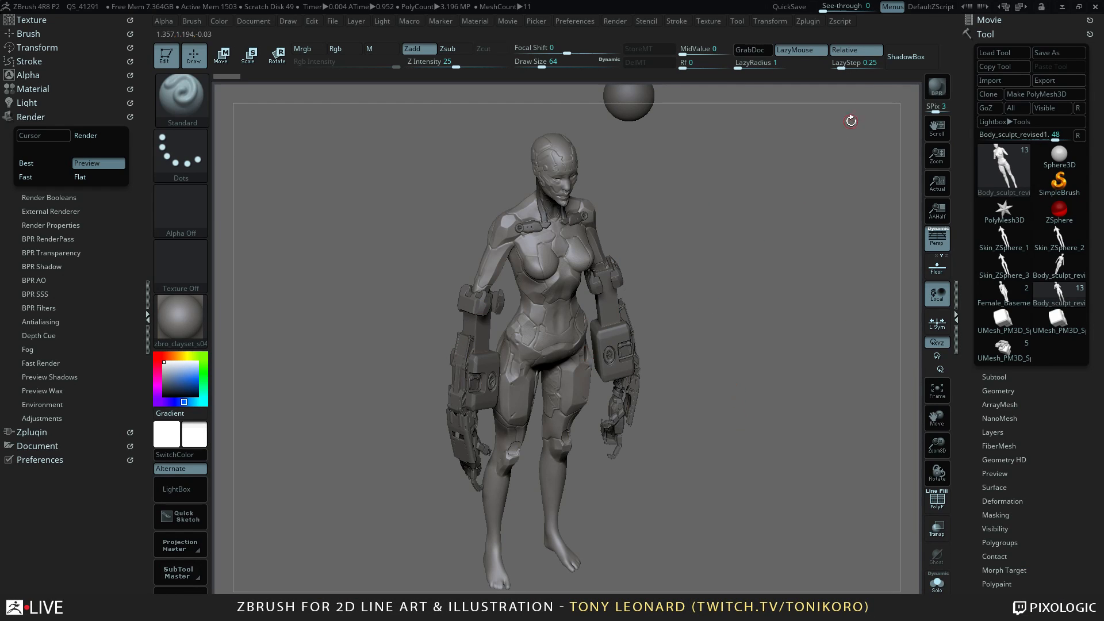
{"action": "left_click", "coordinate": [996, 377]}
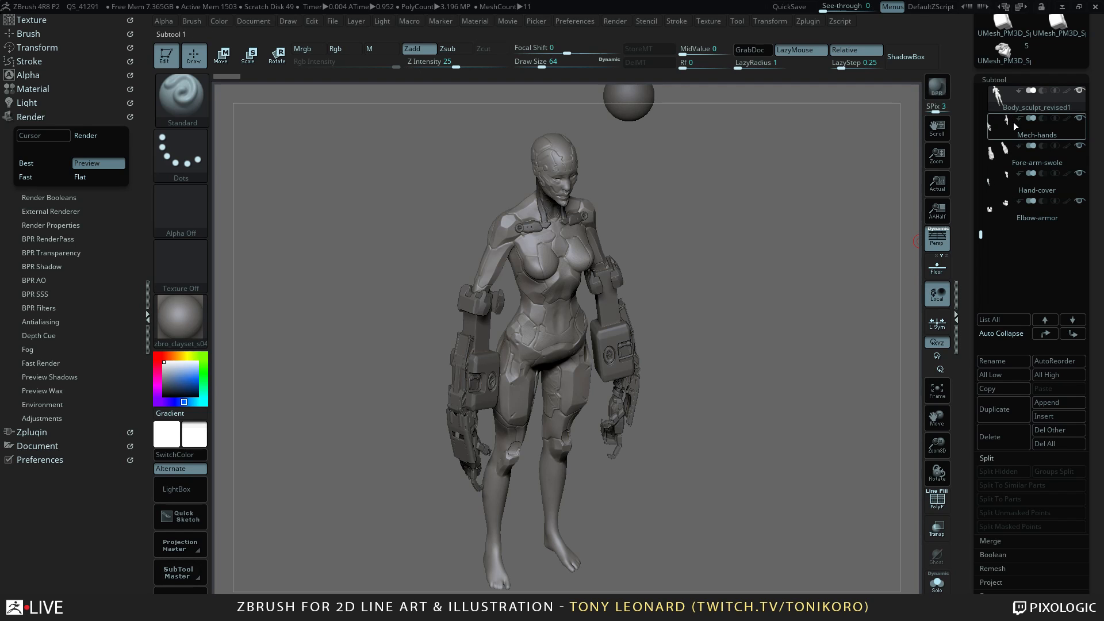
{"action": "left_click_drag", "start_coordinate": [759, 339], "coordinate": [680, 321]}
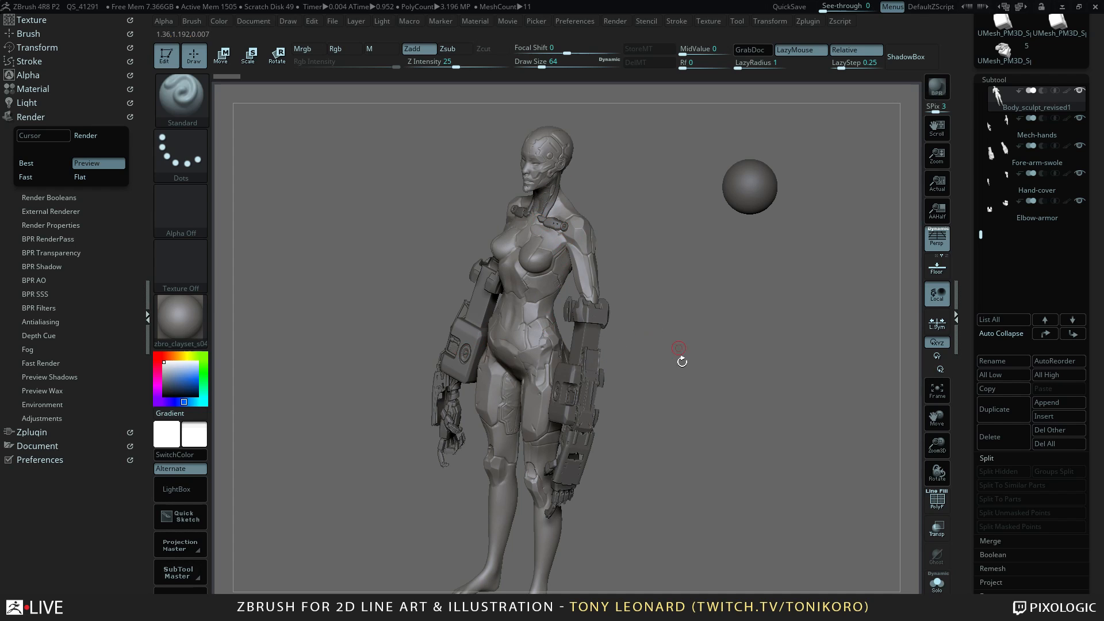
{"action": "left_click_drag", "start_coordinate": [690, 435], "coordinate": [744, 444]}
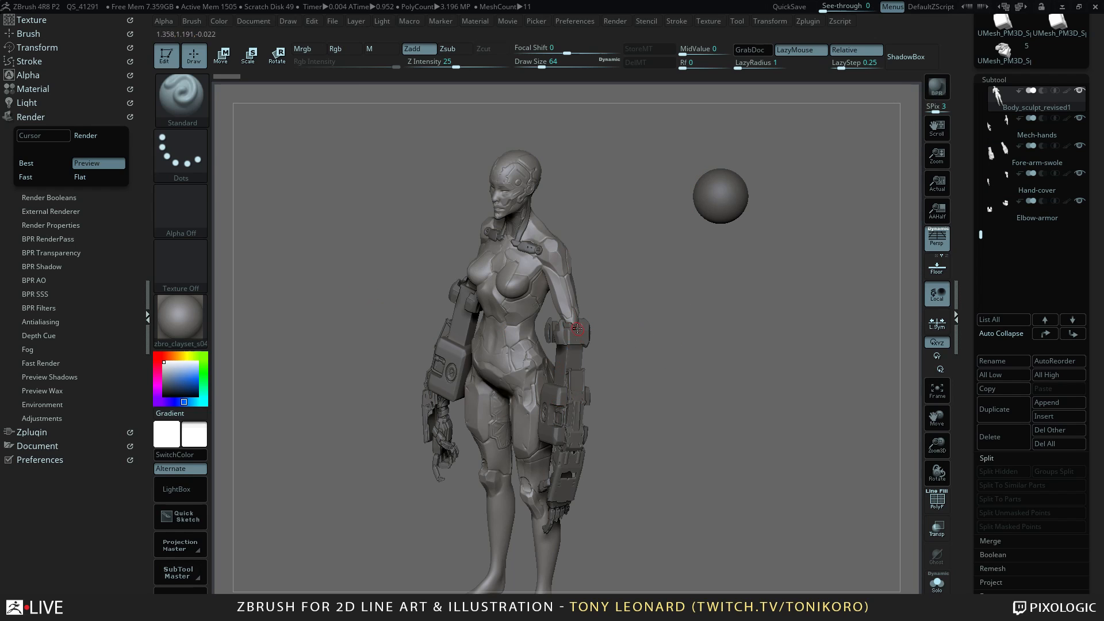
{"action": "left_click_drag", "start_coordinate": [612, 319], "coordinate": [671, 322]}
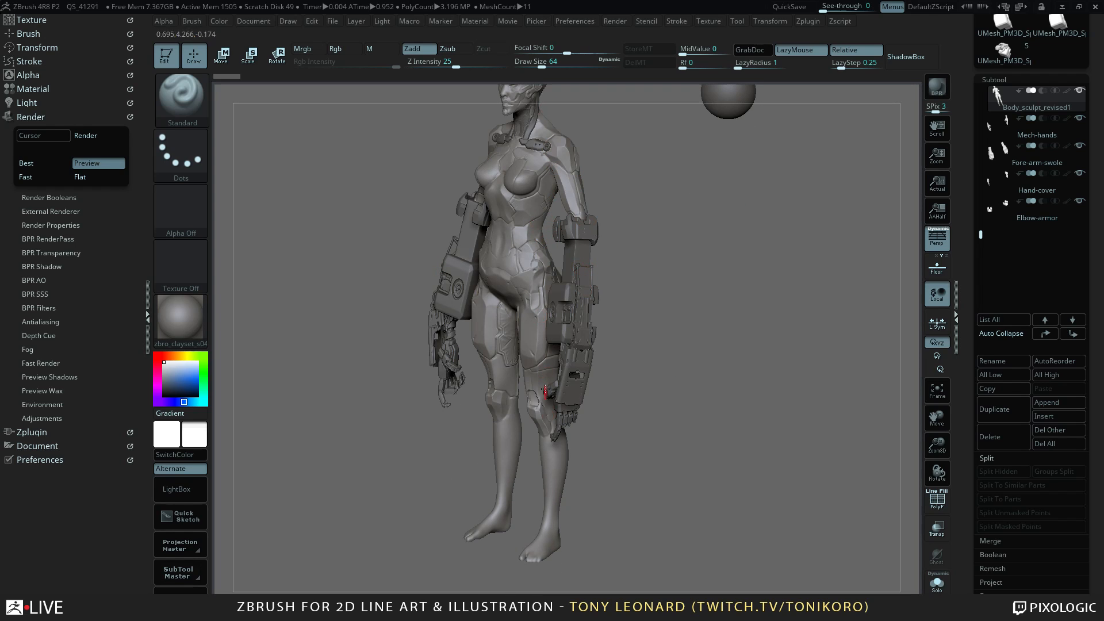
Replace the move gizmo with the Transpose line and mask the body sculpt's arms and legs outward from the chest.
{"action": "key", "text": "w"}
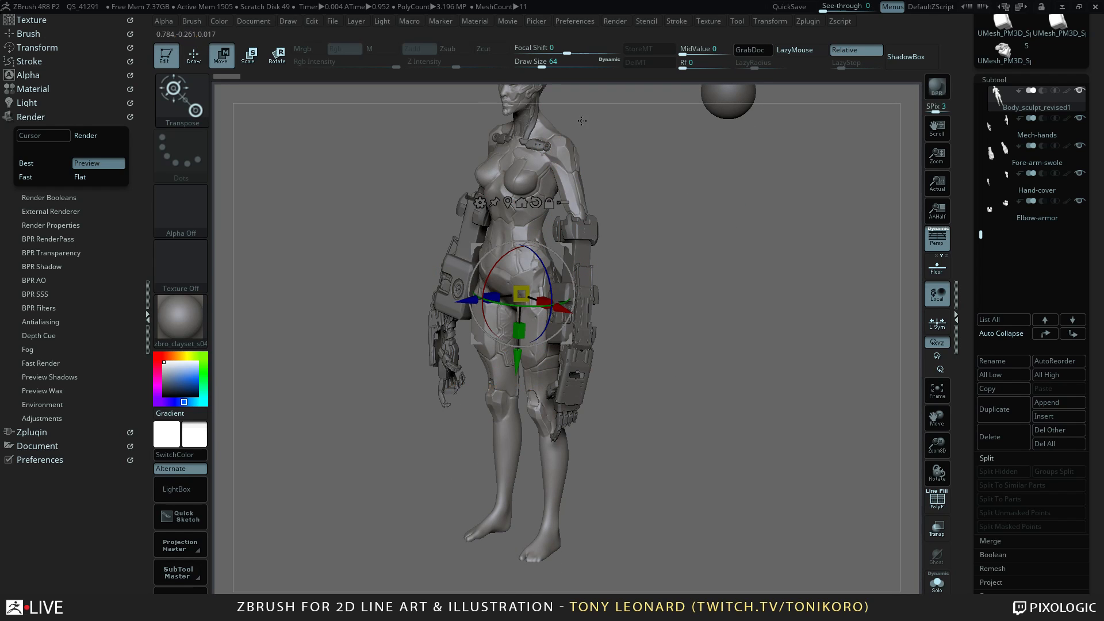
{"action": "key", "text": "y"}
{"action": "left_click_drag", "start_coordinate": [688, 329], "coordinate": [745, 334], "text": "shift"}
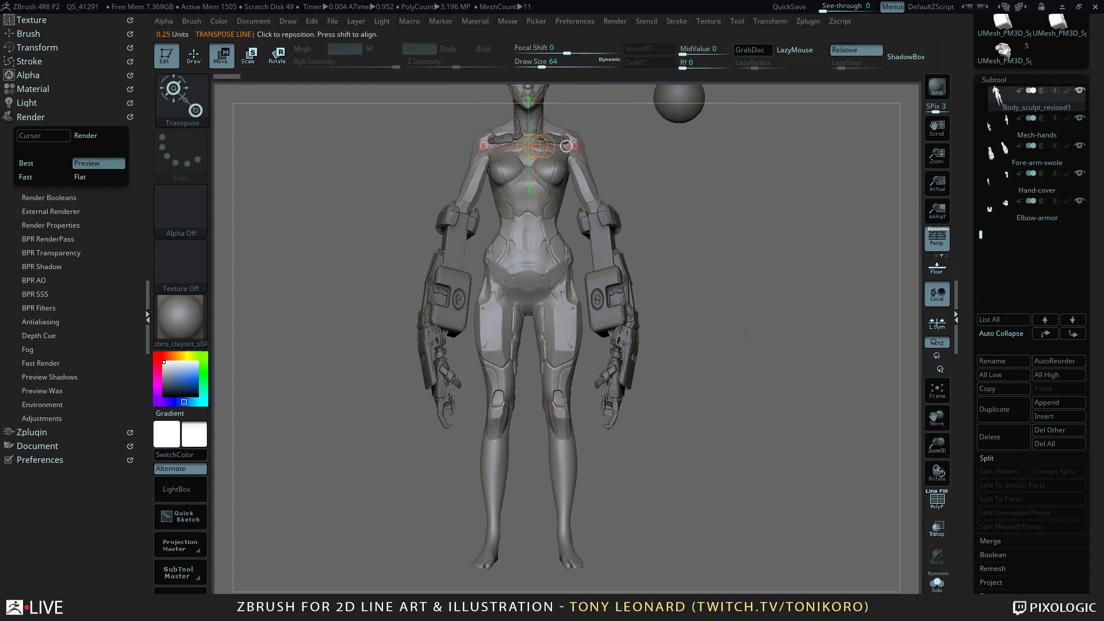
{"action": "left_click", "coordinate": [550, 193], "text": "ctrl"}
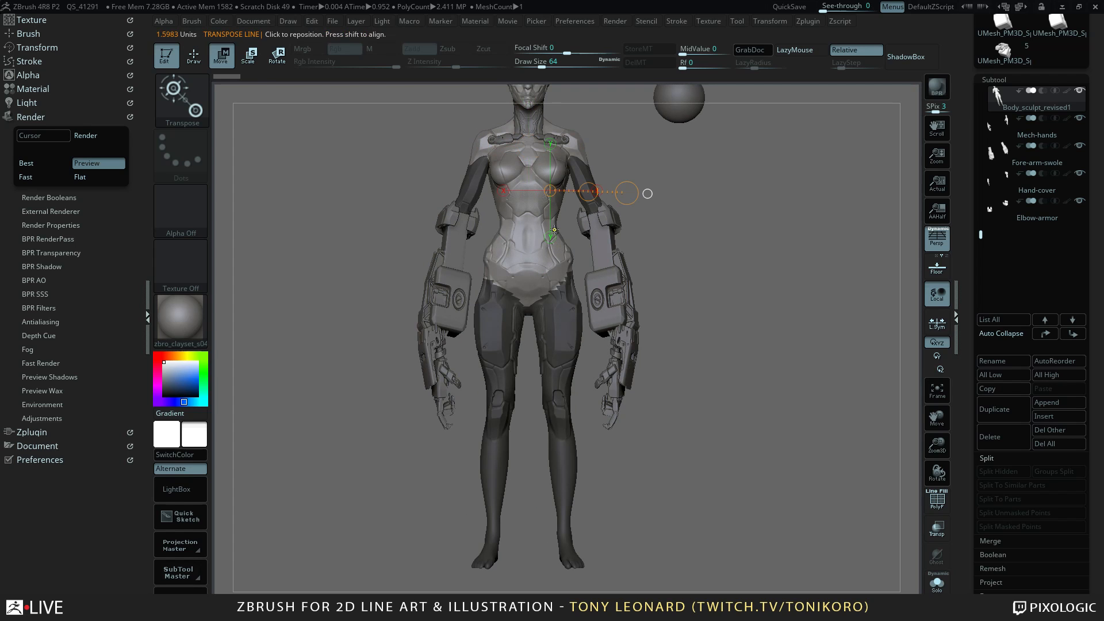
Check the mask from several angles and invert it so the head and torso are masked instead of the limbs.
{"action": "left_click_drag", "start_coordinate": [823, 242], "coordinate": [705, 215]}
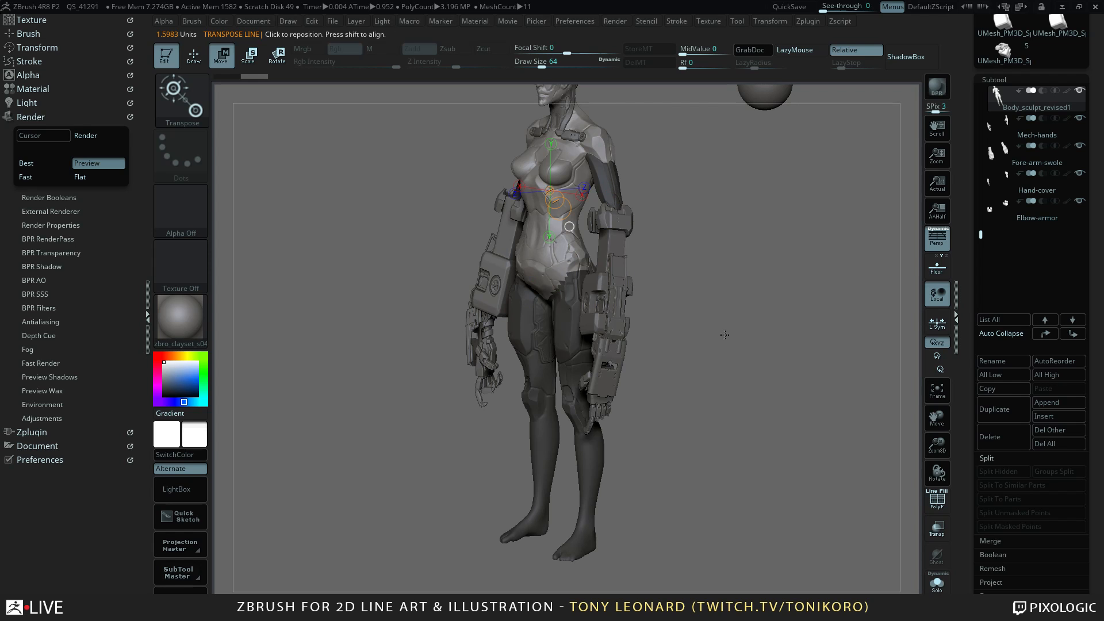
{"action": "left_click_drag", "start_coordinate": [725, 334], "coordinate": [723, 150]}
{"action": "left_click_drag", "start_coordinate": [694, 324], "coordinate": [719, 268]}
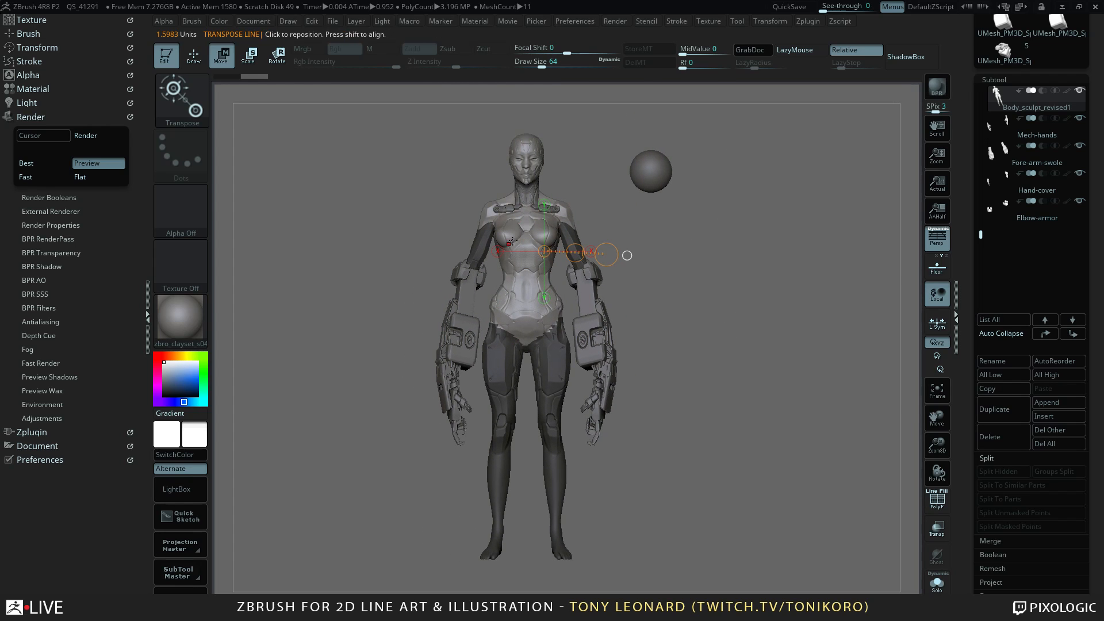
{"action": "left_click_drag", "start_coordinate": [782, 361], "coordinate": [777, 493]}
{"action": "left_click_drag", "start_coordinate": [742, 397], "coordinate": [779, 418]}
{"action": "left_click", "coordinate": [724, 380], "text": "ctrl"}
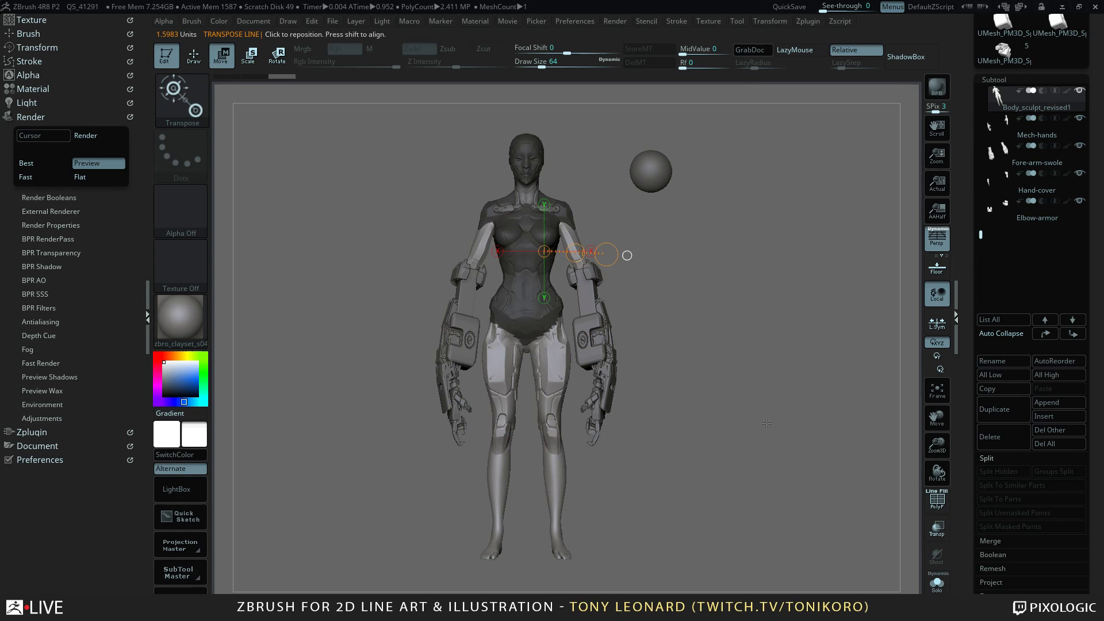
Try to deform the unmasked arms and legs with a Transpose line along the upper arm, and undo it.
{"action": "left_click_drag", "start_coordinate": [730, 374], "coordinate": [782, 311]}
{"action": "mouse_move", "coordinate": [564, 225]}
{"action": "left_mouse_down"}
{"action": "mouse_move", "coordinate": [589, 272]}
{"action": "mouse_move", "coordinate": [584, 261]}
{"action": "left_mouse_up"}
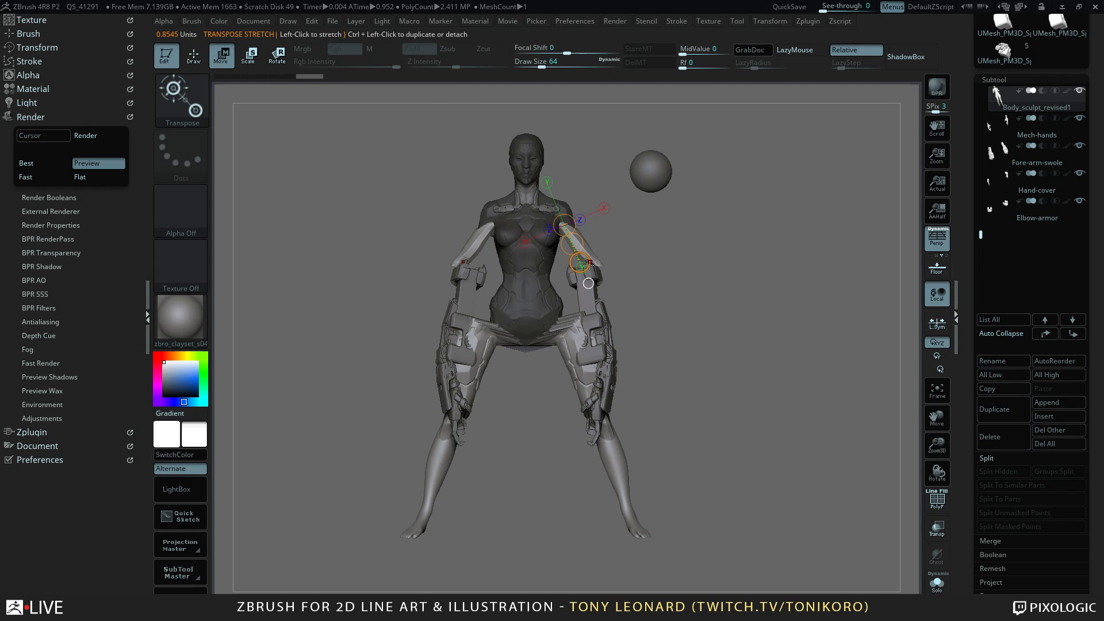
{"action": "key", "text": "ctrl+z"}
{"action": "key", "text": "ctrl+z"}
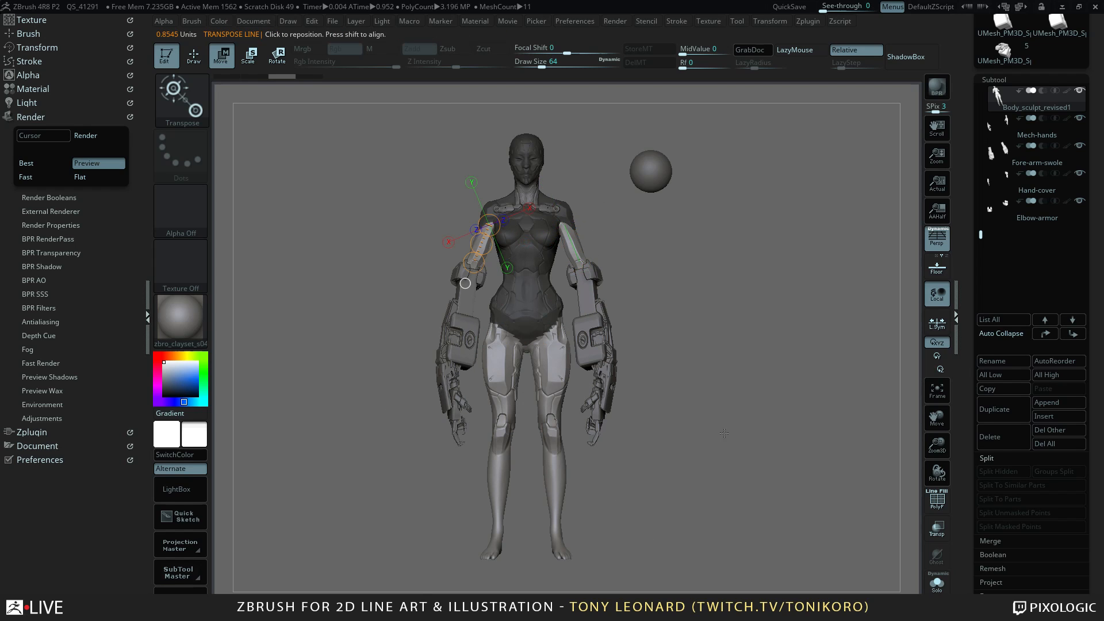
{"action": "left_click_drag", "start_coordinate": [375, 304], "coordinate": [375, 340], "text": "shift"}
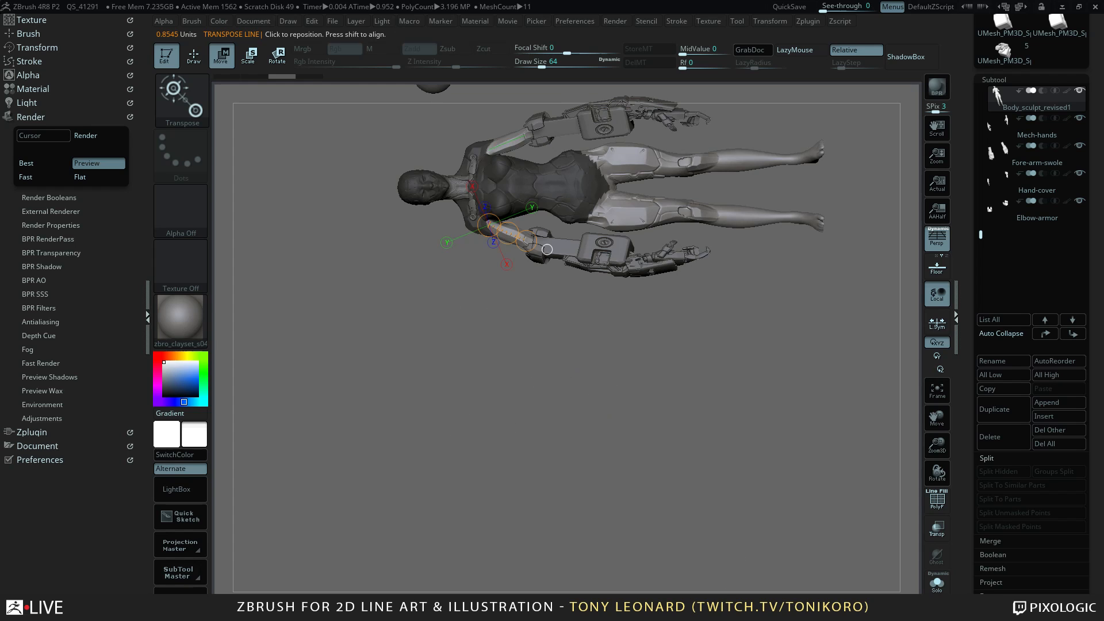
Extend the mask over the body sculpt's hips and legs so that only the upper arms stay unmasked, and check it from the front.
{"action": "left_click_drag", "start_coordinate": [712, 514], "coordinate": [680, 447]}
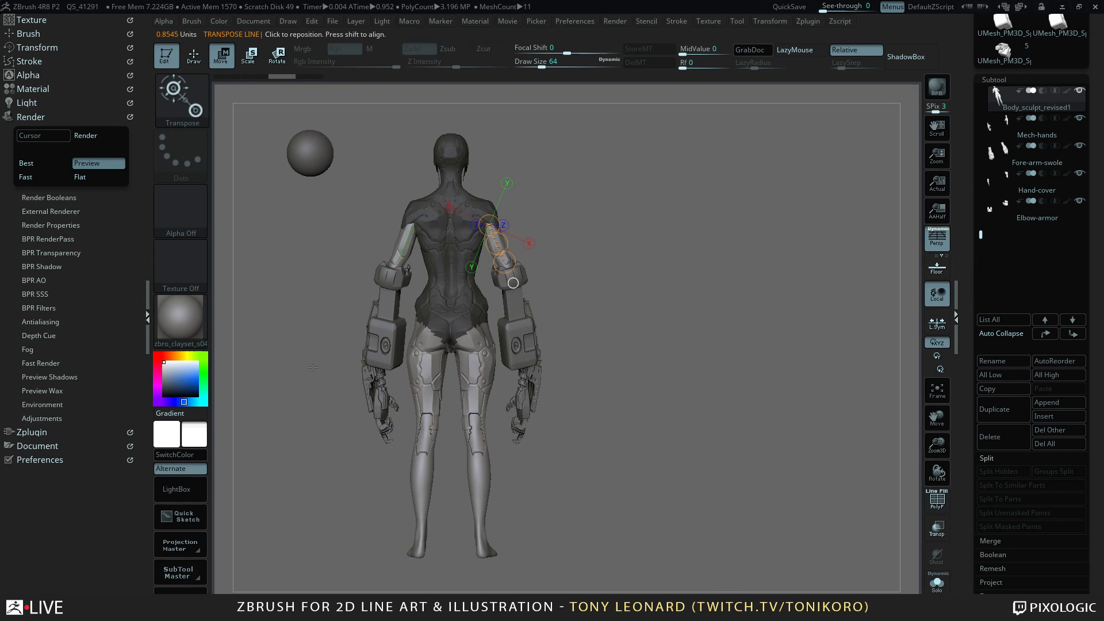
{"action": "key", "text": "ctrl"}
{"action": "mouse_move", "coordinate": [331, 295]}
{"action": "left_mouse_down", "text": "ctrl"}
{"action": "mouse_move", "coordinate": [564, 419]}
{"action": "mouse_move", "coordinate": [618, 587]}
{"action": "left_mouse_up", "text": "ctrl"}
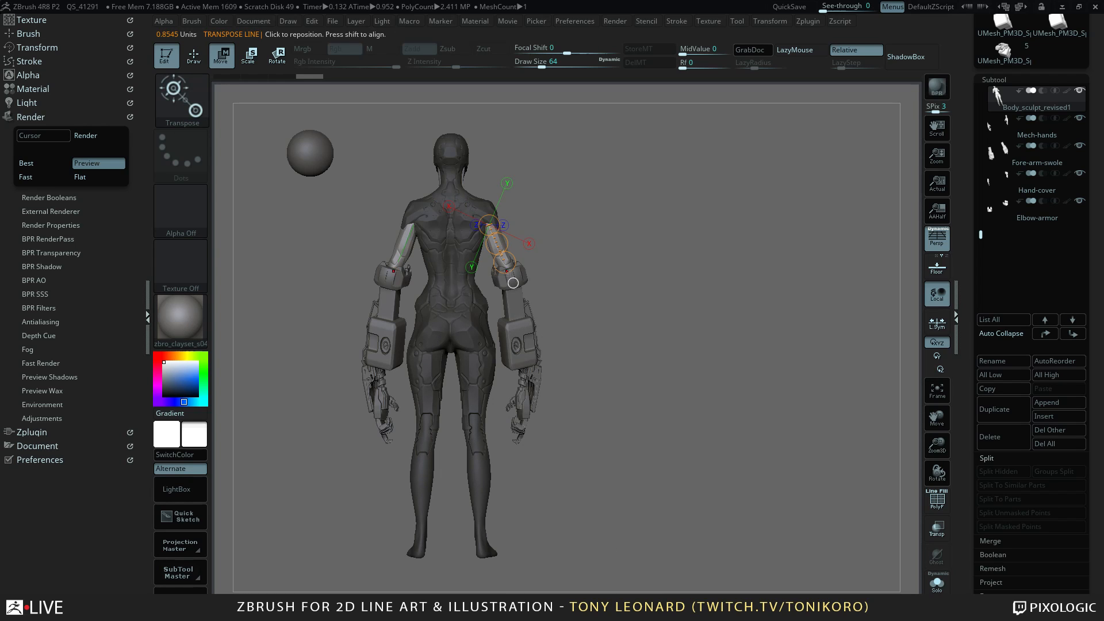
{"action": "left_click_drag", "start_coordinate": [505, 262], "coordinate": [505, 262]}
{"action": "left_click_drag", "start_coordinate": [714, 278], "coordinate": [584, 242]}
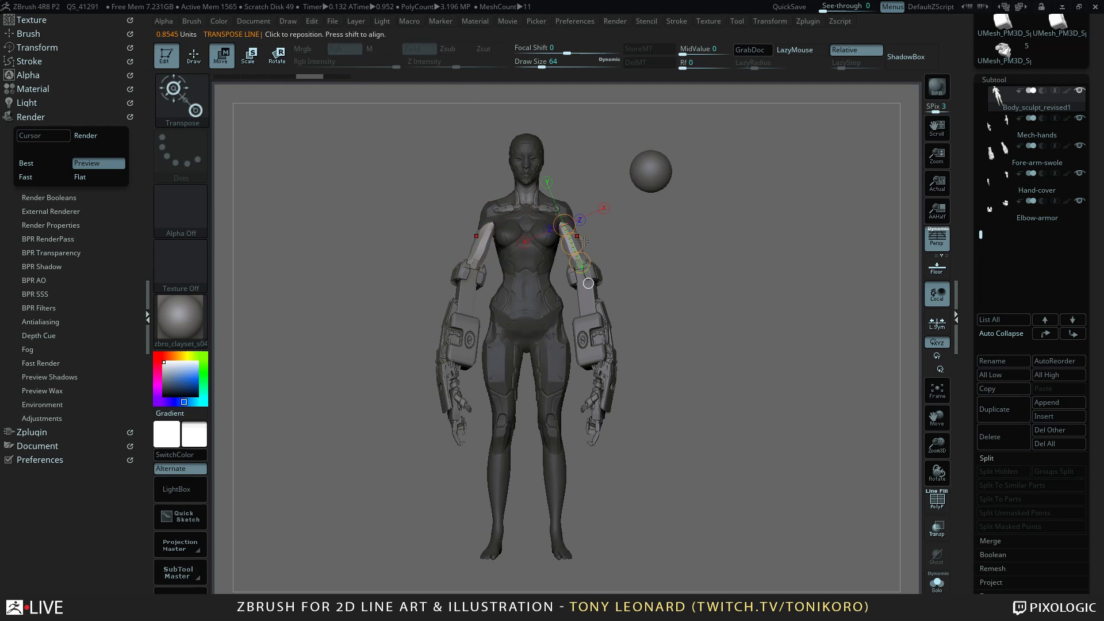
{"action": "left_click_drag", "start_coordinate": [463, 283], "coordinate": [488, 225]}
Return to Draw mode and clear the mask from the body sculpt.
{"action": "key", "text": "q"}
{"action": "left_click_drag", "start_coordinate": [753, 414], "coordinate": [710, 403]}
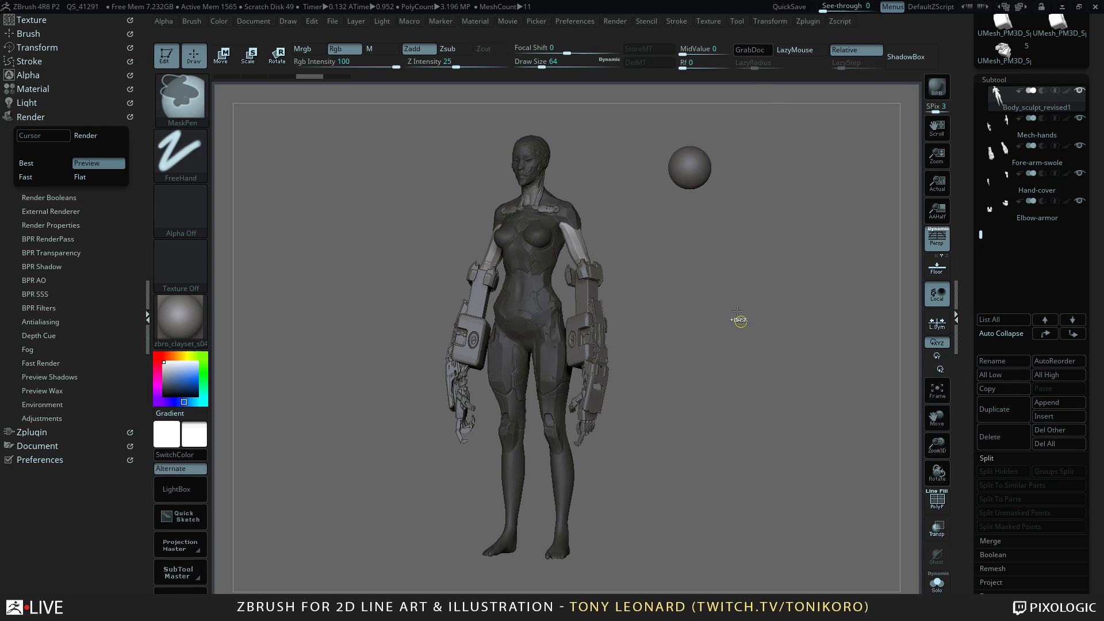
{"action": "left_click_drag", "start_coordinate": [745, 335], "coordinate": [764, 436], "text": "ctrl"}
{"action": "left_click_drag", "start_coordinate": [711, 381], "coordinate": [841, 350]}
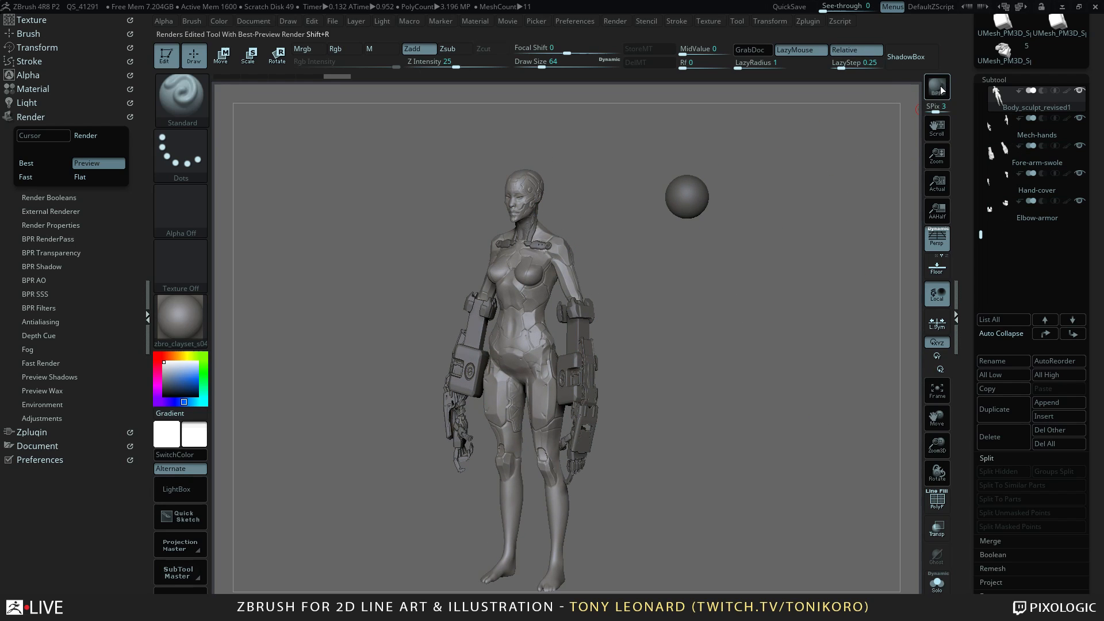
Enable KeyShot as the external renderer, send the sculpt to it with a BPR render, and switch to KeyShot.
{"action": "key", "text": "shift"}
{"action": "left_click", "coordinate": [65, 210]}
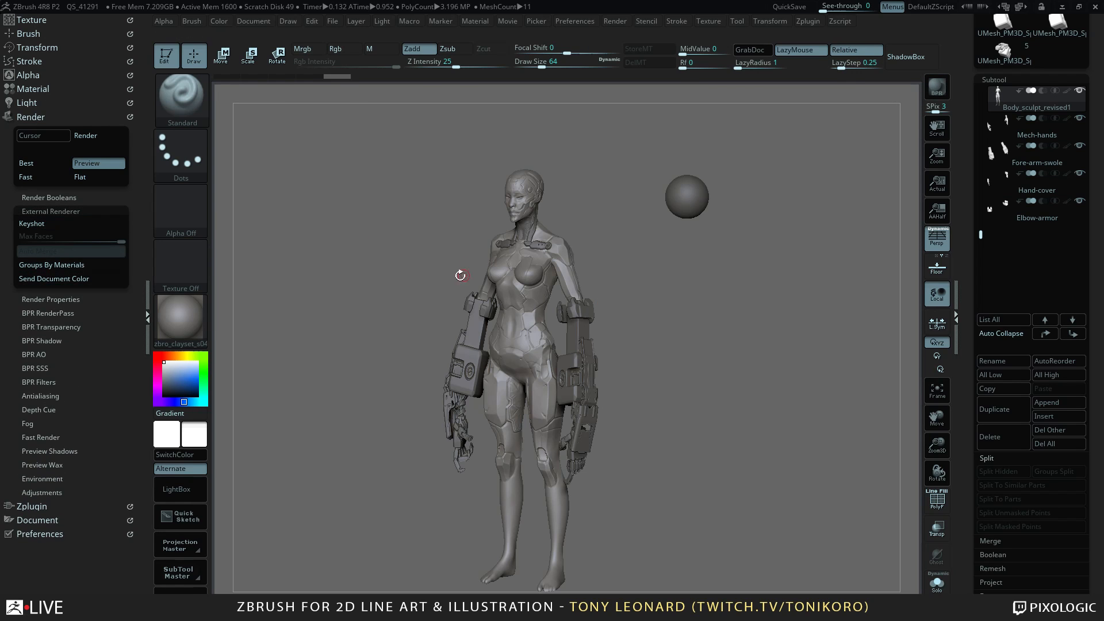
{"action": "left_click", "coordinate": [41, 226]}
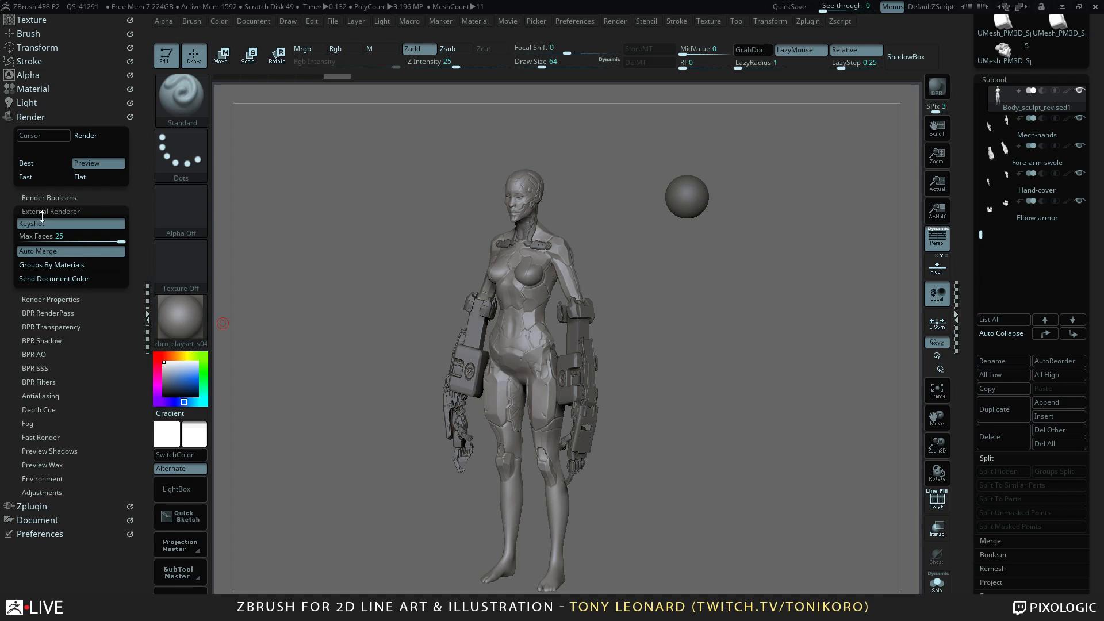
{"action": "left_click", "coordinate": [937, 86]}
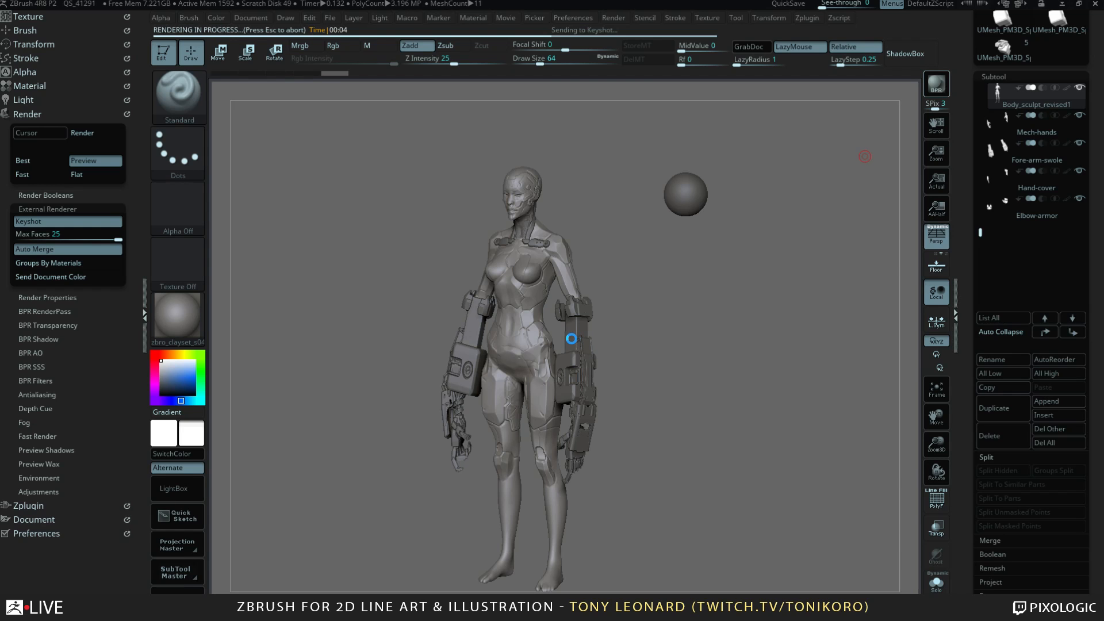
{"action": "key", "text": "alt+Tab"}
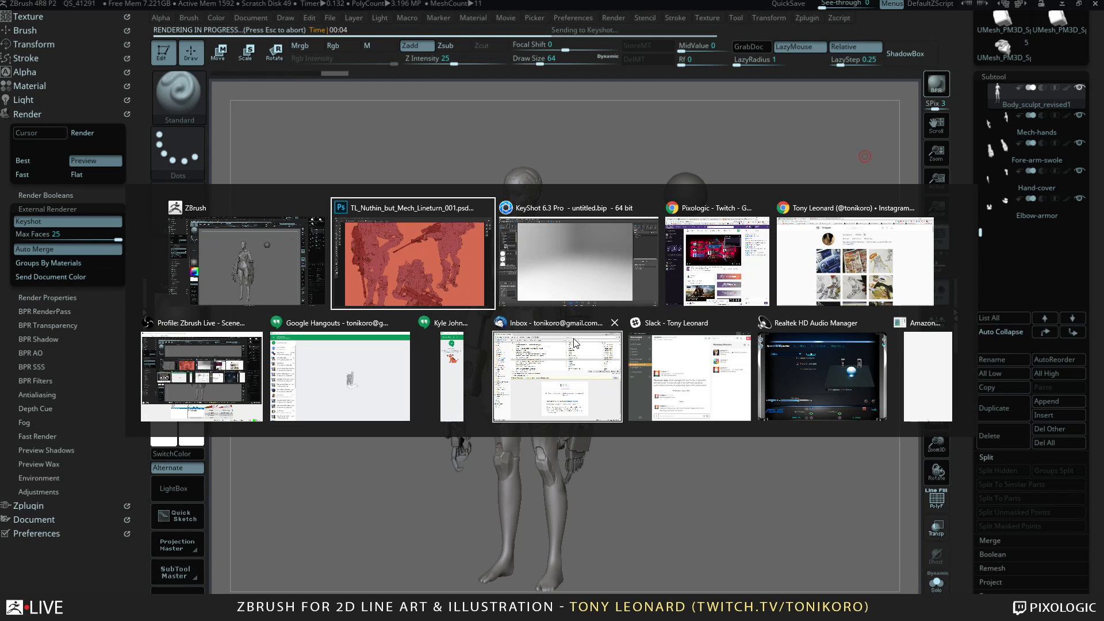
{"action": "key", "text": "alt+Tab"}
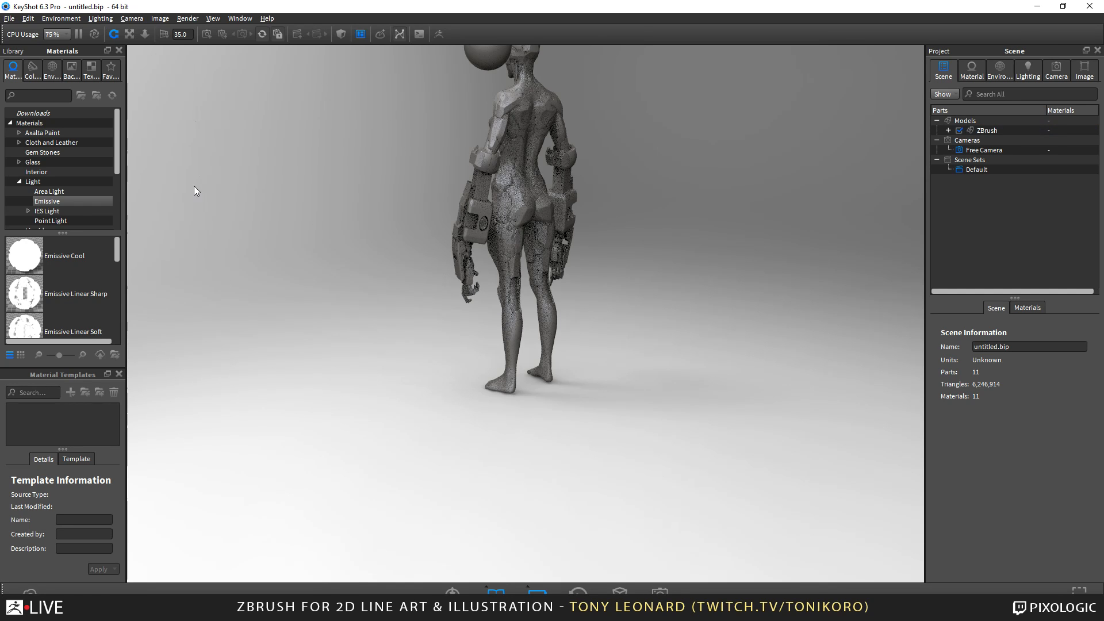
Hide the sphere part beside the figure in the KeyShot scene.
{"action": "left_click_drag", "start_coordinate": [292, 129], "coordinate": [492, 240]}
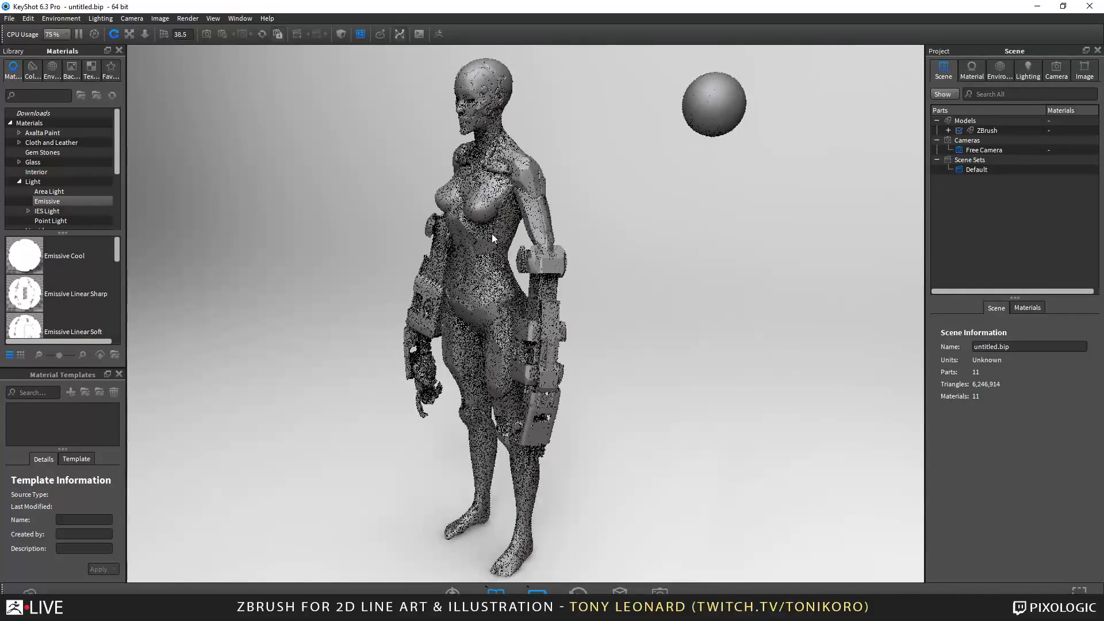
{"action": "left_click", "coordinate": [719, 122]}
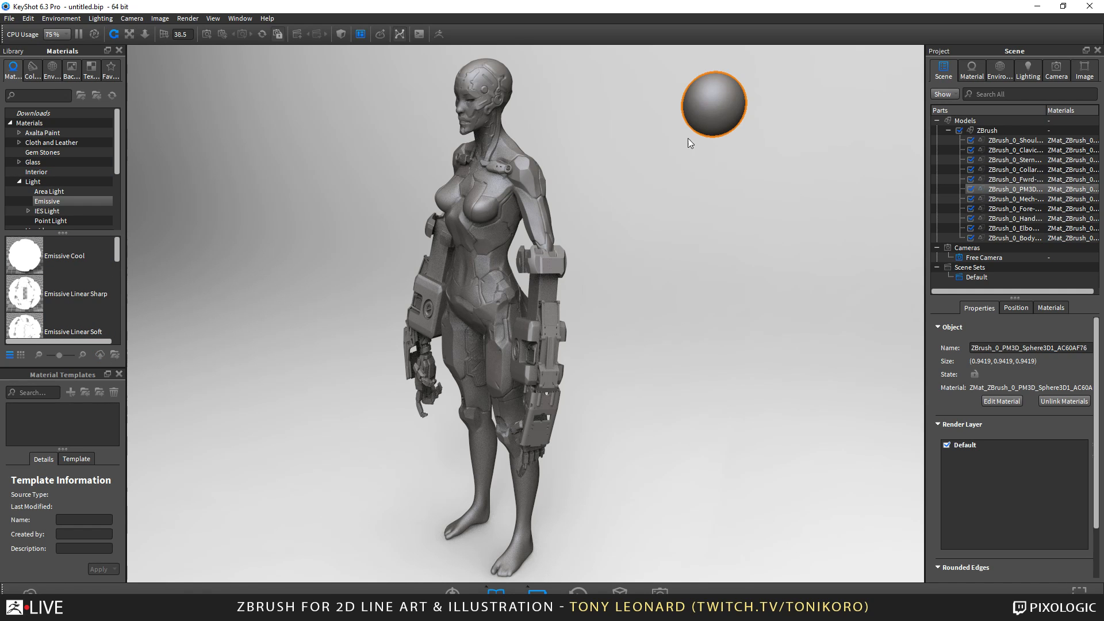
{"action": "left_click", "coordinate": [971, 190]}
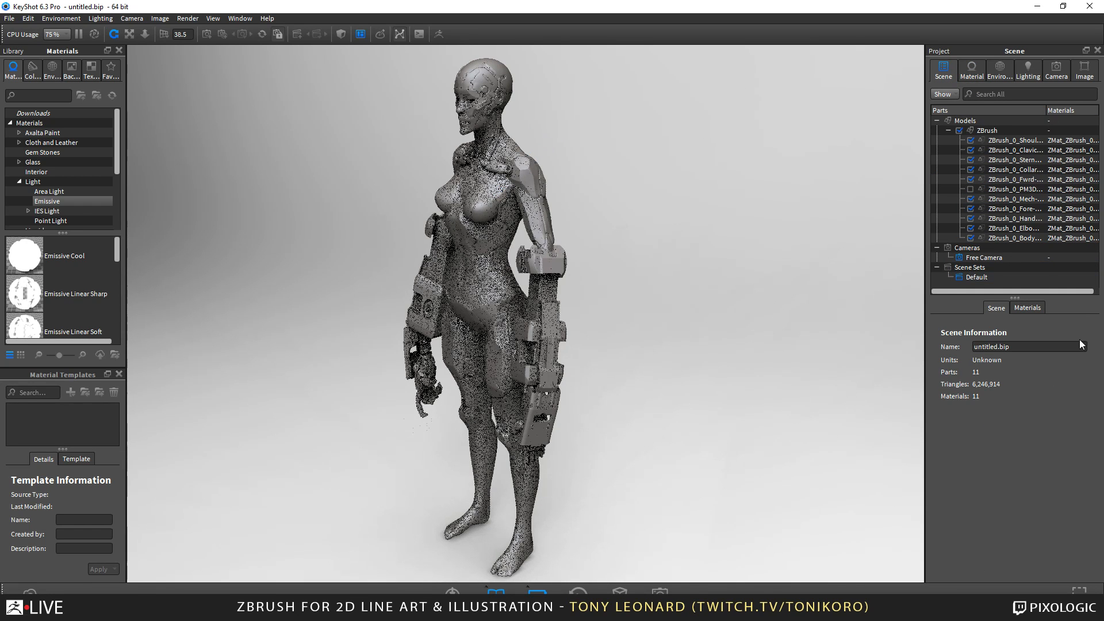
Change the environment background from the lighting environment to a solid white color (RGB 255, 255, 255).
{"action": "left_click", "coordinate": [1001, 70]}
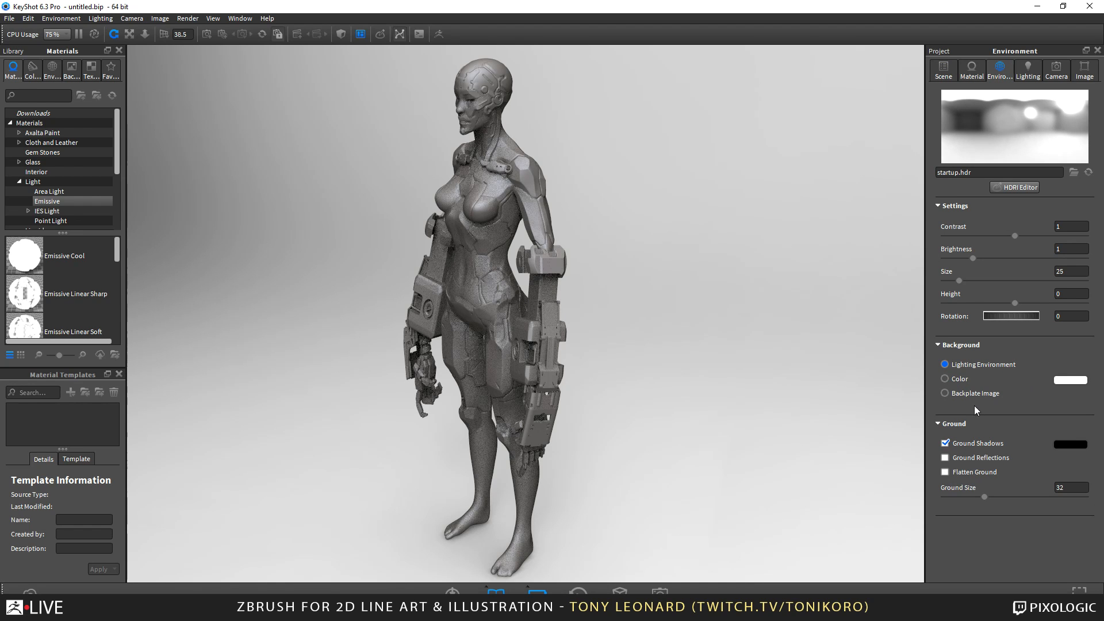
{"action": "left_click", "coordinate": [954, 380]}
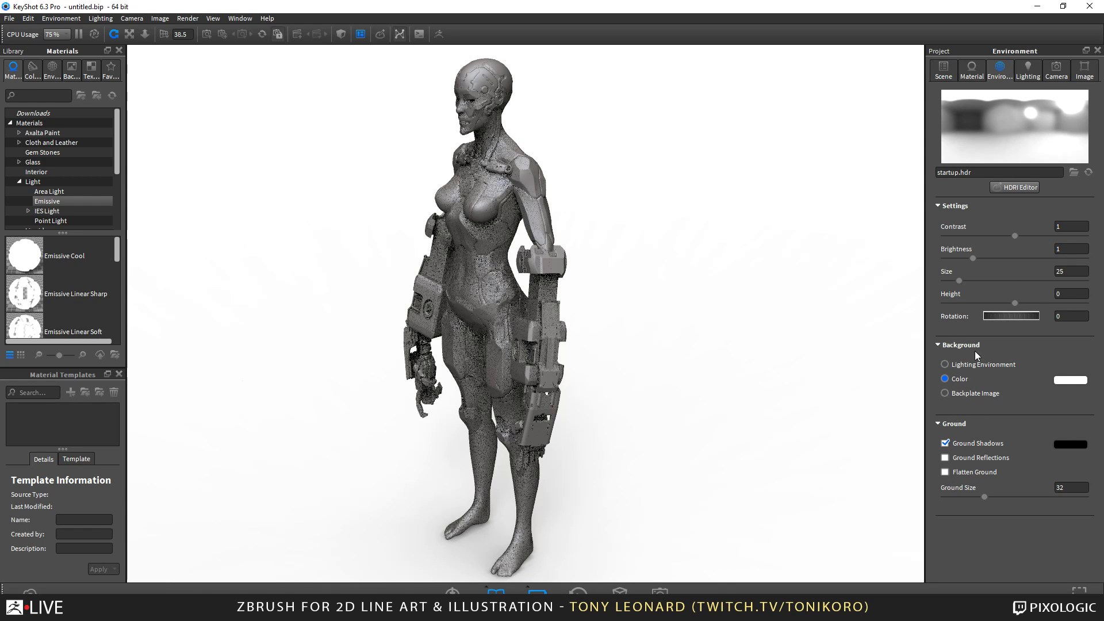
{"action": "left_click", "coordinate": [1071, 380]}
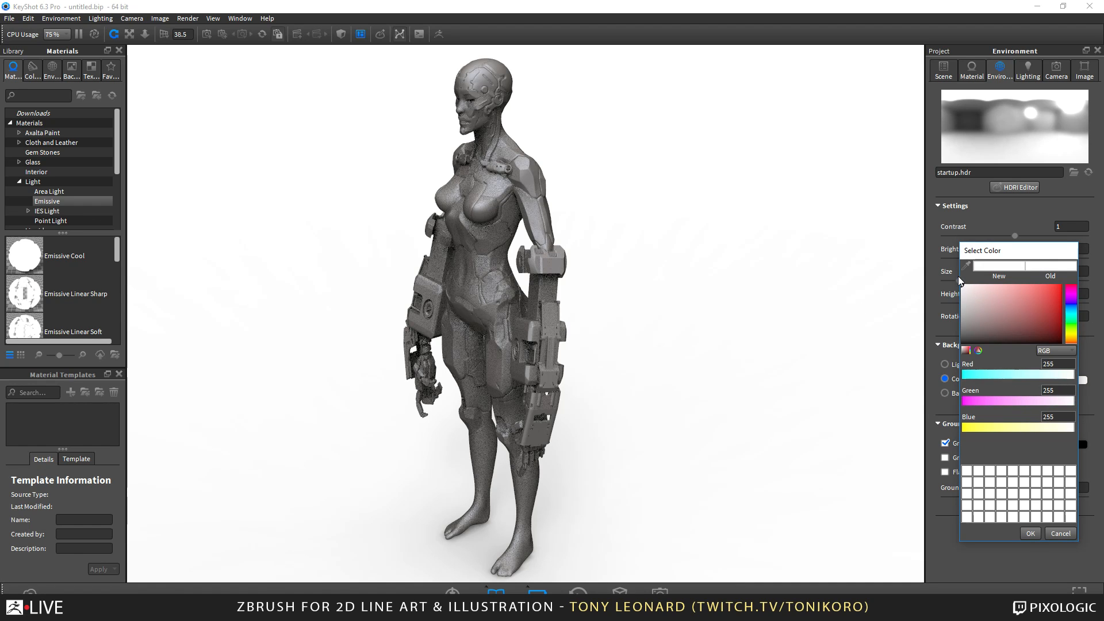
{"action": "left_click", "coordinate": [1031, 533]}
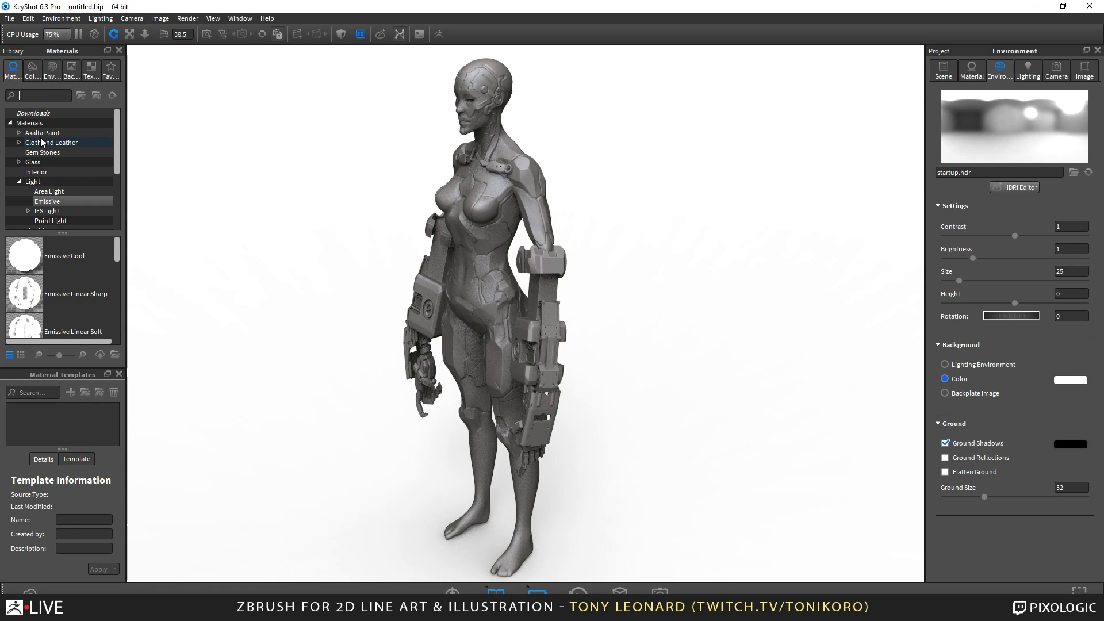
Search the material library for "toon", enlarge the results area, and apply Toon Outline Black to the figure's body.
{"action": "type", "text": "toon"}
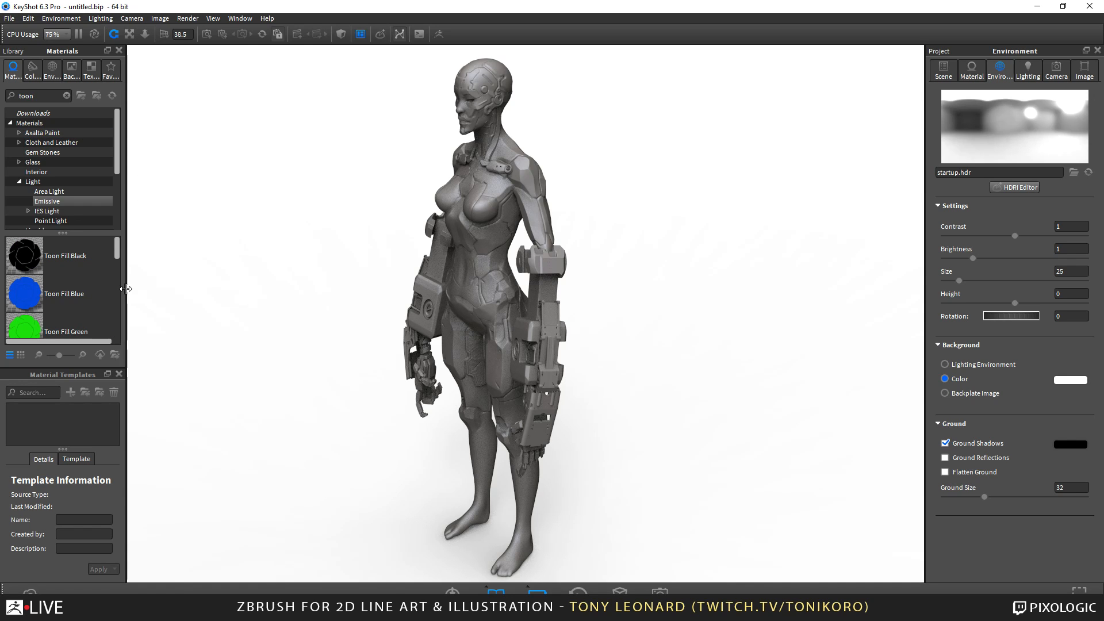
{"action": "left_click_drag", "start_coordinate": [125, 288], "coordinate": [164, 289]}
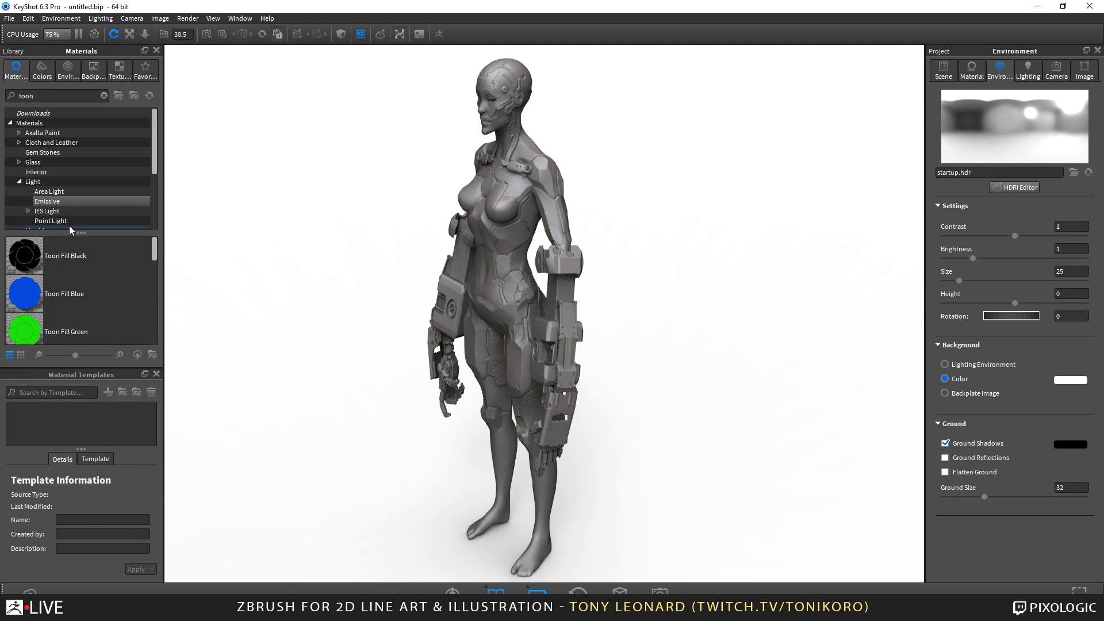
{"action": "left_click_drag", "start_coordinate": [80, 232], "coordinate": [80, 213]}
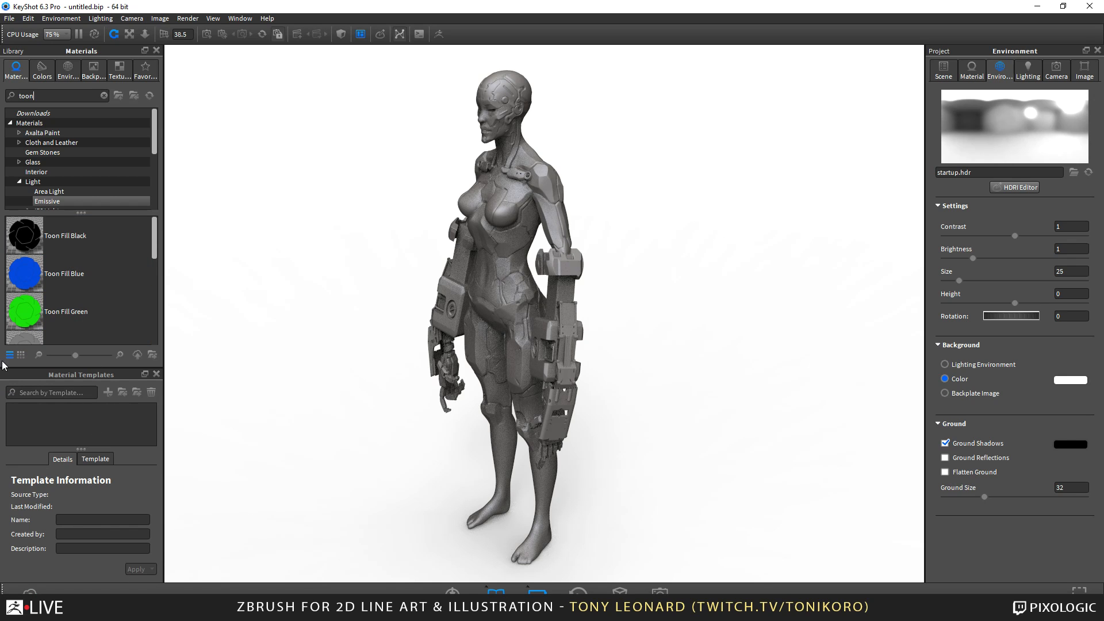
{"action": "scroll", "coordinate": [85, 250], "scroll_direction": "down", "scroll_amount": 3}
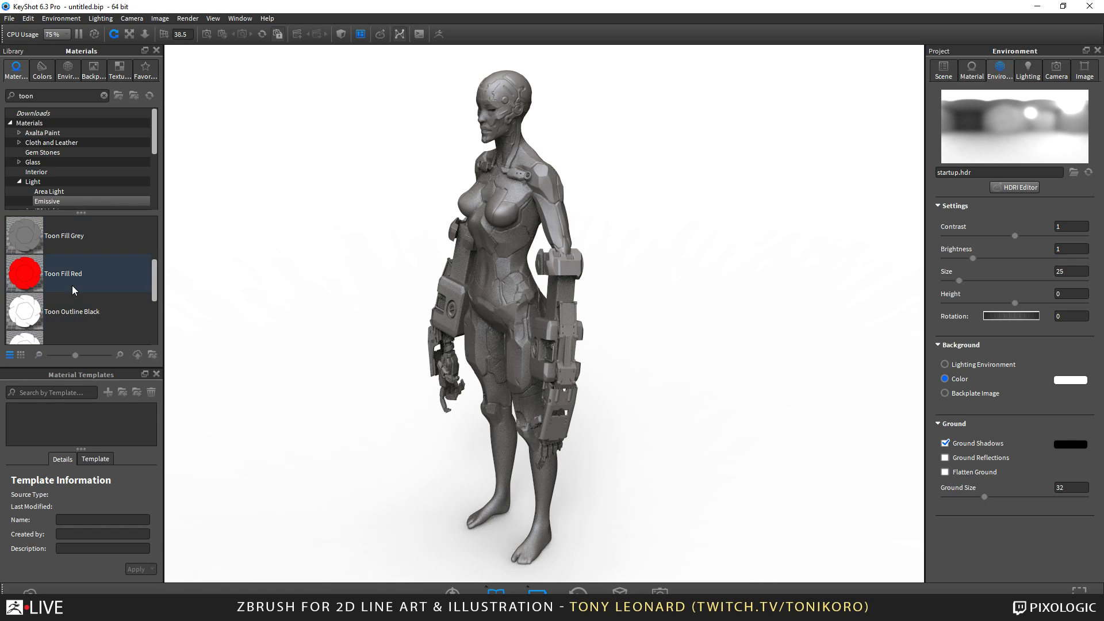
{"action": "scroll", "coordinate": [73, 289], "scroll_direction": "down", "scroll_amount": 3}
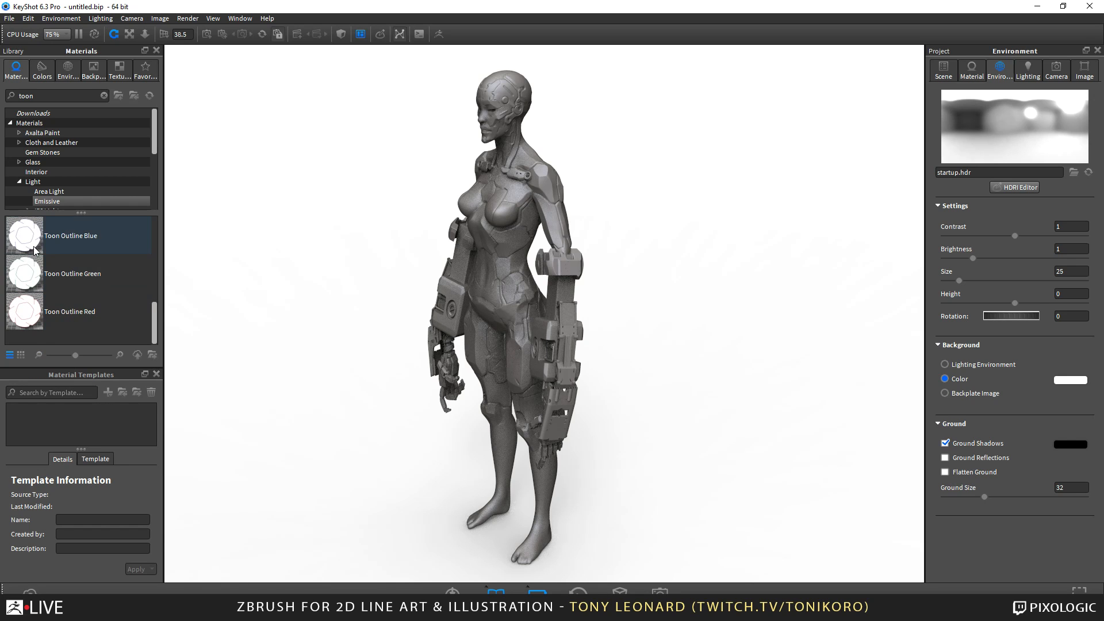
{"action": "scroll", "coordinate": [71, 280], "scroll_direction": "up", "scroll_amount": 3}
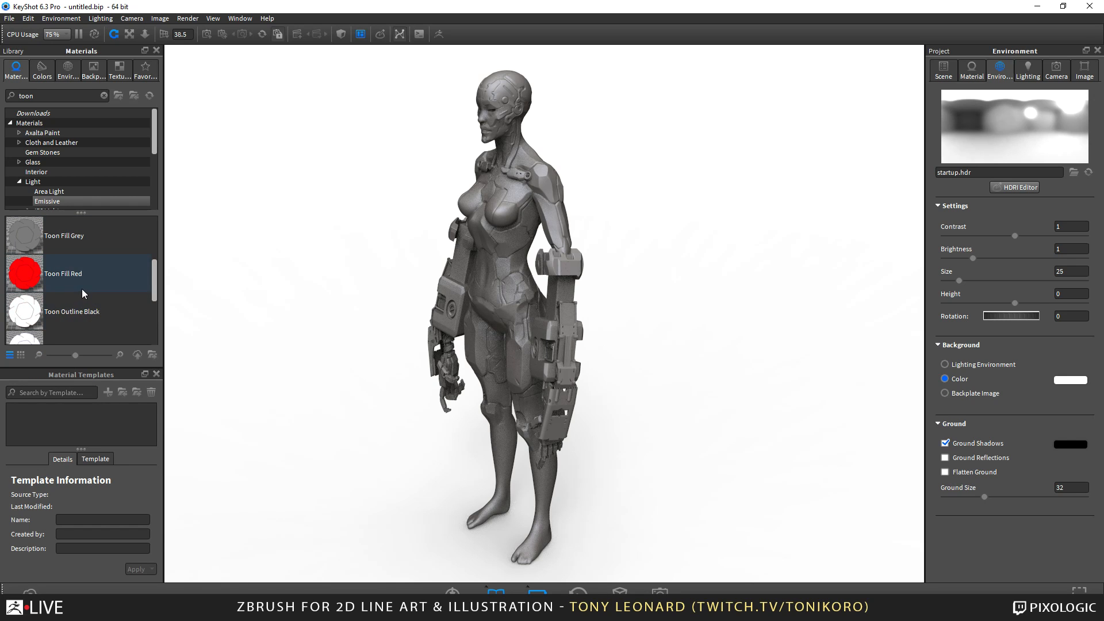
{"action": "left_click_drag", "start_coordinate": [32, 314], "coordinate": [499, 92]}
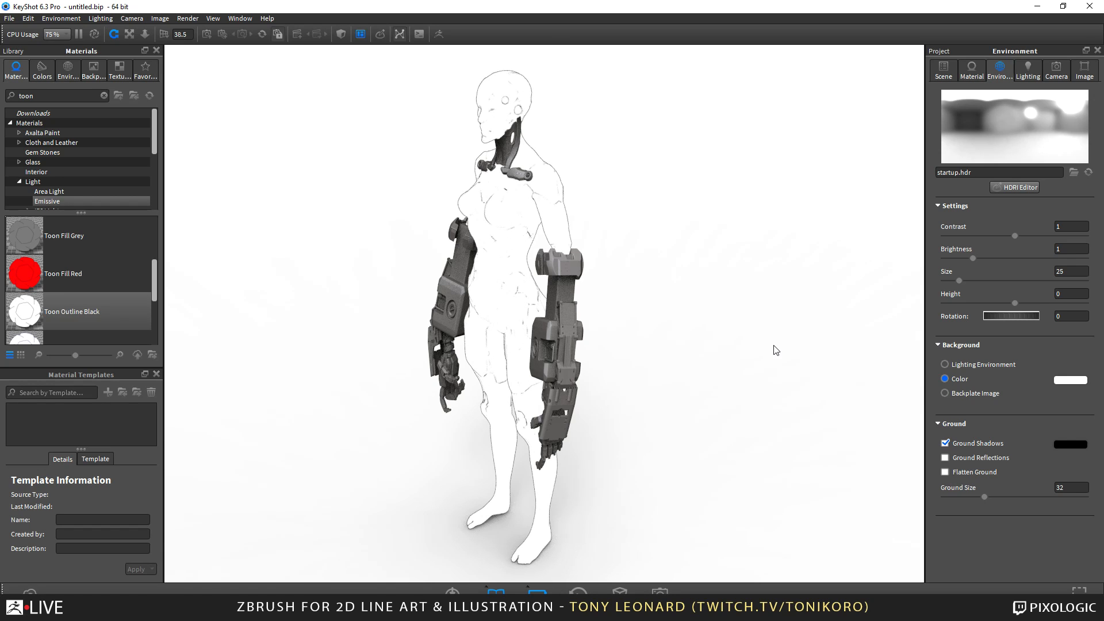
Open the body's Toon Outline Black material for editing and set its Contour Quality to 4.
{"action": "left_click", "coordinate": [973, 70]}
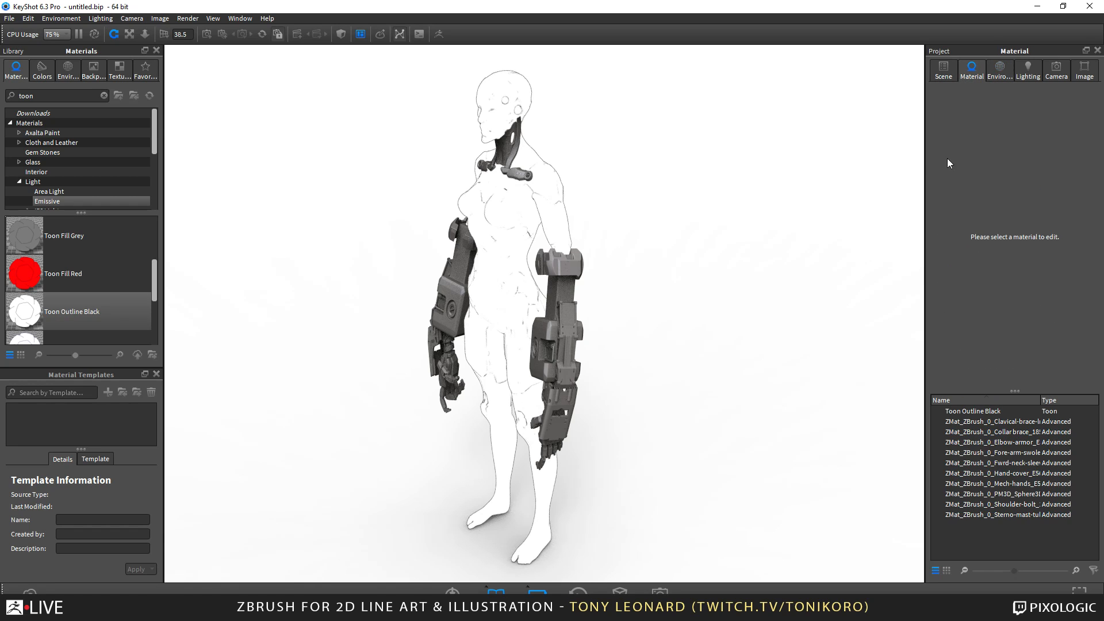
{"action": "double_click", "coordinate": [520, 217]}
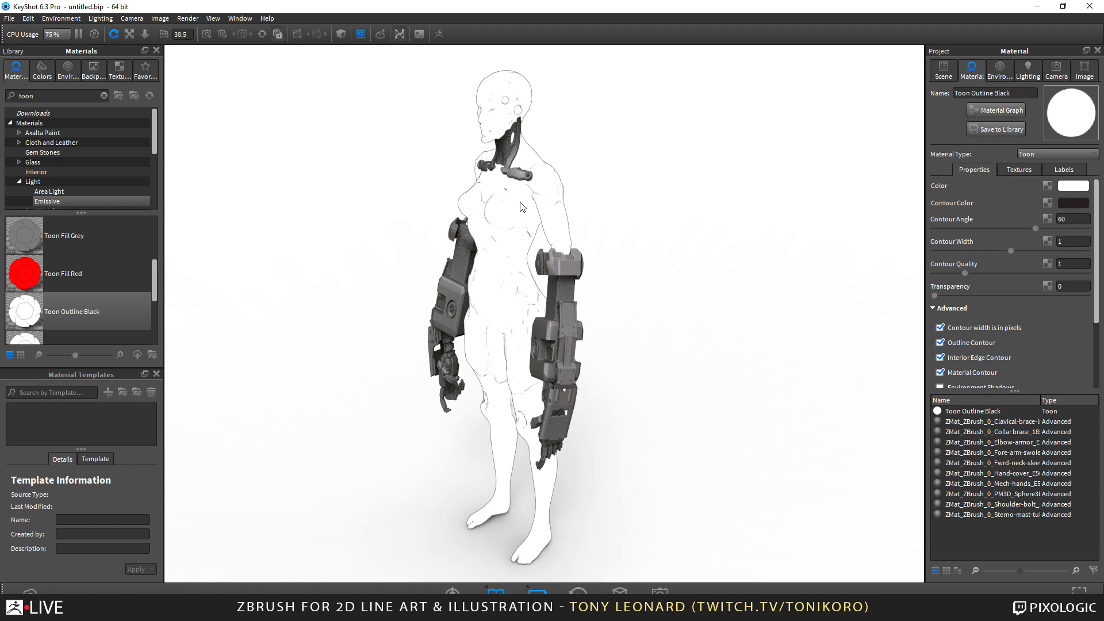
{"action": "right_click", "coordinate": [520, 203]}
{"action": "left_click", "coordinate": [544, 212]}
{"action": "left_click_drag", "start_coordinate": [998, 275], "coordinate": [1019, 275]}
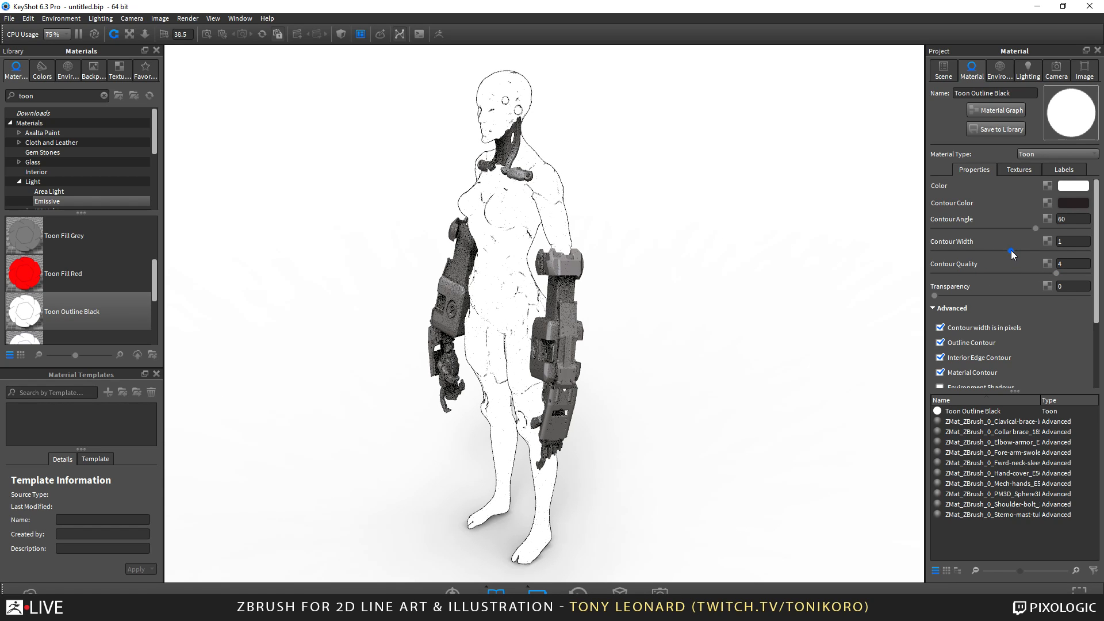
Set the toon material's Contour Angle to 26.19 and its Contour Width to 0.92.
{"action": "left_click_drag", "start_coordinate": [1012, 251], "coordinate": [1013, 251]}
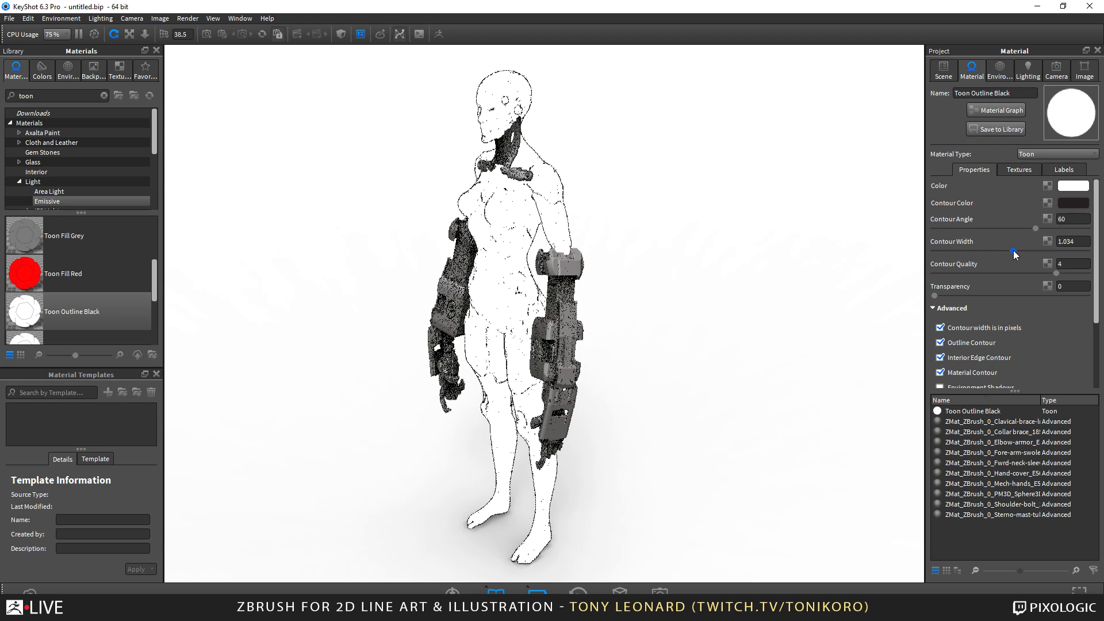
{"action": "left_click_drag", "start_coordinate": [1013, 252], "coordinate": [1027, 230]}
{"action": "left_click_drag", "start_coordinate": [1032, 234], "coordinate": [981, 233]}
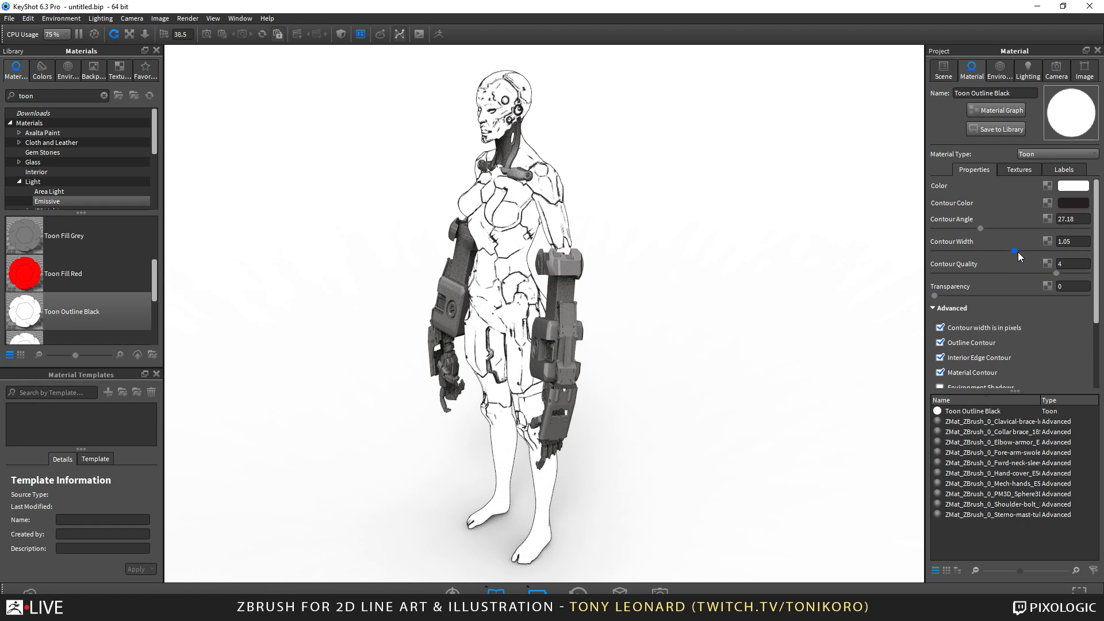
{"action": "left_click_drag", "start_coordinate": [983, 231], "coordinate": [978, 233]}
{"action": "left_click_drag", "start_coordinate": [1015, 251], "coordinate": [1007, 254]}
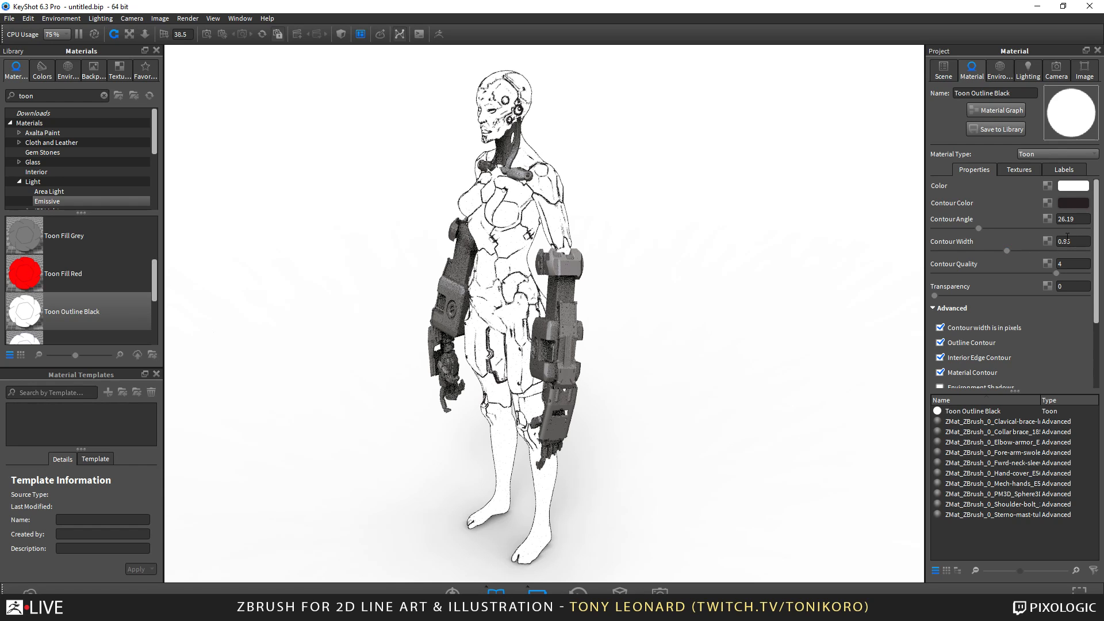
{"action": "left_click_drag", "start_coordinate": [1078, 243], "coordinate": [1000, 243]}
{"action": "type", "text": "0"}
{"action": "key", "text": "Return"}
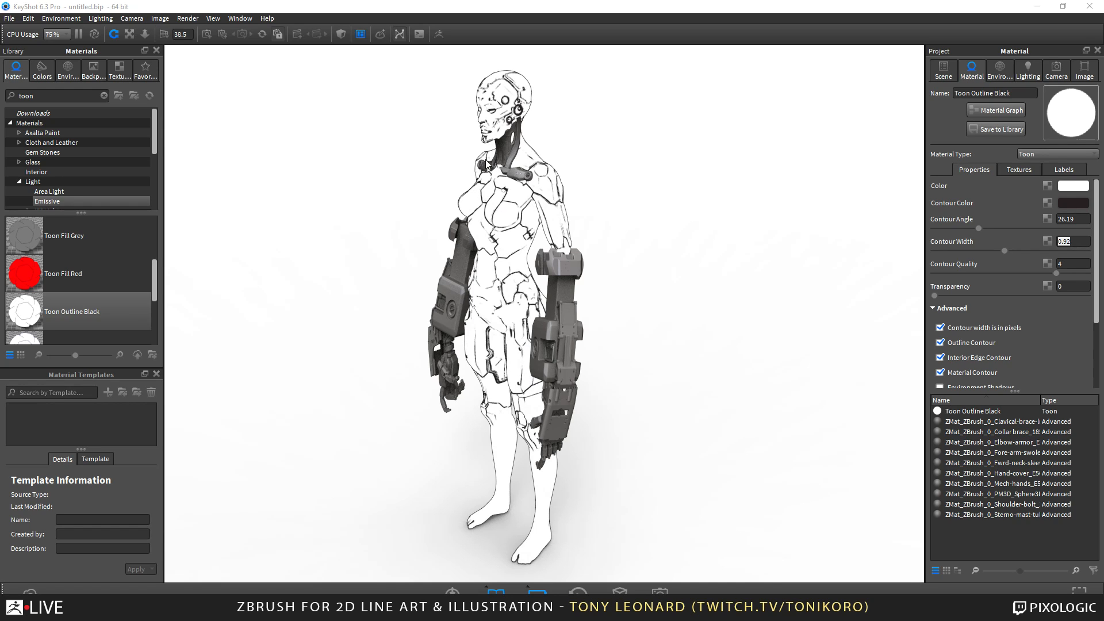
Copy the body's toon material and paste it as a linked material onto the forearm part.
{"action": "right_click", "coordinate": [522, 198]}
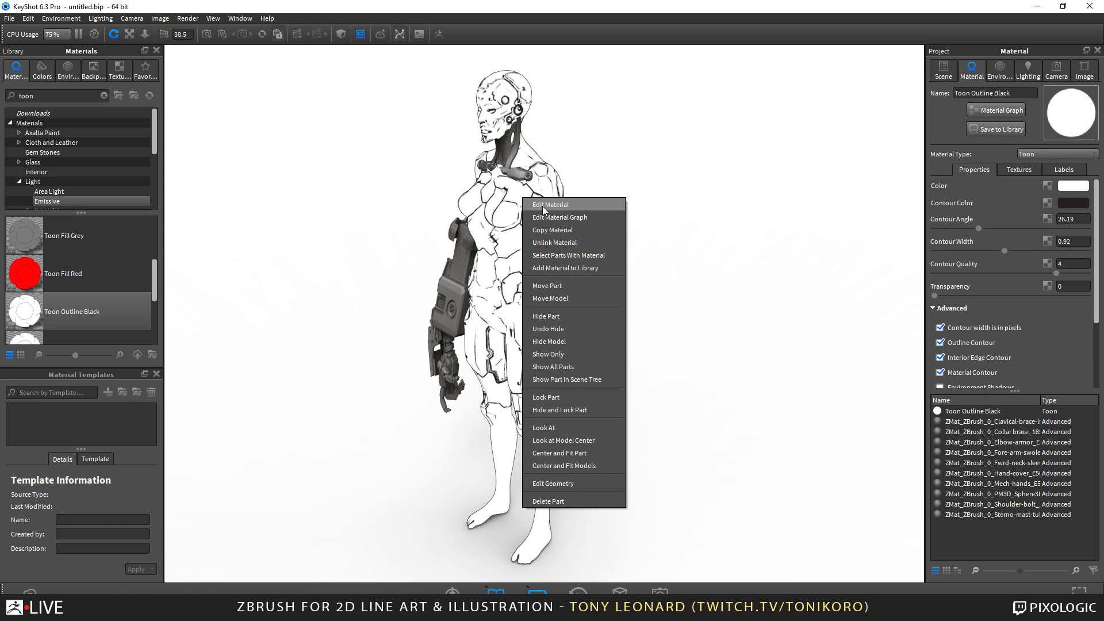
{"action": "left_click", "coordinate": [544, 230]}
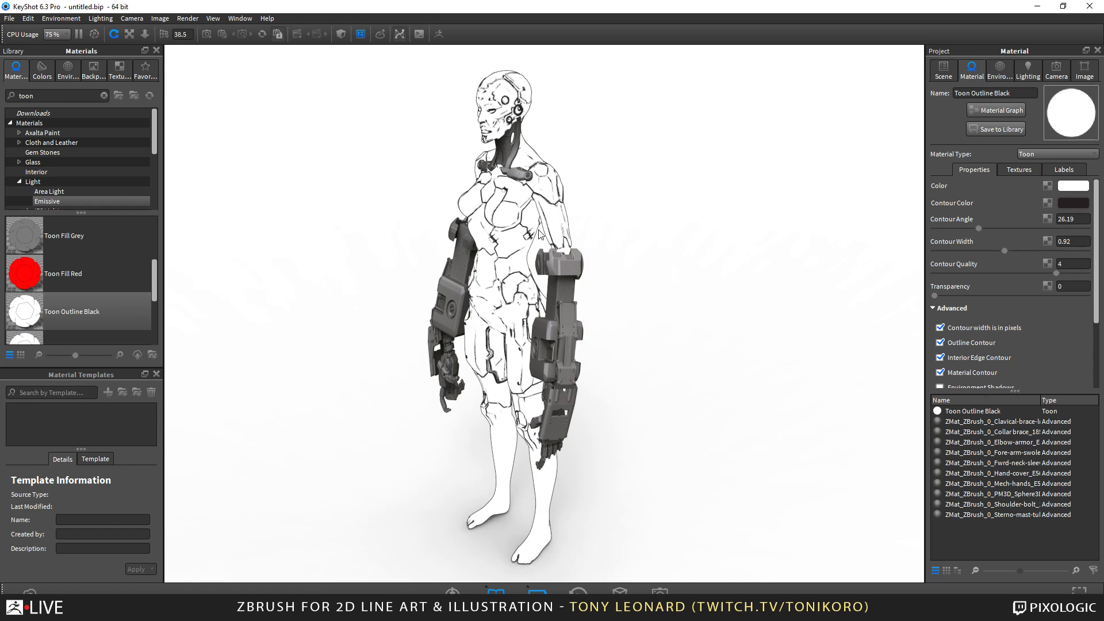
{"action": "right_click", "coordinate": [461, 282]}
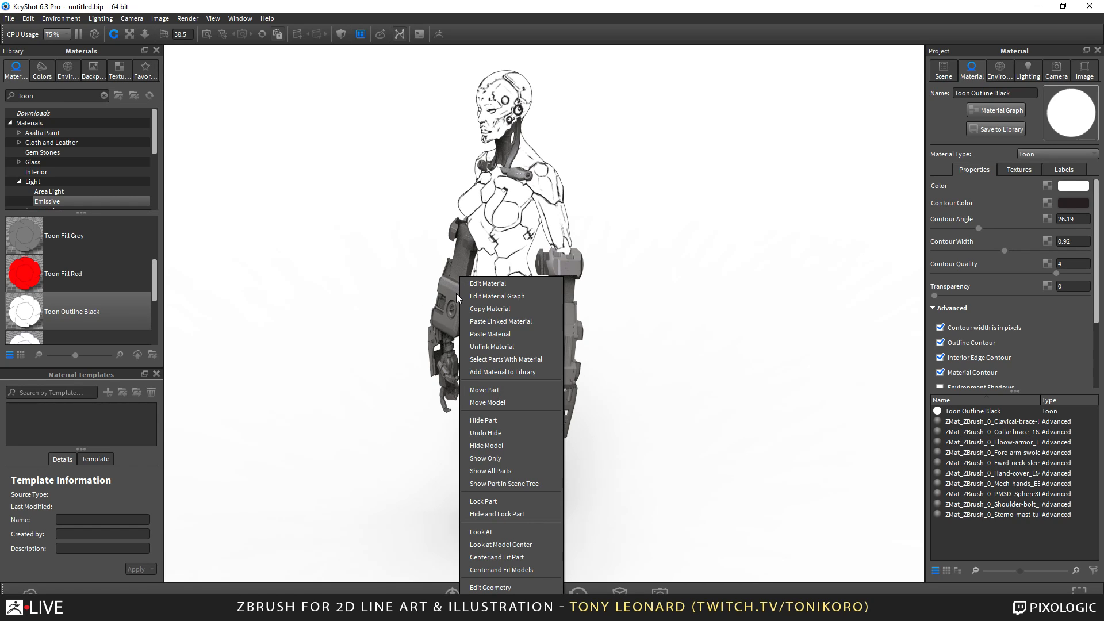
{"action": "left_click", "coordinate": [530, 321]}
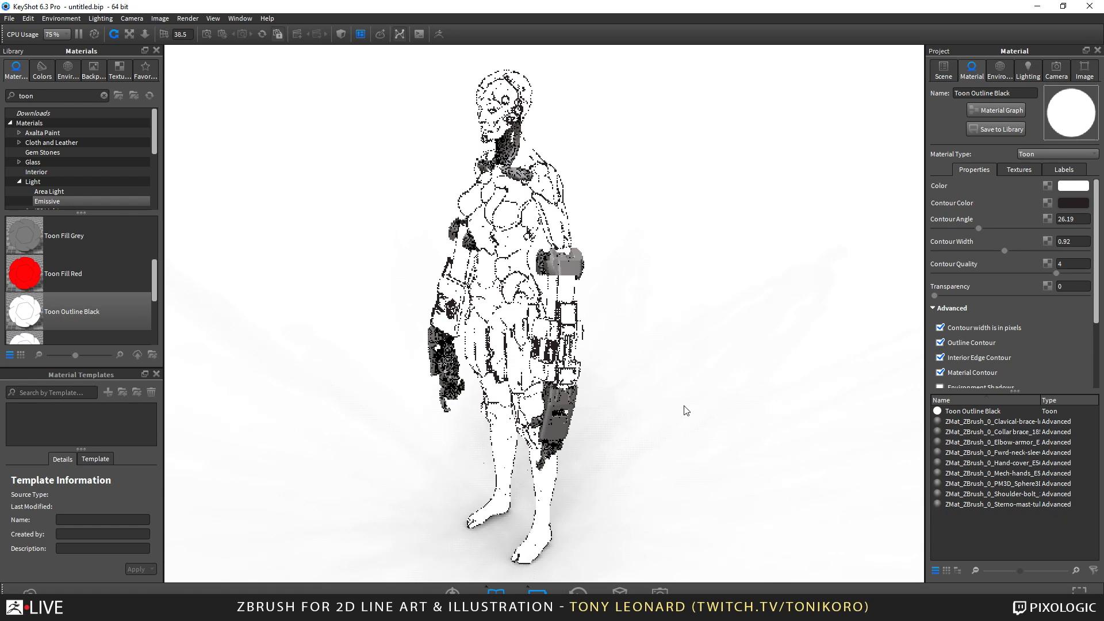
Paste the copied toon material as a linked material onto the elbow armor, the hand covers and the mechanical hands.
{"action": "right_click", "coordinate": [567, 263]}
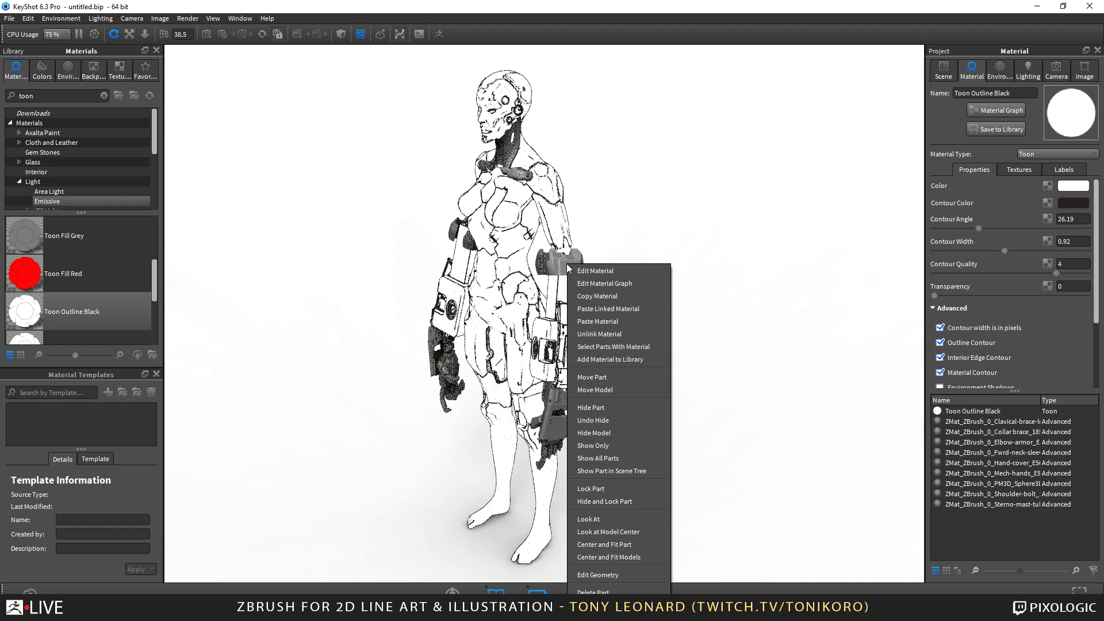
{"action": "left_click", "coordinate": [636, 308]}
{"action": "right_click", "coordinate": [562, 405]}
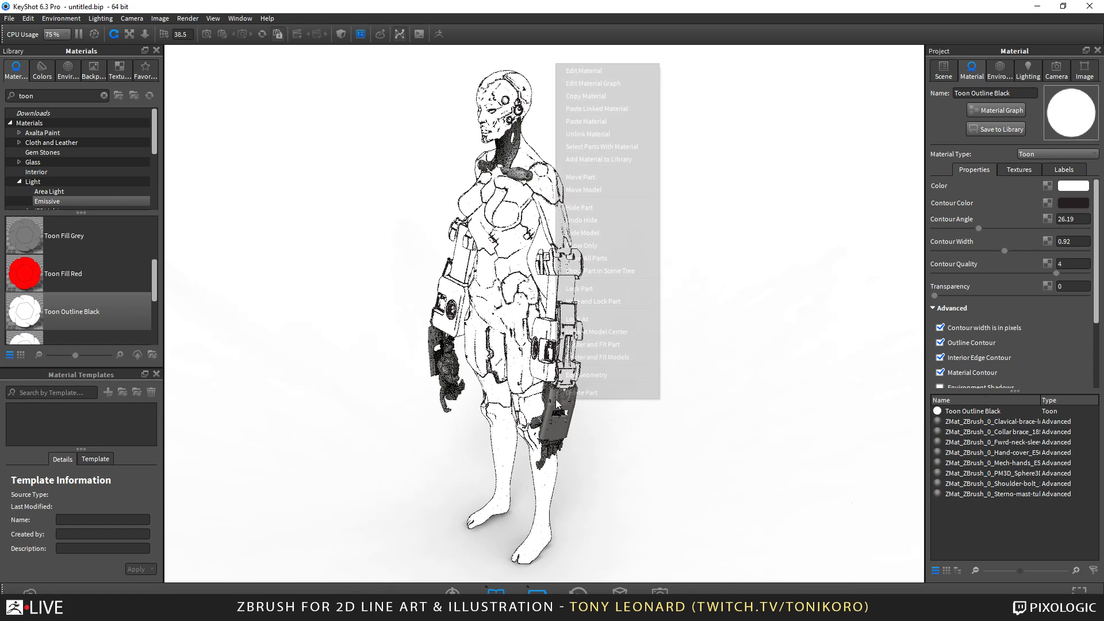
{"action": "left_click", "coordinate": [617, 110]}
{"action": "left_click_drag", "start_coordinate": [611, 464], "coordinate": [570, 464]}
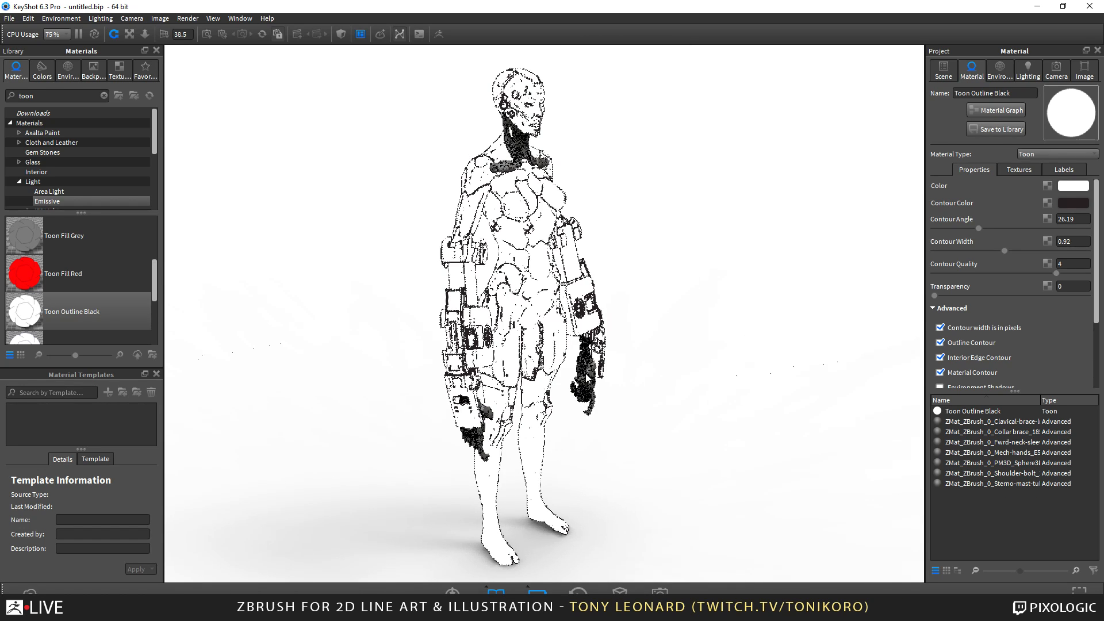
{"action": "right_click", "coordinate": [585, 374]}
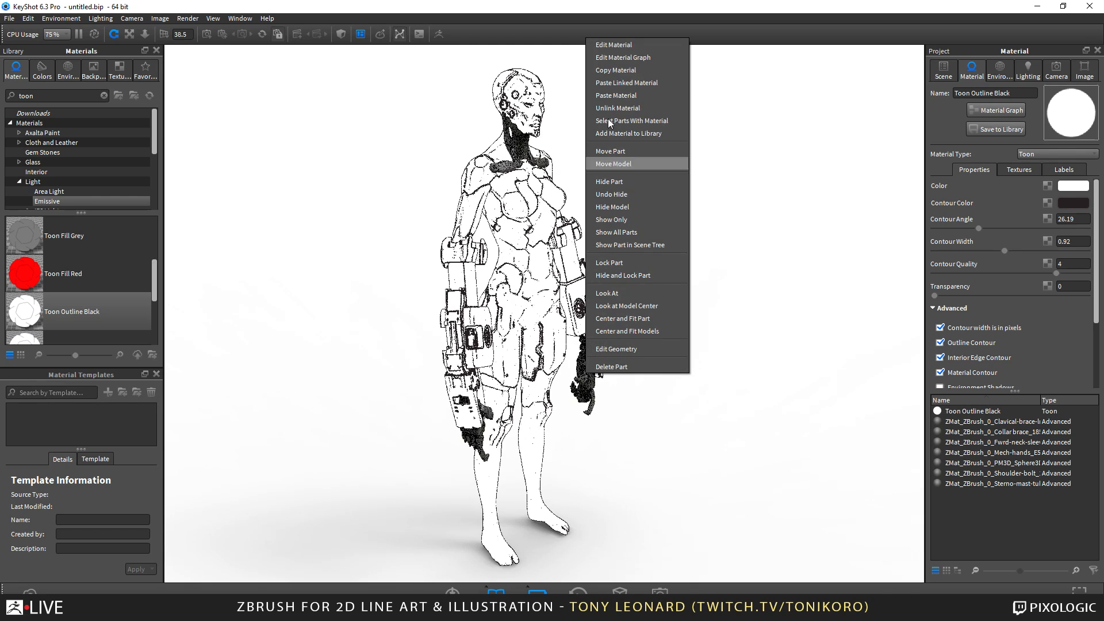
{"action": "left_click", "coordinate": [633, 82]}
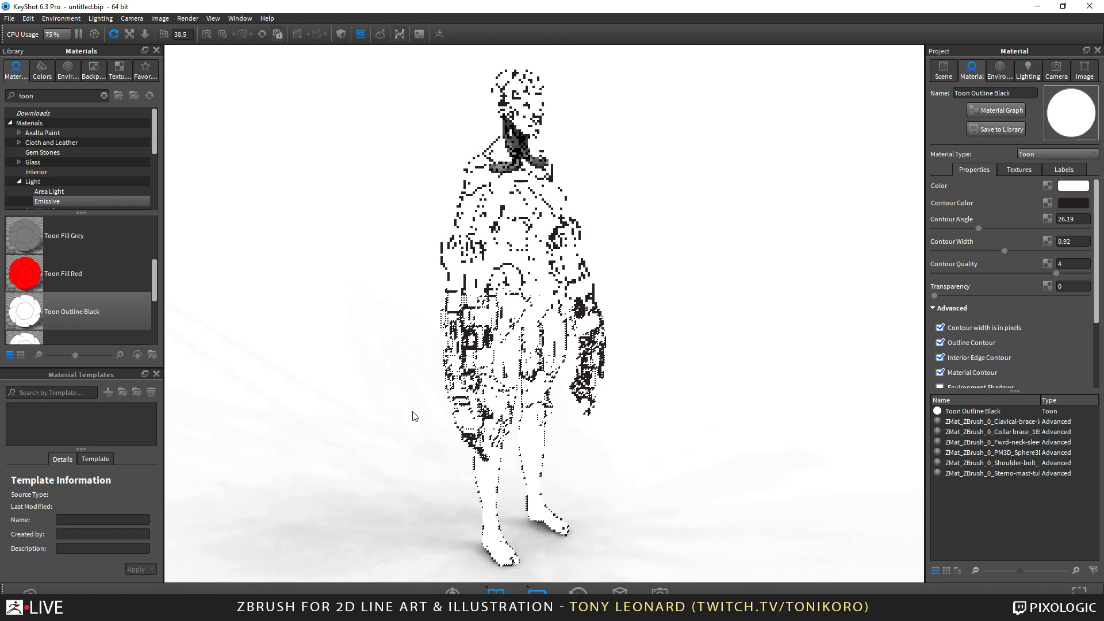
Paste the toon material as linked onto the front neck sleeve and as an unlinked copy onto the clavicle brace.
{"action": "right_click", "coordinate": [522, 142]}
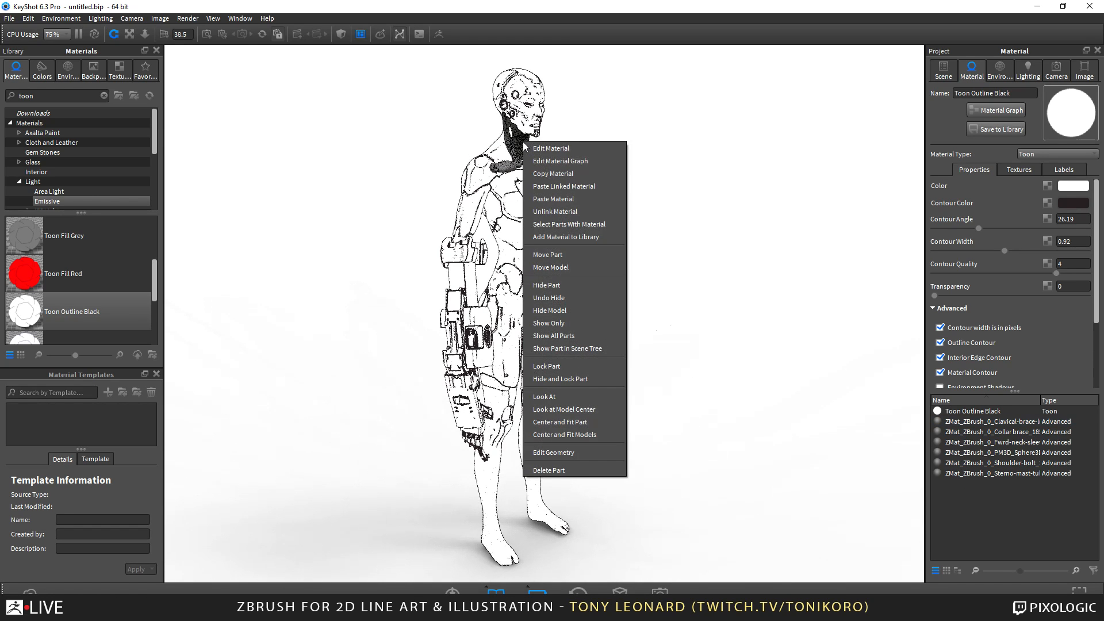
{"action": "left_click", "coordinate": [579, 185]}
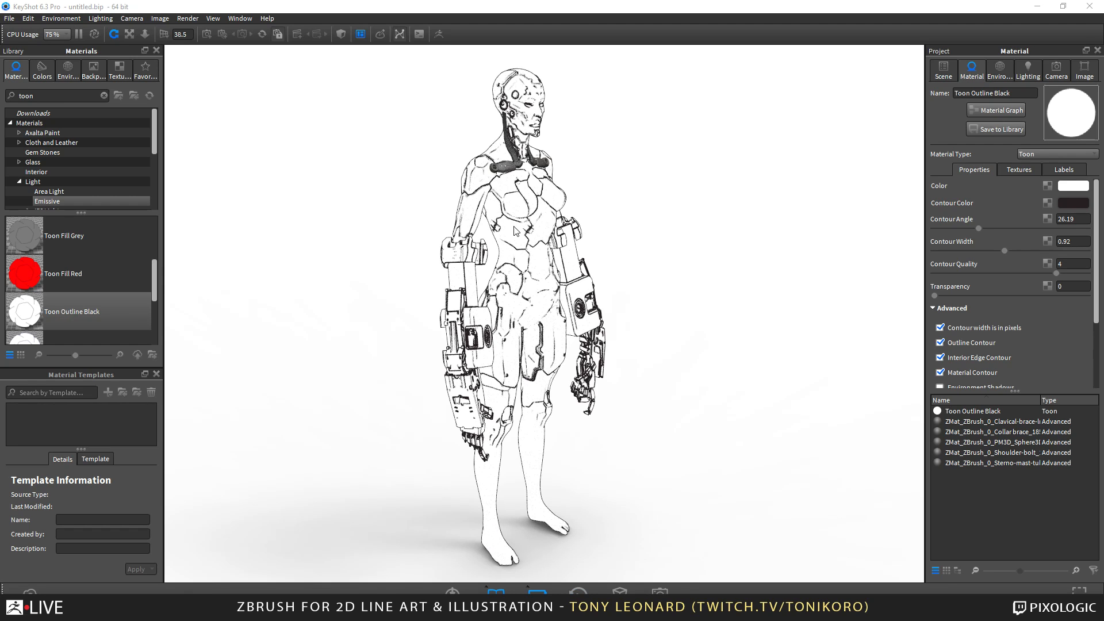
{"action": "right_click", "coordinate": [508, 168]}
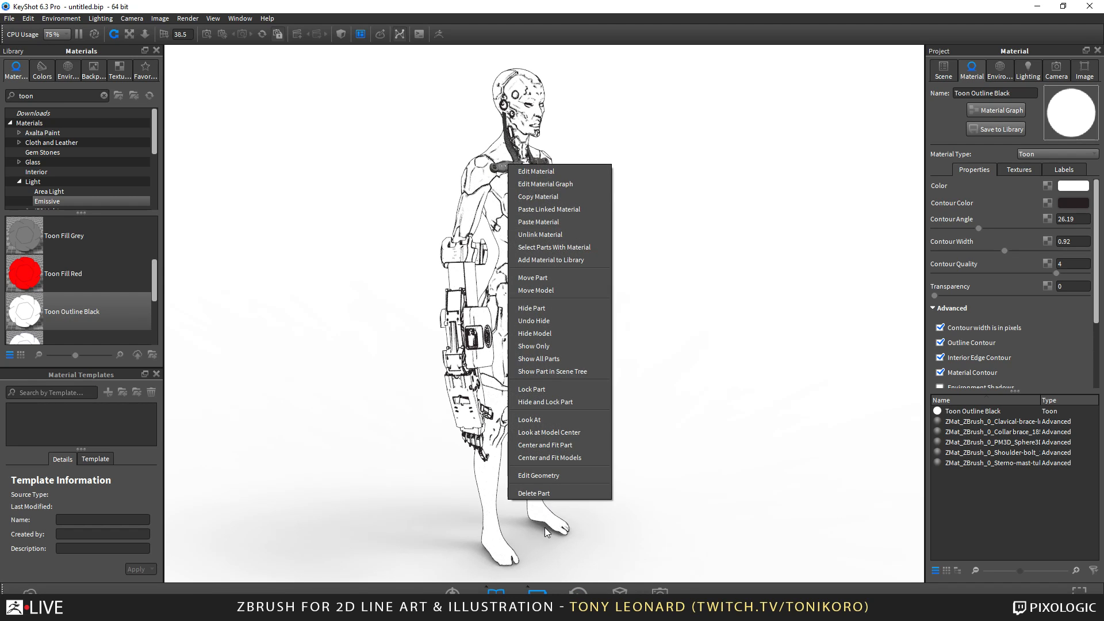
{"action": "left_click", "coordinate": [557, 222]}
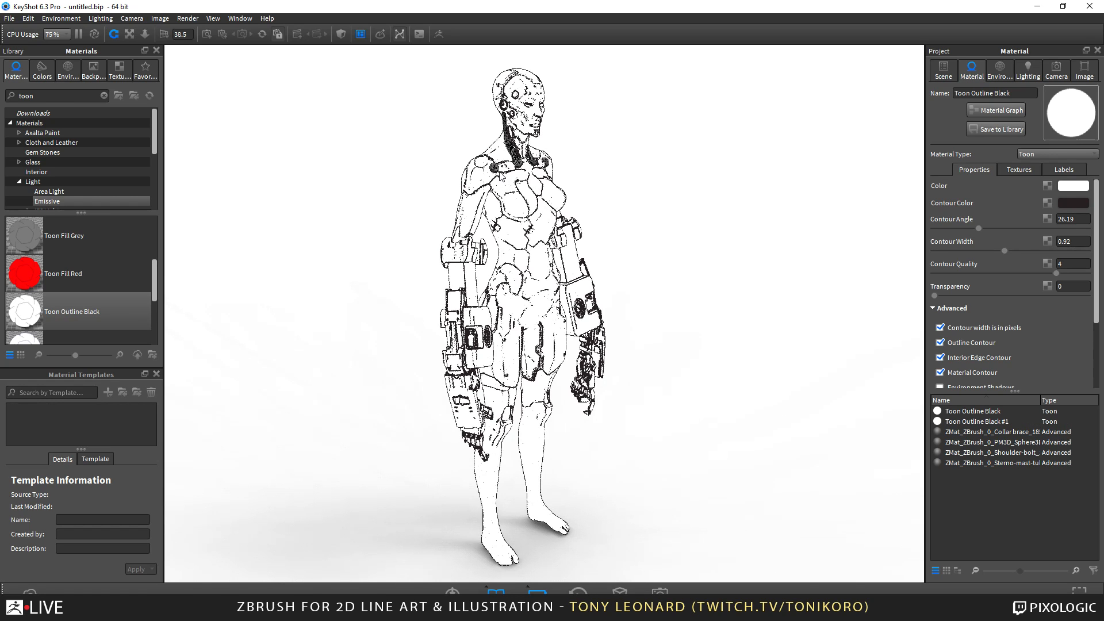
Paste the linked toon material onto the shoulder bolt, the side neck muscle part and the collar brace.
{"action": "right_click", "coordinate": [499, 176]}
{"action": "left_click", "coordinate": [547, 211]}
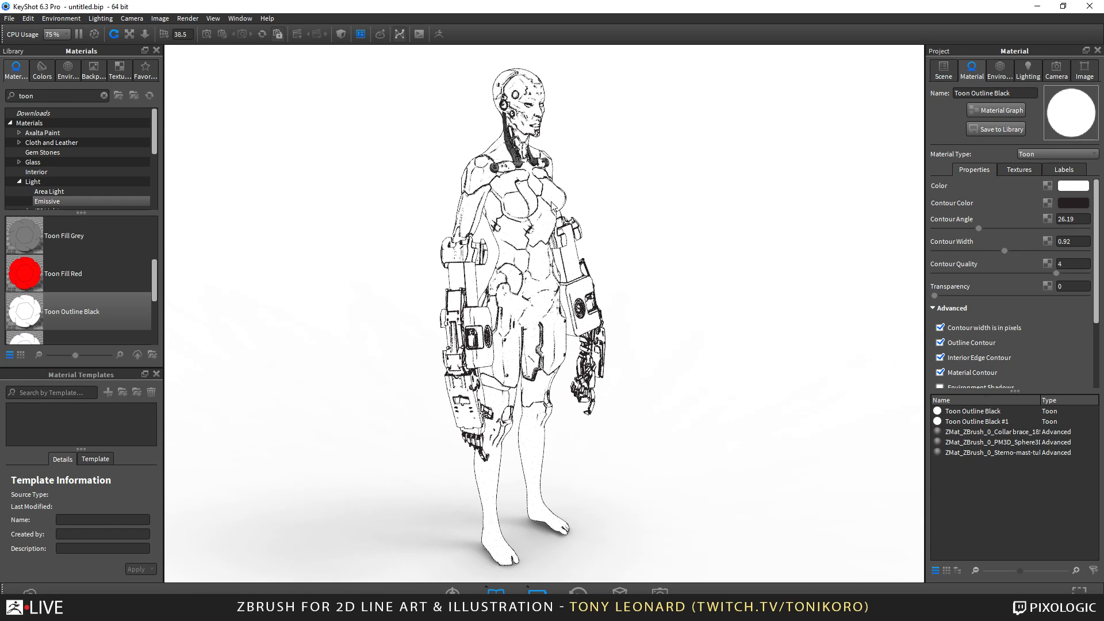
{"action": "right_click", "coordinate": [509, 145]}
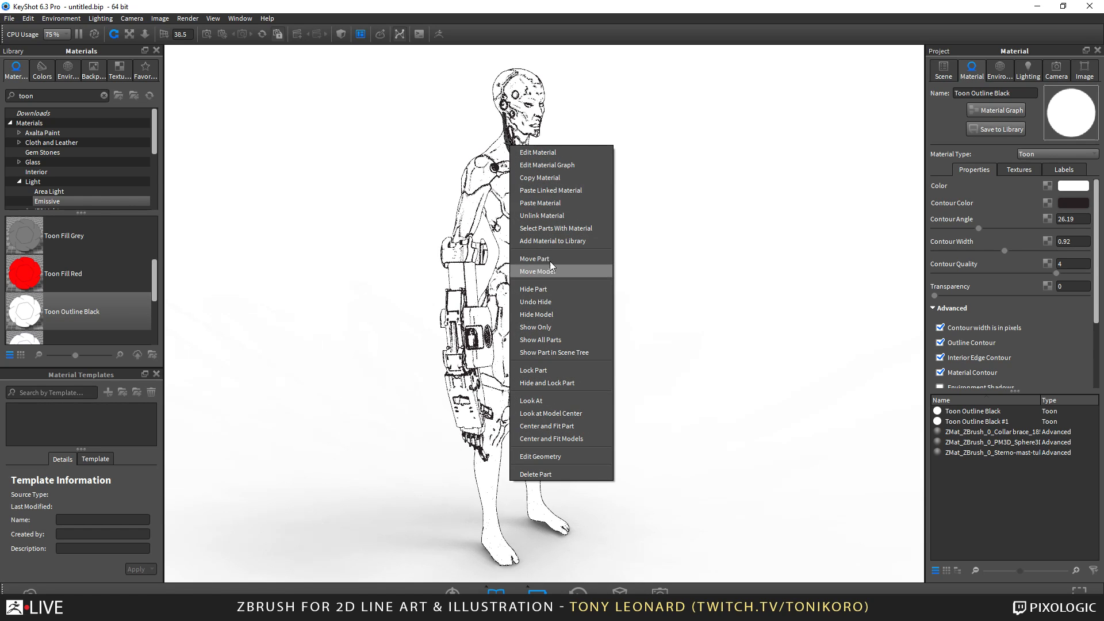
{"action": "left_click", "coordinate": [561, 191]}
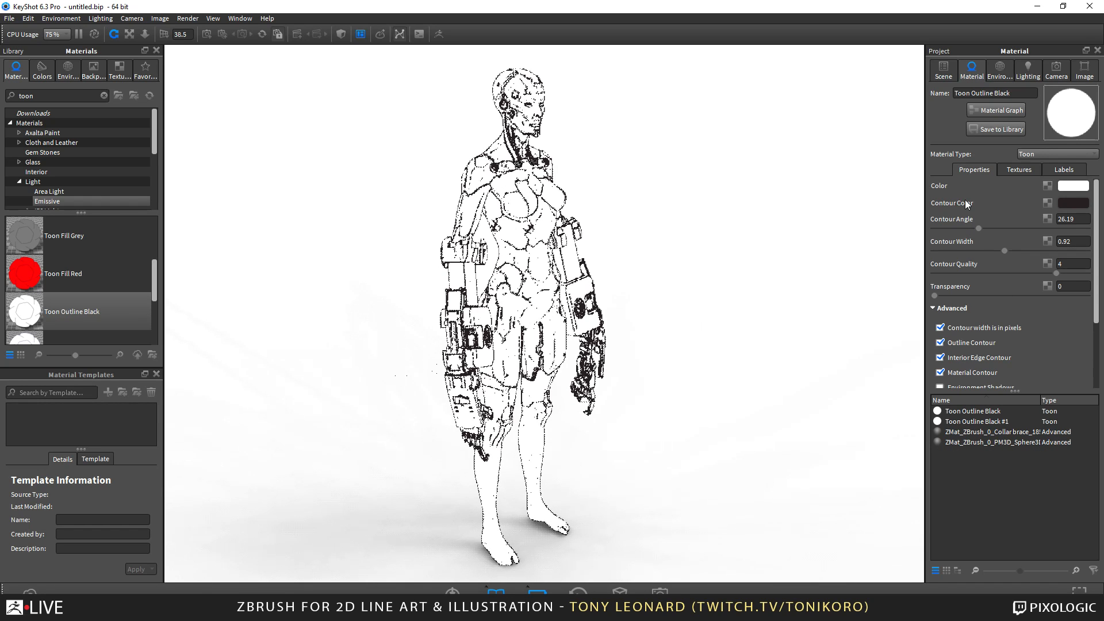
{"action": "left_click_drag", "start_coordinate": [580, 183], "coordinate": [497, 174]}
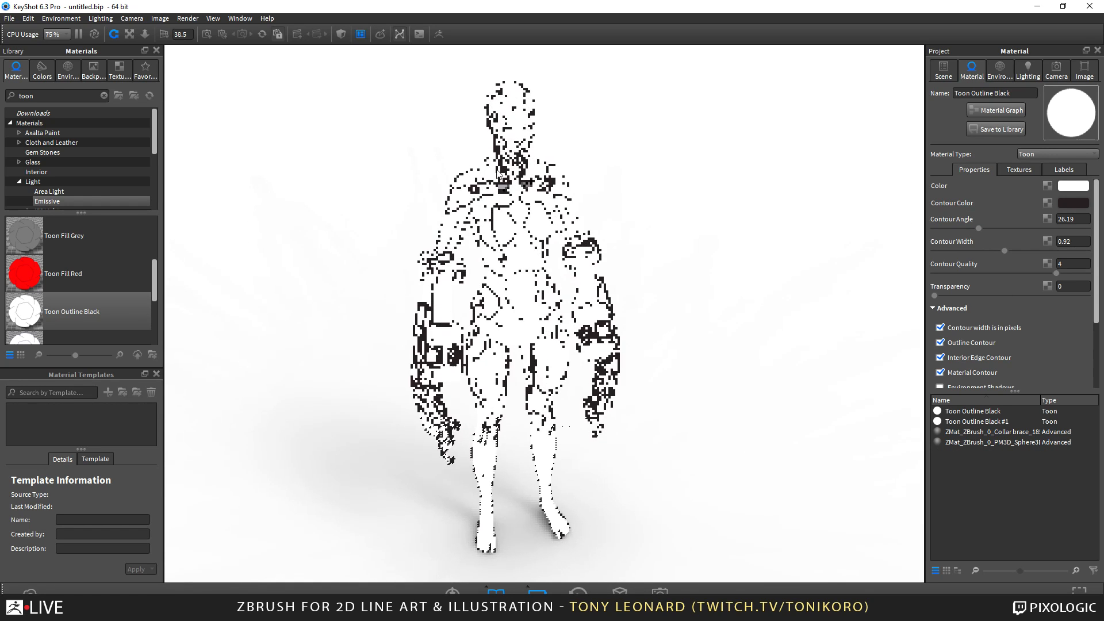
{"action": "right_click", "coordinate": [503, 186]}
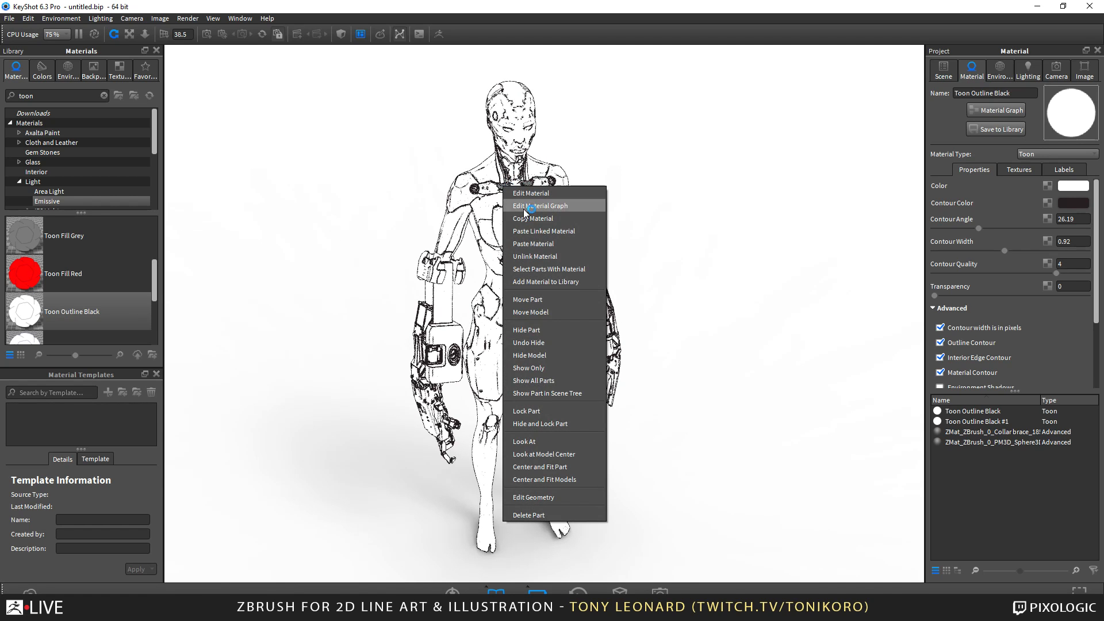
{"action": "left_click", "coordinate": [566, 233]}
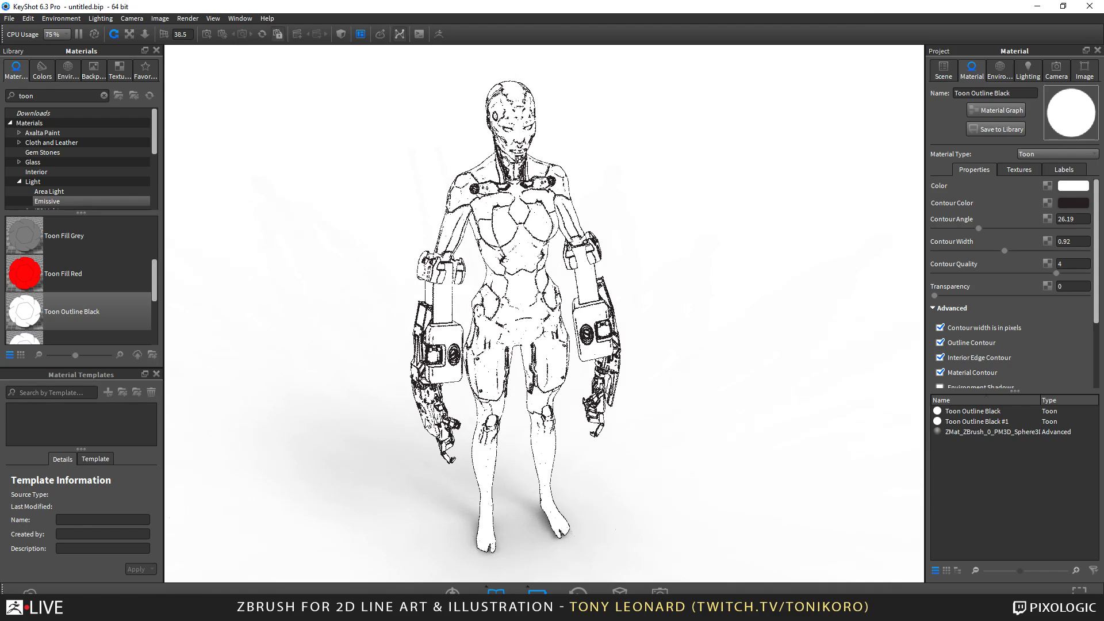
Turn off Ground Shadows in the environment settings.
{"action": "left_click_drag", "start_coordinate": [699, 384], "coordinate": [500, 350]}
{"action": "scroll", "coordinate": [579, 403], "scroll_direction": "up", "scroll_amount": 5}
{"action": "left_click_drag", "start_coordinate": [348, 271], "coordinate": [634, 420]}
{"action": "scroll", "coordinate": [635, 419], "scroll_direction": "down", "scroll_amount": 5}
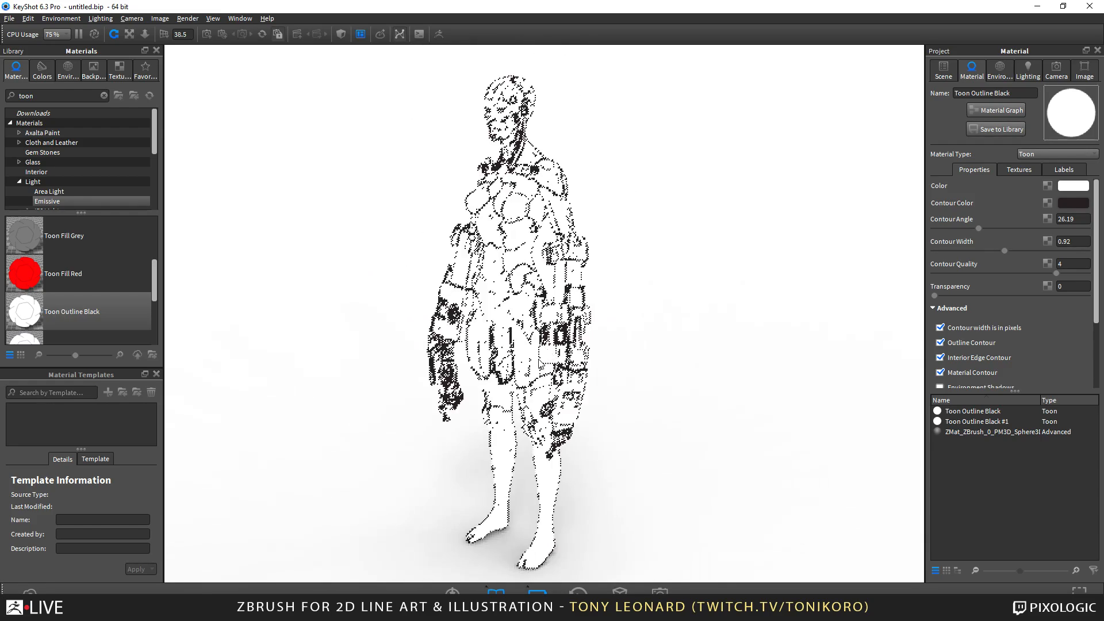
{"action": "left_click_drag", "start_coordinate": [510, 408], "coordinate": [670, 518]}
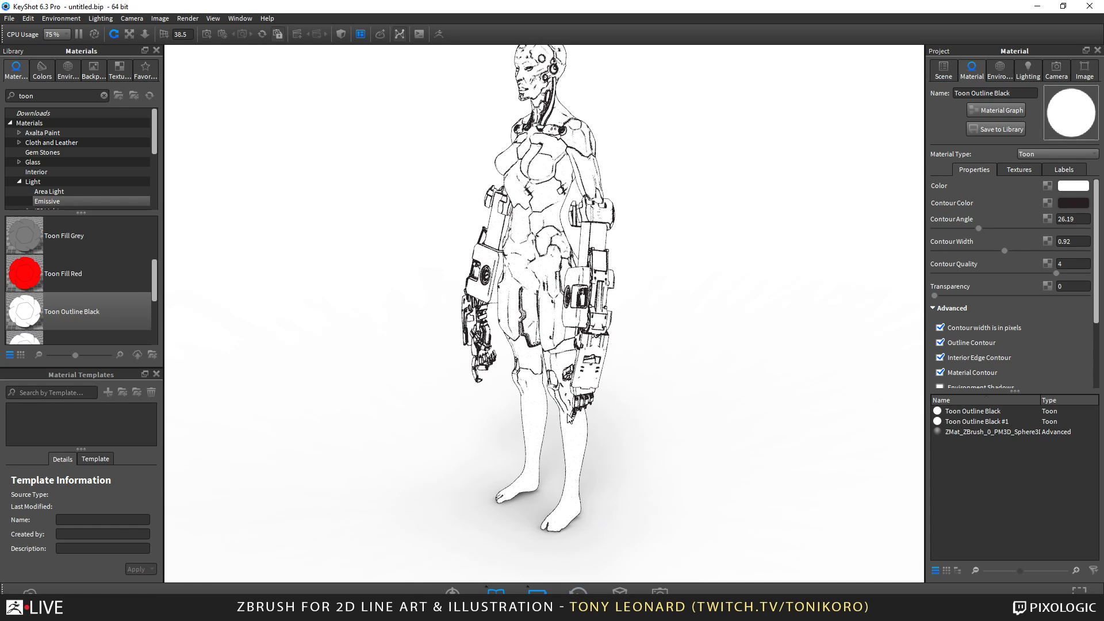
{"action": "left_click_drag", "start_coordinate": [739, 448], "coordinate": [801, 459]}
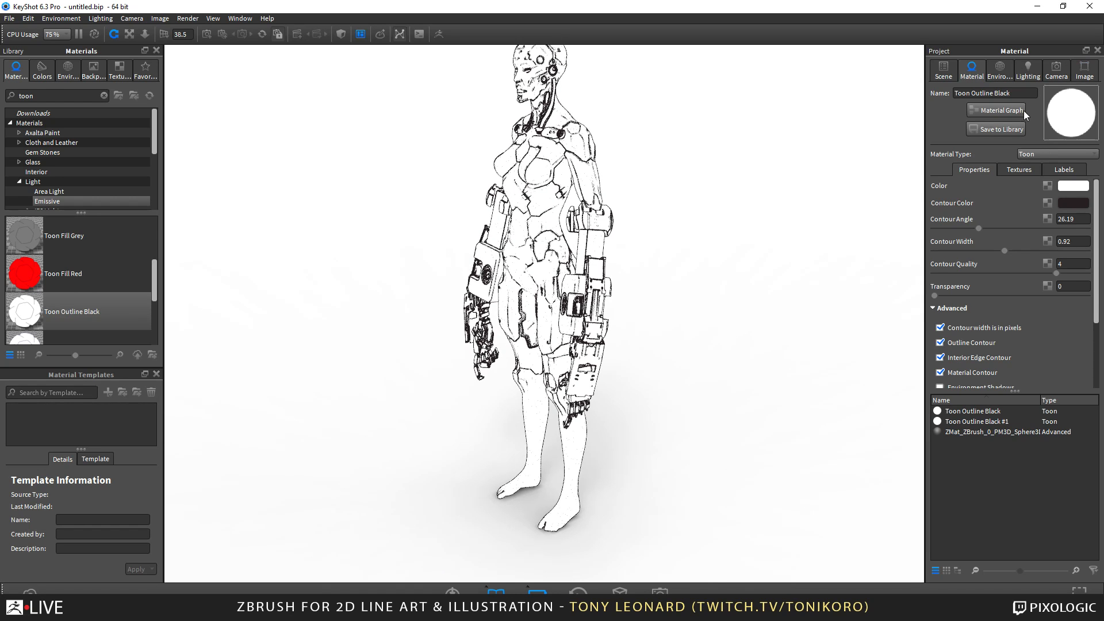
{"action": "left_click", "coordinate": [1001, 70]}
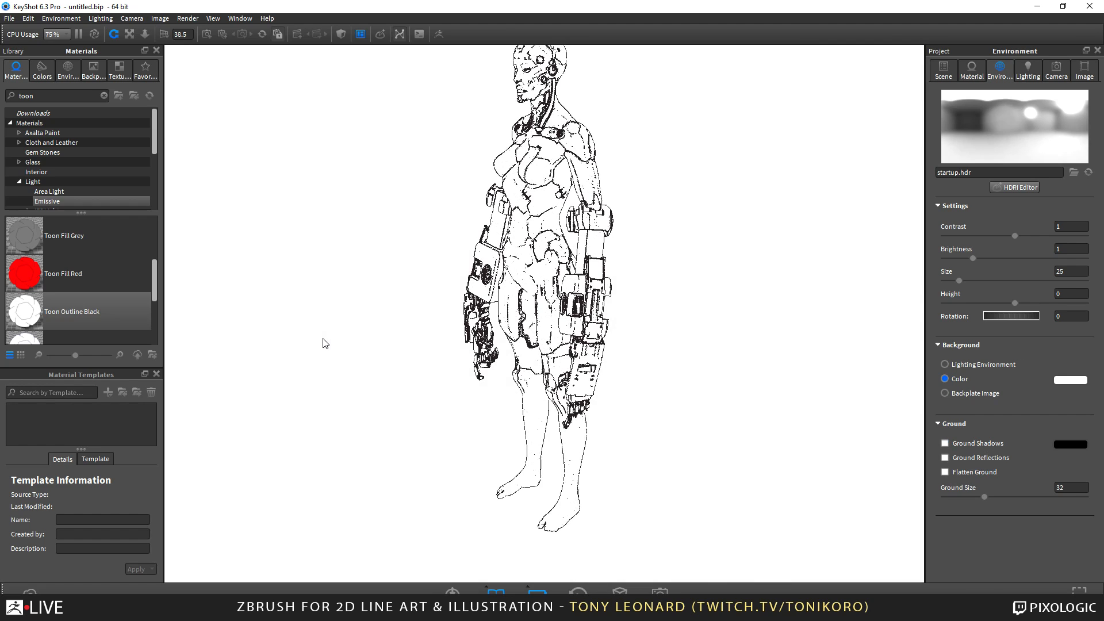
Frame the figure in a low-angle three-quarter view, from the head down to just below the knees.
{"action": "middle_click_drag", "start_coordinate": [468, 346], "coordinate": [473, 374]}
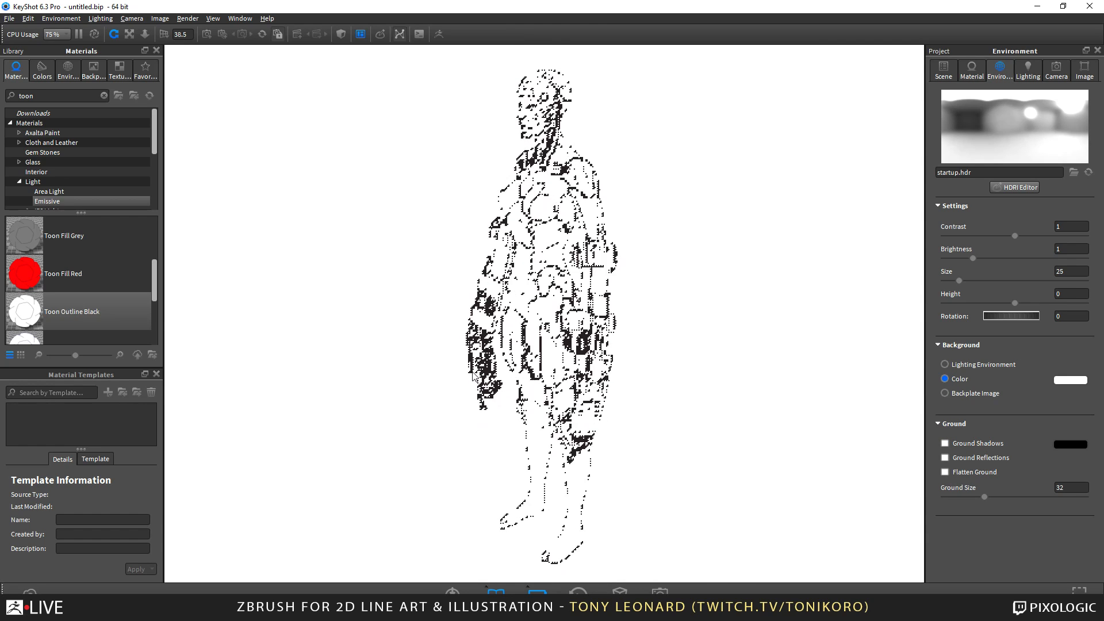
{"action": "scroll", "coordinate": [480, 441], "scroll_direction": "up", "scroll_amount": 3}
{"action": "left_click_drag", "start_coordinate": [544, 373], "coordinate": [602, 369]}
{"action": "middle_click_drag", "start_coordinate": [601, 371], "coordinate": [603, 347]}
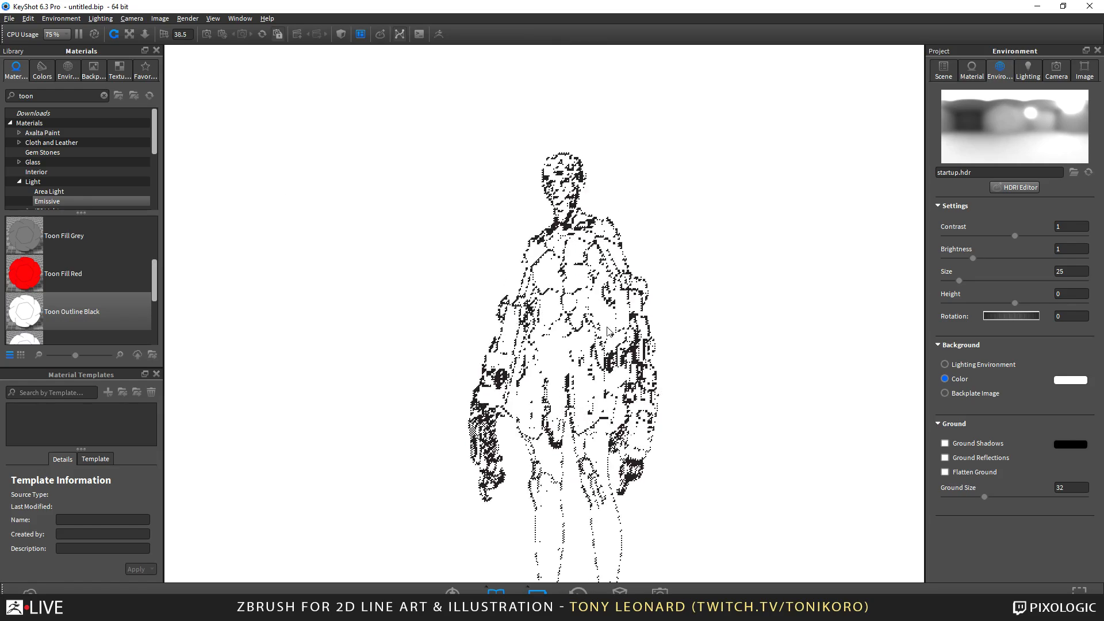
{"action": "scroll", "coordinate": [603, 352], "scroll_direction": "up", "scroll_amount": 3}
{"action": "middle_click_drag", "start_coordinate": [600, 396], "coordinate": [599, 365]}
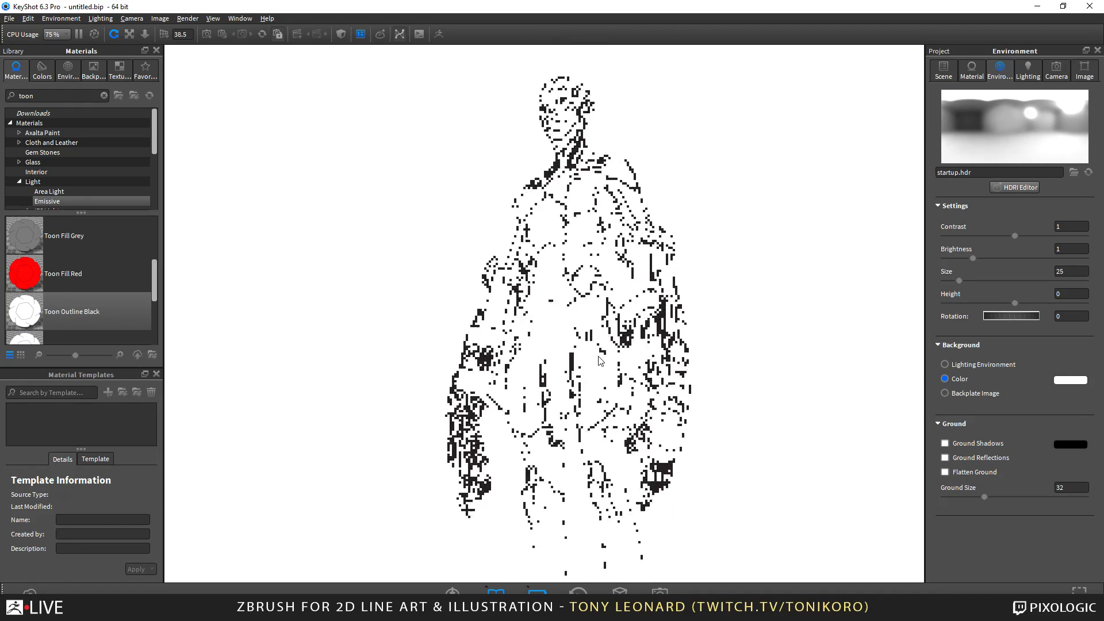
{"action": "right_click_drag", "start_coordinate": [600, 365], "coordinate": [616, 444], "text": "alt"}
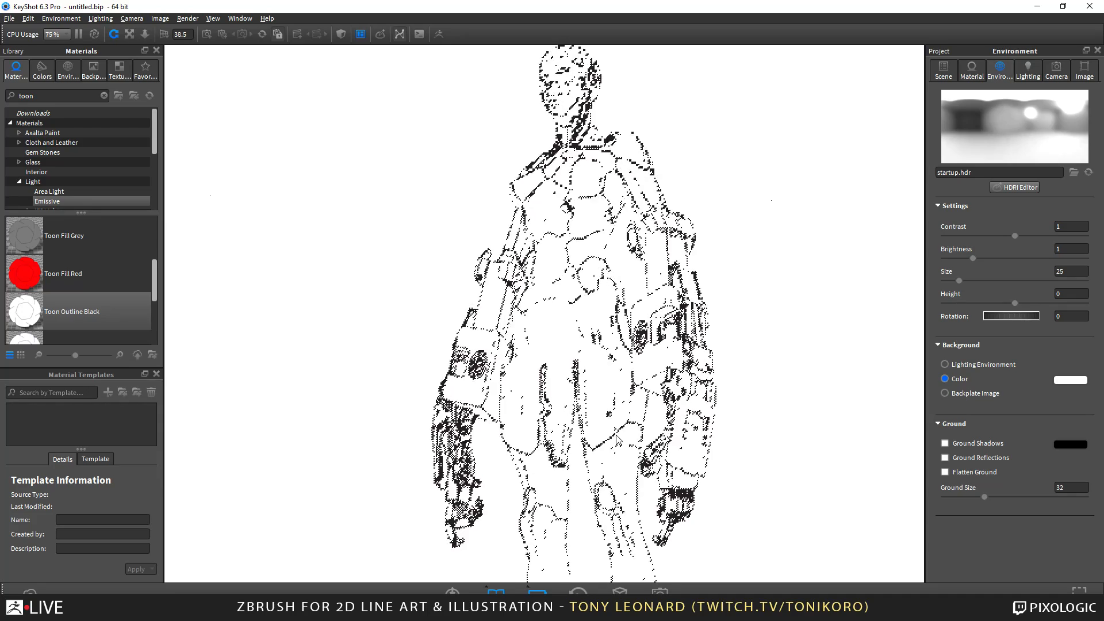
{"action": "middle_click_drag", "start_coordinate": [600, 443], "coordinate": [586, 459]}
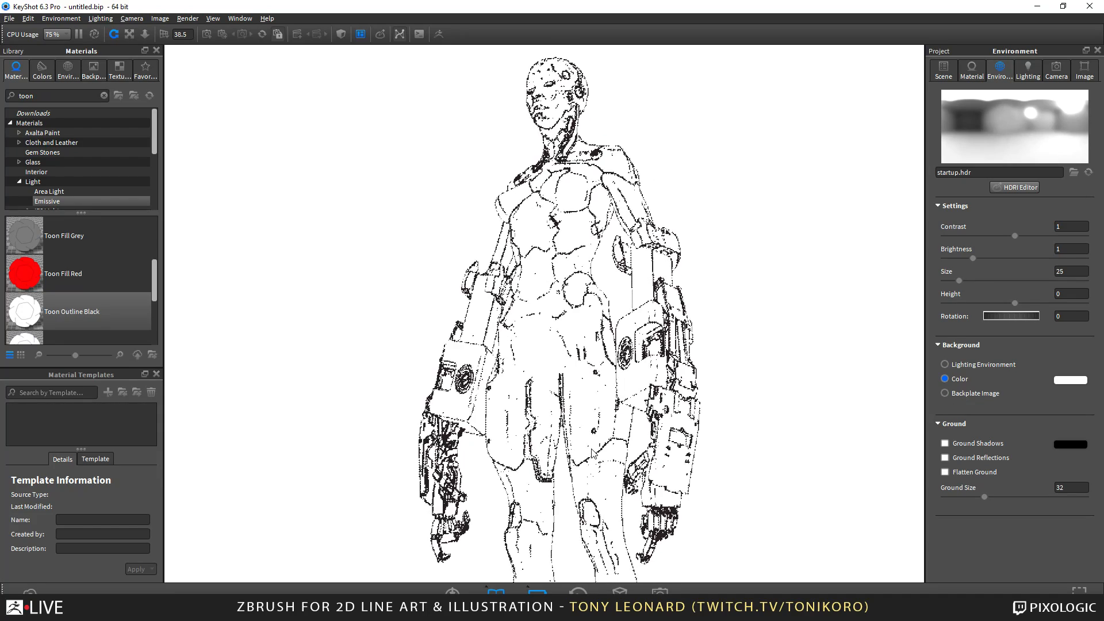
{"action": "left_click_drag", "start_coordinate": [732, 424], "coordinate": [719, 424]}
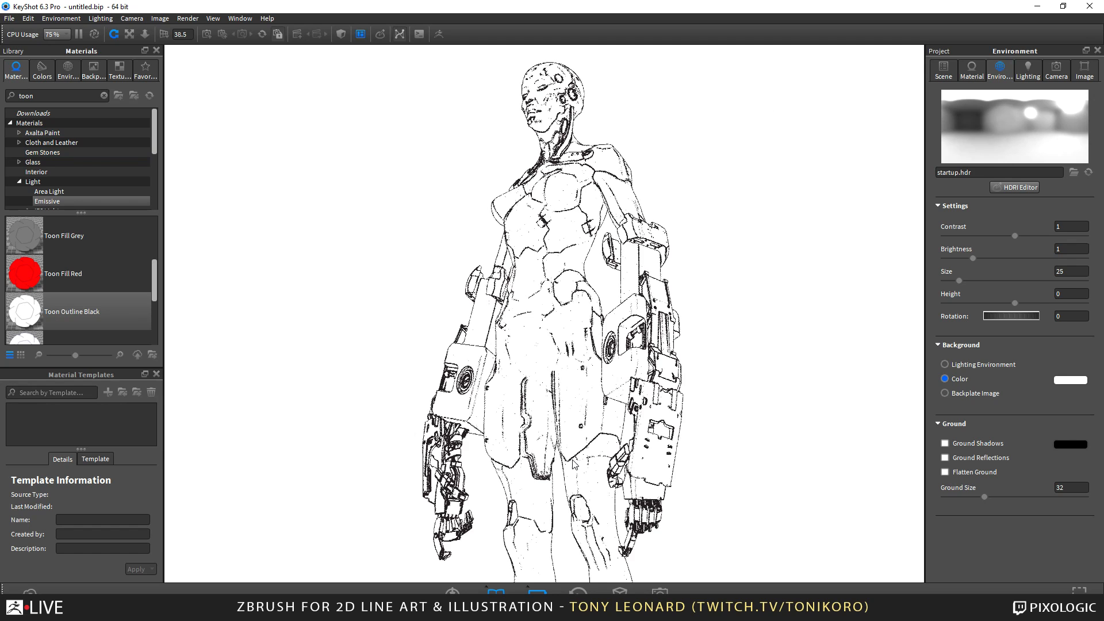
{"action": "left_click", "coordinate": [404, 312]}
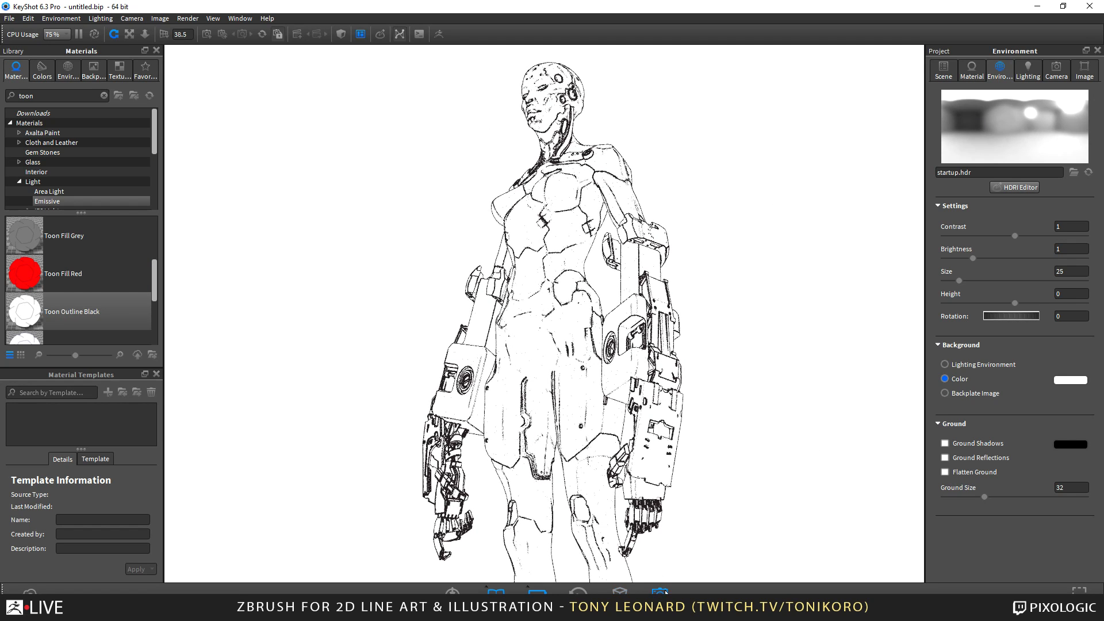
Set the still image render resolution to the 1920 x 1359 preset and include all render passes and all render layers.
{"action": "key", "text": "ctrl+p"}
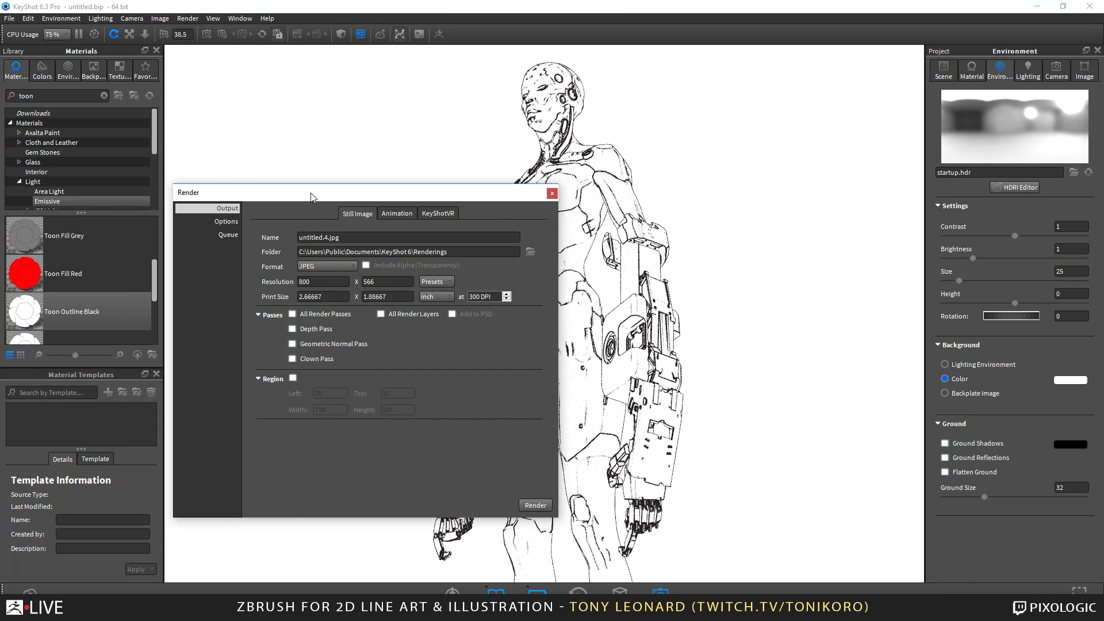
{"action": "left_click_drag", "start_coordinate": [313, 194], "coordinate": [362, 68]}
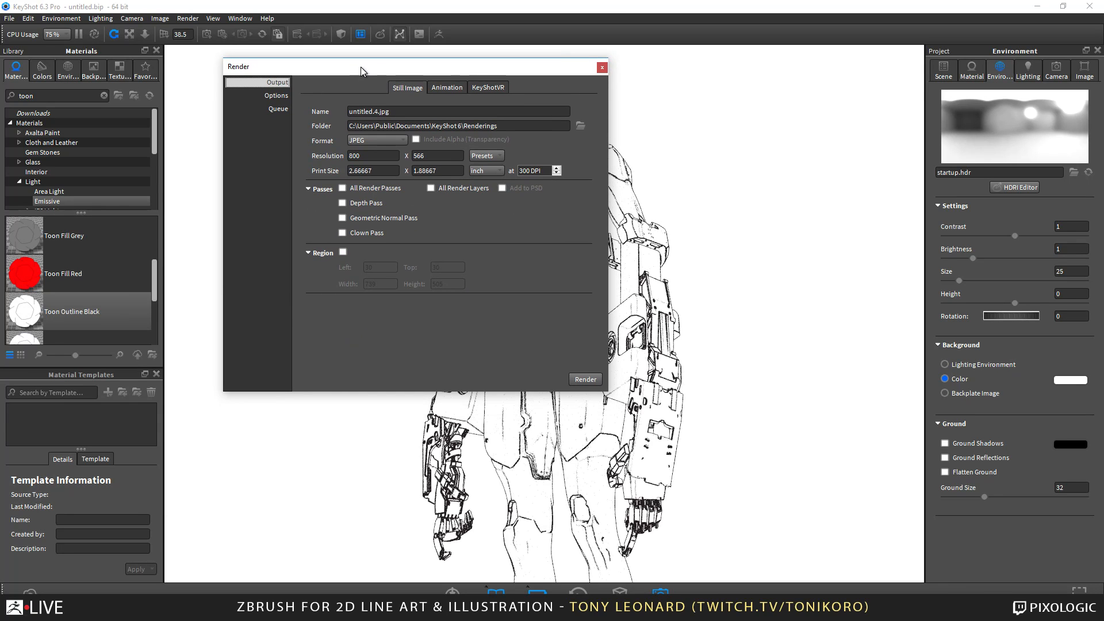
{"action": "left_click", "coordinate": [481, 158]}
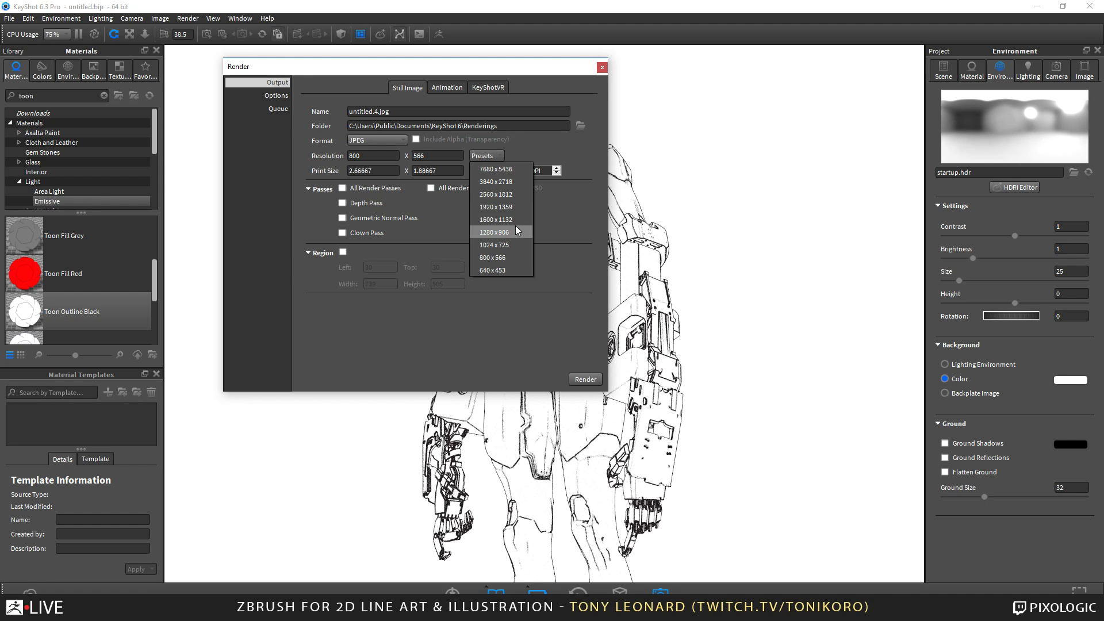
{"action": "left_click", "coordinate": [516, 211]}
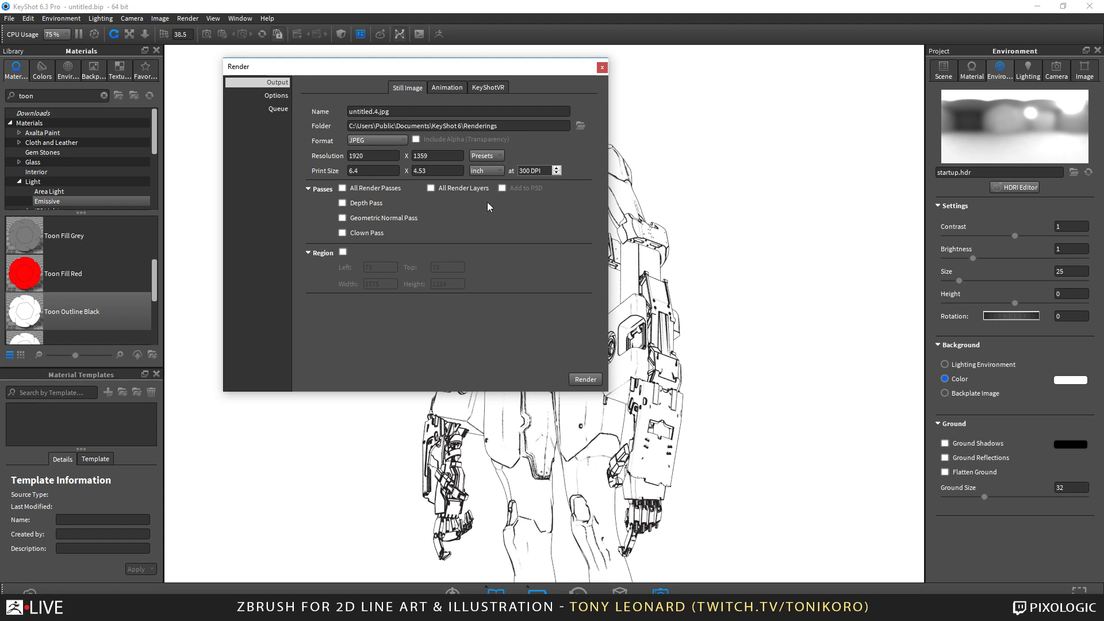
{"action": "left_click", "coordinate": [342, 189]}
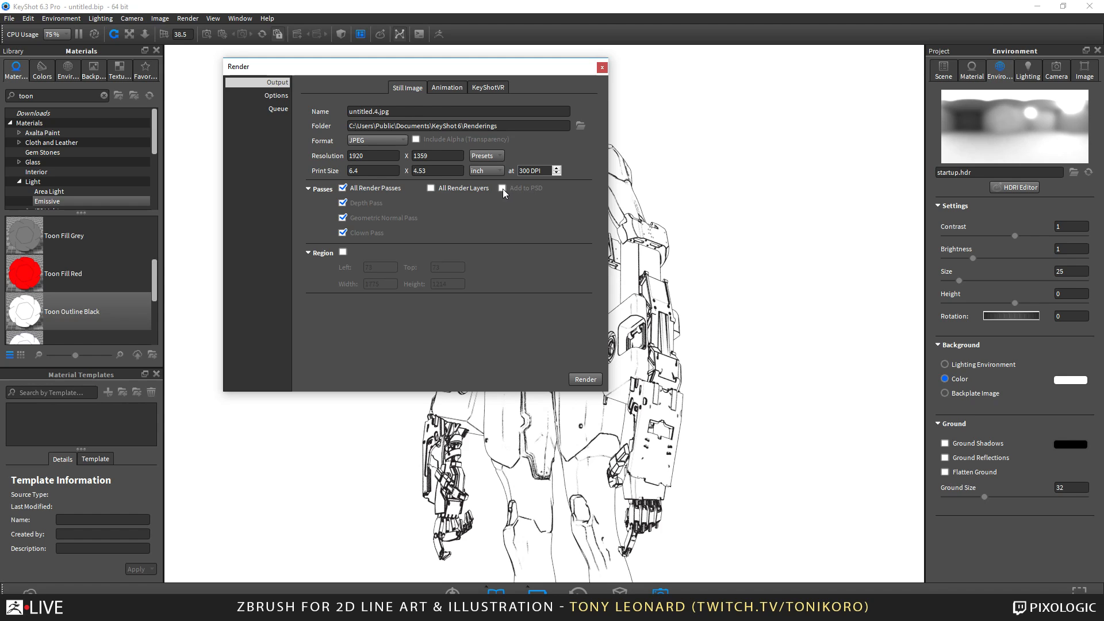
{"action": "left_click", "coordinate": [459, 189]}
Name the render output TL_ZBLIVE_demo_line_rend_001.
{"action": "left_click_drag", "start_coordinate": [402, 112], "coordinate": [195, 111]}
{"action": "type", "text": "TL_ZBLIVE_demo_line_rend_001"}
Switch the render quality to Maximum Time and move the render dialog off the figure.
{"action": "left_click", "coordinate": [277, 96]}
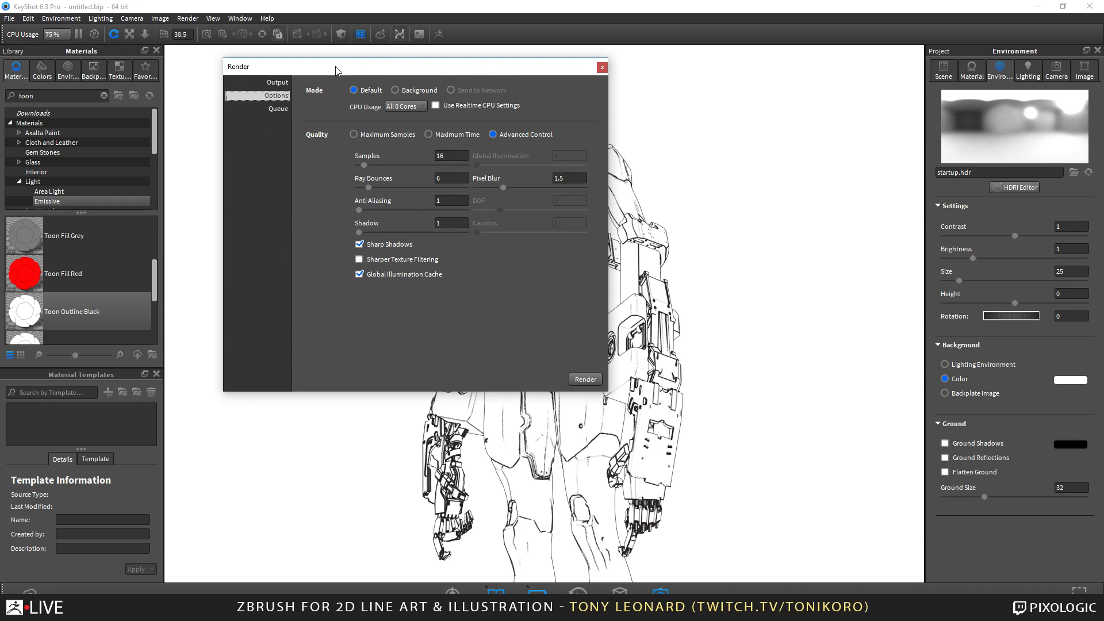
{"action": "left_click_drag", "start_coordinate": [337, 69], "coordinate": [777, 34]}
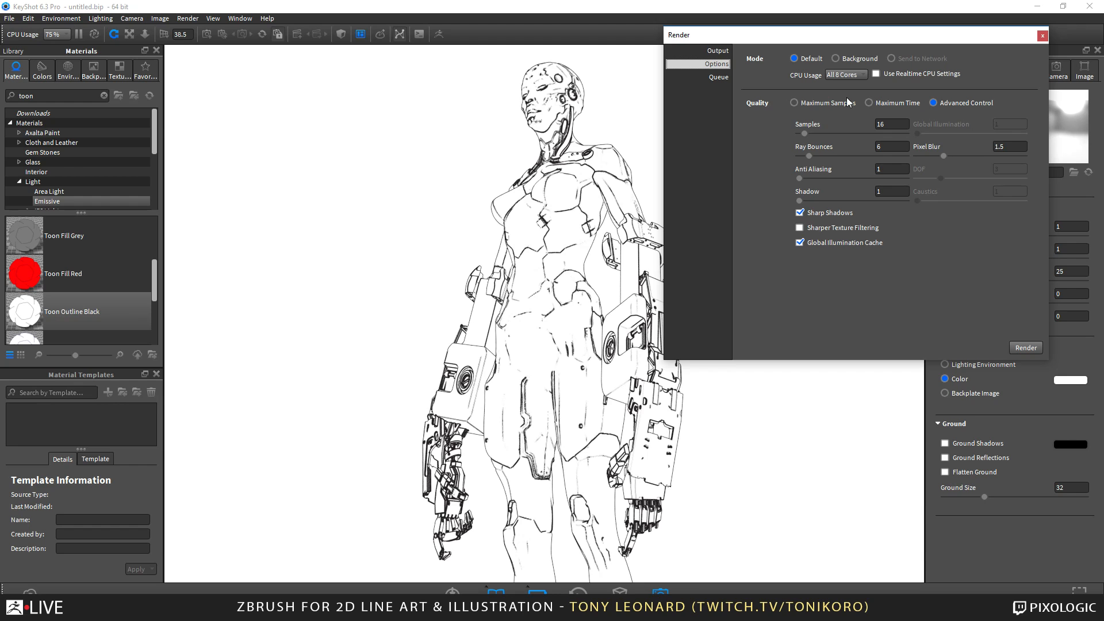
{"action": "left_click", "coordinate": [913, 103]}
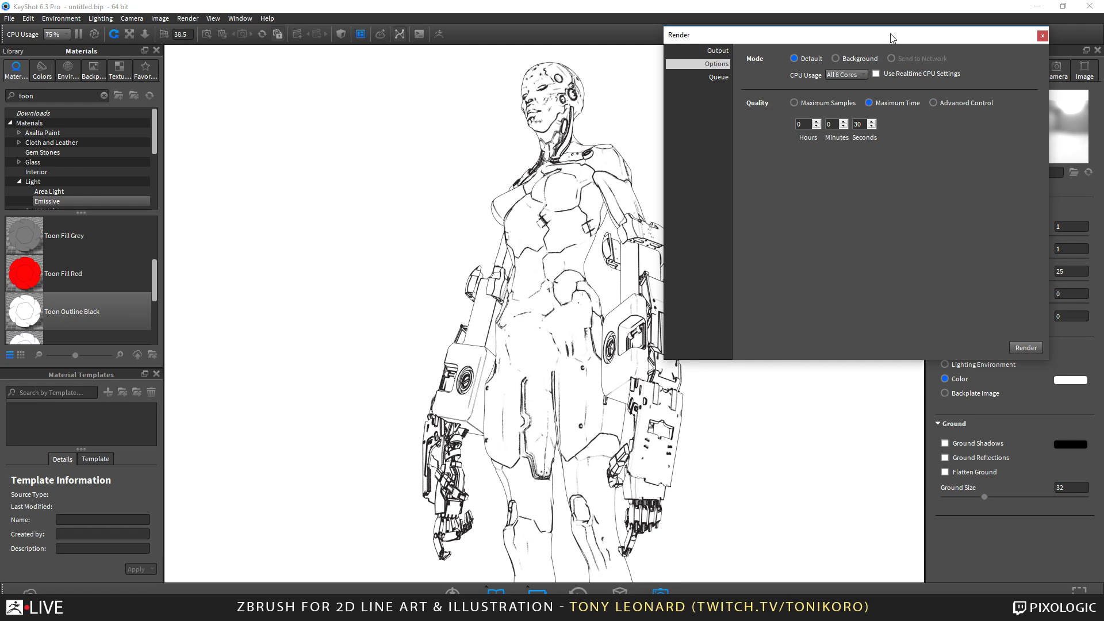
{"action": "left_click_drag", "start_coordinate": [891, 35], "coordinate": [877, 102]}
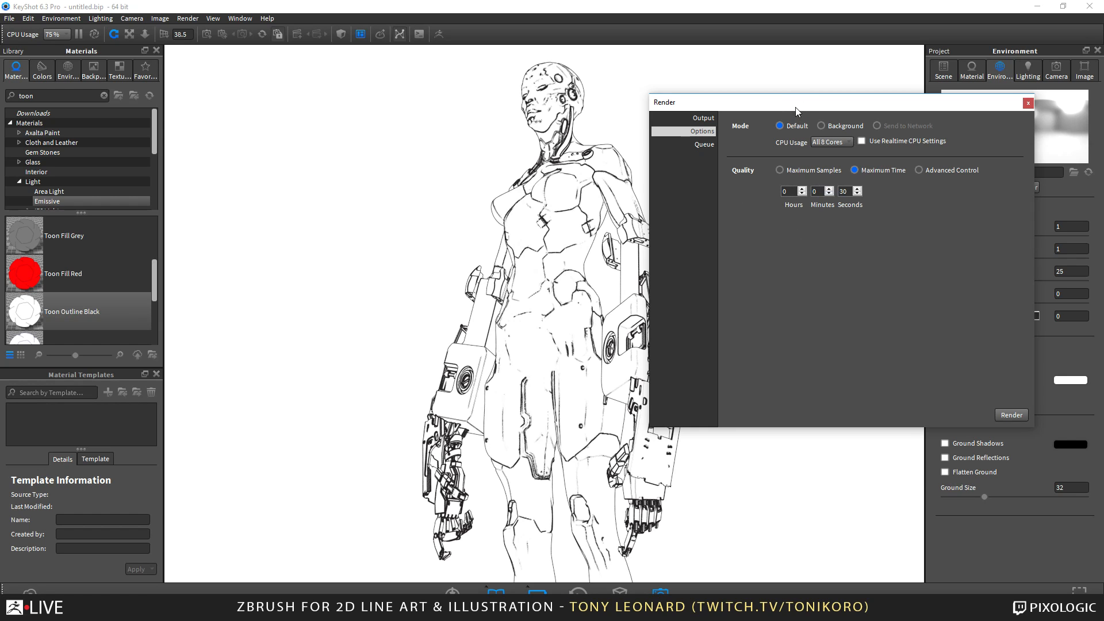
Set the maximum render time to 0 hours, 1 minute and 0 seconds, keeping the render dialog clear of the figure.
{"action": "left_click_drag", "start_coordinate": [799, 106], "coordinate": [696, 68]}
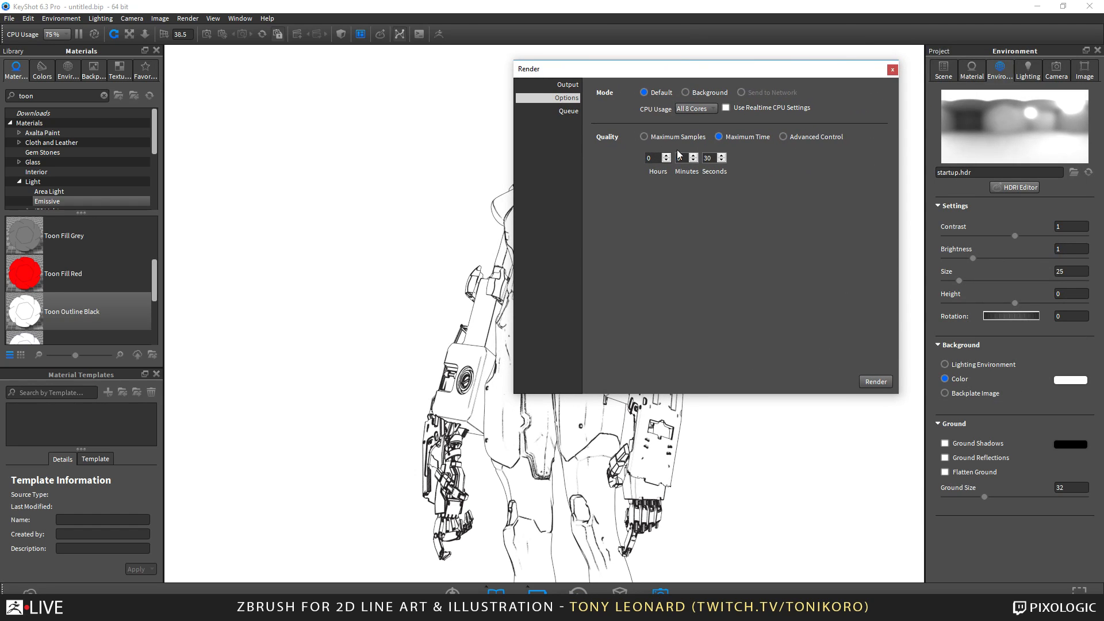
{"action": "left_click_drag", "start_coordinate": [654, 159], "coordinate": [624, 157]}
{"action": "key", "text": "Tab"}
{"action": "key", "text": "Tab"}
{"action": "type", "text": "1"}
{"action": "left_click", "coordinate": [681, 157]}
{"action": "type", "text": "1"}
{"action": "key", "text": "Tab"}
{"action": "type", "text": "00"}
{"action": "left_click_drag", "start_coordinate": [760, 72], "coordinate": [264, 65]}
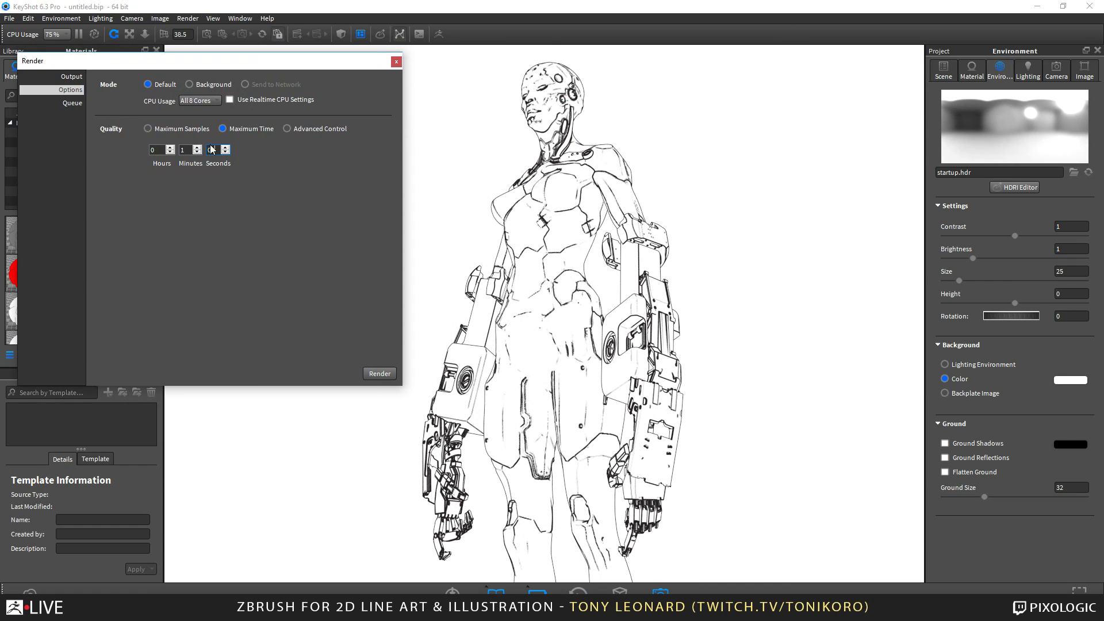
Browse from the render output settings to the TL_ZBLIVE_Demo_files folder on the Desktop.
{"action": "left_click", "coordinate": [70, 77]}
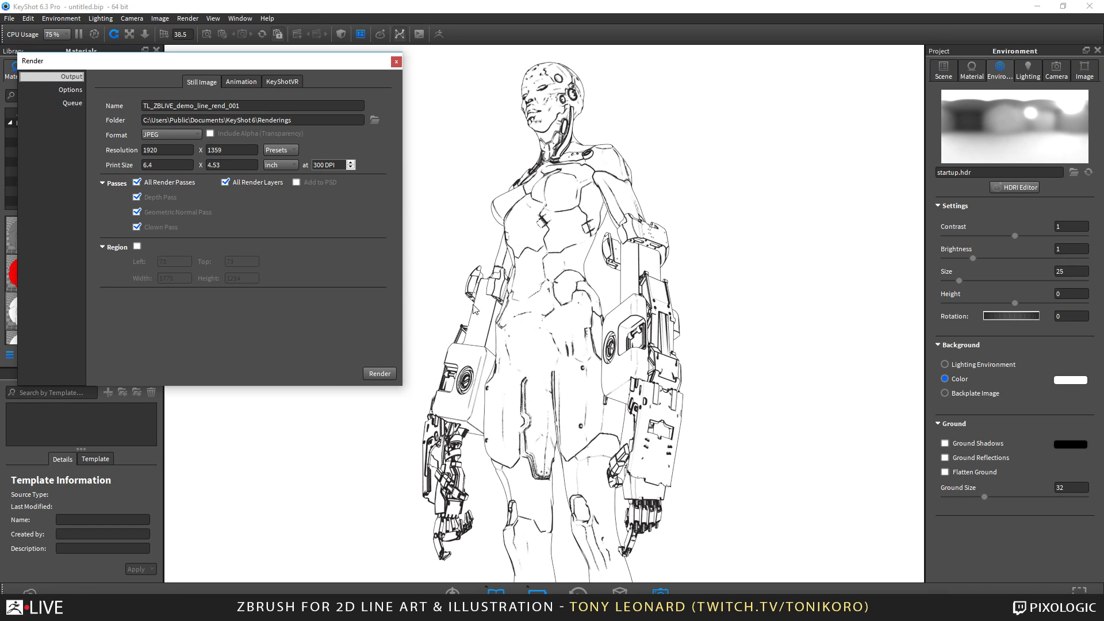
{"action": "left_click", "coordinate": [375, 121]}
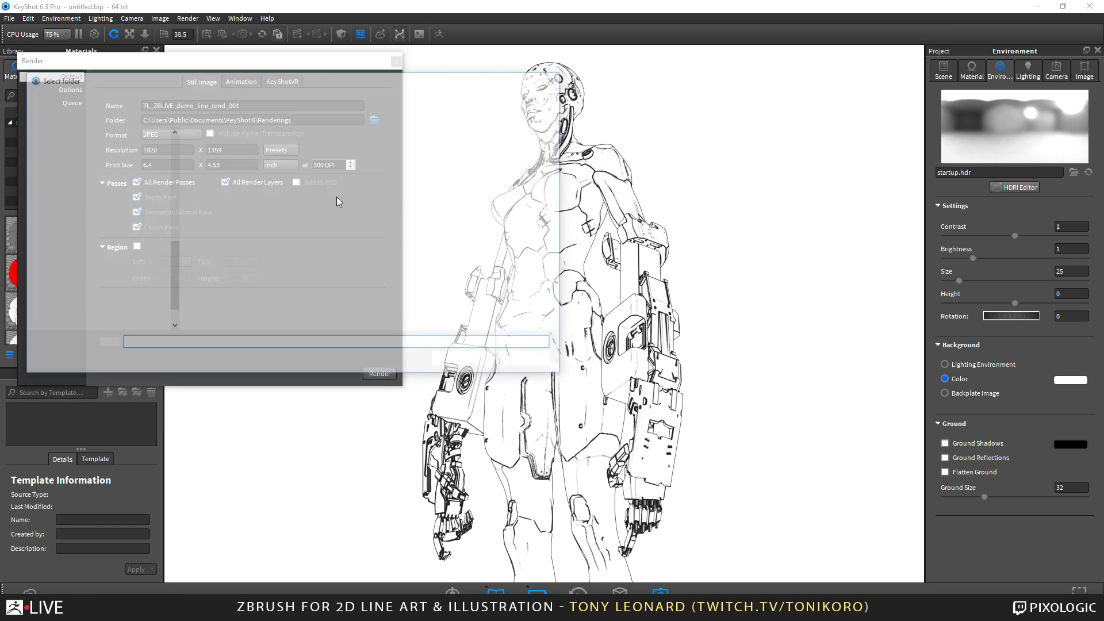
{"action": "scroll", "coordinate": [127, 202], "scroll_direction": "up", "scroll_amount": 5}
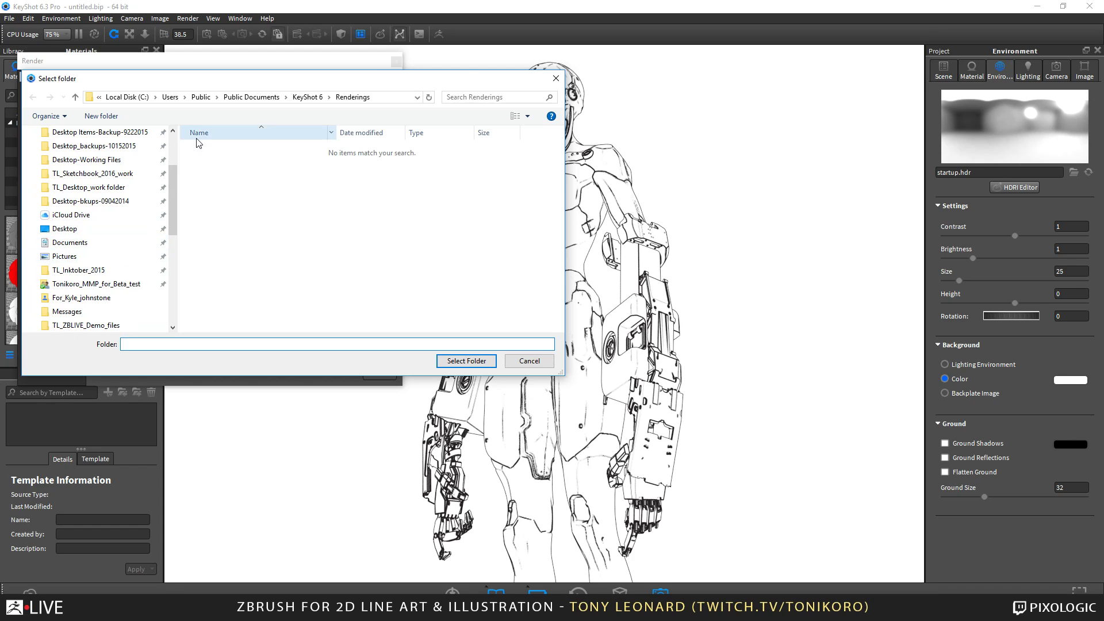
{"action": "left_click", "coordinate": [115, 229]}
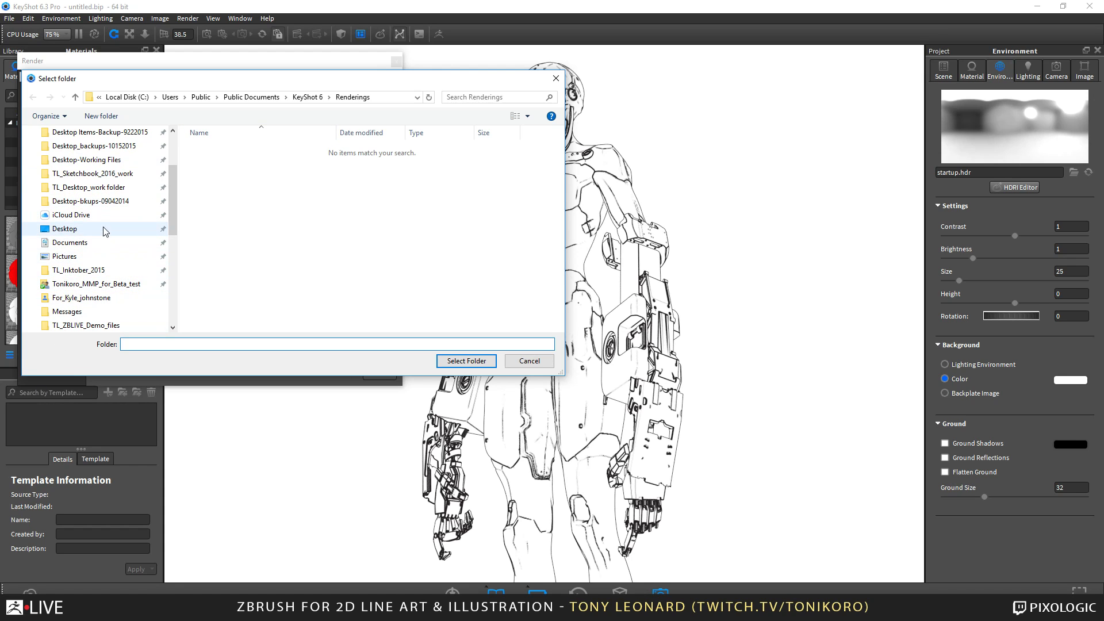
{"action": "double_click", "coordinate": [297, 150]}
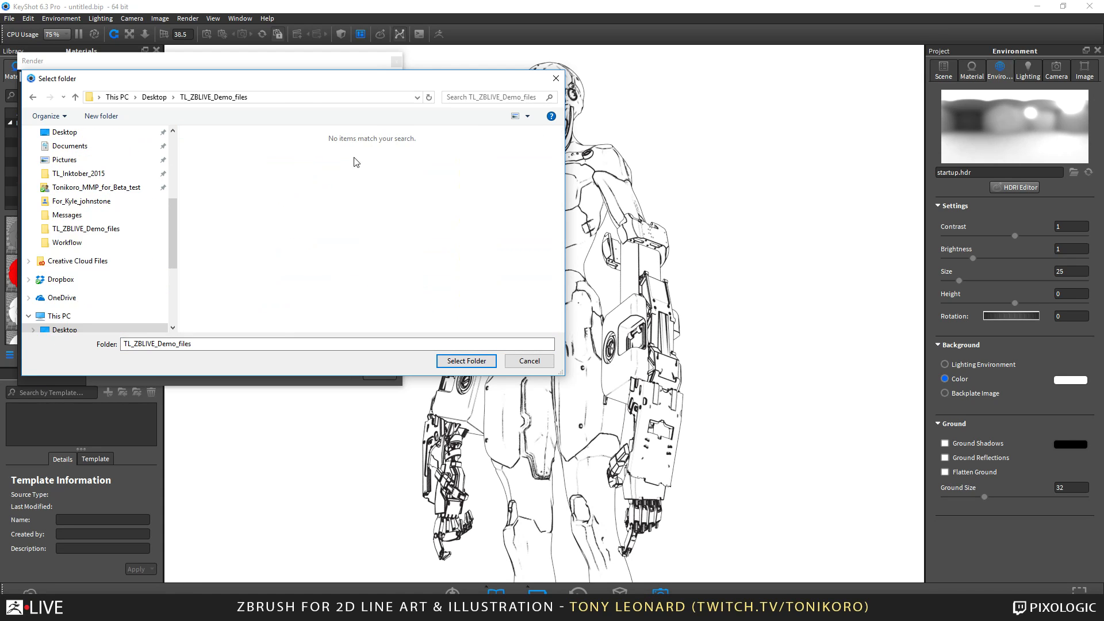
Try to choose a folder named TL_ZBLIVE_Demo_files_001 as the render destination.
{"action": "left_click", "coordinate": [197, 346]}
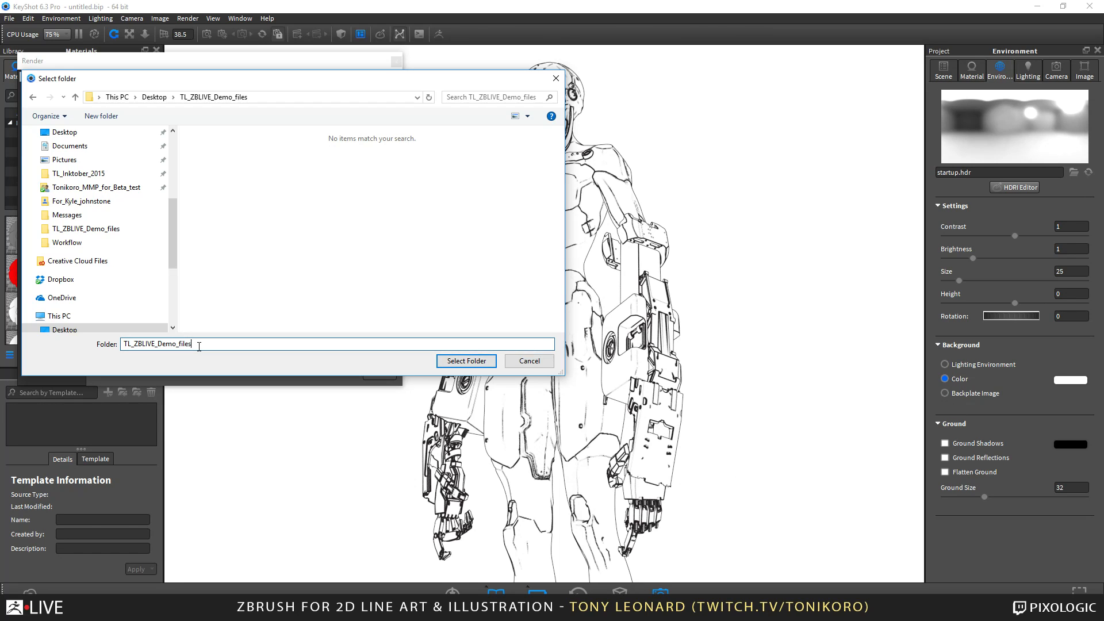
{"action": "type", "text": "_001"}
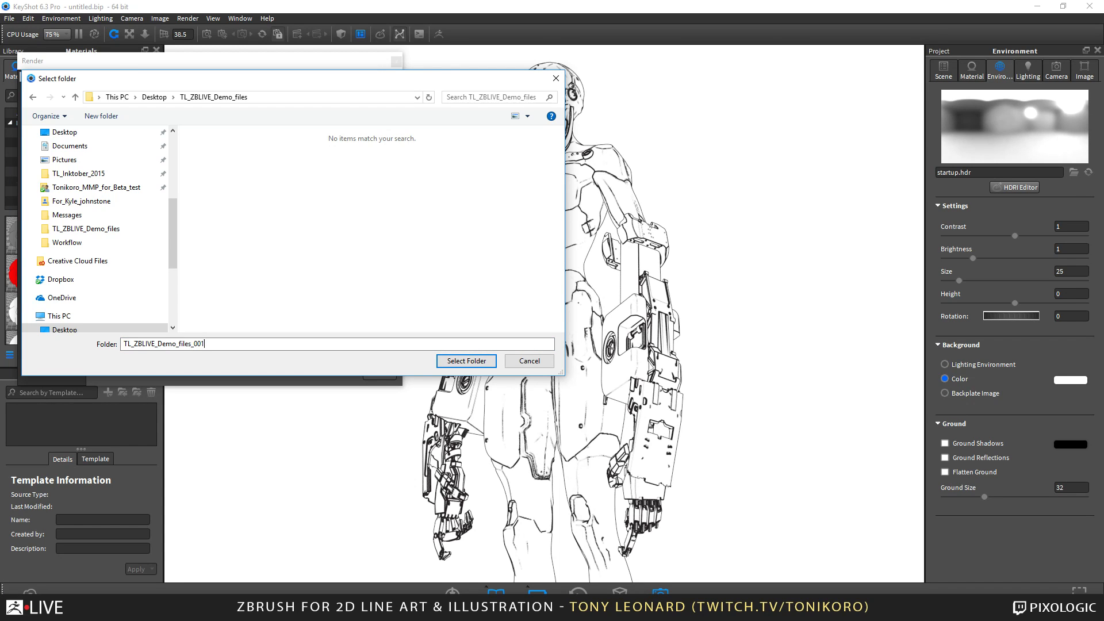
{"action": "left_click", "coordinate": [480, 363]}
{"action": "left_click", "coordinate": [629, 322]}
Set the render output folder to TL_ZBLIVE_Demo_files on the Desktop.
{"action": "left_click", "coordinate": [154, 97]}
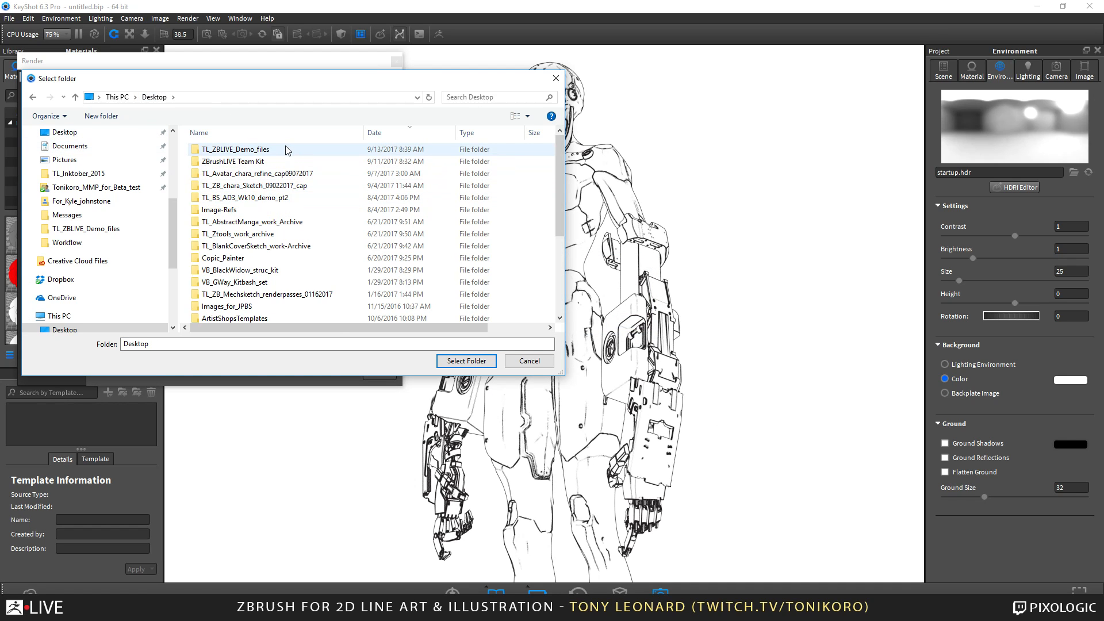
{"action": "left_click", "coordinate": [289, 150]}
{"action": "left_click", "coordinate": [474, 362]}
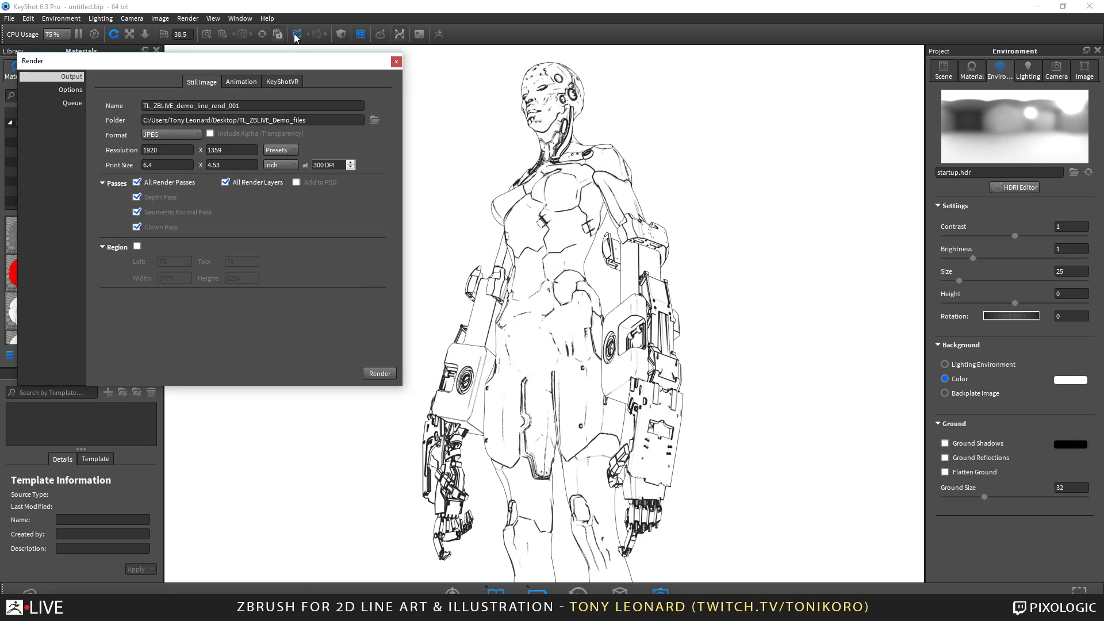
Render the still image, accept the finished render and close the render settings.
{"action": "left_click_drag", "start_coordinate": [304, 60], "coordinate": [321, 97]}
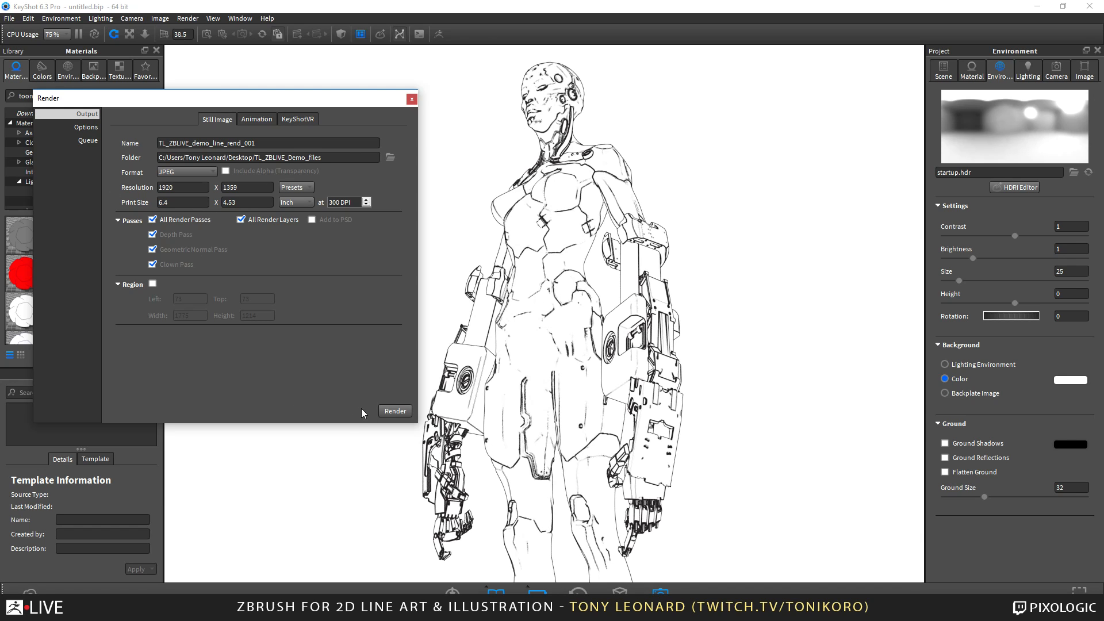
{"action": "left_click", "coordinate": [392, 411]}
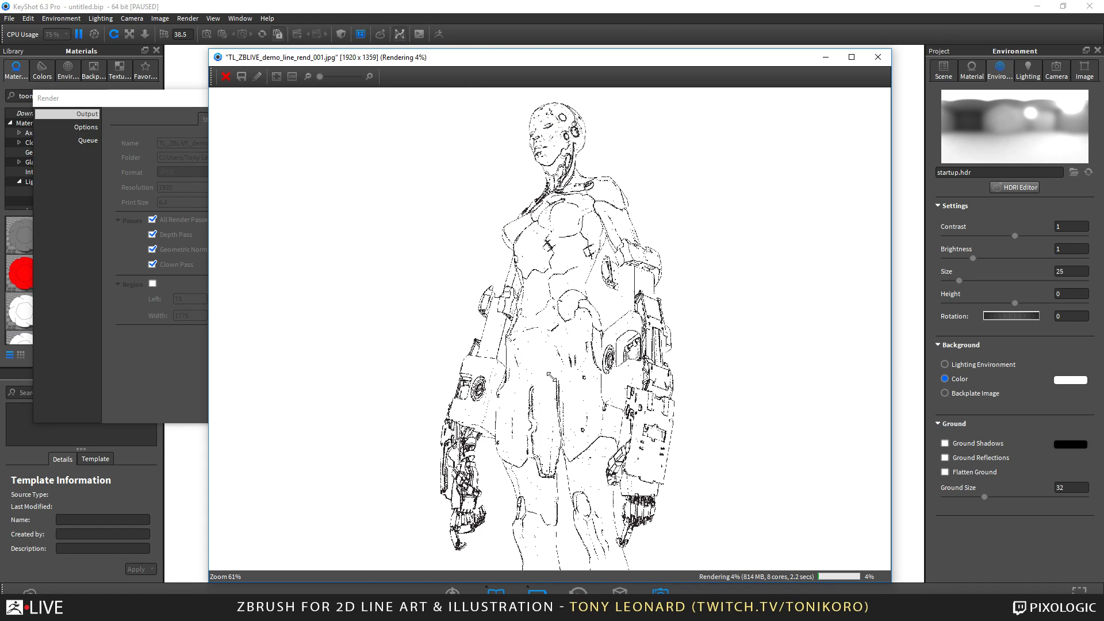
{"action": "left_click_drag", "start_coordinate": [478, 57], "coordinate": [654, 51]}
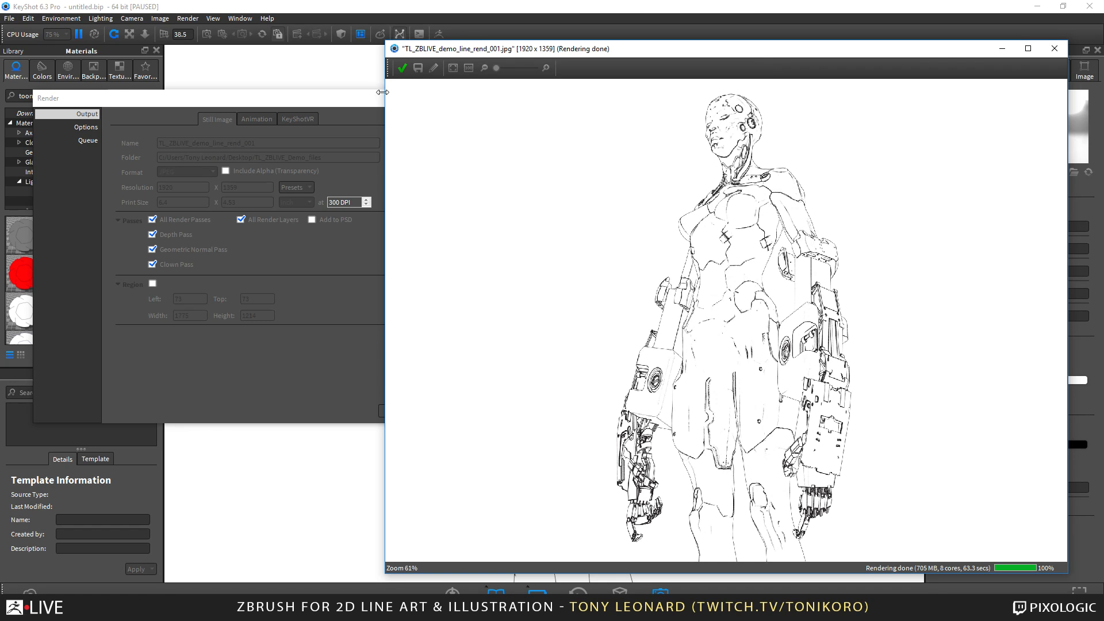
{"action": "left_click", "coordinate": [403, 68]}
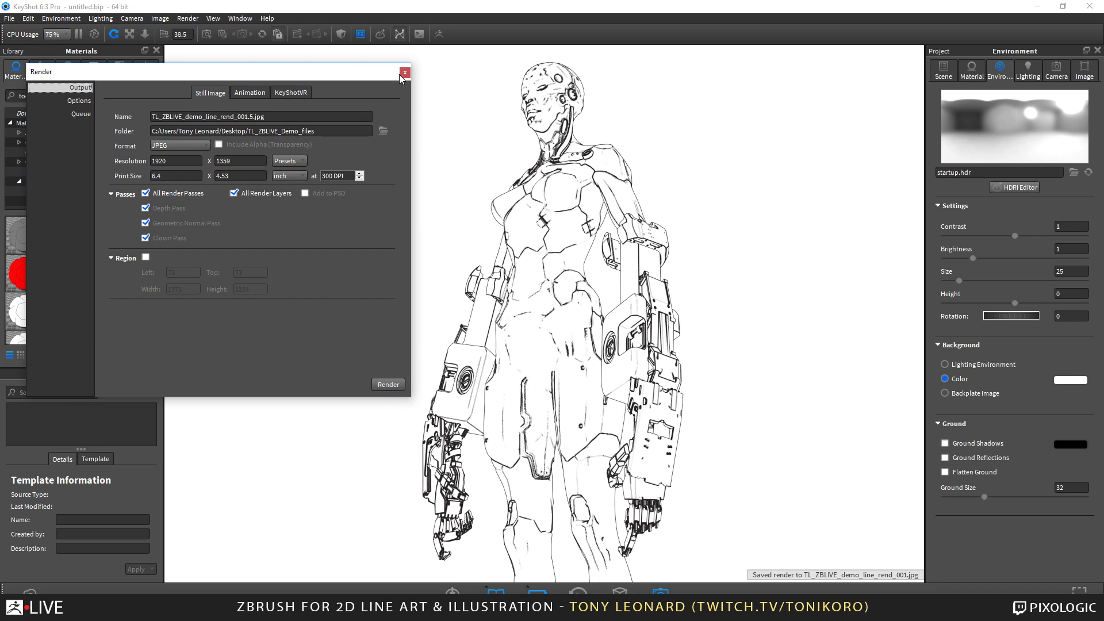
{"action": "left_click", "coordinate": [405, 73]}
Switch to Photoshop and close the open TL_Nuthin_but_Mech_Lineturn_001.psd document.
{"action": "key", "text": "alt+Tab"}
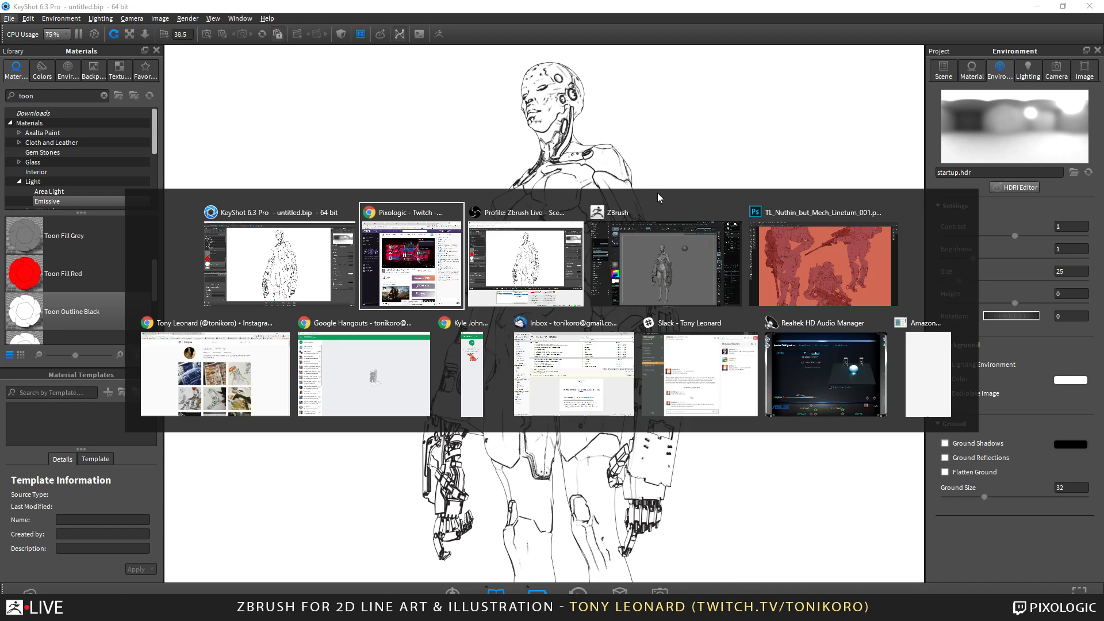
{"action": "key", "text": "alt+Tab"}
{"action": "key", "text": "alt+Tab"}
{"action": "key", "text": "alt+Tab"}
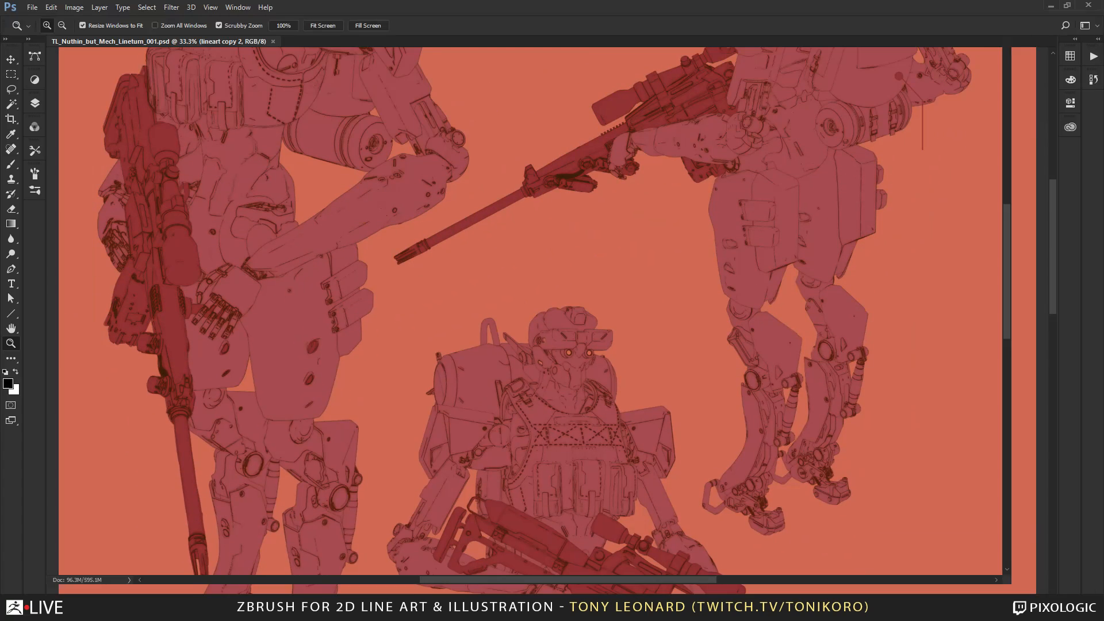
{"action": "left_click_drag", "start_coordinate": [131, 46], "coordinate": [0, 143]}
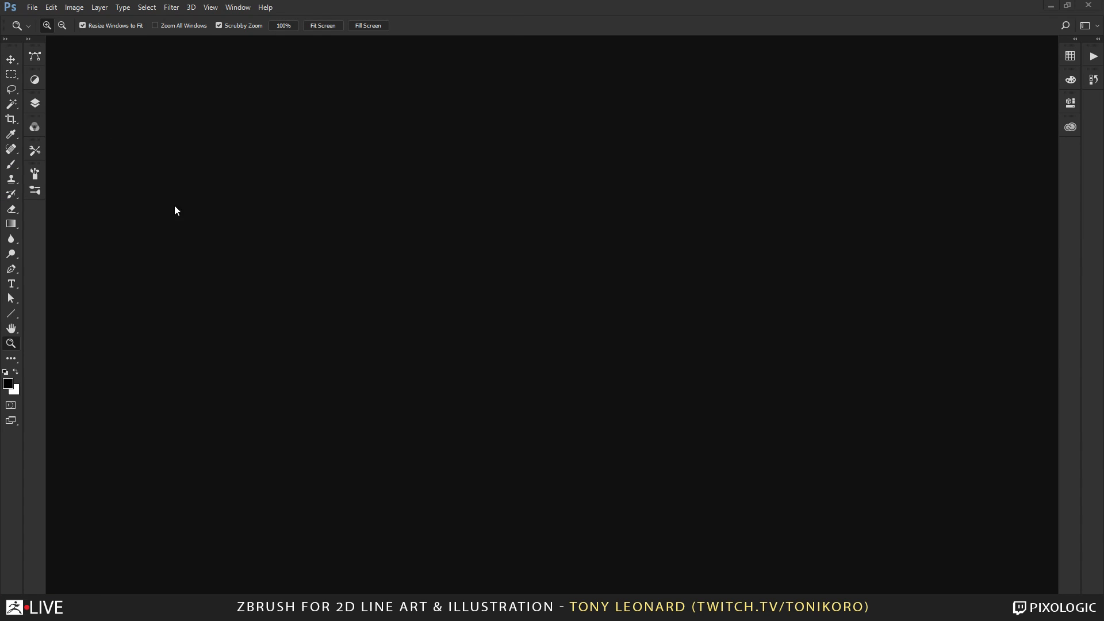
Open the rendered image TL_ZBLIVE_demo_line_rend_001 from the TL_ZBLIVE_Demo_files folder.
{"action": "left_click", "coordinate": [33, 8]}
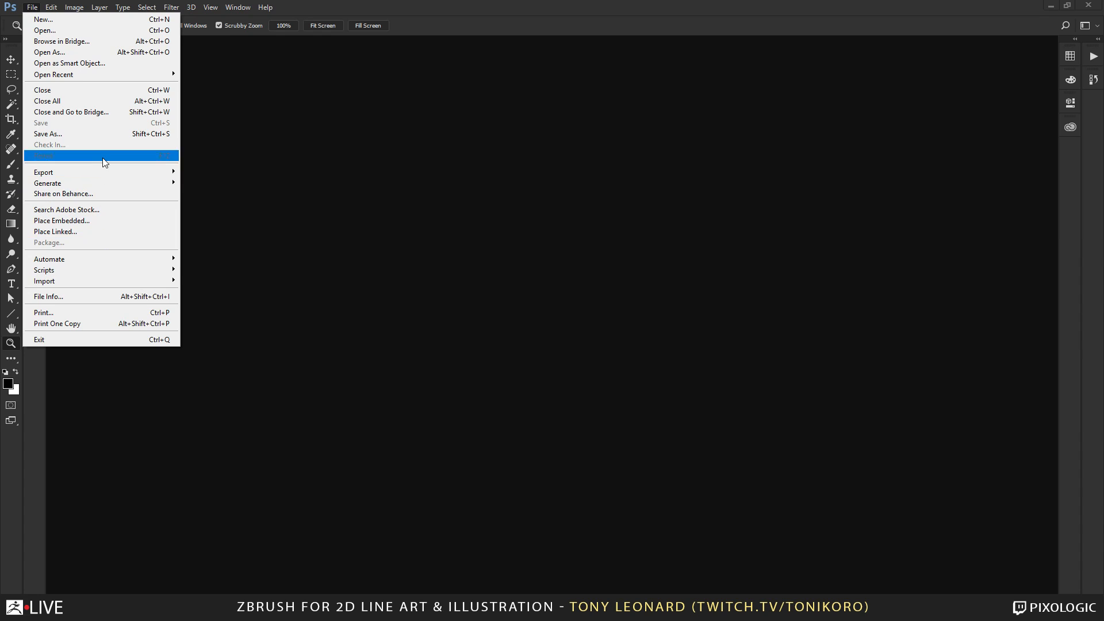
{"action": "left_click", "coordinate": [75, 29]}
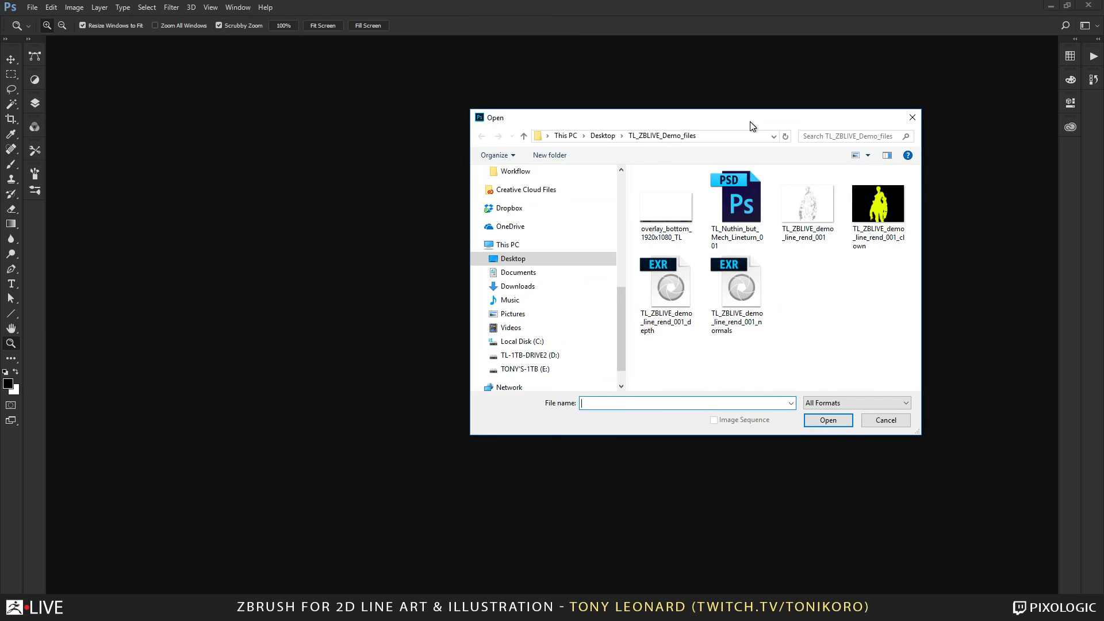
{"action": "left_click", "coordinate": [649, 281]}
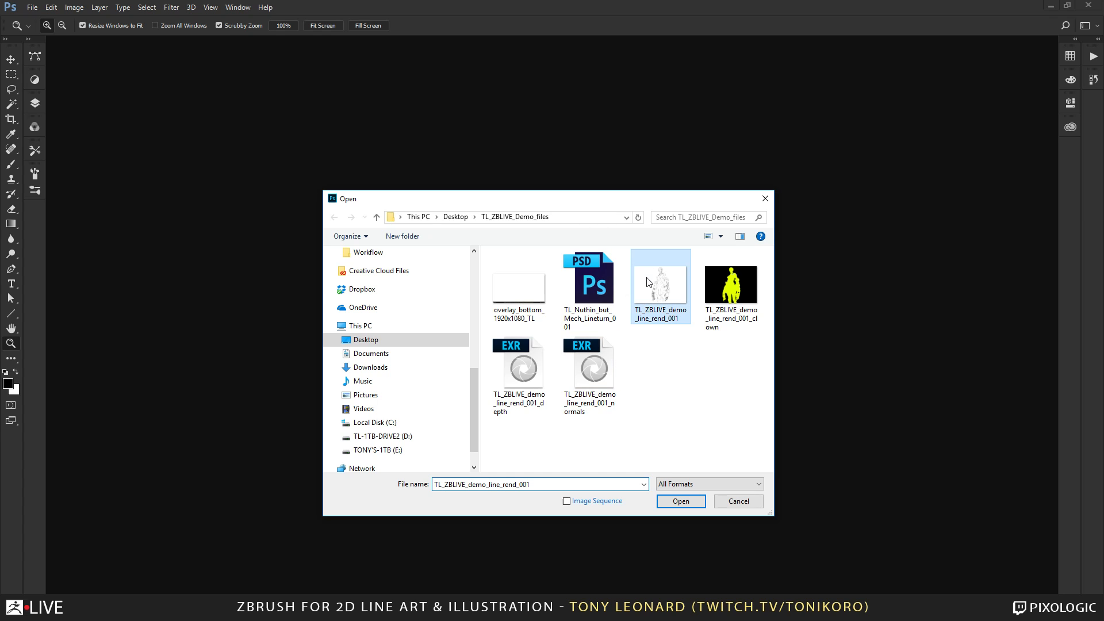
{"action": "left_click", "coordinate": [678, 501]}
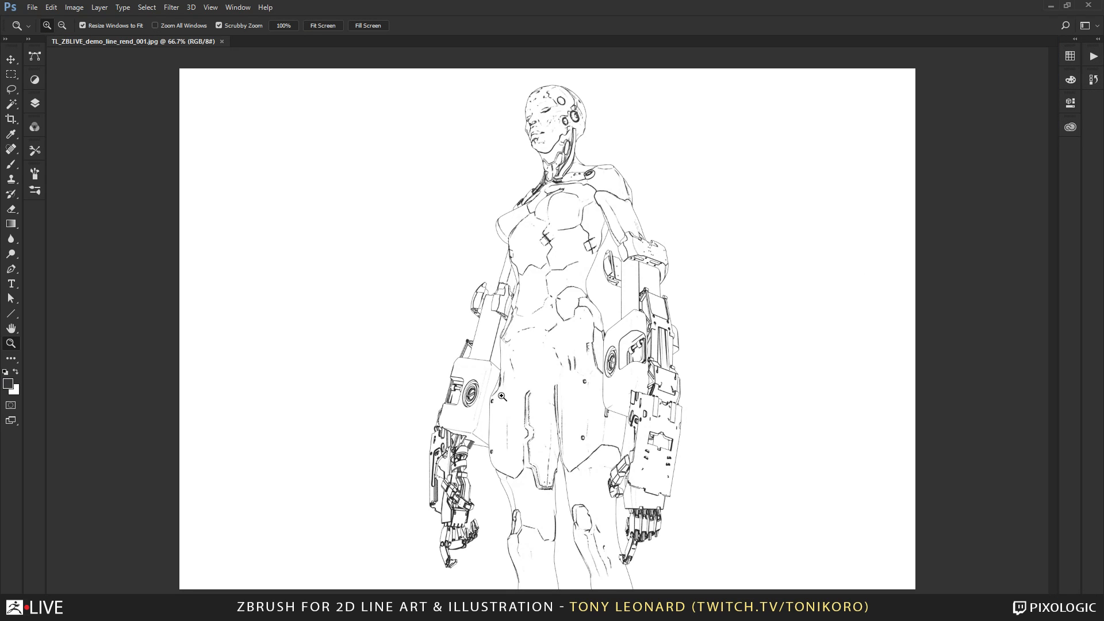
Examine the rendered line work up close on the figure's head, torso, arms and legs.
{"action": "left_click", "coordinate": [593, 304]}
{"action": "left_click", "coordinate": [558, 299]}
{"action": "mouse_move", "coordinate": [476, 279]}
{"action": "left_mouse_down"}
{"action": "mouse_move", "coordinate": [596, 491]}
{"action": "mouse_move", "coordinate": [633, 585]}
{"action": "left_mouse_up"}
{"action": "mouse_move", "coordinate": [685, 302]}
{"action": "left_mouse_down"}
{"action": "mouse_move", "coordinate": [686, 422]}
{"action": "mouse_move", "coordinate": [700, 456]}
{"action": "left_mouse_up"}
{"action": "left_click", "coordinate": [700, 466], "text": "alt"}
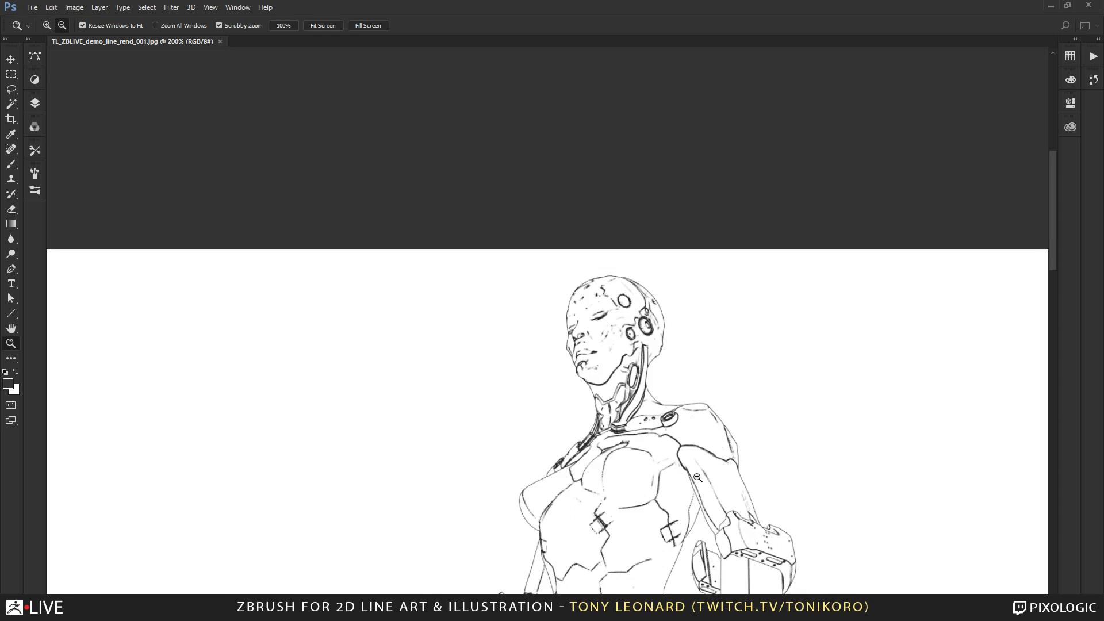
{"action": "left_click", "coordinate": [700, 496], "text": "alt"}
{"action": "left_click", "coordinate": [700, 496], "text": "alt"}
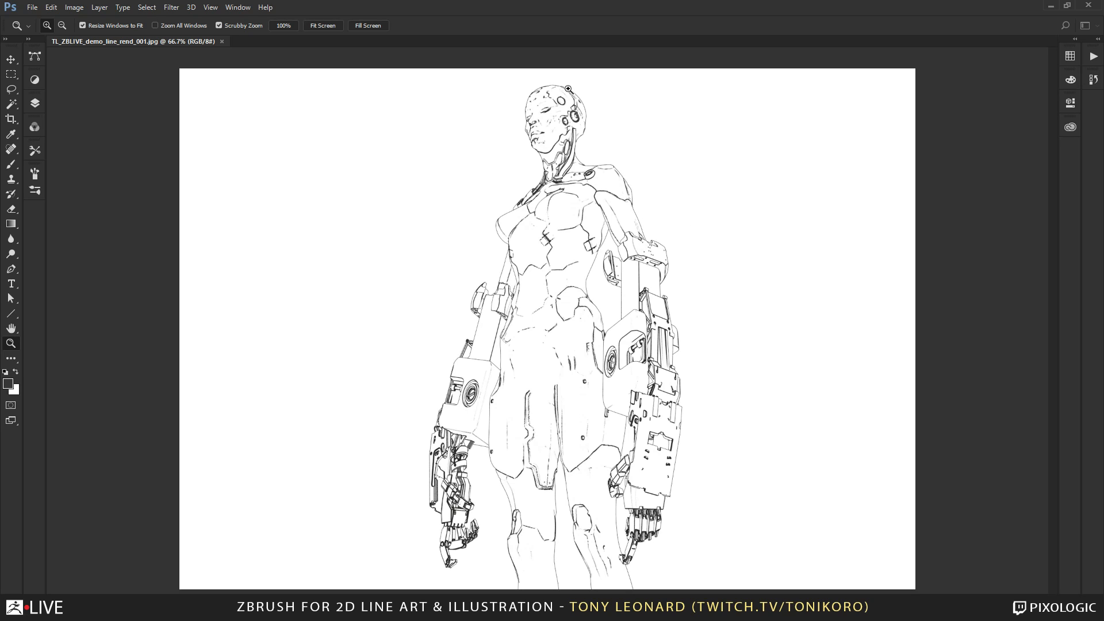
{"action": "left_click", "coordinate": [535, 374]}
{"action": "left_click_drag", "start_coordinate": [587, 259], "coordinate": [533, 140]}
{"action": "key", "text": "alt"}
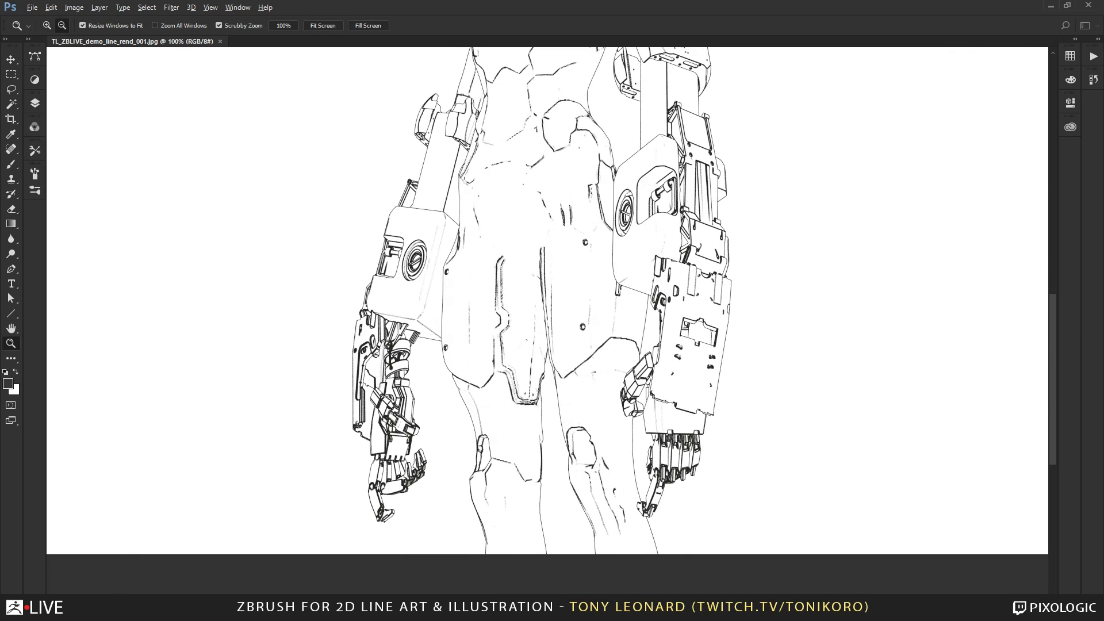
Check the image's pixel dimensions and return to a view of the whole figure.
{"action": "left_click", "coordinate": [115, 616], "text": "alt"}
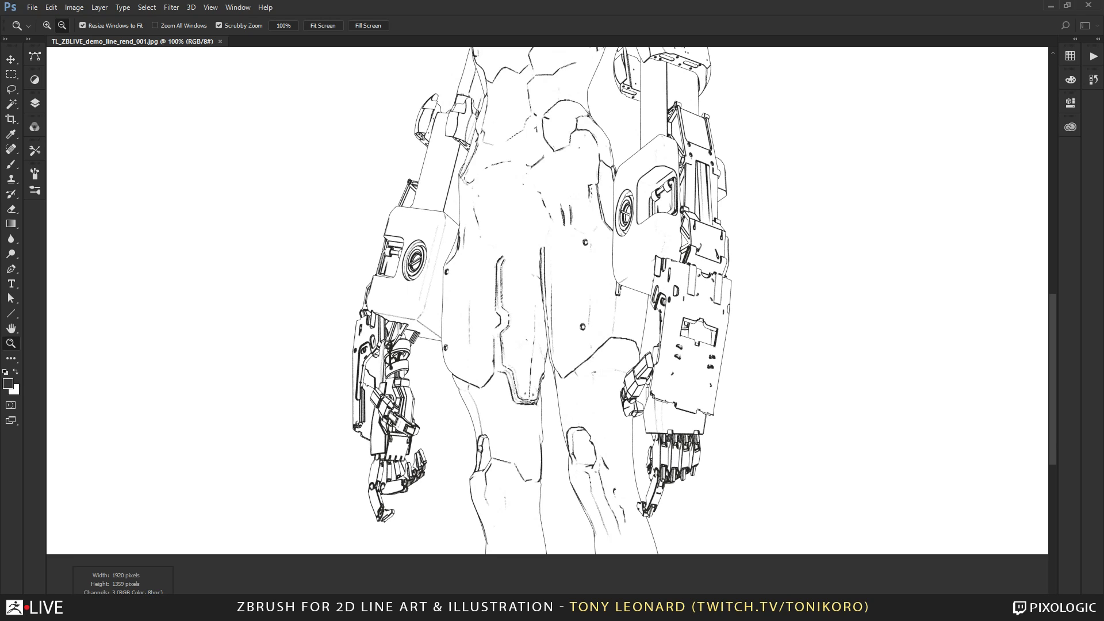
{"action": "left_click", "coordinate": [402, 574]}
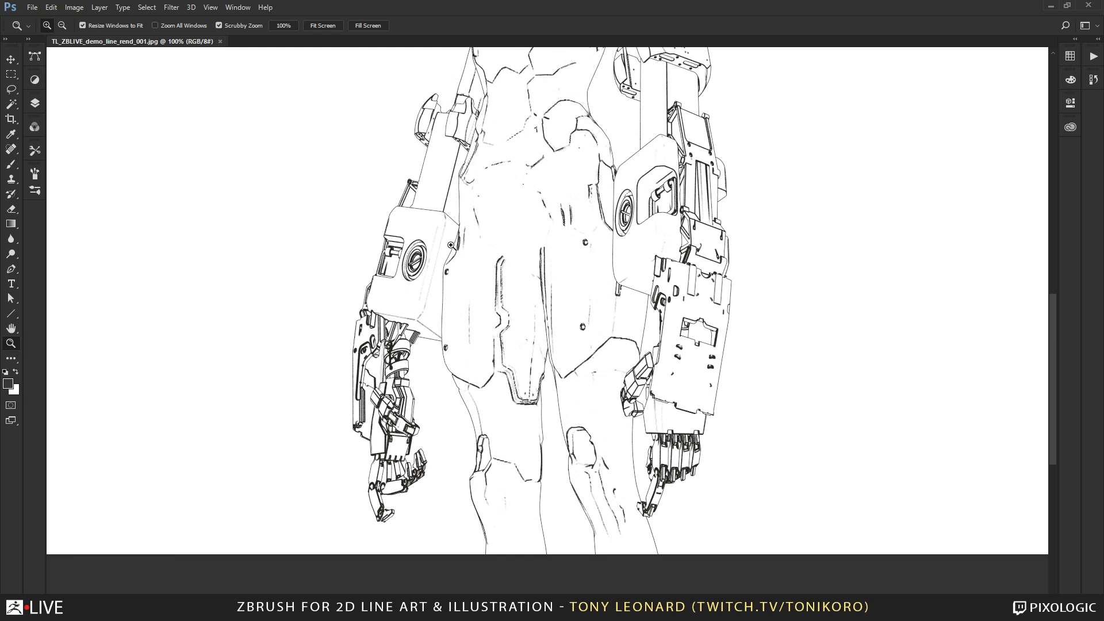
{"action": "left_click", "coordinate": [509, 259], "text": "alt"}
{"action": "left_click", "coordinate": [508, 259], "text": "alt"}
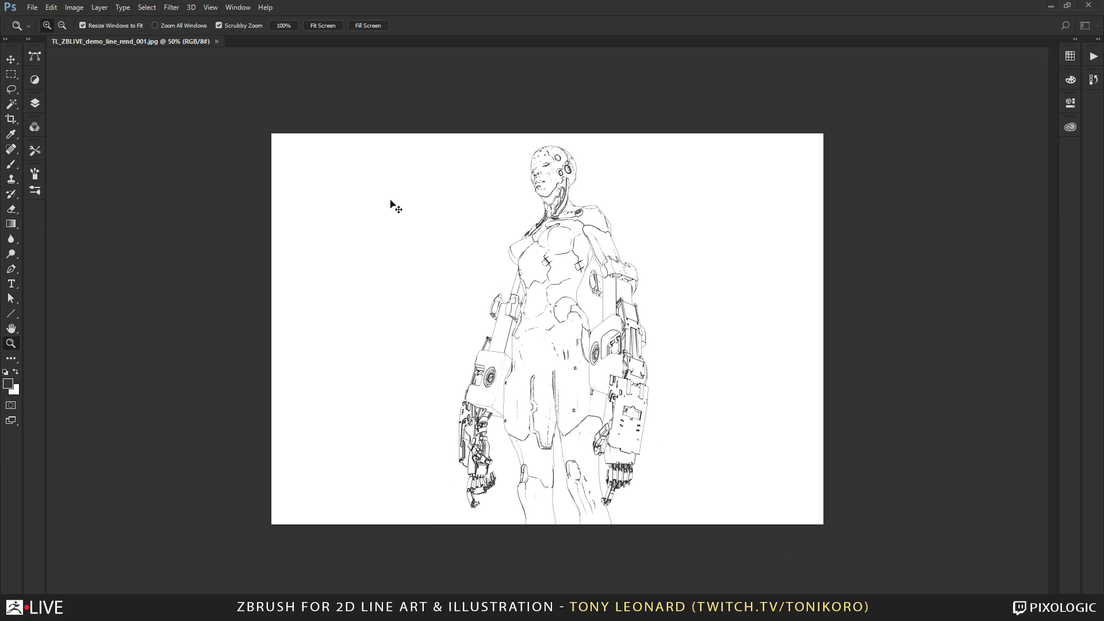
Resample the line render to a resolution of 300 pixels/inch with Automatic resampling and view the enlarged figure.
{"action": "key", "text": "ctrl+alt+i"}
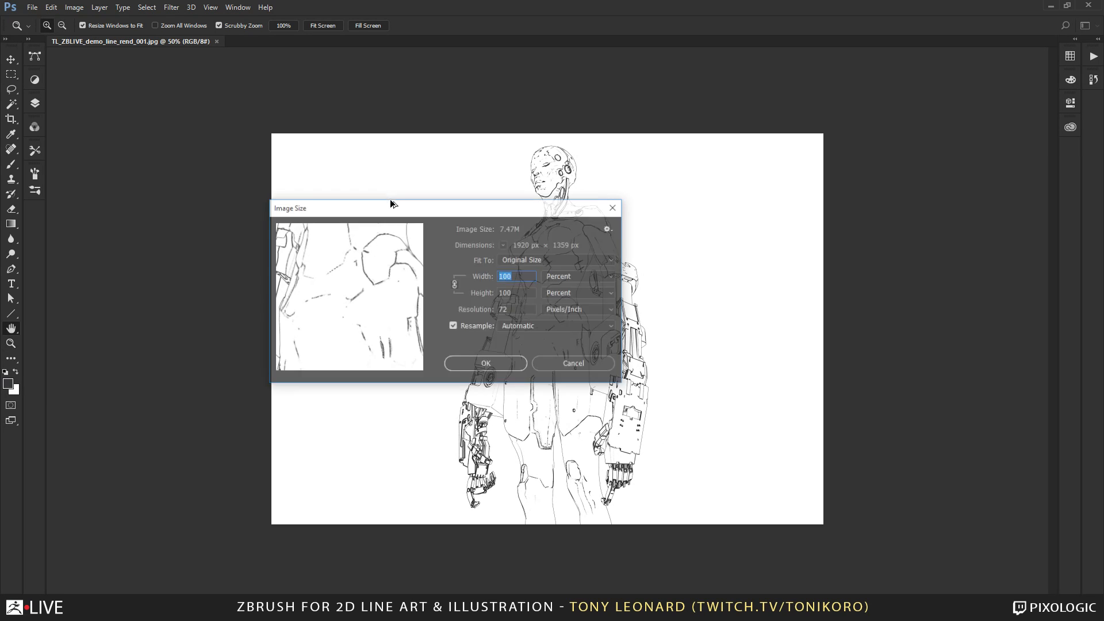
{"action": "left_click", "coordinate": [518, 312]}
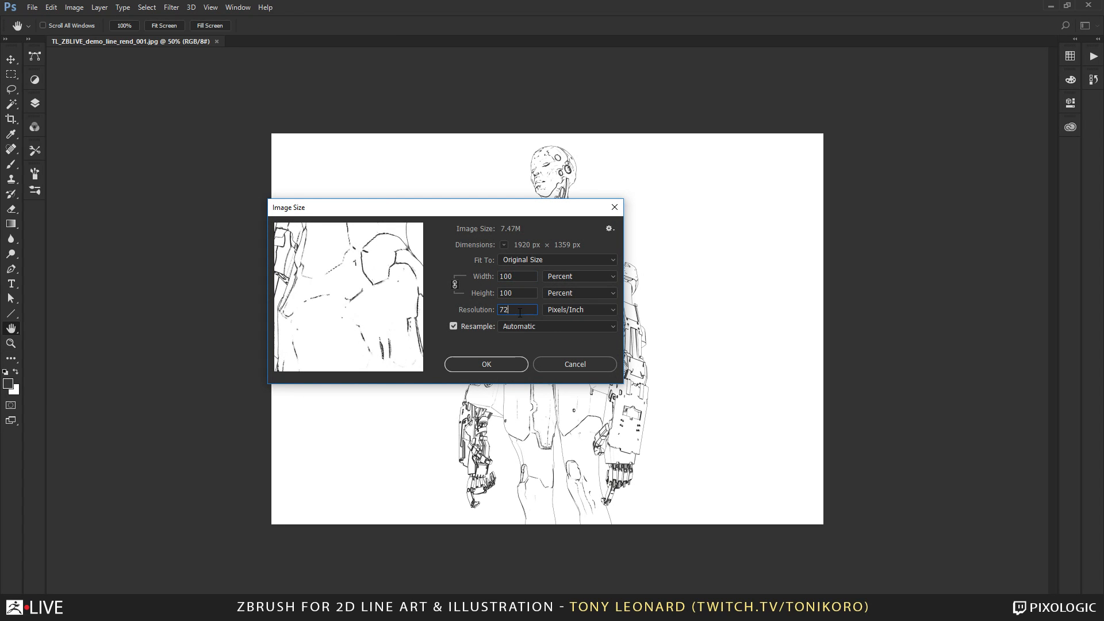
{"action": "left_click_drag", "start_coordinate": [528, 309], "coordinate": [339, 308]}
{"action": "type", "text": "300"}
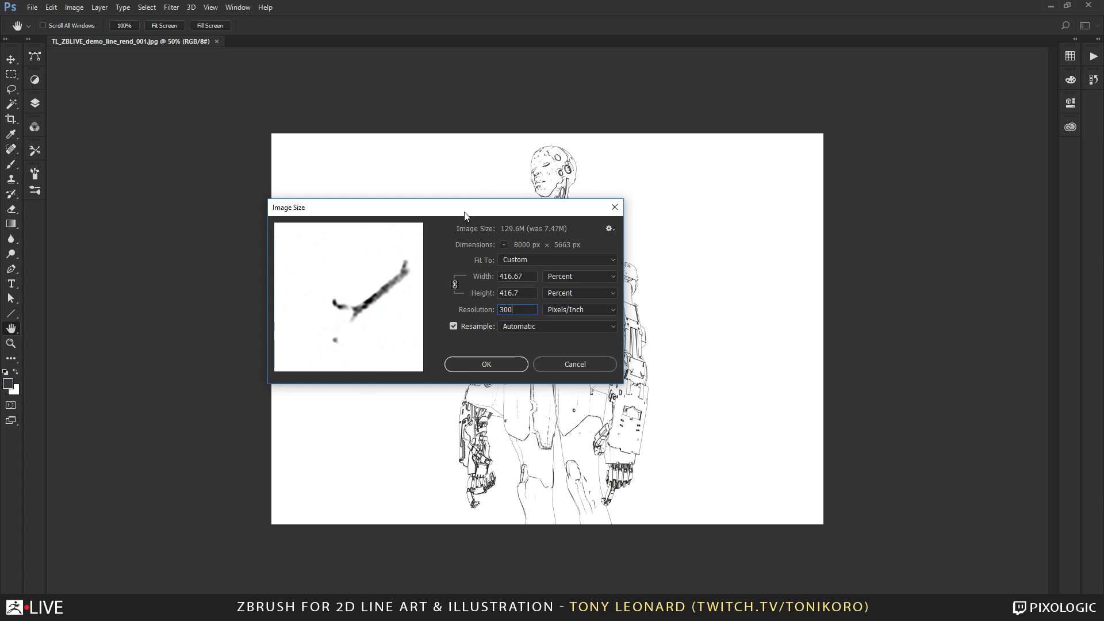
{"action": "left_click_drag", "start_coordinate": [465, 211], "coordinate": [853, 81]}
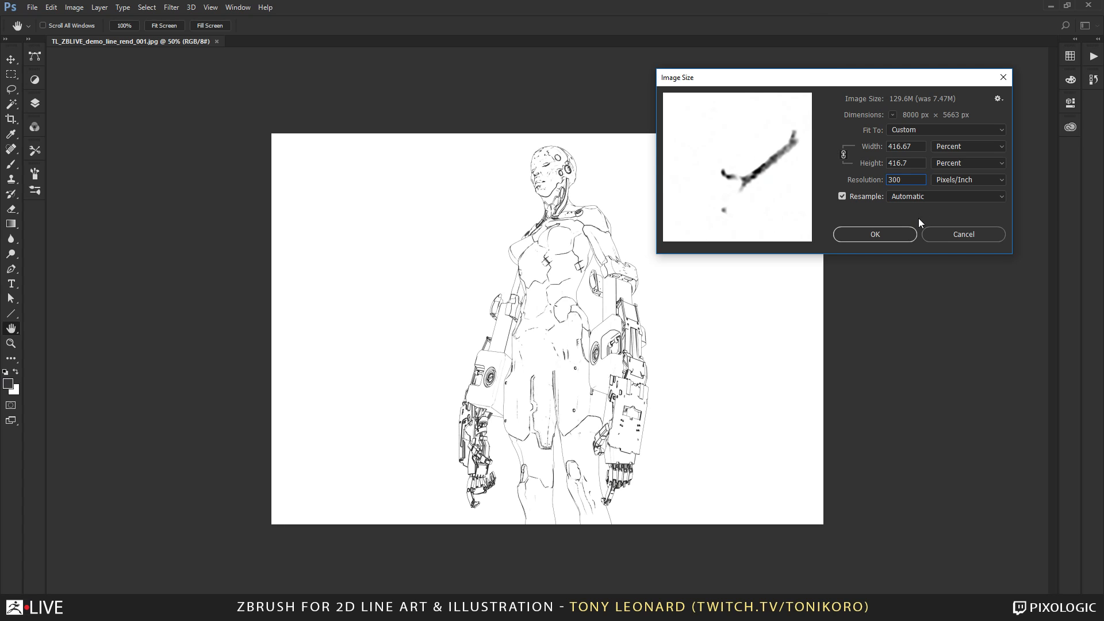
{"action": "left_click_drag", "start_coordinate": [828, 78], "coordinate": [854, 74]}
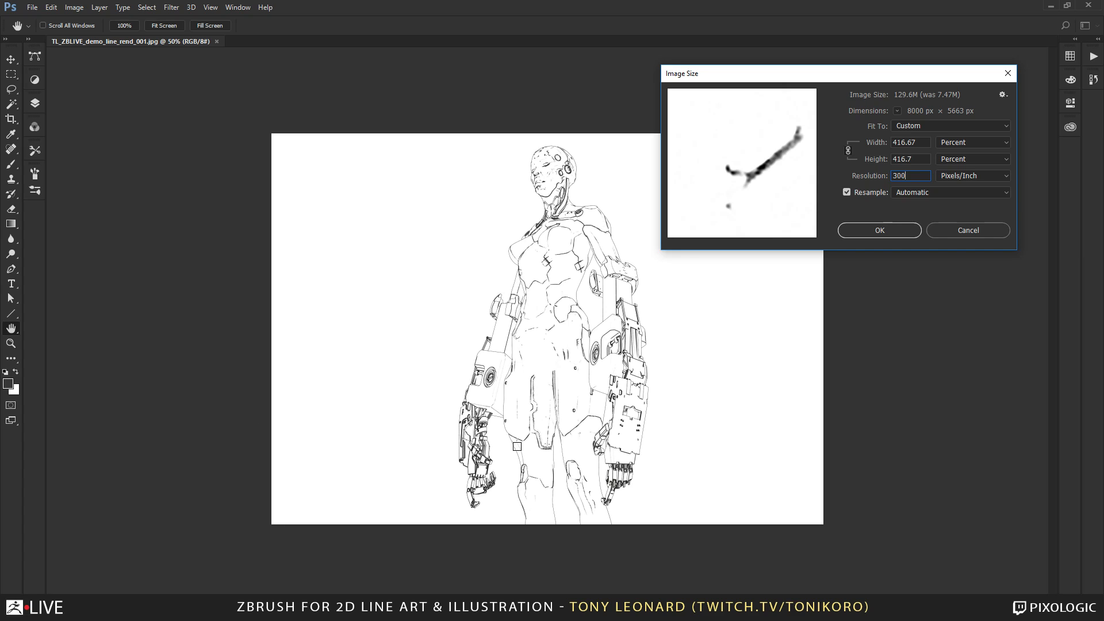
{"action": "left_click", "coordinate": [880, 230]}
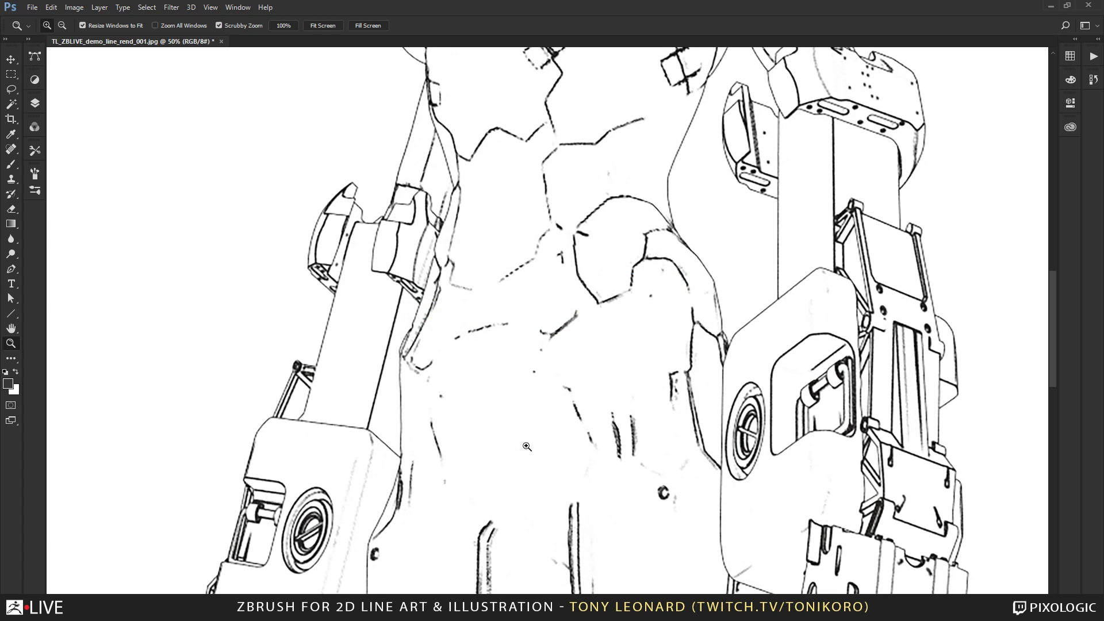
{"action": "key", "text": "ctrl+minus"}
{"action": "key", "text": "ctrl+minus"}
{"action": "key", "text": "ctrl+minus"}
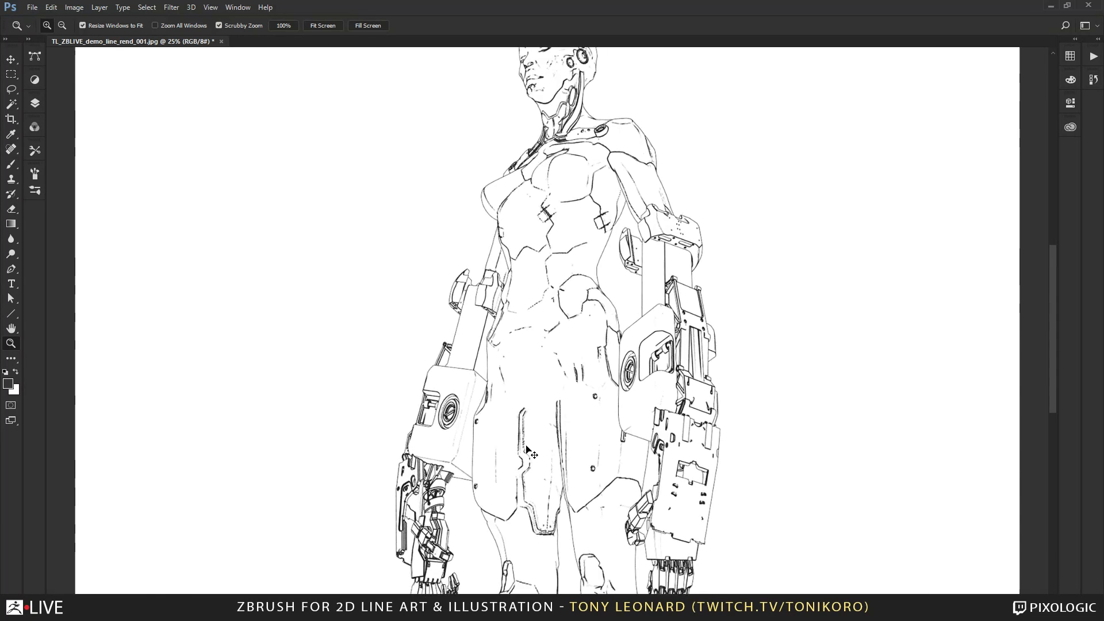
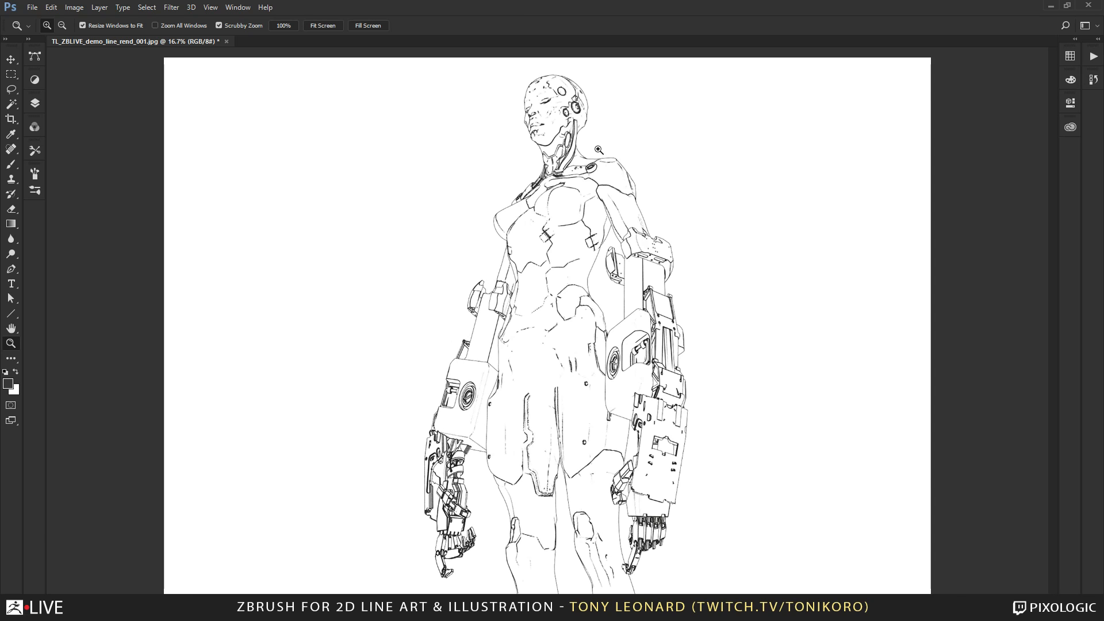
Convert the line render from RGB Color to Grayscale mode.
{"action": "left_click_drag", "start_coordinate": [594, 259], "coordinate": [598, 260]}
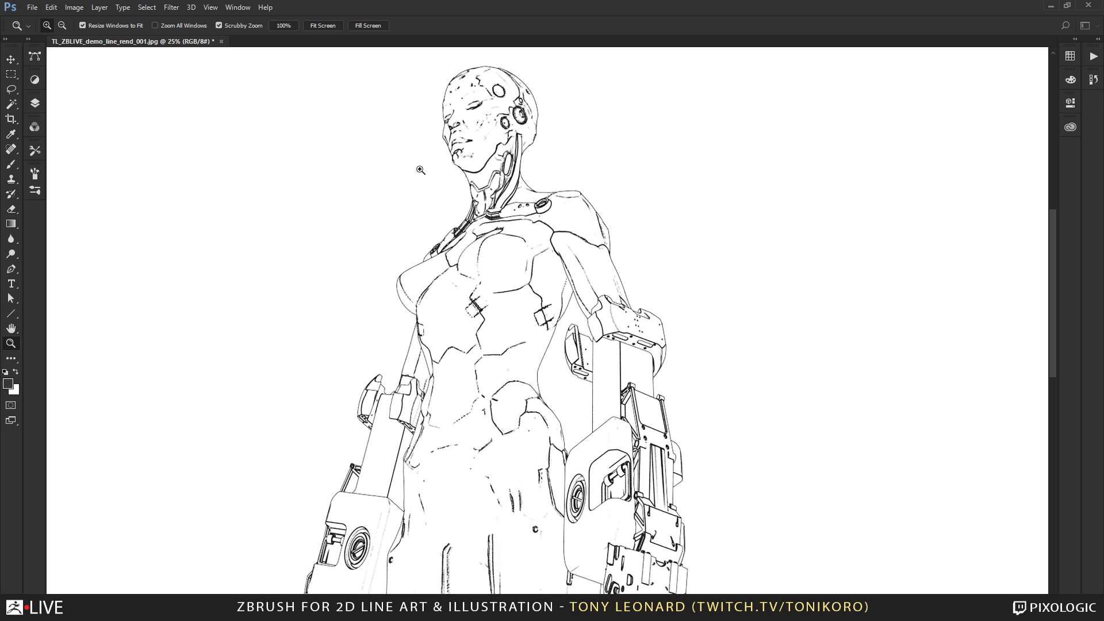
{"action": "left_click_drag", "start_coordinate": [489, 428], "coordinate": [587, 414]}
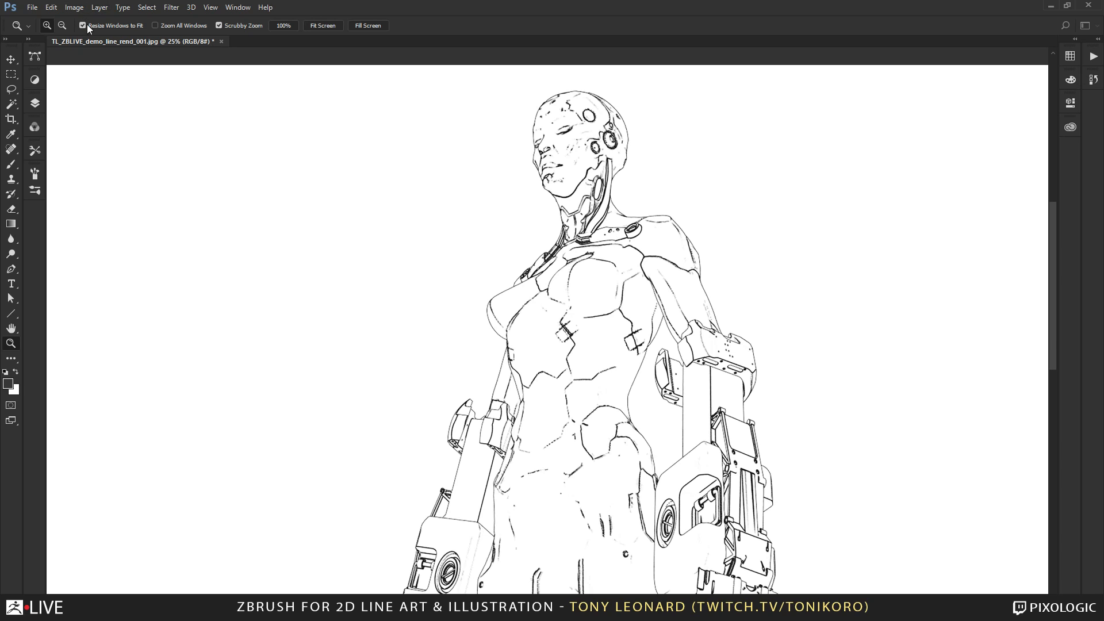
{"action": "left_click", "coordinate": [75, 9]}
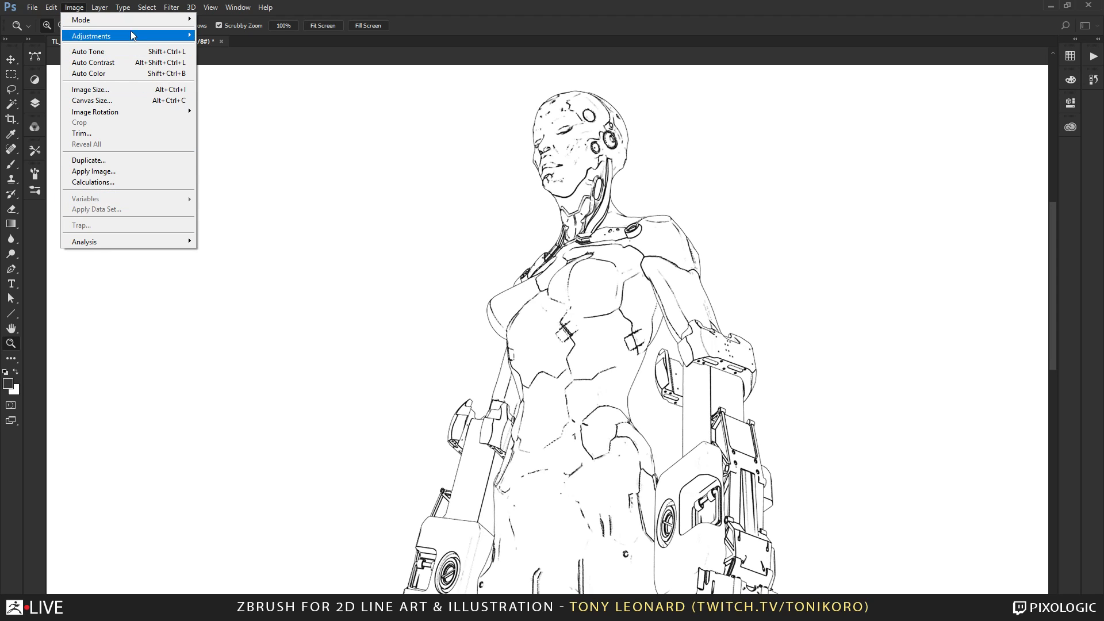
{"action": "mouse_move", "coordinate": [141, 22]}
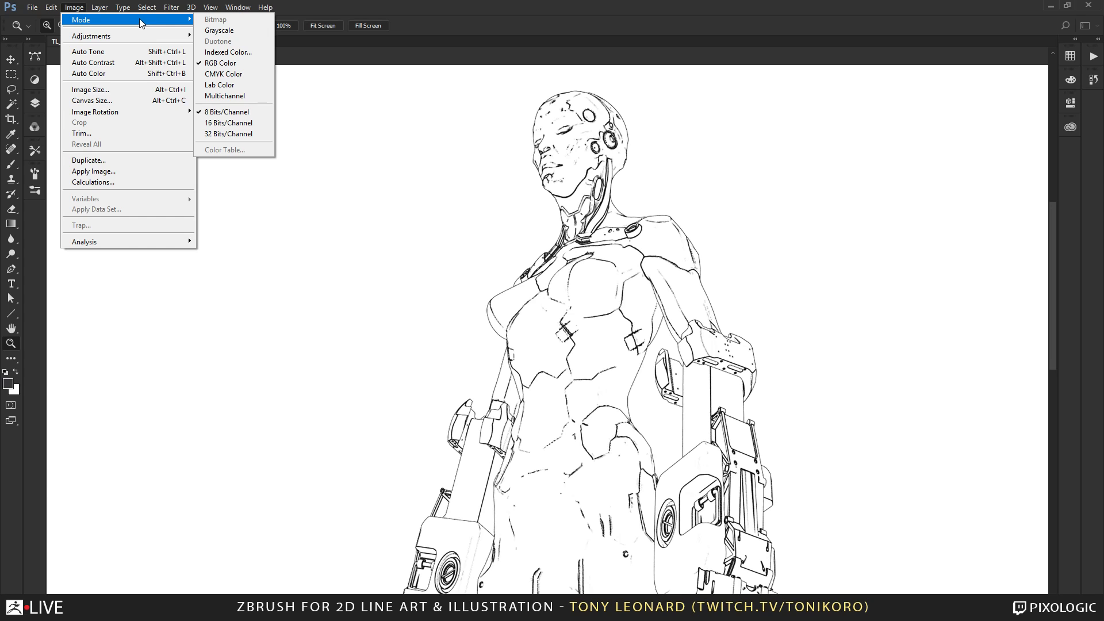
{"action": "left_click", "coordinate": [252, 35]}
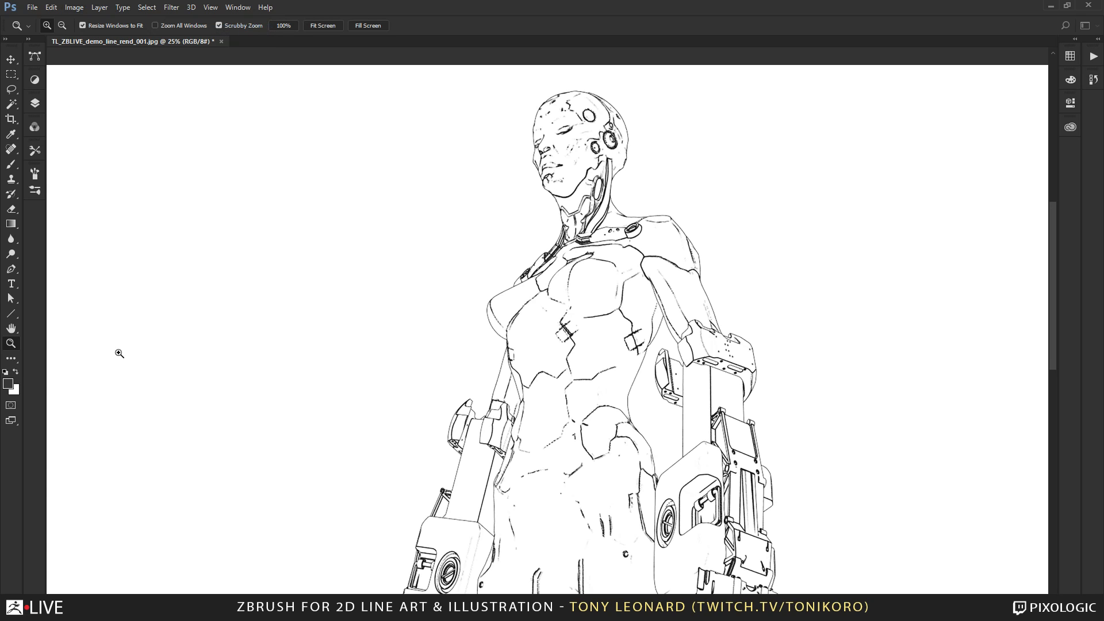
Show the image's channels and the recorded actions side by side, with the actions list enlarged to make its entries readable.
{"action": "left_click", "coordinate": [34, 126]}
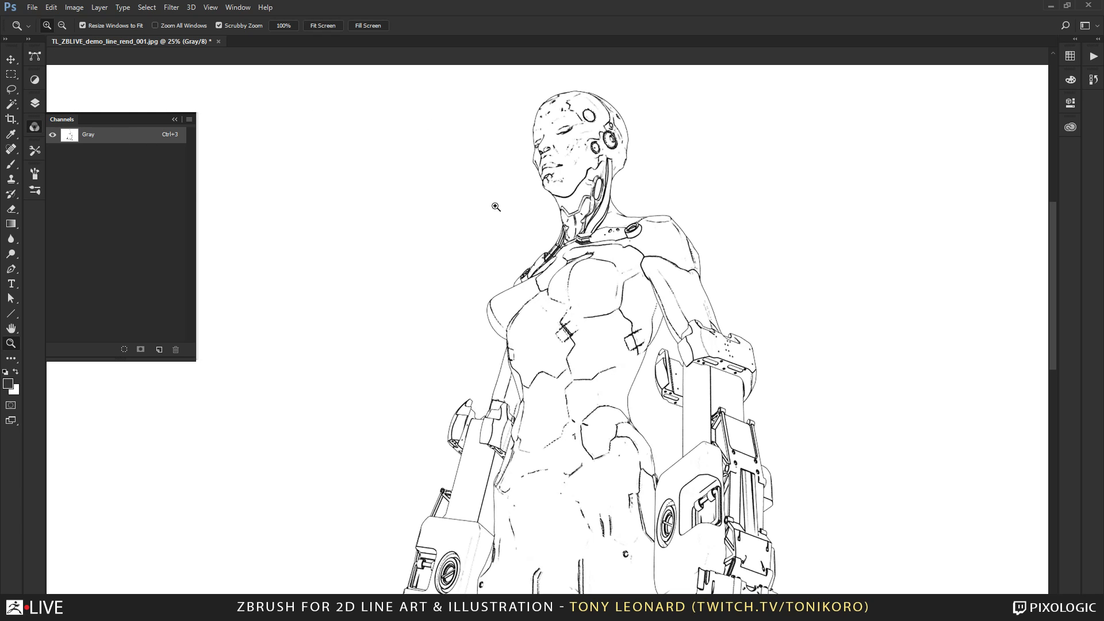
{"action": "left_click", "coordinate": [226, 7]}
{"action": "left_click", "coordinate": [249, 86]}
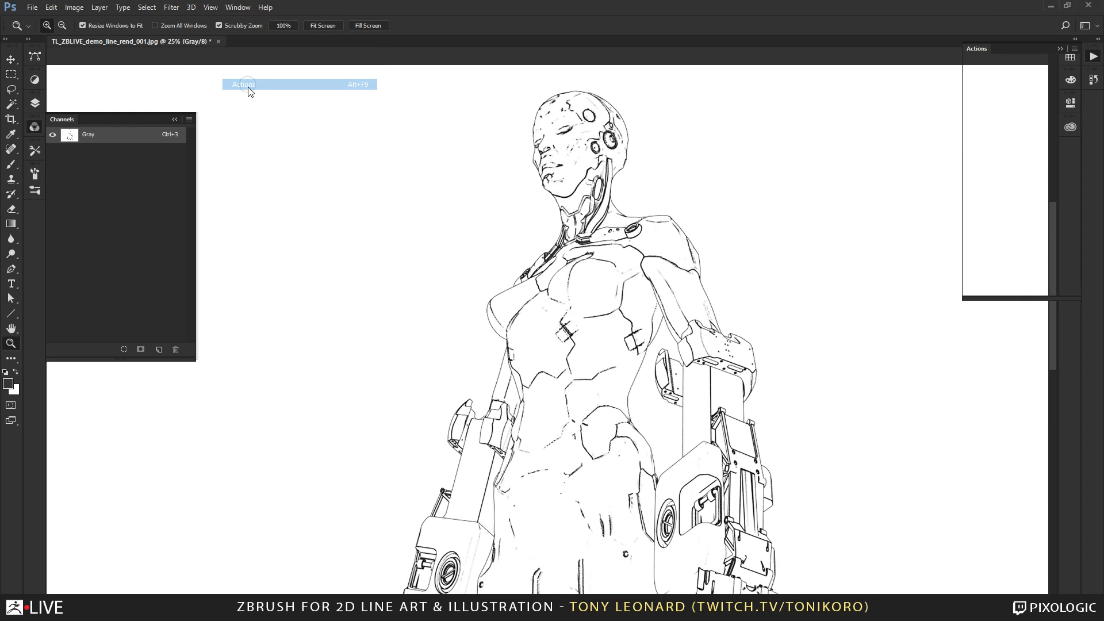
{"action": "left_click_drag", "start_coordinate": [978, 49], "coordinate": [238, 95]}
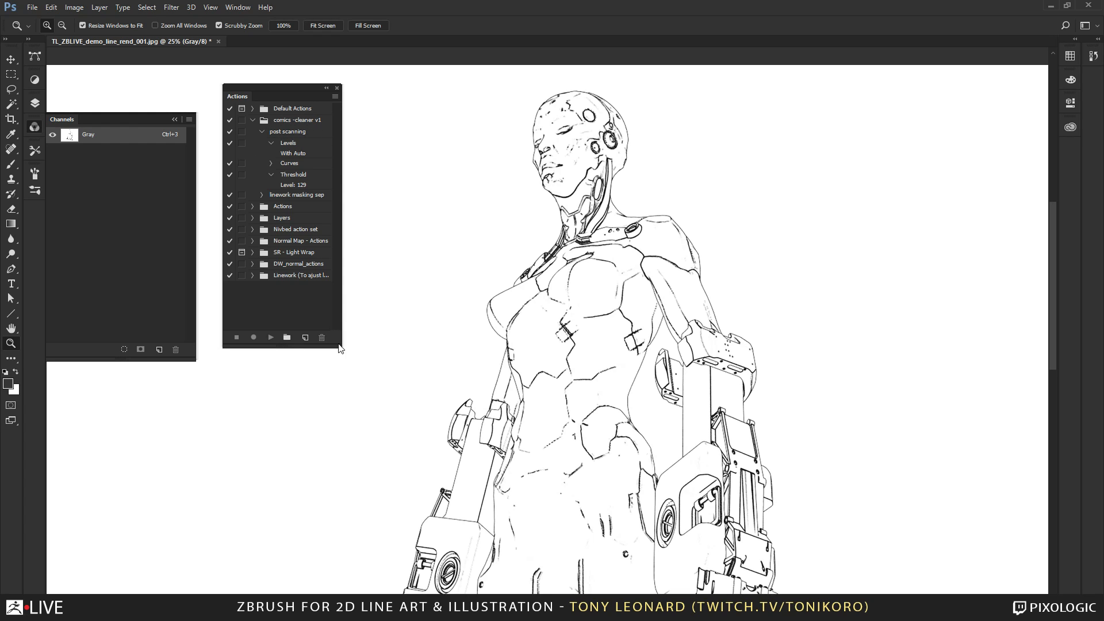
{"action": "left_click_drag", "start_coordinate": [340, 344], "coordinate": [395, 382]}
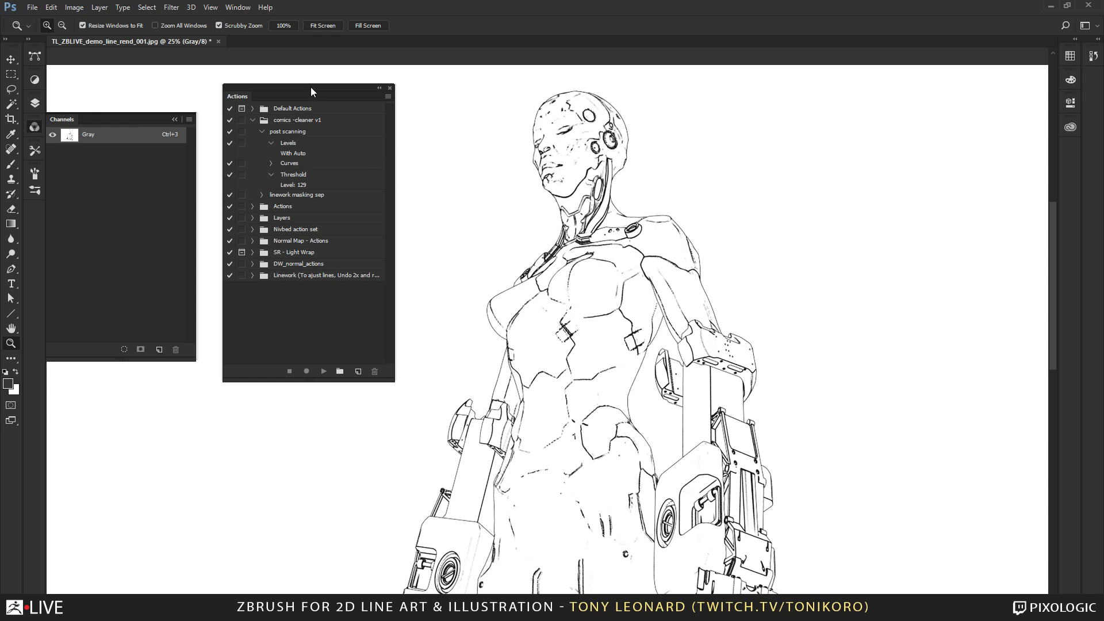
{"action": "left_click_drag", "start_coordinate": [310, 87], "coordinate": [288, 117]}
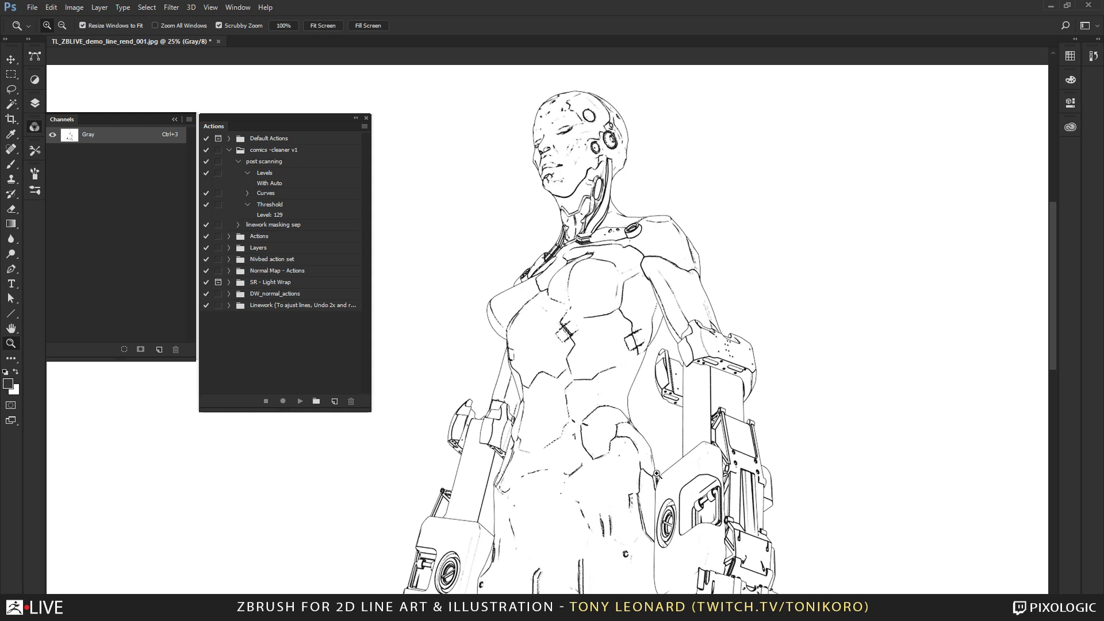
Run the post scanning action from the comics -cleaner v1 set on the line render, watching the face lines up close.
{"action": "left_click", "coordinate": [276, 163]}
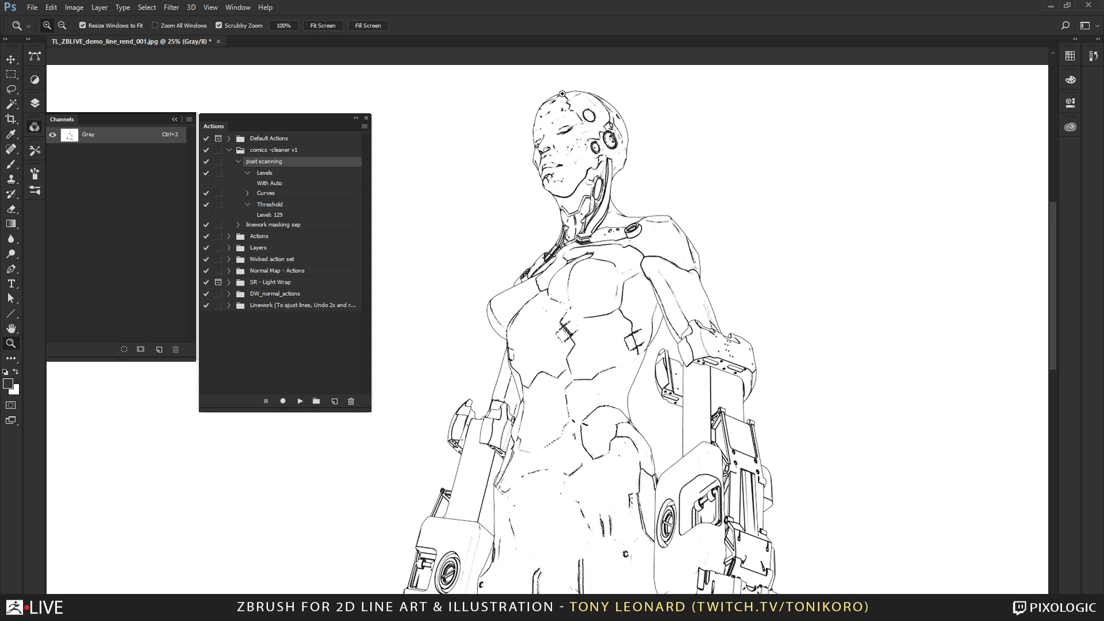
{"action": "left_click_drag", "start_coordinate": [563, 92], "coordinate": [669, 217]}
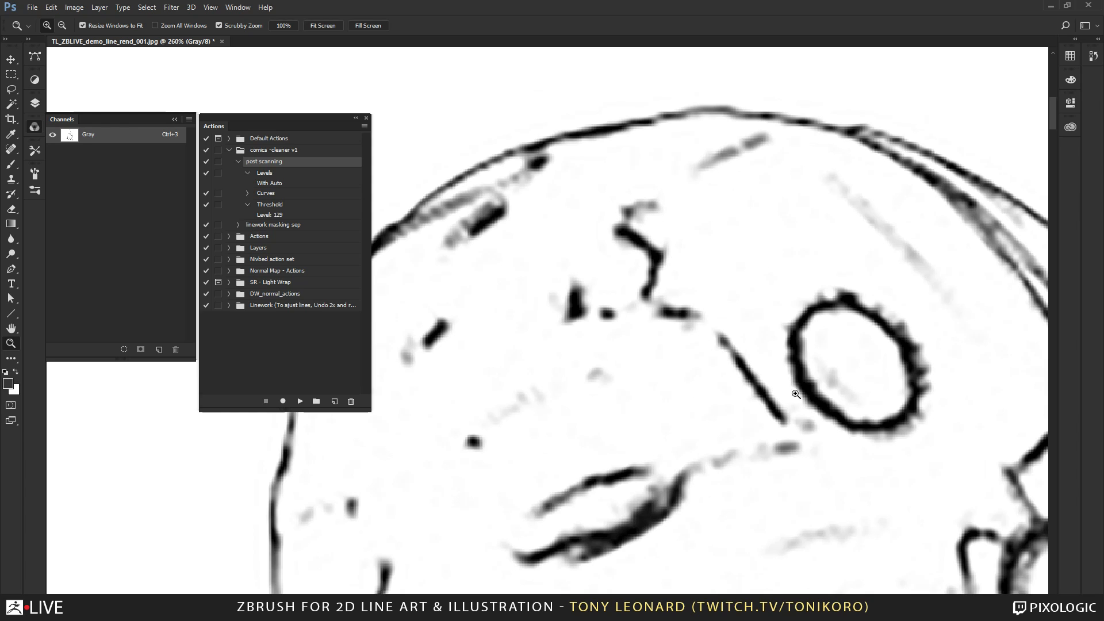
{"action": "left_click_drag", "start_coordinate": [687, 488], "coordinate": [648, 346]}
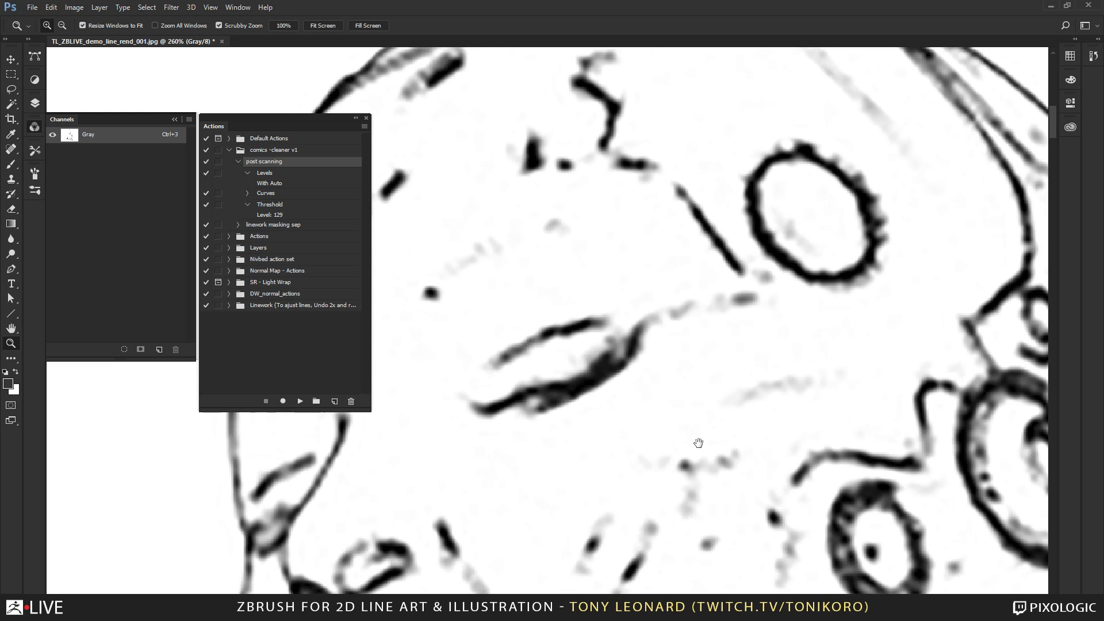
{"action": "left_click_drag", "start_coordinate": [699, 443], "coordinate": [666, 368]}
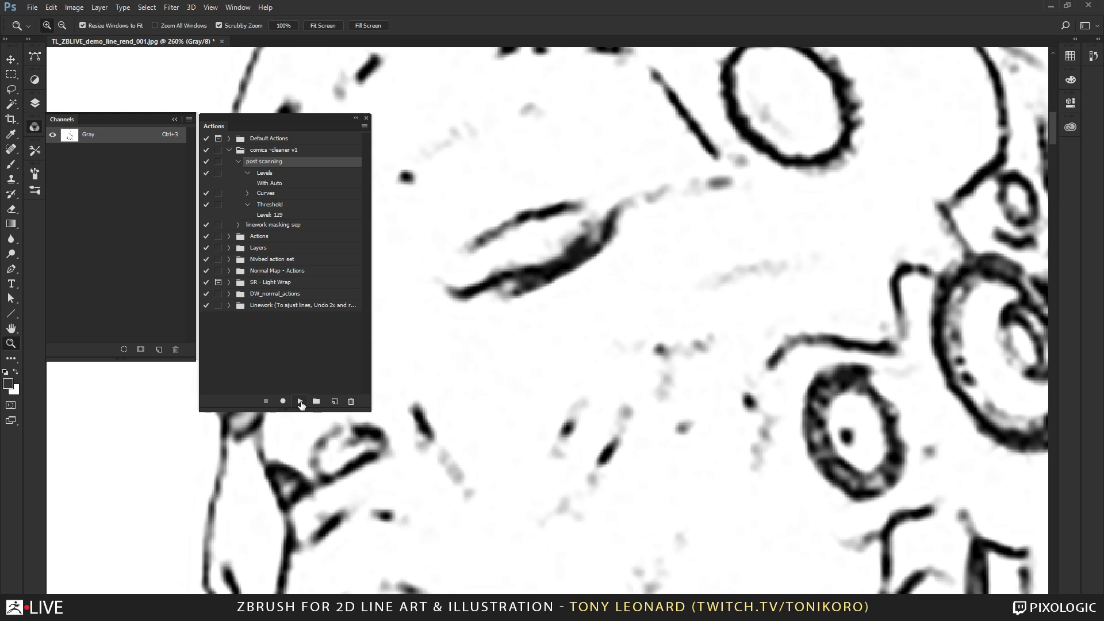
{"action": "left_click", "coordinate": [300, 401]}
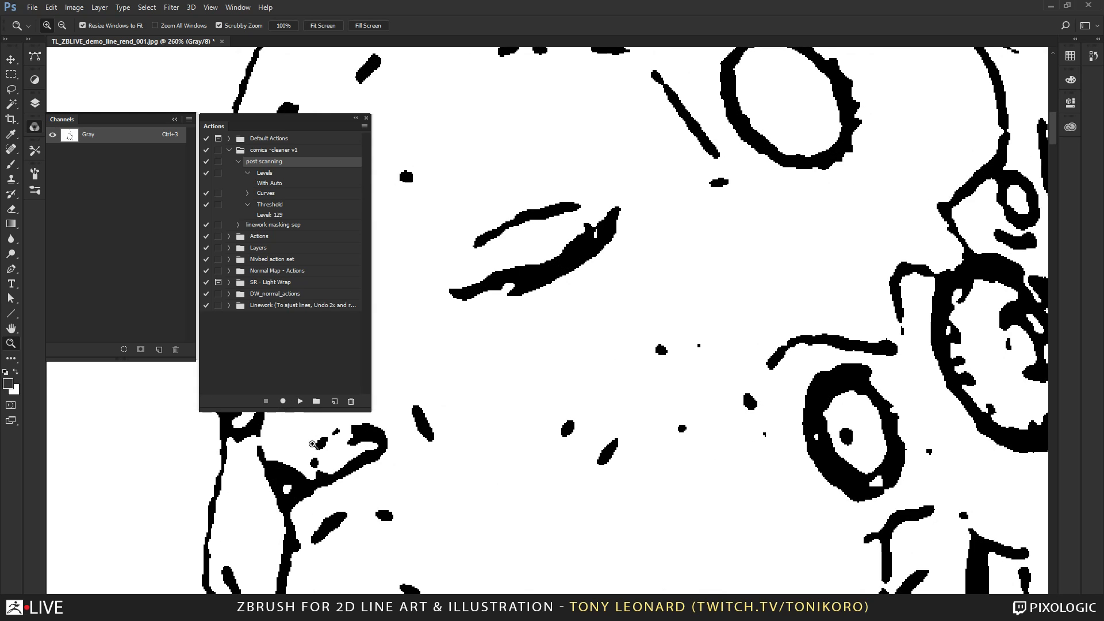
Examine the hard pixel edges of the cleaned lines around the head, then return to a view of the whole figure.
{"action": "left_click", "coordinate": [753, 354], "text": "alt"}
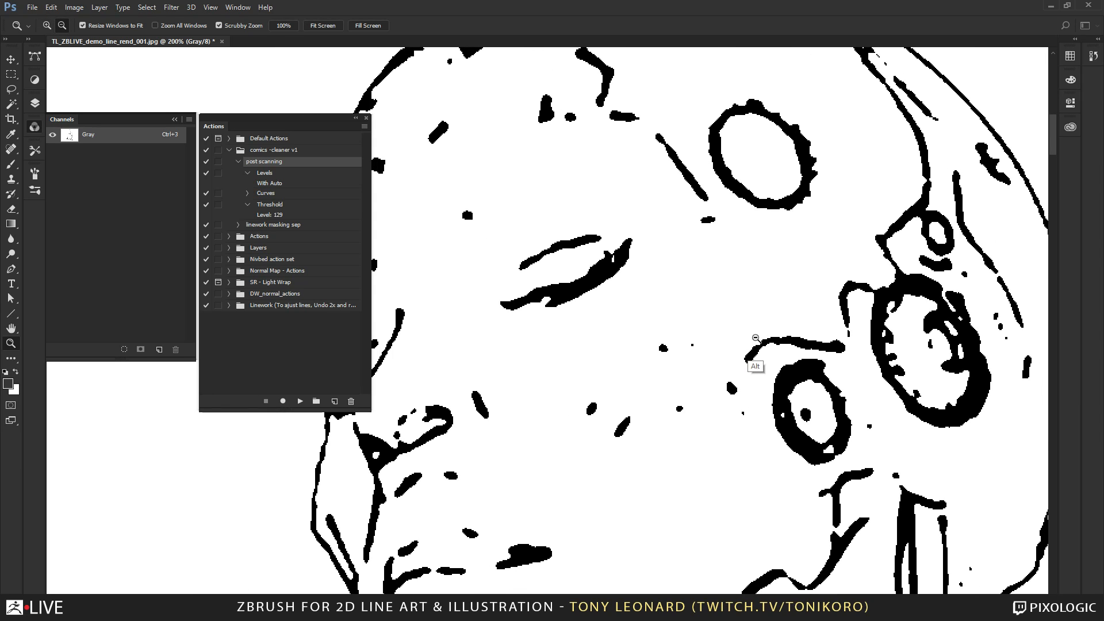
{"action": "left_click", "coordinate": [775, 403], "text": "alt"}
{"action": "left_click_drag", "start_coordinate": [778, 319], "coordinate": [843, 457]}
{"action": "left_click_drag", "start_coordinate": [756, 363], "coordinate": [564, 294]}
{"action": "left_click_drag", "start_coordinate": [684, 224], "coordinate": [681, 224]}
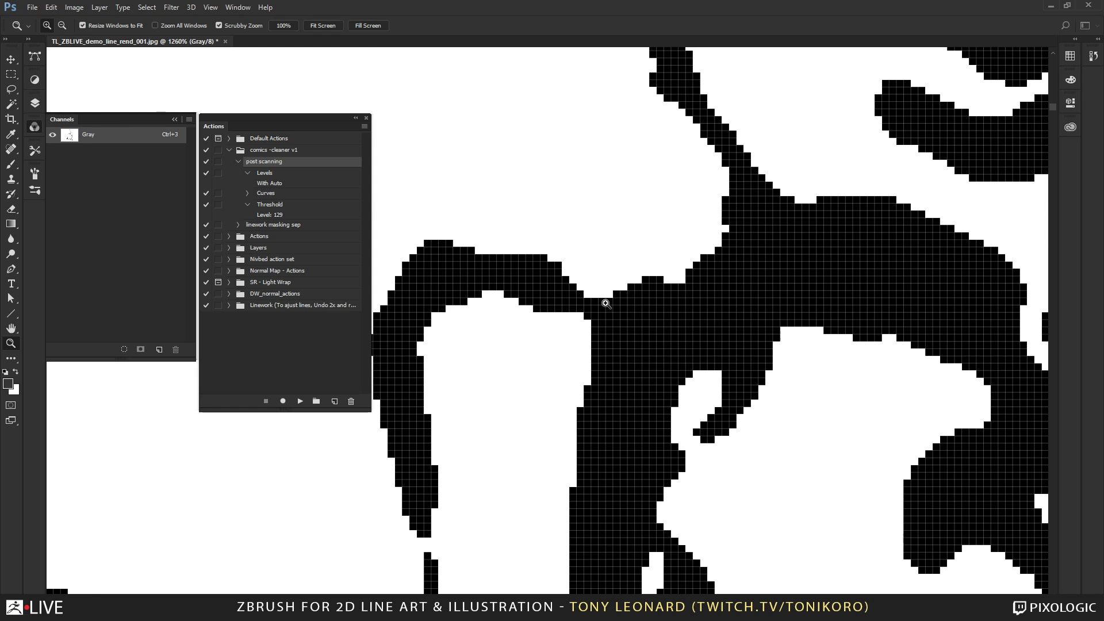
{"action": "left_click", "coordinate": [630, 365], "text": "alt"}
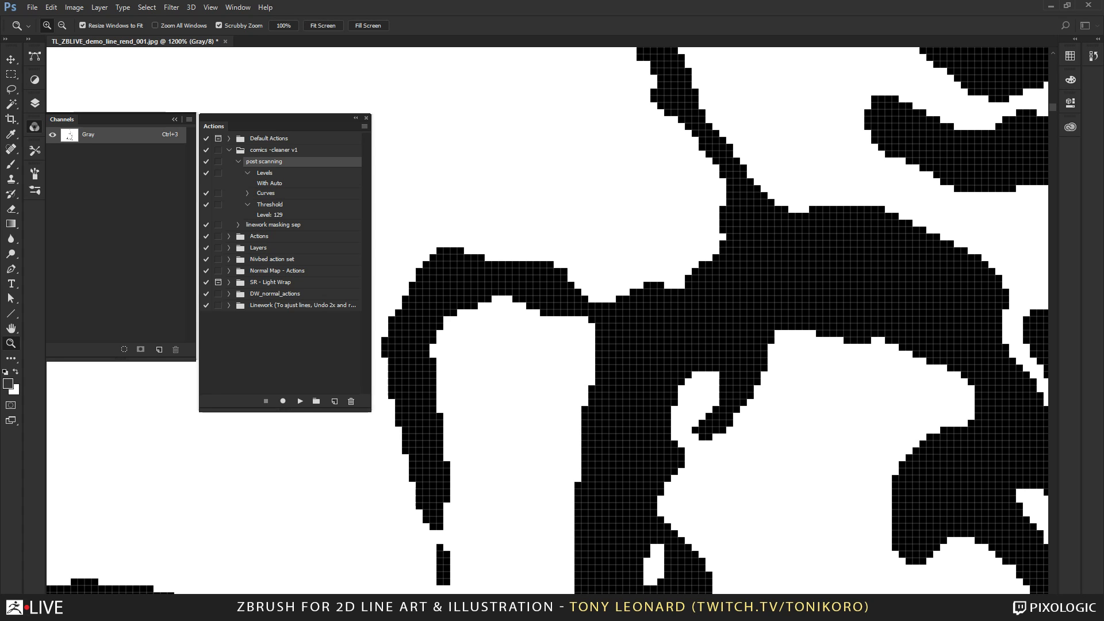
{"action": "key", "text": "ctrl+Tab"}
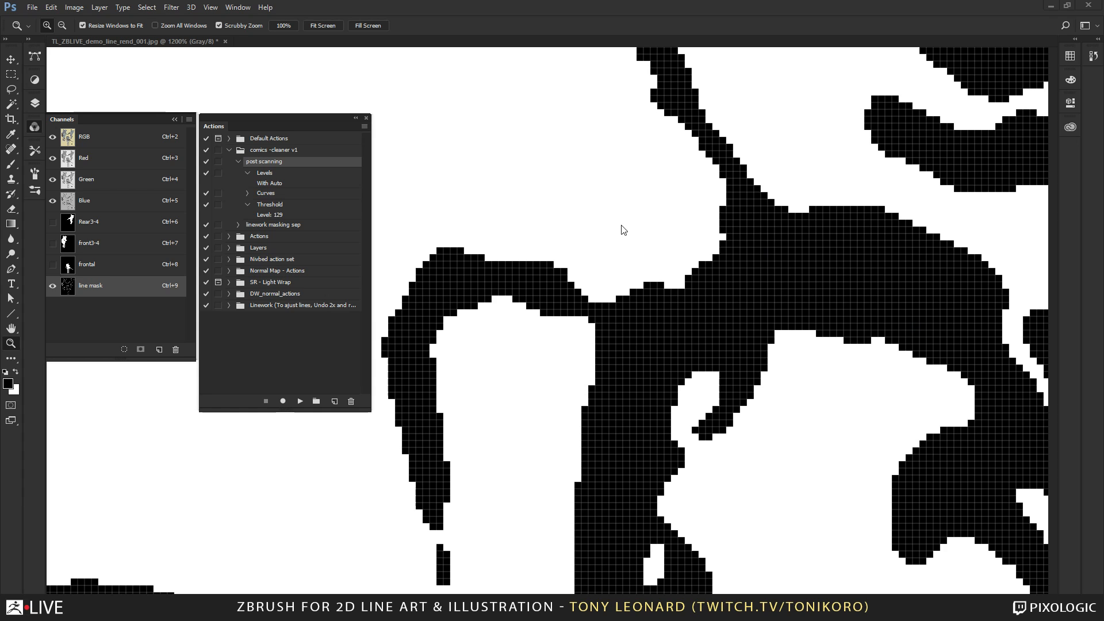
{"action": "key", "text": "ctrl+Tab"}
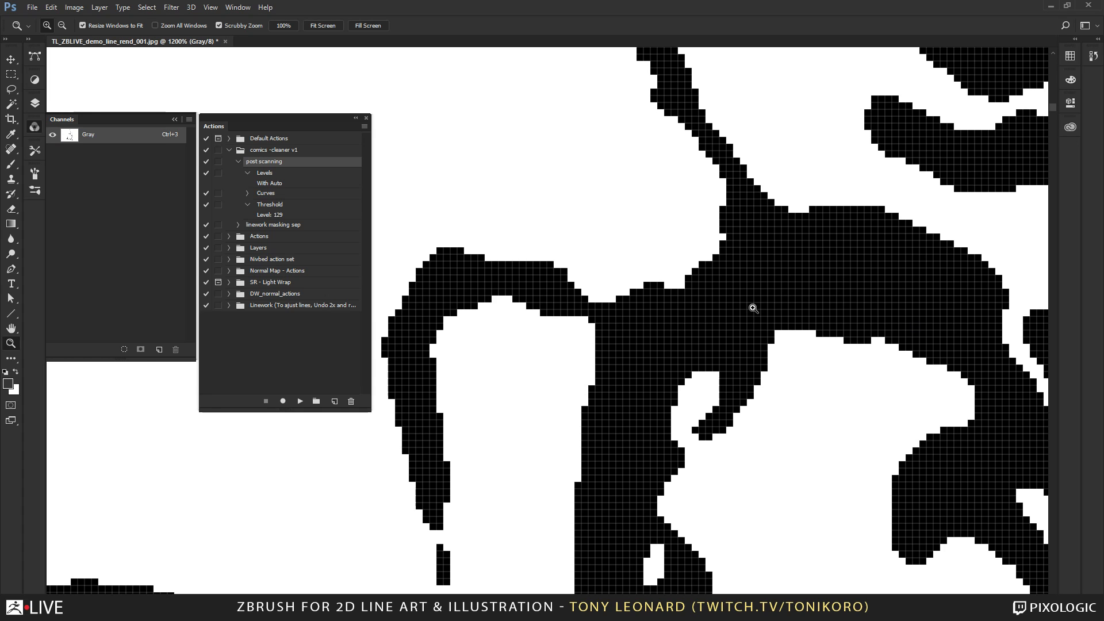
{"action": "left_click", "coordinate": [770, 316], "text": "alt"}
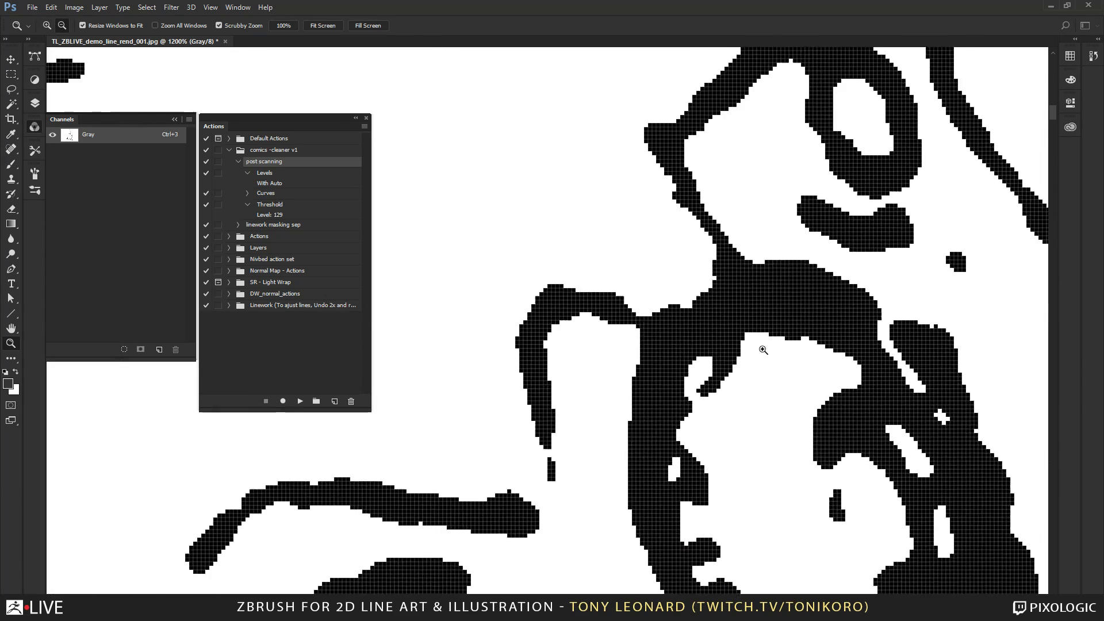
{"action": "left_click", "coordinate": [747, 324]}
{"action": "left_click", "coordinate": [746, 356], "text": "alt"}
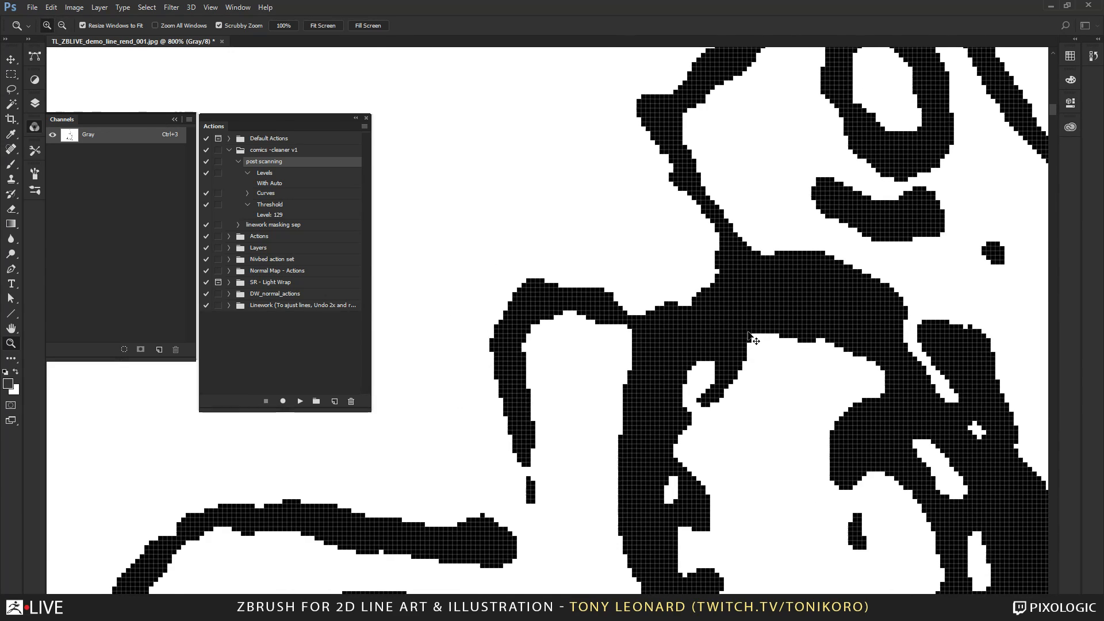
{"action": "key", "text": "ctrl+0"}
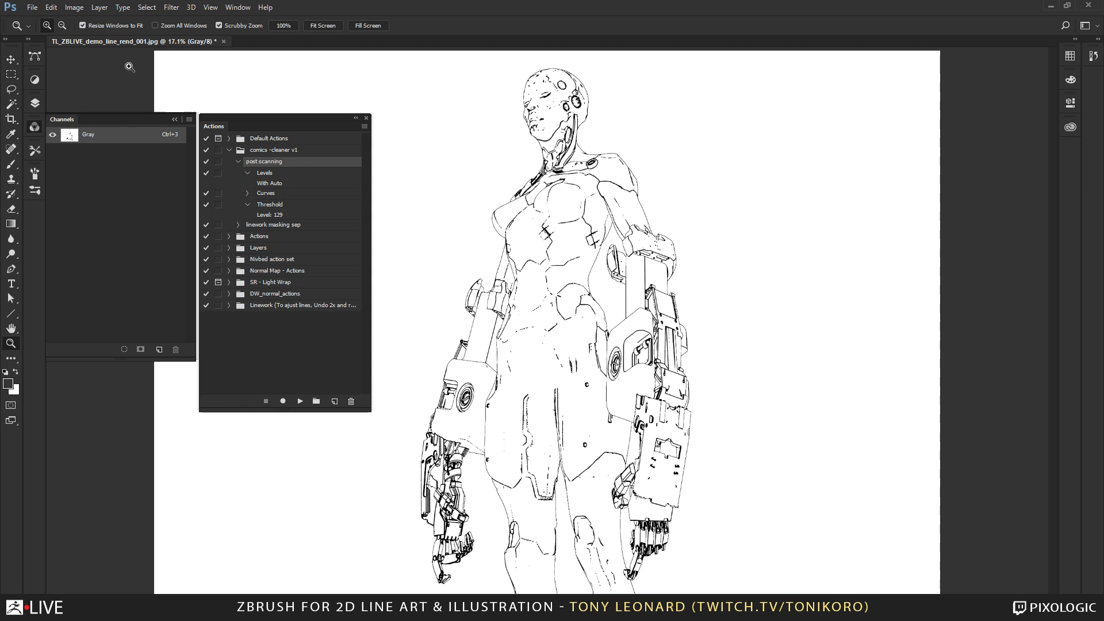
{"action": "left_click", "coordinate": [73, 7]}
{"action": "mouse_move", "coordinate": [88, 19]}
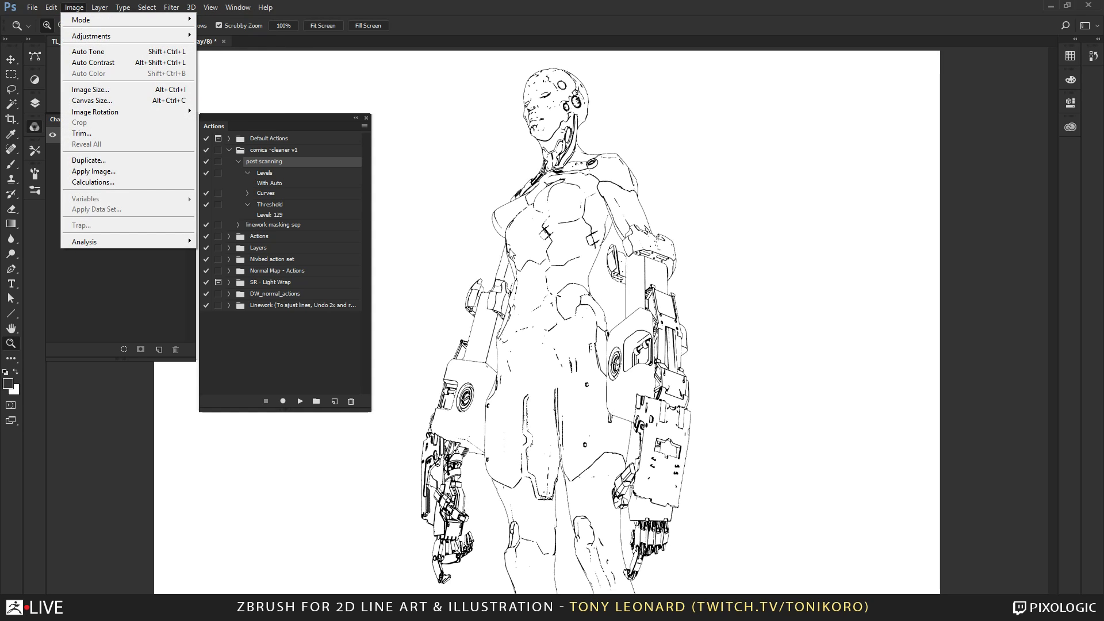
{"action": "left_click", "coordinate": [518, 9]}
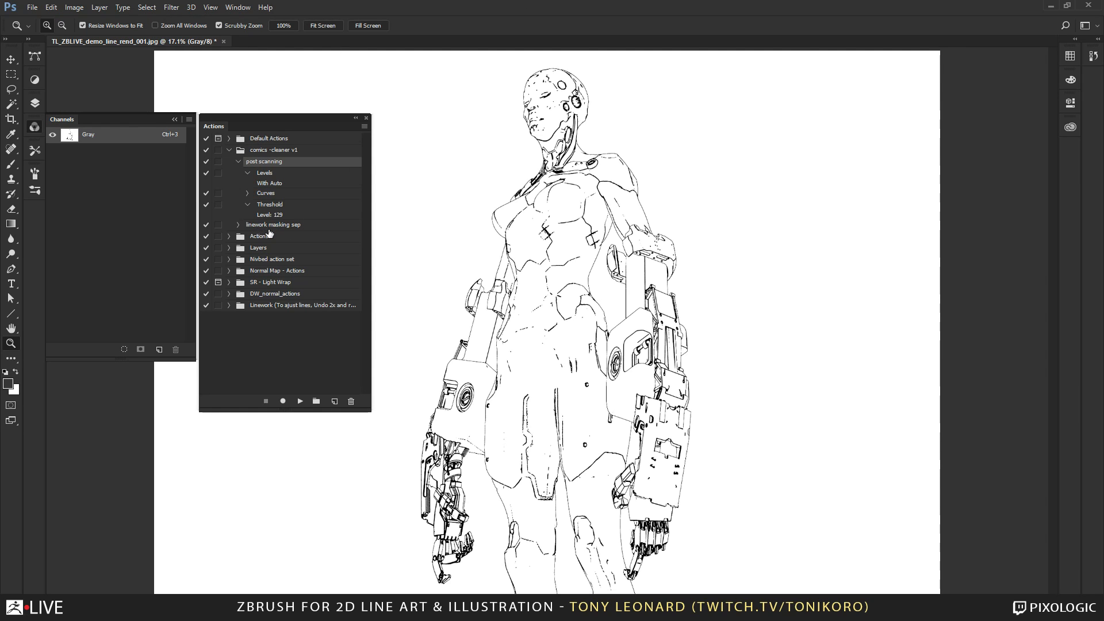
Expand the linework masking sep action to show all its commands and run it to separate the line art from the background.
{"action": "left_click", "coordinate": [288, 226]}
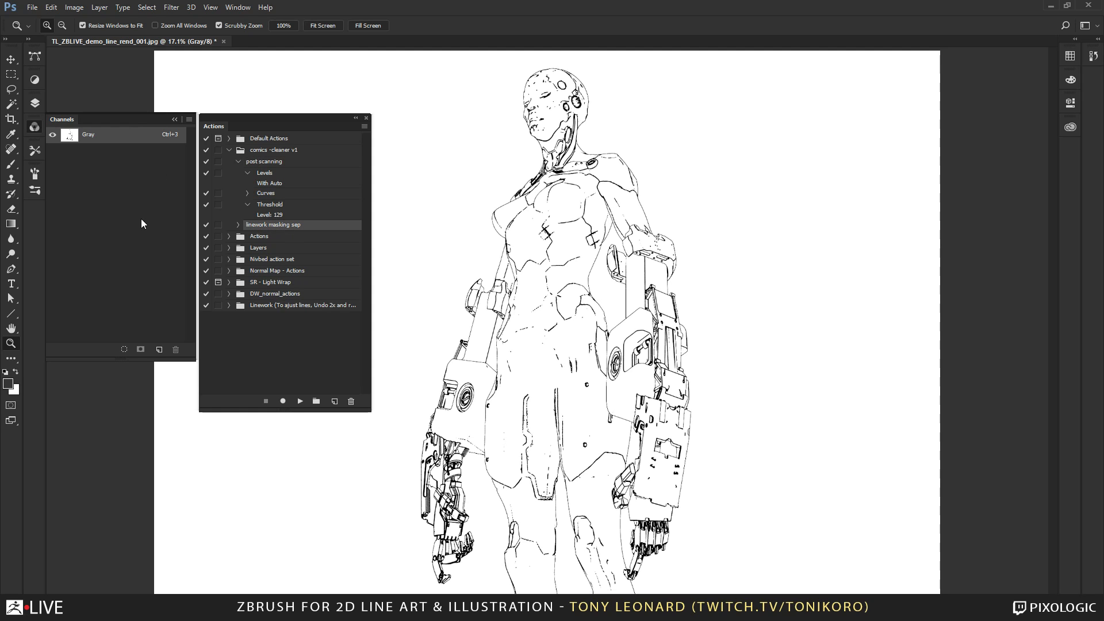
{"action": "left_click", "coordinate": [239, 226]}
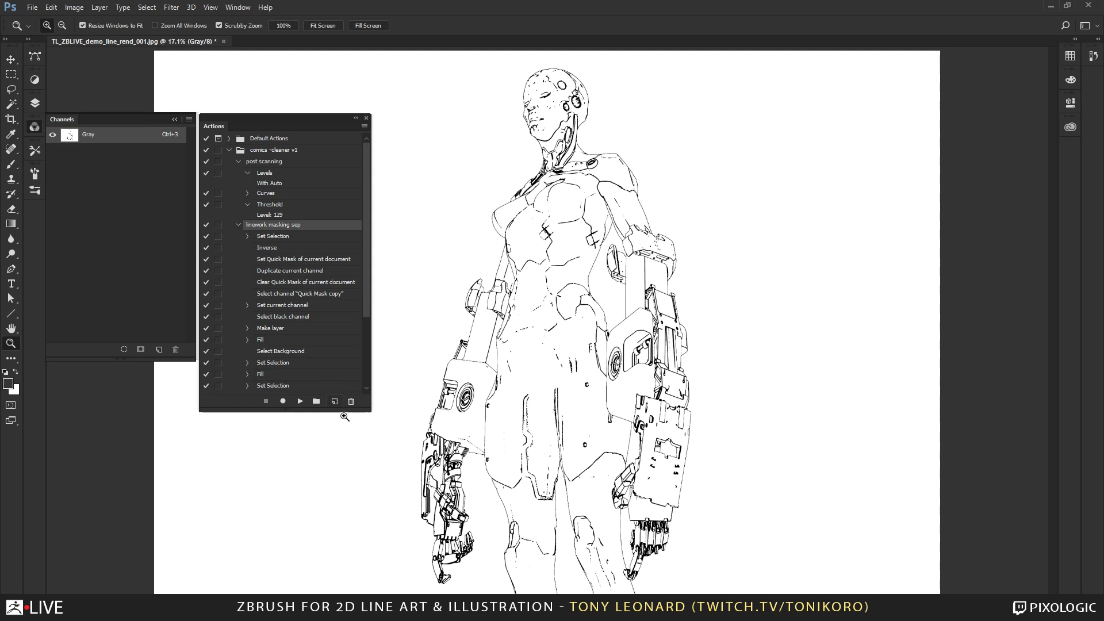
{"action": "left_click_drag", "start_coordinate": [365, 407], "coordinate": [376, 517]}
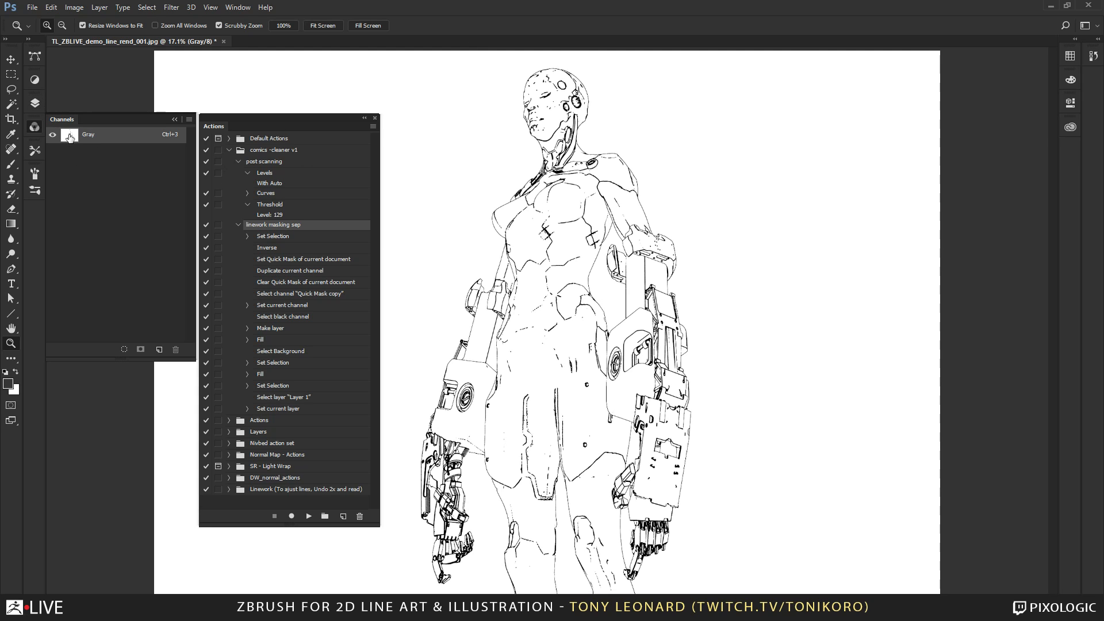
{"action": "mouse_move", "coordinate": [69, 137]}
{"action": "left_mouse_down"}
{"action": "mouse_move", "coordinate": [72, 251]}
{"action": "mouse_move", "coordinate": [98, 334]}
{"action": "mouse_move", "coordinate": [129, 340]}
{"action": "mouse_move", "coordinate": [124, 349]}
{"action": "left_mouse_up"}
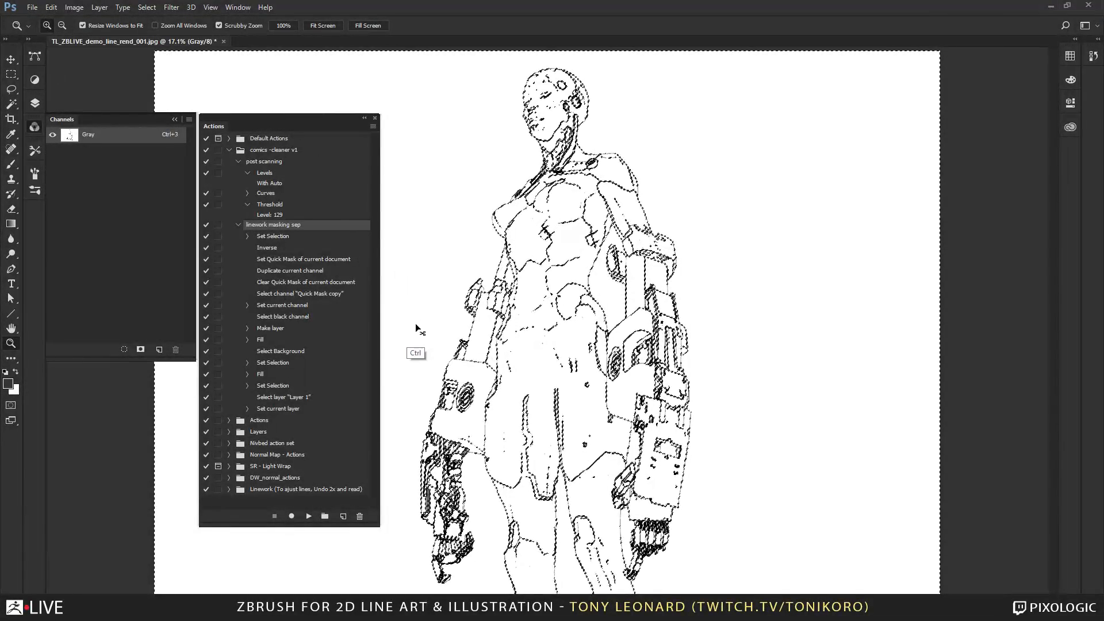
{"action": "key", "text": "ctrl+d"}
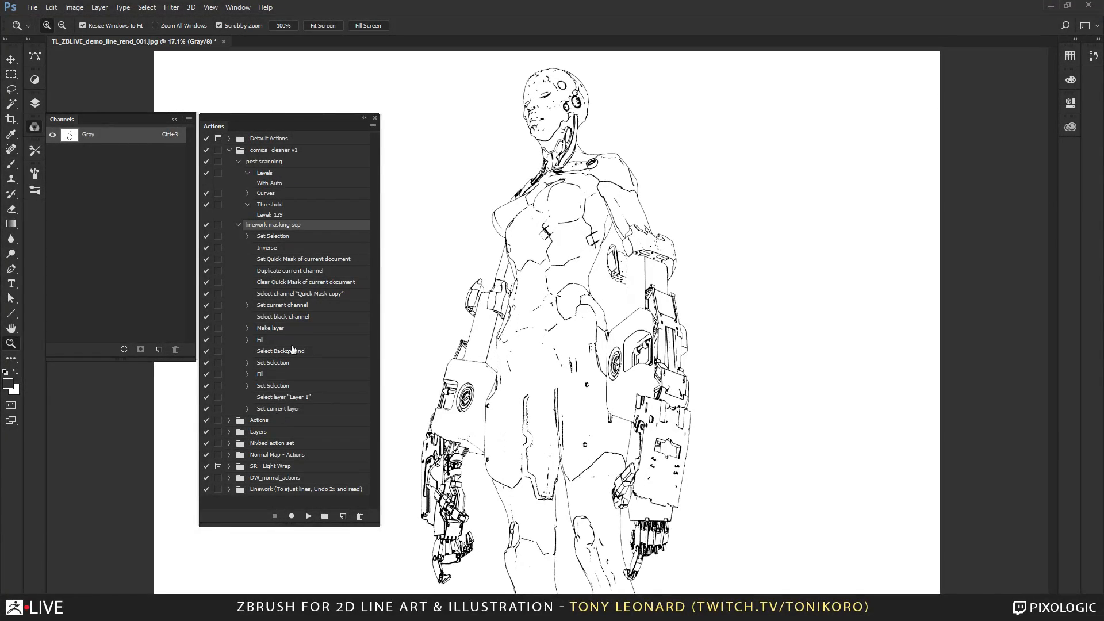
{"action": "left_click", "coordinate": [309, 515]}
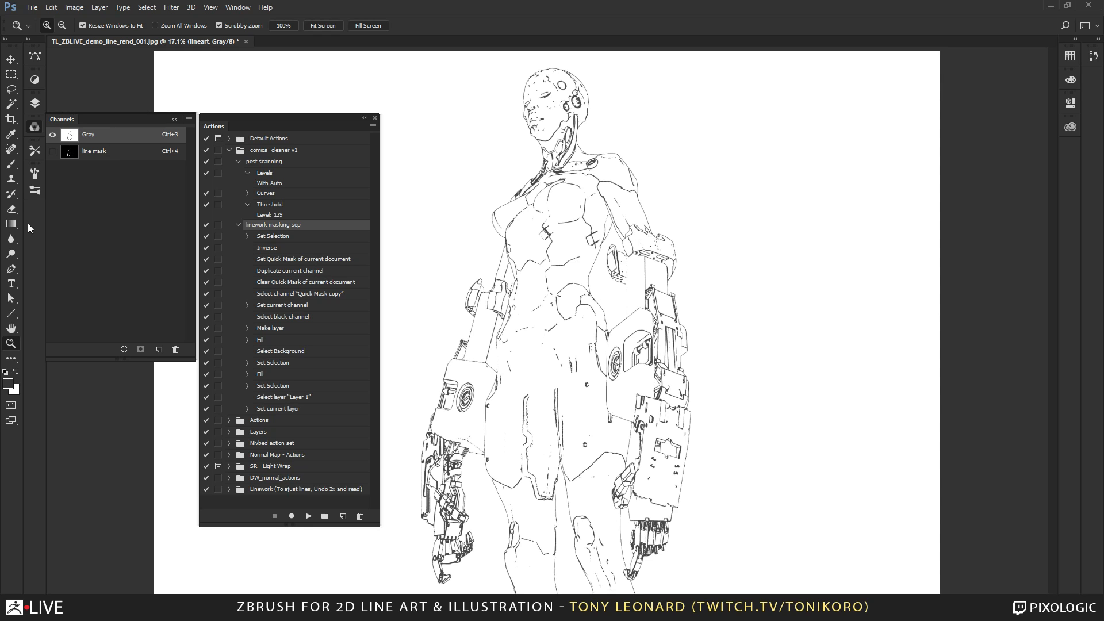
Inspect the line mask channel as an overlay and check the lineart and Background layers, then hide the mask overlay again.
{"action": "left_click", "coordinate": [52, 151]}
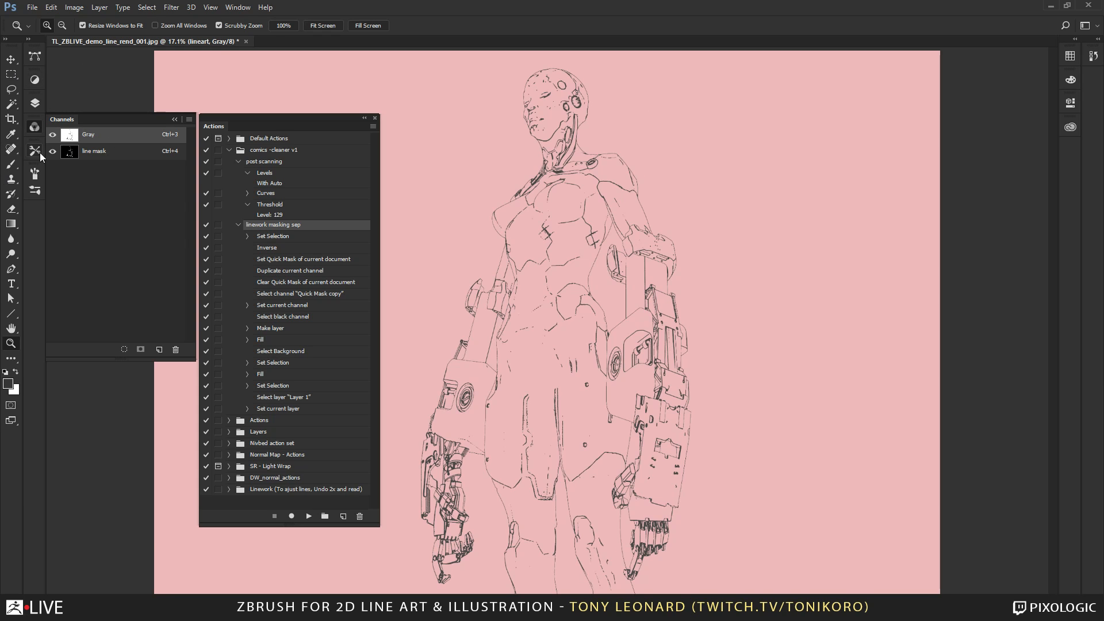
{"action": "left_click", "coordinate": [35, 103]}
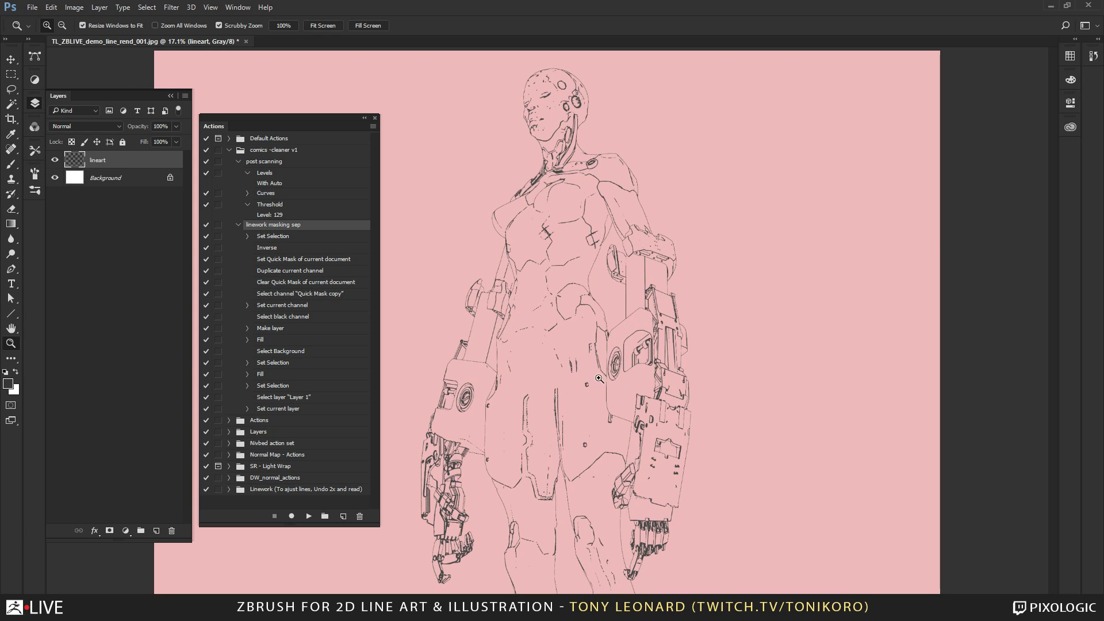
{"action": "left_click", "coordinate": [35, 126]}
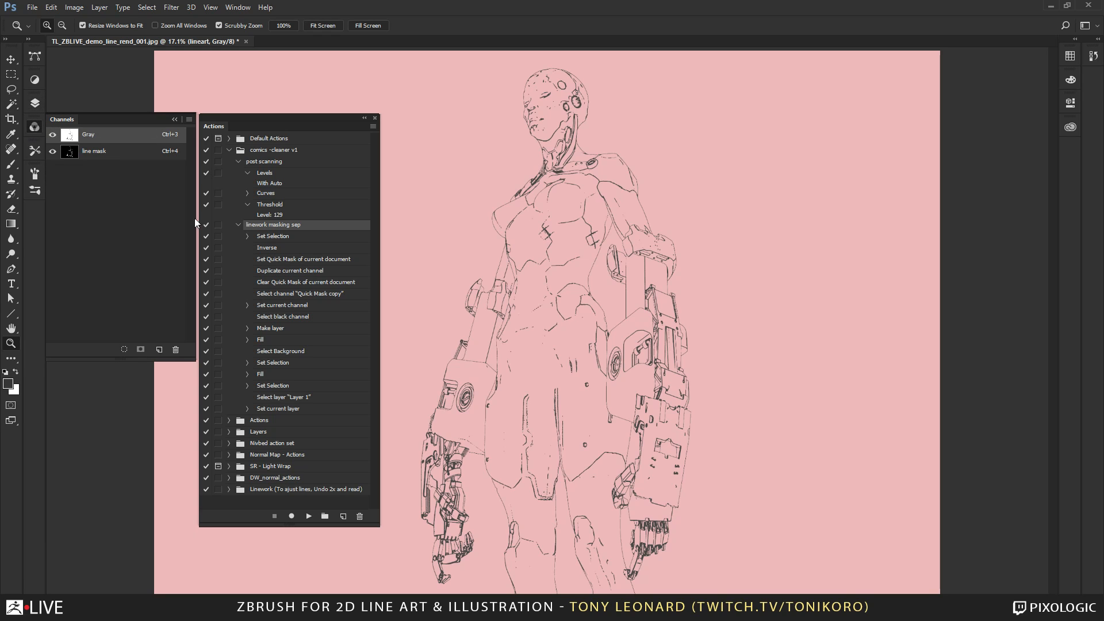
{"action": "left_click", "coordinate": [53, 152]}
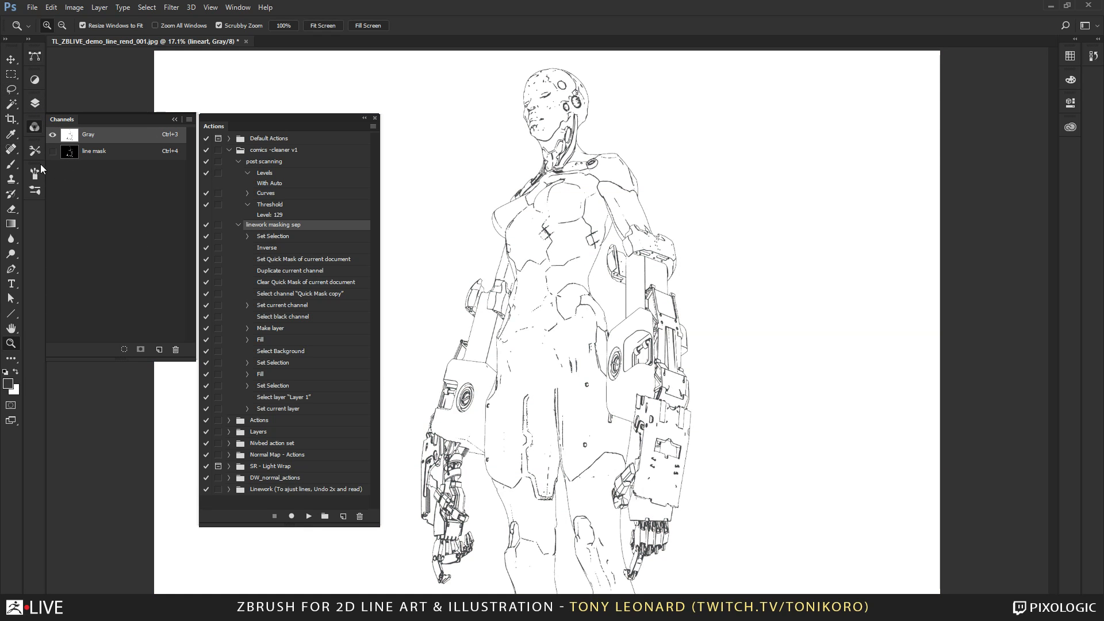
Add a new layer above the Background and place it inside a new group beneath the lineart layer.
{"action": "left_click", "coordinate": [35, 103]}
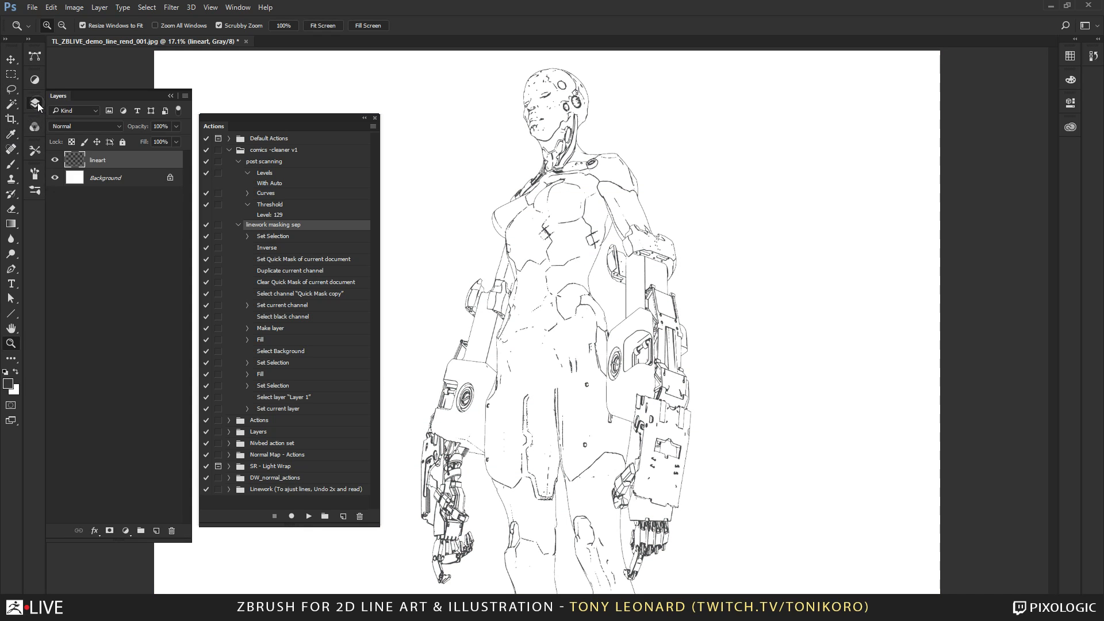
{"action": "left_click", "coordinate": [112, 179]}
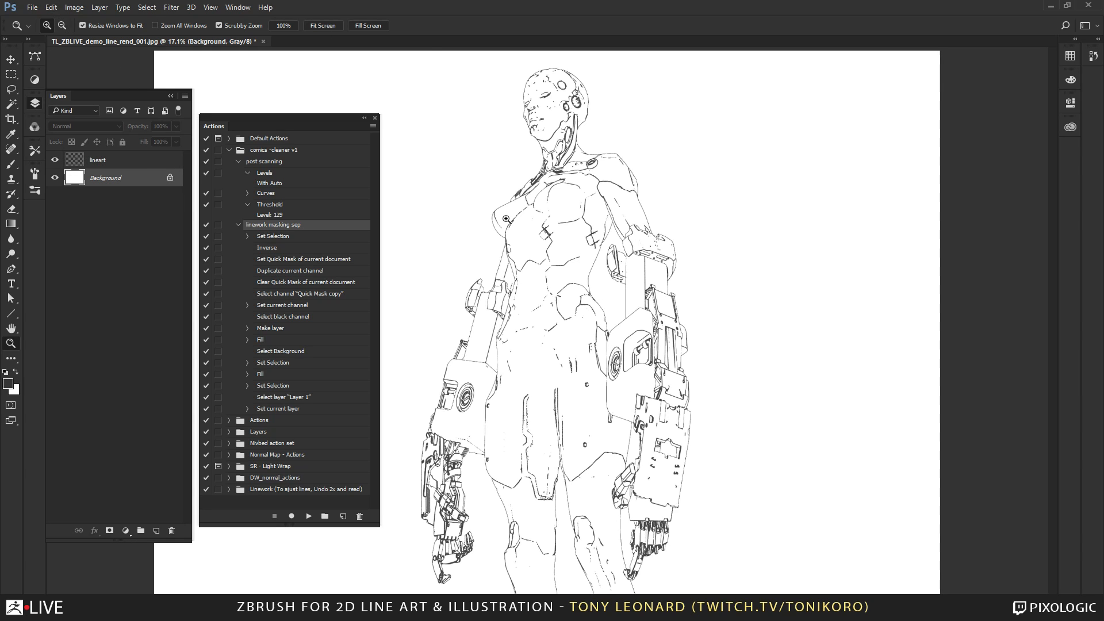
{"action": "left_click", "coordinate": [157, 531]}
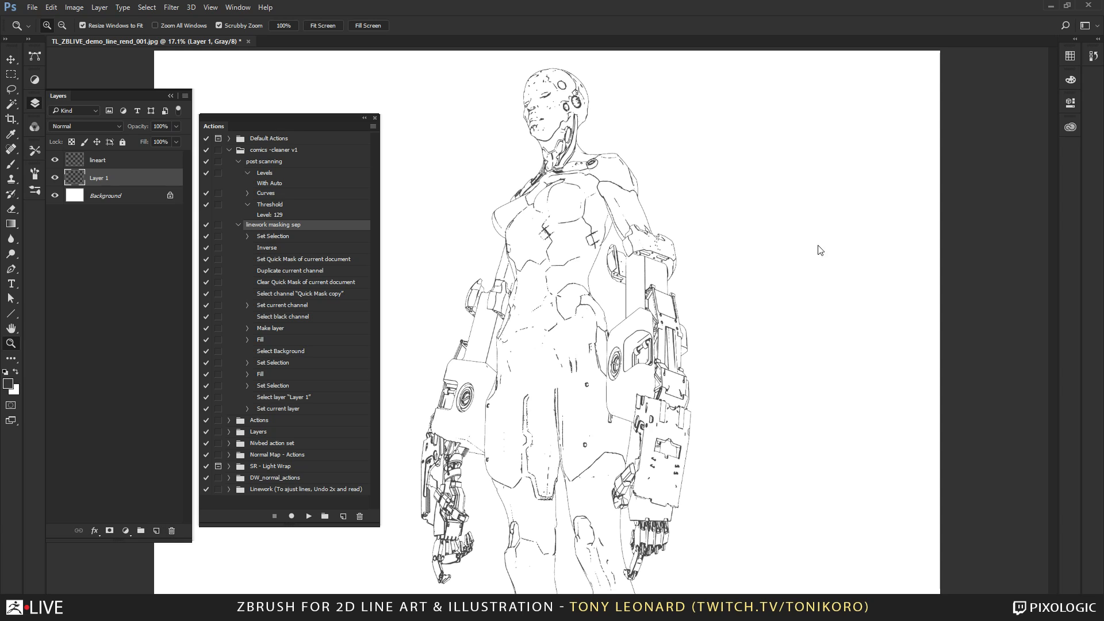
{"action": "left_click", "coordinate": [140, 530]}
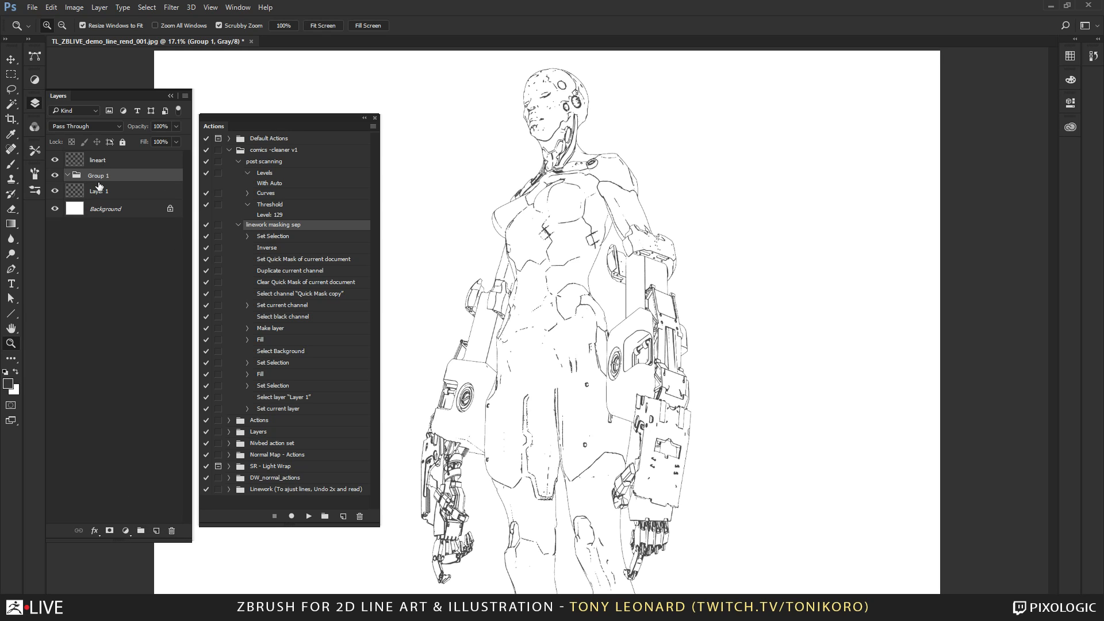
{"action": "left_click_drag", "start_coordinate": [99, 186], "coordinate": [98, 175]}
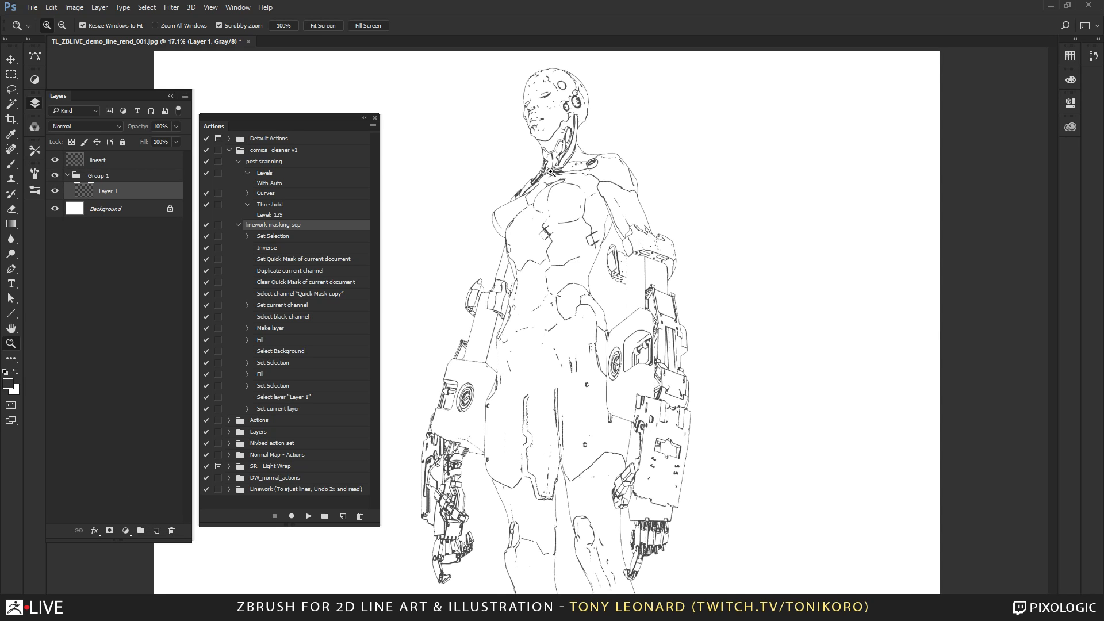
Examine the face lines up close at pixel level and check the layer stack with the new group.
{"action": "left_click_drag", "start_coordinate": [502, 92], "coordinate": [609, 86]}
{"action": "left_click_drag", "start_coordinate": [768, 359], "coordinate": [609, 421]}
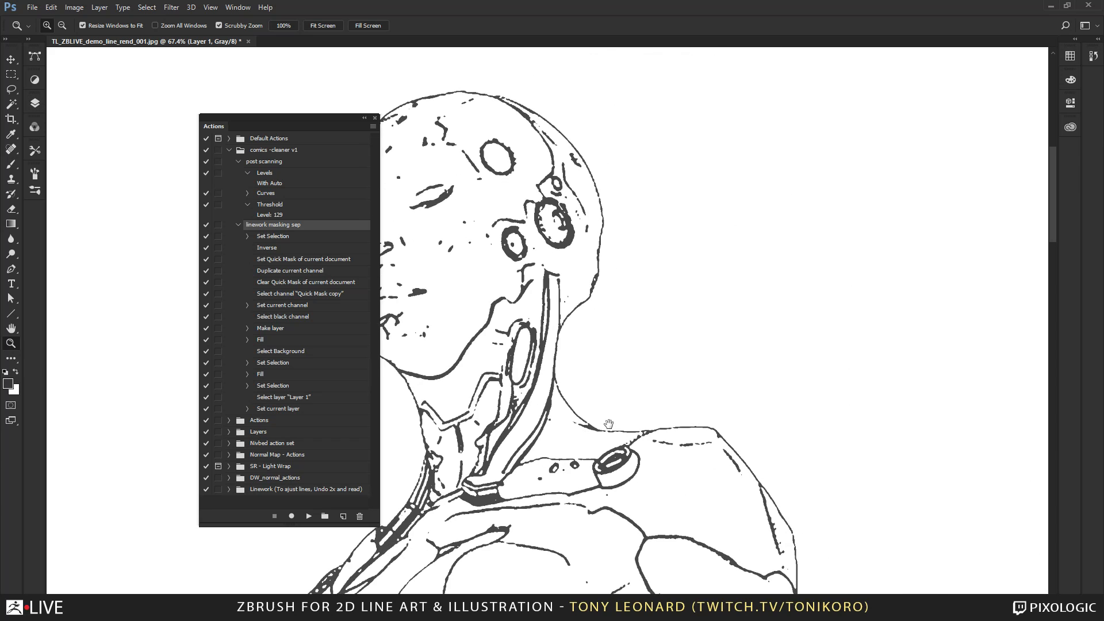
{"action": "left_click_drag", "start_coordinate": [450, 306], "coordinate": [682, 280]}
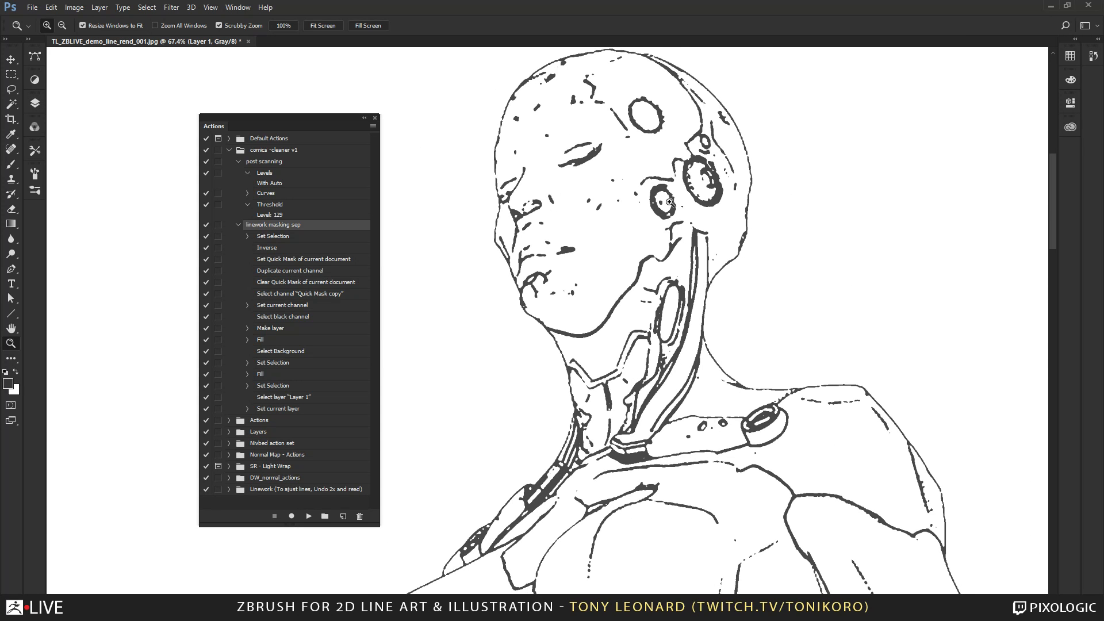
{"action": "left_click", "coordinate": [36, 104]}
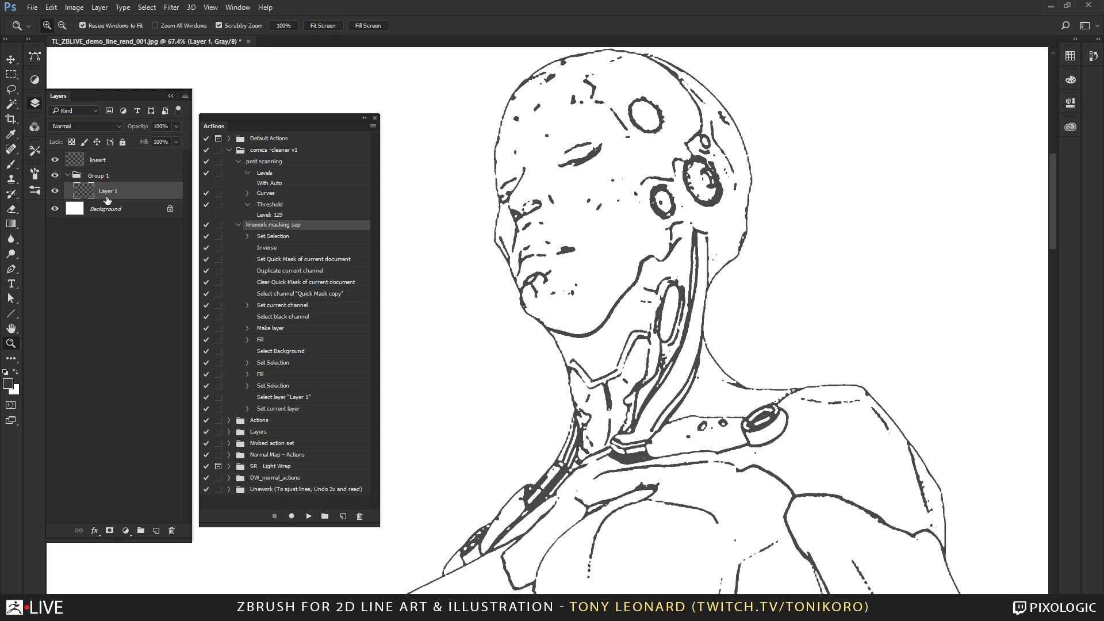
{"action": "left_click_drag", "start_coordinate": [478, 186], "coordinate": [596, 311]}
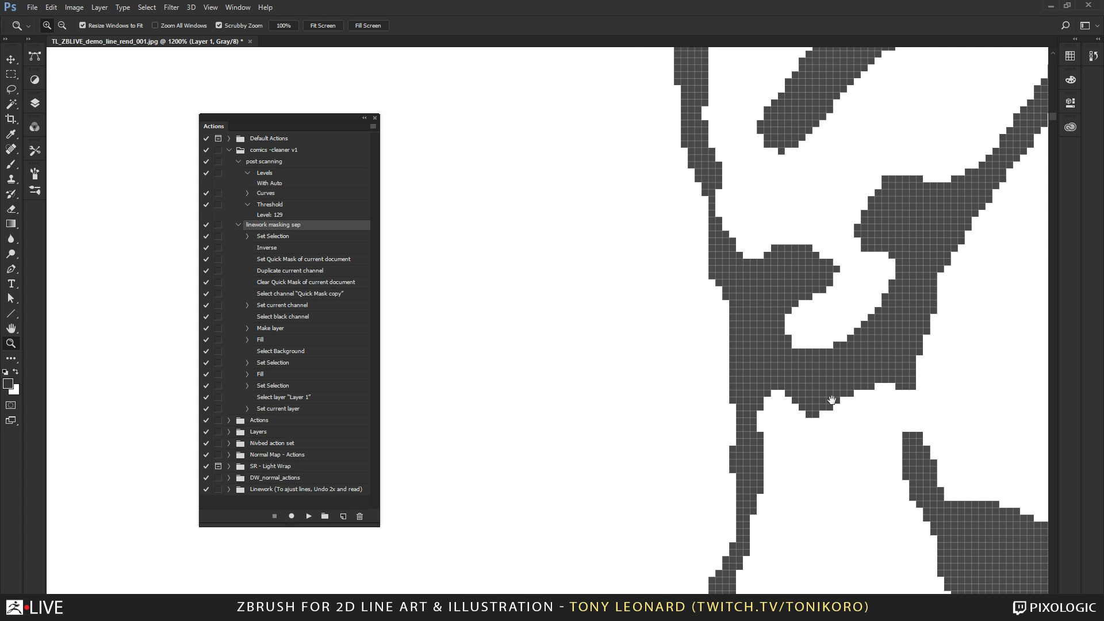
{"action": "mouse_move", "coordinate": [832, 400]}
{"action": "left_mouse_down"}
{"action": "mouse_move", "coordinate": [709, 381]}
{"action": "mouse_move", "coordinate": [715, 315]}
{"action": "mouse_move", "coordinate": [643, 387]}
{"action": "mouse_move", "coordinate": [697, 316]}
{"action": "mouse_move", "coordinate": [693, 369]}
{"action": "mouse_move", "coordinate": [668, 310]}
{"action": "mouse_move", "coordinate": [651, 308]}
{"action": "mouse_move", "coordinate": [696, 362]}
{"action": "mouse_move", "coordinate": [727, 378]}
{"action": "mouse_move", "coordinate": [735, 353]}
{"action": "mouse_move", "coordinate": [673, 420]}
{"action": "mouse_move", "coordinate": [872, 246]}
{"action": "mouse_move", "coordinate": [861, 244]}
{"action": "left_mouse_up"}
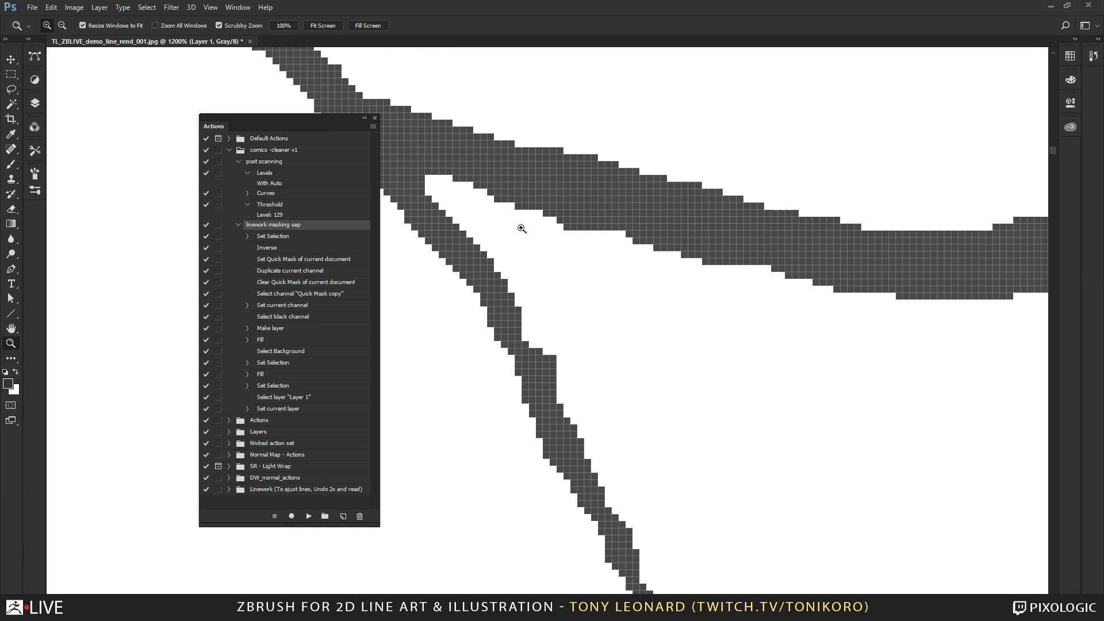
Follow the hard-edged lines around the chin, neck and side of the head, ending on a view of the head and shoulders.
{"action": "left_click", "coordinate": [602, 368], "text": "alt"}
{"action": "left_click", "coordinate": [601, 381], "text": "alt"}
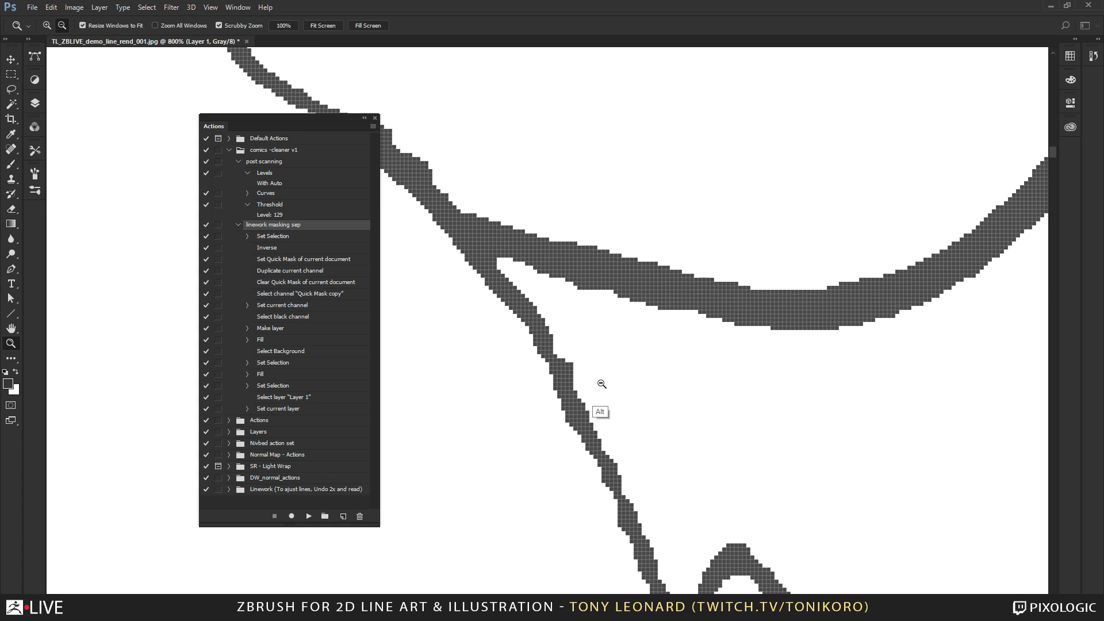
{"action": "left_click", "coordinate": [603, 386], "text": "alt"}
{"action": "left_click", "coordinate": [606, 392], "text": "alt"}
{"action": "left_click", "coordinate": [611, 397], "text": "alt"}
{"action": "left_click", "coordinate": [612, 399], "text": "alt"}
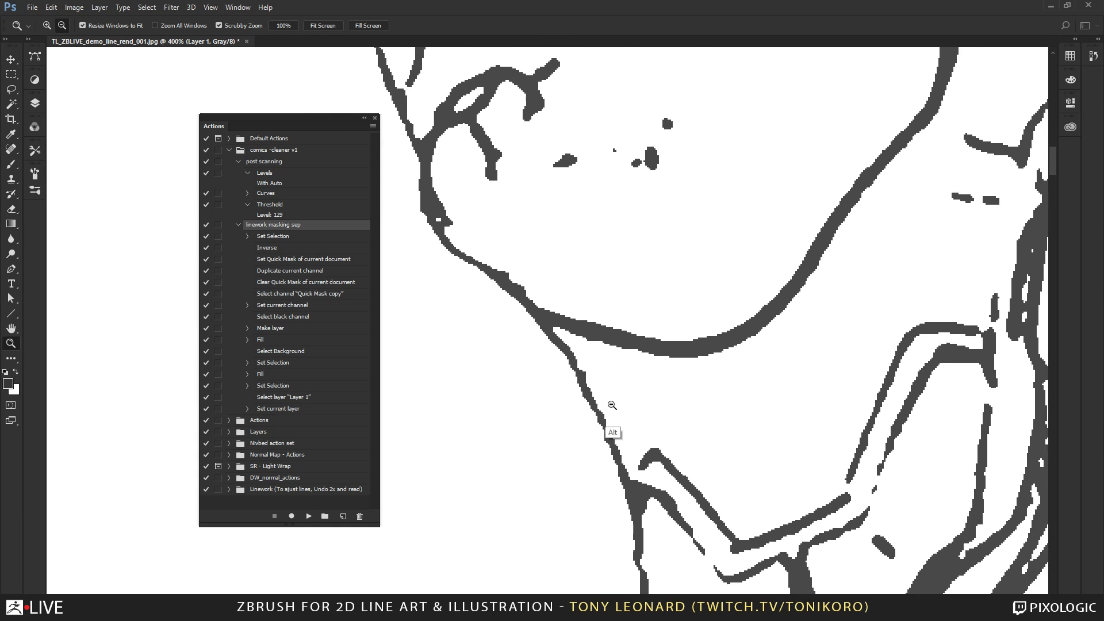
{"action": "left_click", "coordinate": [612, 402], "text": "alt"}
{"action": "left_click", "coordinate": [626, 356]}
{"action": "left_click_drag", "start_coordinate": [737, 136], "coordinate": [669, 525]}
{"action": "left_click_drag", "start_coordinate": [719, 171], "coordinate": [744, 537]}
{"action": "left_click_drag", "start_coordinate": [716, 336], "coordinate": [811, 567]}
{"action": "left_click_drag", "start_coordinate": [587, 279], "coordinate": [528, 424]}
{"action": "left_click_drag", "start_coordinate": [731, 368], "coordinate": [470, 265]}
{"action": "left_click_drag", "start_coordinate": [851, 483], "coordinate": [421, 198]}
{"action": "left_click_drag", "start_coordinate": [610, 532], "coordinate": [699, 168]}
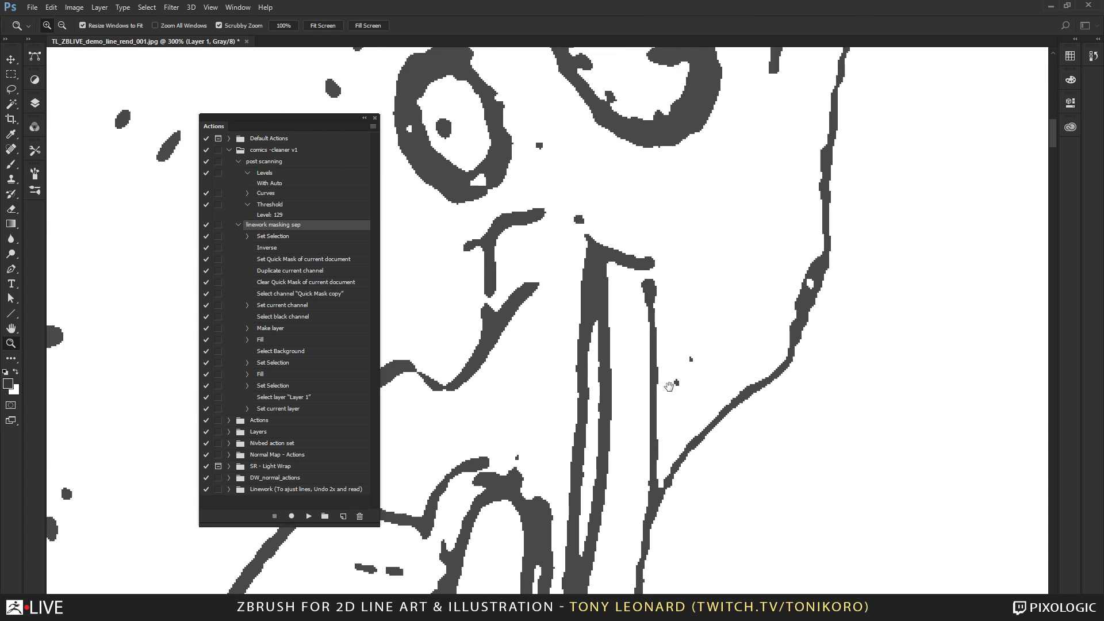
{"action": "left_click_drag", "start_coordinate": [667, 384], "coordinate": [703, 324]}
{"action": "key", "text": "ctrl+minus"}
{"action": "key", "text": "ctrl+minus"}
{"action": "key", "text": "ctrl+minus"}
{"action": "key", "text": "ctrl+minus"}
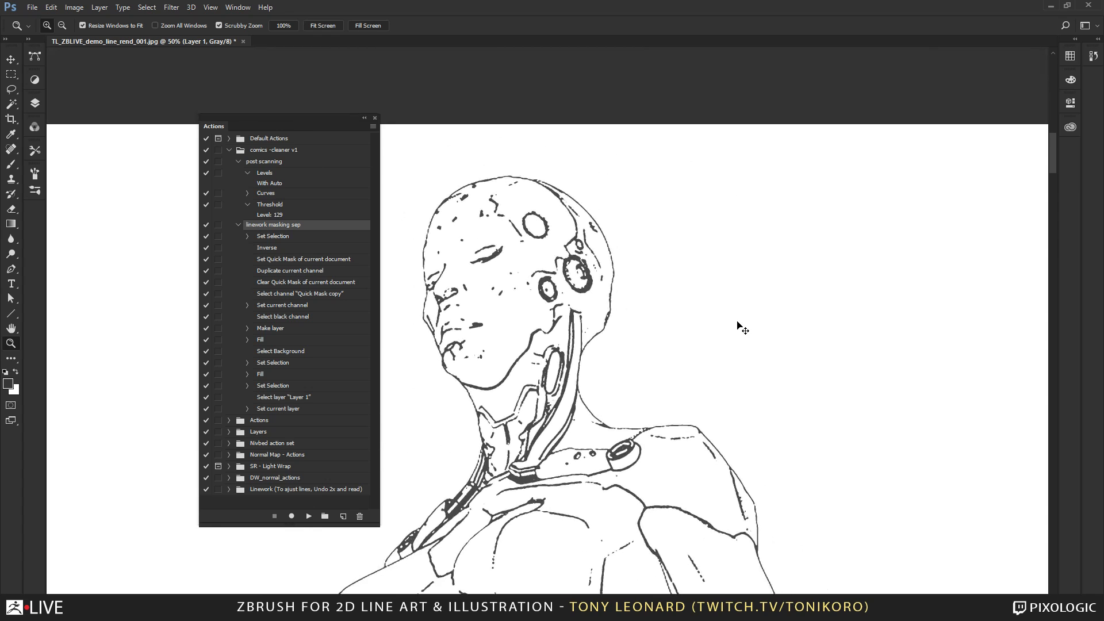
Load the line mask channel as a selection and view its outline over the head and torso.
{"action": "left_click", "coordinate": [35, 103]}
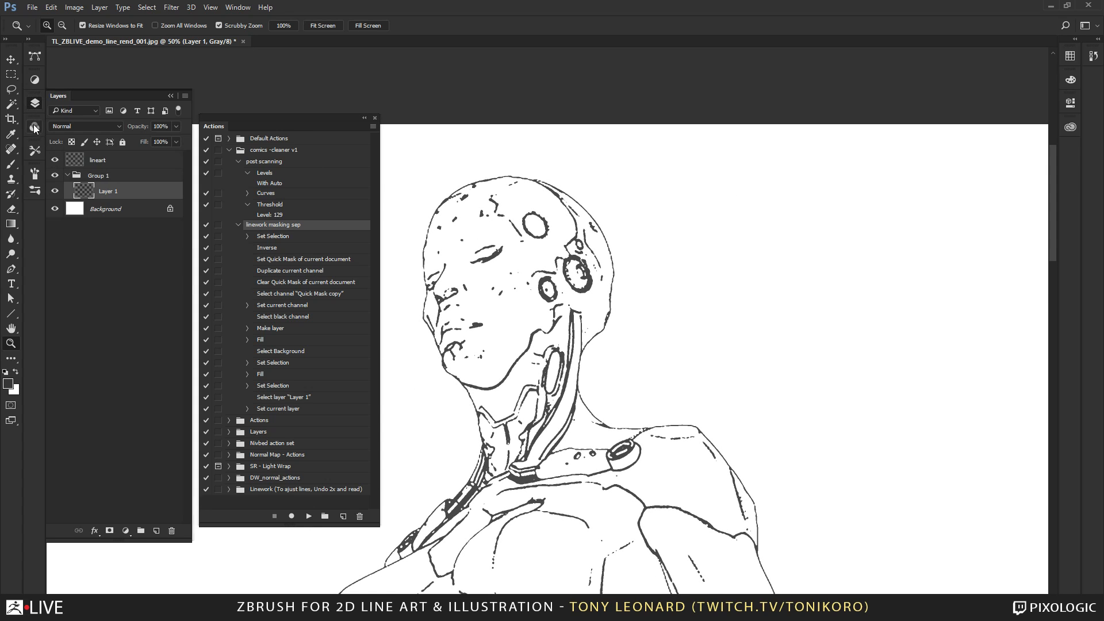
{"action": "left_click", "coordinate": [34, 126]}
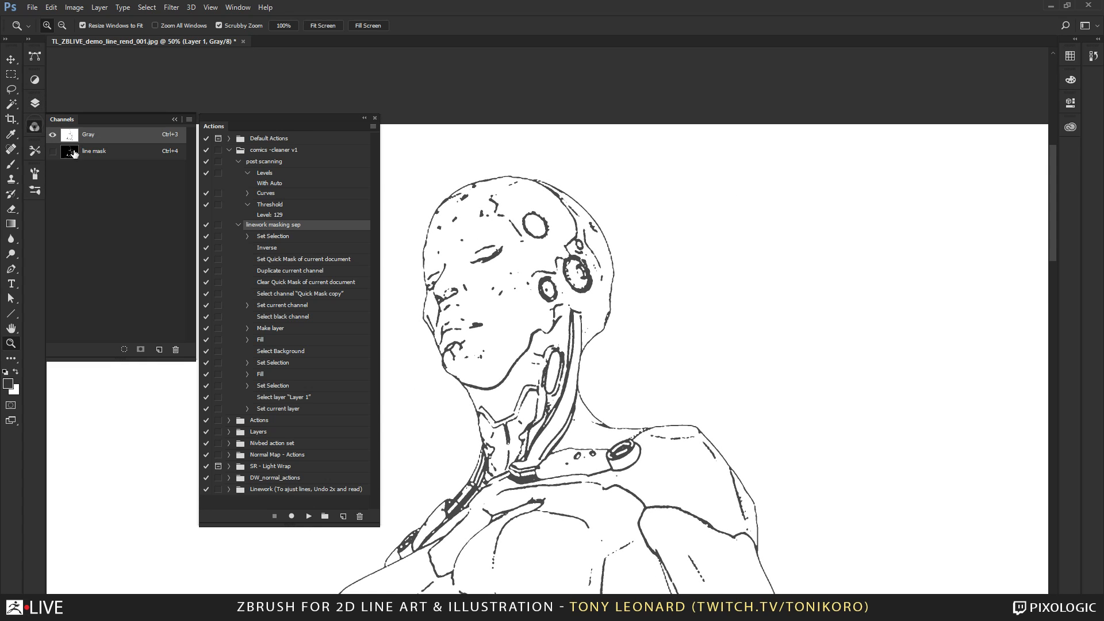
{"action": "left_click", "coordinate": [104, 153], "text": "ctrl"}
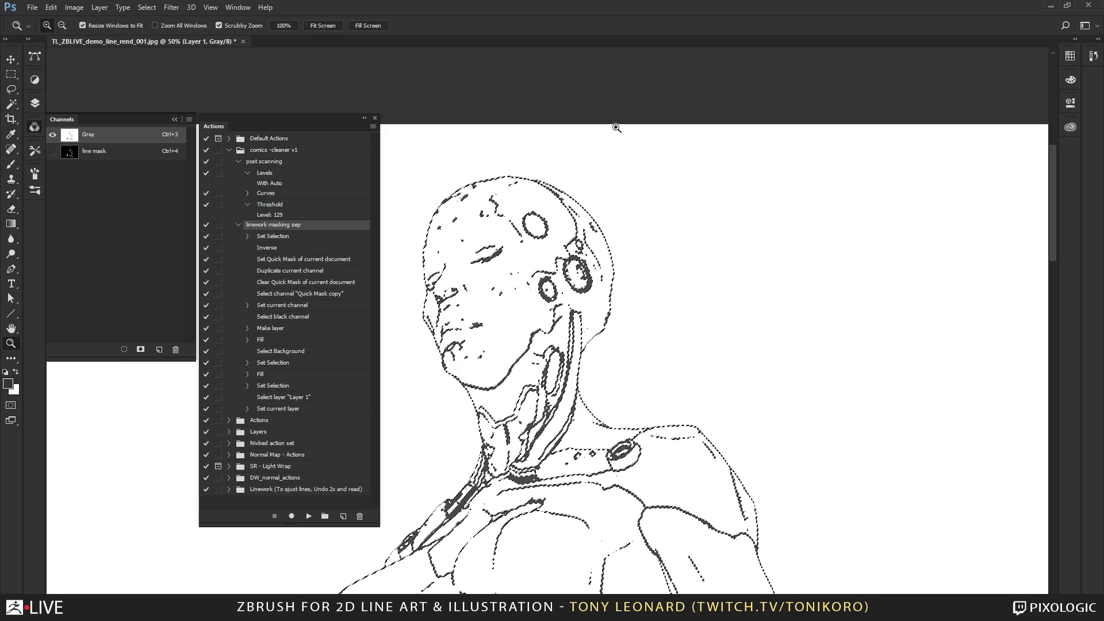
{"action": "left_click", "coordinate": [605, 393], "text": "alt"}
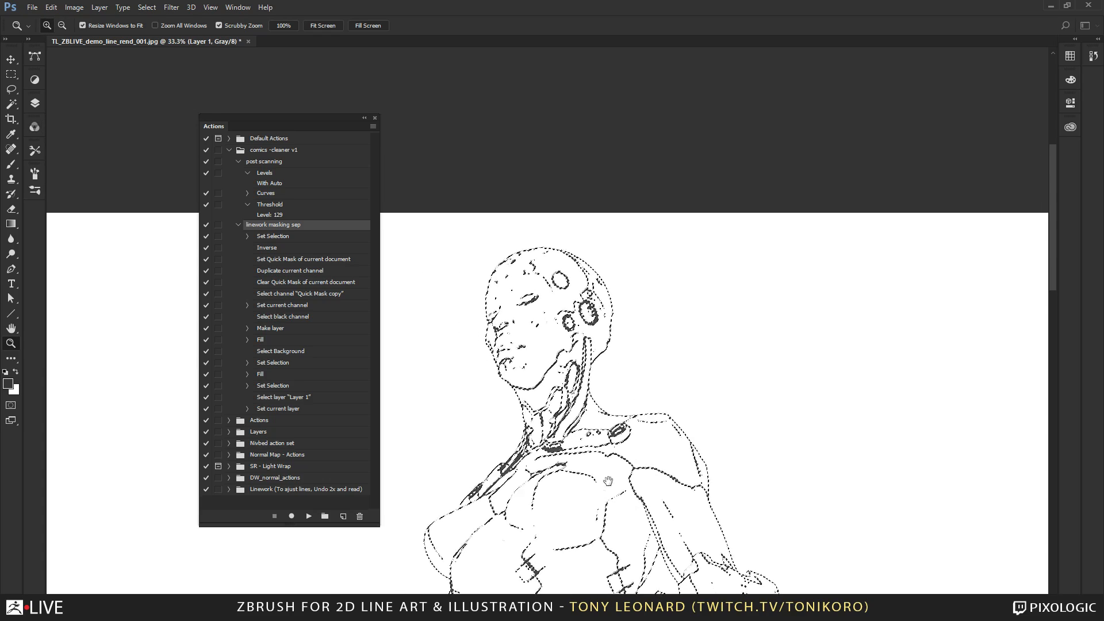
{"action": "mouse_move", "coordinate": [605, 473]}
{"action": "left_mouse_down"}
{"action": "mouse_move", "coordinate": [604, 288]}
{"action": "mouse_move", "coordinate": [652, 252]}
{"action": "left_mouse_up"}
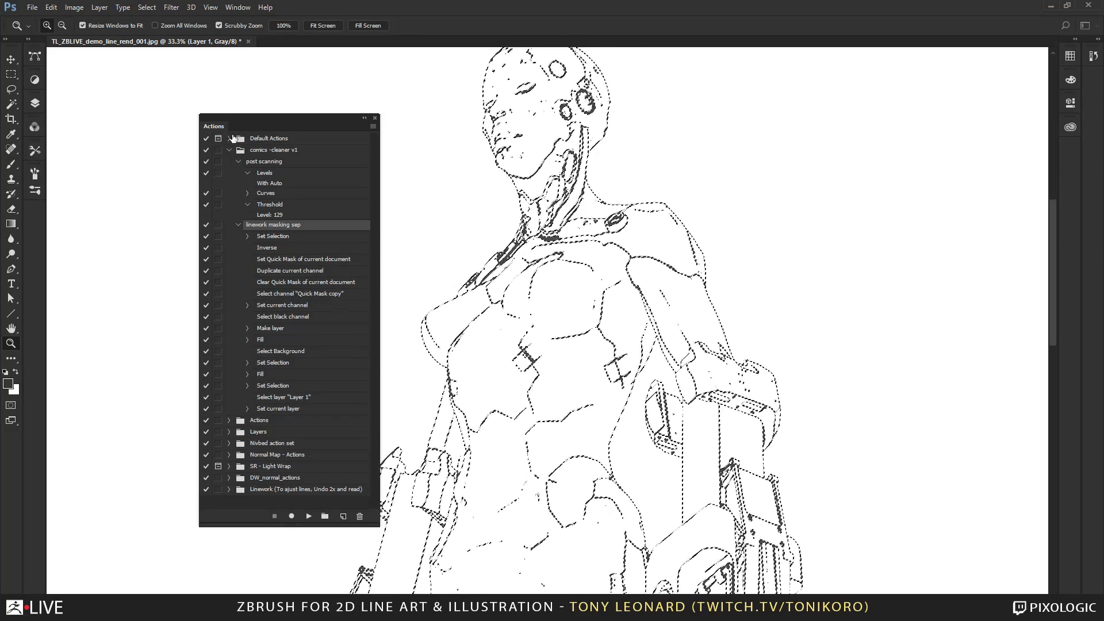
Move the Actions panel off the drawing, clear the line mask selection and bring up the layer stack with the whole figure in view.
{"action": "left_click_drag", "start_coordinate": [206, 130], "coordinate": [75, 82]}
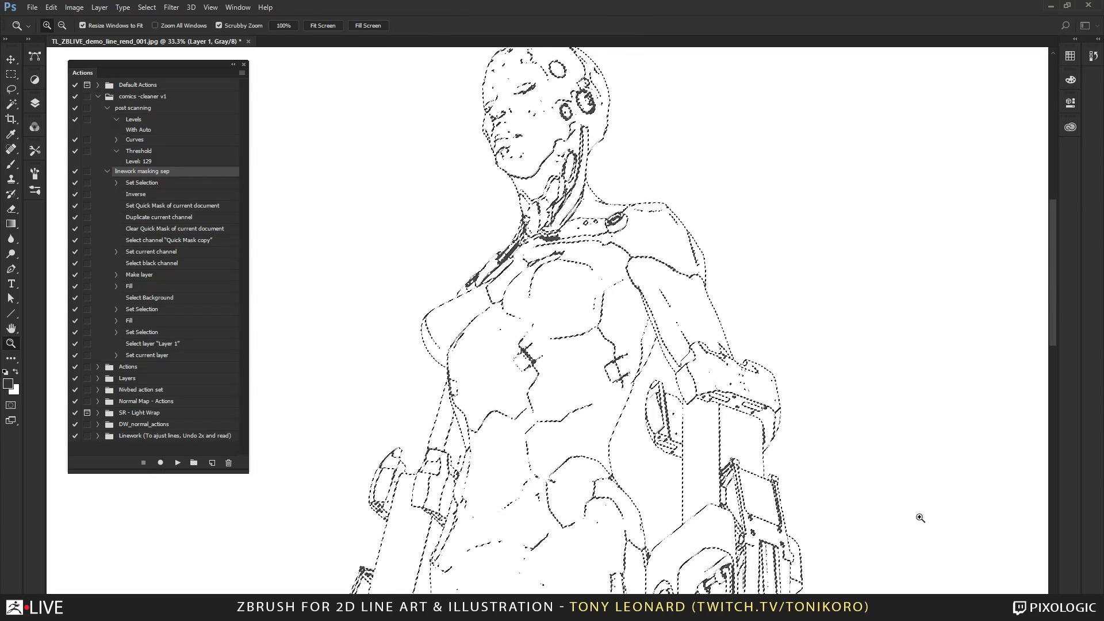
{"action": "key", "text": "ctrl+d"}
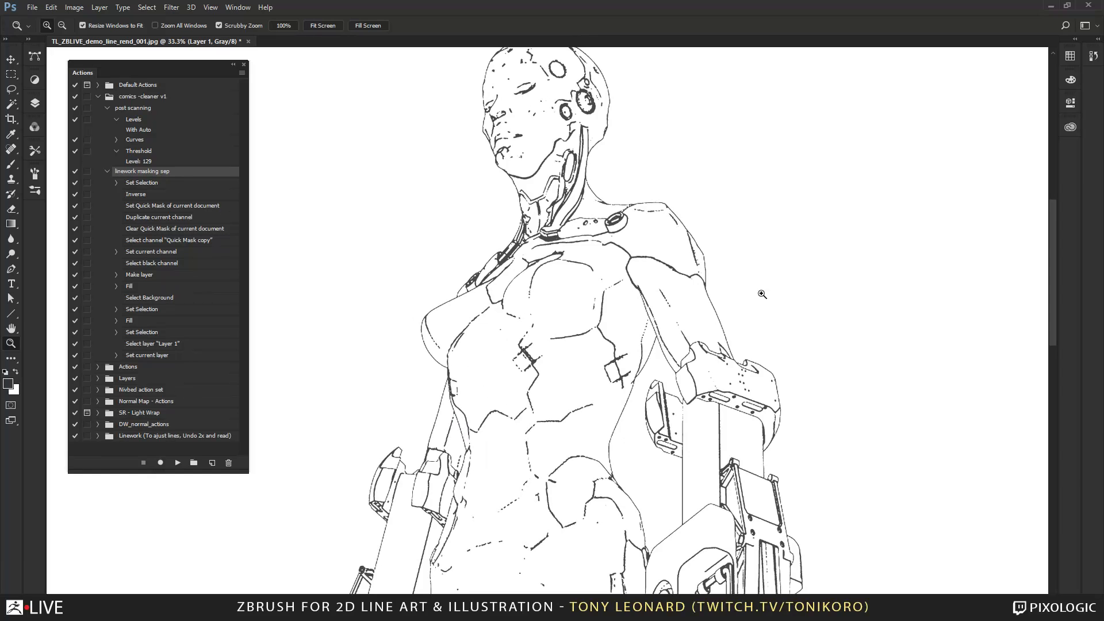
{"action": "left_click", "coordinate": [588, 267], "text": "alt"}
{"action": "left_click", "coordinate": [588, 268], "text": "alt"}
{"action": "left_click", "coordinate": [589, 267]}
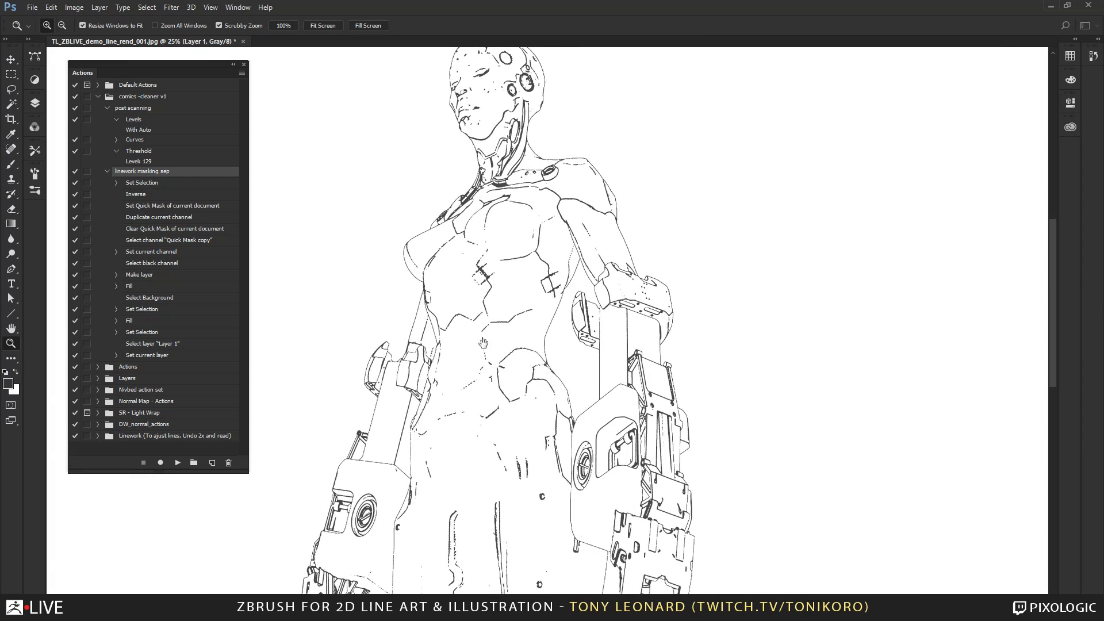
{"action": "left_click", "coordinate": [513, 354], "text": "alt"}
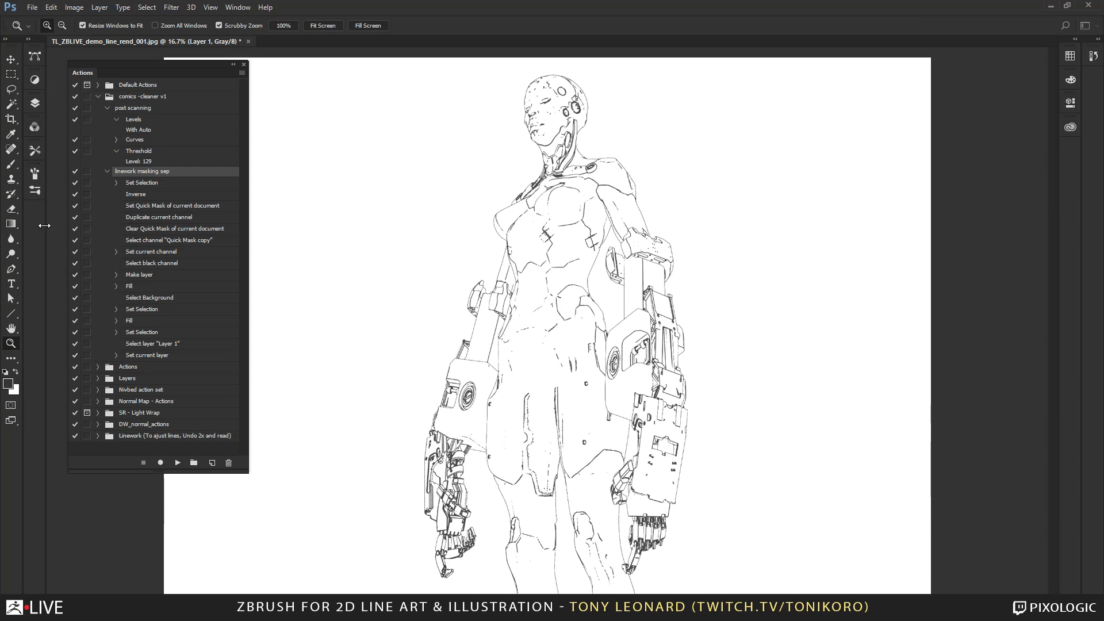
{"action": "left_click", "coordinate": [36, 103]}
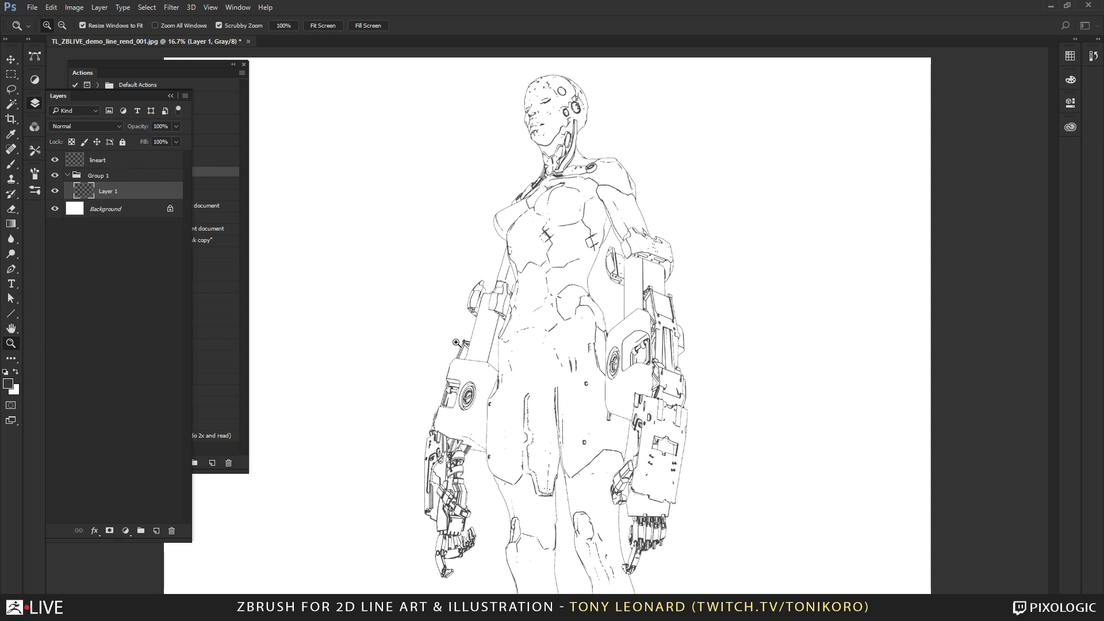
Open Tonikoro_MasterTone_Customs and Tonikoro_MasterToneCollection together from the Tonikoro_MMP_for_Beta_test folder in Dropbox.
{"action": "key", "text": "ctrl+o"}
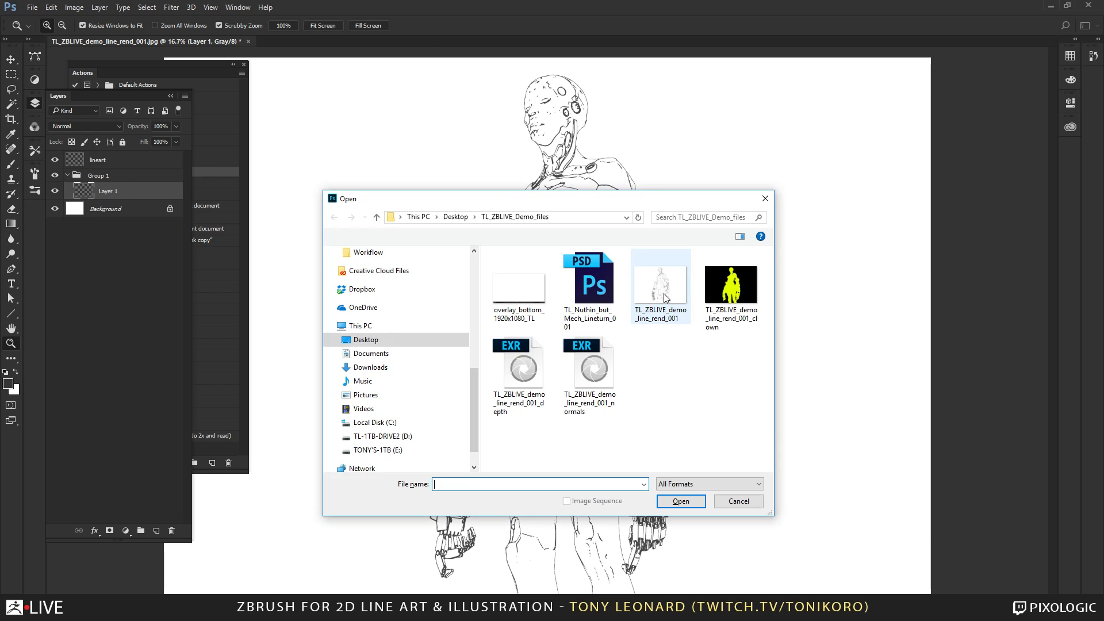
{"action": "left_click_drag", "start_coordinate": [475, 392], "coordinate": [467, 270]}
{"action": "left_click", "coordinate": [376, 302]}
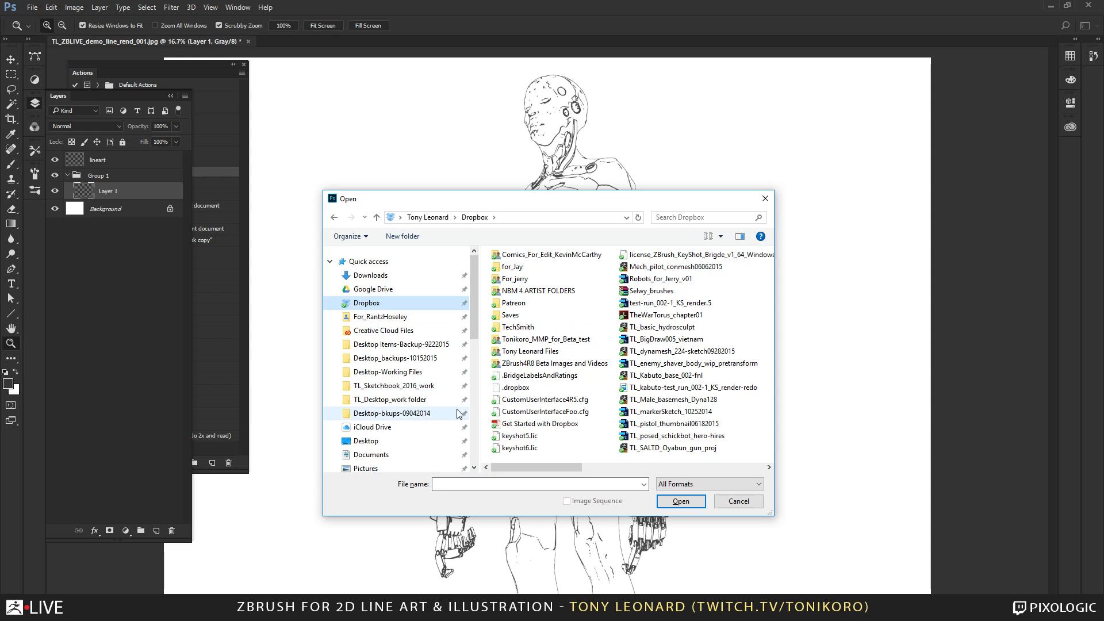
{"action": "double_click", "coordinate": [578, 341]}
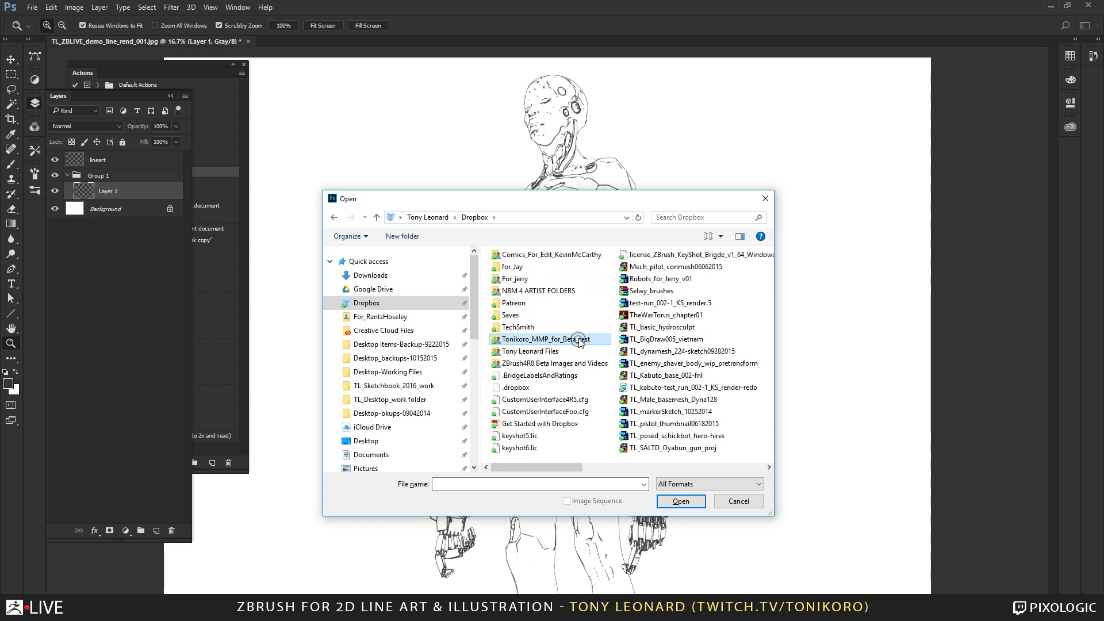
{"action": "left_click", "coordinate": [577, 340]}
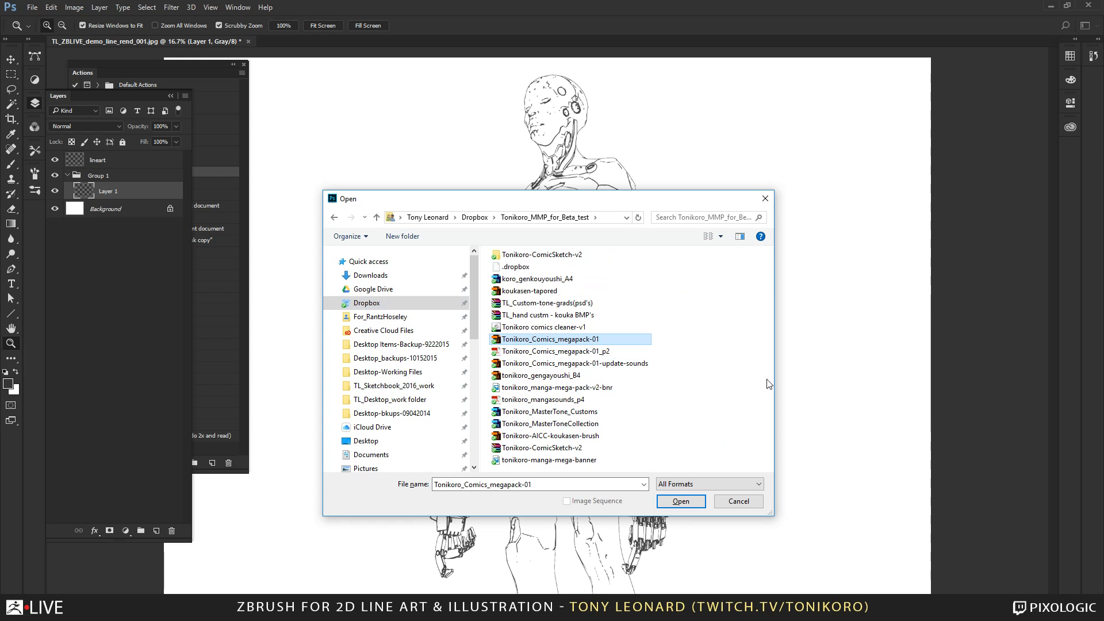
{"action": "left_click", "coordinate": [621, 412]}
{"action": "left_click", "coordinate": [592, 424], "text": "shift"}
{"action": "left_click", "coordinate": [690, 498]}
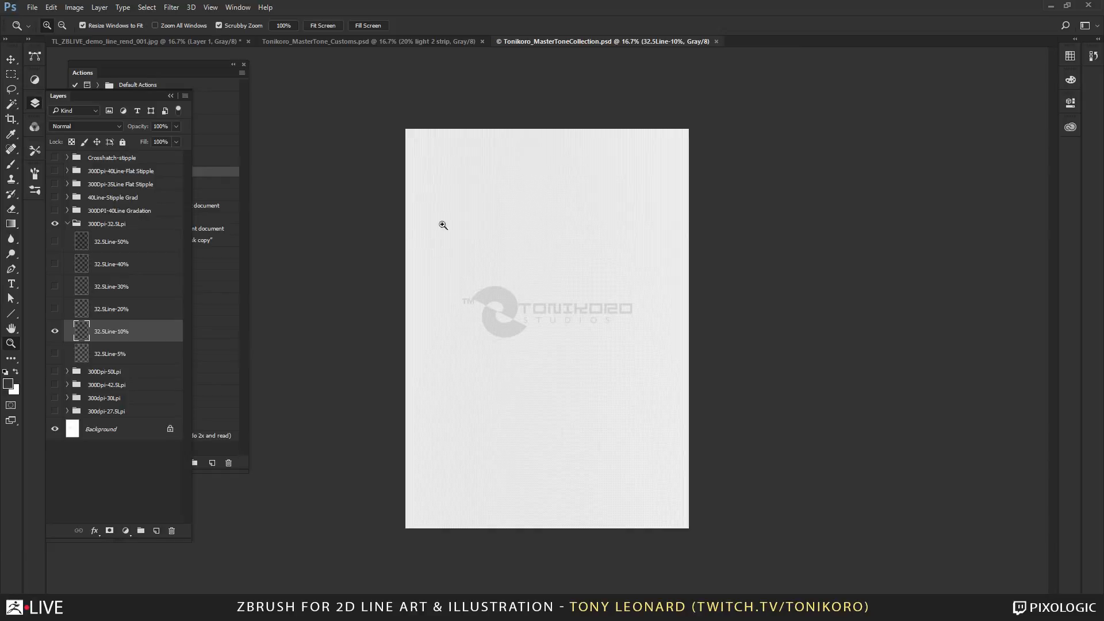
Examine the dot pattern of the 32.5Line-10% tone layer down to single pixels, then return to a wider view.
{"action": "left_click_drag", "start_coordinate": [430, 151], "coordinate": [723, 304]}
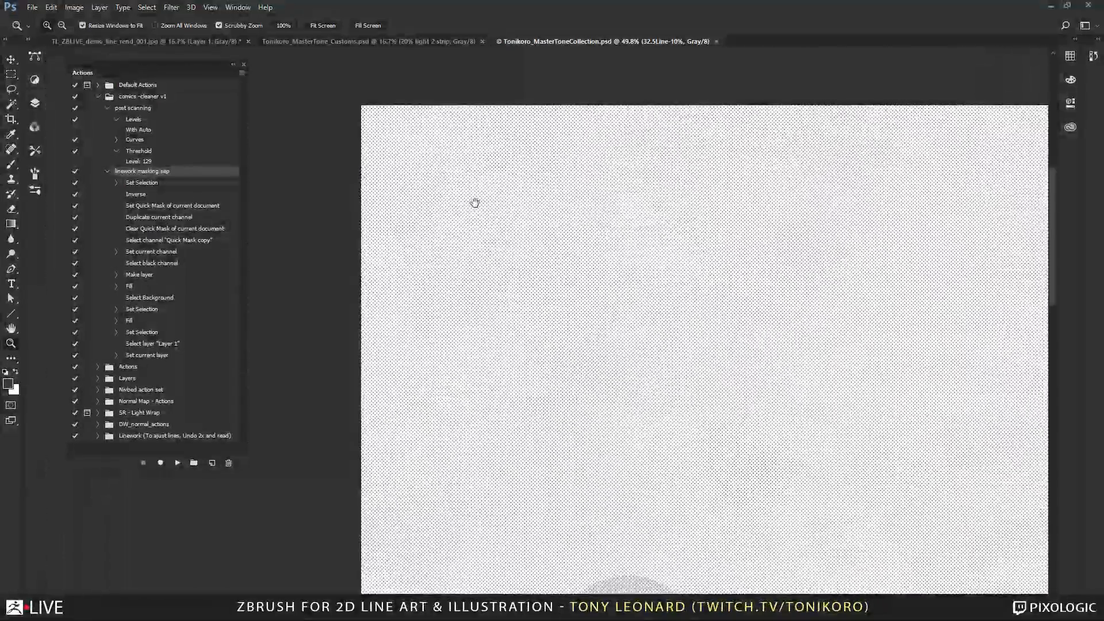
{"action": "left_click_drag", "start_coordinate": [475, 201], "coordinate": [572, 286]}
{"action": "left_click_drag", "start_coordinate": [510, 233], "coordinate": [574, 294]}
{"action": "mouse_move", "coordinate": [530, 262]}
{"action": "left_mouse_down"}
{"action": "mouse_move", "coordinate": [505, 265]}
{"action": "mouse_move", "coordinate": [576, 307]}
{"action": "left_mouse_up"}
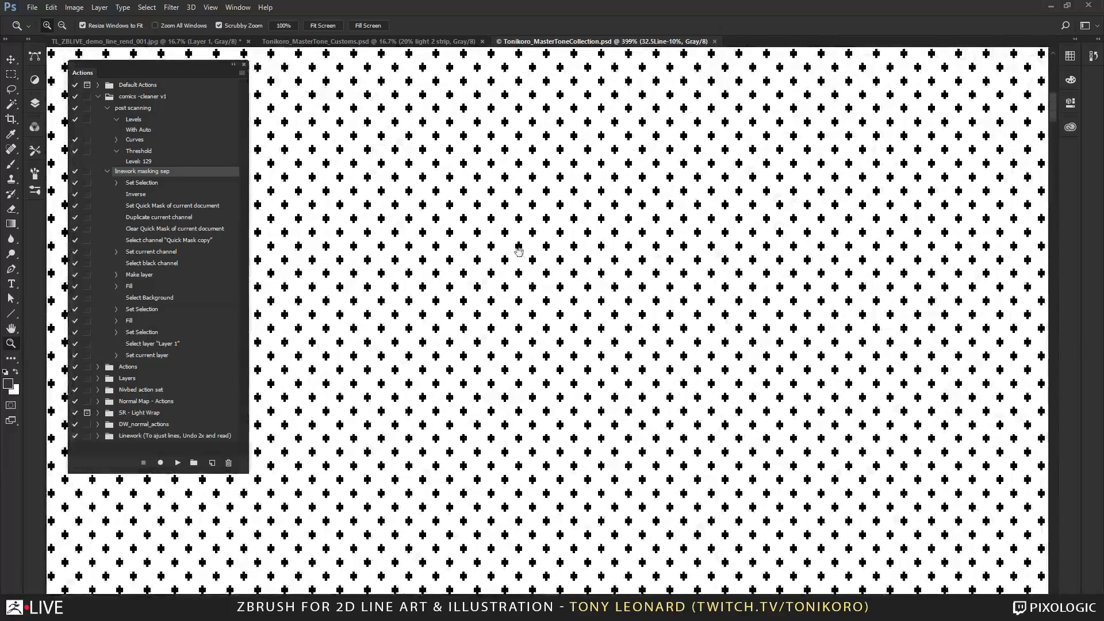
{"action": "left_click_drag", "start_coordinate": [519, 248], "coordinate": [592, 327]}
{"action": "left_click_drag", "start_coordinate": [484, 232], "coordinate": [710, 416]}
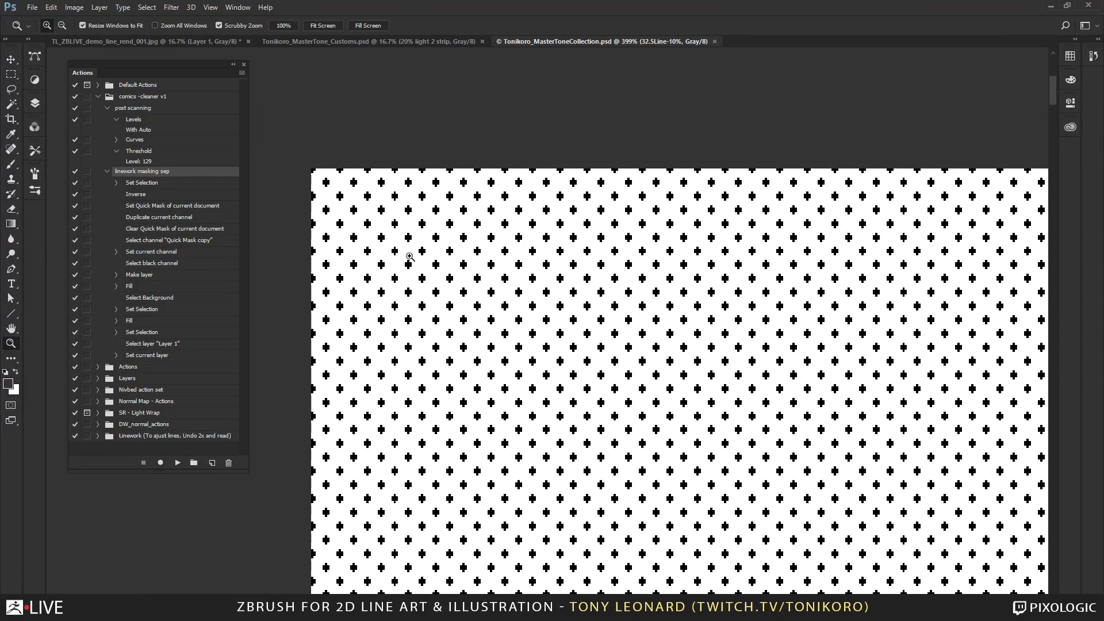
{"action": "left_click_drag", "start_coordinate": [405, 256], "coordinate": [424, 262]}
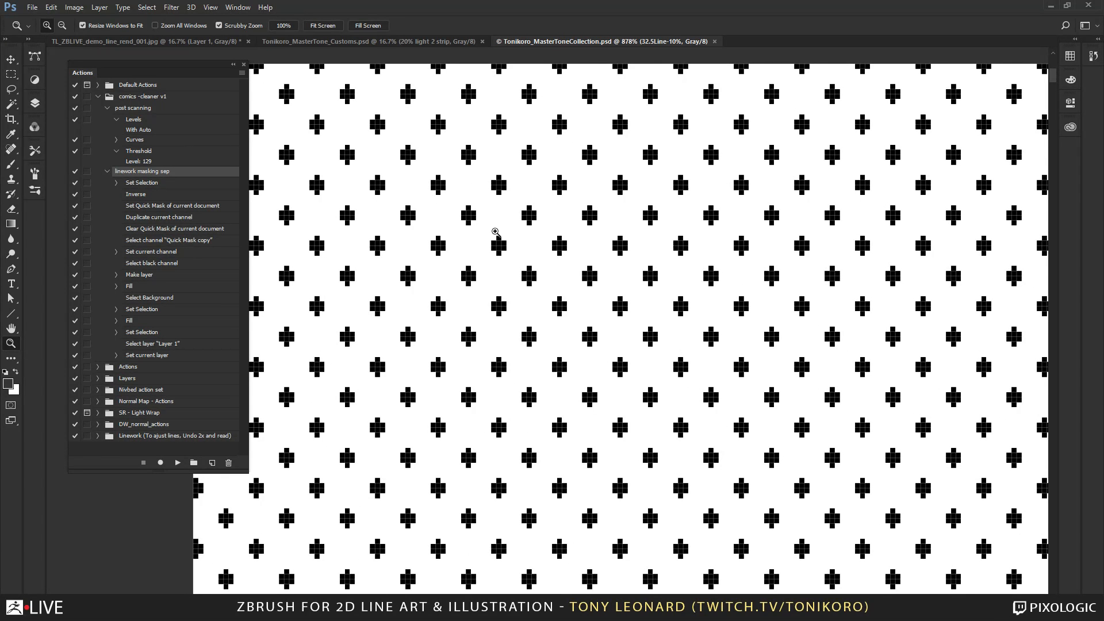
{"action": "left_click_drag", "start_coordinate": [477, 217], "coordinate": [561, 295]}
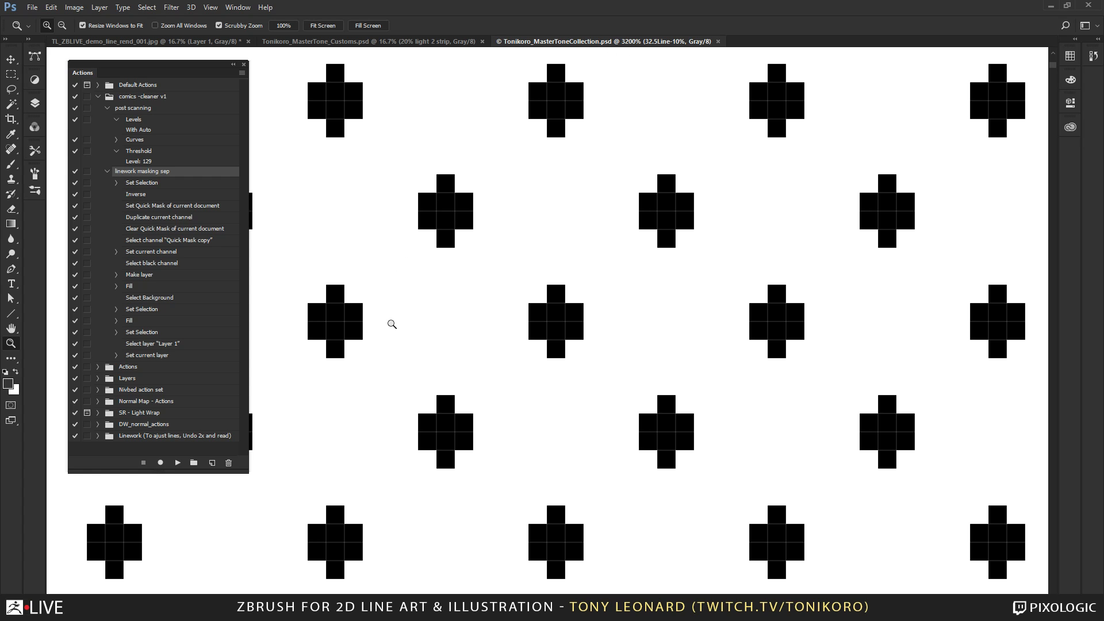
{"action": "key", "text": "alt"}
{"action": "left_click_drag", "start_coordinate": [585, 442], "coordinate": [449, 305], "text": "alt"}
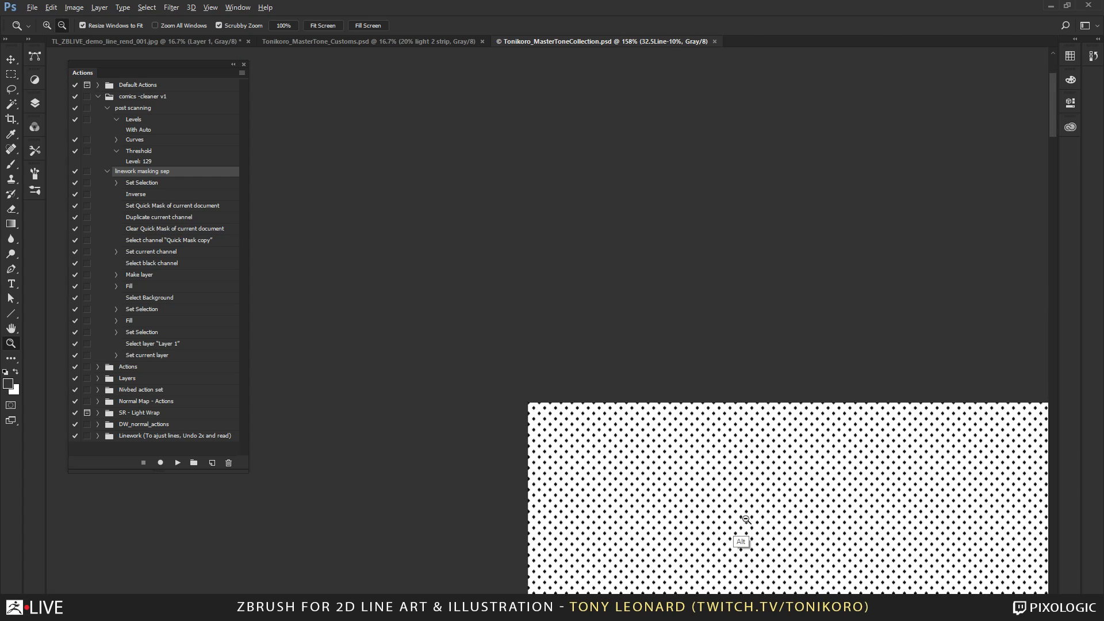
Examine the 32.5Line-10% tone across the whole sheet and around the studio logo watermark.
{"action": "left_click_drag", "start_coordinate": [745, 518], "coordinate": [599, 375], "text": "alt"}
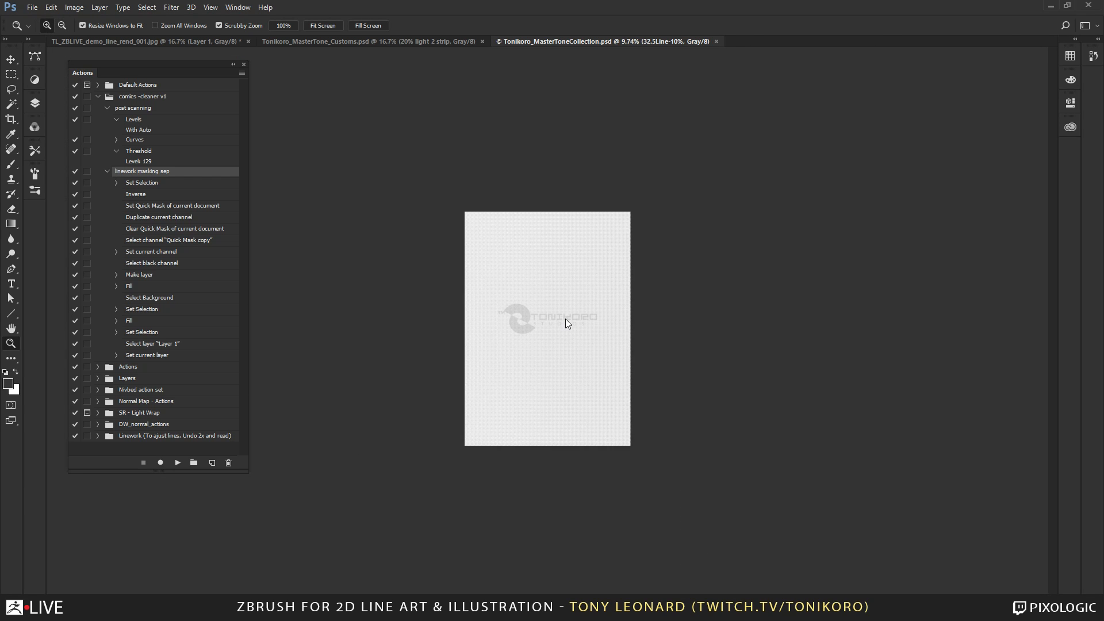
{"action": "key", "text": "ctrl+o"}
{"action": "left_click", "coordinate": [736, 502]}
{"action": "left_click_drag", "start_coordinate": [544, 336], "coordinate": [566, 381]}
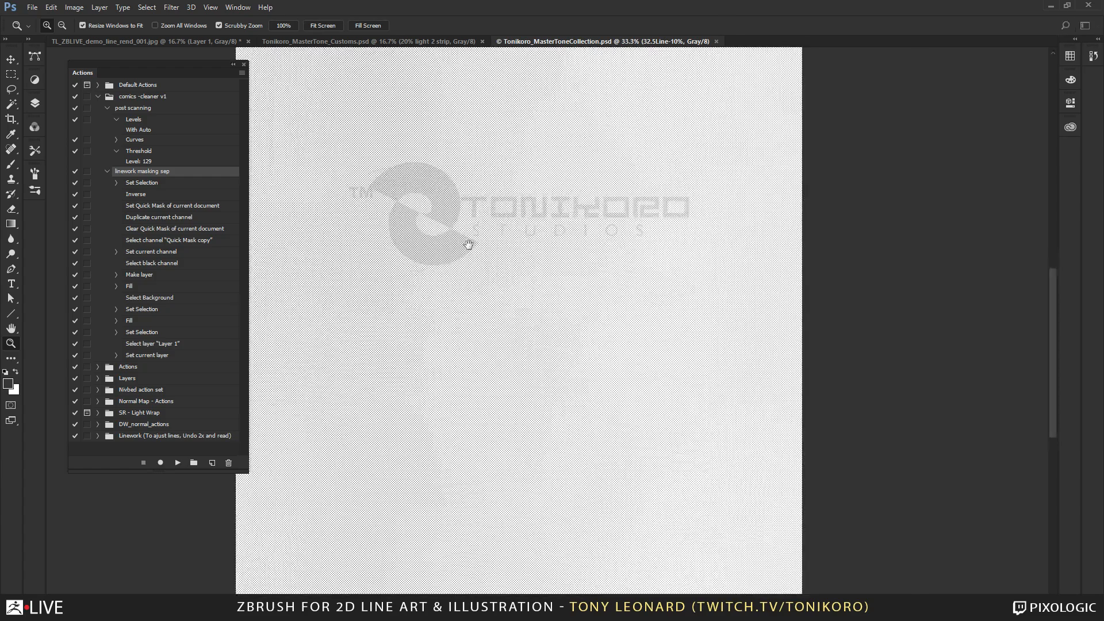
{"action": "left_click_drag", "start_coordinate": [469, 244], "coordinate": [578, 342]}
Show the 32.5Line-5% tone layer in place of 32.5Line-10% and inspect its dots at the sheet's corner at 100% zoom.
{"action": "left_click", "coordinate": [34, 102]}
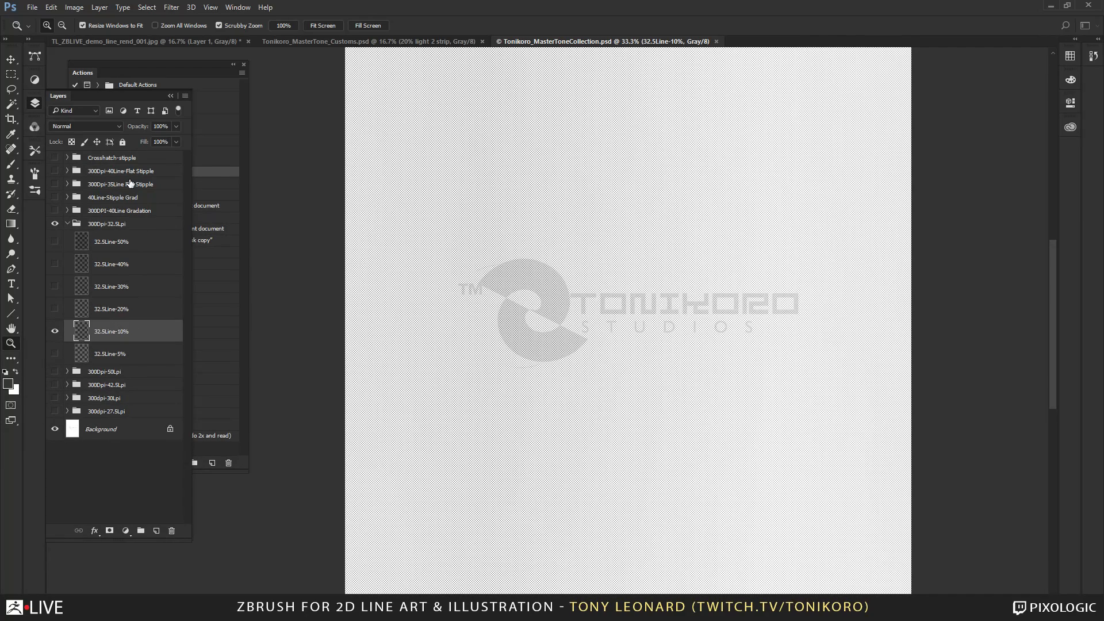
{"action": "left_click", "coordinate": [55, 354]}
{"action": "left_click", "coordinate": [55, 331]}
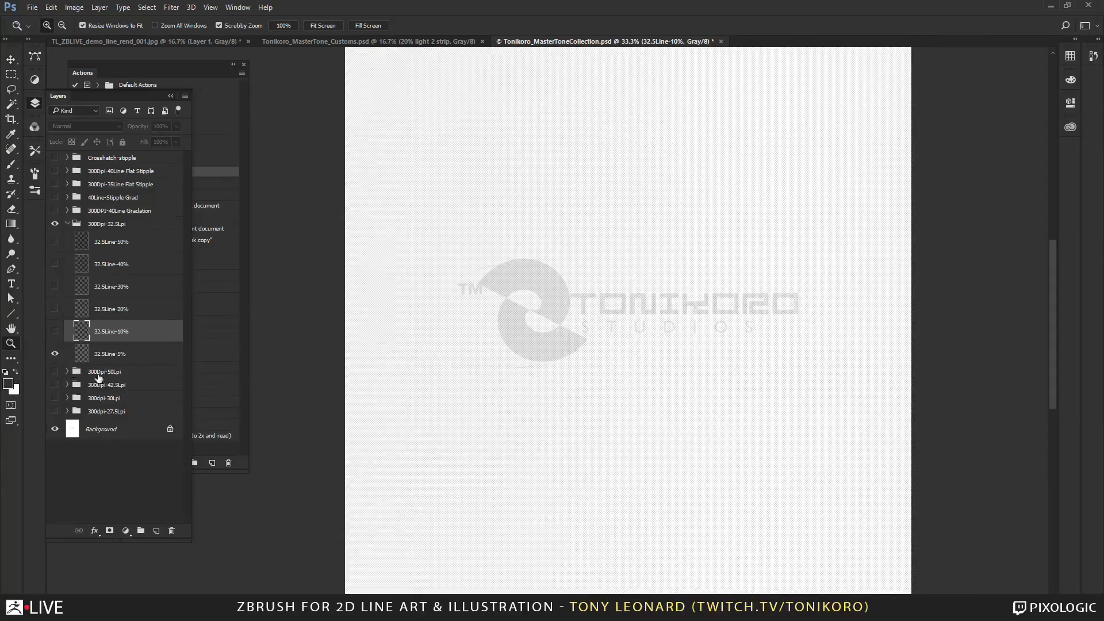
{"action": "left_click_drag", "start_coordinate": [401, 113], "coordinate": [652, 386]}
{"action": "left_click_drag", "start_coordinate": [577, 230], "coordinate": [543, 349]}
{"action": "left_click_drag", "start_coordinate": [537, 224], "coordinate": [520, 285]}
Dock the Actions panel out of the way and float the Layers panel beside the tone sheet.
{"action": "left_click_drag", "start_coordinate": [81, 70], "coordinate": [38, 71]}
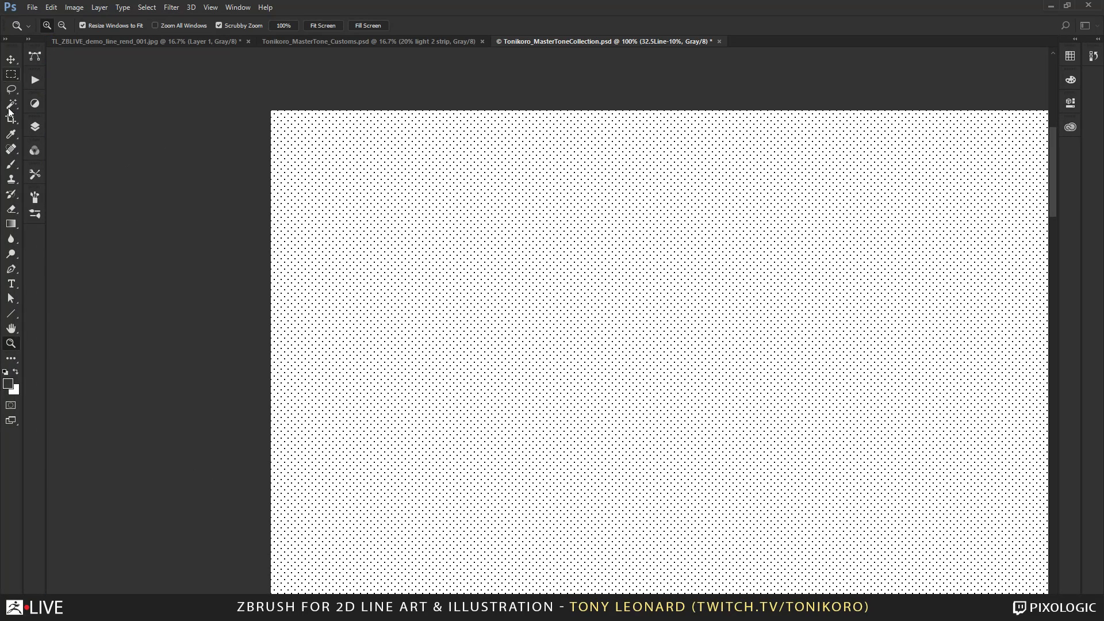
{"action": "left_click", "coordinate": [37, 127]}
{"action": "left_click_drag", "start_coordinate": [62, 123], "coordinate": [94, 79]}
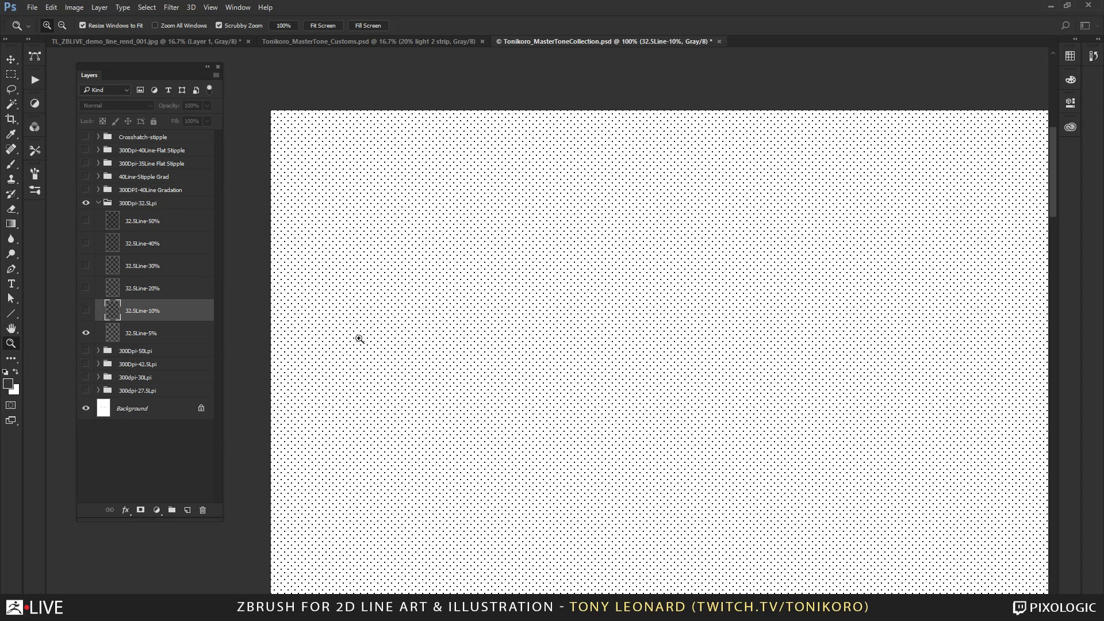
Show the 32.5Line-20% layer instead of 32.5Line-5% and tile the tone collection side by side with the line art document.
{"action": "left_click", "coordinate": [87, 333]}
{"action": "left_click", "coordinate": [85, 288]}
{"action": "left_click_drag", "start_coordinate": [526, 40], "coordinate": [1057, 128]}
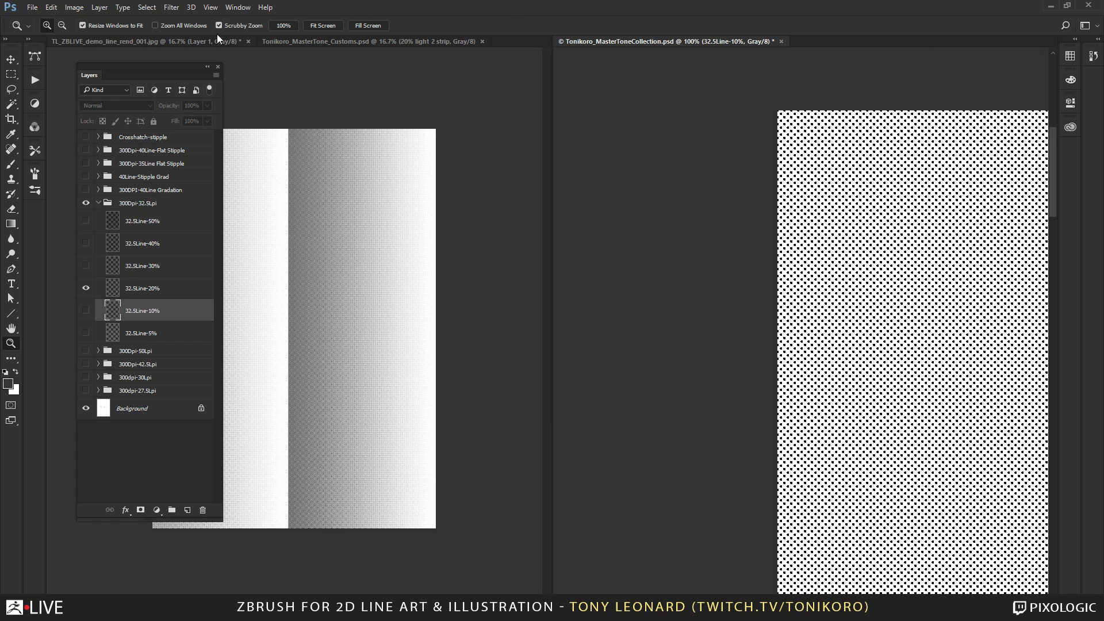
{"action": "left_click", "coordinate": [192, 40]}
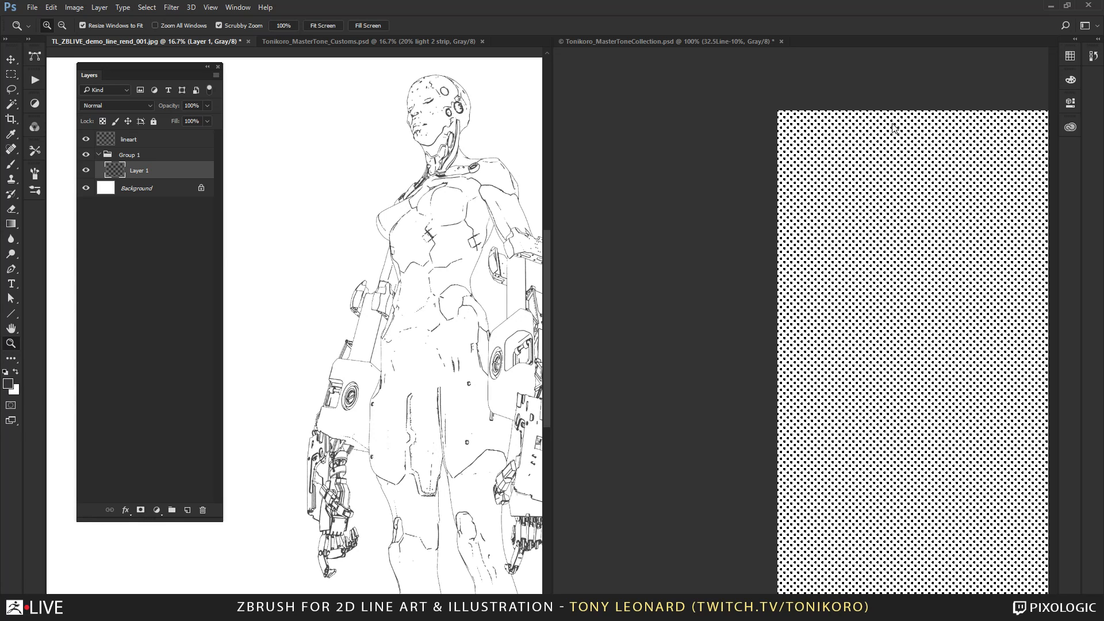
Copy the 32.5Line-10% tone layer into the line art document and position it over the figure's head and torso.
{"action": "left_click", "coordinate": [592, 43]}
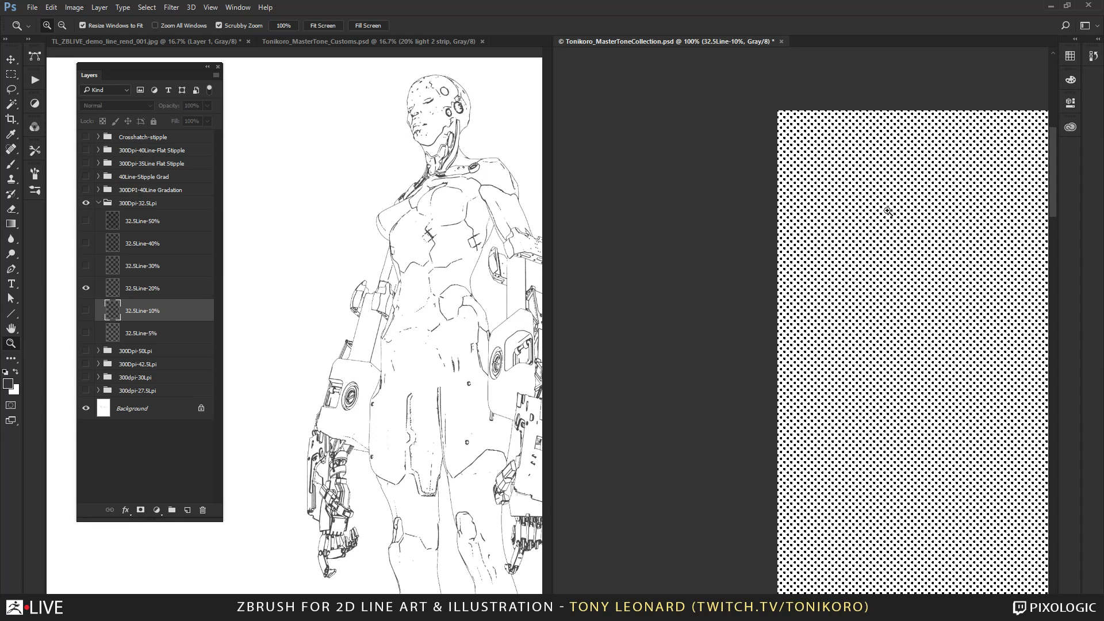
{"action": "key", "text": "v"}
{"action": "left_click_drag", "start_coordinate": [859, 243], "coordinate": [330, 266]}
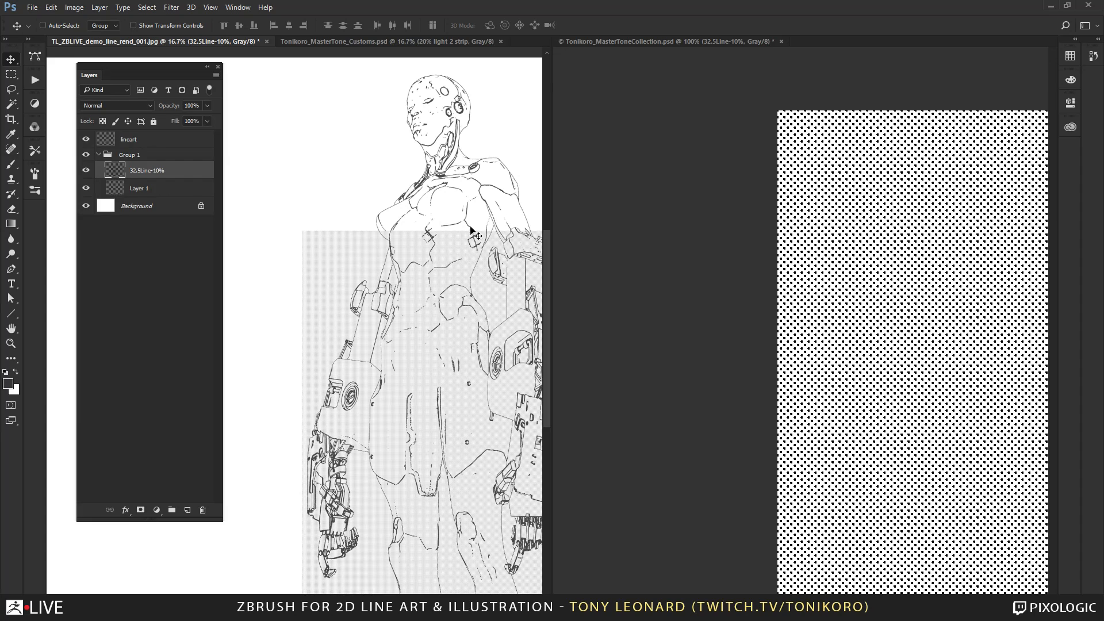
{"action": "left_click_drag", "start_coordinate": [429, 359], "coordinate": [430, 309]}
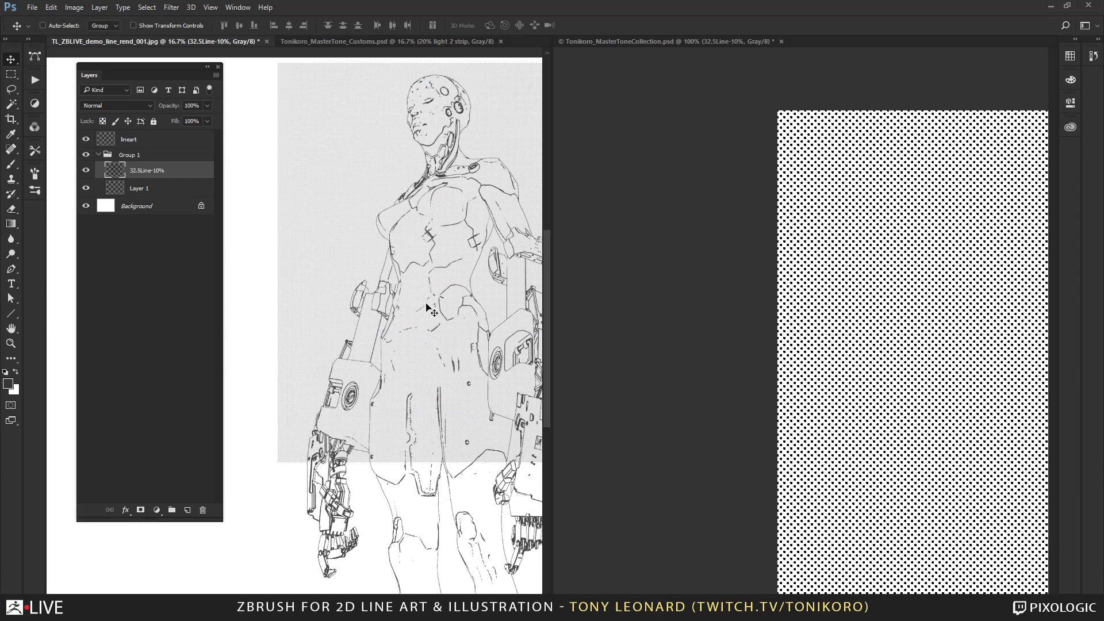
Examine the 10% tone against the line art around the chest, shoulder and head at up to 66.7% zoom.
{"action": "key", "text": "z"}
{"action": "left_click", "coordinate": [441, 123]}
{"action": "left_click", "coordinate": [402, 190]}
{"action": "left_click", "coordinate": [402, 244]}
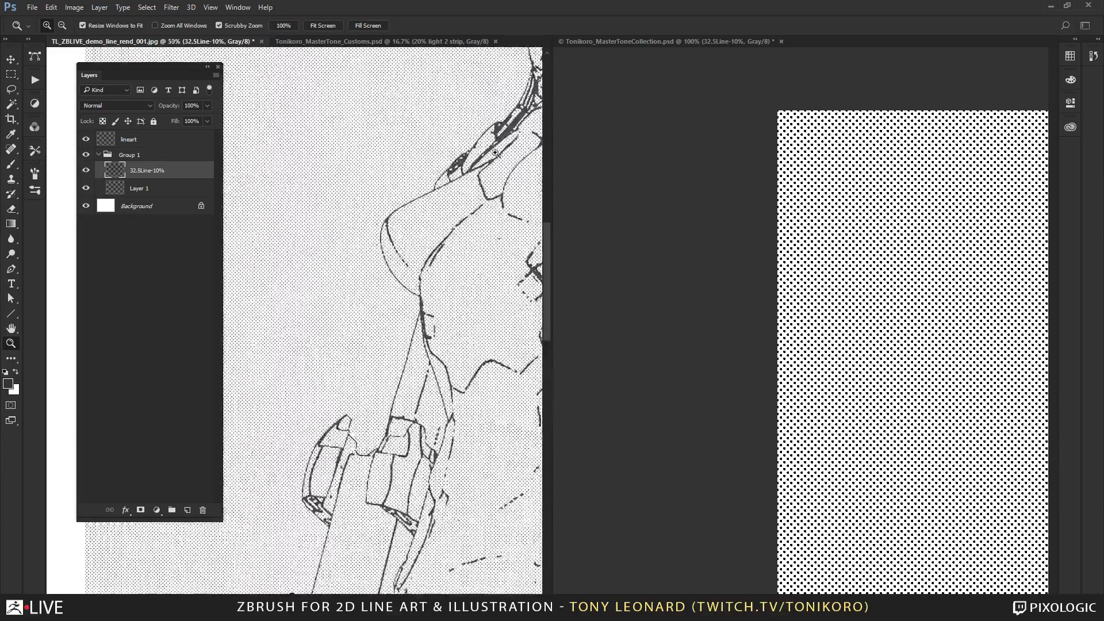
{"action": "left_click", "coordinate": [406, 238]}
{"action": "left_click_drag", "start_coordinate": [481, 190], "coordinate": [294, 445]}
{"action": "left_click_drag", "start_coordinate": [451, 94], "coordinate": [385, 340]}
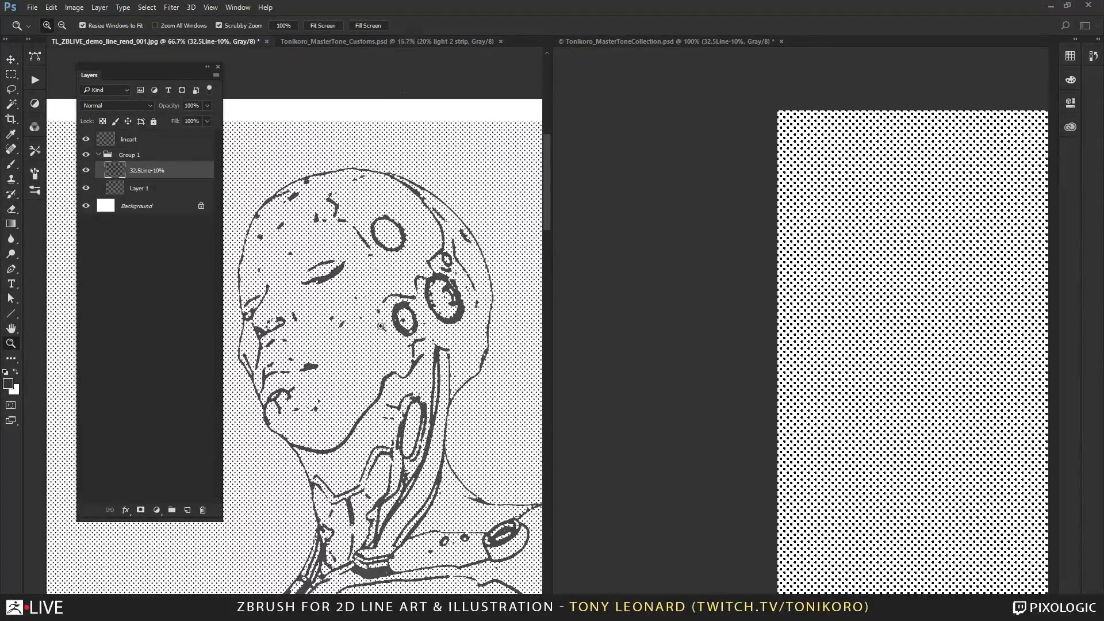
View the line art full screen, then add a layer mask to the 32.5Line-10% layer and invert it to black.
{"action": "key", "text": "f"}
{"action": "mouse_move", "coordinate": [517, 350]}
{"action": "left_mouse_down"}
{"action": "mouse_move", "coordinate": [616, 406]}
{"action": "mouse_move", "coordinate": [809, 295]}
{"action": "mouse_move", "coordinate": [807, 397]}
{"action": "left_mouse_up"}
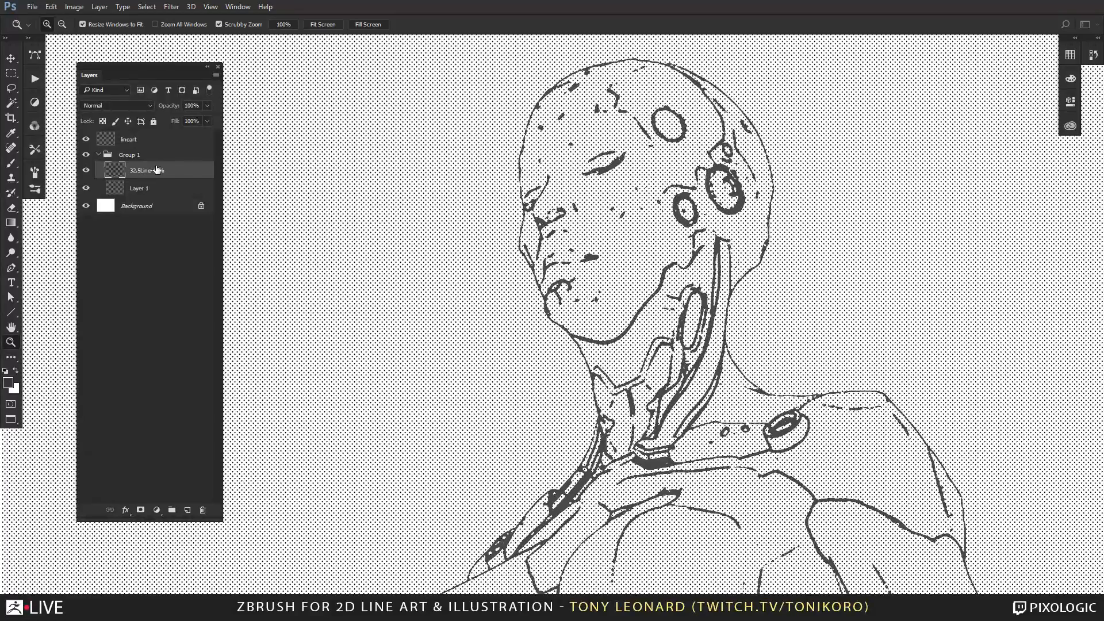
{"action": "left_click", "coordinate": [140, 510]}
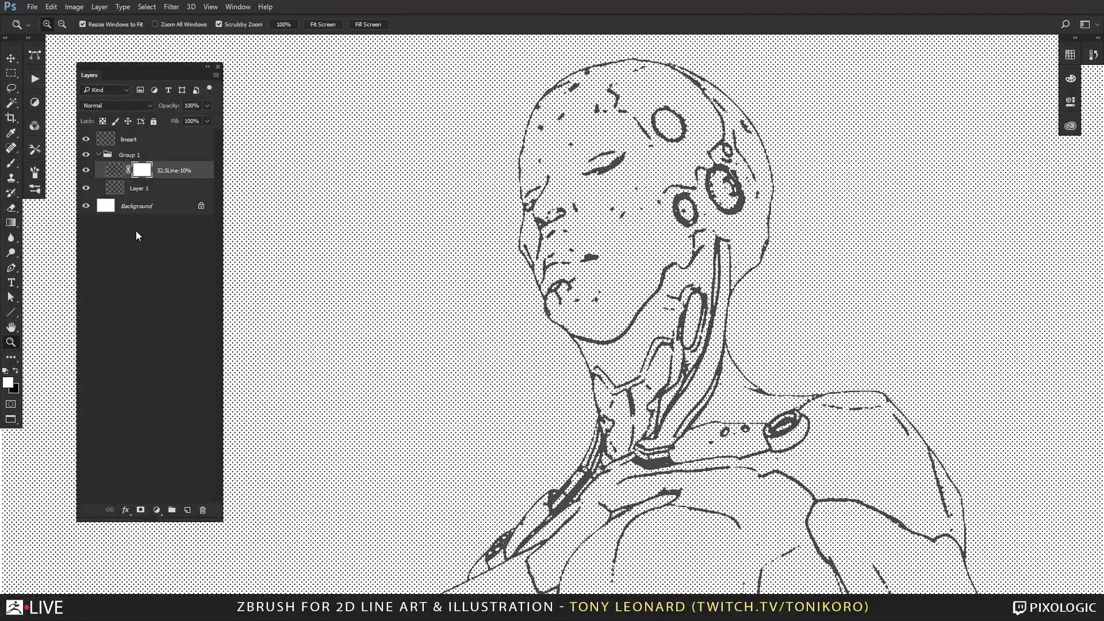
{"action": "key", "text": "ctrl+i"}
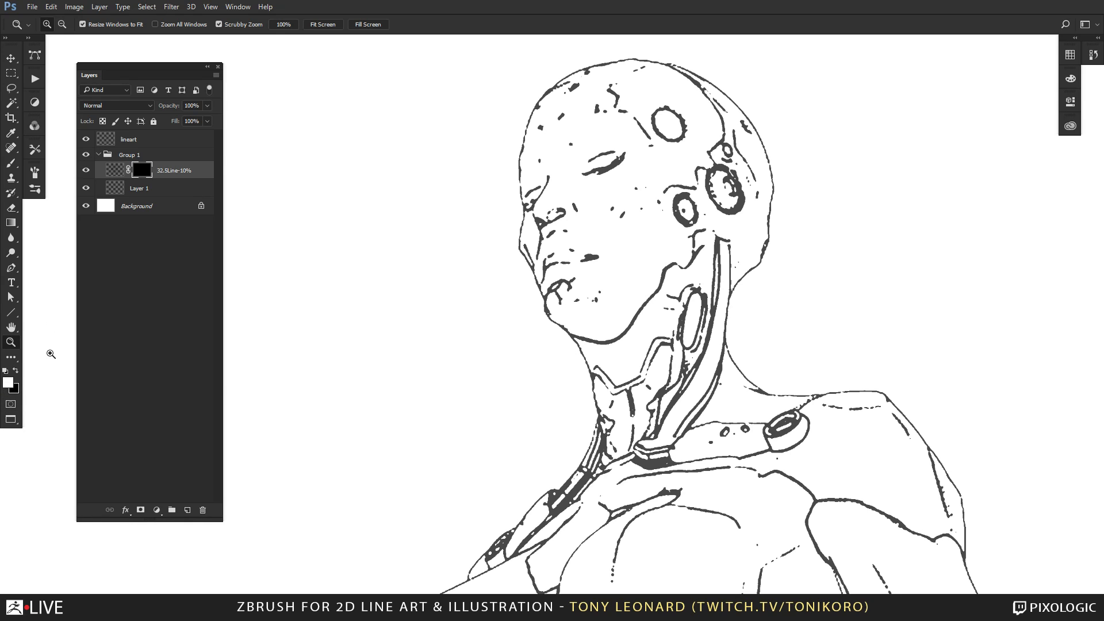
Choose the Hard Round Pressure Size brush with black as foreground and tilt its tip to 34° with 61% roundness.
{"action": "key", "text": "x"}
{"action": "key", "text": "b"}
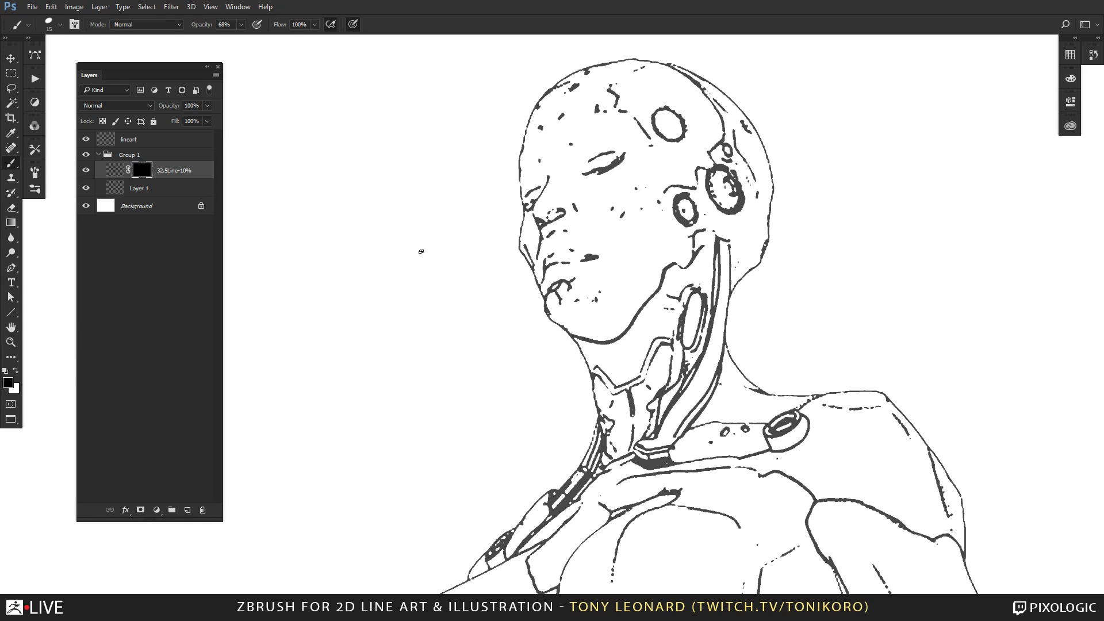
{"action": "right_click", "coordinate": [420, 258]}
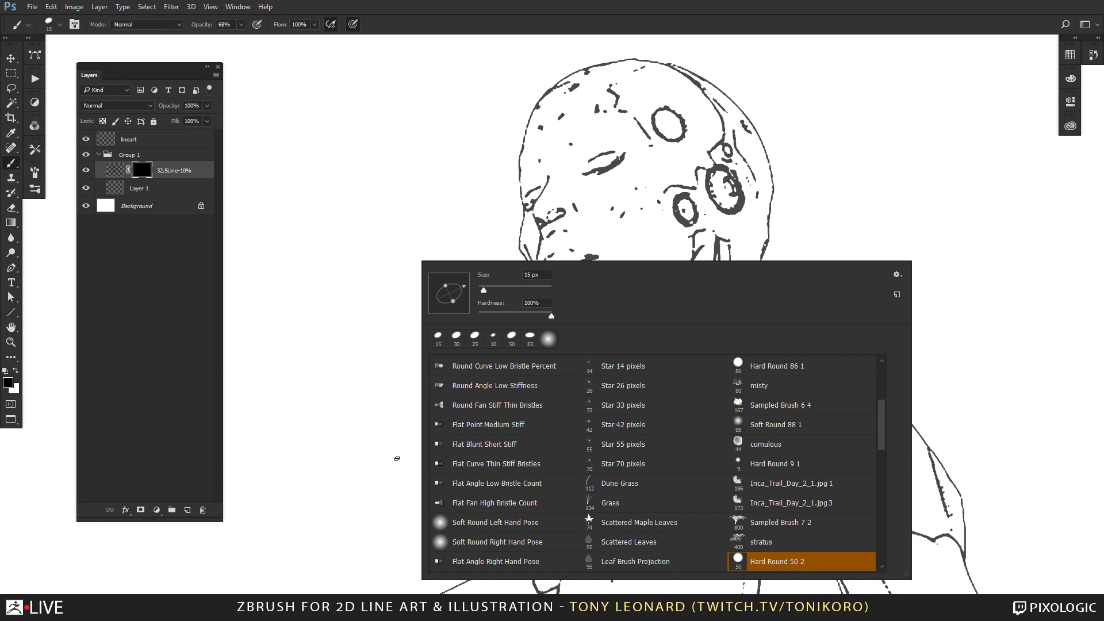
{"action": "left_click_drag", "start_coordinate": [882, 443], "coordinate": [886, 374]}
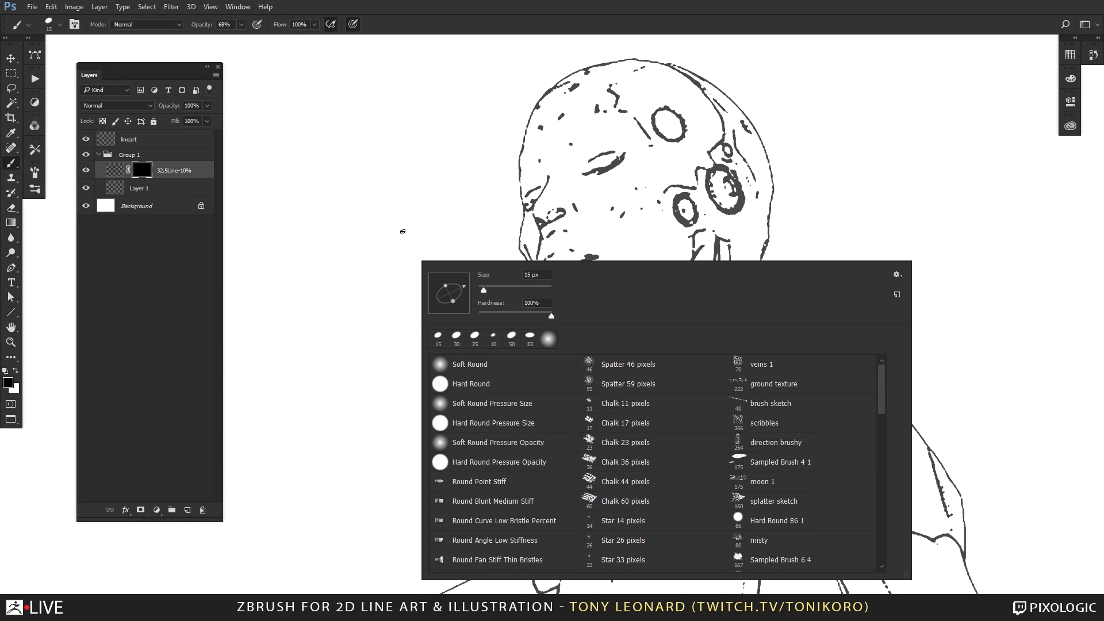
{"action": "left_click", "coordinate": [490, 424]}
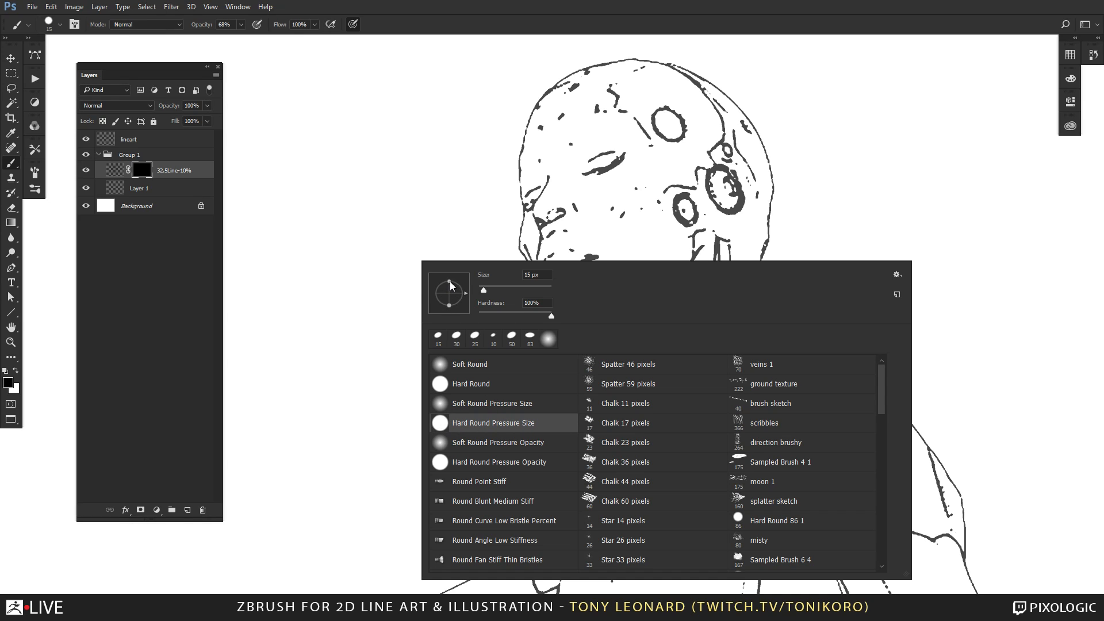
{"action": "left_click_drag", "start_coordinate": [450, 282], "coordinate": [451, 286]}
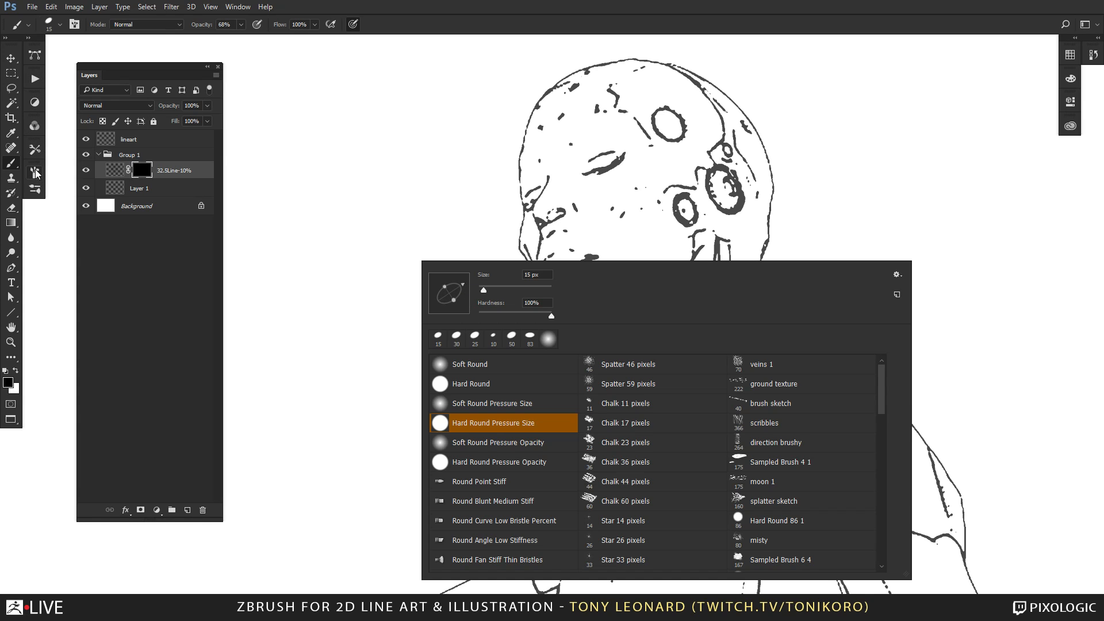
{"action": "left_click", "coordinate": [63, 190]}
Set the brush's Shape Dynamics minimum diameter to 43% and put the brush settings away.
{"action": "left_click", "coordinate": [35, 170]}
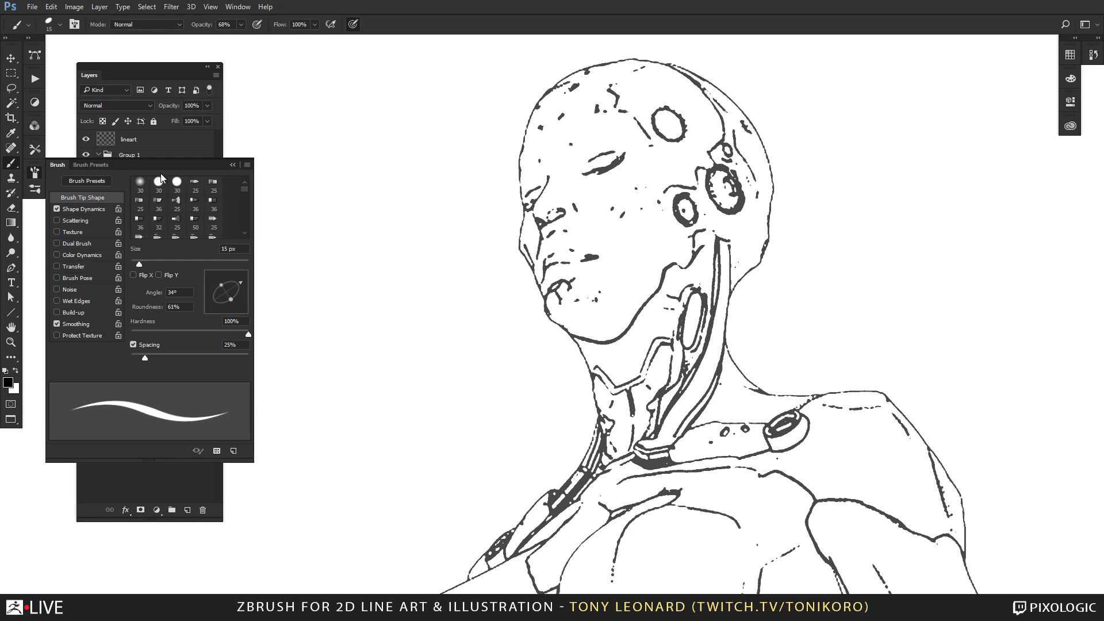
{"action": "left_click", "coordinate": [92, 210]}
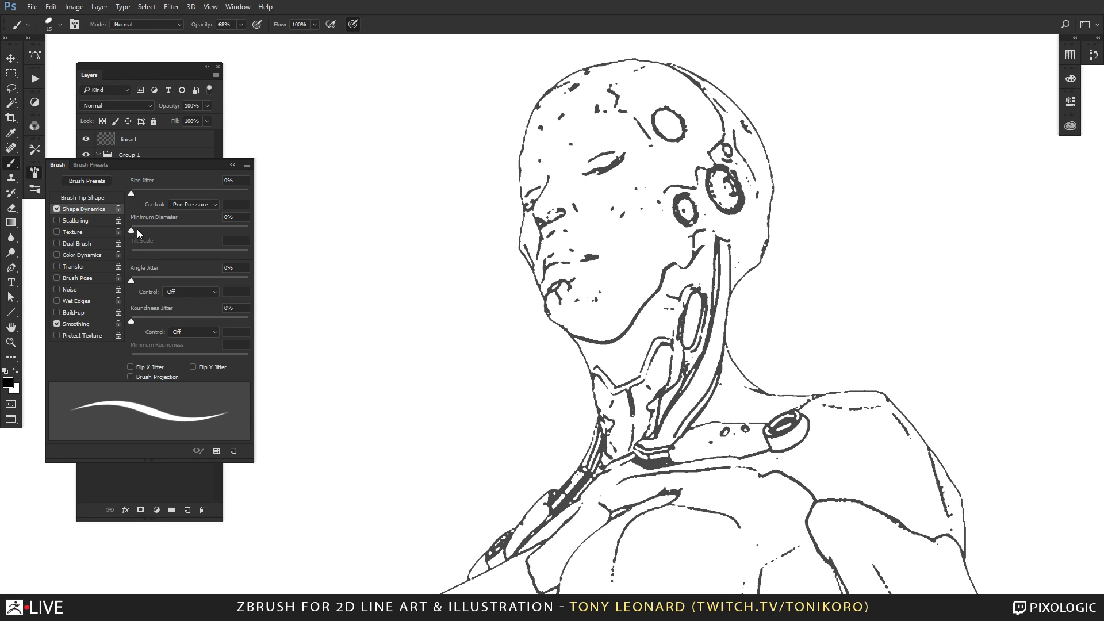
{"action": "left_click_drag", "start_coordinate": [133, 229], "coordinate": [171, 226]}
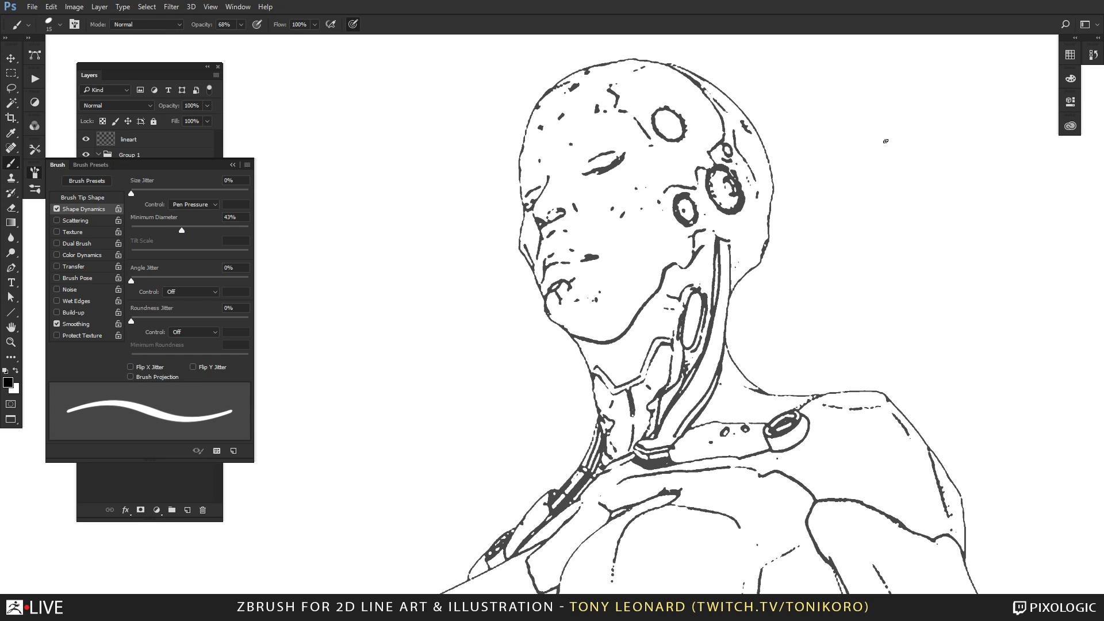
{"action": "left_click", "coordinate": [133, 67]}
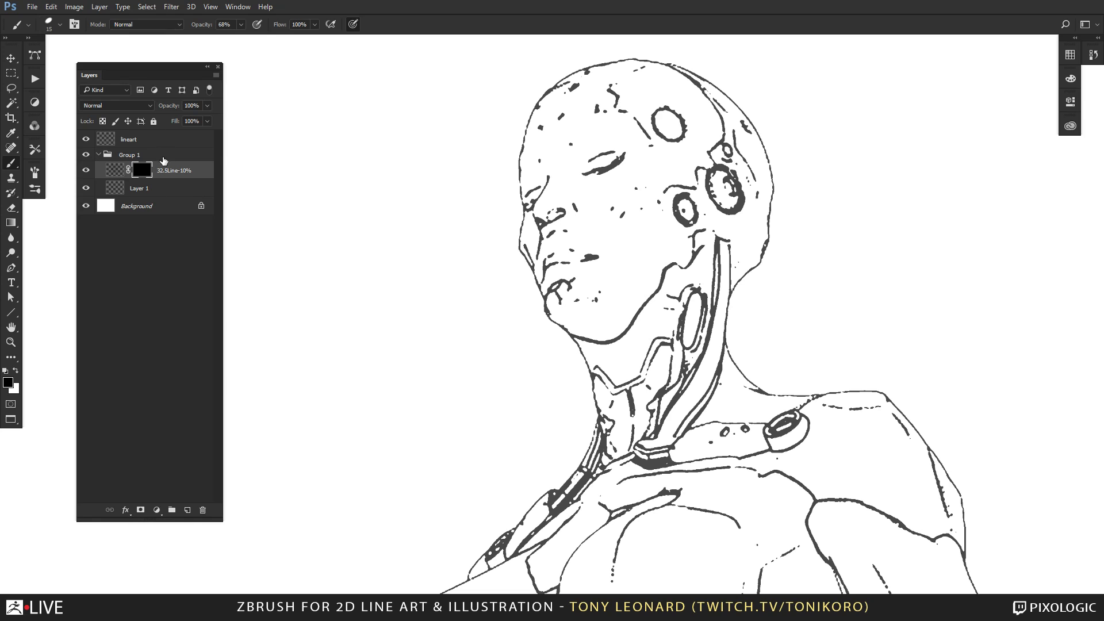
{"action": "key", "text": "alt+Tab"}
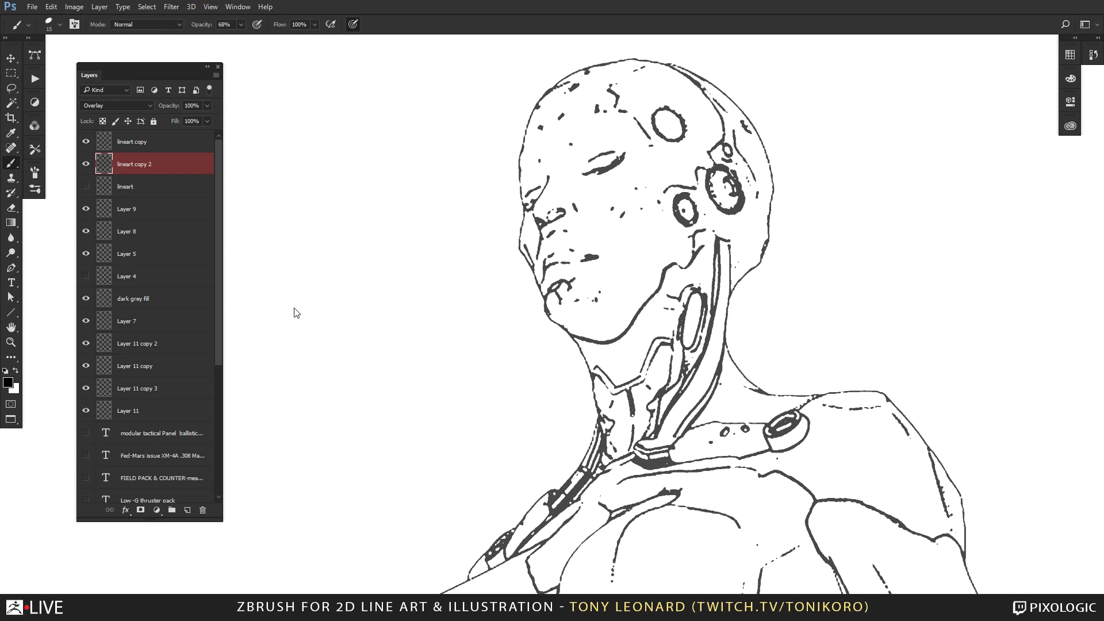
{"action": "left_click", "coordinate": [280, 140]}
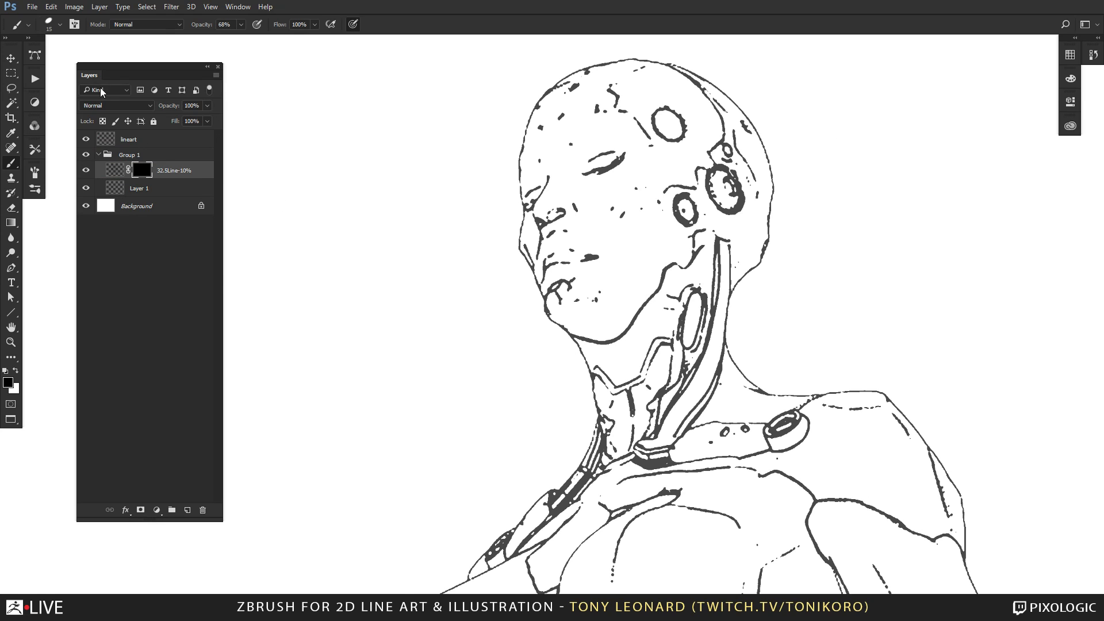
Return to the side-by-side documents and show the 32.5Line-40% tone layer in place of 32.5Line-20% in the collection.
{"action": "key", "text": "f"}
{"action": "key", "text": "f"}
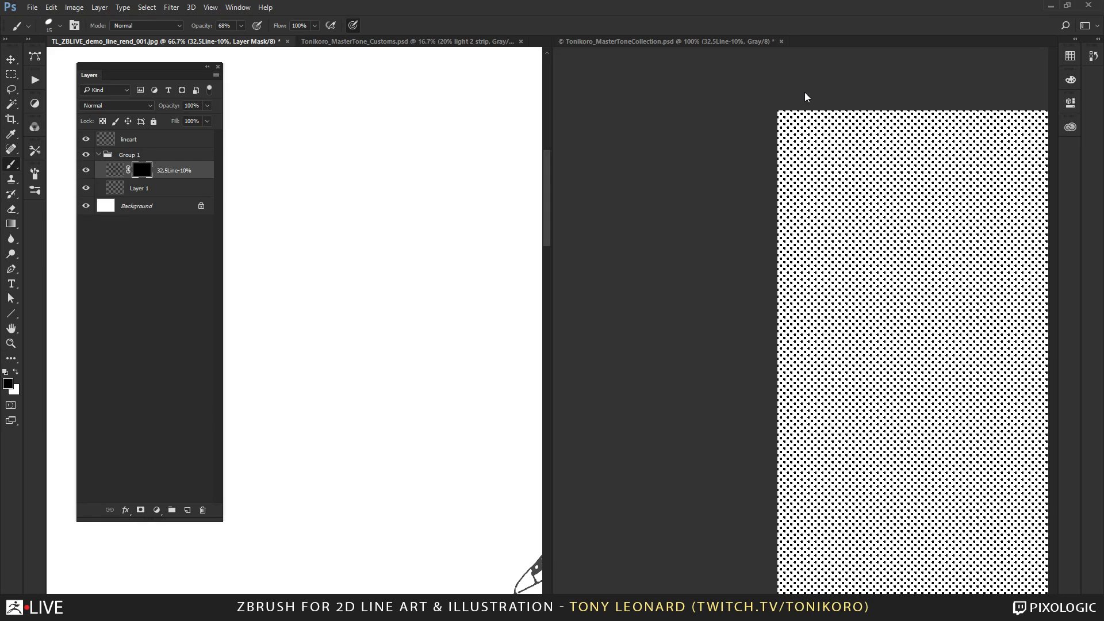
{"action": "left_click", "coordinate": [635, 42]}
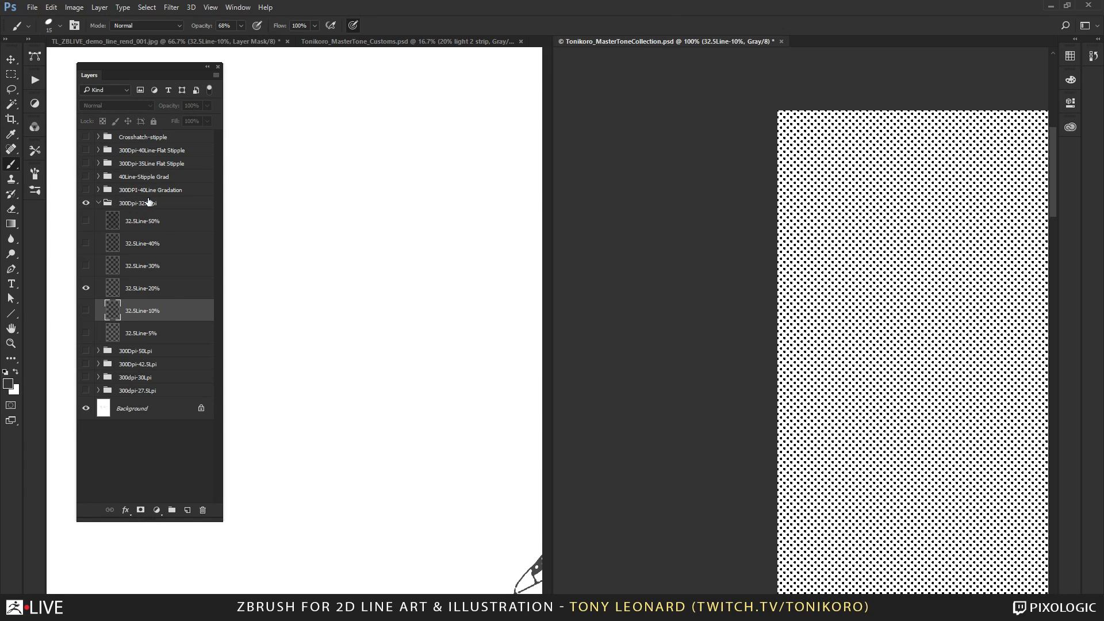
{"action": "left_click", "coordinate": [86, 289]}
{"action": "left_click", "coordinate": [87, 244]}
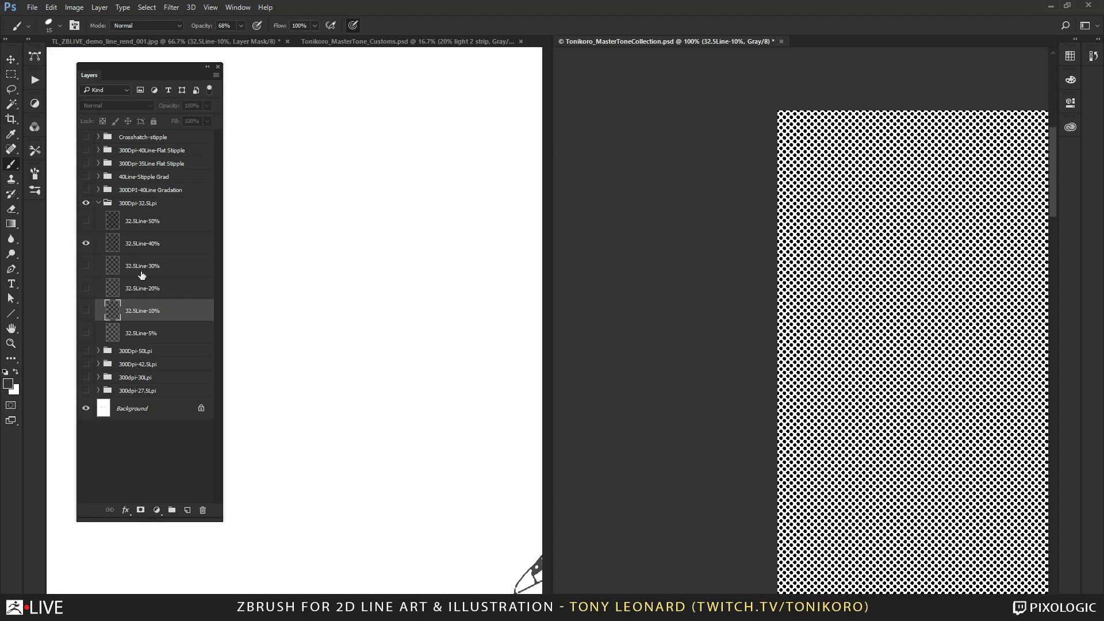
Copy the 32.5Line-40% tone layer into the line art document and position it over the figure's torso and arms in full-screen view.
{"action": "left_click", "coordinate": [163, 244]}
{"action": "left_click_drag", "start_coordinate": [163, 244], "coordinate": [356, 397]}
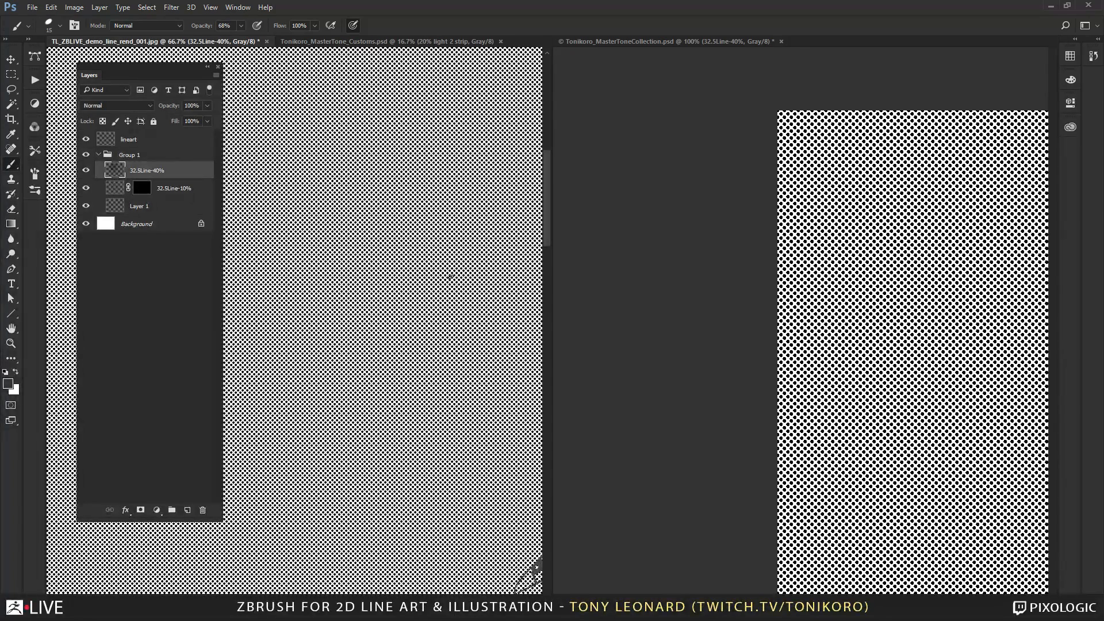
{"action": "key", "text": "f"}
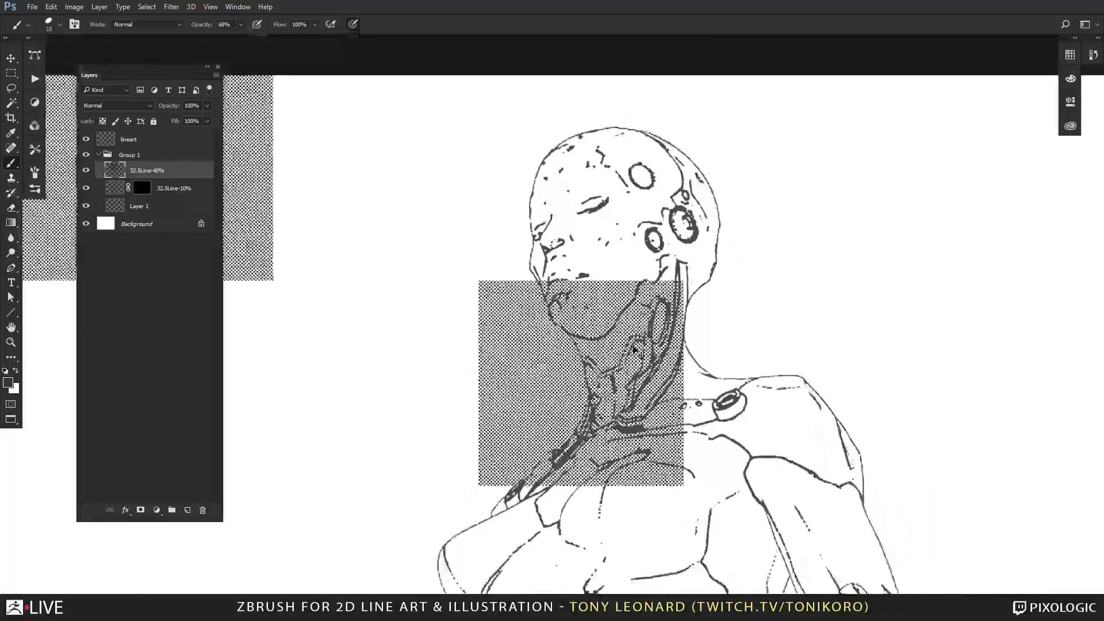
{"action": "scroll", "coordinate": [609, 317], "scroll_direction": "down", "scroll_amount": 5}
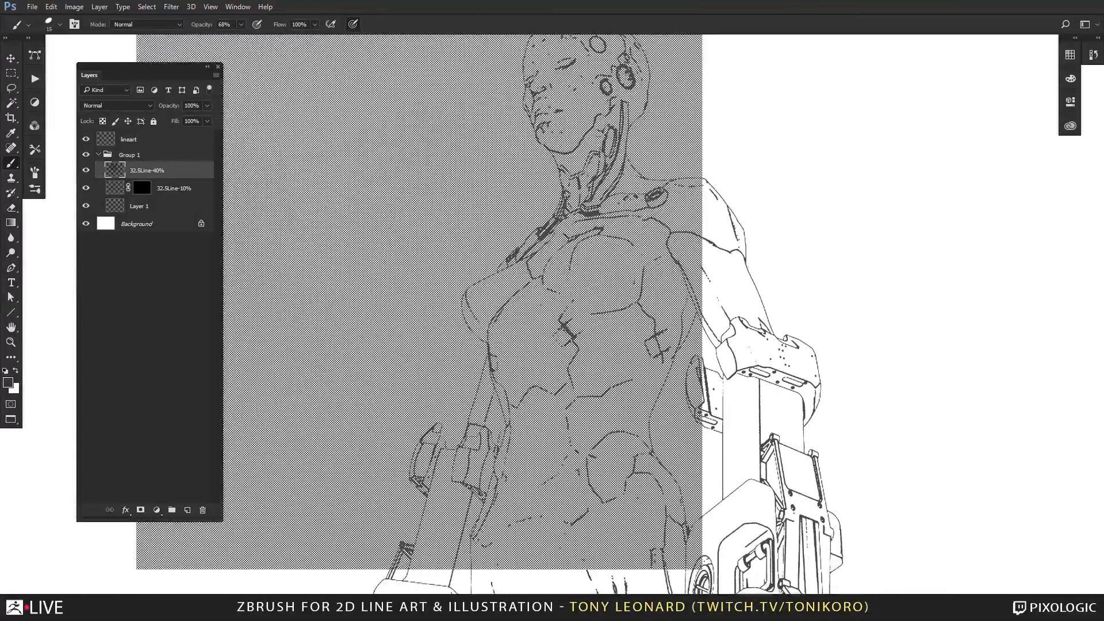
{"action": "left_click_drag", "start_coordinate": [555, 444], "coordinate": [415, 378]}
{"action": "key", "text": "v"}
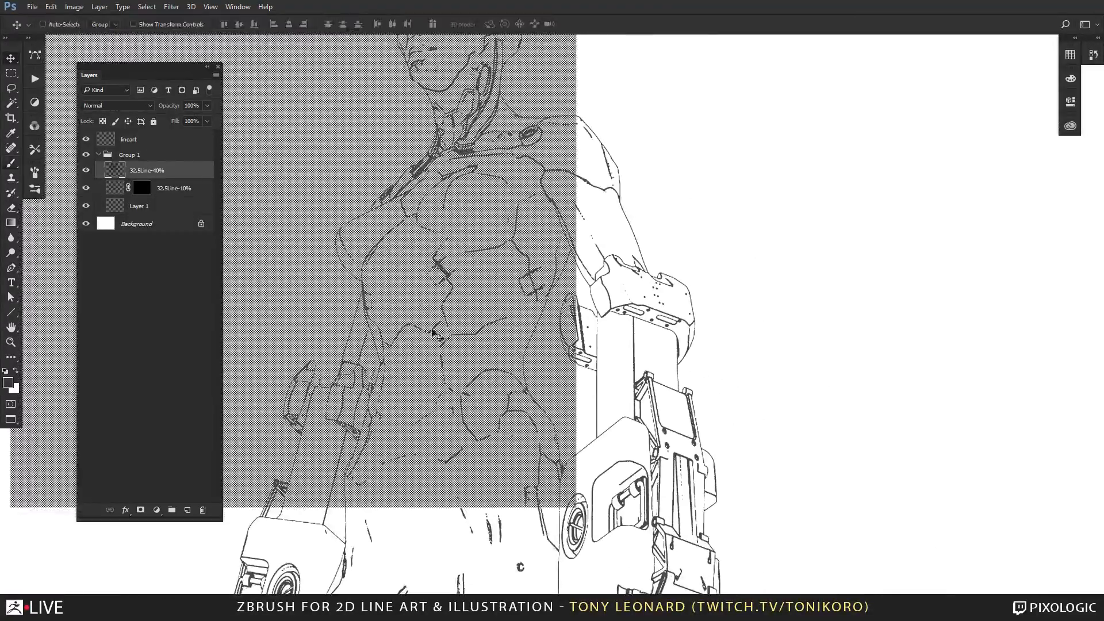
{"action": "left_click_drag", "start_coordinate": [413, 333], "coordinate": [593, 421]}
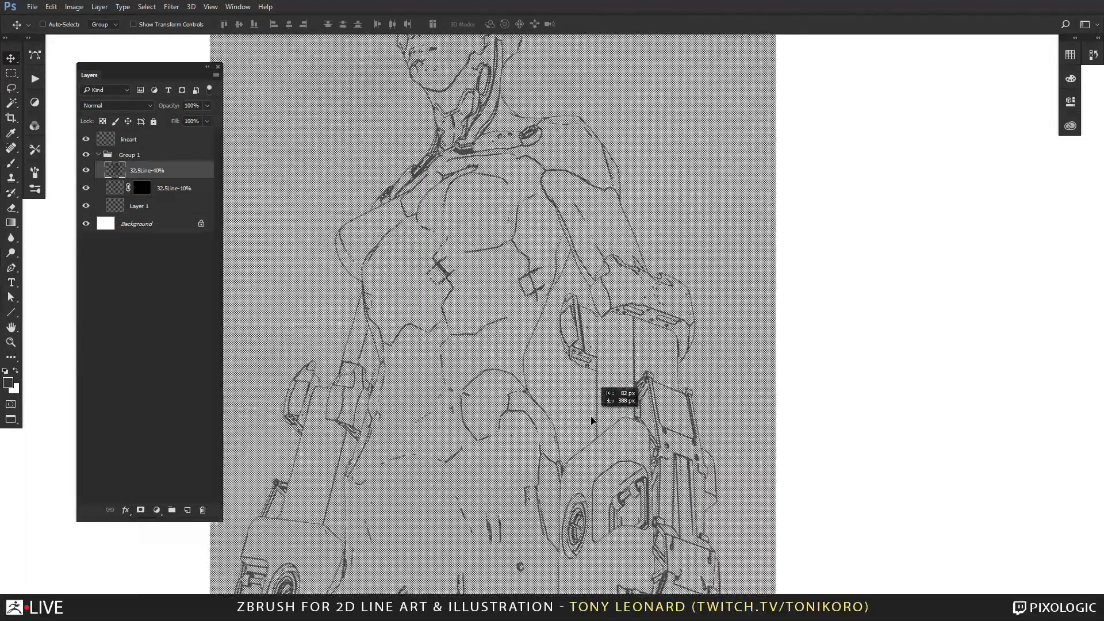
Move the 32.5Line-40% tone so it covers the figure from the chest down to the canvas's lower edge.
{"action": "left_click_drag", "start_coordinate": [623, 351], "coordinate": [641, 499]}
{"action": "key", "text": "ctrl+minus"}
{"action": "key", "text": "ctrl+minus"}
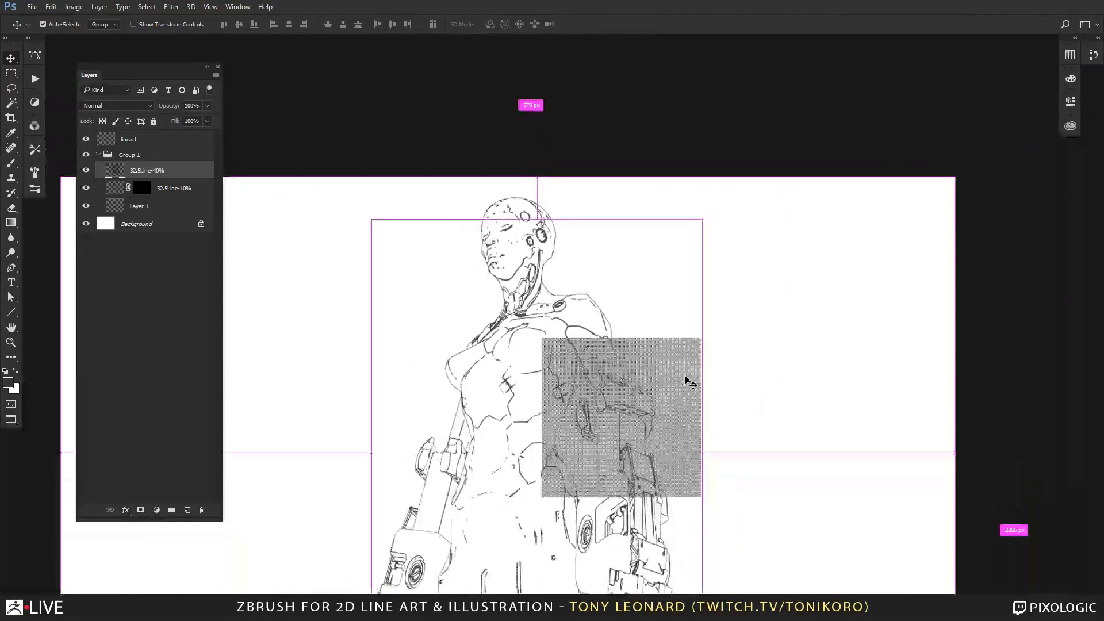
{"action": "left_click_drag", "start_coordinate": [608, 431], "coordinate": [632, 404]}
{"action": "key", "text": "z"}
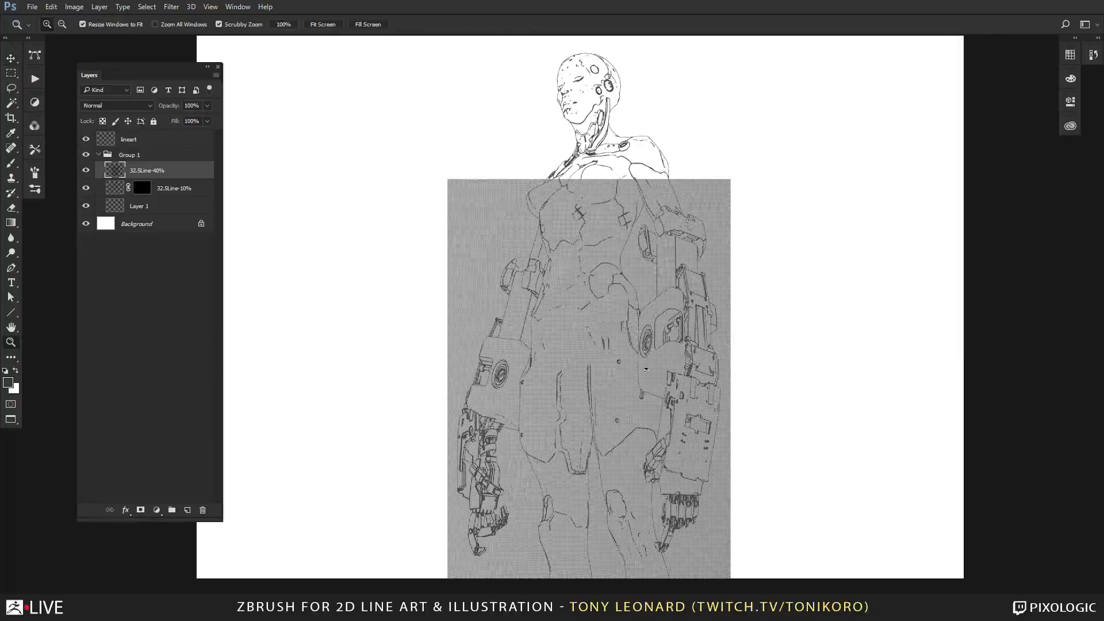
Examine the 32.5Line-40% tone up close against the line art on the figure's torso, hips, arms and hands.
{"action": "left_click", "coordinate": [586, 352]}
{"action": "left_click", "coordinate": [594, 349]}
{"action": "left_click_drag", "start_coordinate": [654, 430], "coordinate": [627, 315]}
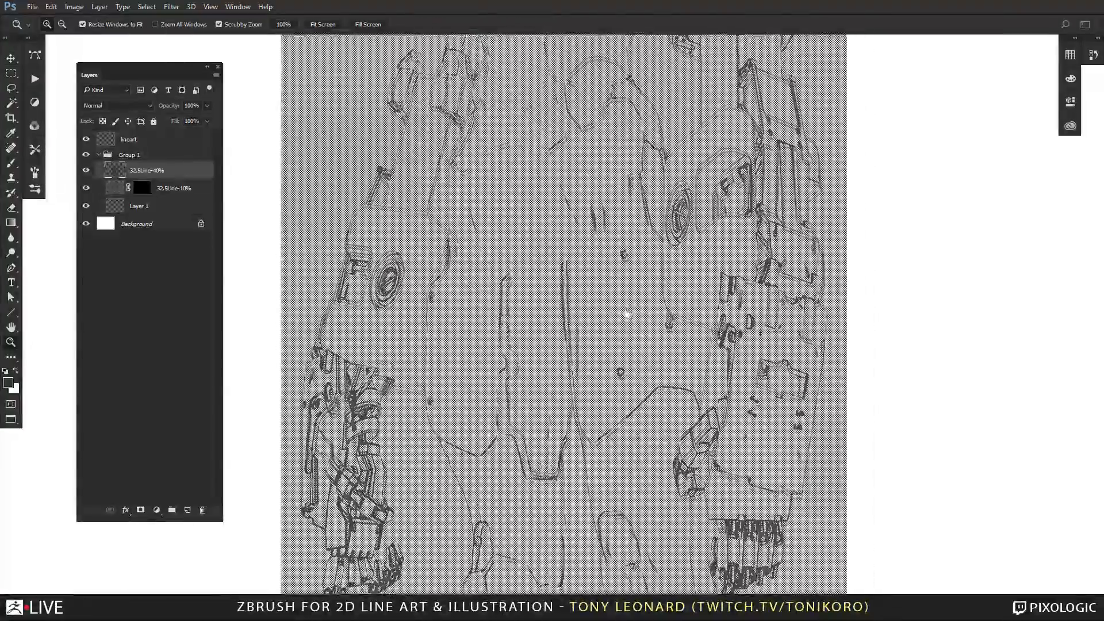
{"action": "left_click", "coordinate": [610, 371]}
{"action": "left_click_drag", "start_coordinate": [565, 530], "coordinate": [792, 221]}
{"action": "left_click_drag", "start_coordinate": [669, 391], "coordinate": [621, 384]}
{"action": "left_click_drag", "start_coordinate": [675, 309], "coordinate": [651, 571]}
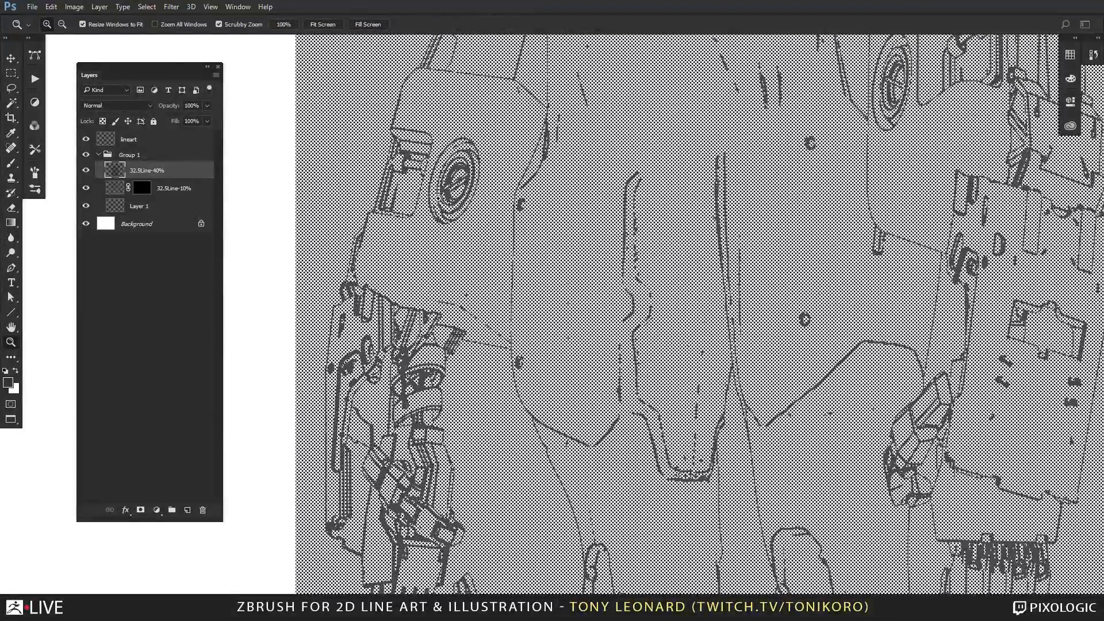
{"action": "left_click_drag", "start_coordinate": [746, 295], "coordinate": [505, 481]}
{"action": "left_click_drag", "start_coordinate": [628, 247], "coordinate": [656, 498]}
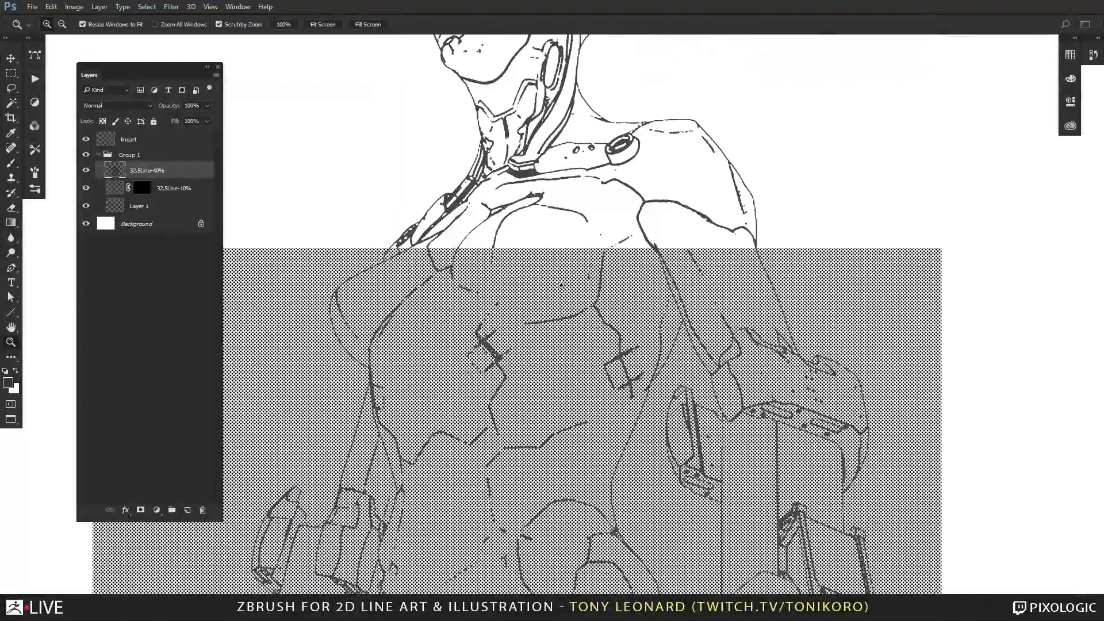
{"action": "left_click_drag", "start_coordinate": [475, 361], "coordinate": [602, 328]}
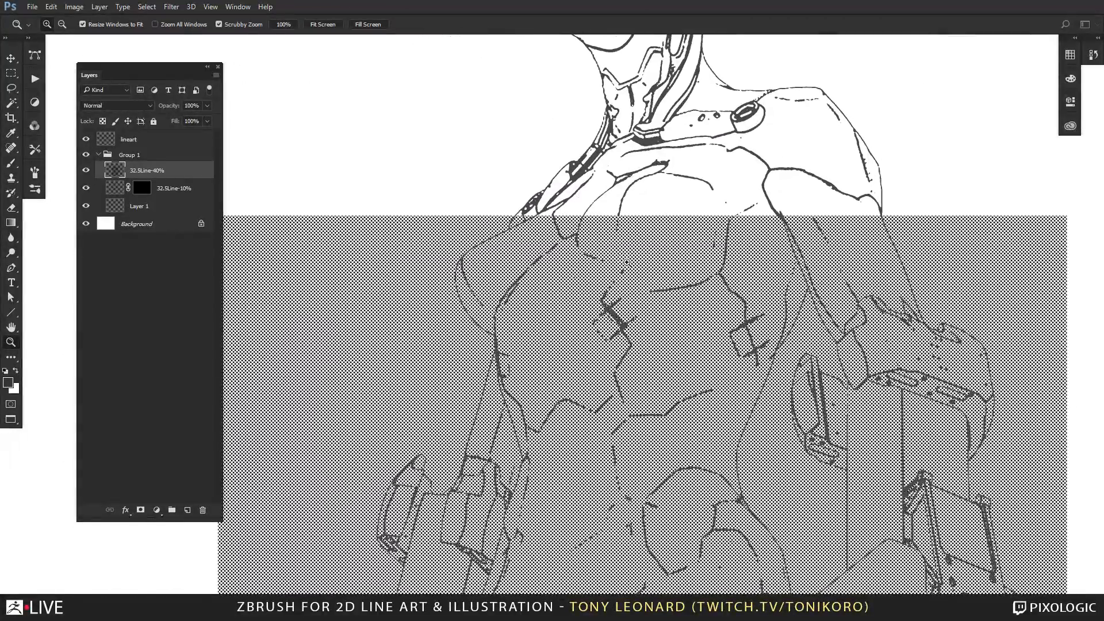
{"action": "left_click_drag", "start_coordinate": [639, 535], "coordinate": [568, 351]}
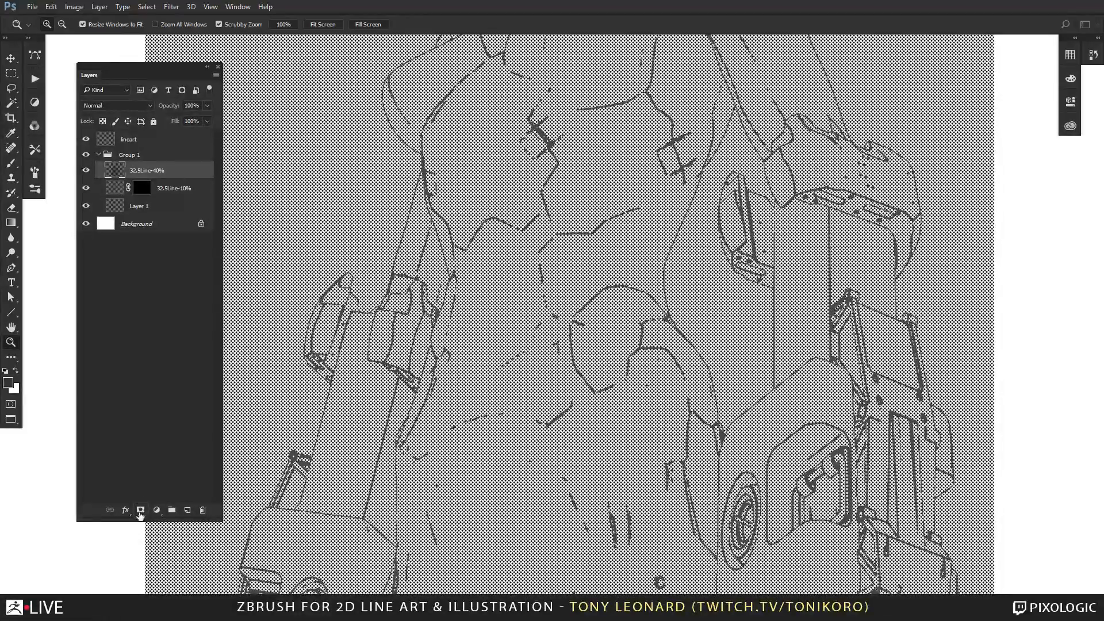
Add a layer mask to 32.5Line-40%, invert it to hide the tone, and enlarge the brush to 70.
{"action": "left_click", "coordinate": [140, 511]}
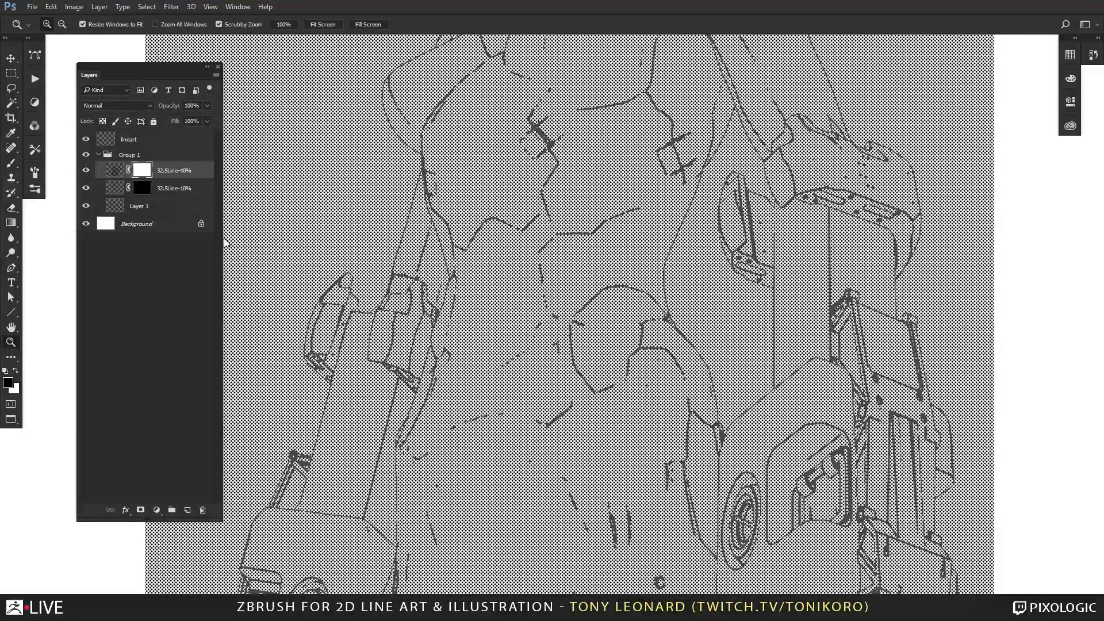
{"action": "key", "text": "ctrl+i"}
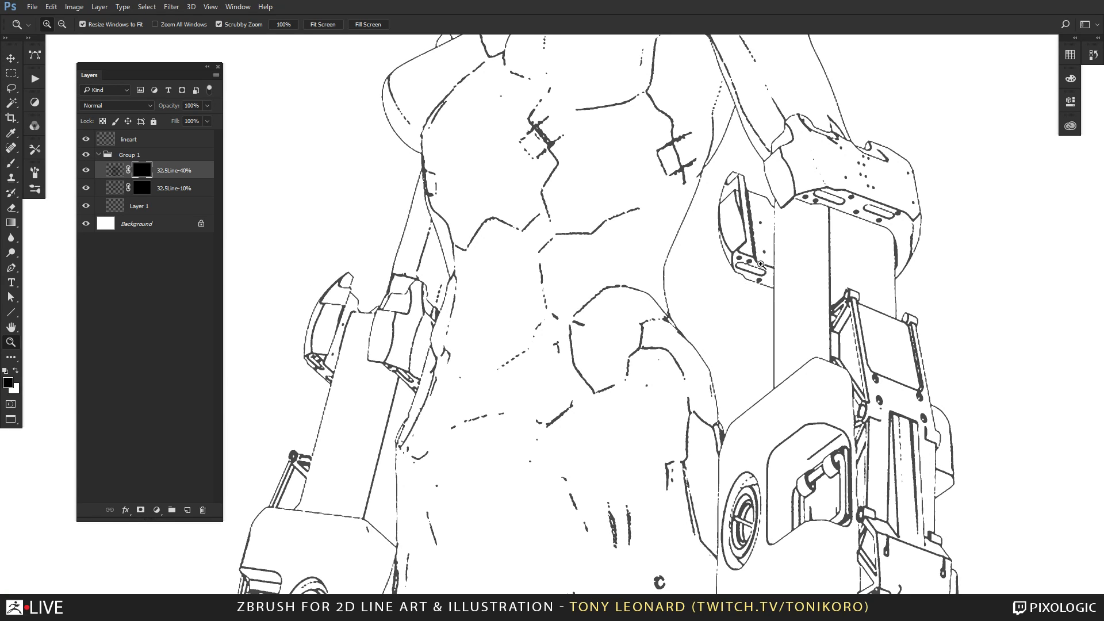
{"action": "key", "text": "b"}
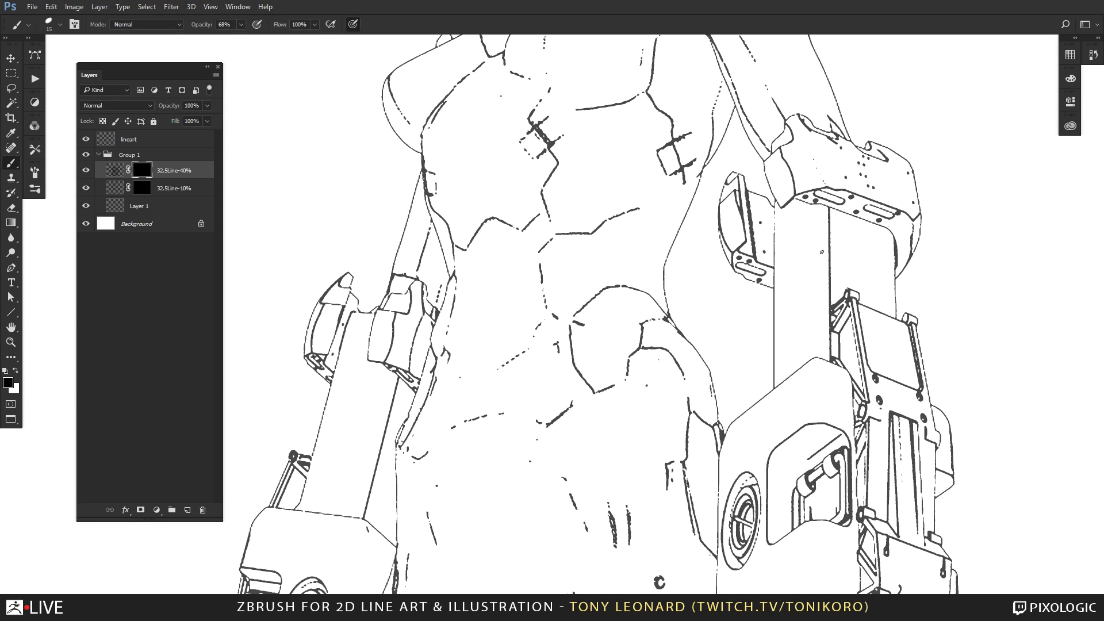
{"action": "key", "text": "bracketright"}
{"action": "key", "text": "bracketright"}
{"action": "left_click_drag", "start_coordinate": [578, 211], "coordinate": [595, 570]}
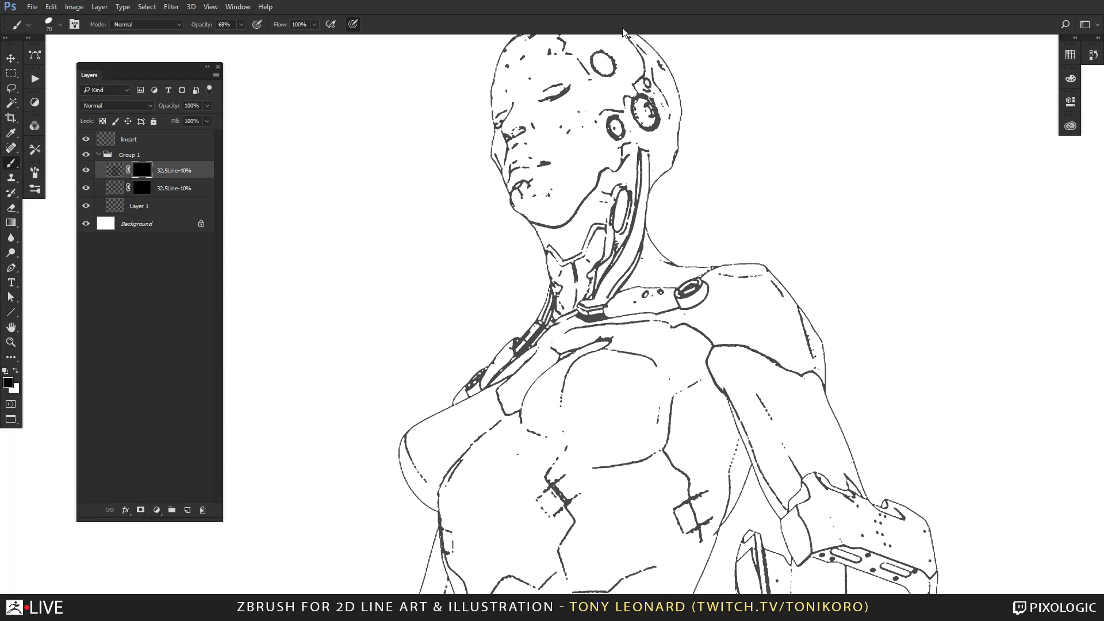
Rename Group 1 as Screentone.
{"action": "double_click", "coordinate": [127, 155]}
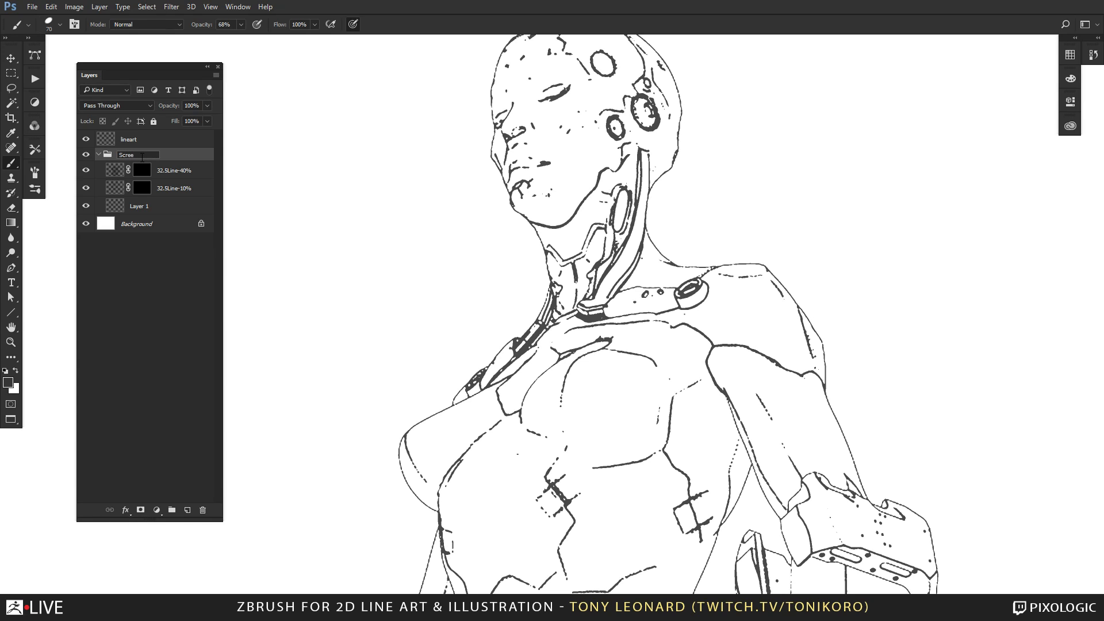
{"action": "key", "text": "Return"}
{"action": "key", "text": "alt+Tab"}
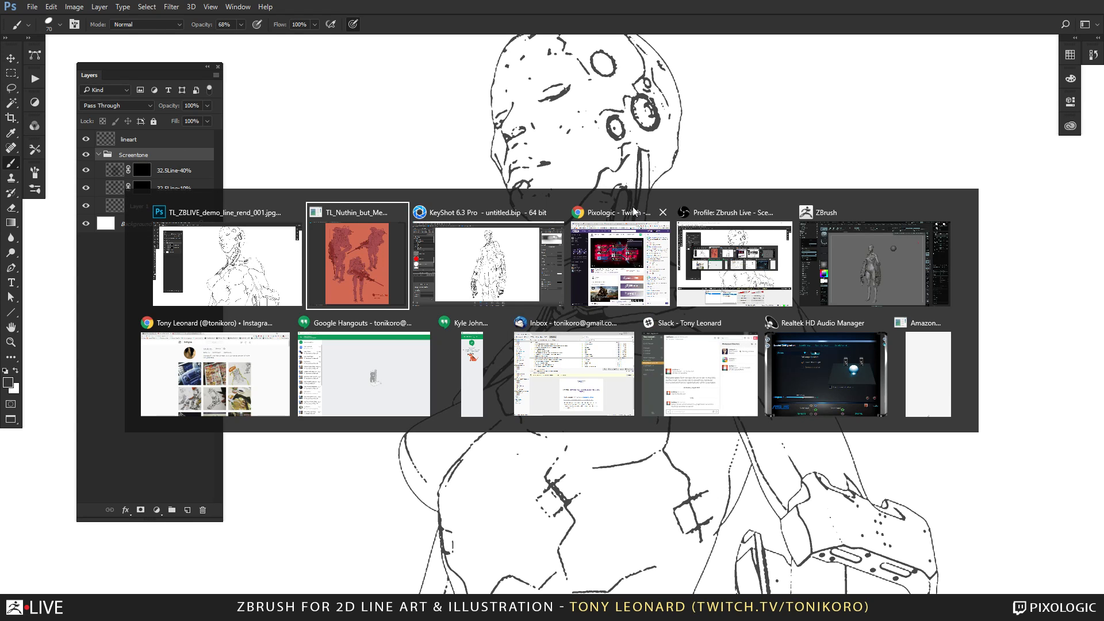
{"action": "key", "text": "alt+Tab"}
{"action": "key", "text": "alt+shift+Tab"}
{"action": "key", "text": "alt+shift+Tab"}
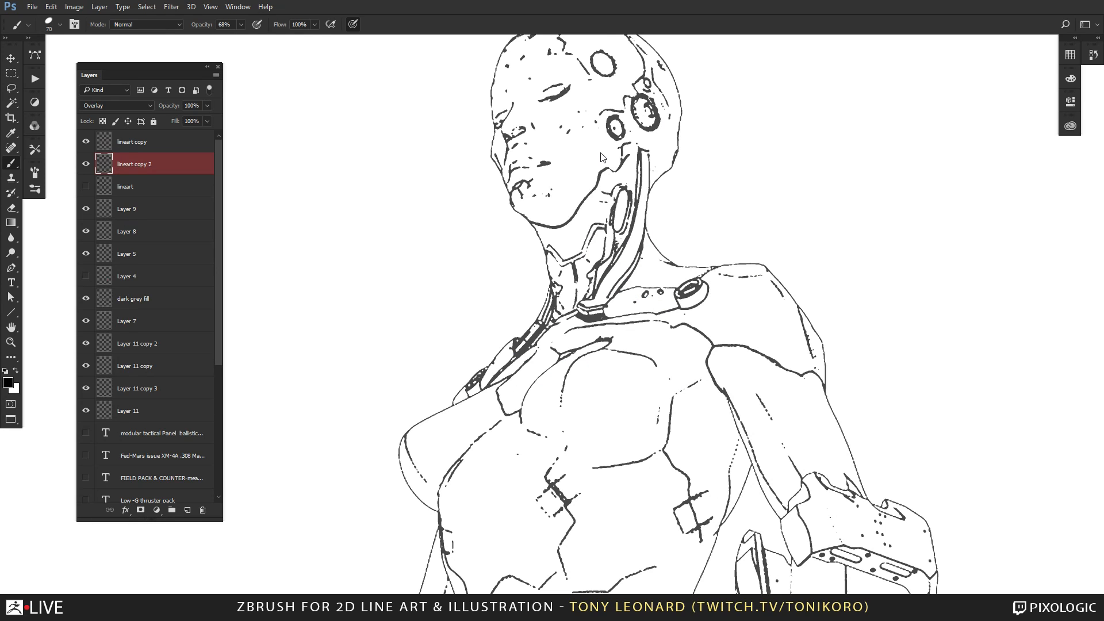
{"action": "left_click", "coordinate": [623, 163]}
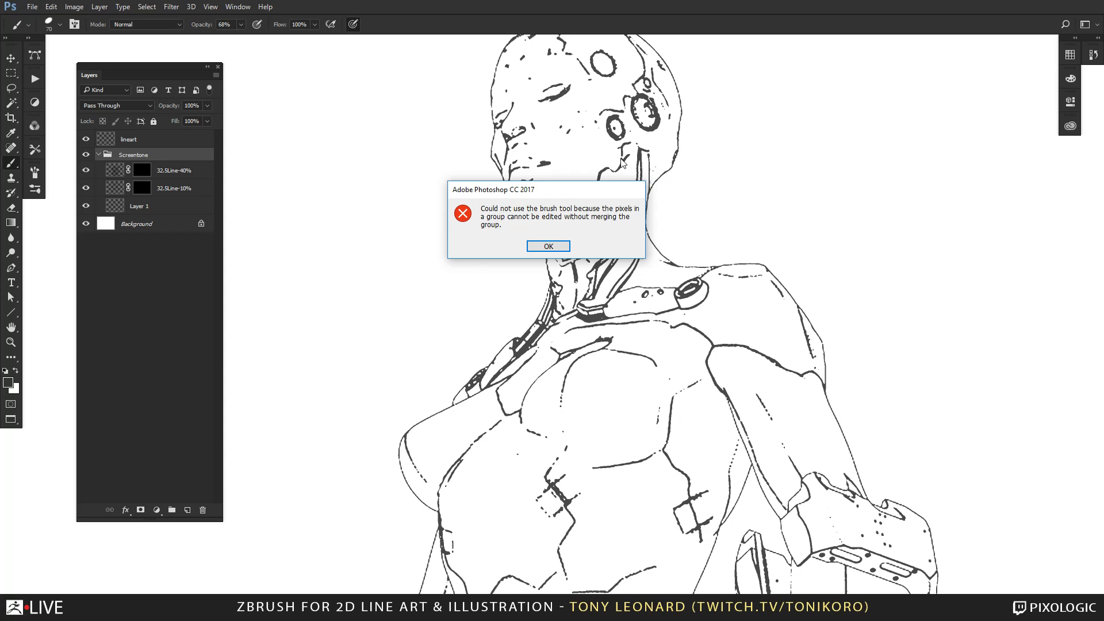
{"action": "left_click", "coordinate": [548, 246]}
Target the 32.5Line-40% layer's mask for painting and switch the foreground colour between white and black.
{"action": "left_click", "coordinate": [142, 170]}
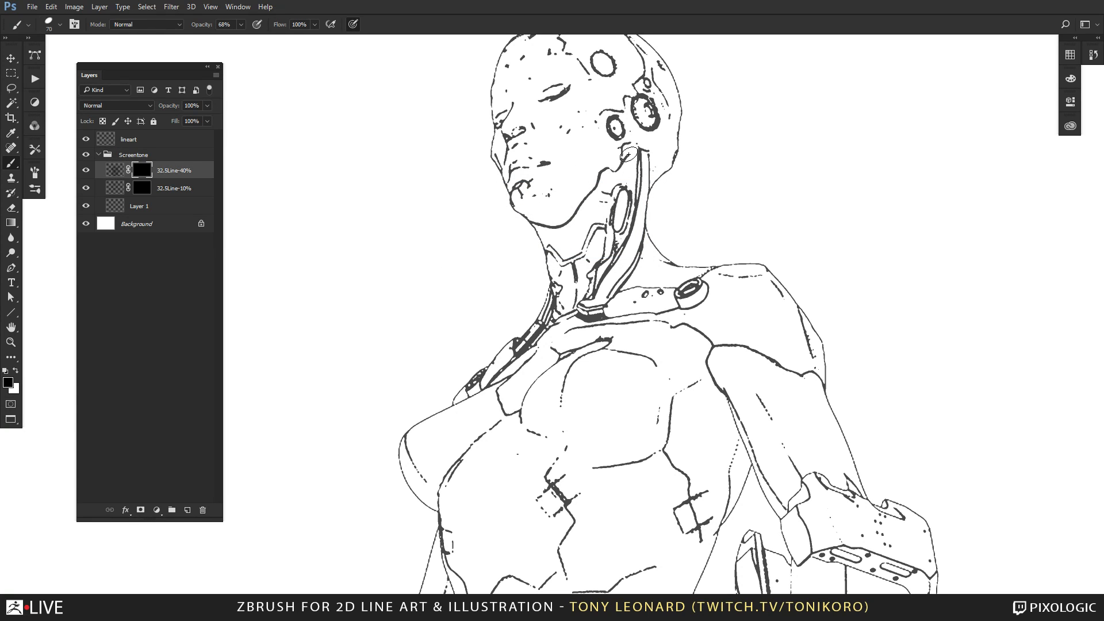
{"action": "key", "text": "x"}
{"action": "key", "text": "x"}
{"action": "key", "text": "x"}
{"action": "key", "text": "ctrl+minus"}
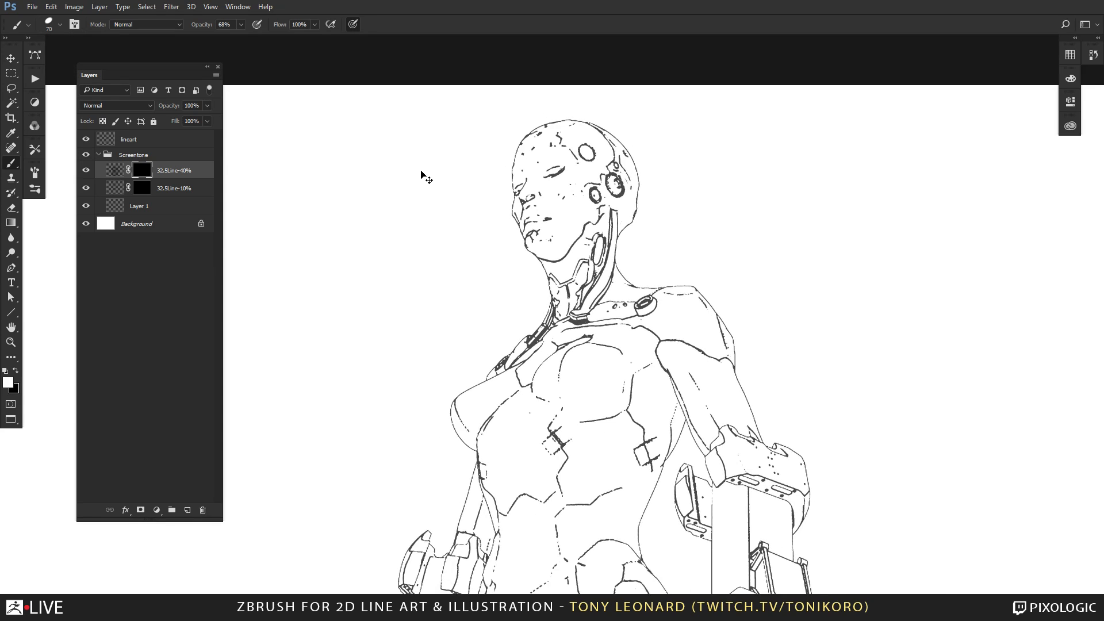
{"action": "left_click", "coordinate": [139, 139]}
{"action": "left_click", "coordinate": [167, 170]}
{"action": "left_click", "coordinate": [143, 173]}
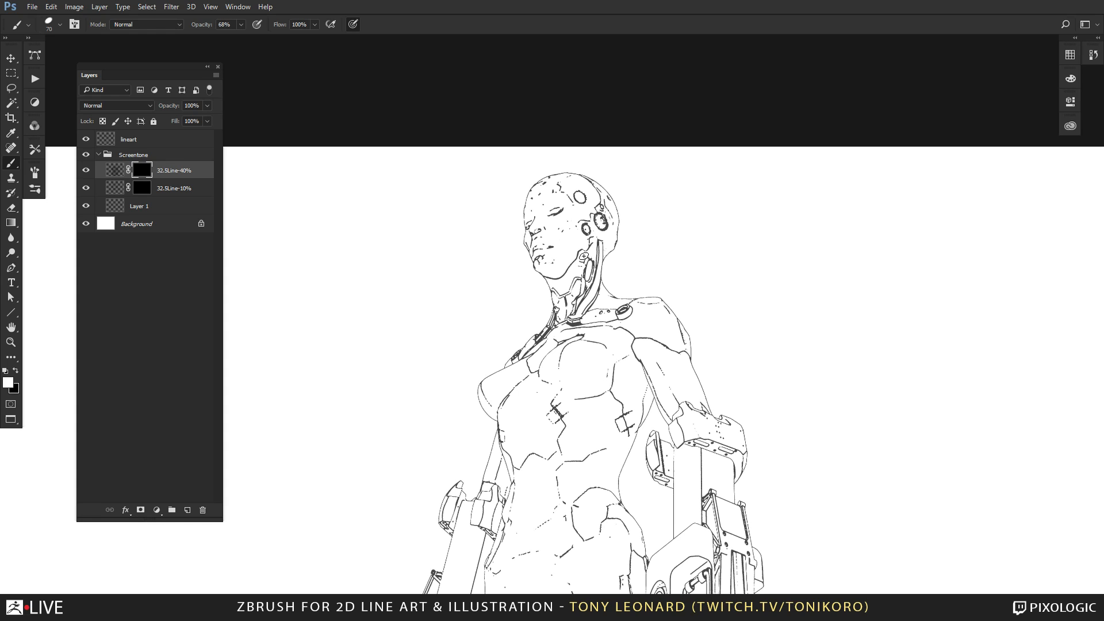
{"action": "key", "text": "x"}
Move the Screentone group above the lineart layer and bring the figure's head and shoulders into close view.
{"action": "left_click_drag", "start_coordinate": [138, 156], "coordinate": [143, 136]}
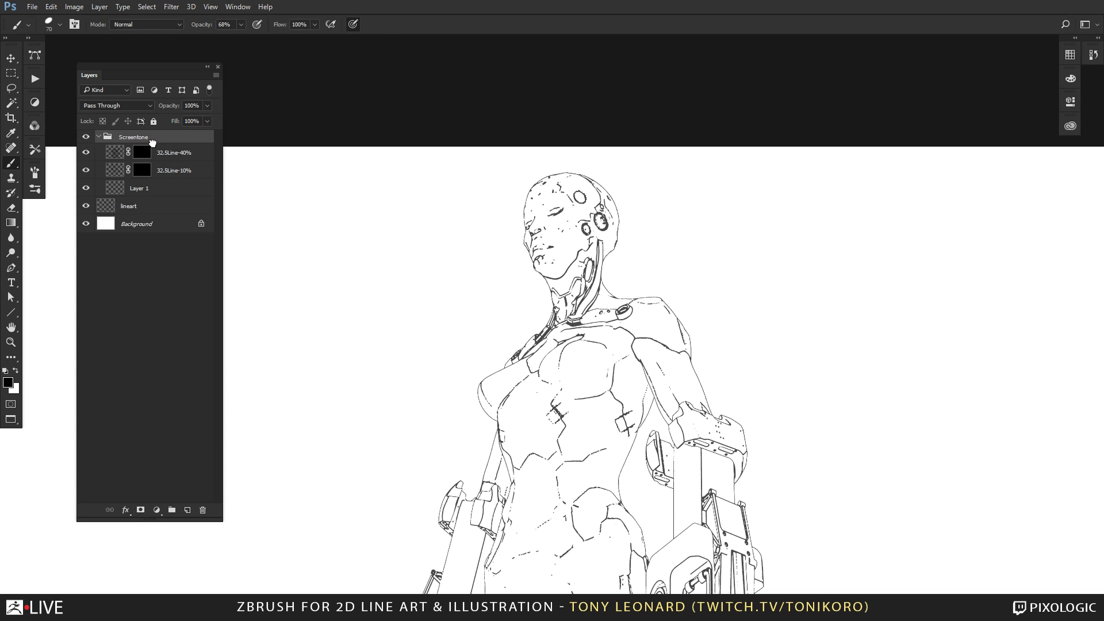
{"action": "key", "text": "z"}
{"action": "left_click_drag", "start_coordinate": [576, 284], "coordinate": [646, 323]}
{"action": "left_click_drag", "start_coordinate": [627, 415], "coordinate": [576, 432]}
Target the 32.5Line-40% layer's mask with the Brush tool and swap the foreground and background colours.
{"action": "left_click", "coordinate": [143, 153]}
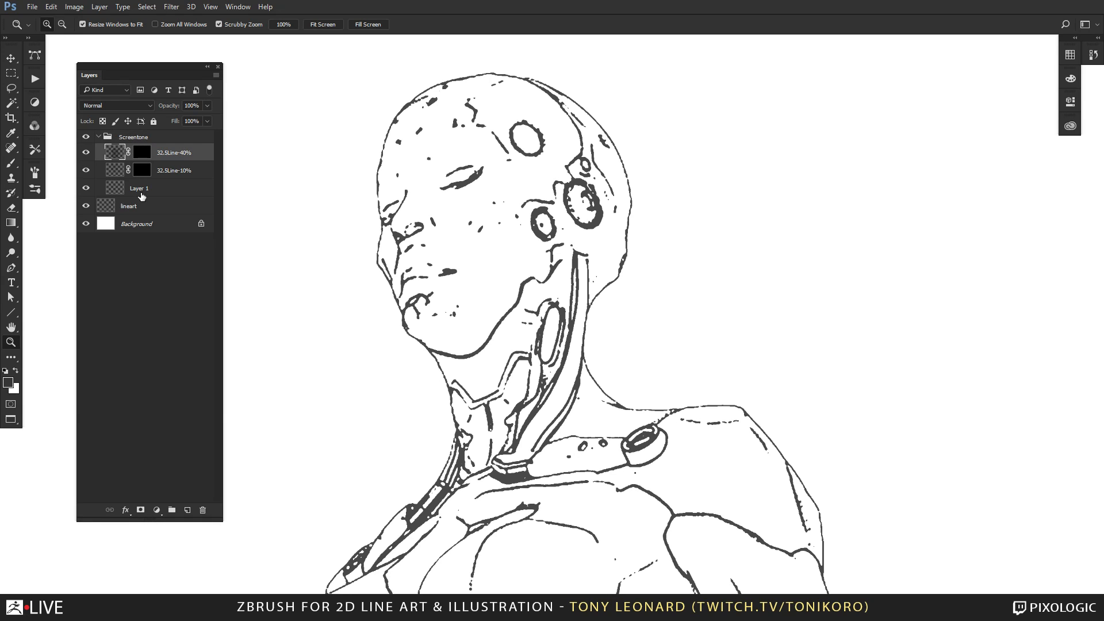
{"action": "left_click", "coordinate": [143, 154]}
{"action": "key", "text": "b"}
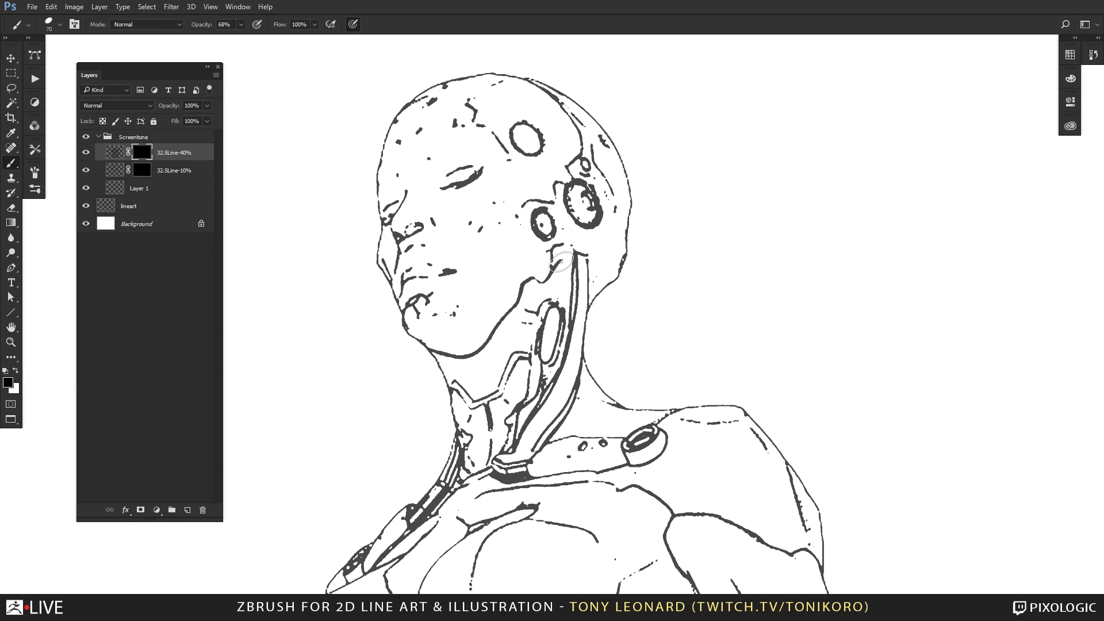
{"action": "key", "text": "x"}
Select the lineart layer and check the document's colour mode, undoing any stray brush mark.
{"action": "key", "text": "ctrl+Tab"}
{"action": "key", "text": "ctrl+Tab"}
{"action": "left_click", "coordinate": [115, 153]}
{"action": "left_click", "coordinate": [138, 207]}
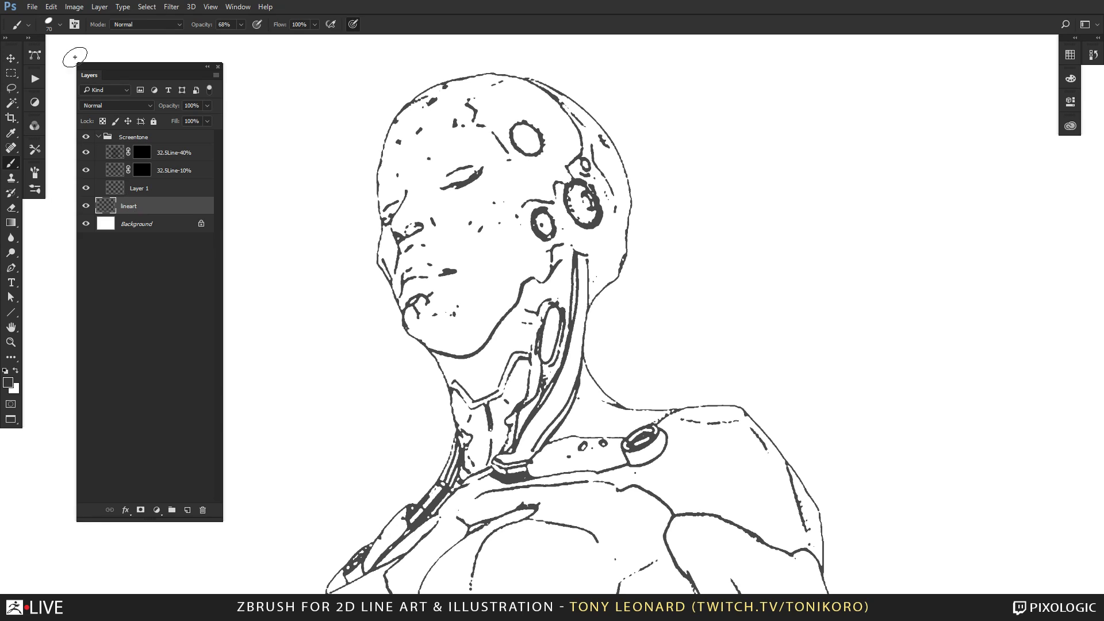
{"action": "left_click", "coordinate": [73, 7]}
{"action": "mouse_move", "coordinate": [81, 22]}
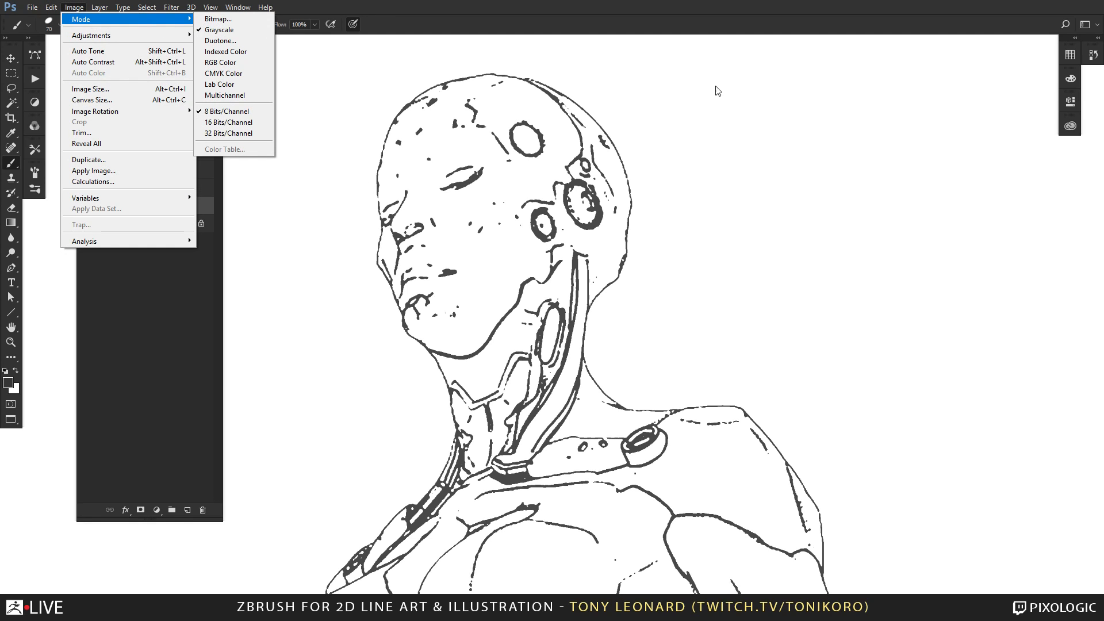
{"action": "left_click", "coordinate": [840, 311]}
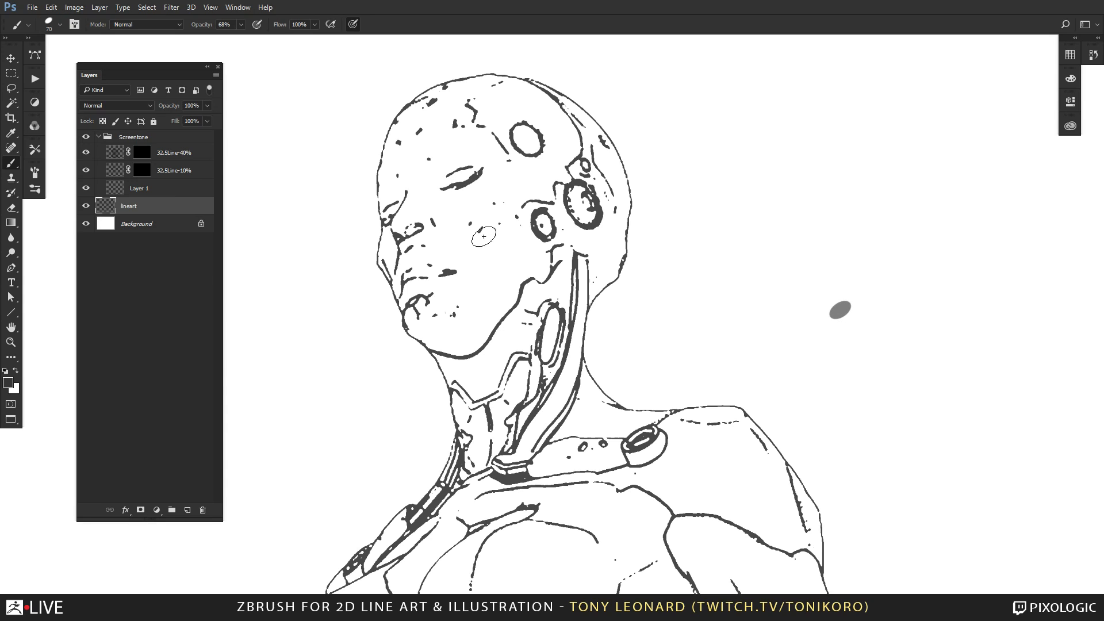
{"action": "key", "text": "ctrl+z"}
Move the lineart layer above the Screentone group and target the 32.5Line-40% mask with white as foreground.
{"action": "left_click_drag", "start_coordinate": [134, 206], "coordinate": [152, 173]}
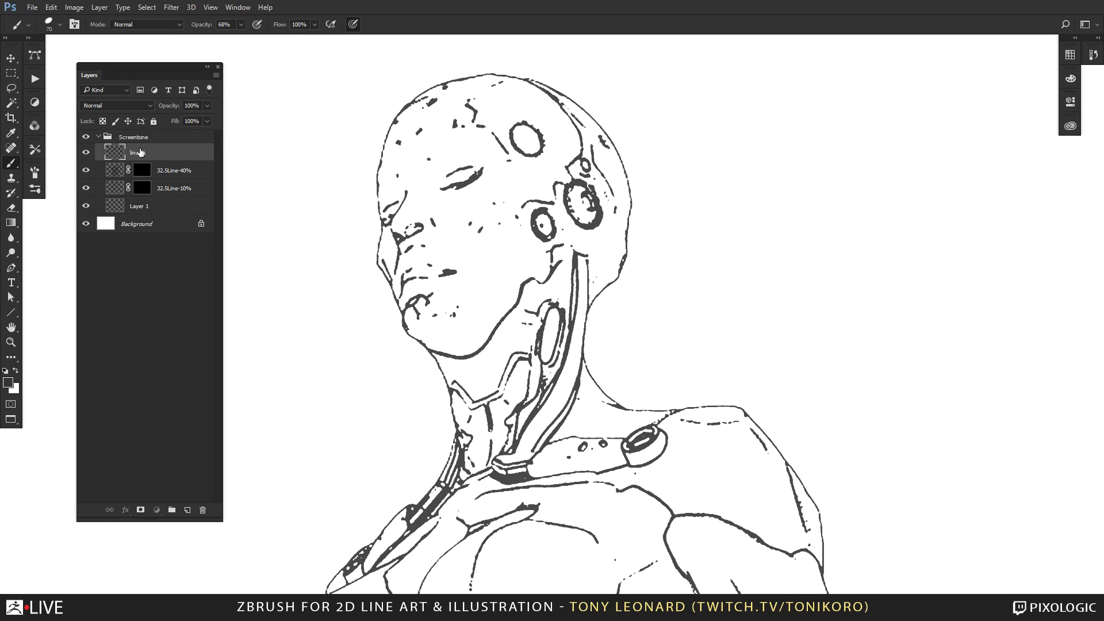
{"action": "key", "text": "ctrl+bracketright"}
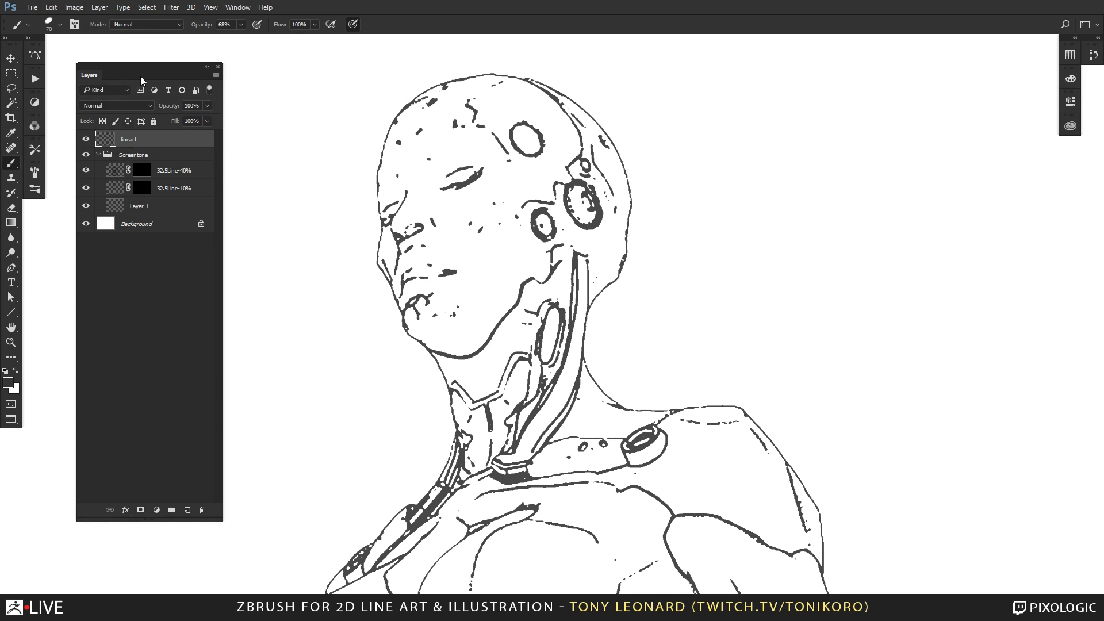
{"action": "left_click", "coordinate": [175, 170]}
{"action": "left_click", "coordinate": [141, 170]}
{"action": "key", "text": "x"}
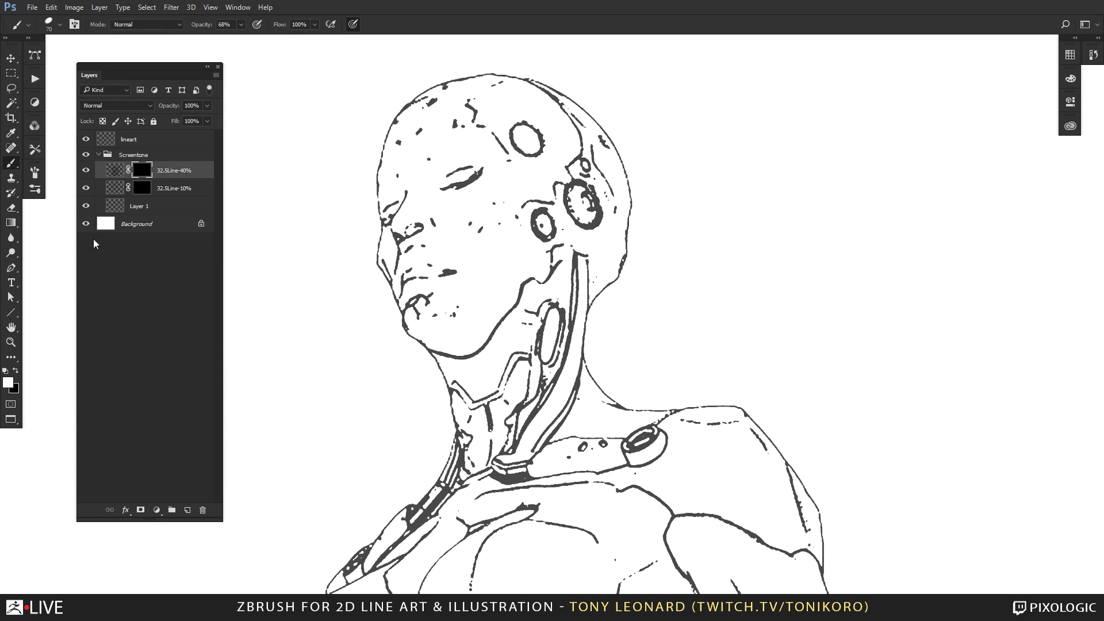
Delete the Screentone group together with its tone layers and select the lineart layer.
{"action": "left_click", "coordinate": [118, 154]}
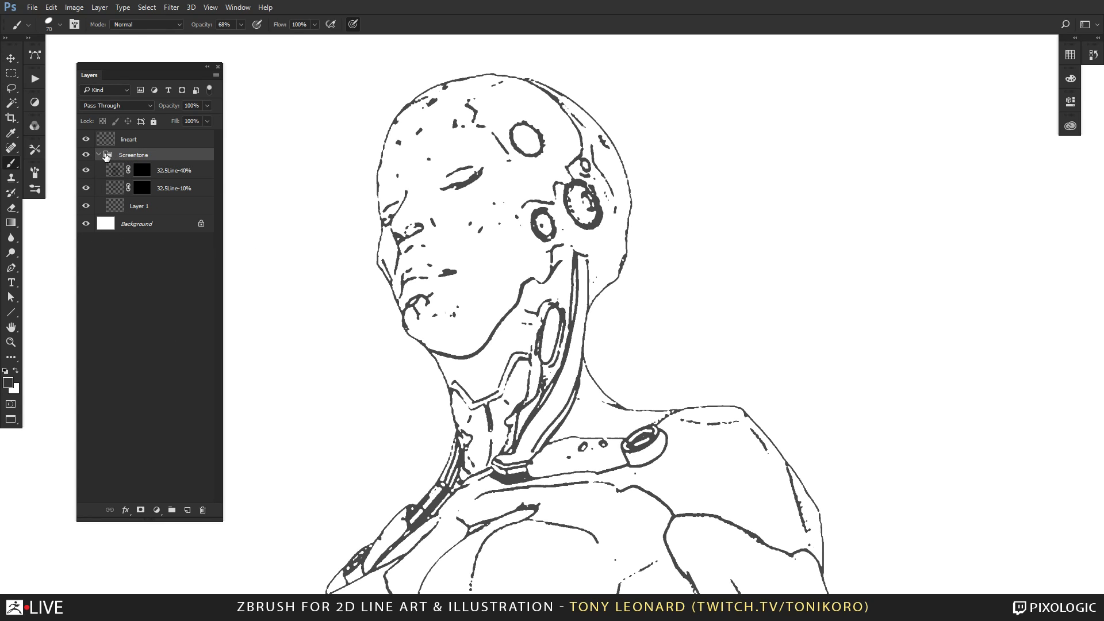
{"action": "left_click_drag", "start_coordinate": [106, 157], "coordinate": [202, 511]}
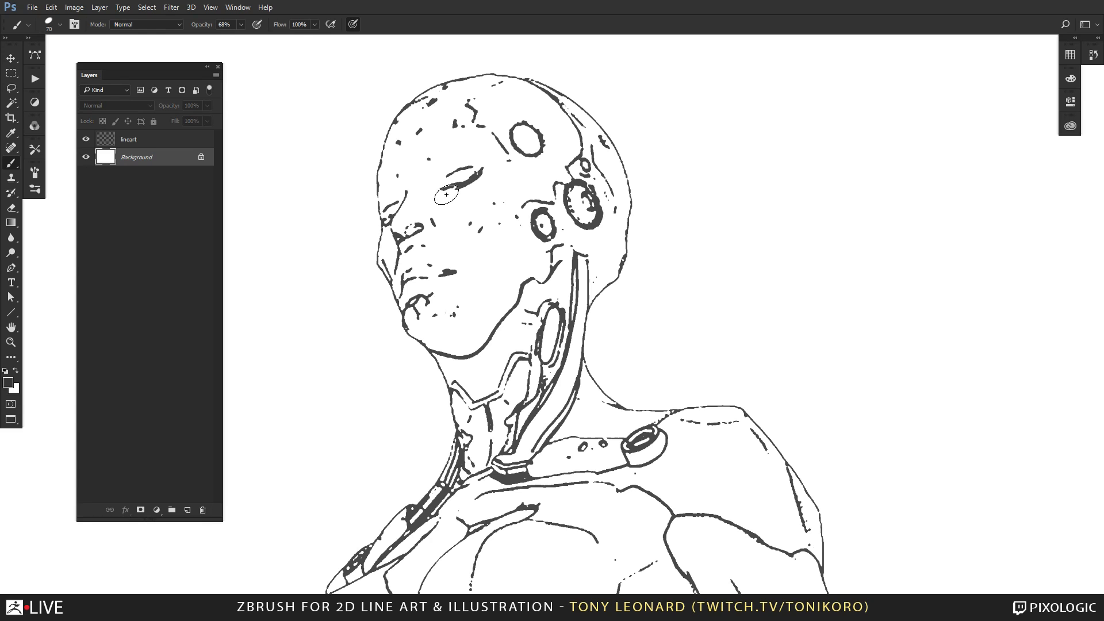
{"action": "left_click", "coordinate": [145, 144]}
Leave full-screen view for the side-by-side documents and show the whole figure in the line art document.
{"action": "key", "text": "f"}
{"action": "key", "text": "f"}
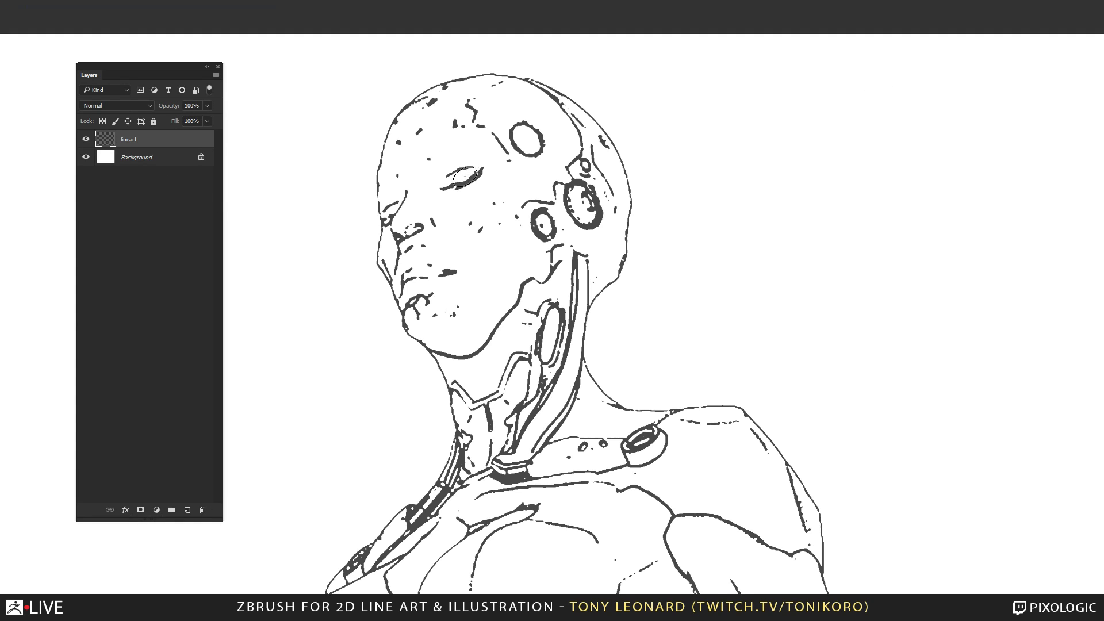
{"action": "key", "text": "ctrl+minus"}
{"action": "key", "text": "ctrl+minus"}
{"action": "key", "text": "ctrl+minus"}
{"action": "key", "text": "ctrl+minus"}
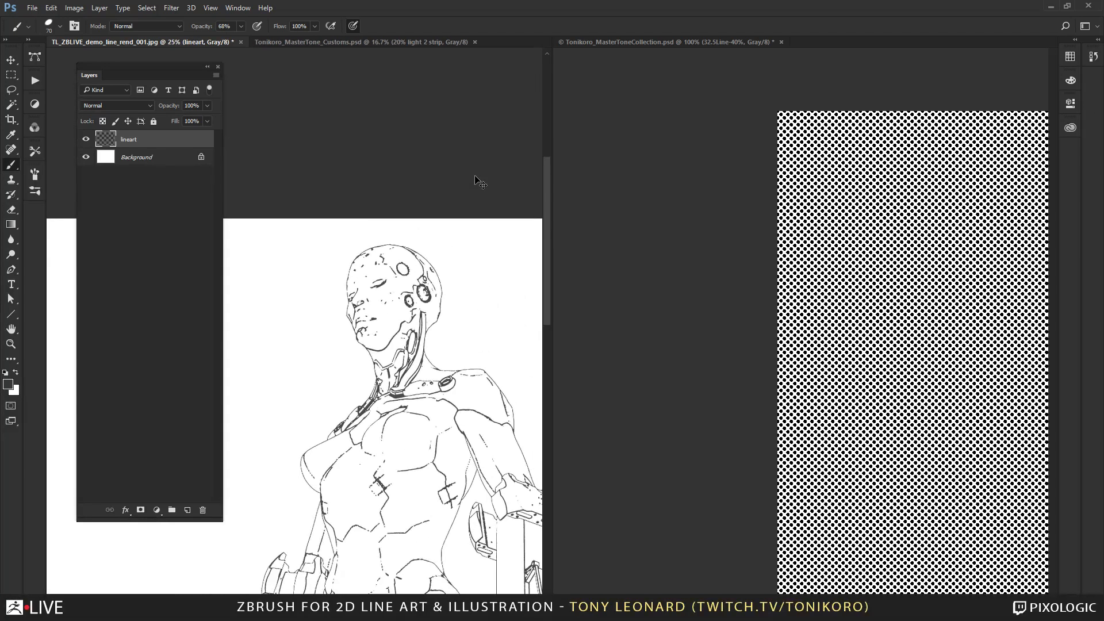
{"action": "key", "text": "ctrl+minus"}
{"action": "left_click_drag", "start_coordinate": [401, 456], "coordinate": [411, 238]}
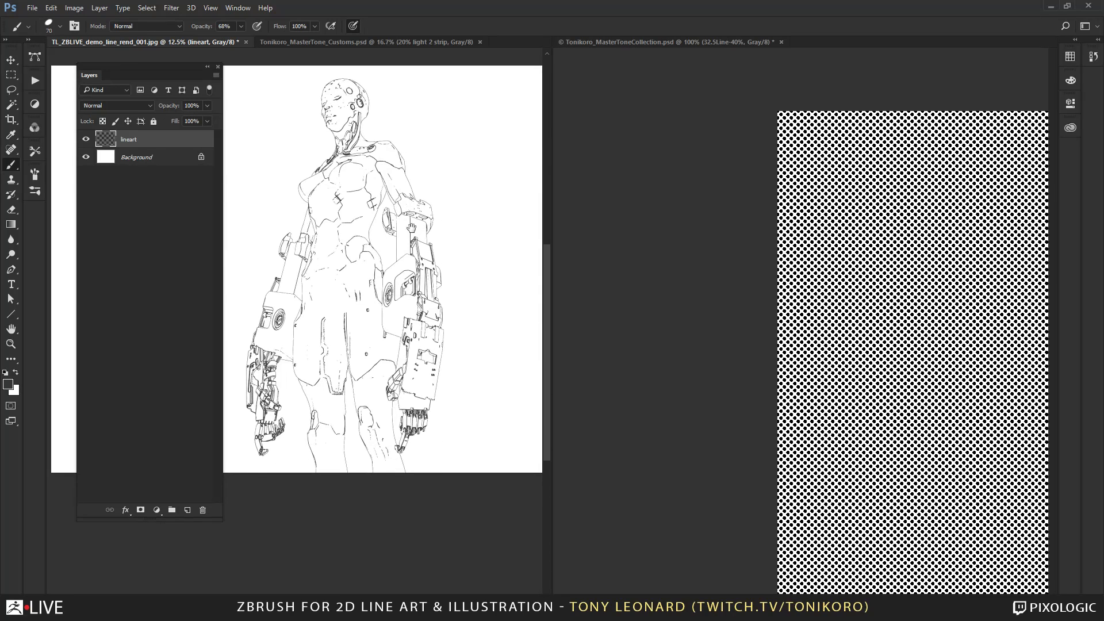
{"action": "left_click_drag", "start_coordinate": [392, 319], "coordinate": [378, 350]}
Crop the line art canvas symmetrically on both sides so it frames the figure closely at full height.
{"action": "key", "text": "Tab"}
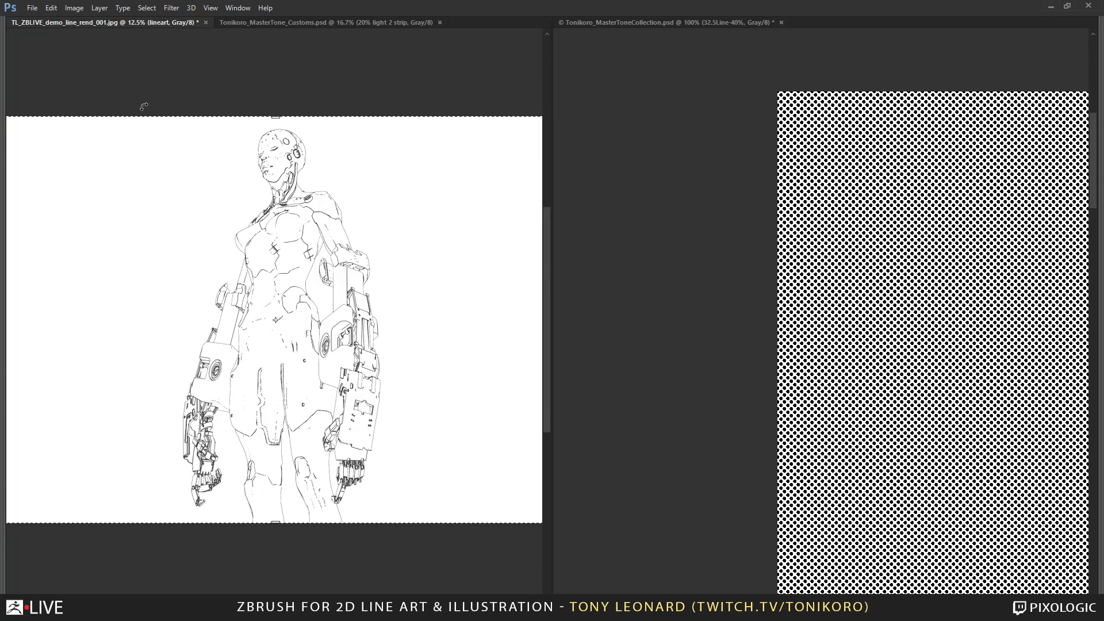
{"action": "key", "text": "ctrl+minus"}
{"action": "key", "text": "ctrl+minus"}
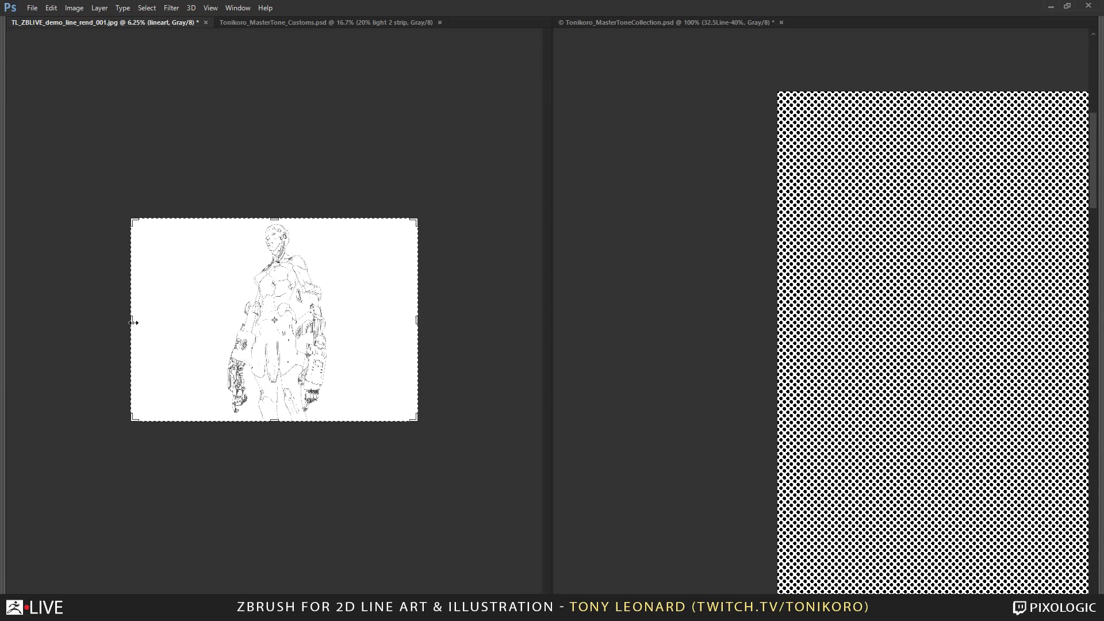
{"action": "left_click_drag", "start_coordinate": [134, 322], "coordinate": [199, 321], "text": "alt"}
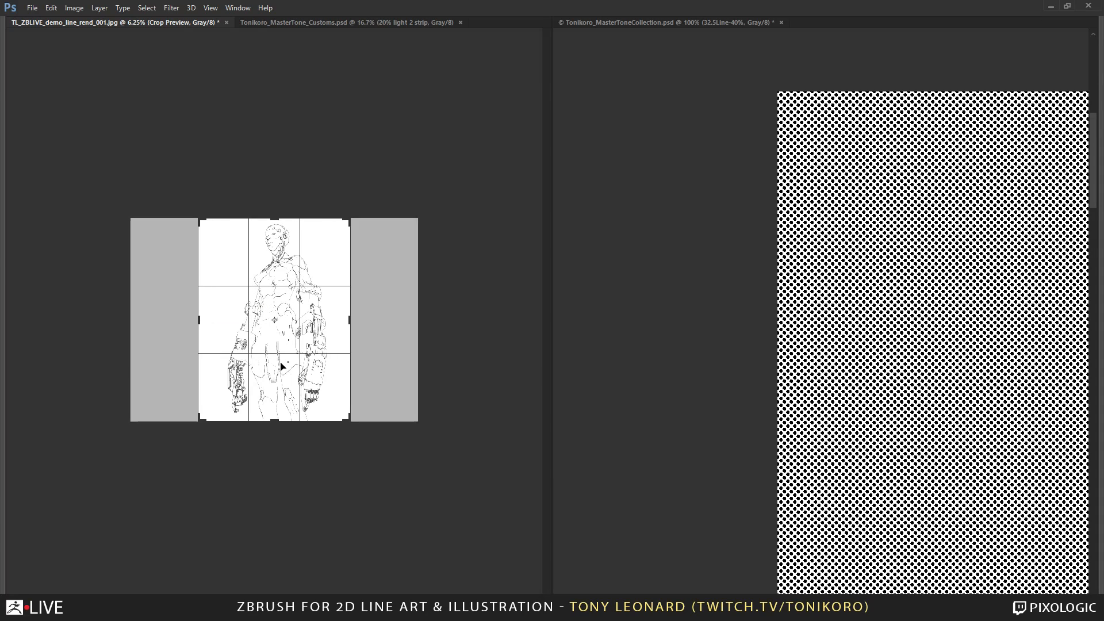
{"action": "key", "text": "Return"}
{"action": "left_click", "coordinate": [276, 338], "text": "ctrl"}
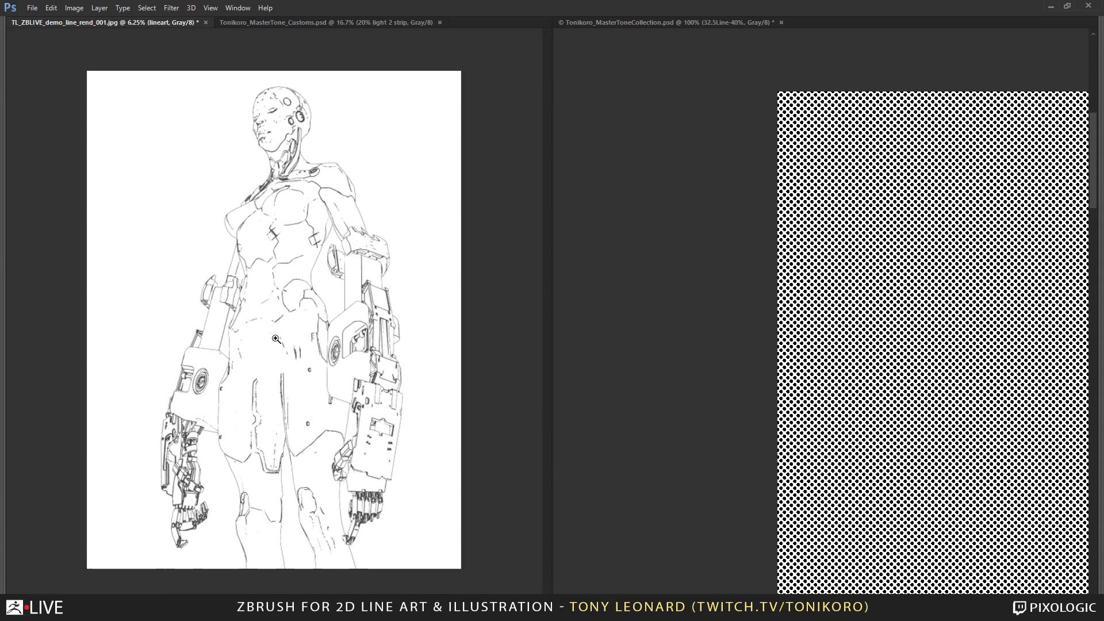
Copy the 32.5Line-40% layer from the tone collection into the line art document and position it over the figure's body.
{"action": "left_click", "coordinate": [694, 25]}
{"action": "right_click", "coordinate": [945, 175]}
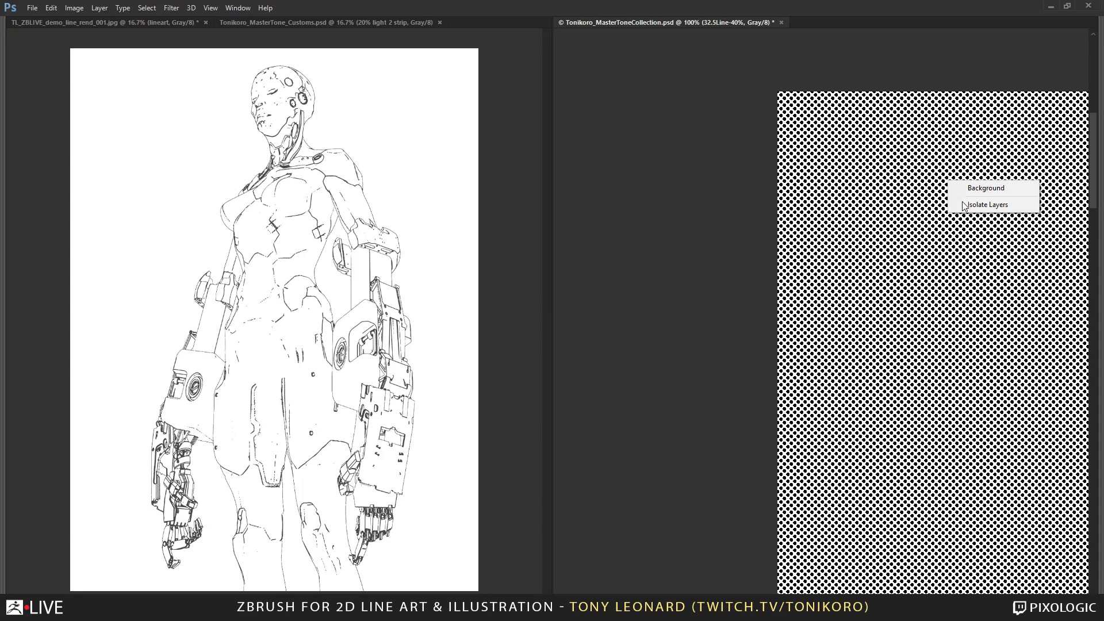
{"action": "left_click", "coordinate": [981, 188]}
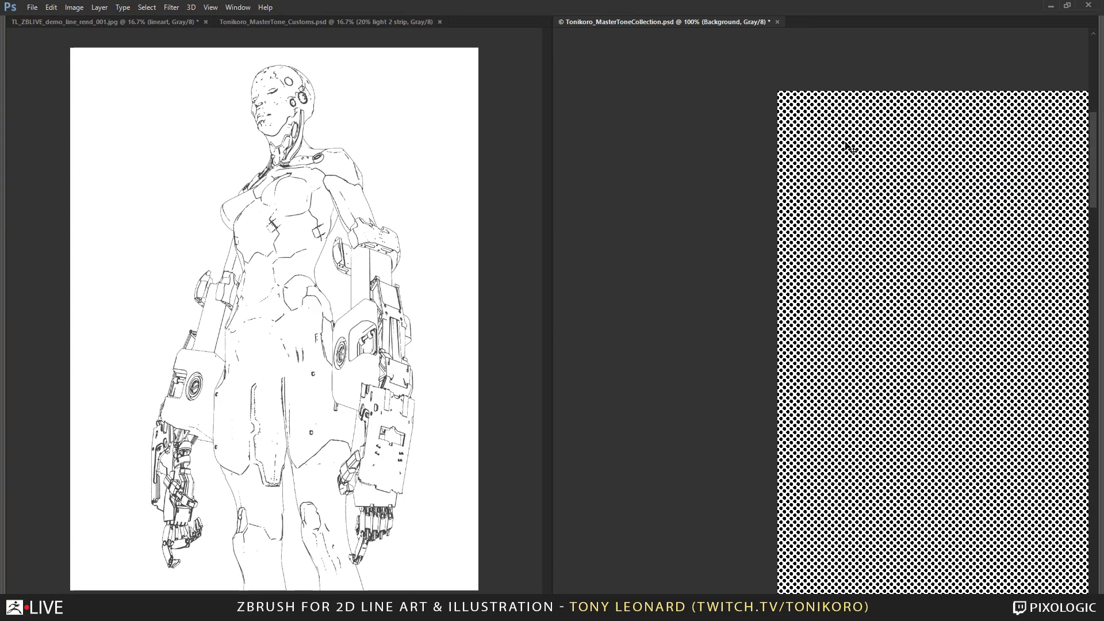
{"action": "key", "text": "Tab"}
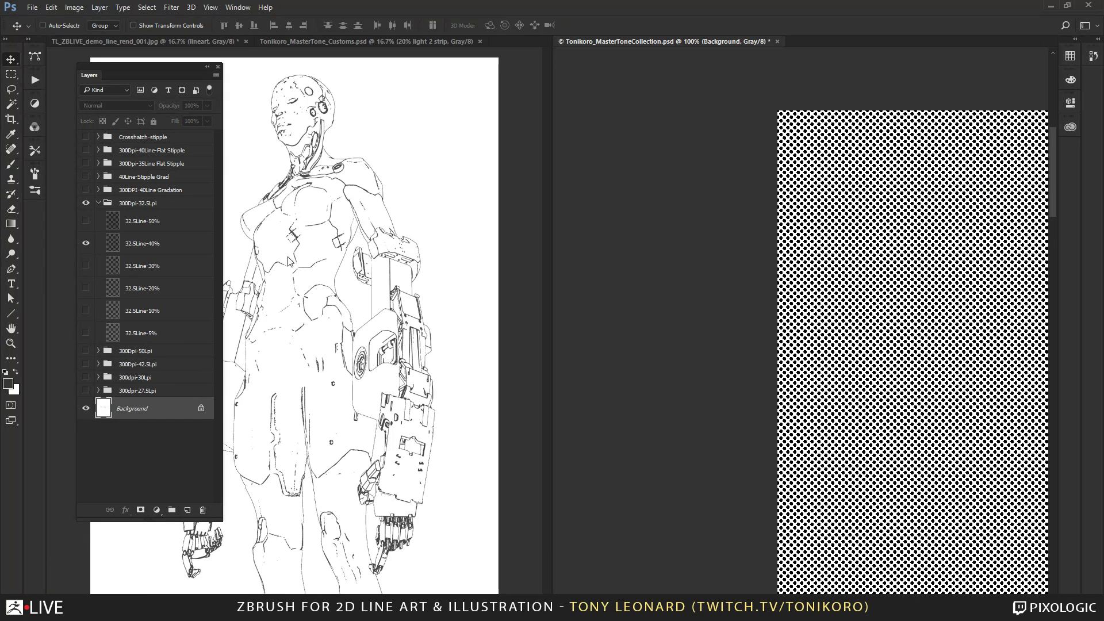
{"action": "left_click", "coordinate": [152, 242]}
{"action": "left_click_drag", "start_coordinate": [926, 185], "coordinate": [287, 227]}
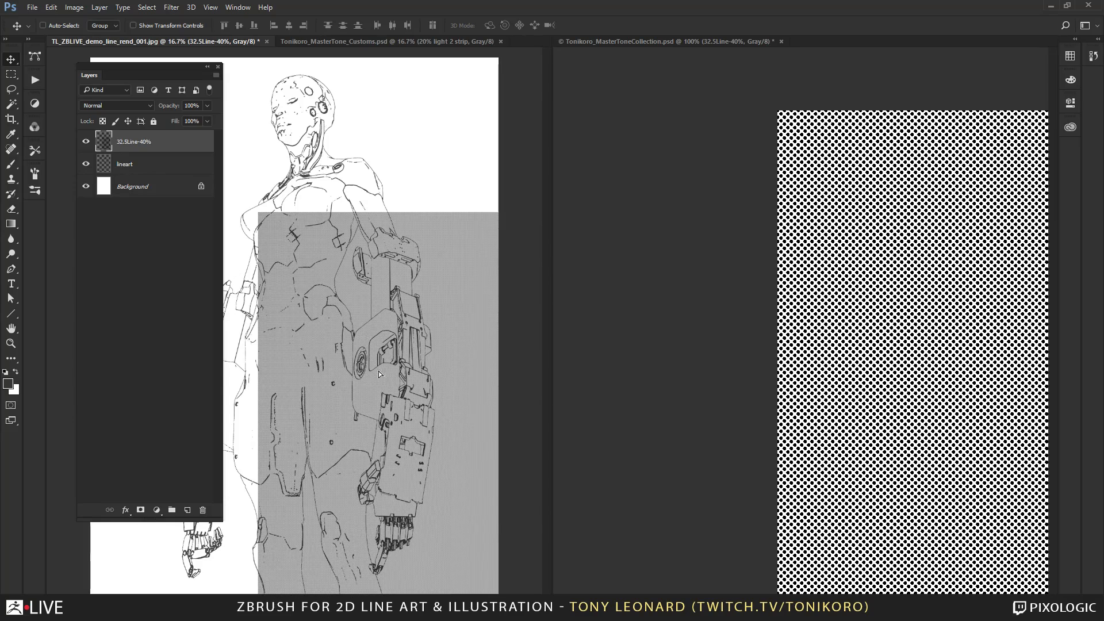
{"action": "left_click_drag", "start_coordinate": [379, 375], "coordinate": [282, 363]}
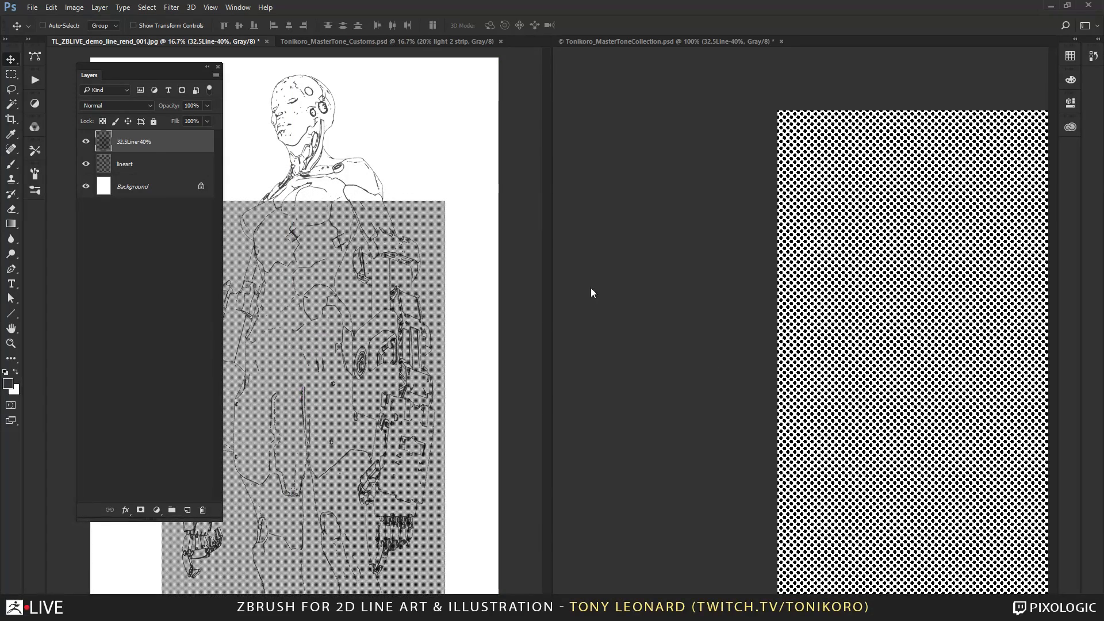
Add a layer mask to the 32.5Line-40% layer, invert it to black and brush a small white mark on the head.
{"action": "left_click", "coordinate": [141, 510]}
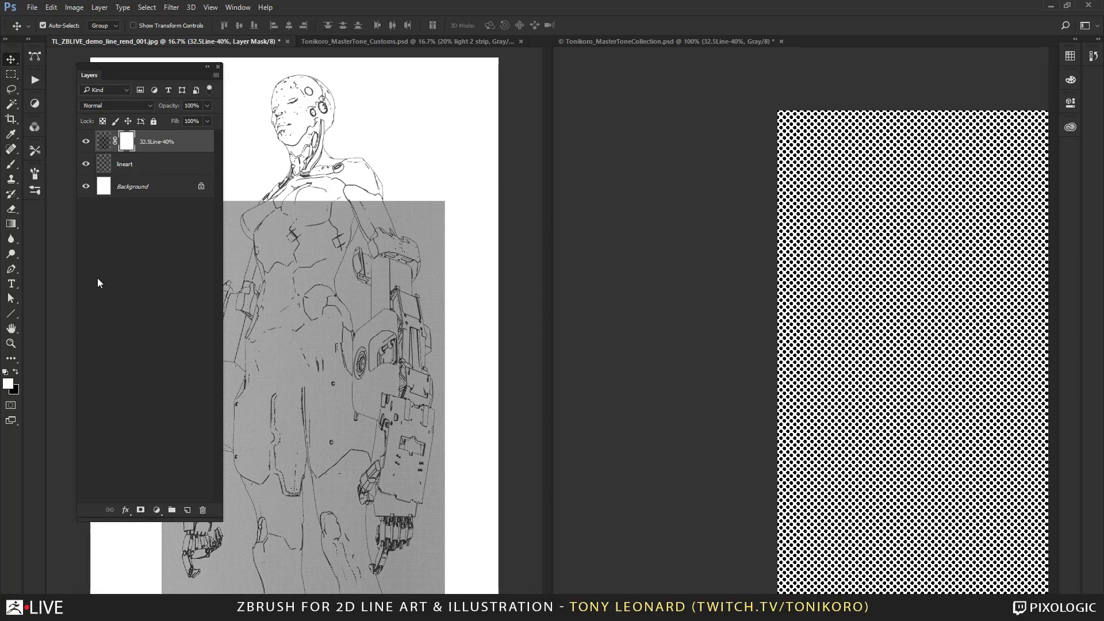
{"action": "key", "text": "ctrl+i"}
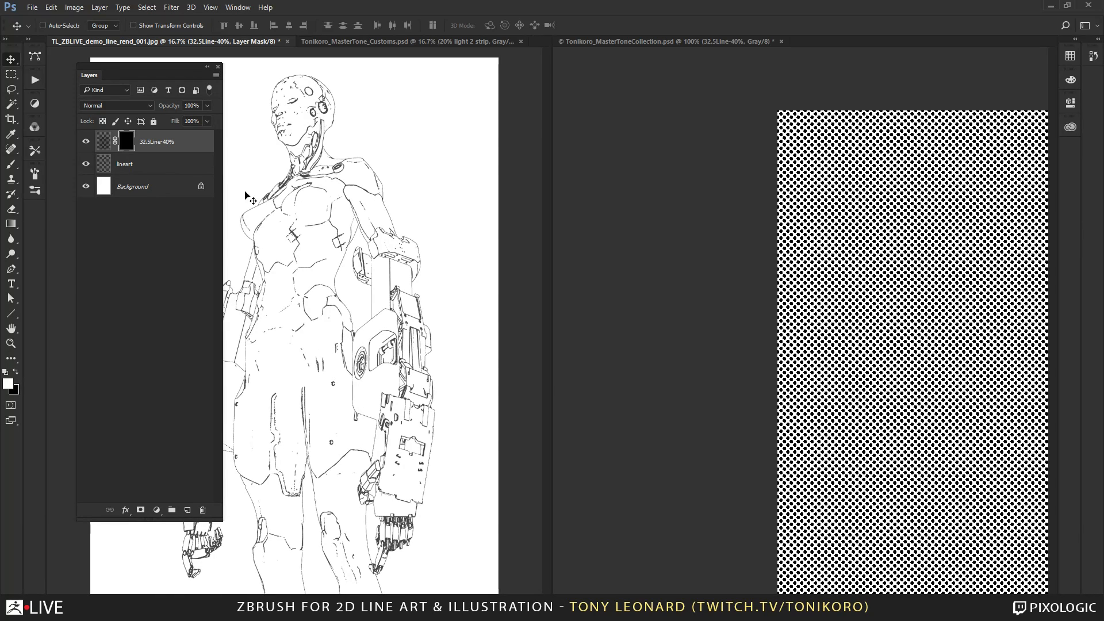
{"action": "key", "text": "b"}
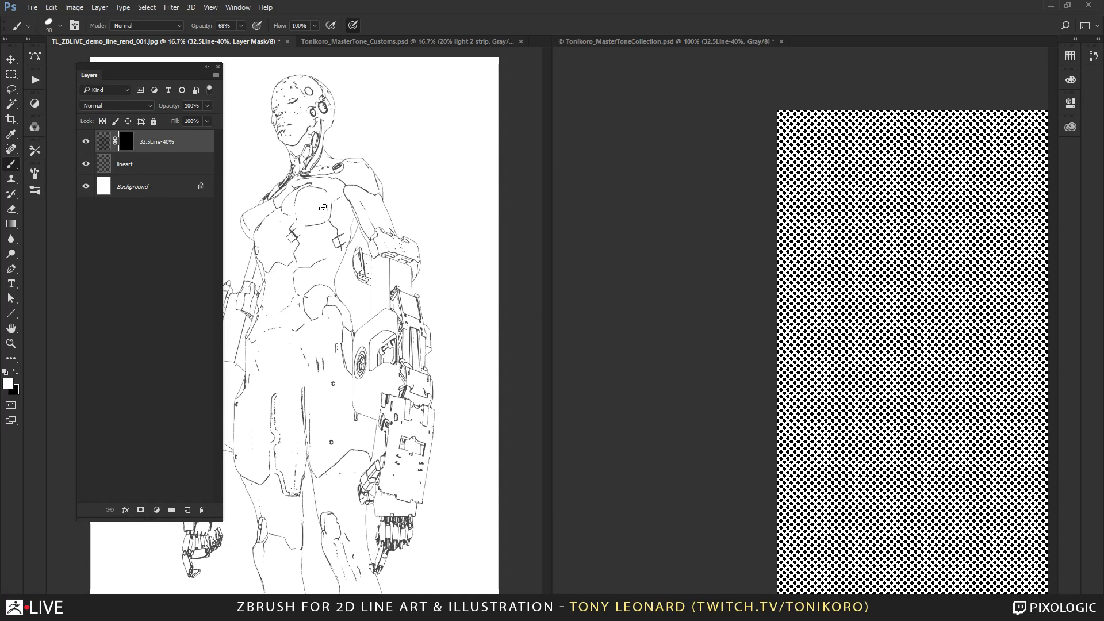
{"action": "key", "text": "bracketright"}
{"action": "key", "text": "bracketright"}
{"action": "key", "text": "bracketright"}
{"action": "mouse_move", "coordinate": [310, 135]}
{"action": "left_mouse_down"}
{"action": "mouse_move", "coordinate": [304, 146]}
{"action": "mouse_move", "coordinate": [306, 138]}
{"action": "left_mouse_up"}
Add a new layer above the 32.5Line-40% layer for the neck area and hide the masked tone layer.
{"action": "key", "text": "z"}
{"action": "mouse_move", "coordinate": [287, 120]}
{"action": "left_mouse_down"}
{"action": "mouse_move", "coordinate": [428, 280]}
{"action": "mouse_move", "coordinate": [437, 309]}
{"action": "left_mouse_up"}
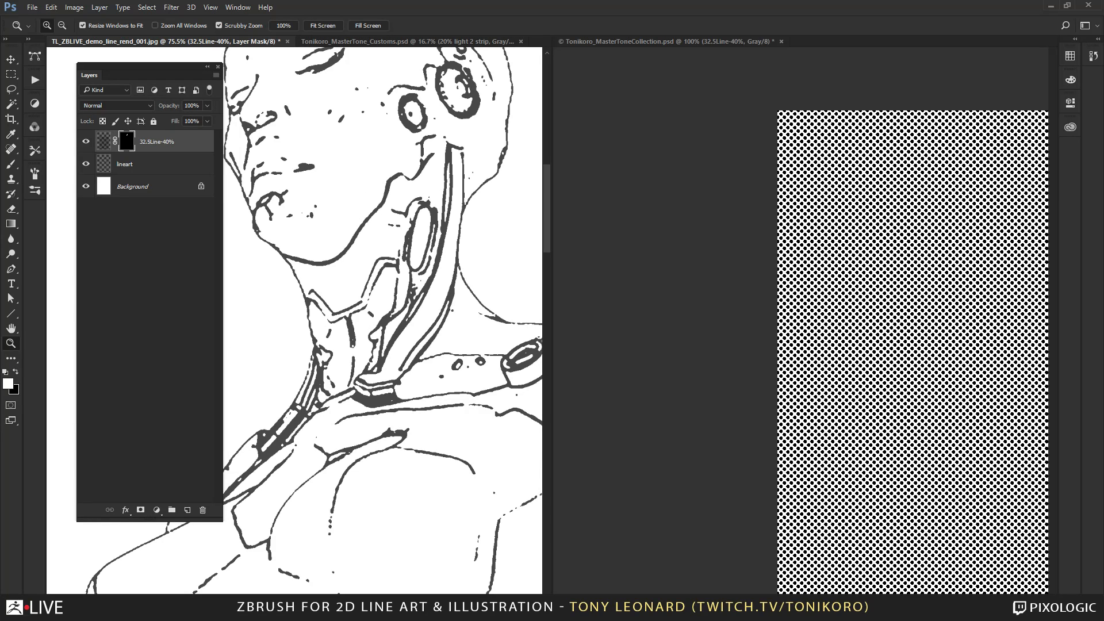
{"action": "left_click", "coordinate": [371, 246]}
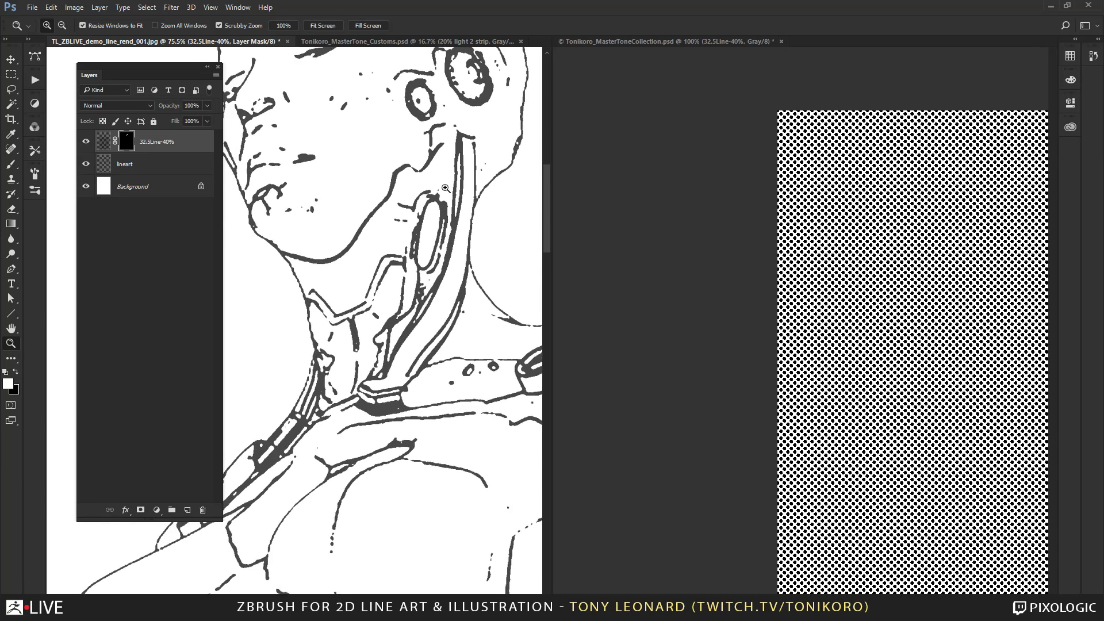
{"action": "left_click", "coordinate": [371, 246]}
{"action": "left_click", "coordinate": [113, 164]}
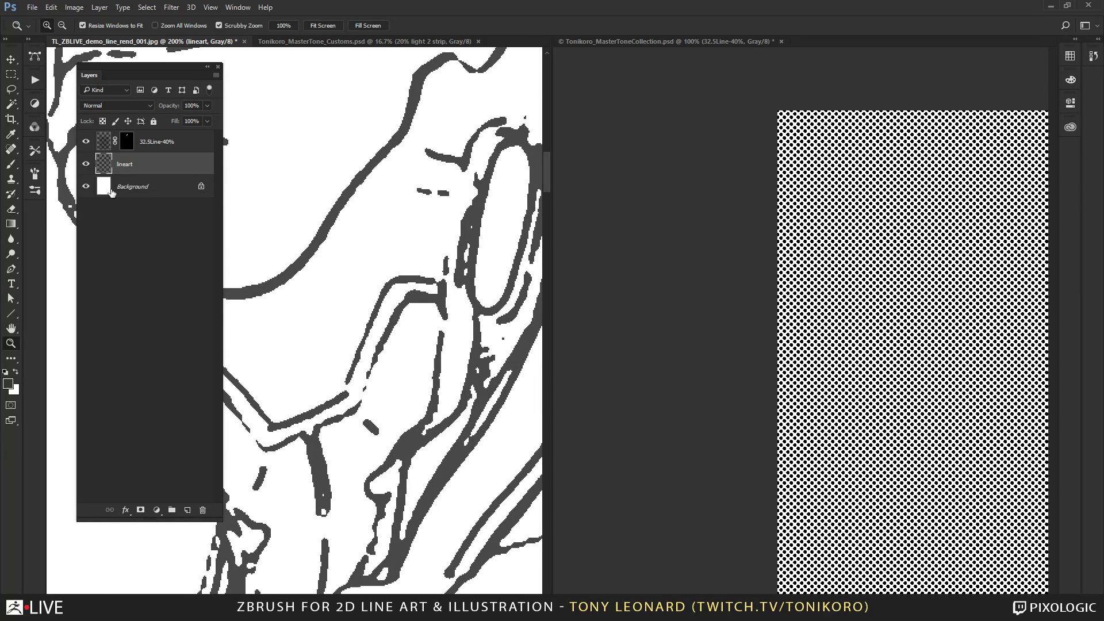
{"action": "left_click", "coordinate": [171, 146]}
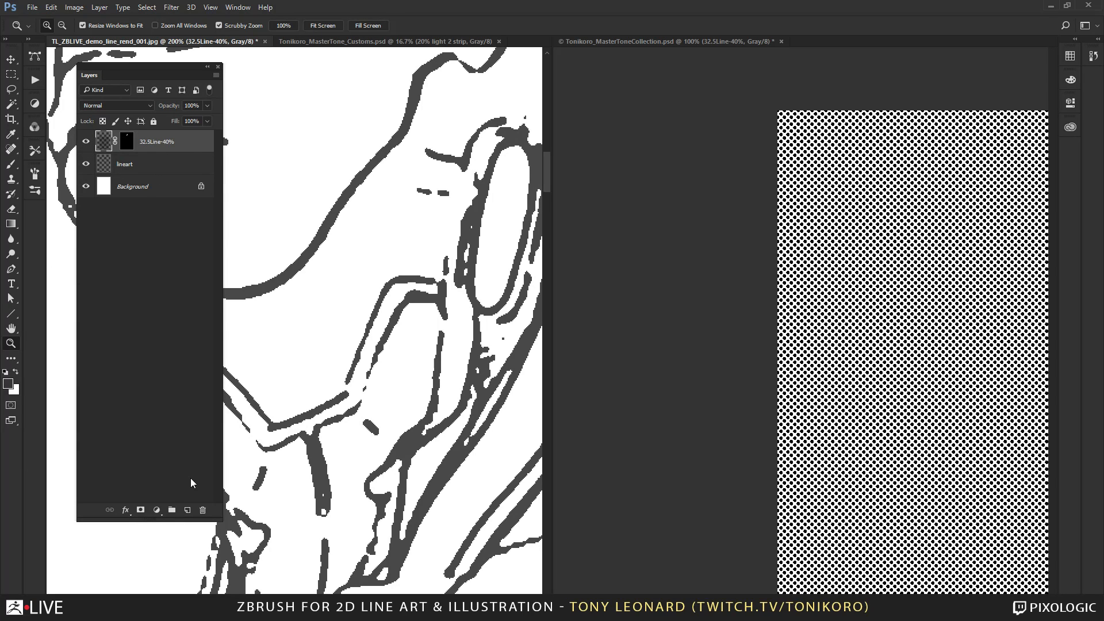
{"action": "left_click", "coordinate": [187, 510]}
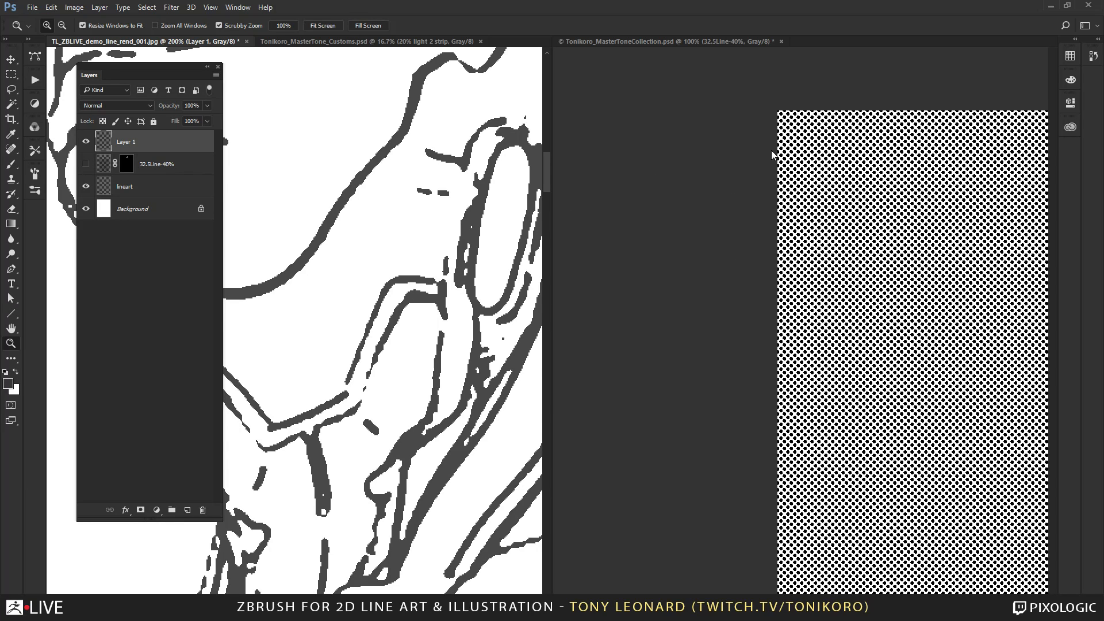
Sample the 32.5Line-40% tone with a size 200 Clone Stamp and clone a patch over the figure's neck on the new layer.
{"action": "key", "text": "s"}
{"action": "left_click", "coordinate": [935, 214]}
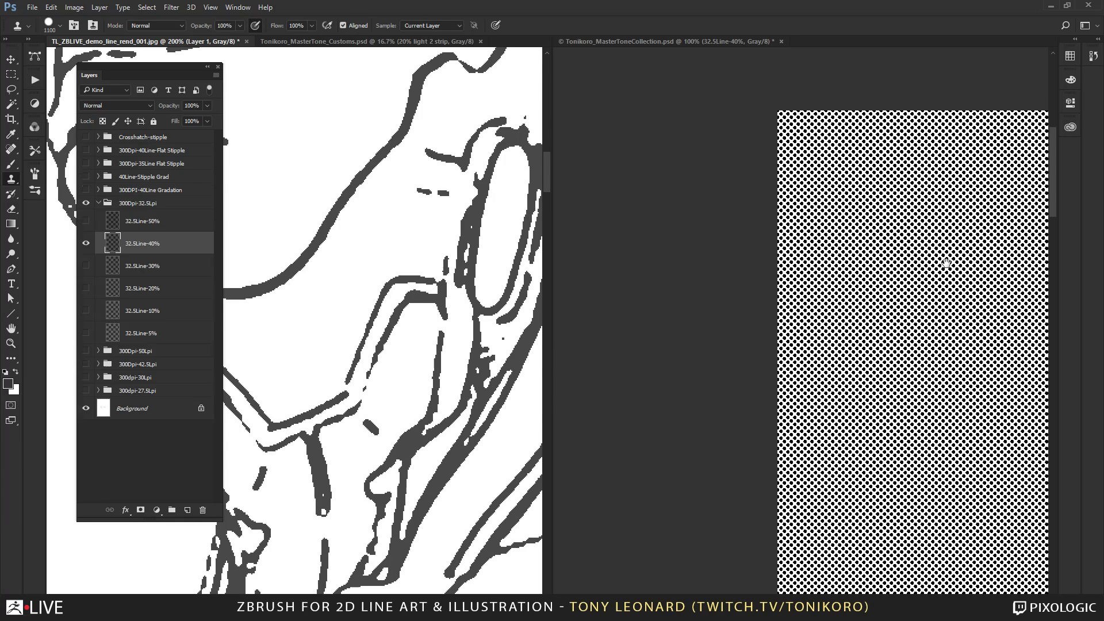
{"action": "left_click_drag", "start_coordinate": [945, 258], "coordinate": [688, 278]}
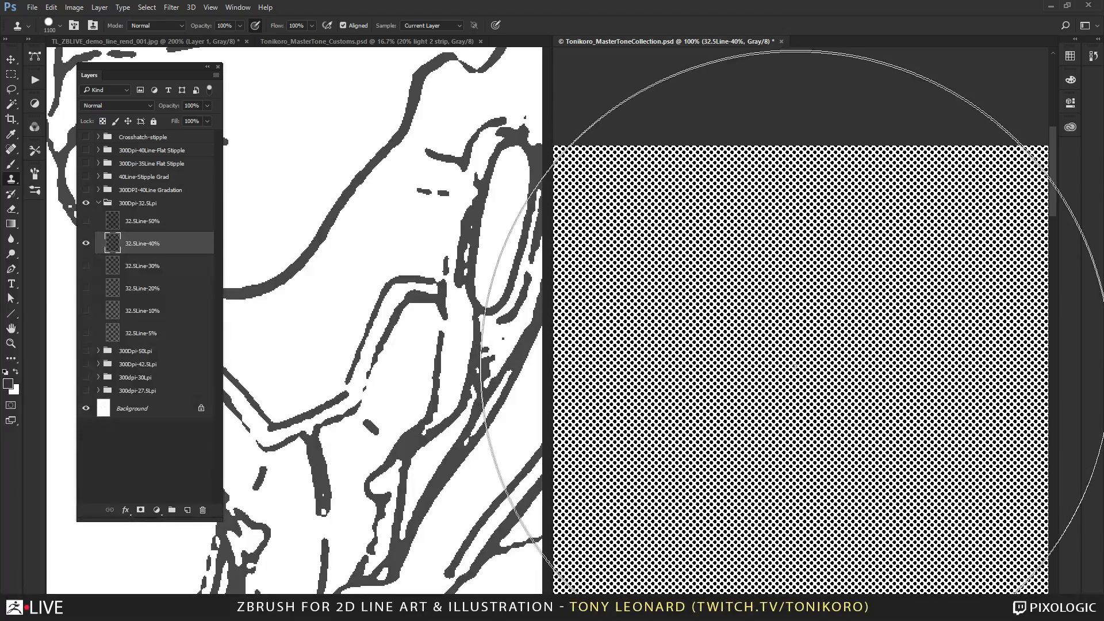
{"action": "key", "text": "bracketleft"}
{"action": "key", "text": "bracketleft"}
{"action": "key", "text": "bracketleft"}
{"action": "key", "text": "bracketleft"}
{"action": "key", "text": "bracketleft"}
{"action": "key", "text": "bracketleft"}
{"action": "key", "text": "bracketleft"}
{"action": "key", "text": "bracketleft"}
{"action": "key", "text": "bracketleft"}
{"action": "key", "text": "bracketleft"}
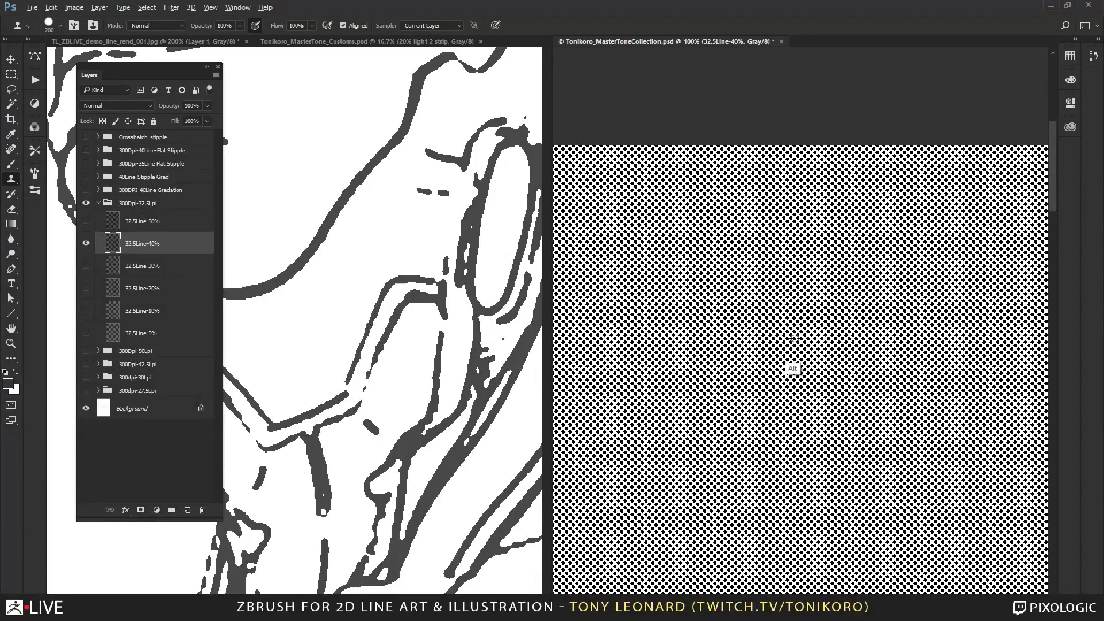
{"action": "left_click", "coordinate": [809, 381], "text": "alt"}
{"action": "left_click", "coordinate": [360, 212]}
{"action": "mouse_move", "coordinate": [370, 218]}
{"action": "left_mouse_down"}
{"action": "mouse_move", "coordinate": [387, 251]}
{"action": "mouse_move", "coordinate": [391, 230]}
{"action": "mouse_move", "coordinate": [345, 339]}
{"action": "mouse_move", "coordinate": [362, 397]}
{"action": "mouse_move", "coordinate": [345, 447]}
{"action": "mouse_move", "coordinate": [349, 437]}
{"action": "left_mouse_up"}
Reduce the Clone Stamp to size 40 and extend the dot tone across the whole neck, from below the ear to the collar.
{"action": "key", "text": "ctrl+minus"}
{"action": "key", "text": "ctrl+minus"}
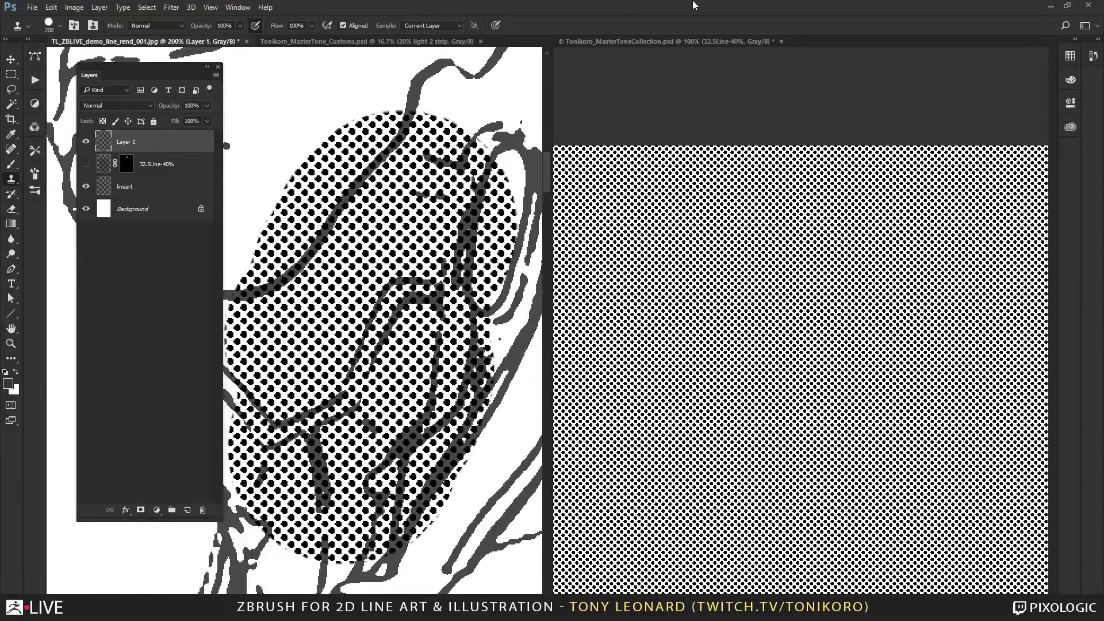
{"action": "mouse_move", "coordinate": [325, 281]}
{"action": "left_mouse_down"}
{"action": "mouse_move", "coordinate": [444, 207]}
{"action": "mouse_move", "coordinate": [396, 221]}
{"action": "left_mouse_up"}
{"action": "key", "text": "bracketleft"}
{"action": "key", "text": "bracketleft"}
{"action": "key", "text": "bracketleft"}
{"action": "key", "text": "bracketleft"}
{"action": "key", "text": "bracketleft"}
{"action": "key", "text": "bracketleft"}
{"action": "key", "text": "bracketleft"}
{"action": "key", "text": "bracketleft"}
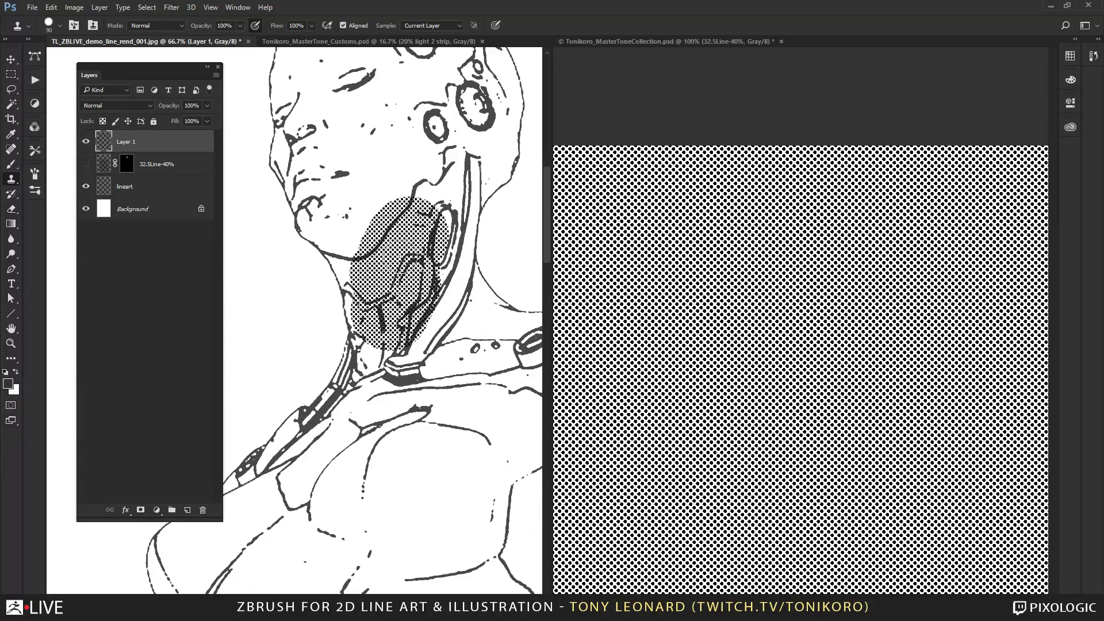
{"action": "key", "text": "bracketleft"}
{"action": "key", "text": "bracketleft"}
{"action": "mouse_move", "coordinate": [410, 199]}
{"action": "left_mouse_down"}
{"action": "mouse_move", "coordinate": [448, 180]}
{"action": "mouse_move", "coordinate": [463, 148]}
{"action": "mouse_move", "coordinate": [444, 290]}
{"action": "mouse_move", "coordinate": [452, 227]}
{"action": "left_mouse_up"}
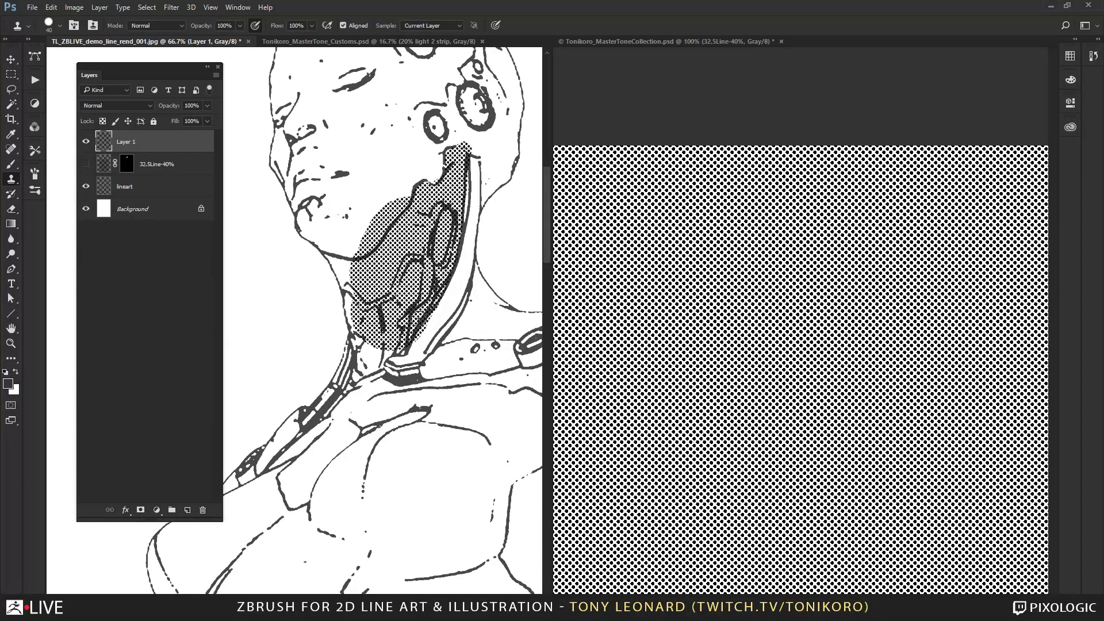
{"action": "mouse_move", "coordinate": [417, 314]}
{"action": "left_mouse_down"}
{"action": "mouse_move", "coordinate": [402, 352]}
{"action": "mouse_move", "coordinate": [382, 362]}
{"action": "mouse_move", "coordinate": [373, 339]}
{"action": "mouse_move", "coordinate": [363, 359]}
{"action": "left_mouse_up"}
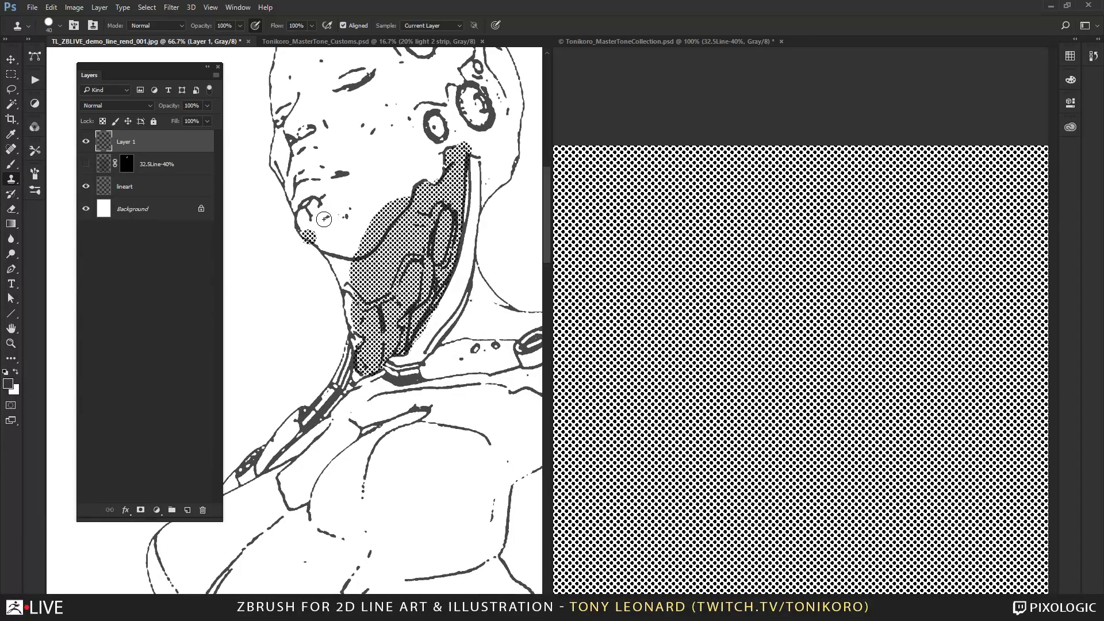
{"action": "mouse_move", "coordinate": [326, 255]}
{"action": "left_mouse_down"}
{"action": "mouse_move", "coordinate": [345, 276]}
{"action": "mouse_move", "coordinate": [339, 266]}
{"action": "mouse_move", "coordinate": [352, 267]}
{"action": "mouse_move", "coordinate": [334, 260]}
{"action": "mouse_move", "coordinate": [362, 342]}
{"action": "left_mouse_up"}
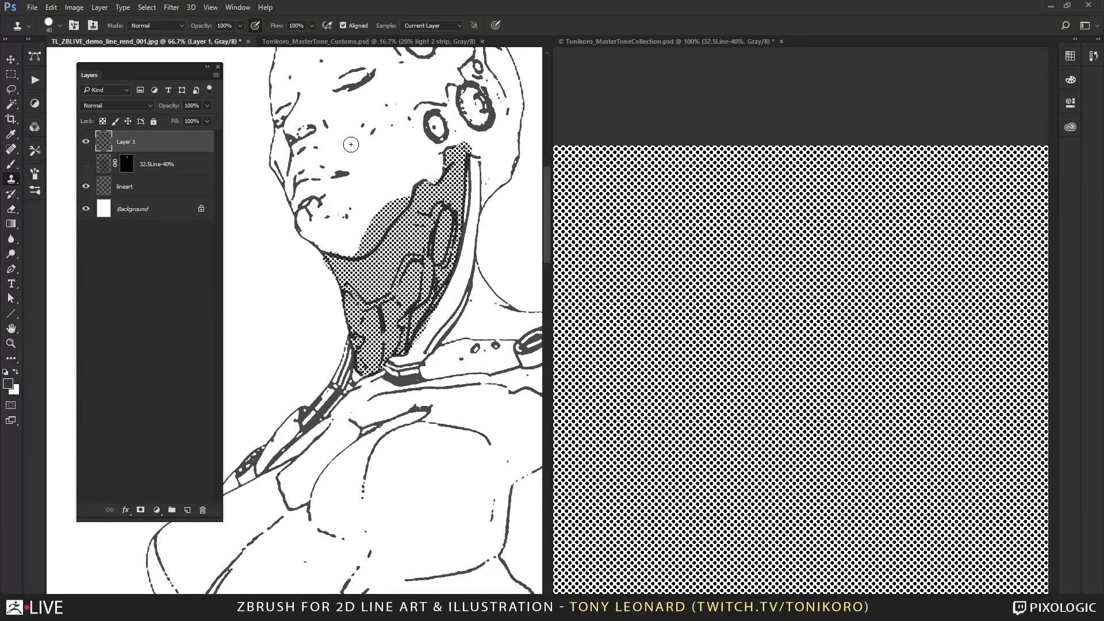
Erase the excess tone that spills above the jawline onto the cheek.
{"action": "key", "text": "ctrl+minus"}
{"action": "key", "text": "ctrl+minus"}
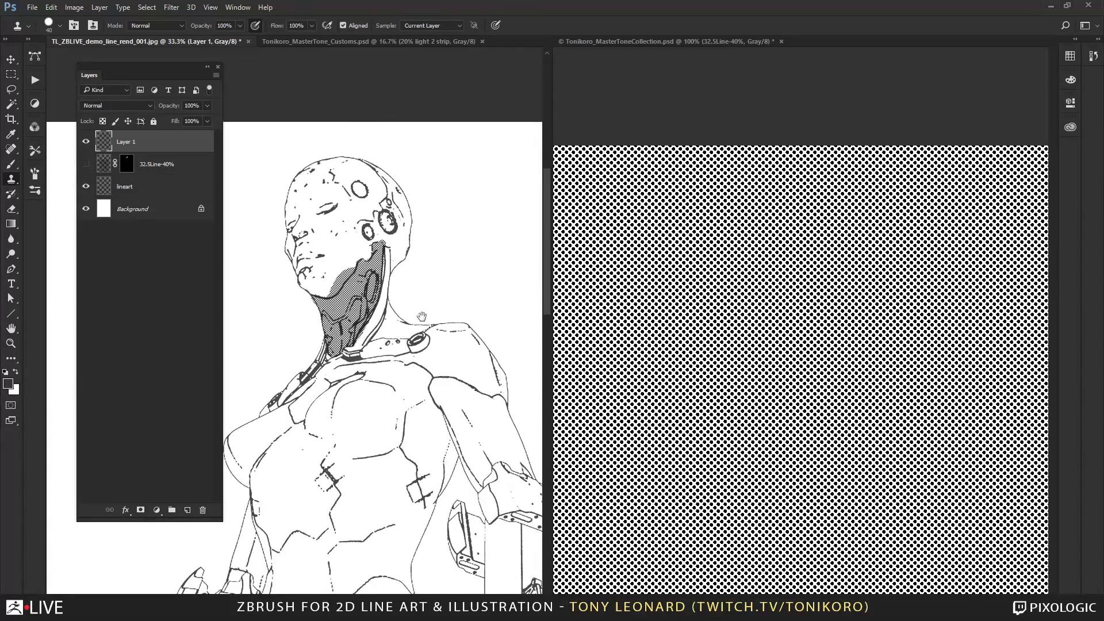
{"action": "left_click_drag", "start_coordinate": [421, 318], "coordinate": [483, 258]}
{"action": "key", "text": "e"}
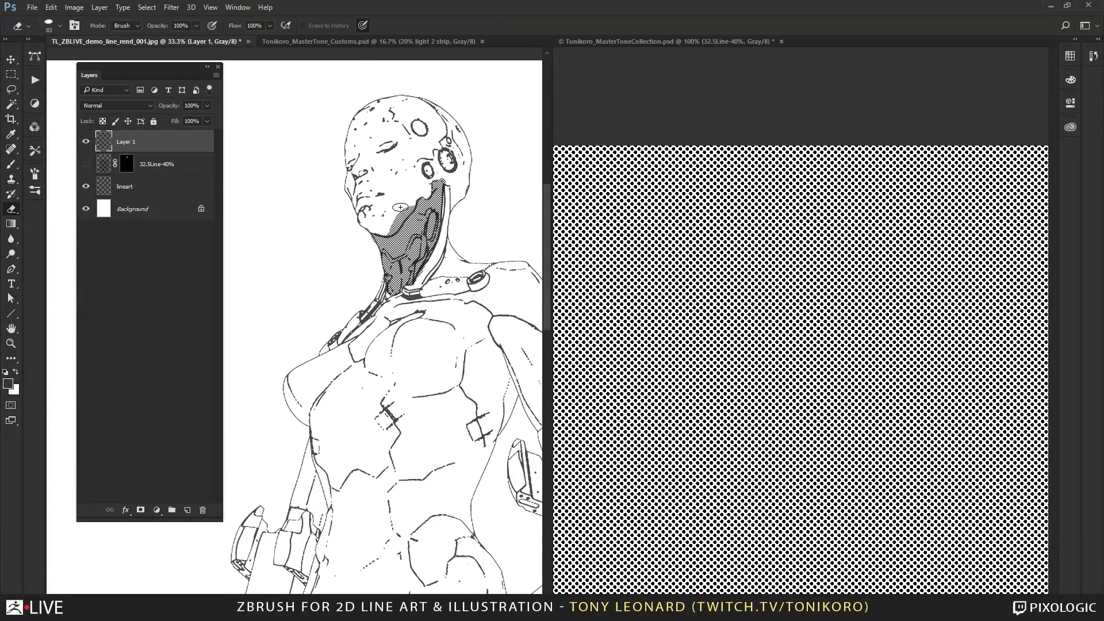
{"action": "left_click_drag", "start_coordinate": [407, 209], "coordinate": [394, 226]}
Make the 32.5Line-40% layer visible and target its mask with white as foreground for work on the mechanical arm.
{"action": "left_click", "coordinate": [132, 163]}
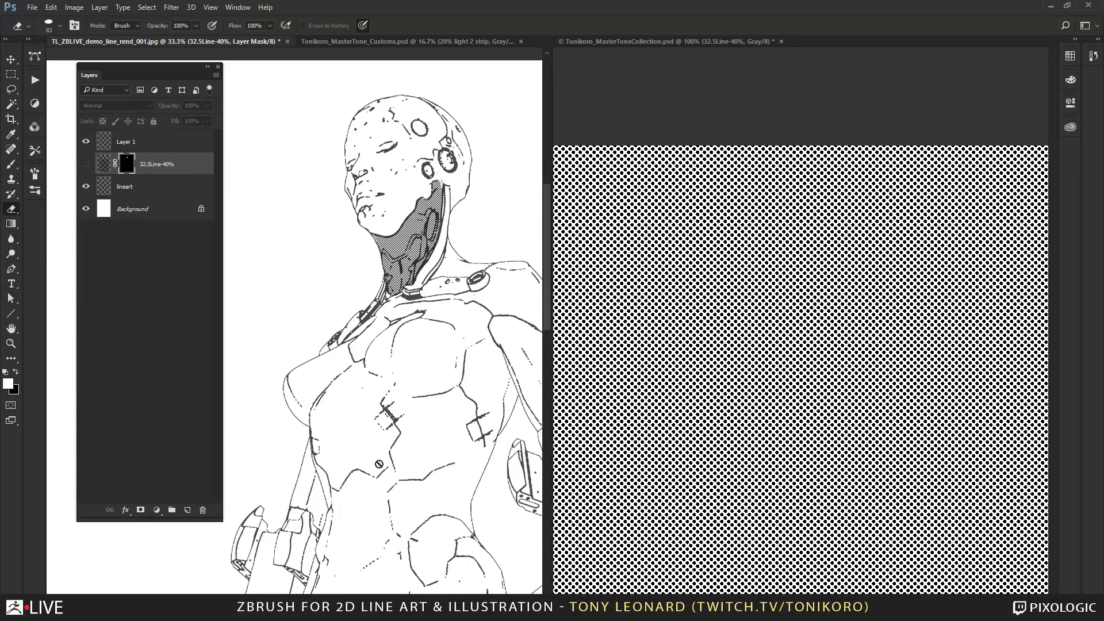
{"action": "left_click_drag", "start_coordinate": [455, 498], "coordinate": [255, 123]}
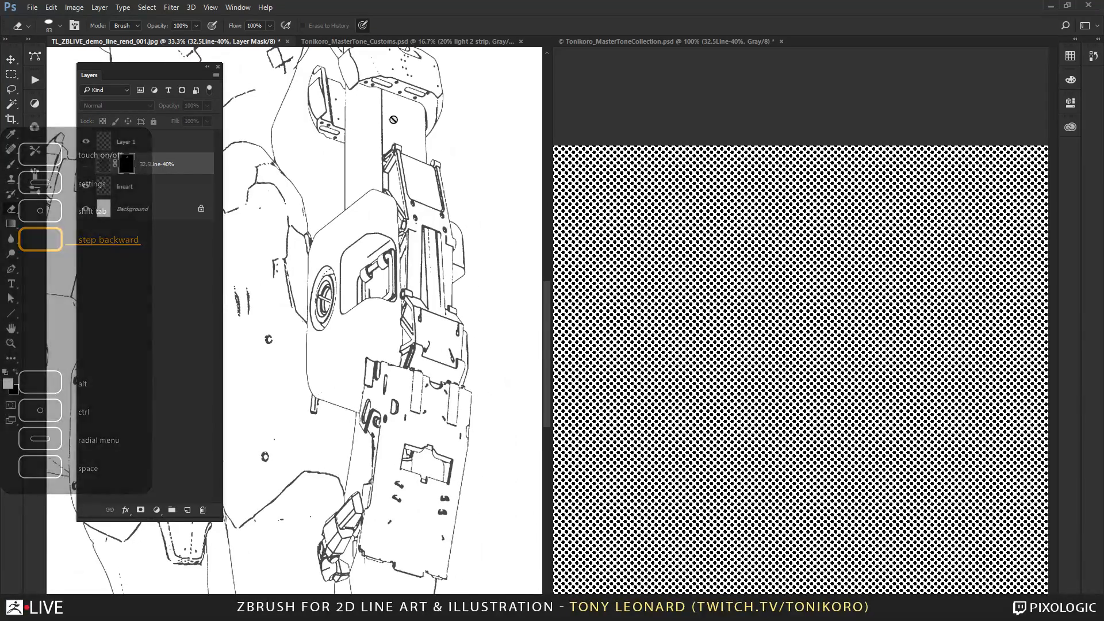
{"action": "left_click_drag", "start_coordinate": [384, 148], "coordinate": [415, 247]}
{"action": "key", "text": "b"}
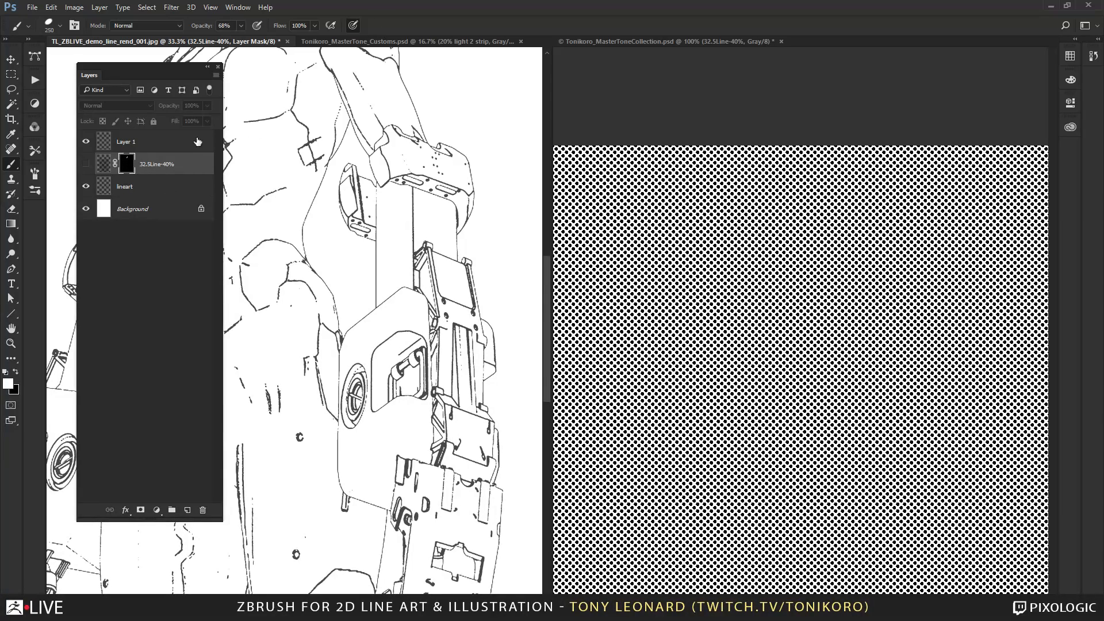
{"action": "left_click", "coordinate": [163, 145]}
{"action": "left_click", "coordinate": [167, 166]}
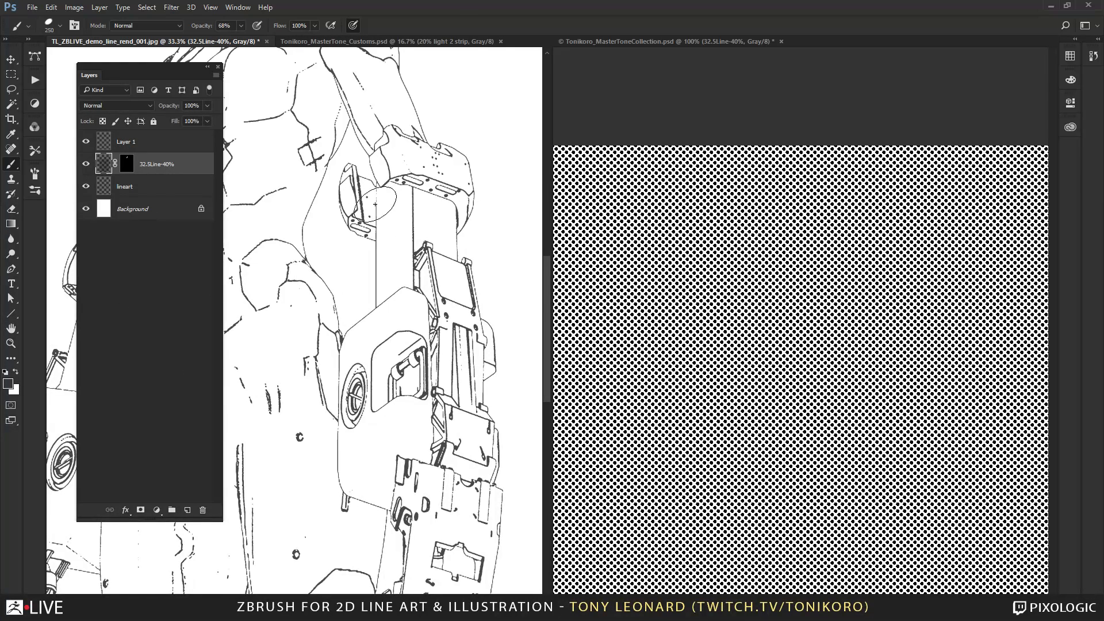
{"action": "left_click", "coordinate": [126, 164]}
{"action": "key", "text": "x"}
Paint white on the 32.5Line-40% mask to reveal tone over the mechanical arm and its rounded elbow housing.
{"action": "mouse_move", "coordinate": [382, 154]}
{"action": "left_mouse_down"}
{"action": "mouse_move", "coordinate": [440, 172]}
{"action": "mouse_move", "coordinate": [455, 195]}
{"action": "mouse_move", "coordinate": [444, 291]}
{"action": "mouse_move", "coordinate": [453, 289]}
{"action": "mouse_move", "coordinate": [474, 374]}
{"action": "mouse_move", "coordinate": [457, 422]}
{"action": "mouse_move", "coordinate": [429, 210]}
{"action": "mouse_move", "coordinate": [400, 178]}
{"action": "mouse_move", "coordinate": [392, 302]}
{"action": "mouse_move", "coordinate": [406, 454]}
{"action": "mouse_move", "coordinate": [426, 460]}
{"action": "left_mouse_up"}
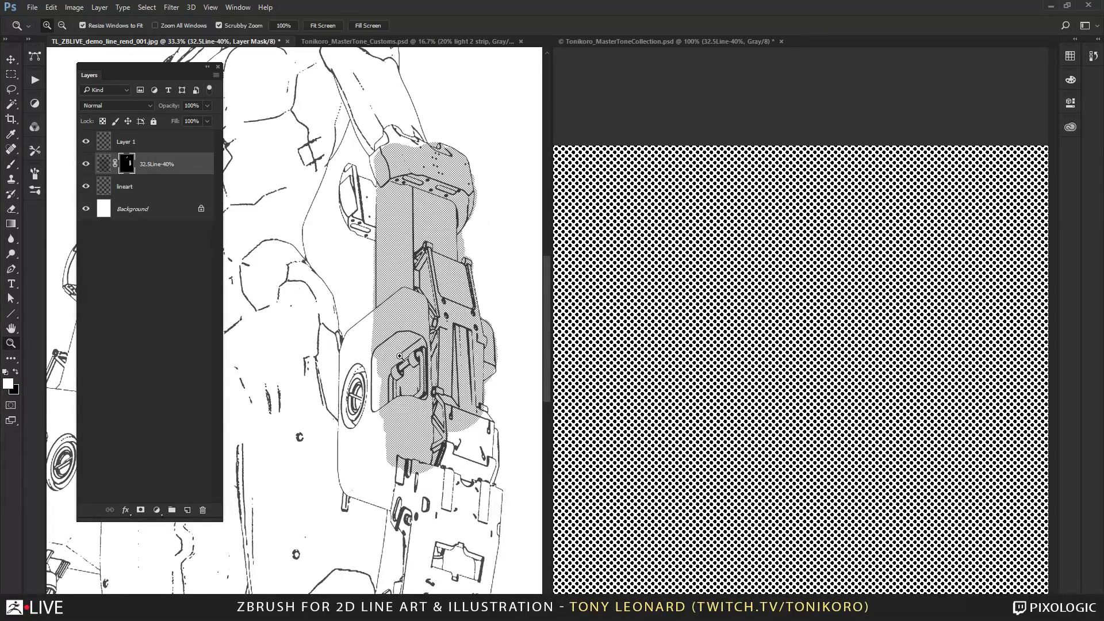
{"action": "left_click", "coordinate": [389, 352], "text": "ctrl"}
{"action": "left_click", "coordinate": [387, 352], "text": "ctrl"}
{"action": "left_click_drag", "start_coordinate": [348, 310], "coordinate": [378, 252]}
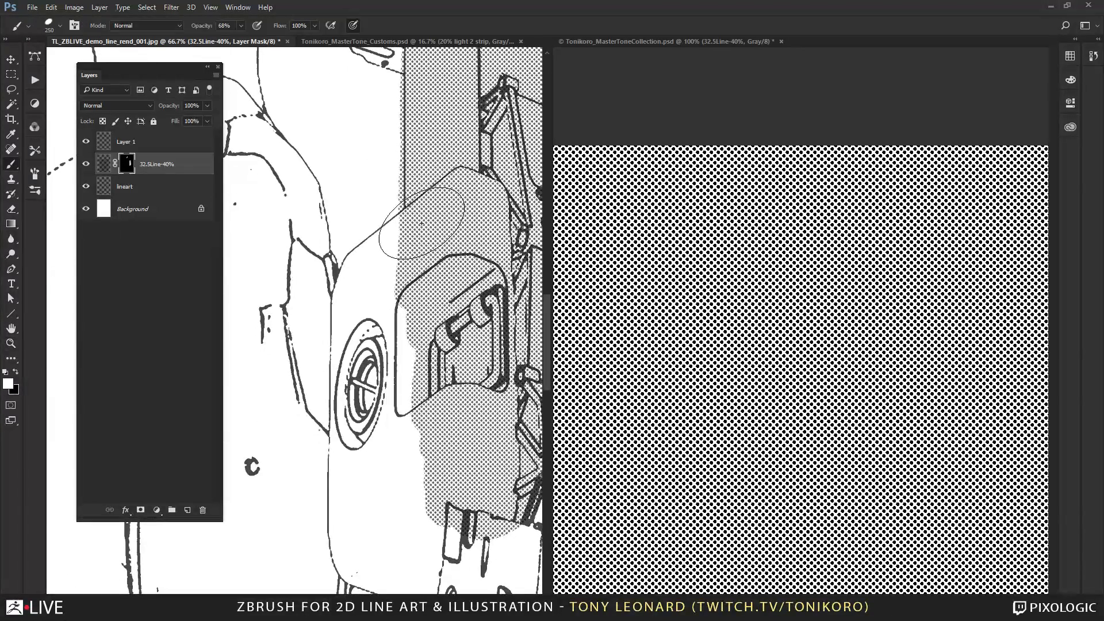
{"action": "mouse_move", "coordinate": [417, 218]}
{"action": "left_mouse_down"}
{"action": "mouse_move", "coordinate": [360, 259]}
{"action": "mouse_move", "coordinate": [341, 322]}
{"action": "mouse_move", "coordinate": [374, 403]}
{"action": "mouse_move", "coordinate": [422, 264]}
{"action": "mouse_move", "coordinate": [383, 367]}
{"action": "mouse_move", "coordinate": [345, 334]}
{"action": "mouse_move", "coordinate": [348, 569]}
{"action": "mouse_move", "coordinate": [380, 581]}
{"action": "mouse_move", "coordinate": [374, 517]}
{"action": "mouse_move", "coordinate": [437, 438]}
{"action": "mouse_move", "coordinate": [460, 546]}
{"action": "mouse_move", "coordinate": [477, 484]}
{"action": "left_mouse_up"}
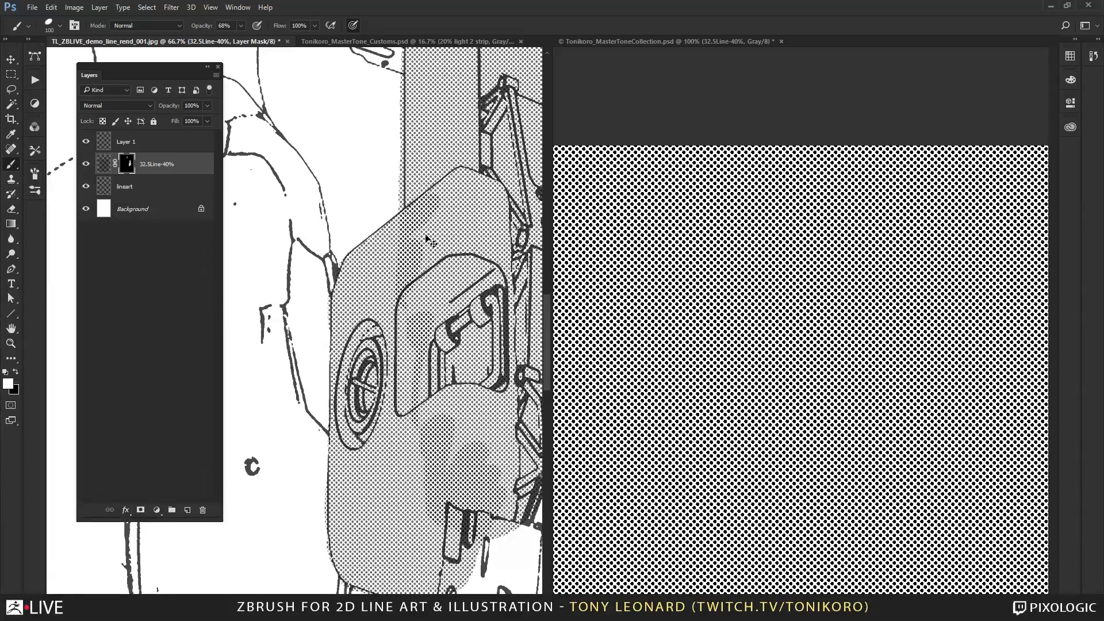
{"action": "key", "text": "ctrl+minus"}
{"action": "key", "text": "ctrl+minus"}
{"action": "left_click_drag", "start_coordinate": [448, 441], "coordinate": [456, 337]}
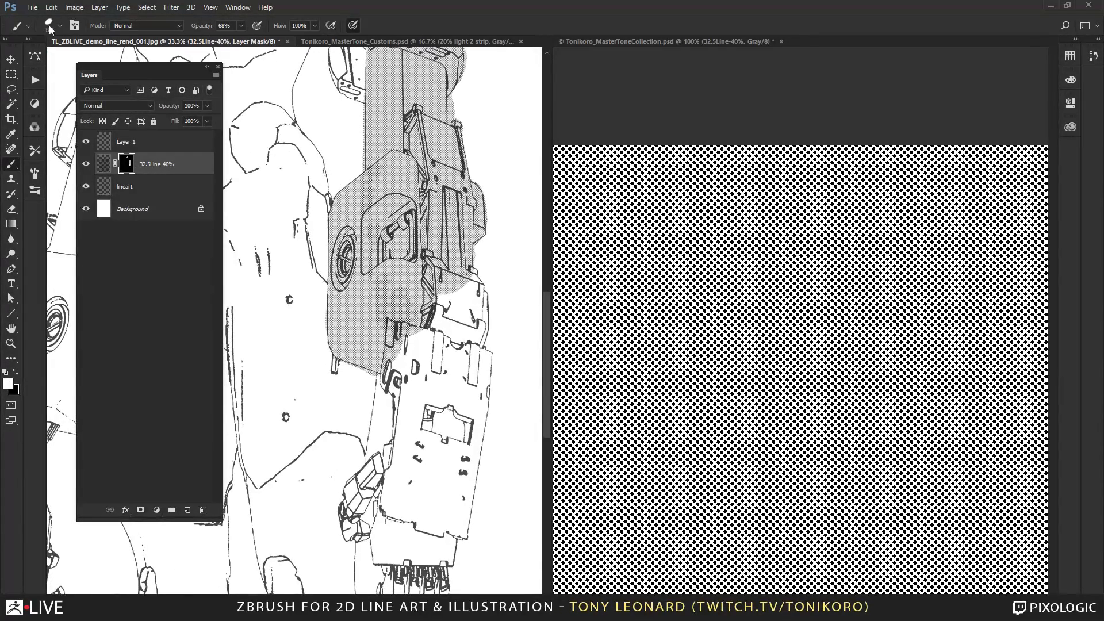
Raise the brush opacity to 100% and paint the 32.5Line-40% mask white over the elbow housing, upper forearm and thumb.
{"action": "mouse_move", "coordinate": [366, 262]}
{"action": "left_mouse_down"}
{"action": "mouse_move", "coordinate": [376, 299]}
{"action": "mouse_move", "coordinate": [380, 267]}
{"action": "mouse_move", "coordinate": [345, 311]}
{"action": "mouse_move", "coordinate": [350, 322]}
{"action": "mouse_move", "coordinate": [396, 282]}
{"action": "mouse_move", "coordinate": [411, 287]}
{"action": "mouse_move", "coordinate": [409, 329]}
{"action": "mouse_move", "coordinate": [332, 349]}
{"action": "mouse_move", "coordinate": [409, 380]}
{"action": "left_mouse_up"}
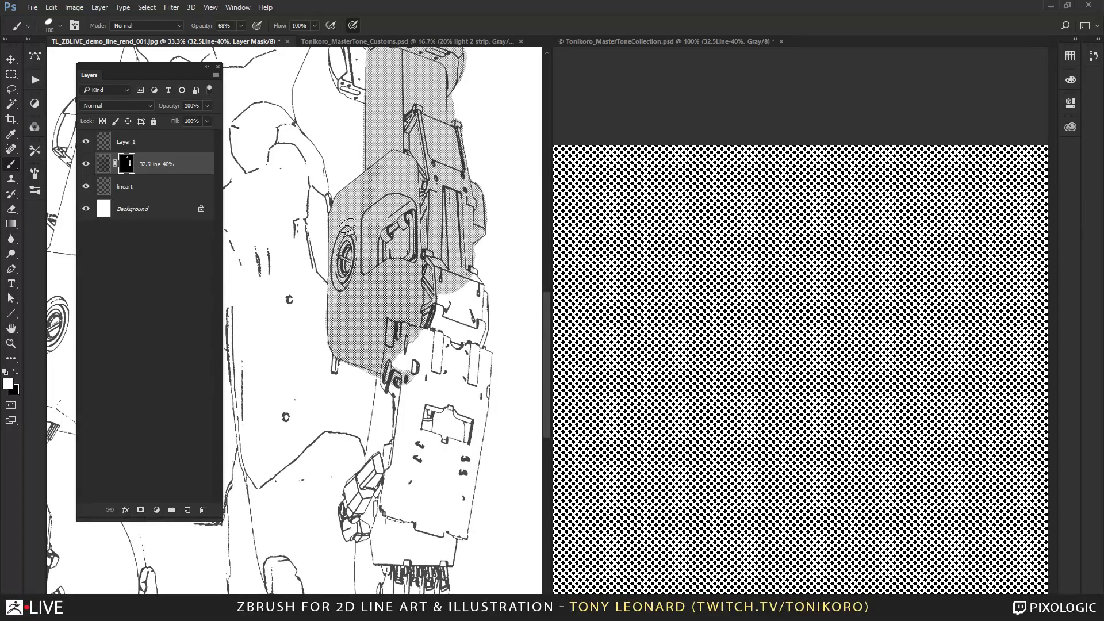
{"action": "left_click", "coordinate": [242, 28]}
{"action": "left_click_drag", "start_coordinate": [241, 39], "coordinate": [310, 59]}
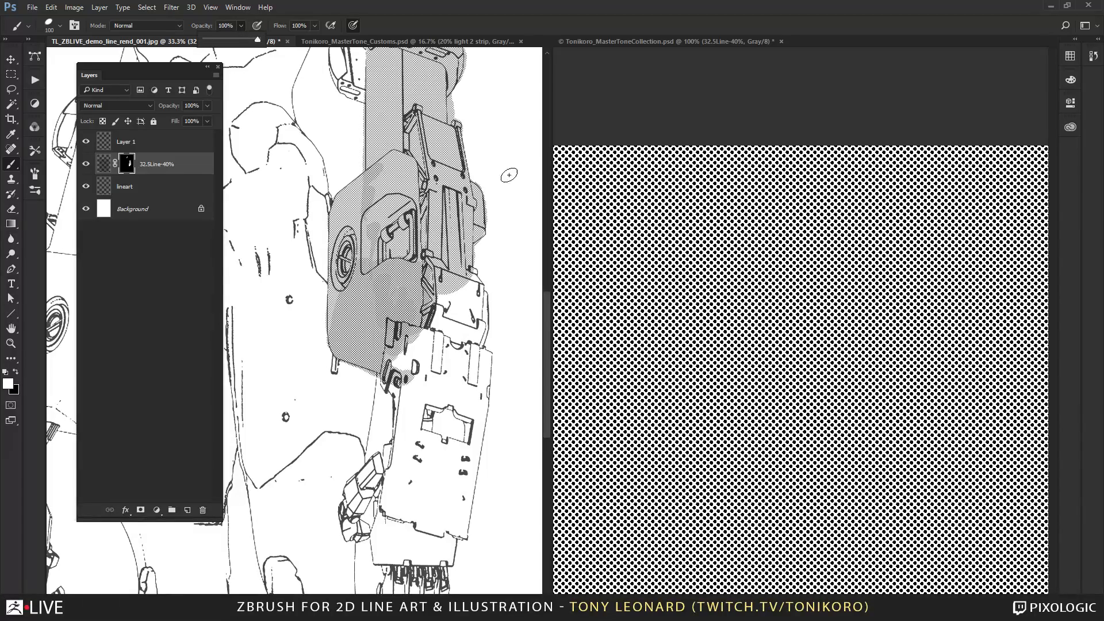
{"action": "left_click", "coordinate": [381, 169]}
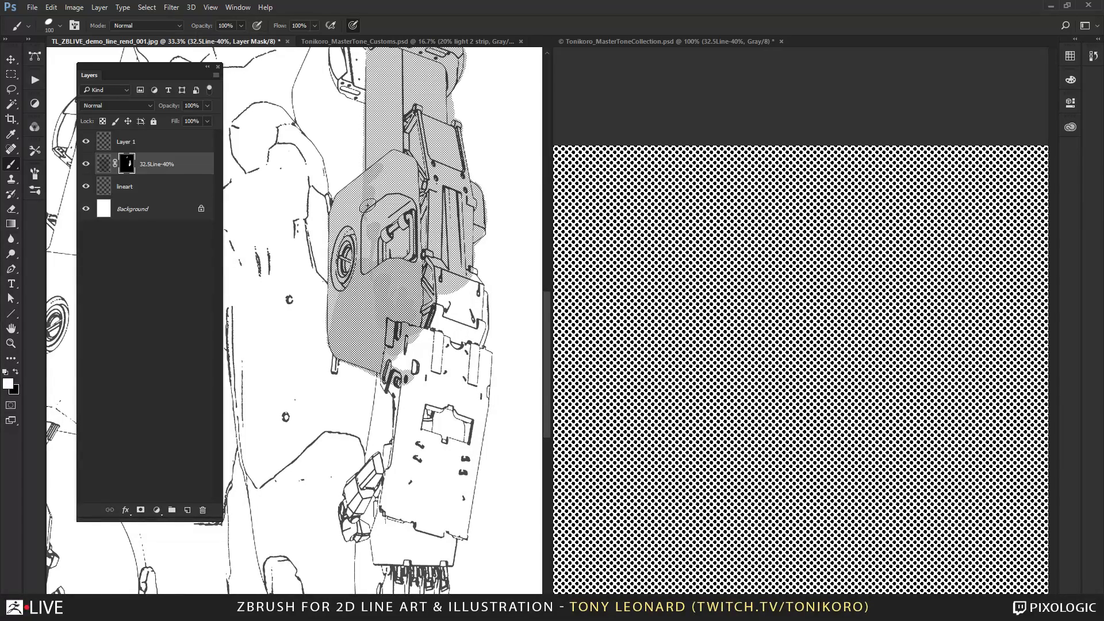
{"action": "mouse_move", "coordinate": [390, 162]}
{"action": "left_mouse_down"}
{"action": "mouse_move", "coordinate": [371, 202]}
{"action": "mouse_move", "coordinate": [346, 198]}
{"action": "mouse_move", "coordinate": [351, 187]}
{"action": "mouse_move", "coordinate": [340, 267]}
{"action": "mouse_move", "coordinate": [364, 212]}
{"action": "mouse_move", "coordinate": [413, 167]}
{"action": "mouse_move", "coordinate": [426, 173]}
{"action": "mouse_move", "coordinate": [438, 244]}
{"action": "mouse_move", "coordinate": [457, 195]}
{"action": "mouse_move", "coordinate": [475, 247]}
{"action": "mouse_move", "coordinate": [476, 223]}
{"action": "mouse_move", "coordinate": [466, 282]}
{"action": "mouse_move", "coordinate": [479, 316]}
{"action": "mouse_move", "coordinate": [435, 288]}
{"action": "mouse_move", "coordinate": [412, 322]}
{"action": "mouse_move", "coordinate": [448, 345]}
{"action": "mouse_move", "coordinate": [468, 332]}
{"action": "mouse_move", "coordinate": [478, 294]}
{"action": "mouse_move", "coordinate": [470, 381]}
{"action": "mouse_move", "coordinate": [485, 358]}
{"action": "mouse_move", "coordinate": [469, 440]}
{"action": "mouse_move", "coordinate": [431, 329]}
{"action": "mouse_move", "coordinate": [394, 357]}
{"action": "mouse_move", "coordinate": [386, 402]}
{"action": "mouse_move", "coordinate": [386, 364]}
{"action": "mouse_move", "coordinate": [370, 481]}
{"action": "mouse_move", "coordinate": [379, 497]}
{"action": "mouse_move", "coordinate": [397, 437]}
{"action": "mouse_move", "coordinate": [352, 495]}
{"action": "mouse_move", "coordinate": [358, 530]}
{"action": "left_mouse_up"}
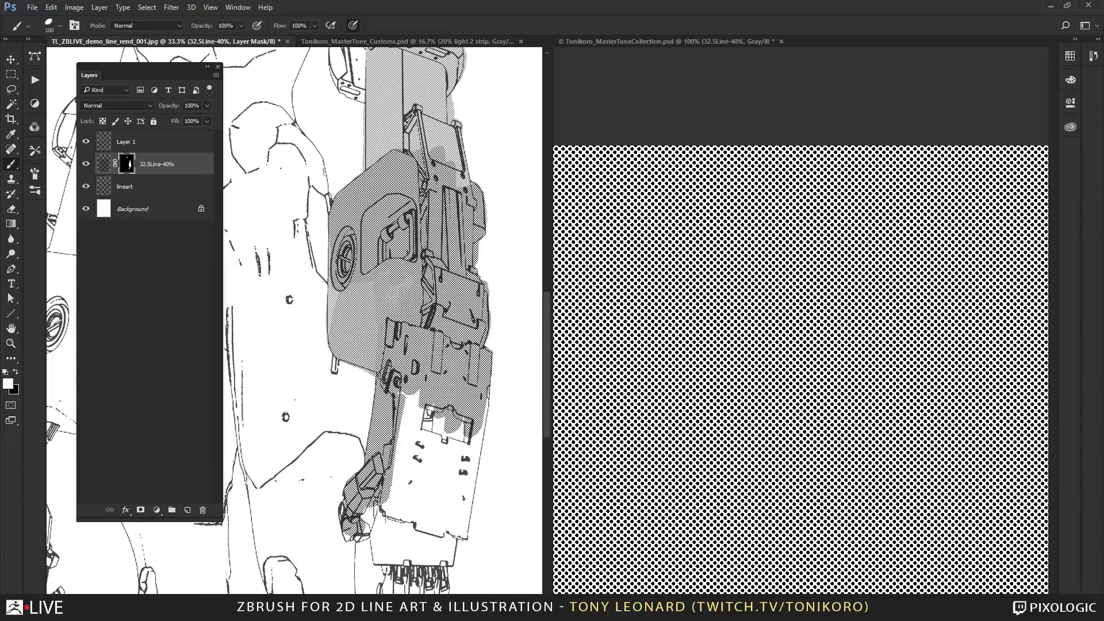
Paint white on the mask to reveal the tone over the lower forearm, wrist and mechanical fingers.
{"action": "mouse_move", "coordinate": [407, 387]}
{"action": "left_mouse_down"}
{"action": "mouse_move", "coordinate": [402, 454]}
{"action": "mouse_move", "coordinate": [415, 438]}
{"action": "mouse_move", "coordinate": [451, 442]}
{"action": "mouse_move", "coordinate": [483, 397]}
{"action": "mouse_move", "coordinate": [461, 522]}
{"action": "mouse_move", "coordinate": [438, 495]}
{"action": "mouse_move", "coordinate": [399, 488]}
{"action": "mouse_move", "coordinate": [412, 521]}
{"action": "mouse_move", "coordinate": [398, 277]}
{"action": "left_mouse_up"}
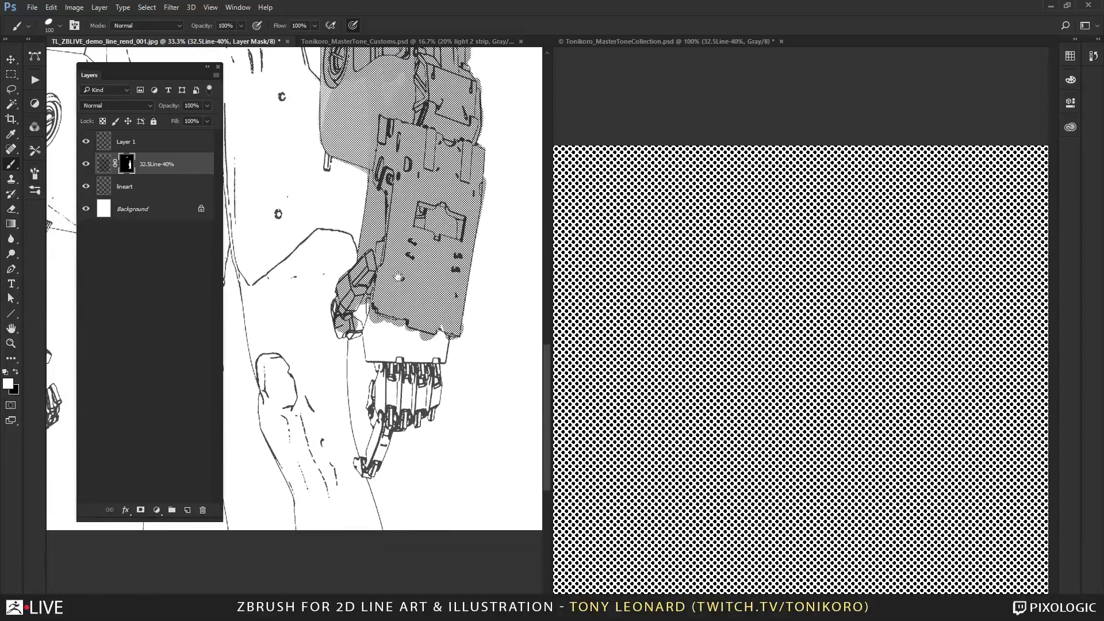
{"action": "mouse_move", "coordinate": [376, 313]}
{"action": "left_mouse_down"}
{"action": "mouse_move", "coordinate": [352, 332]}
{"action": "mouse_move", "coordinate": [382, 346]}
{"action": "mouse_move", "coordinate": [402, 385]}
{"action": "mouse_move", "coordinate": [391, 397]}
{"action": "mouse_move", "coordinate": [383, 387]}
{"action": "mouse_move", "coordinate": [368, 472]}
{"action": "mouse_move", "coordinate": [381, 444]}
{"action": "mouse_move", "coordinate": [368, 469]}
{"action": "mouse_move", "coordinate": [359, 461]}
{"action": "left_mouse_up"}
{"action": "mouse_move", "coordinate": [397, 374]}
{"action": "left_mouse_down"}
{"action": "mouse_move", "coordinate": [420, 414]}
{"action": "mouse_move", "coordinate": [443, 339]}
{"action": "mouse_move", "coordinate": [437, 374]}
{"action": "mouse_move", "coordinate": [421, 342]}
{"action": "left_mouse_up"}
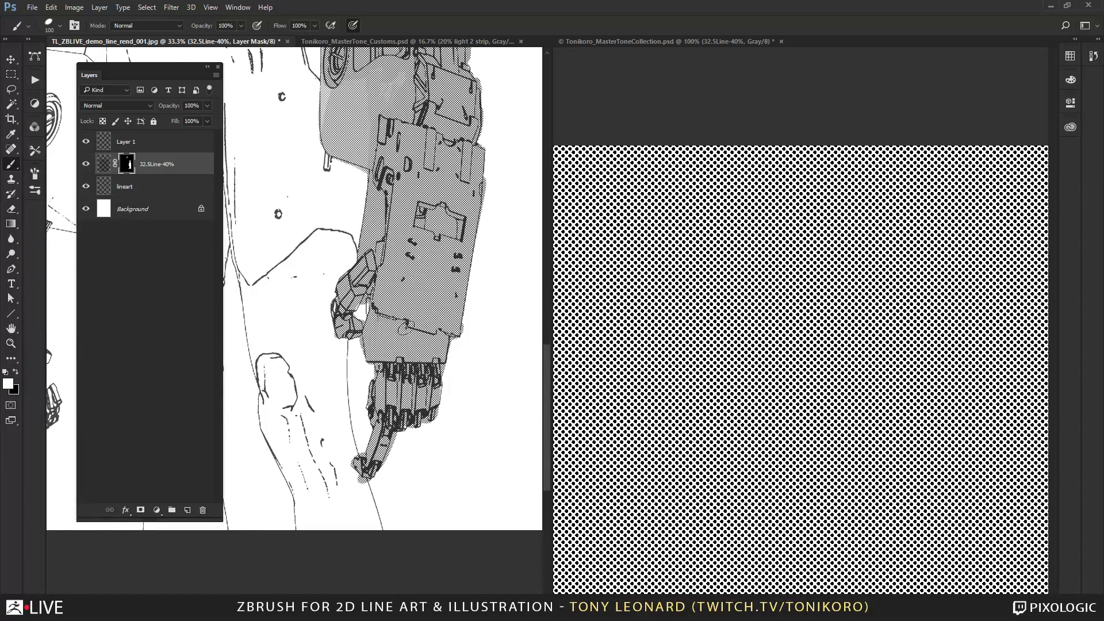
Fill in solid tone on the mask over the upper arm plates and the cuff at the top of the mechanical arm.
{"action": "left_click_drag", "start_coordinate": [429, 194], "coordinate": [461, 475]}
{"action": "mouse_move", "coordinate": [366, 360]}
{"action": "left_mouse_down"}
{"action": "mouse_move", "coordinate": [370, 421]}
{"action": "mouse_move", "coordinate": [400, 423]}
{"action": "left_mouse_up"}
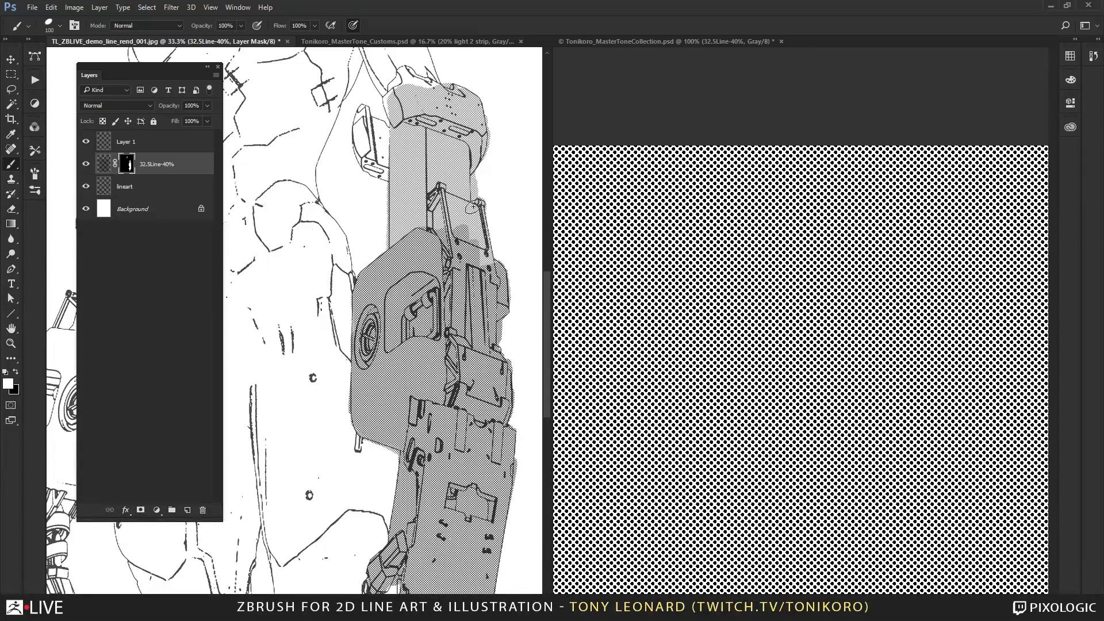
{"action": "mouse_move", "coordinate": [470, 196]}
{"action": "left_mouse_down"}
{"action": "mouse_move", "coordinate": [478, 253]}
{"action": "mouse_move", "coordinate": [497, 285]}
{"action": "mouse_move", "coordinate": [363, 368]}
{"action": "left_mouse_up"}
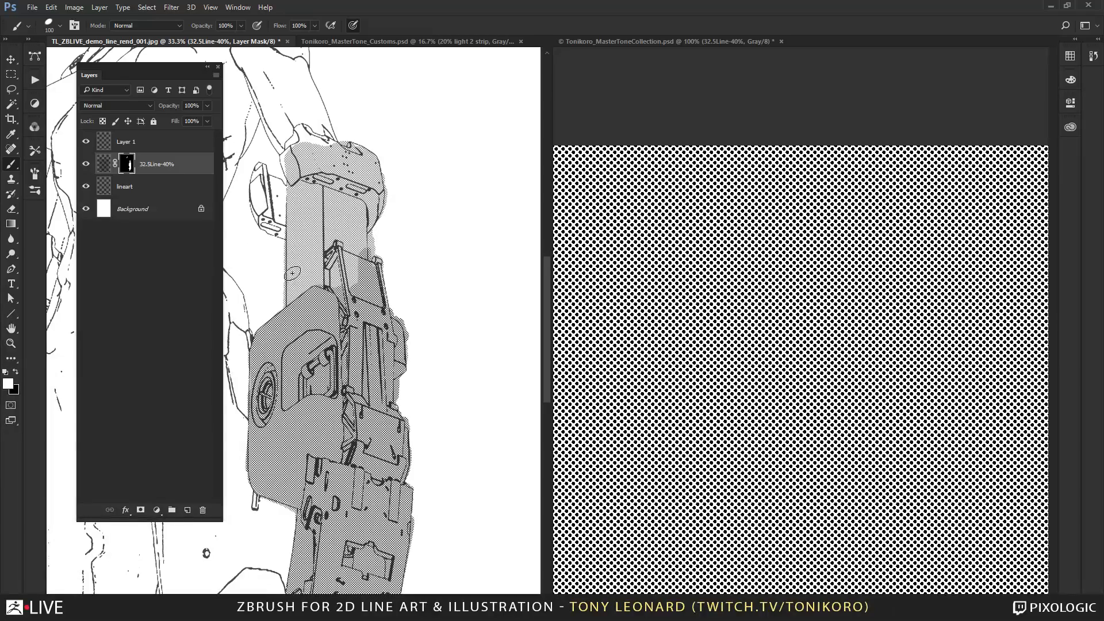
{"action": "mouse_move", "coordinate": [292, 155]}
{"action": "left_mouse_down"}
{"action": "mouse_move", "coordinate": [299, 133]}
{"action": "mouse_move", "coordinate": [352, 148]}
{"action": "mouse_move", "coordinate": [374, 185]}
{"action": "mouse_move", "coordinate": [369, 218]}
{"action": "mouse_move", "coordinate": [339, 172]}
{"action": "mouse_move", "coordinate": [299, 167]}
{"action": "mouse_move", "coordinate": [285, 195]}
{"action": "mouse_move", "coordinate": [257, 165]}
{"action": "mouse_move", "coordinate": [271, 208]}
{"action": "mouse_move", "coordinate": [257, 199]}
{"action": "mouse_move", "coordinate": [294, 229]}
{"action": "mouse_move", "coordinate": [295, 304]}
{"action": "mouse_move", "coordinate": [323, 213]}
{"action": "mouse_move", "coordinate": [345, 280]}
{"action": "mouse_move", "coordinate": [355, 261]}
{"action": "left_mouse_up"}
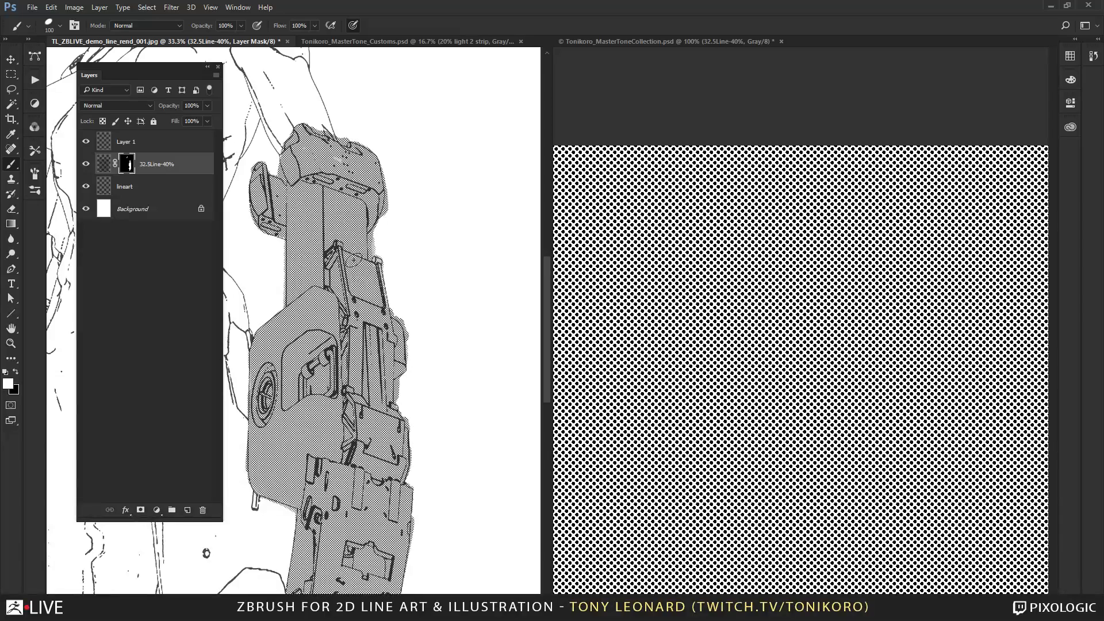
Erase the tone spilling past the outer edge of the mechanical arm, from the upper arm down to the hand.
{"action": "left_click_drag", "start_coordinate": [416, 401], "coordinate": [448, 257]}
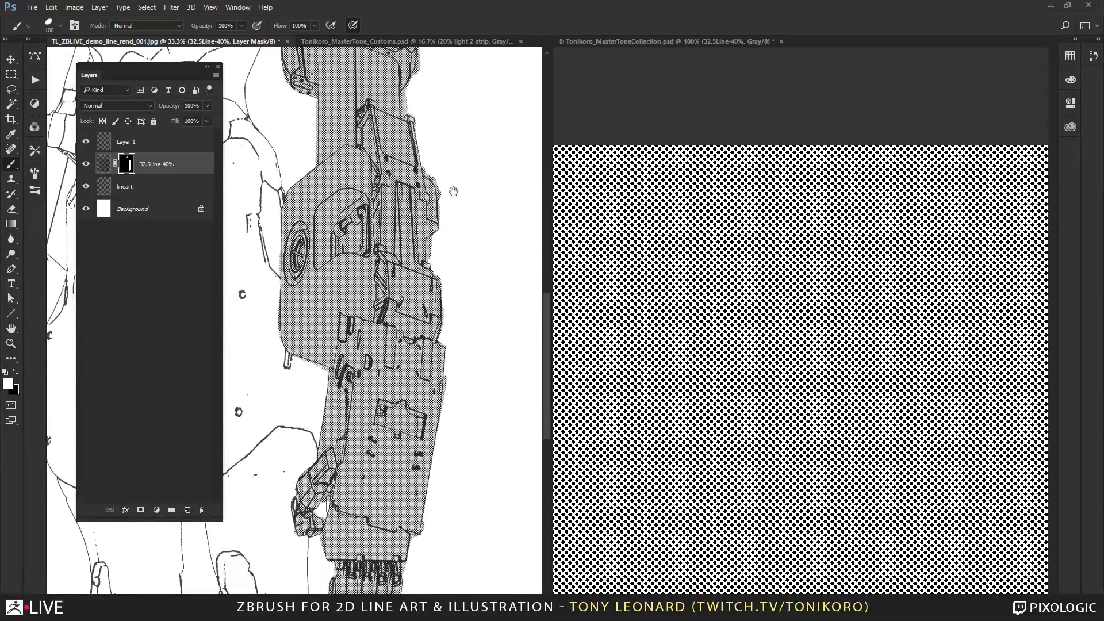
{"action": "left_click_drag", "start_coordinate": [454, 192], "coordinate": [413, 301]}
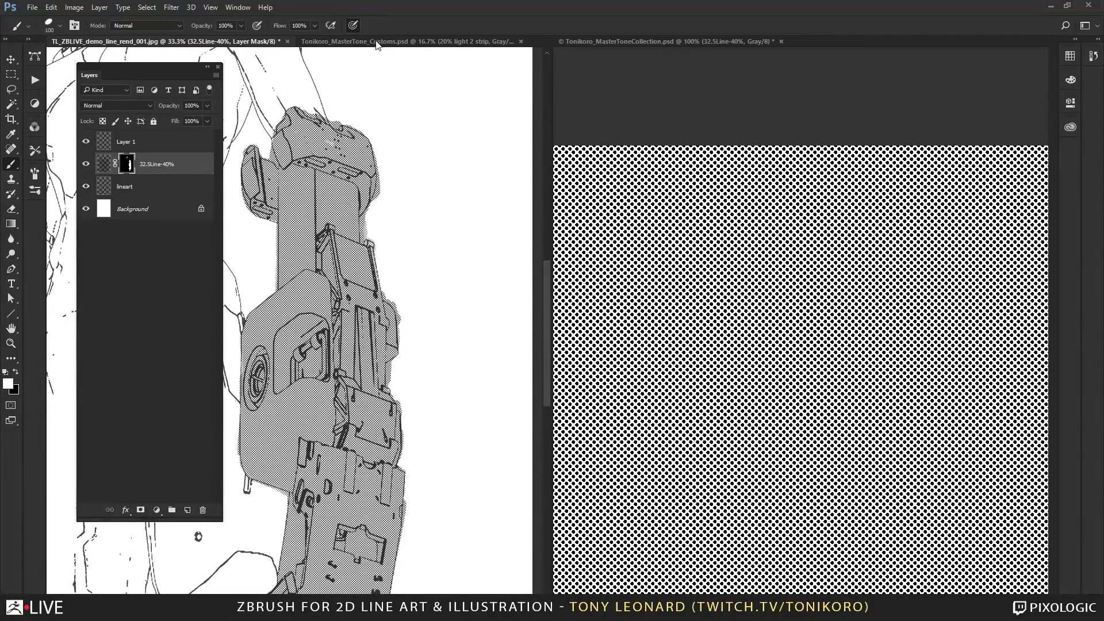
{"action": "key", "text": "e"}
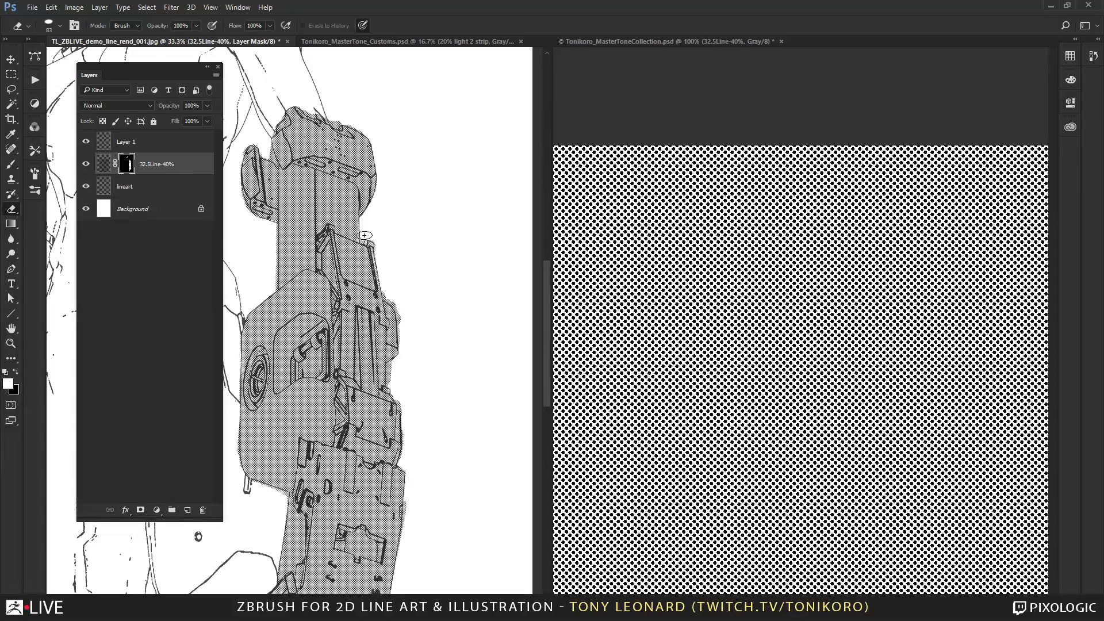
{"action": "left_click_drag", "start_coordinate": [427, 272], "coordinate": [459, 92]}
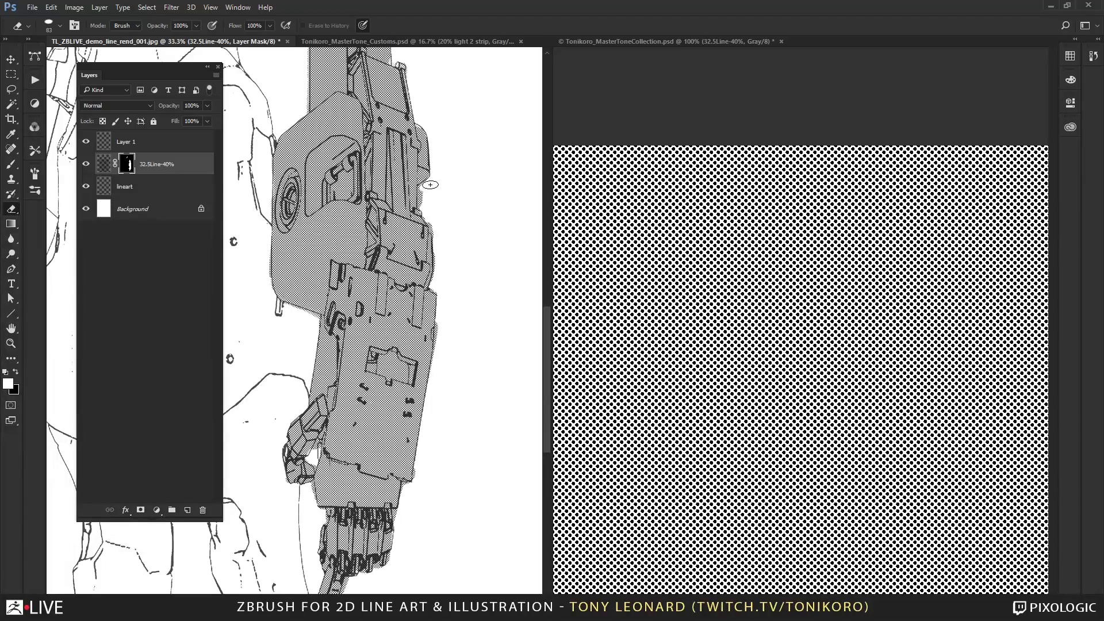
{"action": "left_click_drag", "start_coordinate": [426, 188], "coordinate": [440, 227]}
{"action": "left_click_drag", "start_coordinate": [351, 464], "coordinate": [393, 231]}
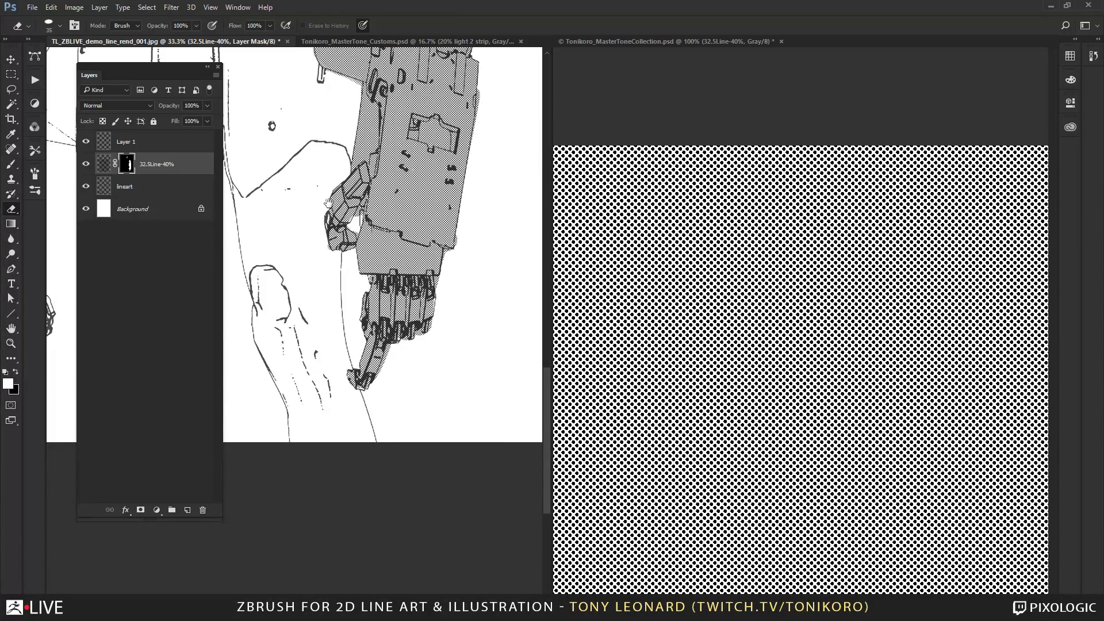
Erase the tone spill along the arm's inner edge and around the outline of the top cuff.
{"action": "scroll", "coordinate": [327, 202], "scroll_direction": "up", "scroll_amount": 5}
{"action": "scroll", "coordinate": [313, 294], "scroll_direction": "up", "scroll_amount": 5}
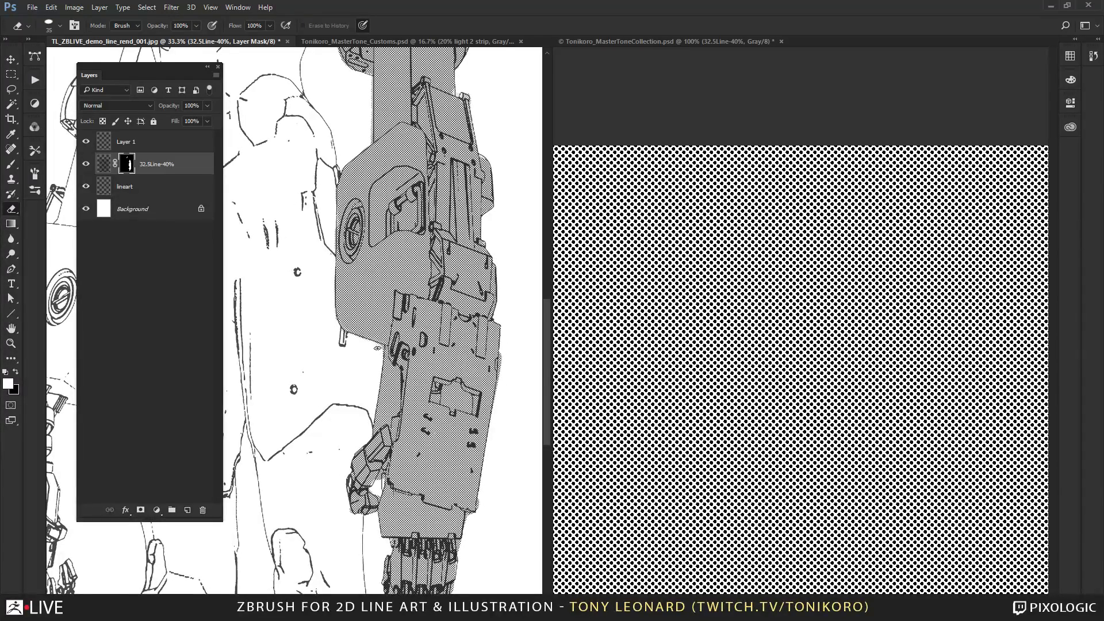
{"action": "scroll", "coordinate": [343, 340], "scroll_direction": "up", "scroll_amount": 6}
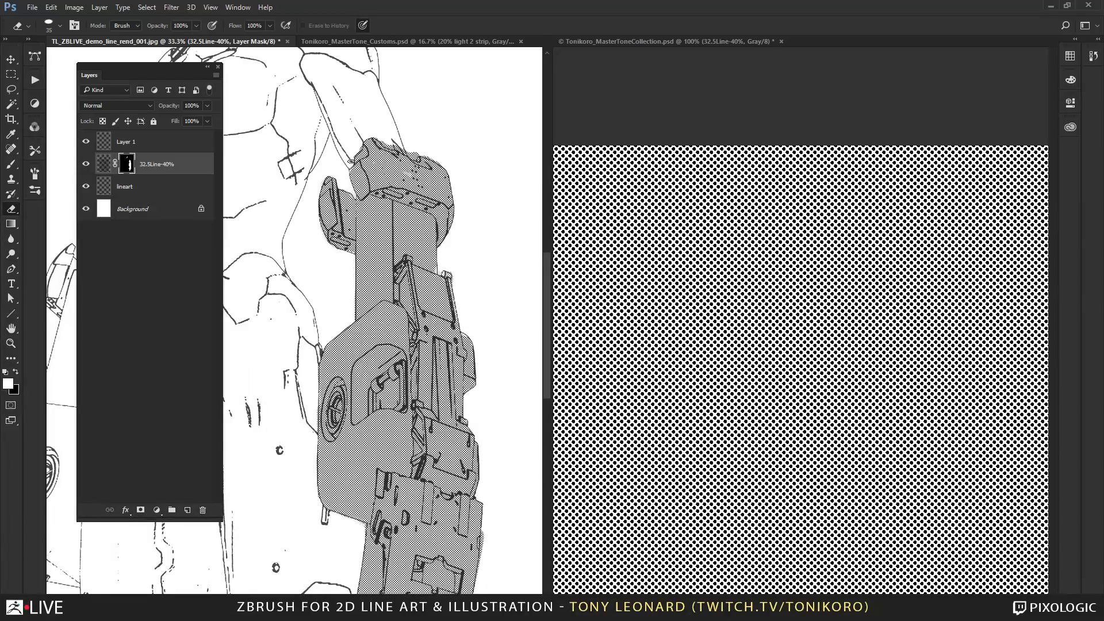
{"action": "left_click_drag", "start_coordinate": [385, 145], "coordinate": [403, 148]}
{"action": "left_click_drag", "start_coordinate": [435, 158], "coordinate": [451, 167]}
Clean up the remaining stray tone along the outlines of the upper arm, elbow and forearm.
{"action": "left_click_drag", "start_coordinate": [460, 473], "coordinate": [446, 248]}
{"action": "left_click_drag", "start_coordinate": [456, 478], "coordinate": [439, 348]}
{"action": "left_click_drag", "start_coordinate": [387, 208], "coordinate": [435, 383]}
{"action": "left_click_drag", "start_coordinate": [409, 230], "coordinate": [408, 396]}
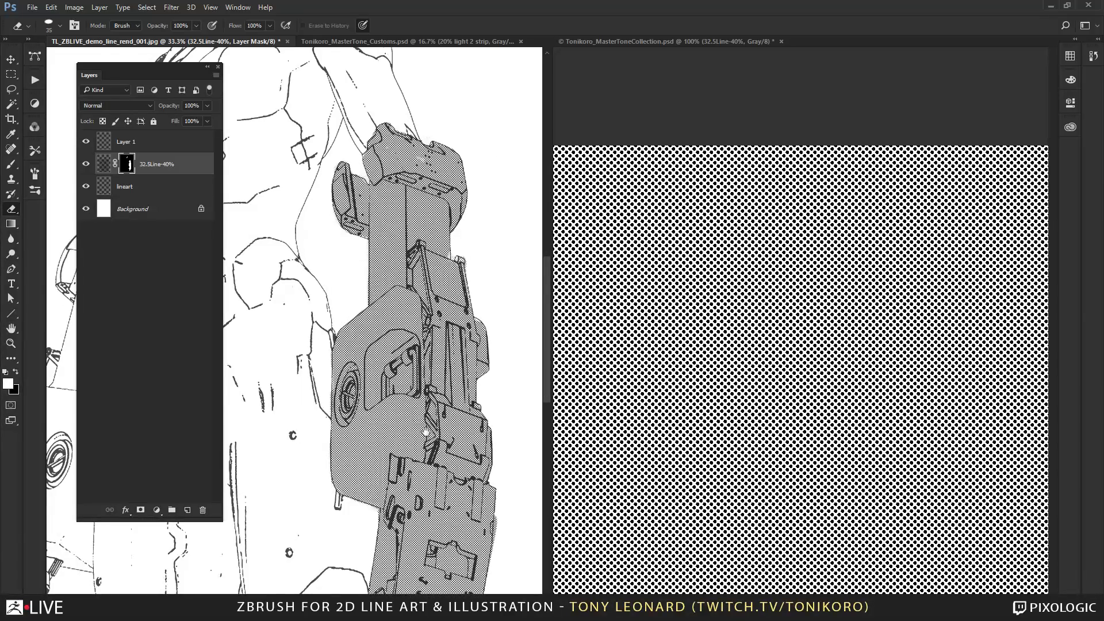
{"action": "left_click_drag", "start_coordinate": [425, 432], "coordinate": [399, 265]}
{"action": "mouse_move", "coordinate": [416, 469]}
{"action": "left_mouse_down"}
{"action": "mouse_move", "coordinate": [437, 316]}
{"action": "mouse_move", "coordinate": [416, 501]}
{"action": "left_mouse_up"}
{"action": "left_click_drag", "start_coordinate": [449, 225], "coordinate": [441, 313]}
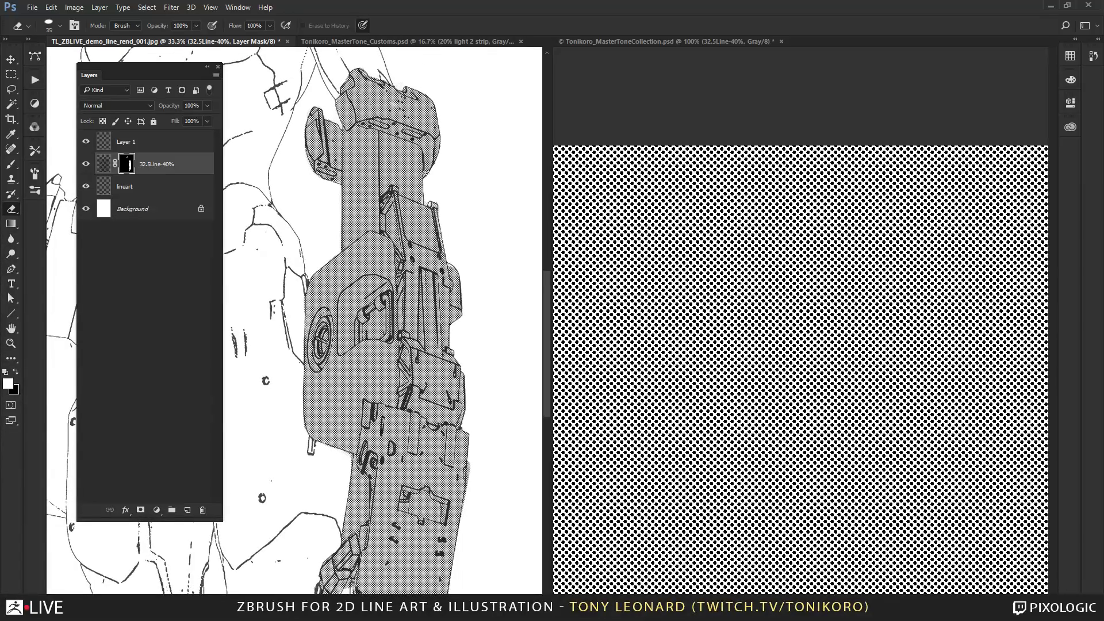
Touch up missing tone at the cuff and beside the thumb with the white brush, reducing it to size 60.
{"action": "key", "text": "b"}
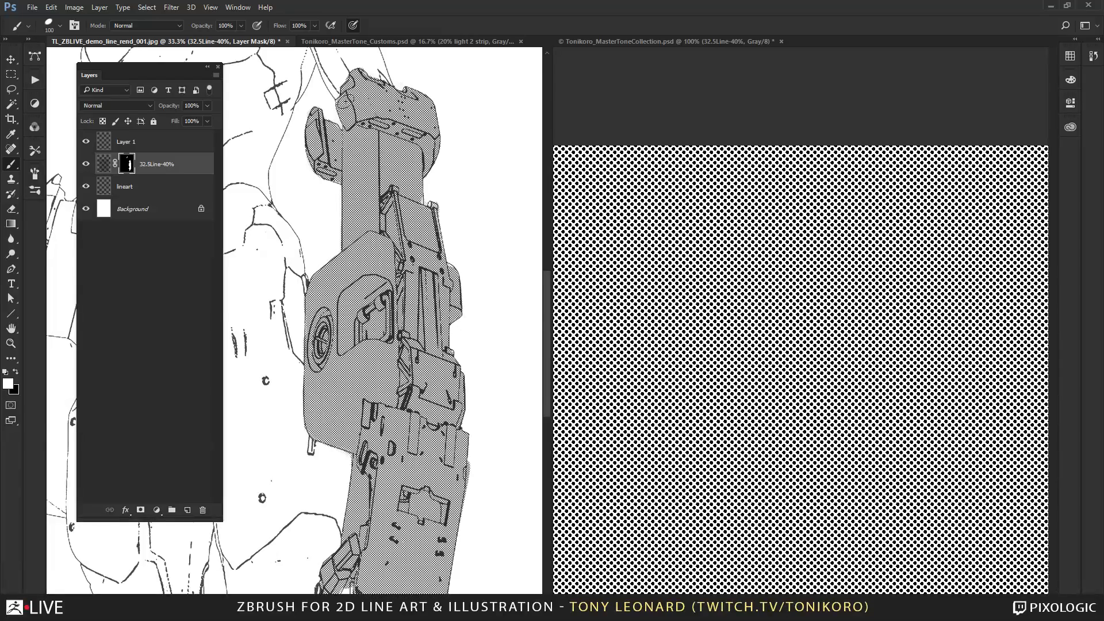
{"action": "left_click_drag", "start_coordinate": [380, 379], "coordinate": [362, 179]}
{"action": "key", "text": "e"}
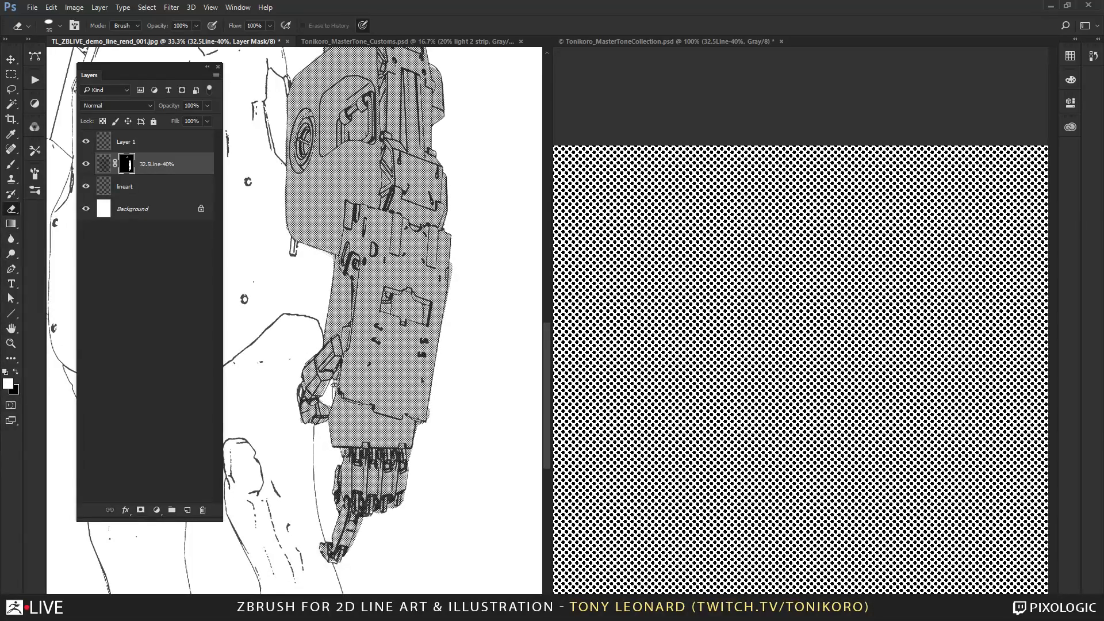
{"action": "key", "text": "b"}
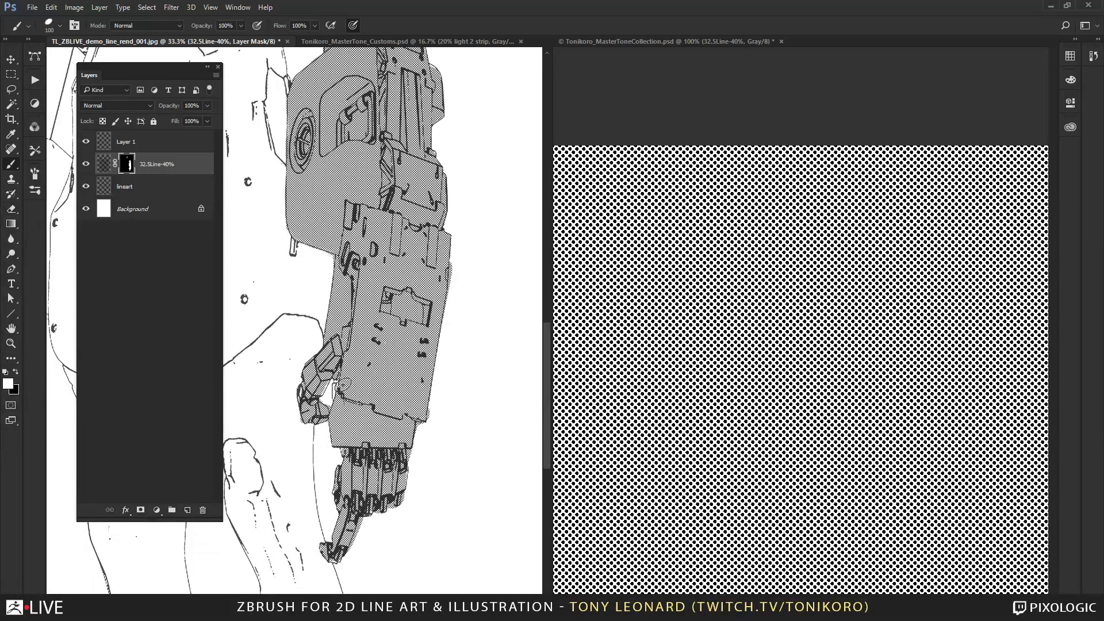
{"action": "key", "text": "bracketleft"}
{"action": "left_click_drag", "start_coordinate": [389, 297], "coordinate": [414, 226]}
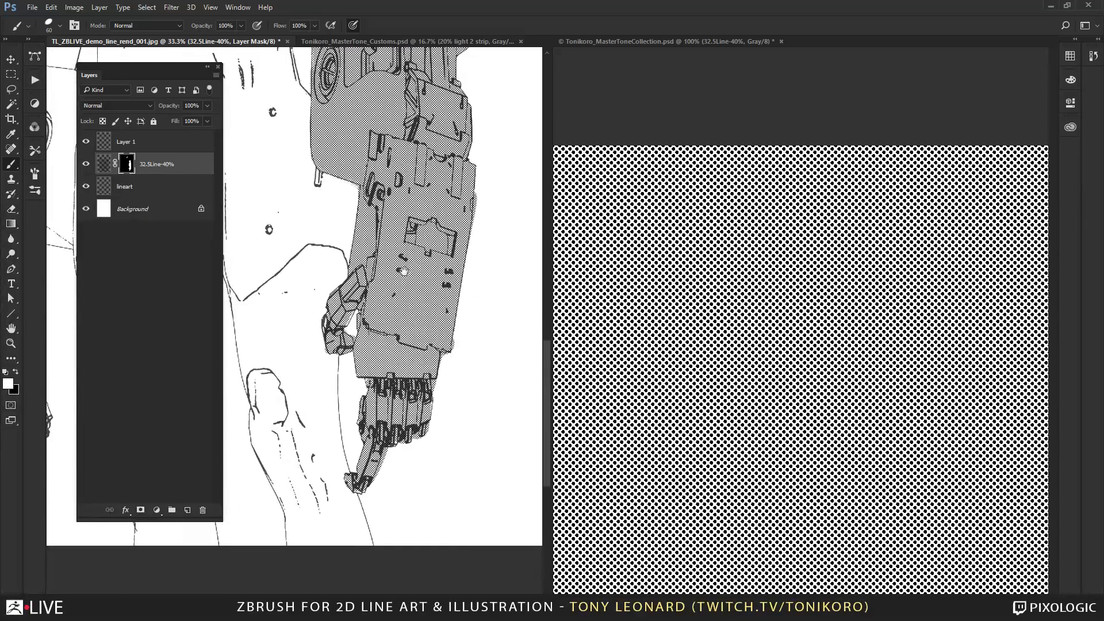
Erase the excess tone around the mechanical fingers and the wrist edge.
{"action": "key", "text": "e"}
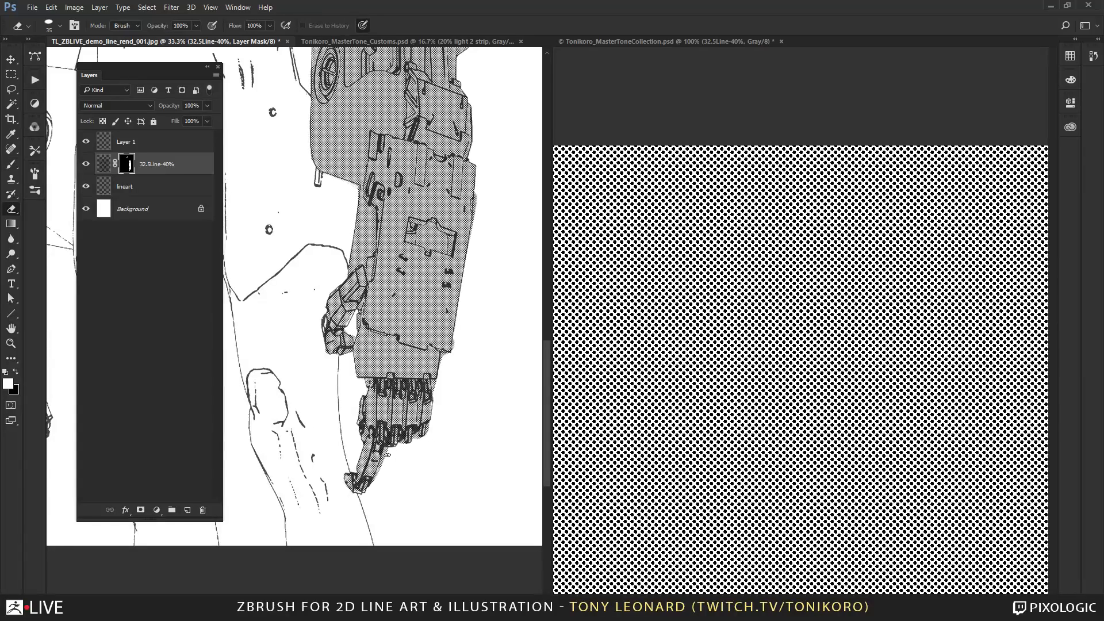
{"action": "left_click_drag", "start_coordinate": [387, 455], "coordinate": [376, 483]}
{"action": "left_click_drag", "start_coordinate": [434, 382], "coordinate": [436, 395]}
{"action": "left_click_drag", "start_coordinate": [480, 276], "coordinate": [454, 420]}
Show the illustration alone in full-screen mode and ready the Eraser for close work on the toned elbow housing.
{"action": "key", "text": "f"}
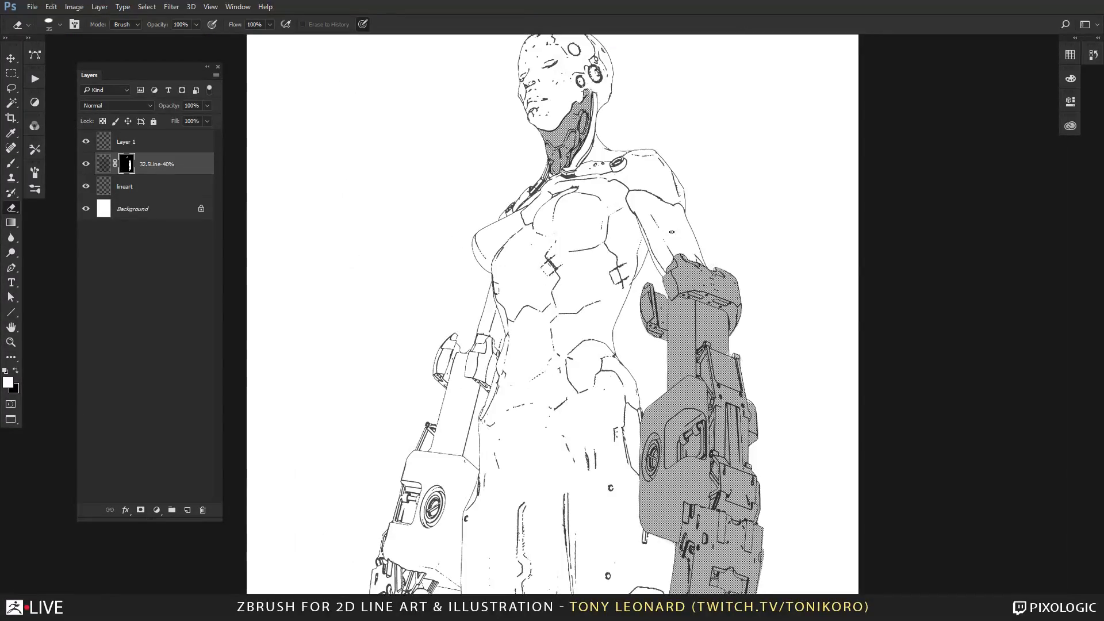
{"action": "left_click_drag", "start_coordinate": [725, 427], "coordinate": [687, 298]}
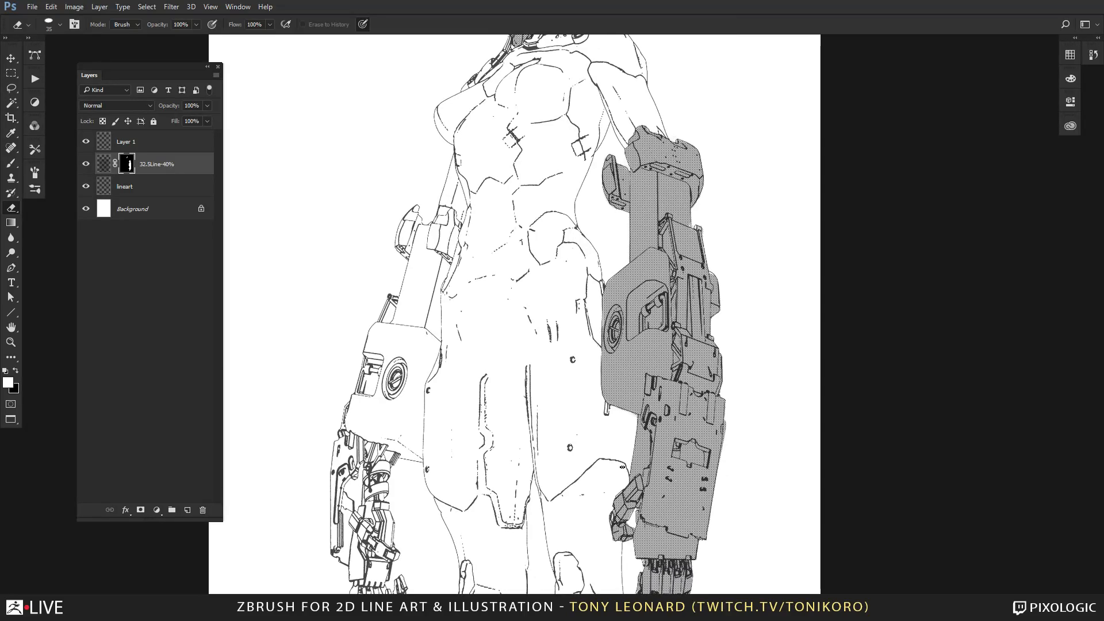
{"action": "key", "text": "z"}
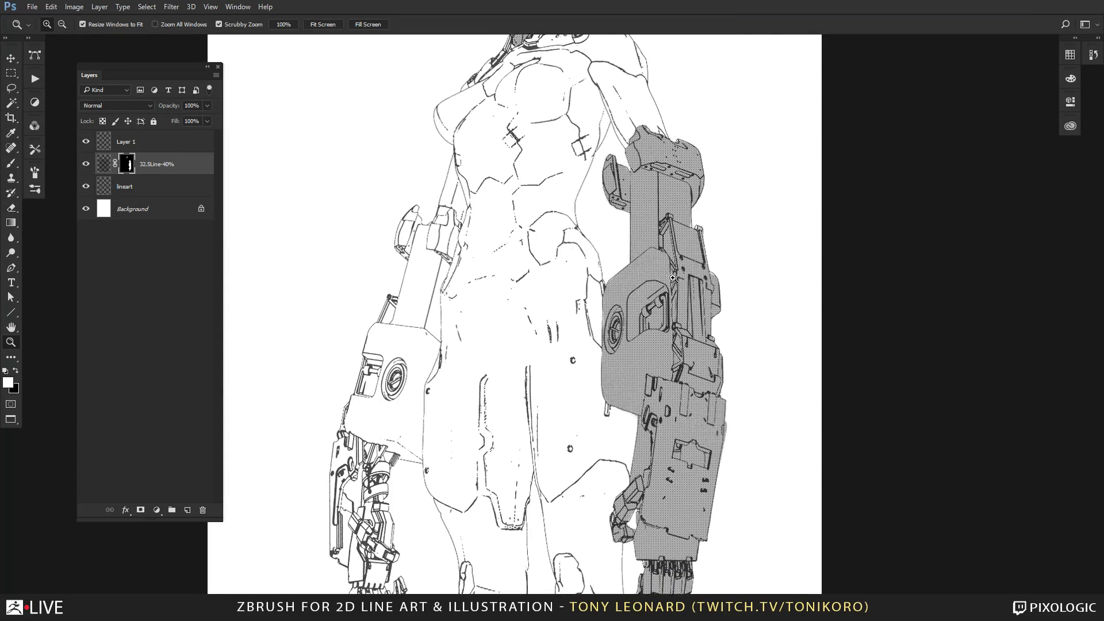
{"action": "mouse_move", "coordinate": [613, 294]}
{"action": "left_mouse_down"}
{"action": "mouse_move", "coordinate": [662, 293]}
{"action": "mouse_move", "coordinate": [507, 253]}
{"action": "left_mouse_up"}
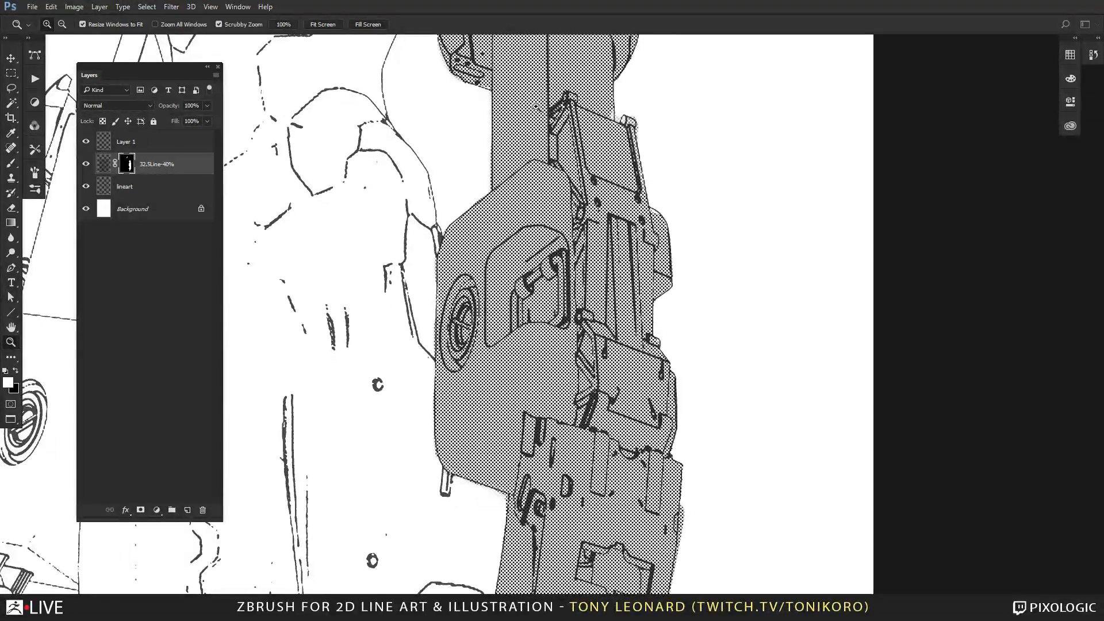
{"action": "key", "text": "e"}
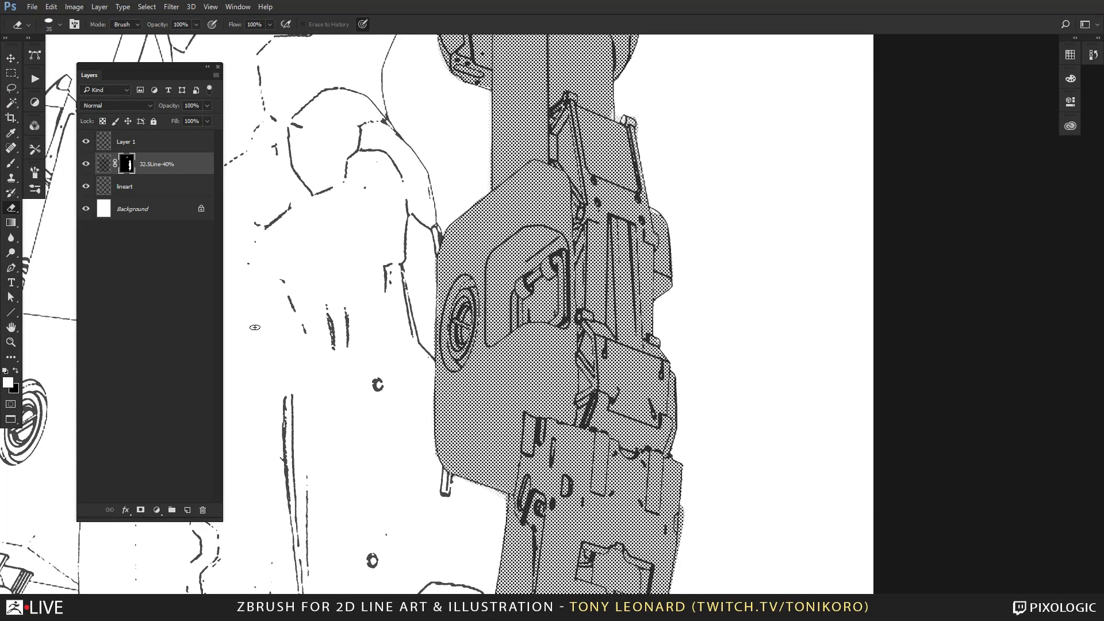
Give the Eraser the Chalk 44 pixels tip, flatten and shrink it, and raise its Minimum Diameter slightly.
{"action": "right_click", "coordinate": [547, 180]}
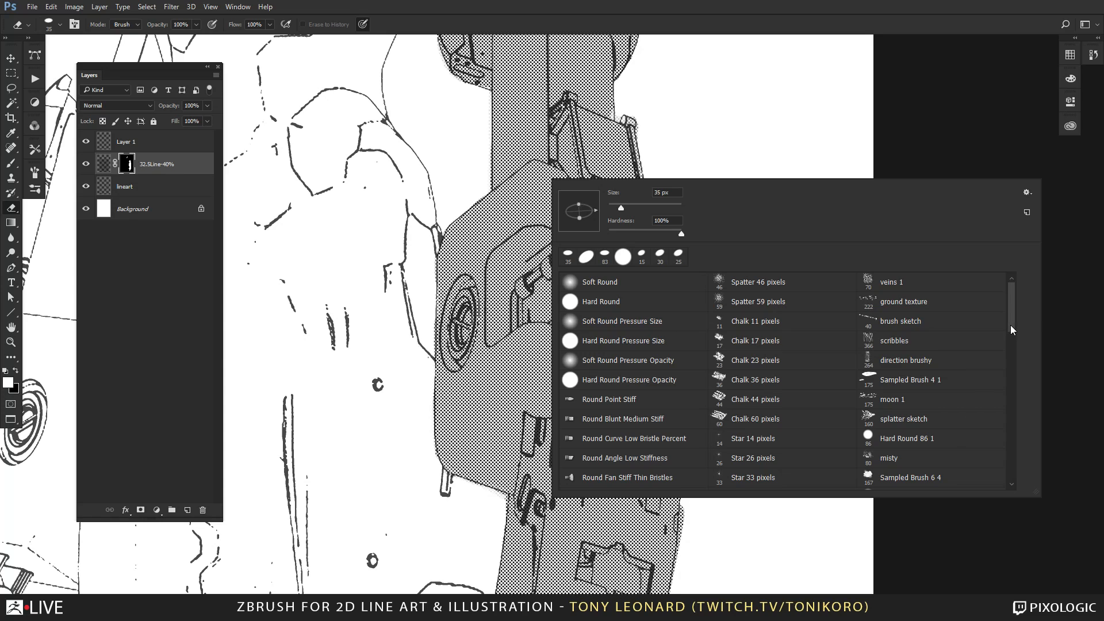
{"action": "left_click", "coordinate": [741, 401]}
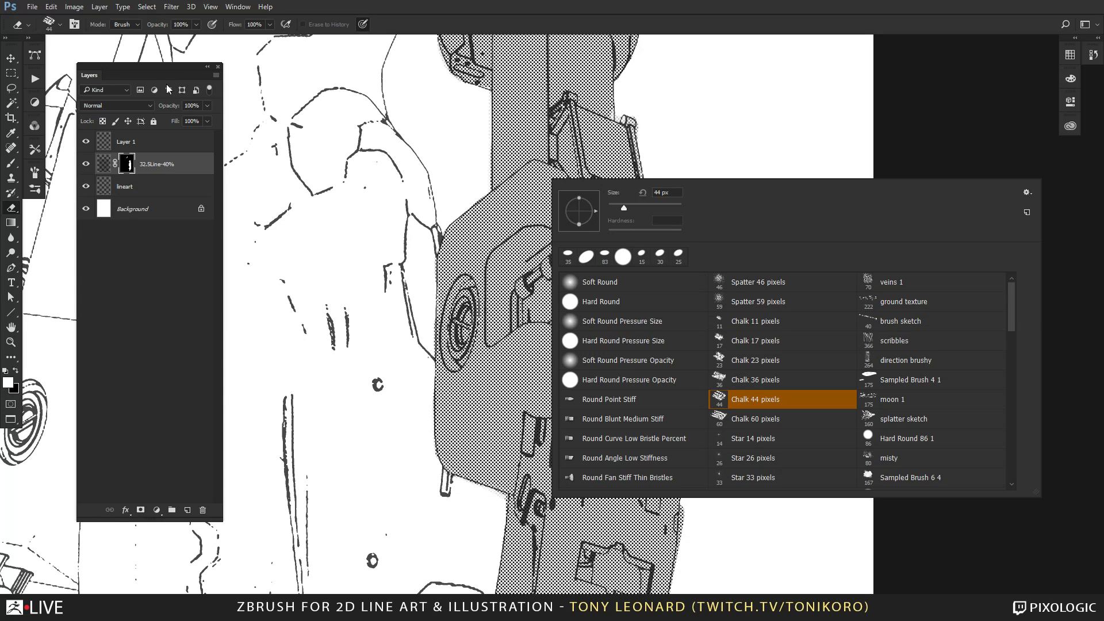
{"action": "mouse_move", "coordinate": [579, 198]}
{"action": "left_mouse_down"}
{"action": "mouse_move", "coordinate": [592, 211]}
{"action": "mouse_move", "coordinate": [615, 206]}
{"action": "left_mouse_up"}
{"action": "left_click", "coordinate": [33, 69]}
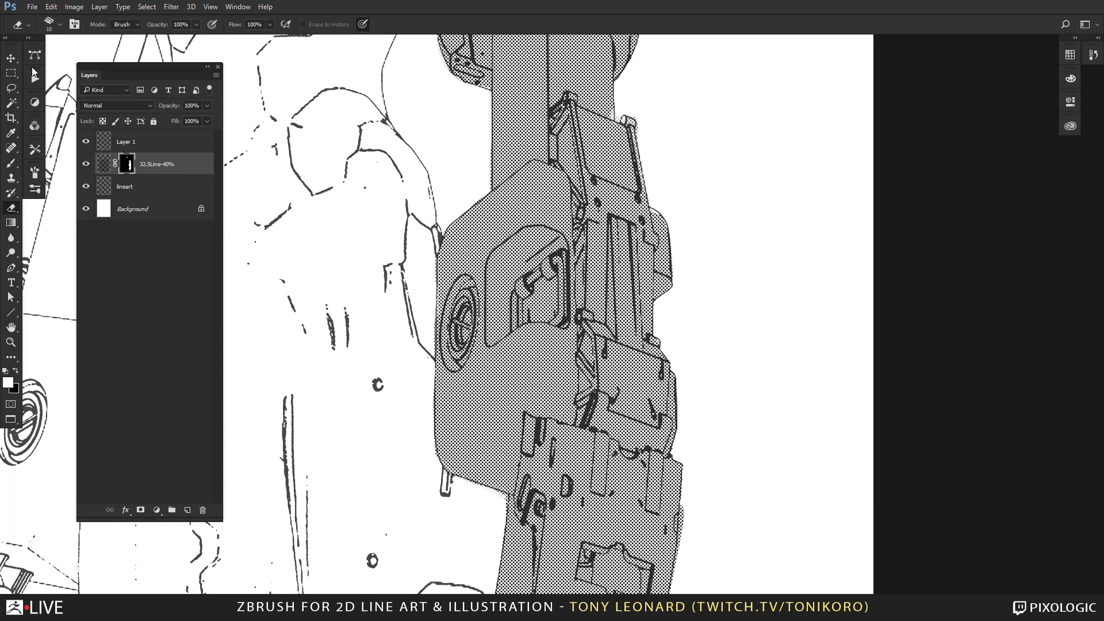
{"action": "left_click", "coordinate": [36, 173]}
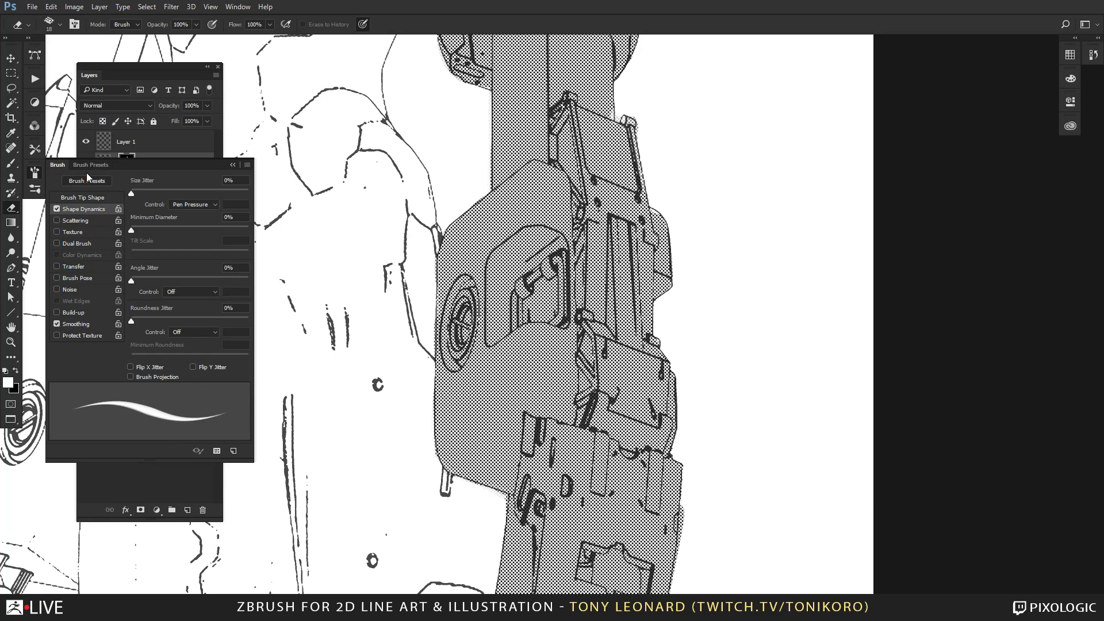
{"action": "left_click_drag", "start_coordinate": [131, 230], "coordinate": [142, 233]}
Erase chalky white highlights into the tone along the elbow housing's upper edge and top corner.
{"action": "left_click", "coordinate": [534, 163]}
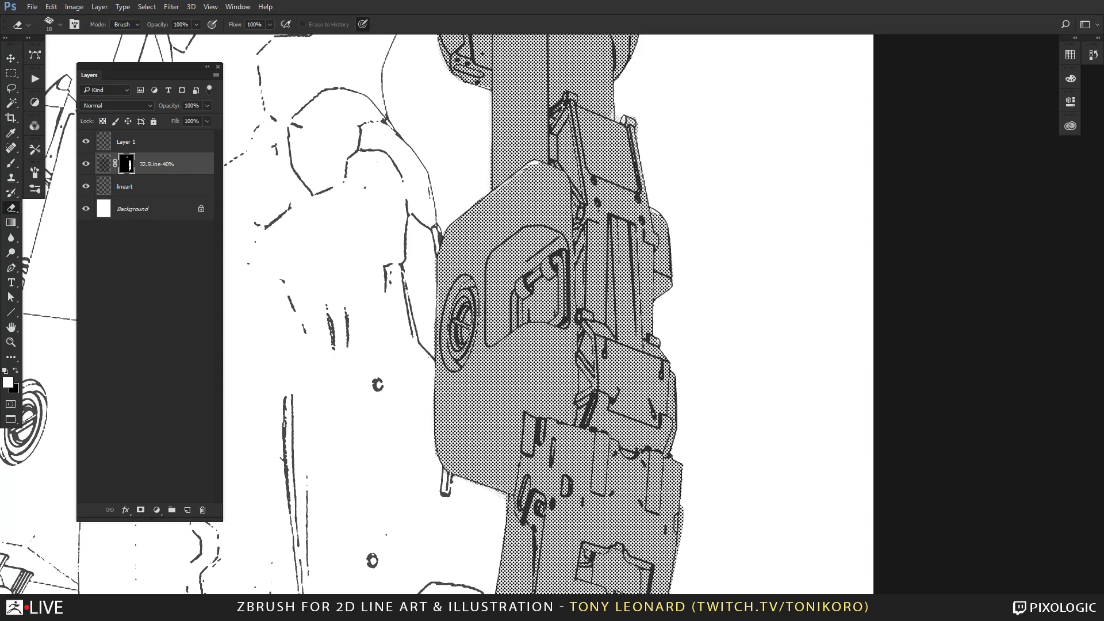
{"action": "left_click_drag", "start_coordinate": [487, 199], "coordinate": [457, 224]}
{"action": "key", "text": "z"}
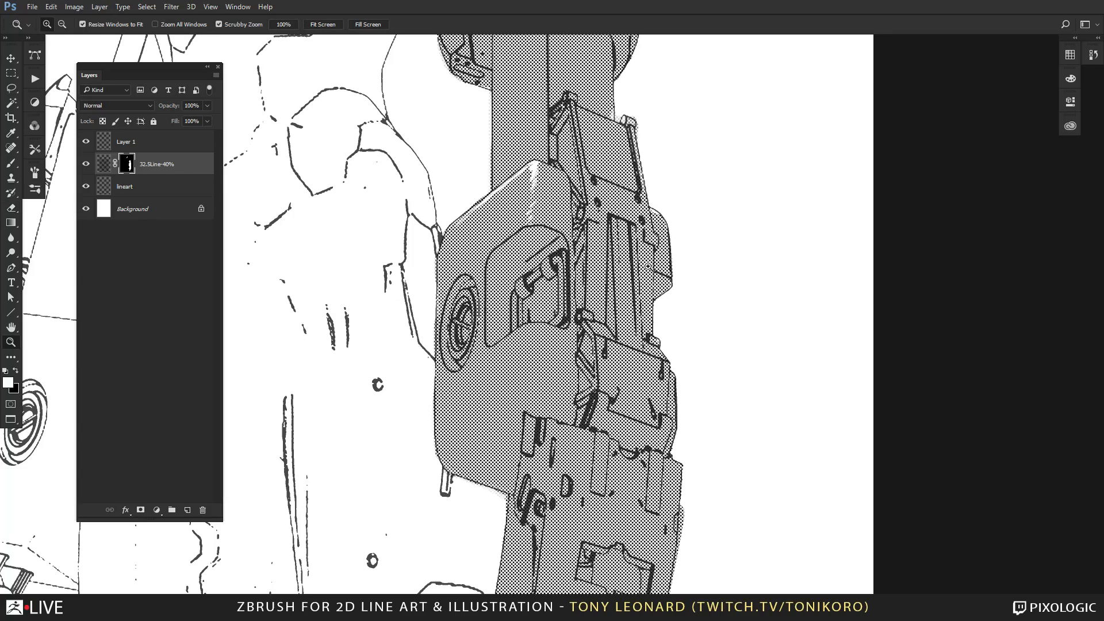
{"action": "left_click_drag", "start_coordinate": [511, 151], "coordinate": [674, 249]}
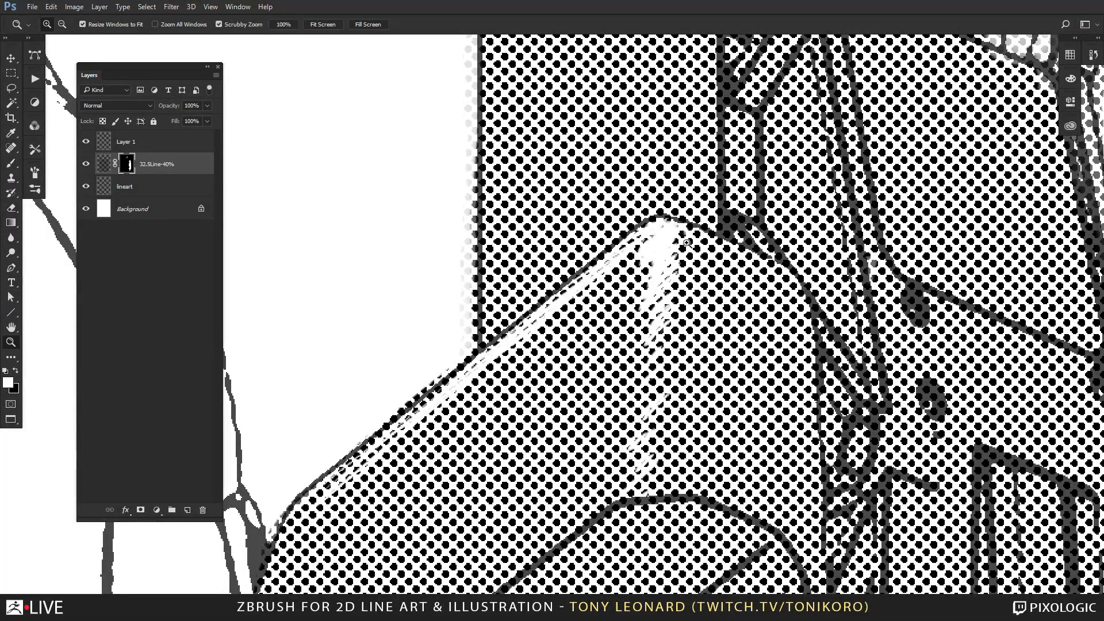
Erase white highlights into the tone on the bar inside the elbow housing's recessed panel.
{"action": "left_click", "coordinate": [681, 320], "text": "alt"}
{"action": "left_click", "coordinate": [681, 320], "text": "alt"}
{"action": "key", "text": "e"}
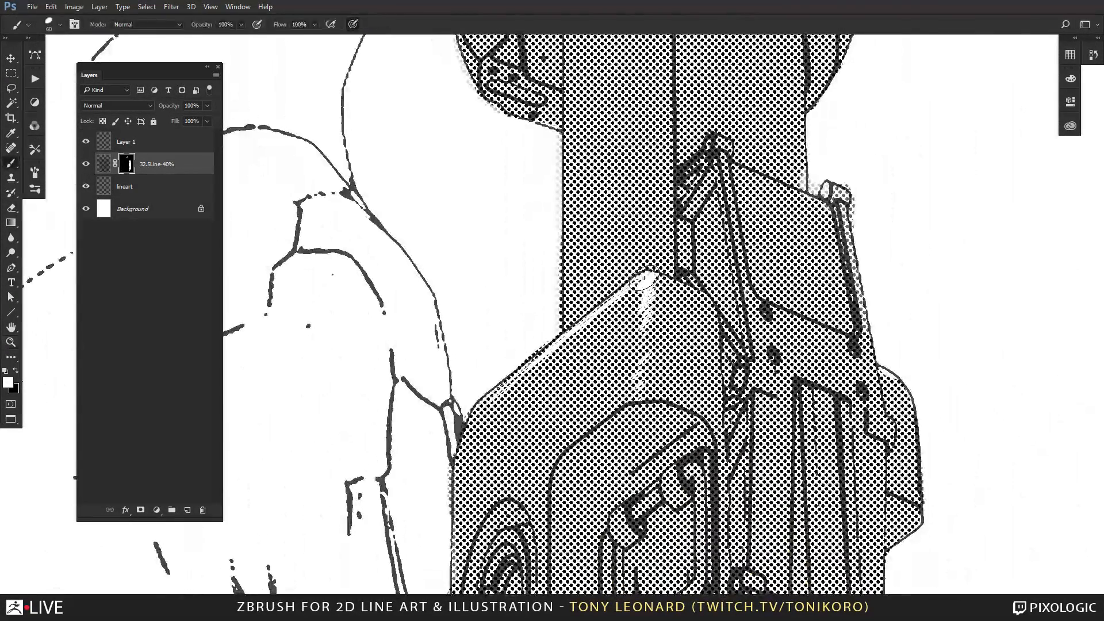
{"action": "mouse_move", "coordinate": [635, 287]}
{"action": "left_mouse_down"}
{"action": "mouse_move", "coordinate": [650, 296]}
{"action": "mouse_move", "coordinate": [650, 394]}
{"action": "mouse_move", "coordinate": [542, 163]}
{"action": "left_mouse_up"}
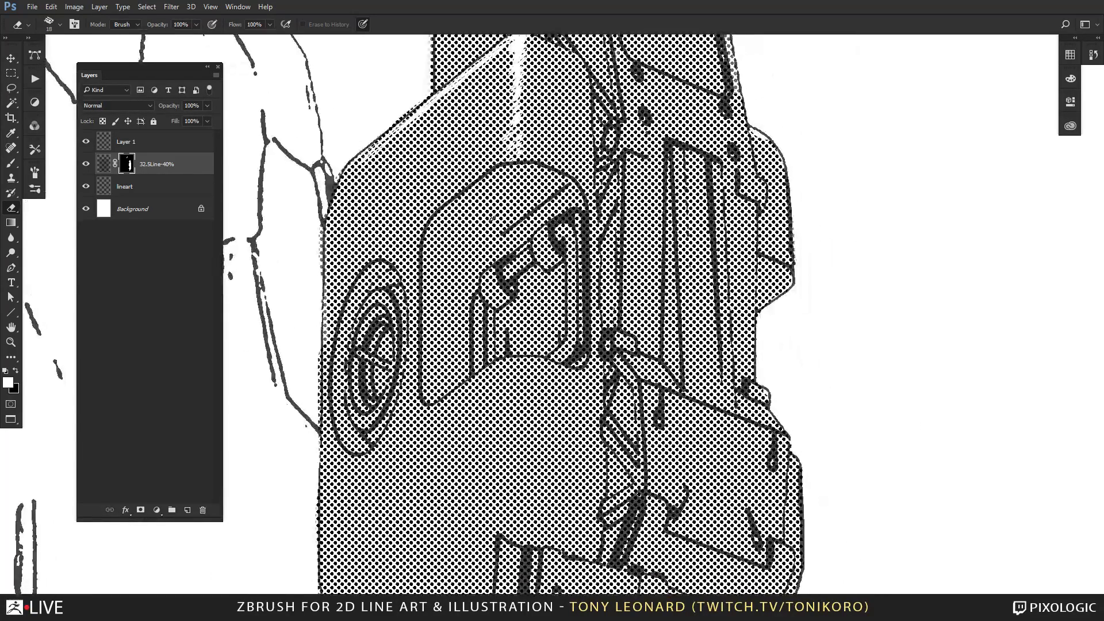
{"action": "mouse_move", "coordinate": [537, 247]}
{"action": "left_mouse_down"}
{"action": "mouse_move", "coordinate": [544, 241]}
{"action": "mouse_move", "coordinate": [483, 291]}
{"action": "left_mouse_up"}
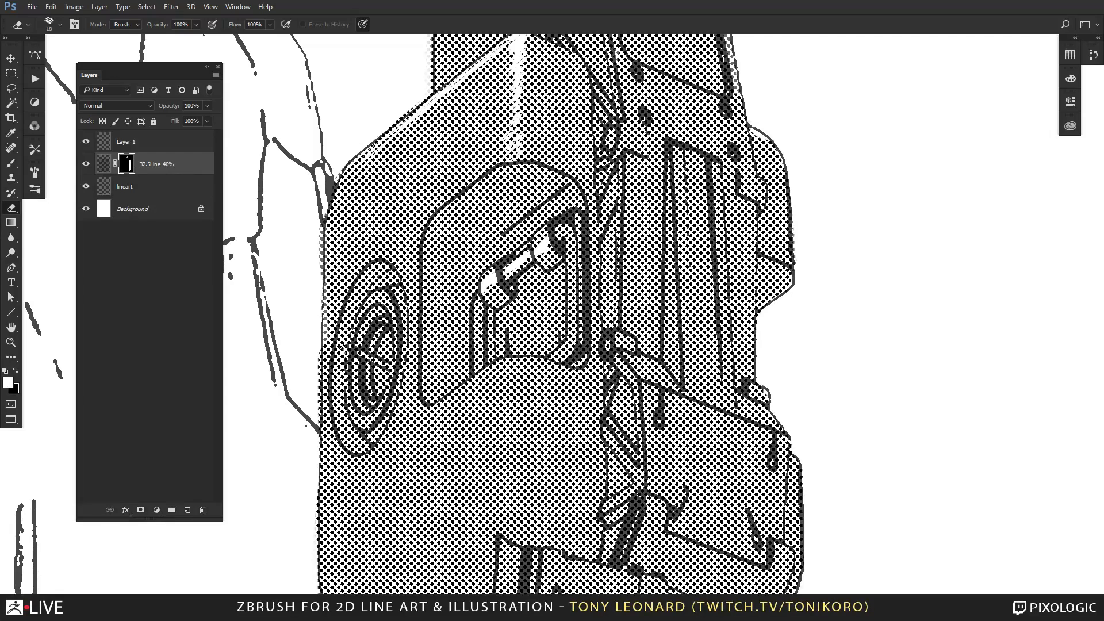
Erase highlights into the tone inside the elbow housing's round dial and along its outer rim.
{"action": "mouse_move", "coordinate": [338, 371]}
{"action": "left_mouse_down"}
{"action": "mouse_move", "coordinate": [336, 381]}
{"action": "mouse_move", "coordinate": [388, 339]}
{"action": "mouse_move", "coordinate": [386, 385]}
{"action": "left_mouse_up"}
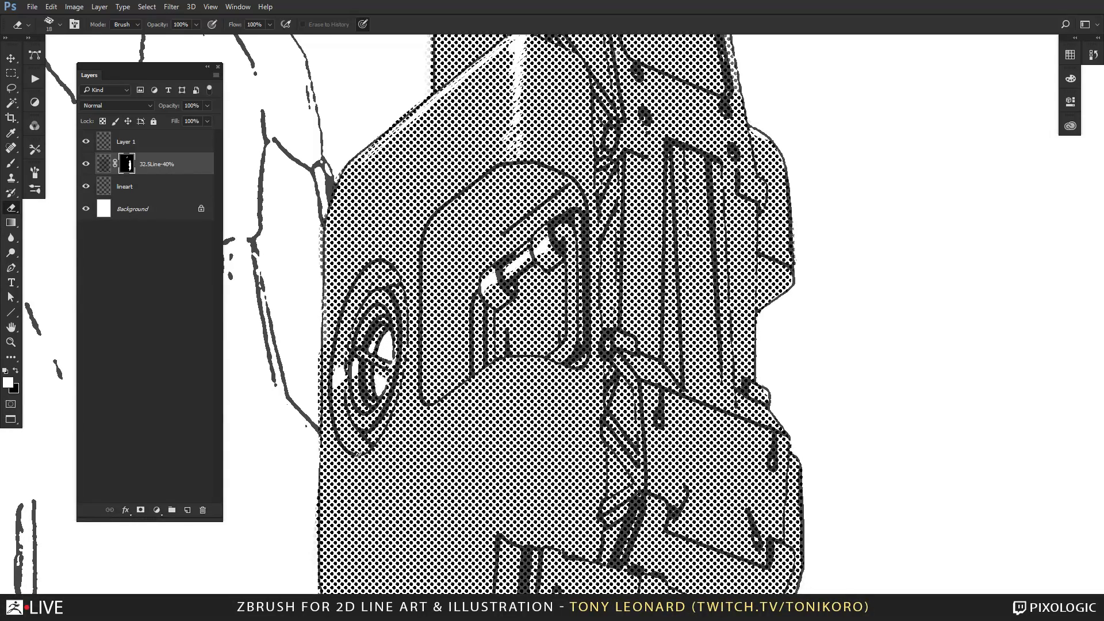
{"action": "mouse_move", "coordinate": [357, 454]}
{"action": "left_mouse_down"}
{"action": "mouse_move", "coordinate": [378, 446]}
{"action": "mouse_move", "coordinate": [397, 406]}
{"action": "left_mouse_up"}
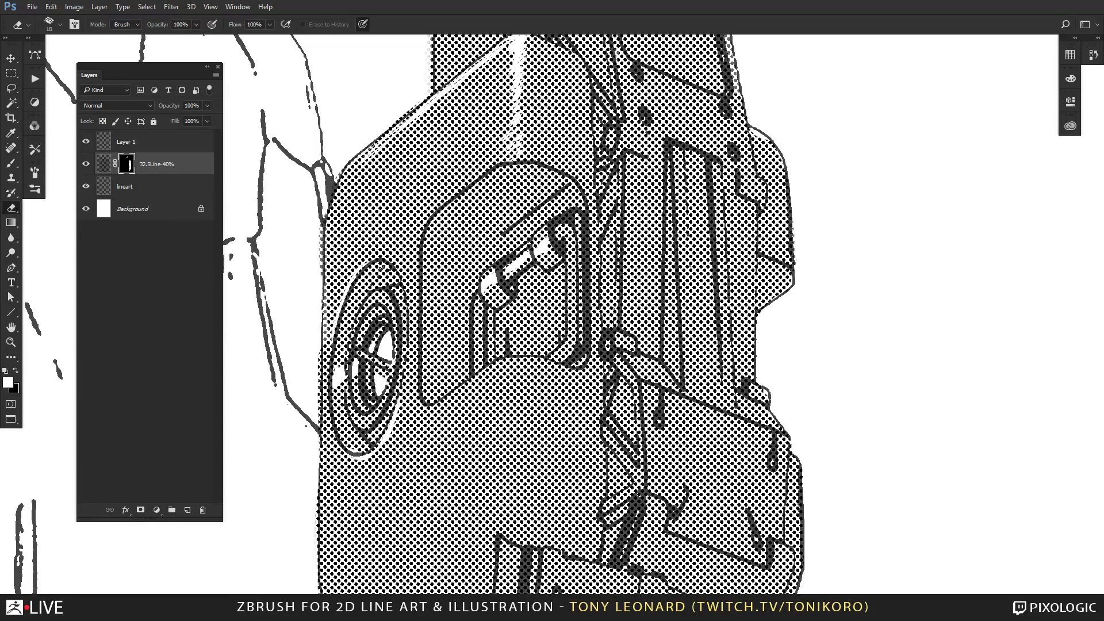
{"action": "mouse_move", "coordinate": [371, 260]}
{"action": "left_mouse_down"}
{"action": "mouse_move", "coordinate": [396, 262]}
{"action": "mouse_move", "coordinate": [385, 259]}
{"action": "mouse_move", "coordinate": [404, 294]}
{"action": "left_mouse_up"}
Erase chalky highlight streaks into the tone directly above and below the round dial.
{"action": "left_click_drag", "start_coordinate": [372, 260], "coordinate": [365, 229]}
{"action": "mouse_move", "coordinate": [373, 170]}
{"action": "left_mouse_down"}
{"action": "mouse_move", "coordinate": [367, 222]}
{"action": "mouse_move", "coordinate": [378, 246]}
{"action": "mouse_move", "coordinate": [374, 259]}
{"action": "mouse_move", "coordinate": [368, 232]}
{"action": "mouse_move", "coordinate": [362, 262]}
{"action": "left_mouse_up"}
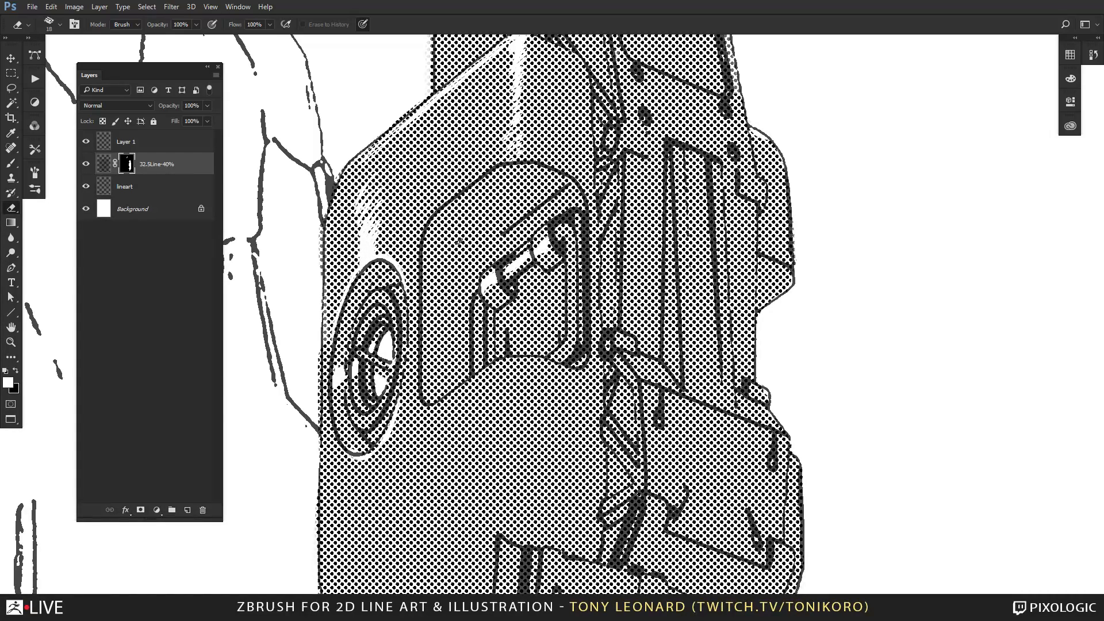
{"action": "left_click_drag", "start_coordinate": [442, 439], "coordinate": [539, 261]}
{"action": "mouse_move", "coordinate": [468, 278]}
{"action": "left_mouse_down"}
{"action": "mouse_move", "coordinate": [456, 294]}
{"action": "mouse_move", "coordinate": [477, 345]}
{"action": "left_mouse_up"}
Frame the elbow housing with the forearm plates below it and ready the Eraser for further tone highlights.
{"action": "key", "text": "z"}
{"action": "left_click_drag", "start_coordinate": [596, 378], "coordinate": [541, 382]}
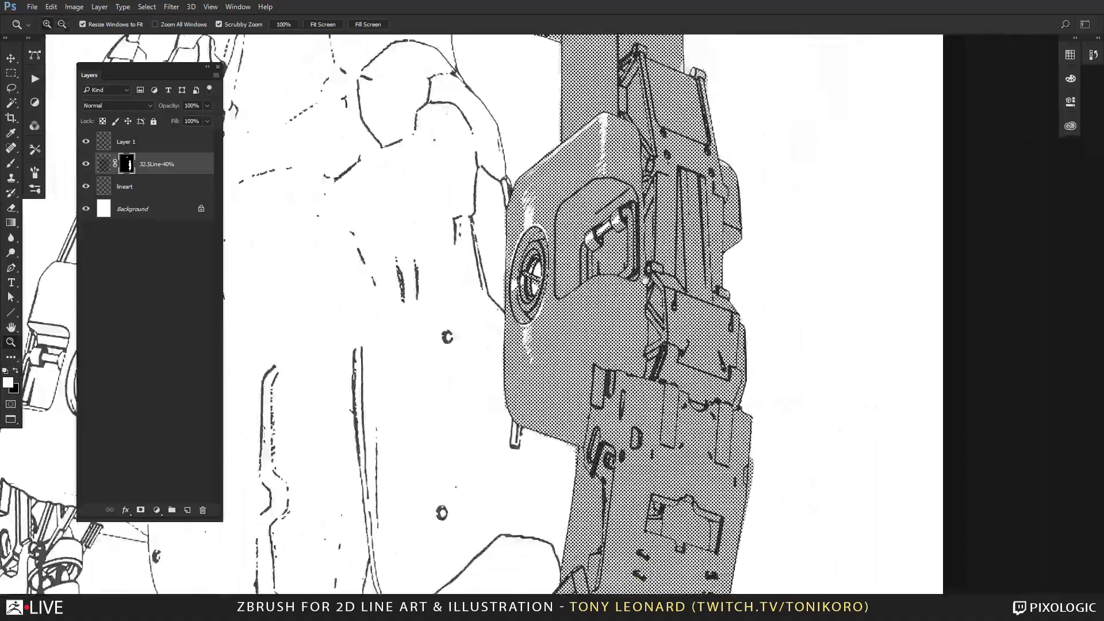
{"action": "left_click_drag", "start_coordinate": [645, 332], "coordinate": [619, 457]}
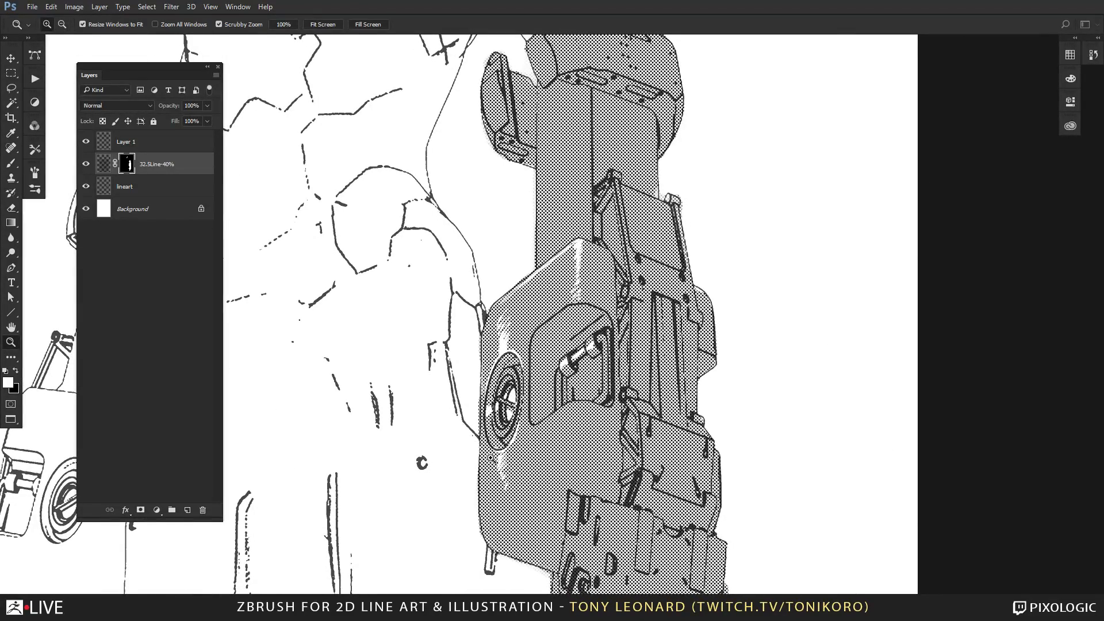
{"action": "key", "text": "b"}
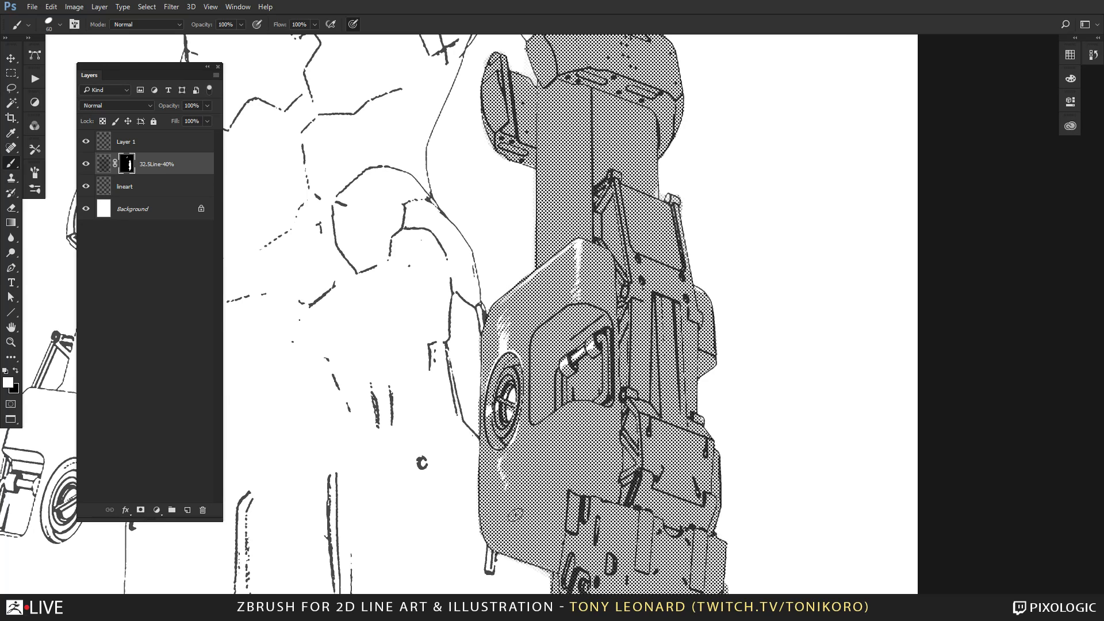
{"action": "left_click_drag", "start_coordinate": [641, 414], "coordinate": [562, 277]}
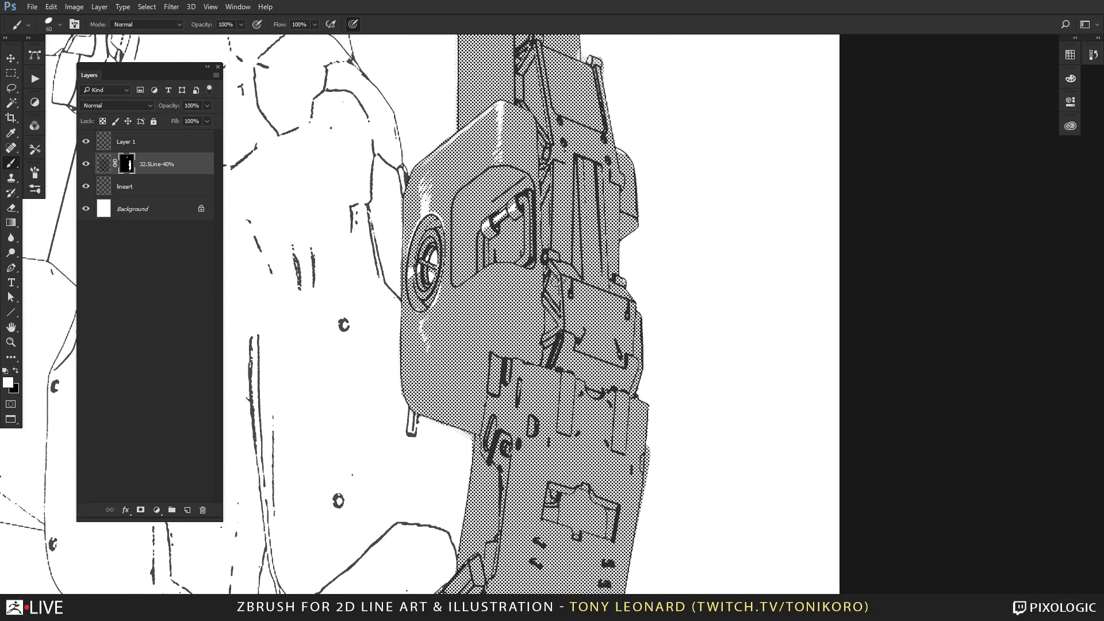
{"action": "key", "text": "bracketleft"}
{"action": "key", "text": "bracketleft"}
{"action": "key", "text": "e"}
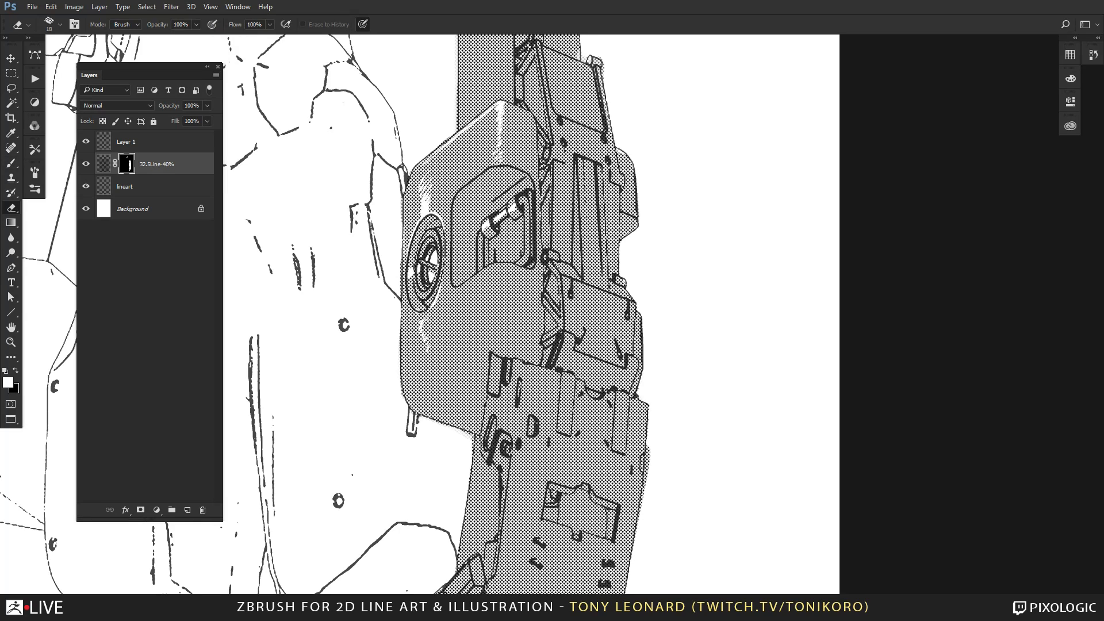
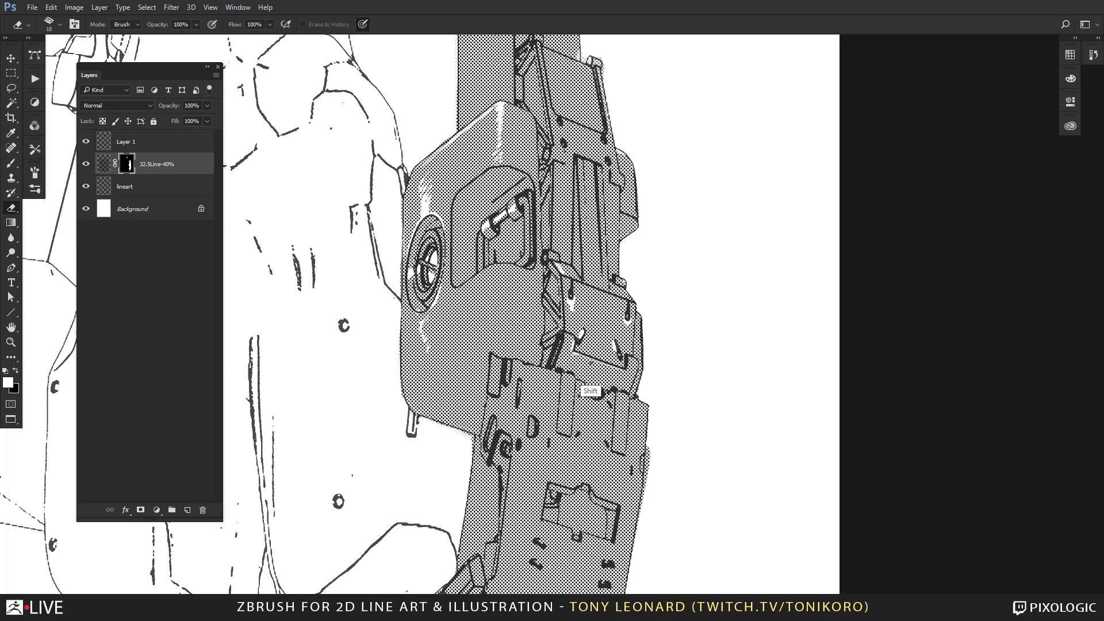
Erase white highlights with a larger eraser into the tone along the edges of the two slotted panels on the upper forearm.
{"action": "key", "text": "bracketright"}
{"action": "key", "text": "bracketright"}
{"action": "left_click_drag", "start_coordinate": [598, 456], "coordinate": [636, 237]}
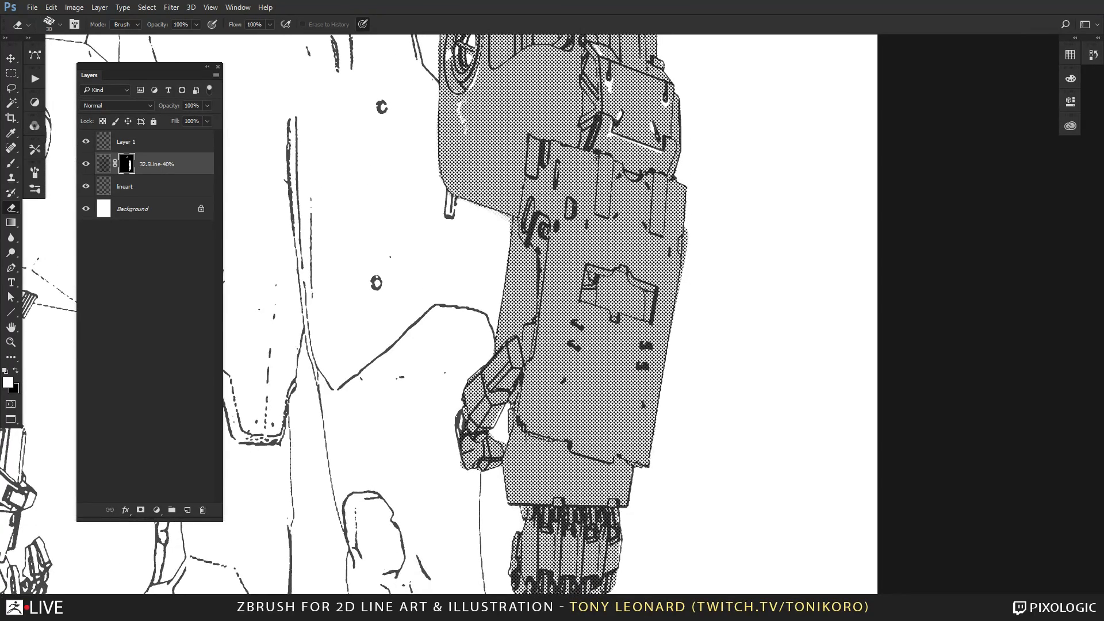
{"action": "left_click", "coordinate": [595, 213], "text": "shift"}
{"action": "left_click", "coordinate": [663, 237], "text": "shift"}
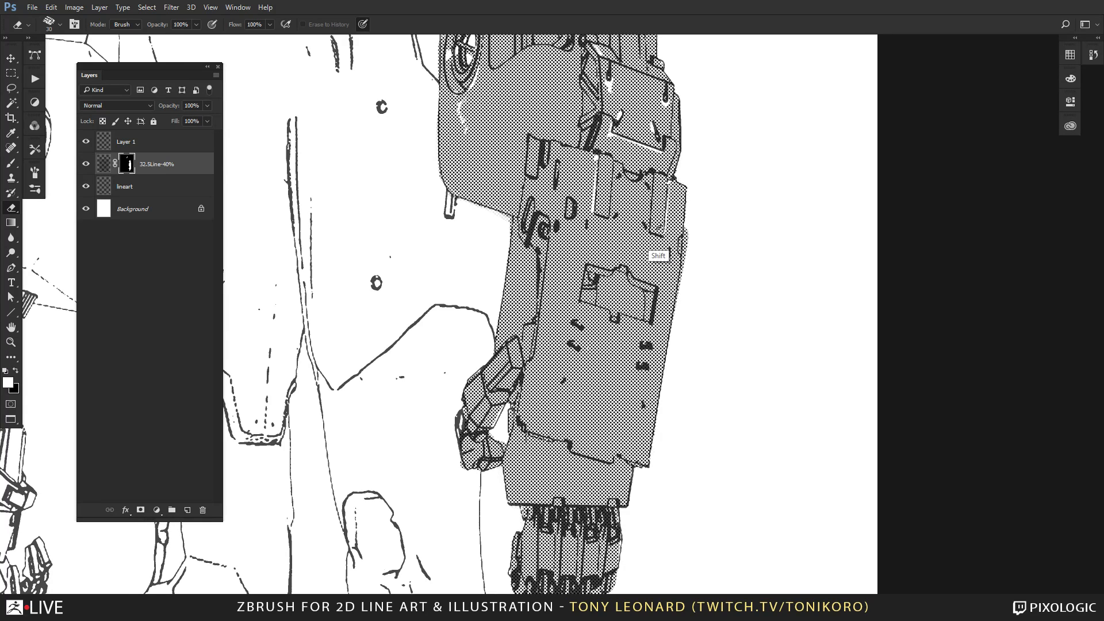
Erase small white highlights into the tone beside the paired slots in the middle of the forearm plate.
{"action": "left_click_drag", "start_coordinate": [614, 349], "coordinate": [567, 257]}
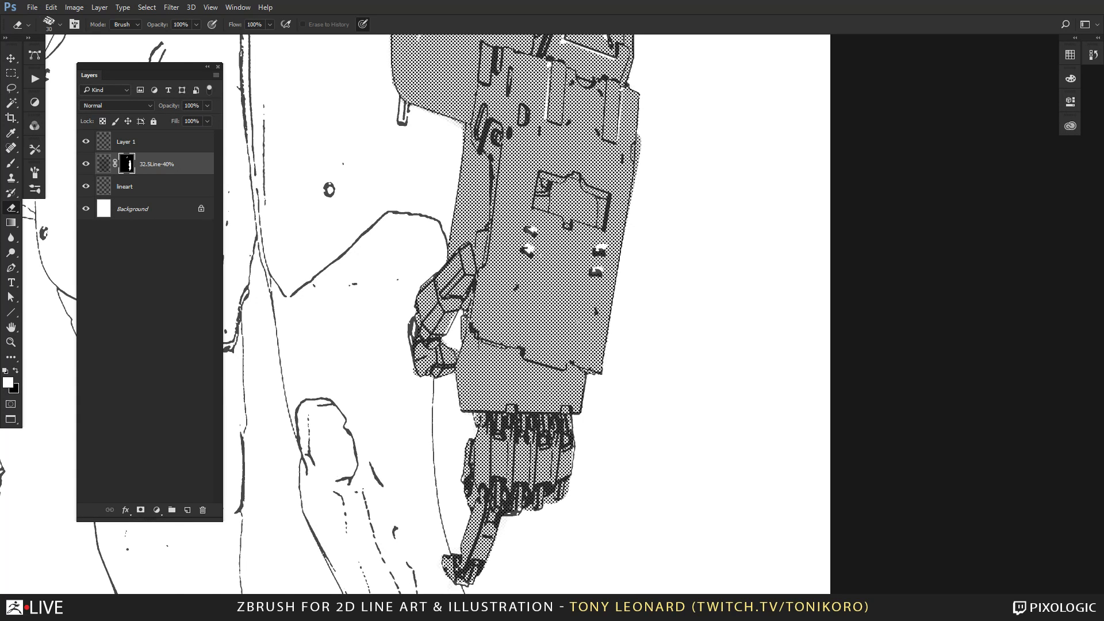
{"action": "left_click_drag", "start_coordinate": [568, 344], "coordinate": [571, 346]}
{"action": "left_click", "coordinate": [571, 348], "text": "alt"}
{"action": "left_click", "coordinate": [571, 347], "text": "alt"}
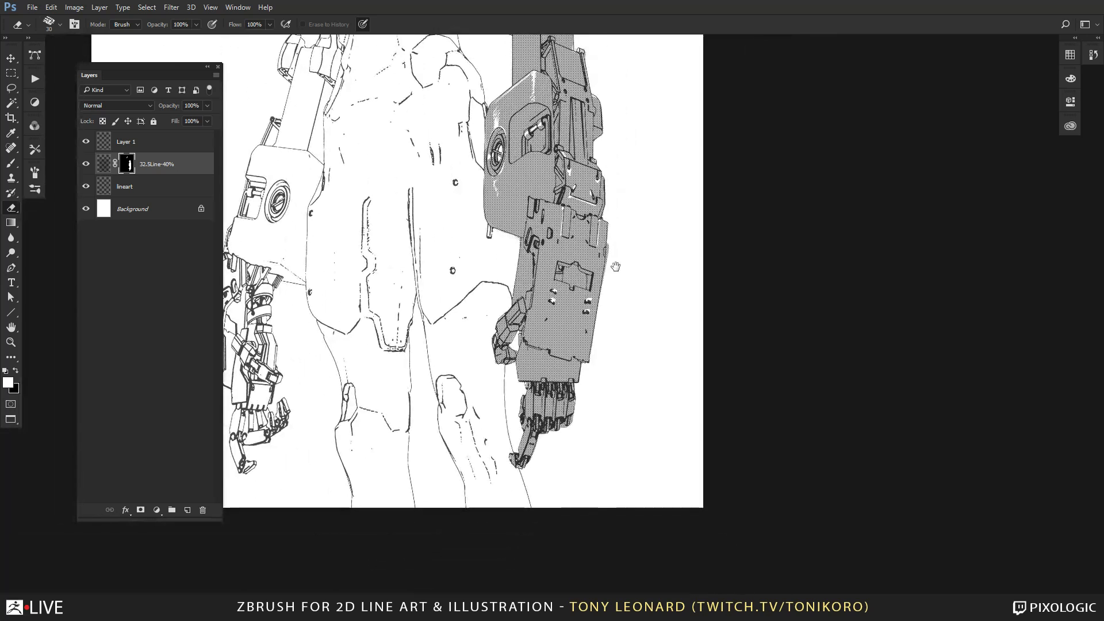
Review the toned arm against the whole figure, comparing it with Layer 1's neck tone hidden and shown.
{"action": "left_click_drag", "start_coordinate": [624, 282], "coordinate": [641, 386]}
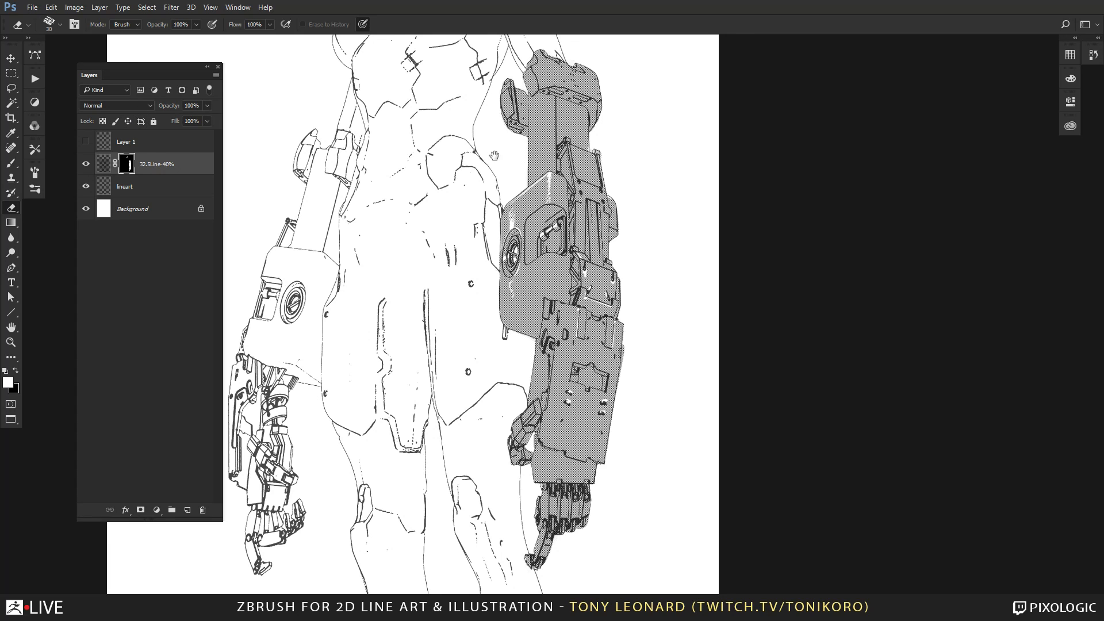
{"action": "left_click_drag", "start_coordinate": [494, 156], "coordinate": [514, 337]}
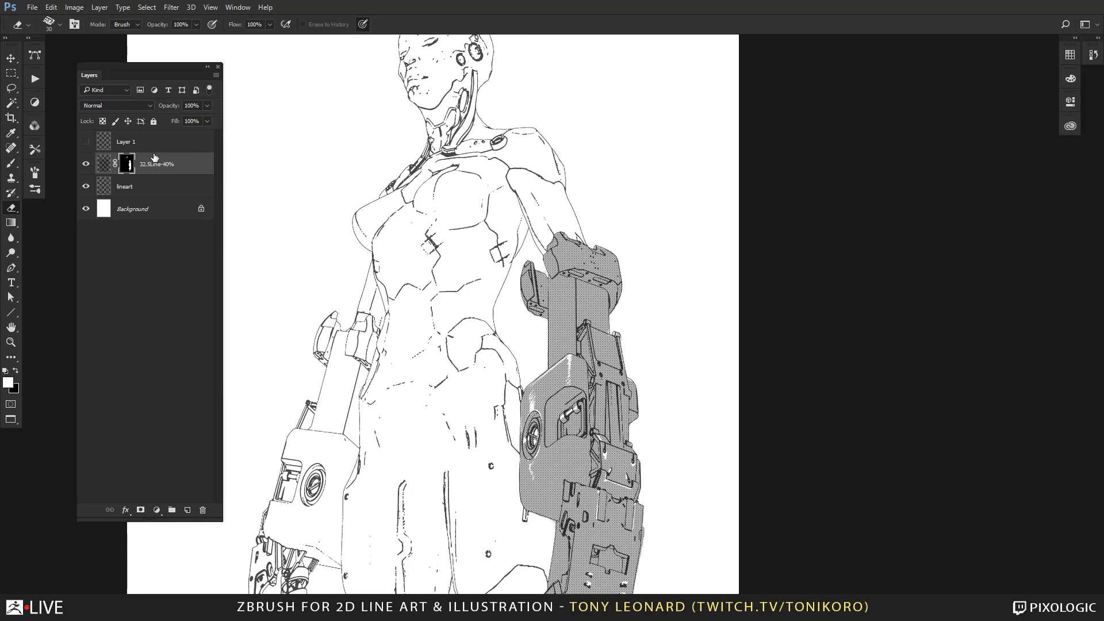
{"action": "left_click", "coordinate": [86, 142]}
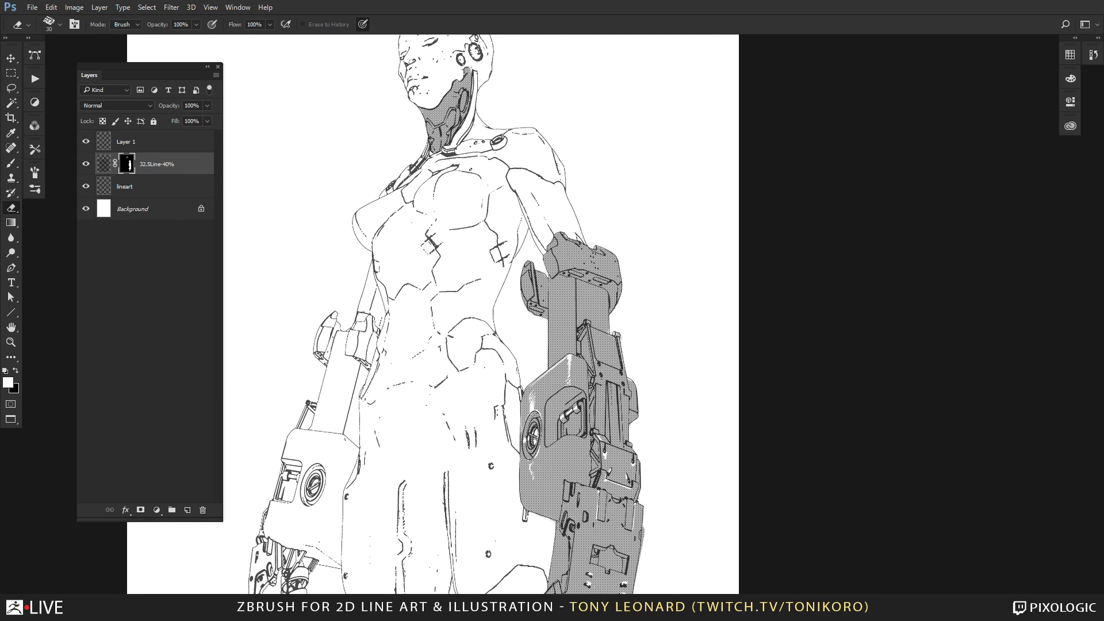
Add a new layer above Layer 1 and move the lineart layer to the top of the stack.
{"action": "left_click", "coordinate": [159, 144]}
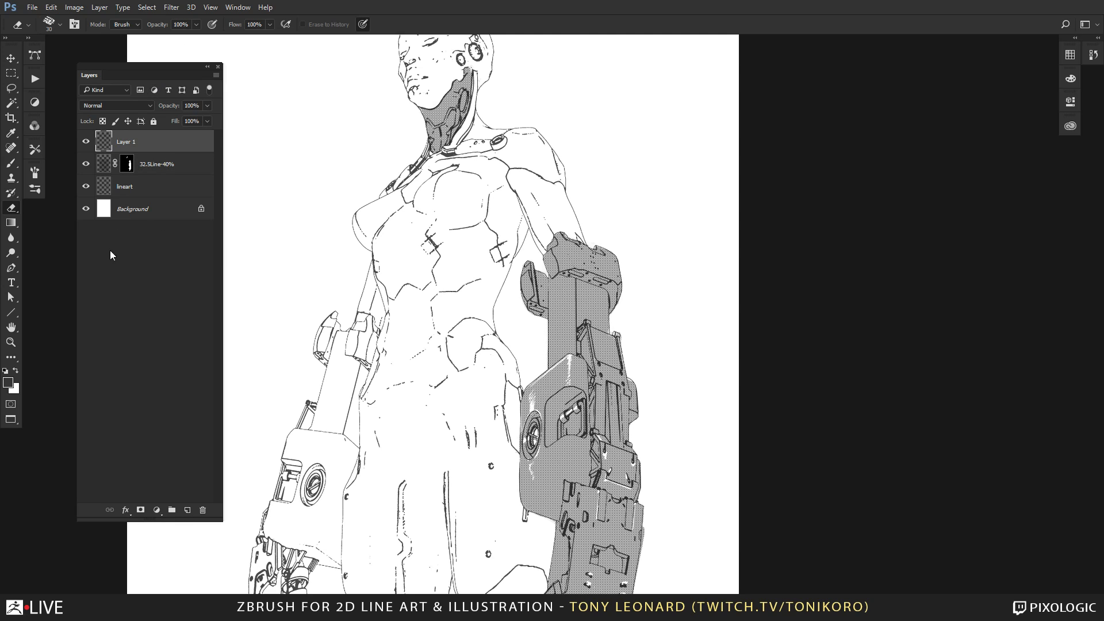
{"action": "left_click", "coordinate": [187, 510]}
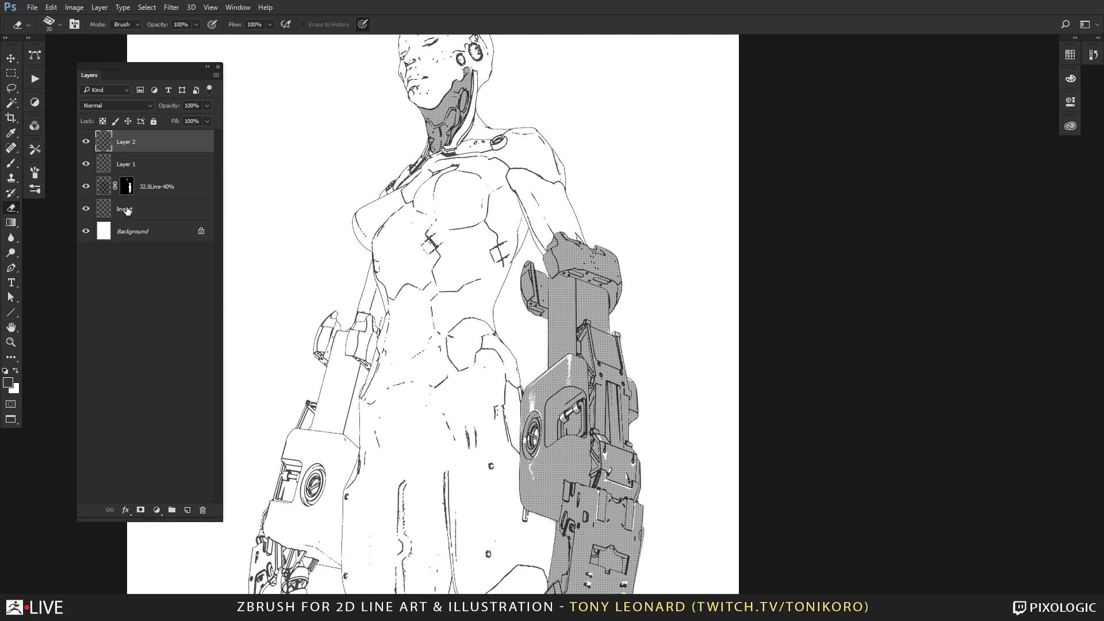
{"action": "left_click_drag", "start_coordinate": [128, 210], "coordinate": [163, 137]}
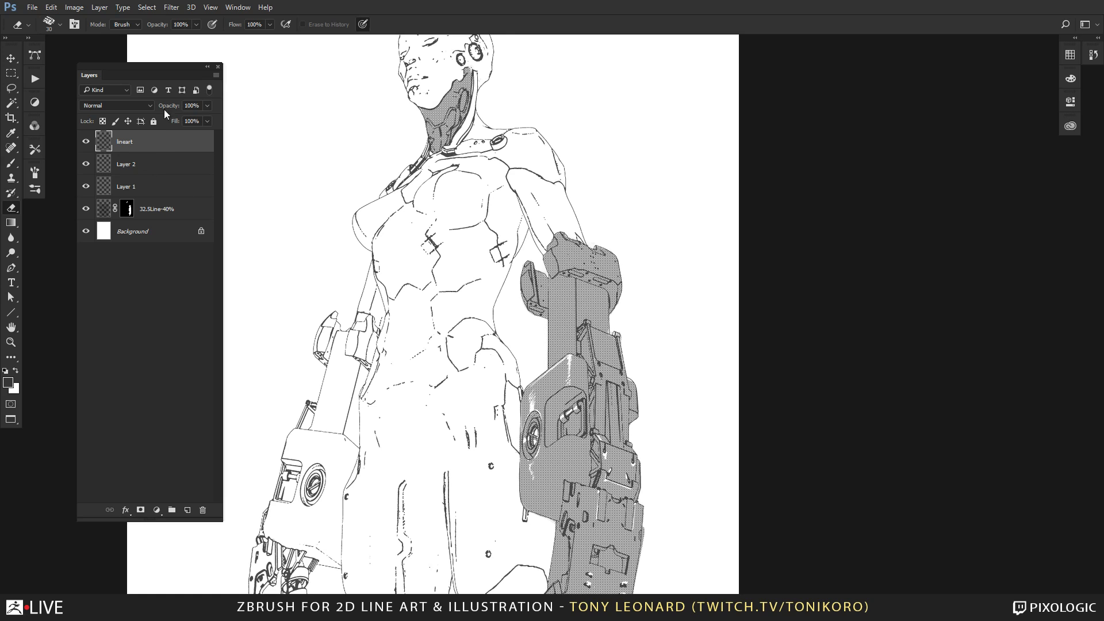
Group Layer 2, Layer 1 and 32.5Line-40% into a group named Screentone and expand it.
{"action": "left_click", "coordinate": [148, 167]}
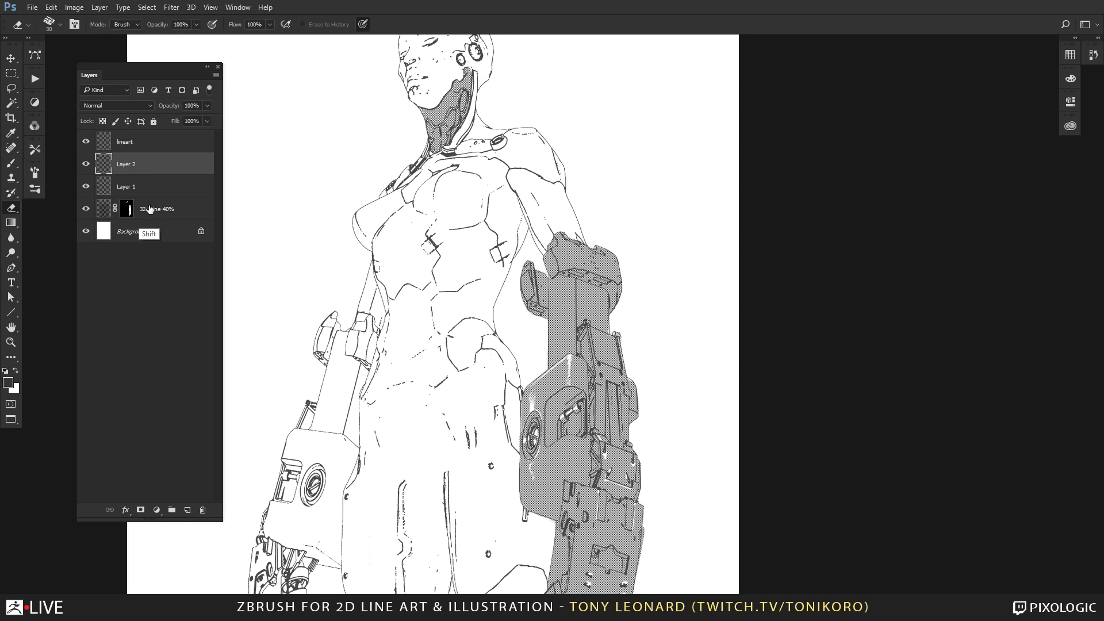
{"action": "left_click", "coordinate": [148, 209], "text": "shift"}
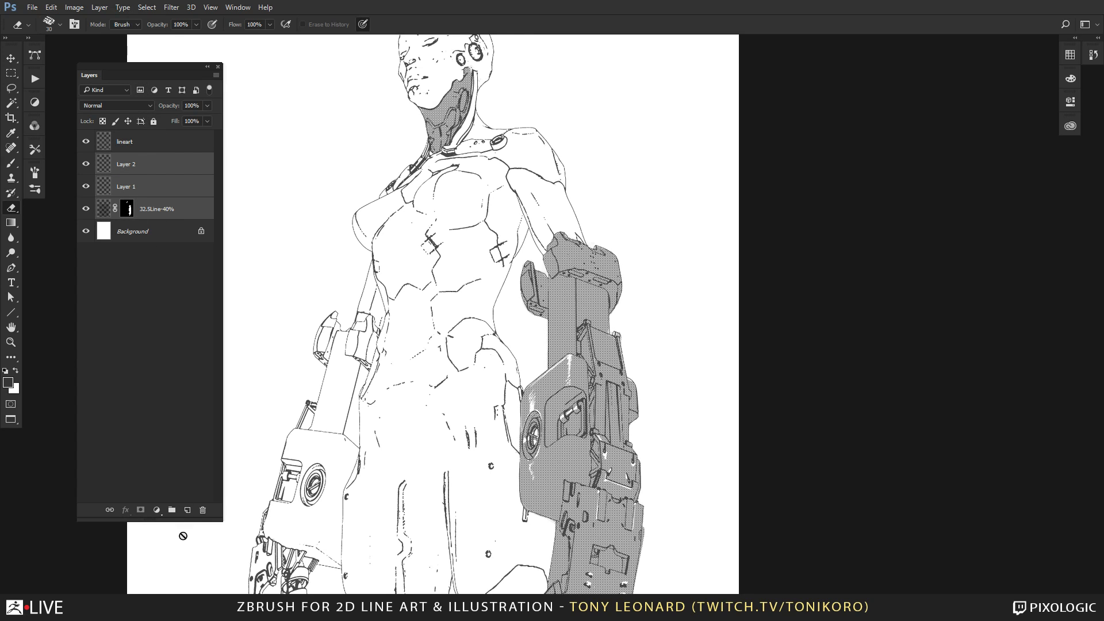
{"action": "left_click", "coordinate": [172, 510]}
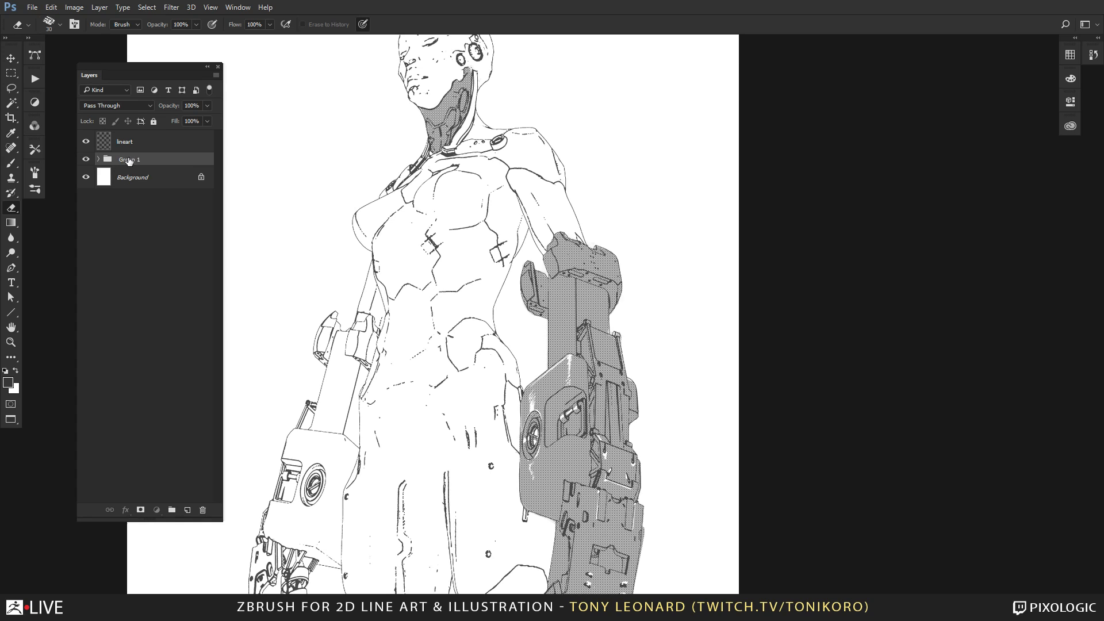
{"action": "type", "text": "scree"}
{"action": "type", "text": "Scree"}
{"action": "left_click", "coordinate": [99, 158]}
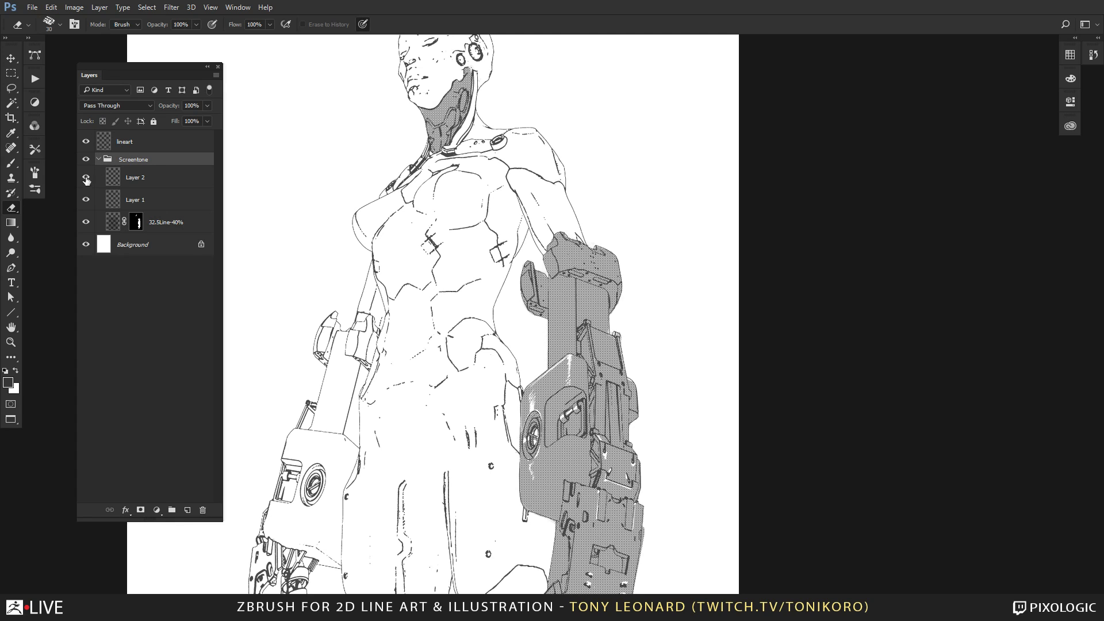
Lock the lineart layer completely and add a new layer directly above the Background.
{"action": "left_click", "coordinate": [152, 142]}
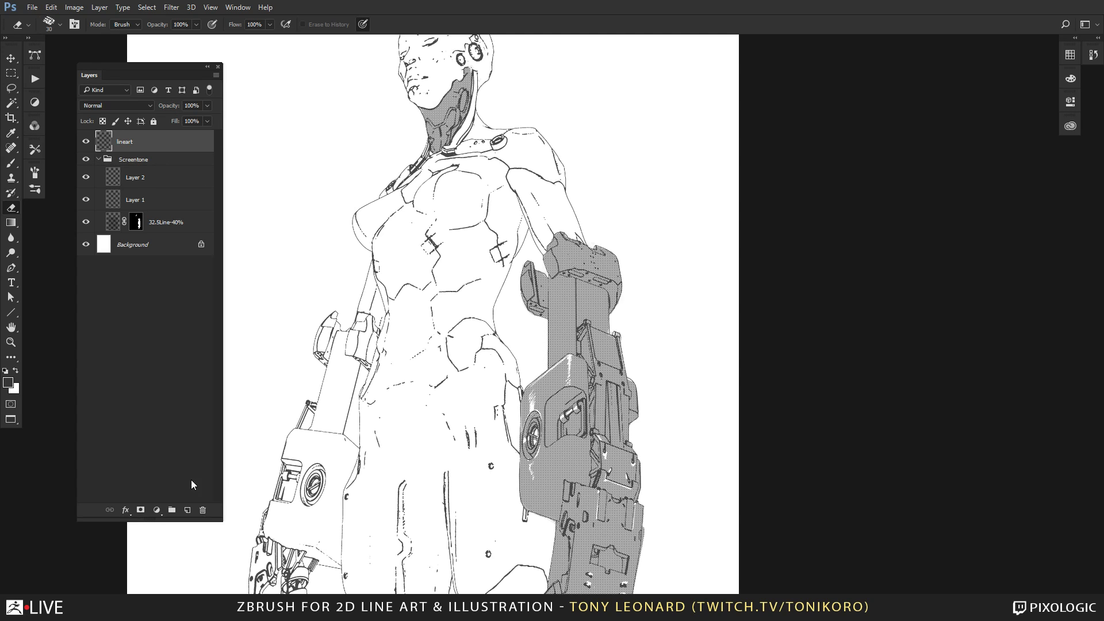
{"action": "left_click", "coordinate": [153, 121]}
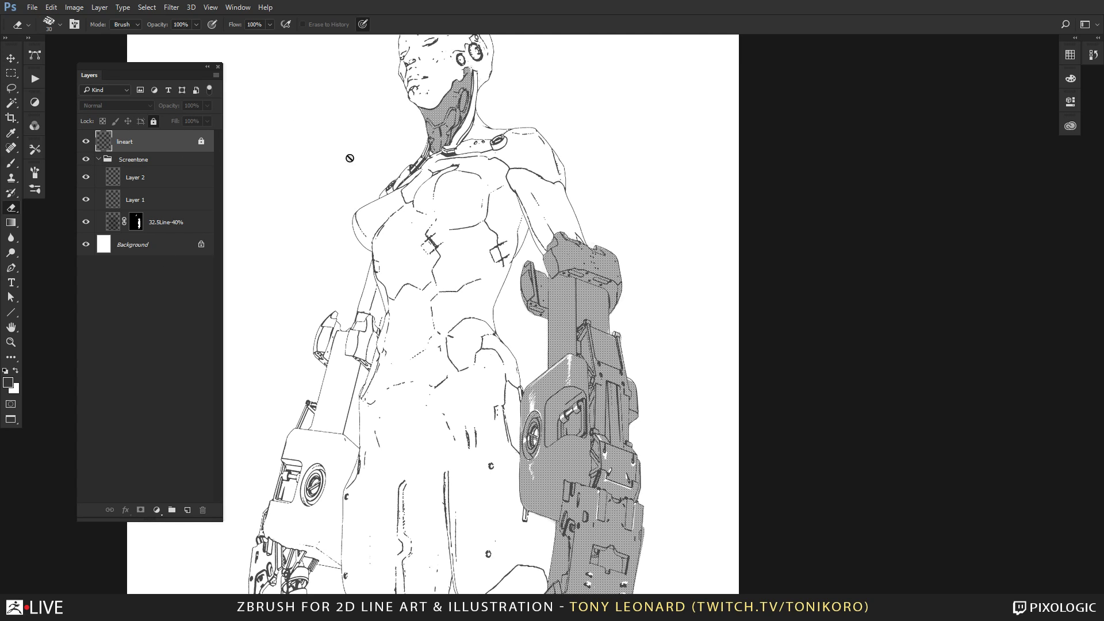
{"action": "left_click", "coordinate": [141, 249]}
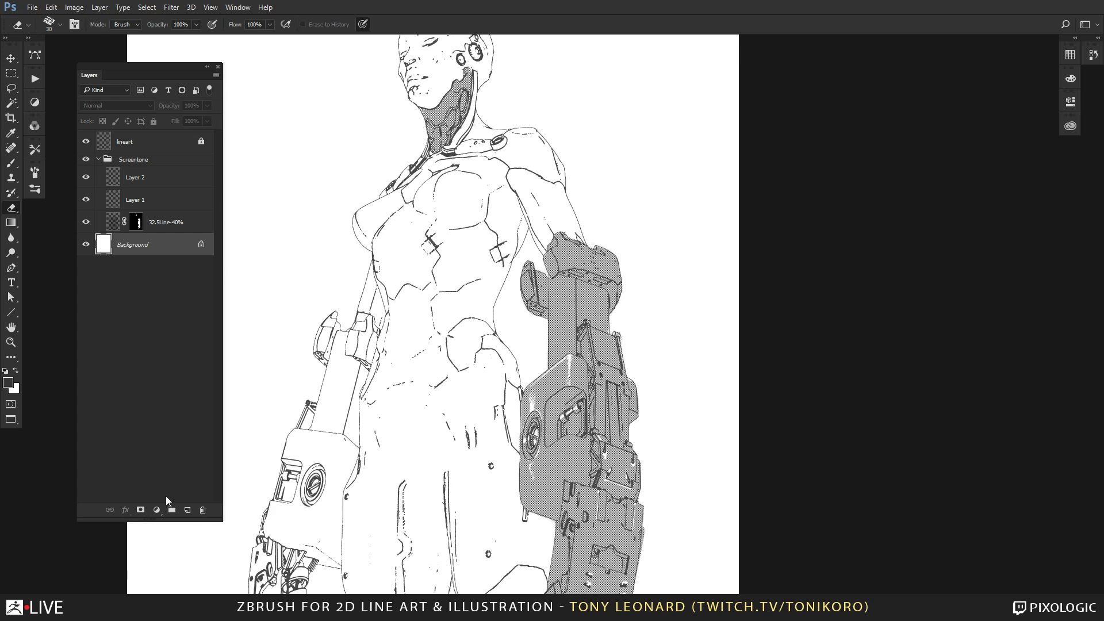
{"action": "left_click", "coordinate": [187, 511]}
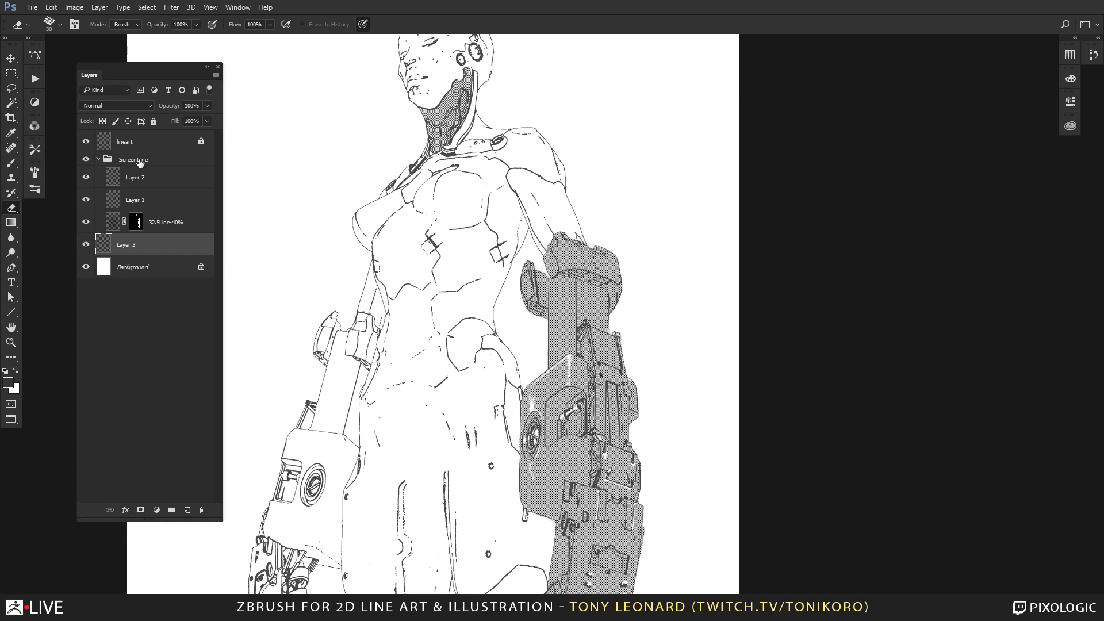
Duplicate the image with merged layers only, naming the copy TL_ZBLIVE_demo_line_rend_001bw.
{"action": "left_click", "coordinate": [74, 8]}
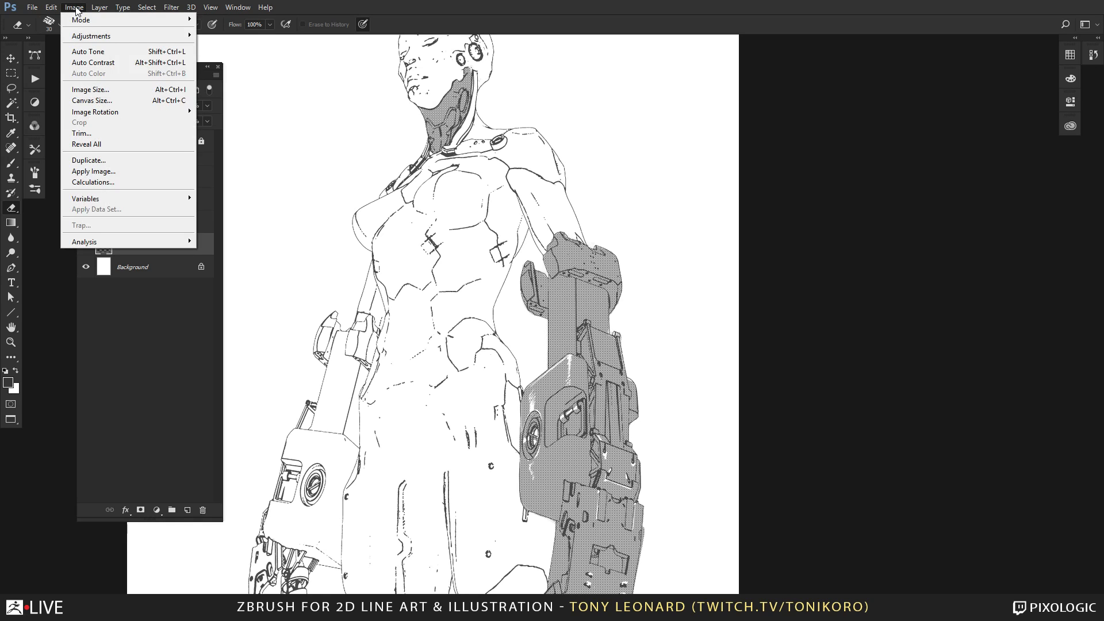
{"action": "left_click", "coordinate": [107, 162]}
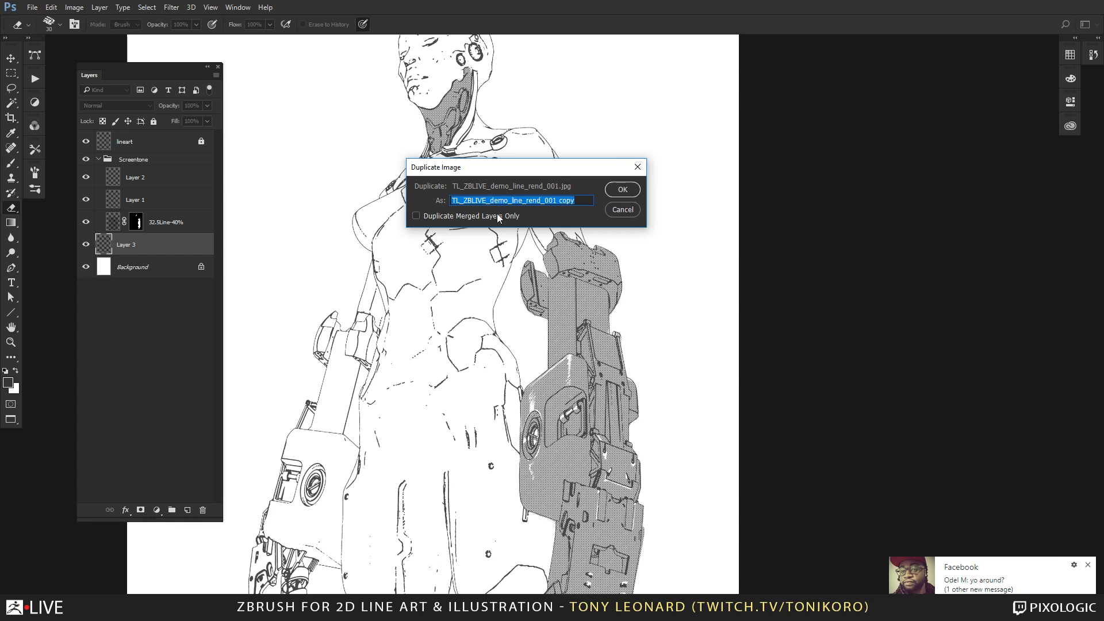
{"action": "left_click", "coordinate": [959, 566]}
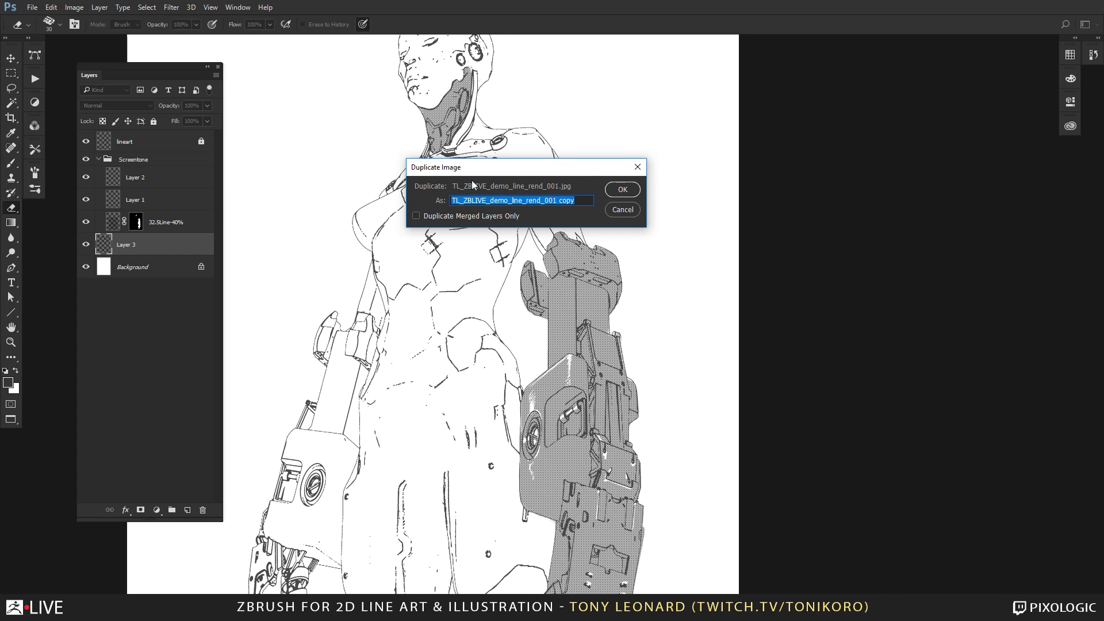
{"action": "left_click", "coordinate": [439, 219]}
{"action": "left_click_drag", "start_coordinate": [552, 200], "coordinate": [653, 226]}
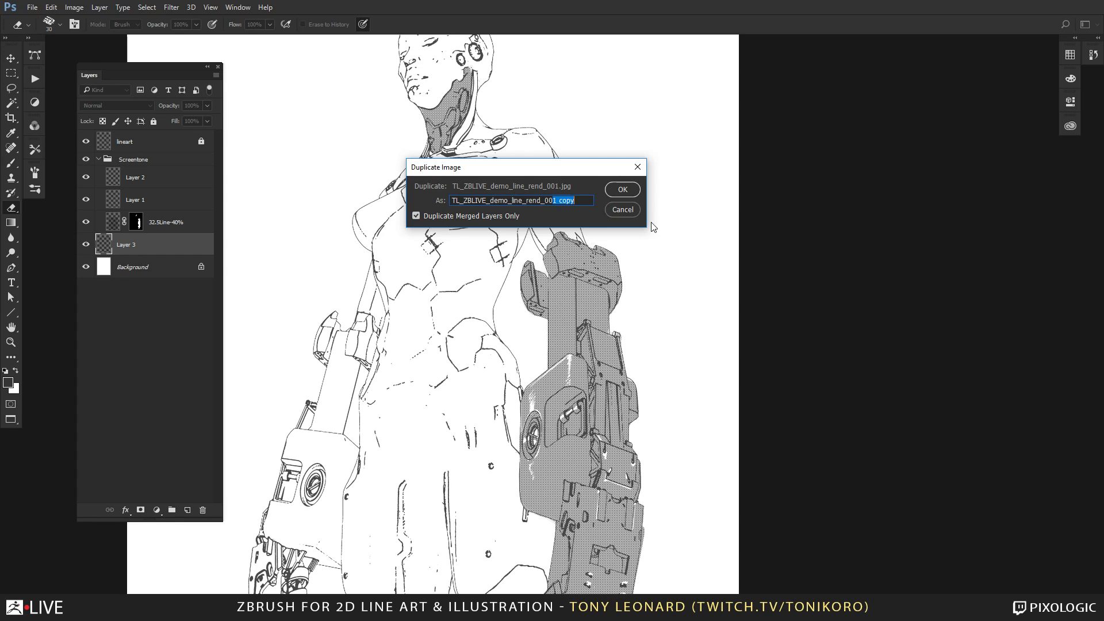
{"action": "key", "text": "BackSpace"}
{"action": "key", "text": "Return"}
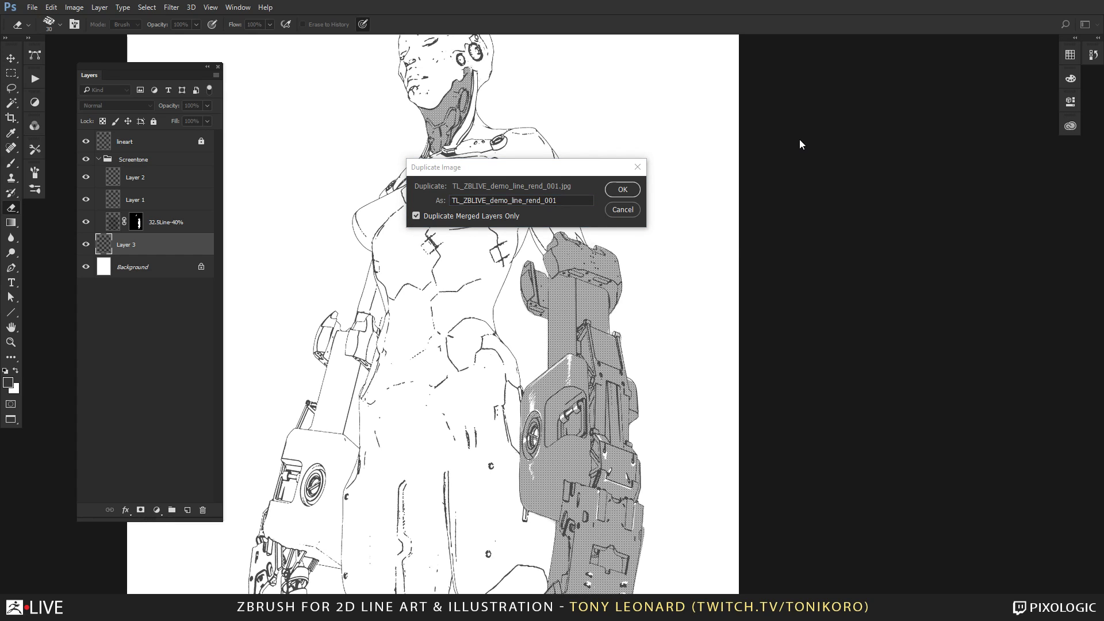
{"action": "left_click", "coordinate": [539, 221]}
{"action": "left_click", "coordinate": [562, 201]}
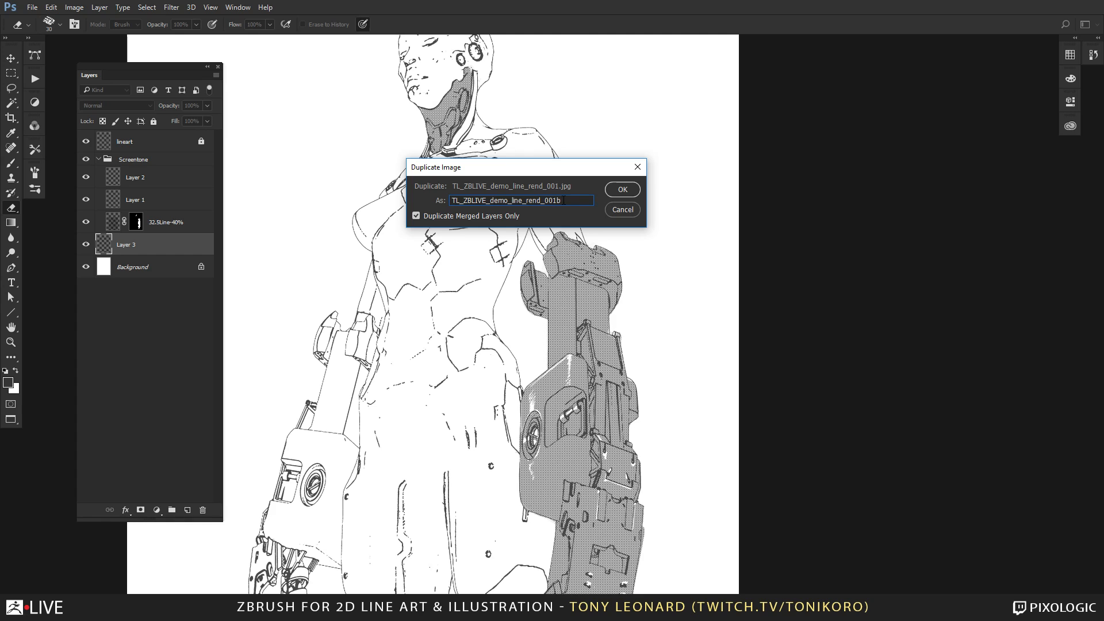
{"action": "left_click", "coordinate": [623, 191]}
Return to the tabbed document view and place the TL_ZBLIVE_demo_line_rend_001bw copy alongside the MasterToneCollection document.
{"action": "key", "text": "f"}
{"action": "key", "text": "f"}
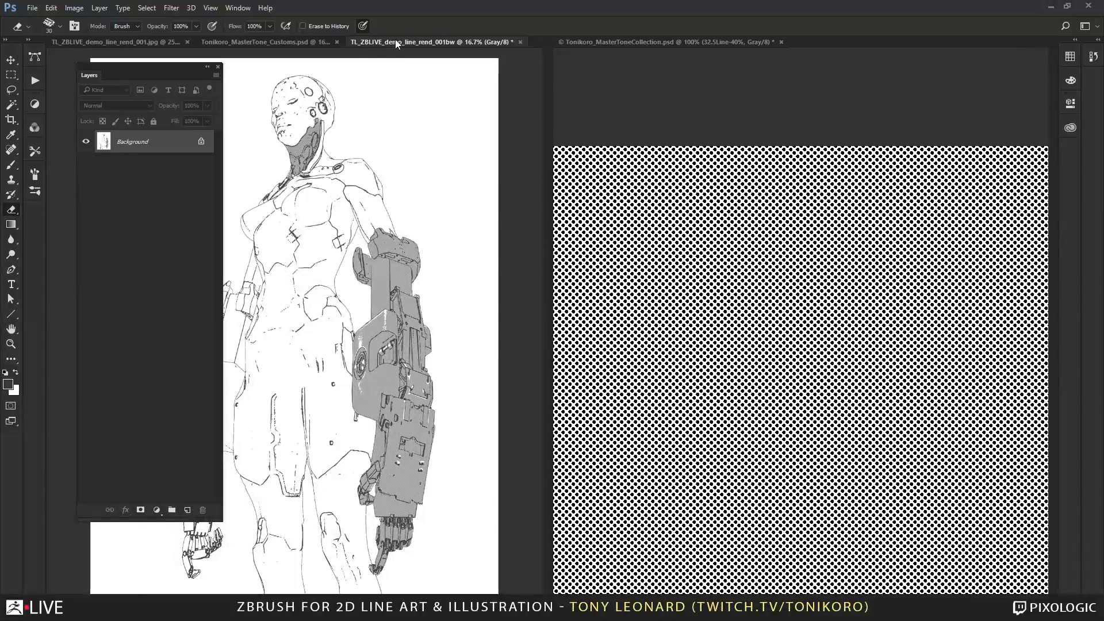
{"action": "left_click_drag", "start_coordinate": [395, 39], "coordinate": [803, 39]}
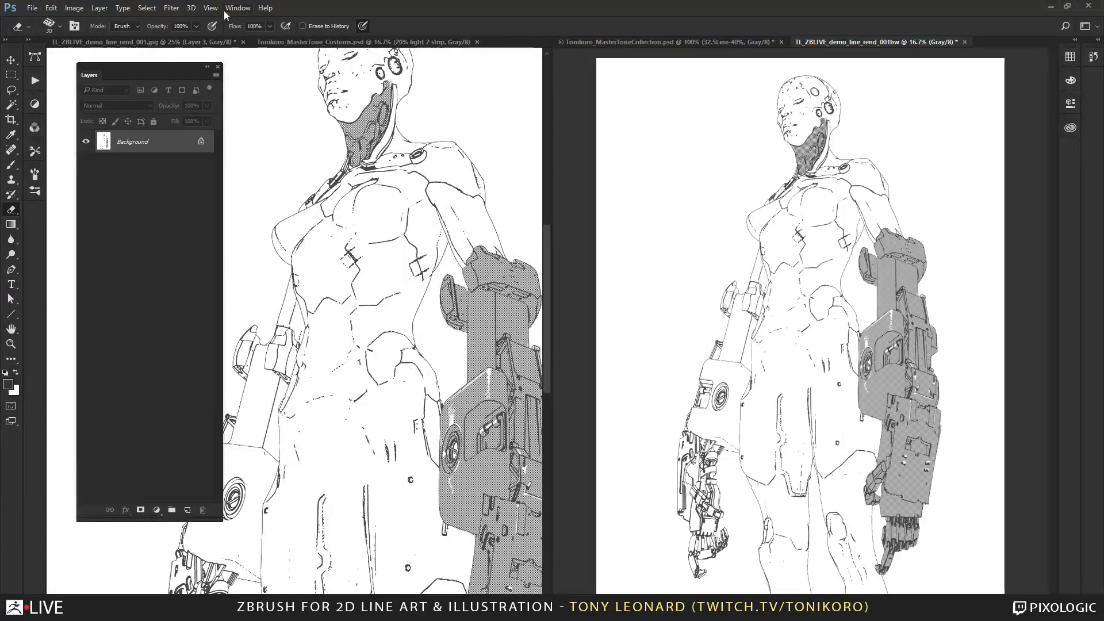
{"action": "left_click", "coordinate": [330, 45]}
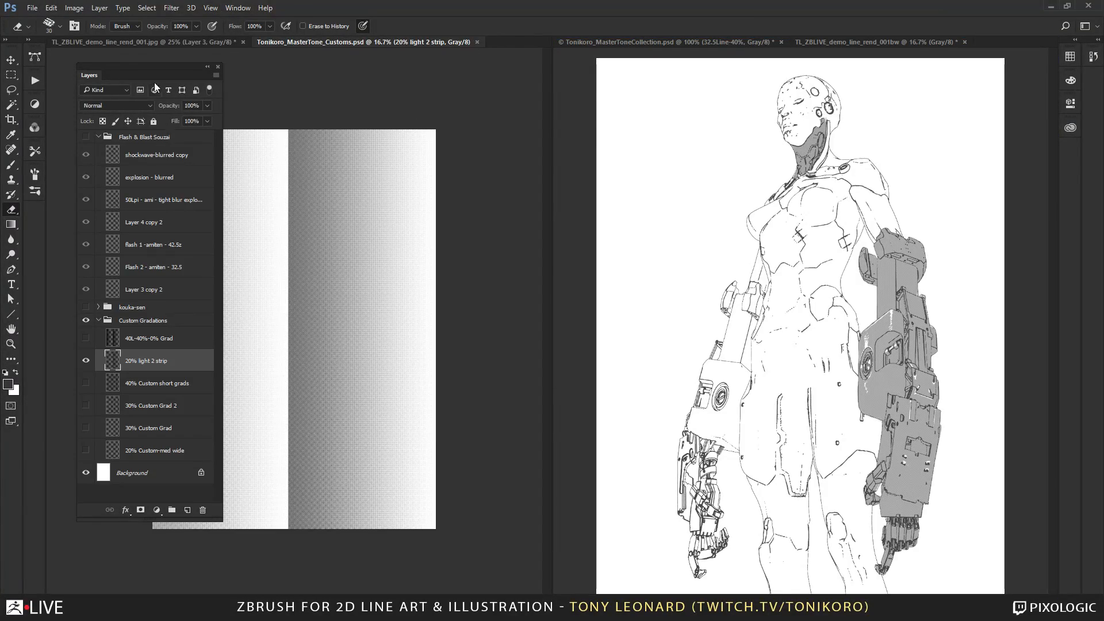
Convert the layered TL_ZBLIVE_demo_line_rend_001.jpg document from grayscale to RGB Color without flattening its layers.
{"action": "left_click", "coordinate": [172, 44]}
{"action": "left_click", "coordinate": [75, 7]}
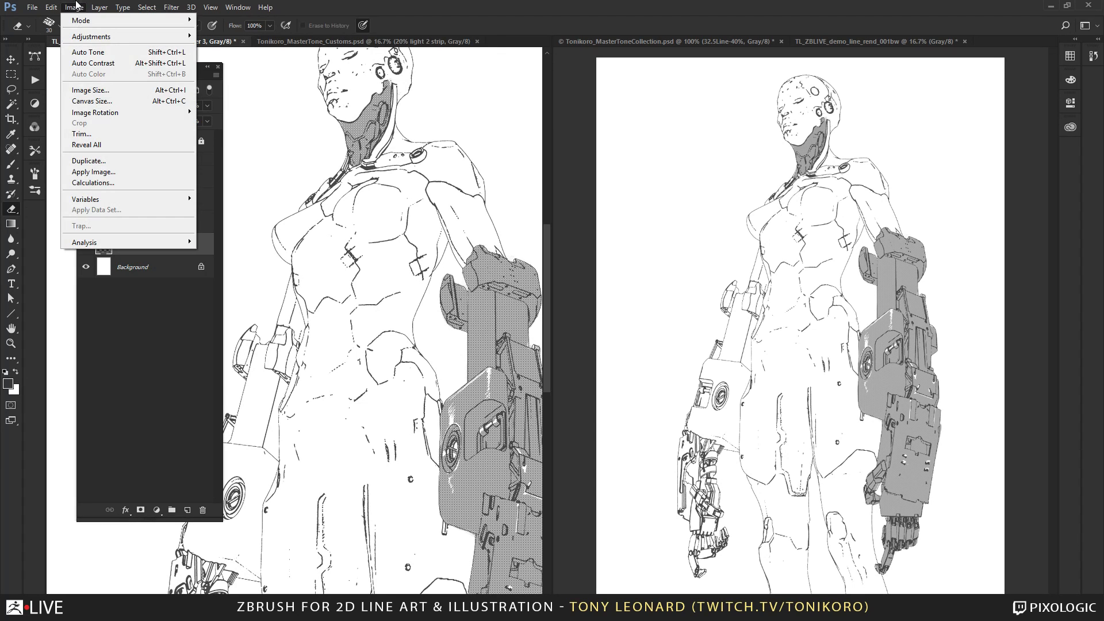
{"action": "mouse_move", "coordinate": [83, 22]}
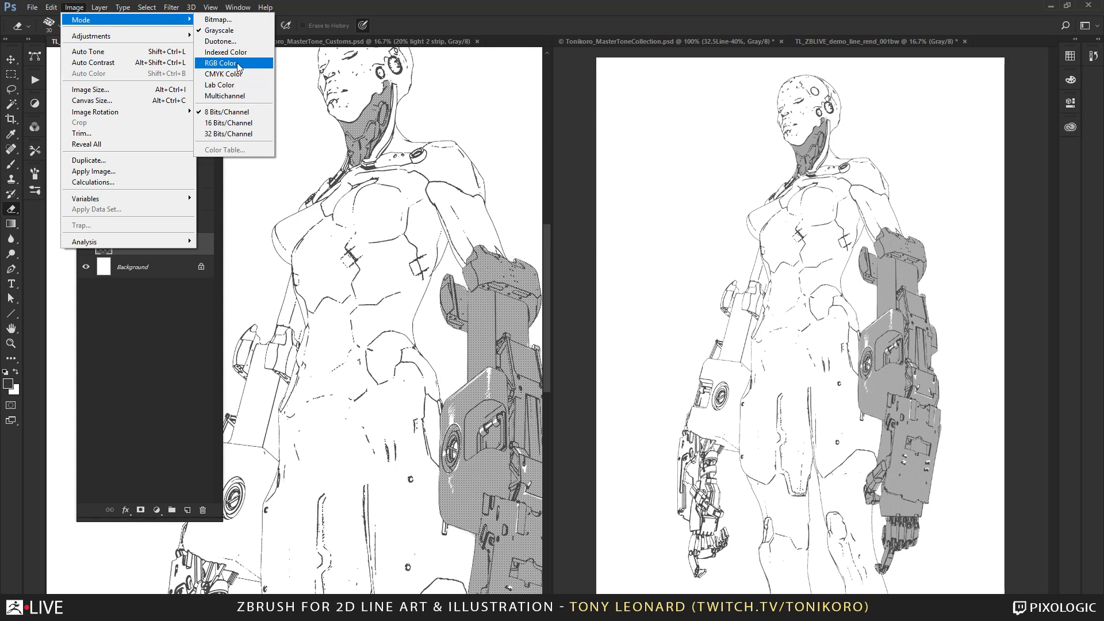
{"action": "left_click", "coordinate": [224, 63]}
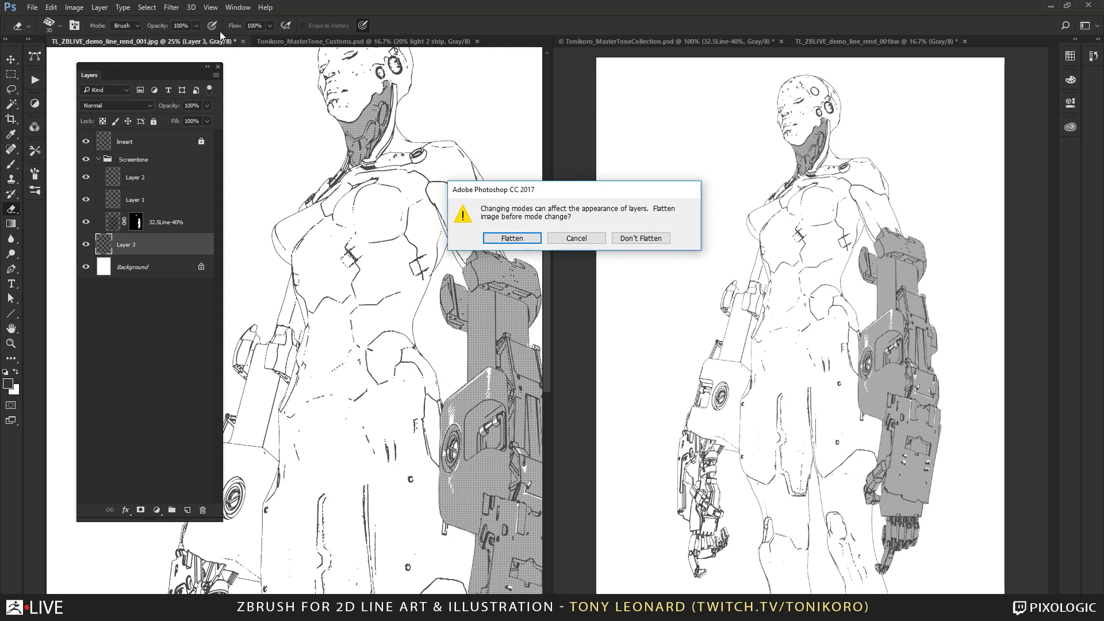
{"action": "left_click", "coordinate": [650, 240]}
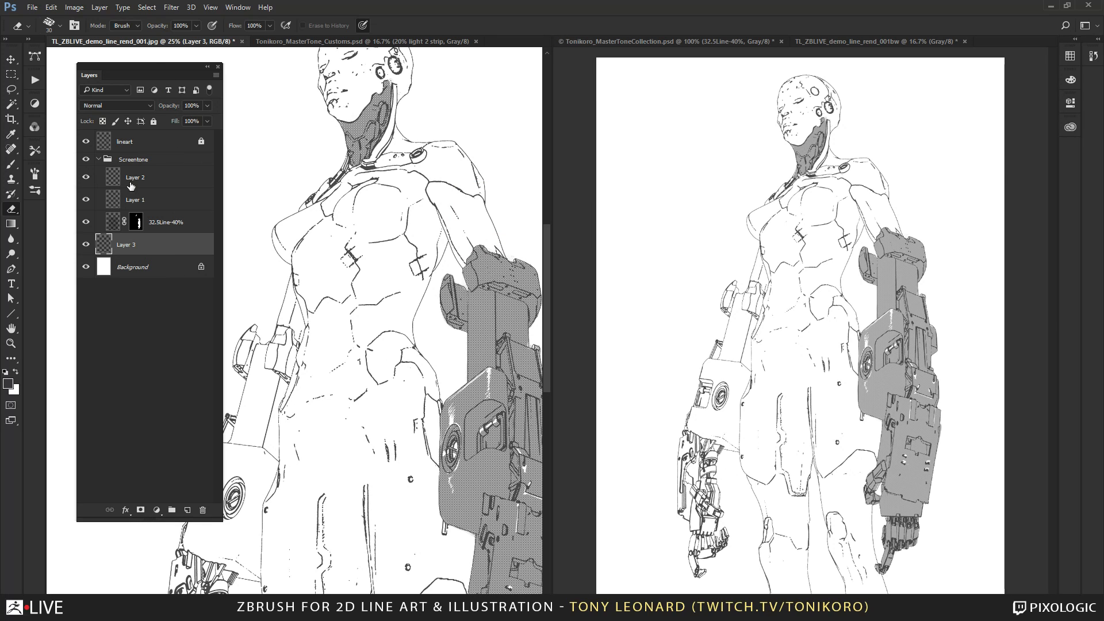
Hide the Screentone group and ready the Brush on Layer 3, framing the figure's face and neck.
{"action": "left_click", "coordinate": [86, 159]}
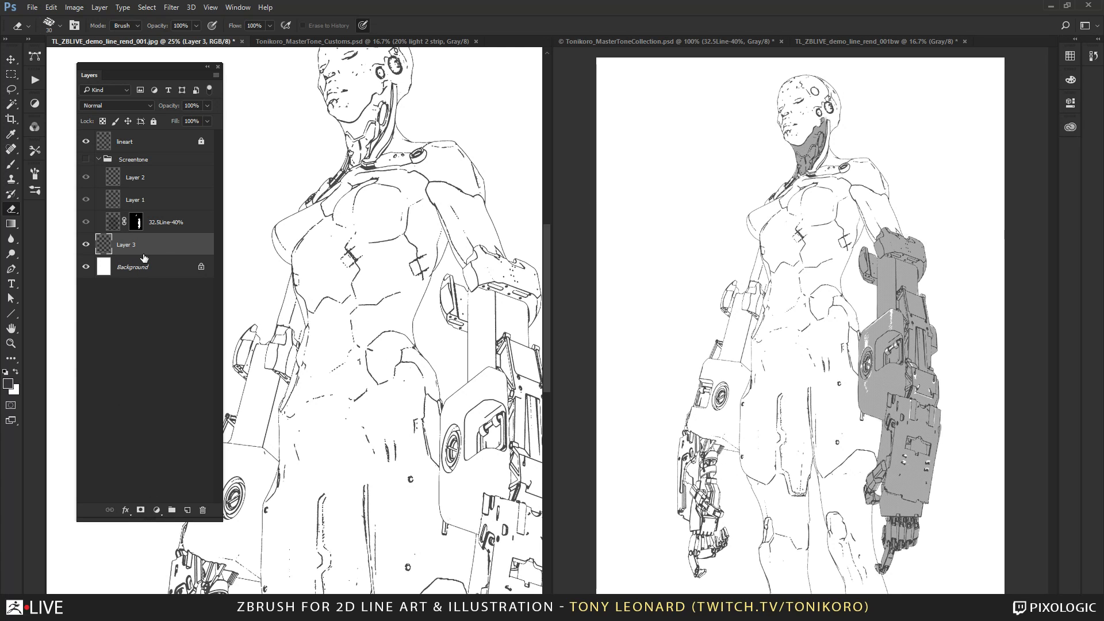
{"action": "left_click_drag", "start_coordinate": [360, 97], "coordinate": [379, 260]}
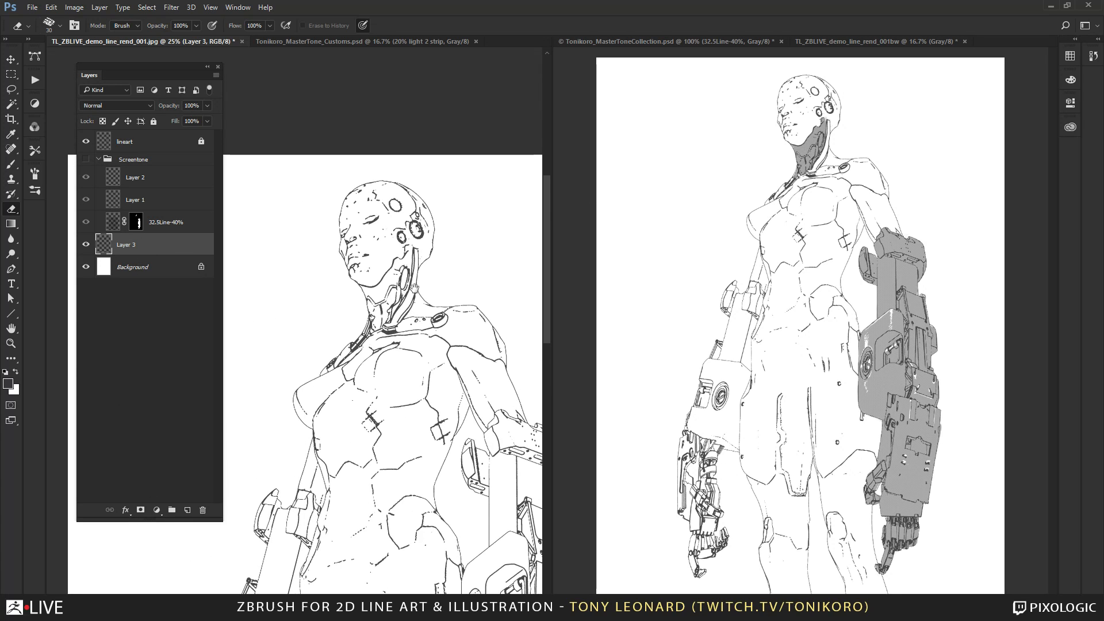
{"action": "key", "text": "z"}
{"action": "left_click_drag", "start_coordinate": [338, 297], "coordinate": [393, 117]}
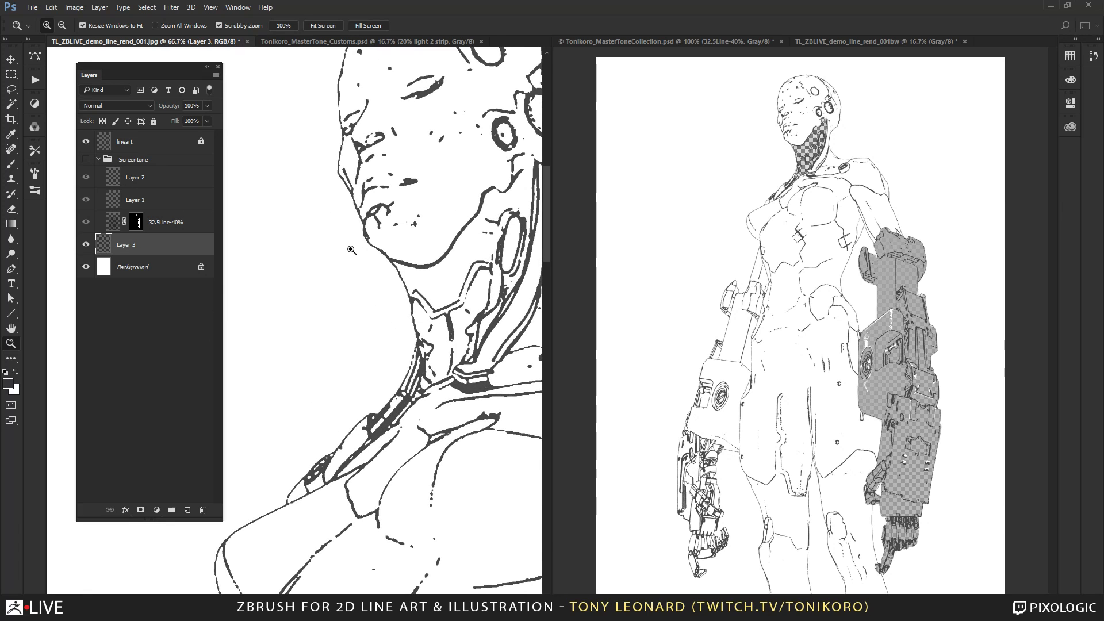
{"action": "key", "text": "b"}
{"action": "left_click_drag", "start_coordinate": [481, 273], "coordinate": [376, 262]}
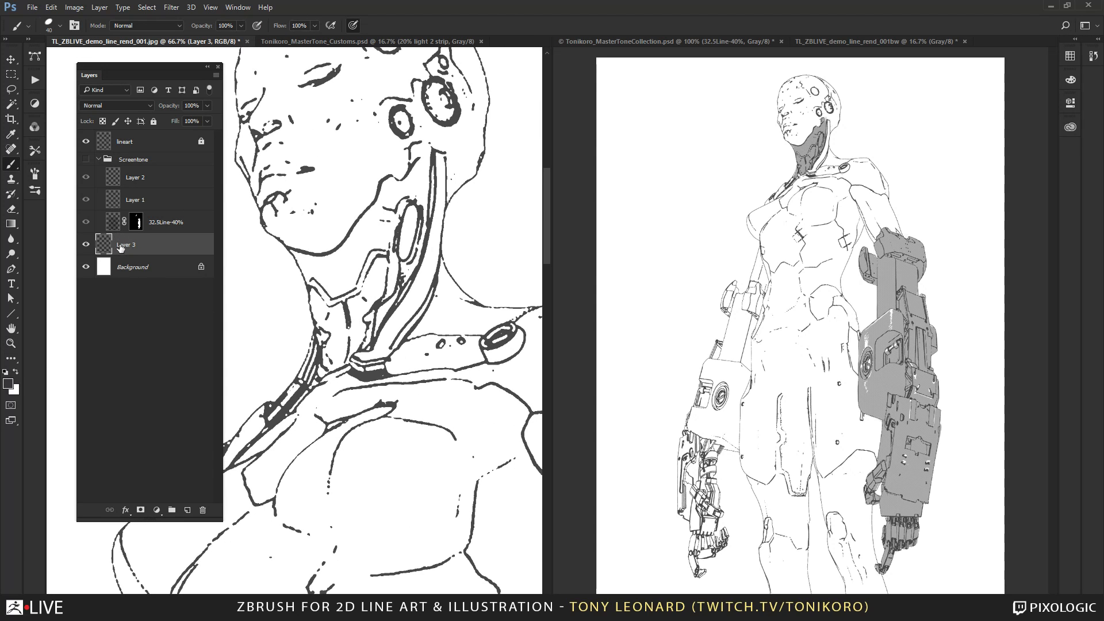
Rename Layer 3 as color.
{"action": "double_click", "coordinate": [120, 245]}
{"action": "type", "text": "color"}
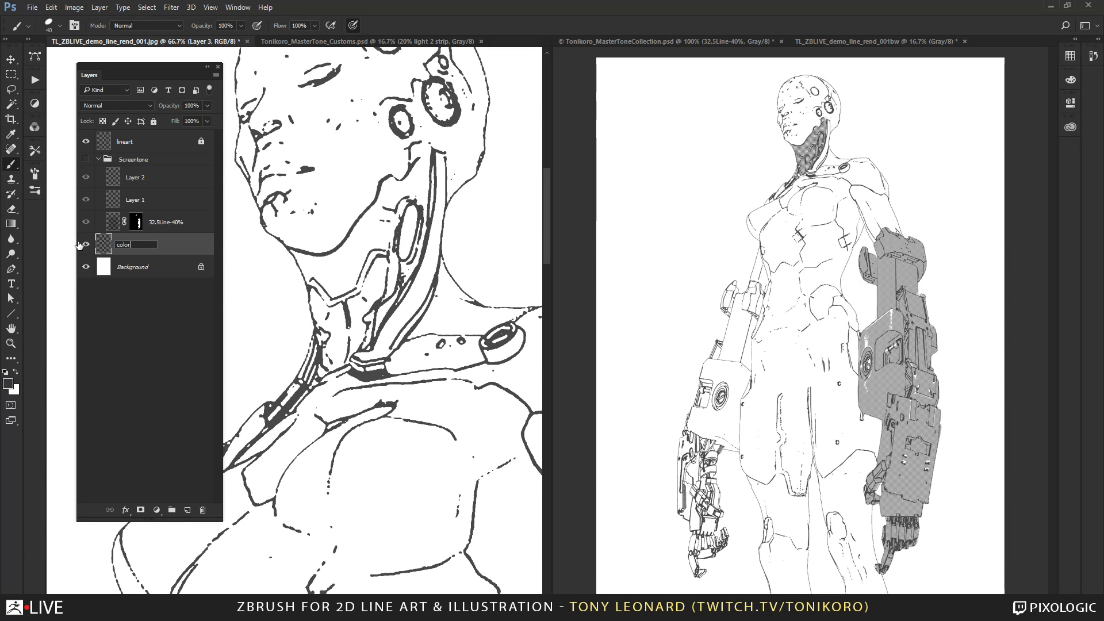
{"action": "key", "text": "Return"}
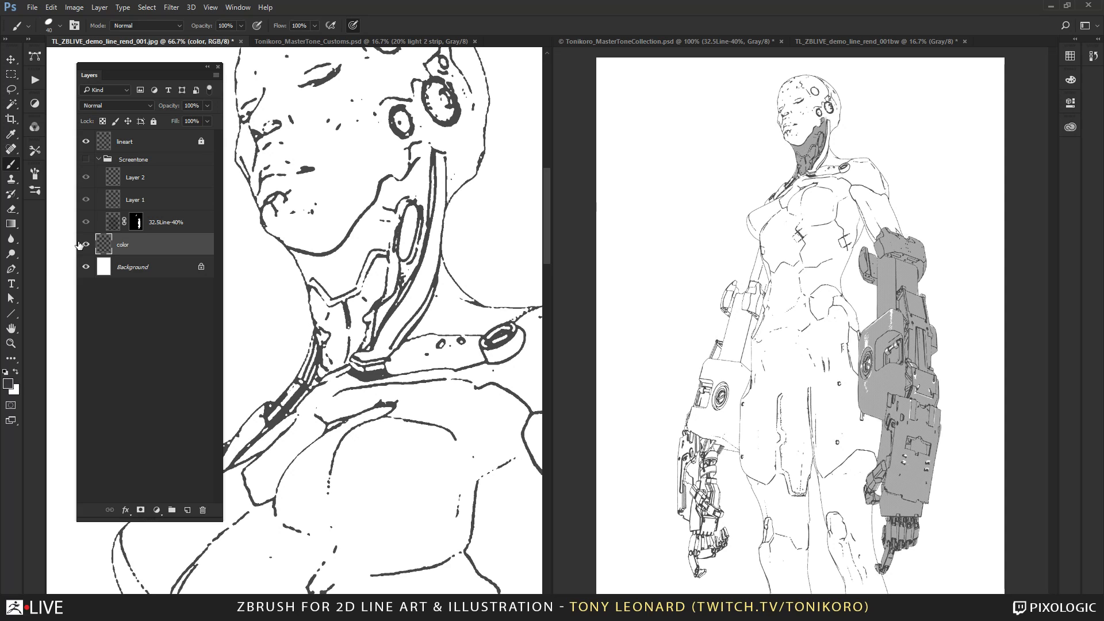
Set the foreground color to slate gray 505962 and return to the Brush.
{"action": "left_click", "coordinate": [10, 388]}
{"action": "left_click", "coordinate": [777, 172]}
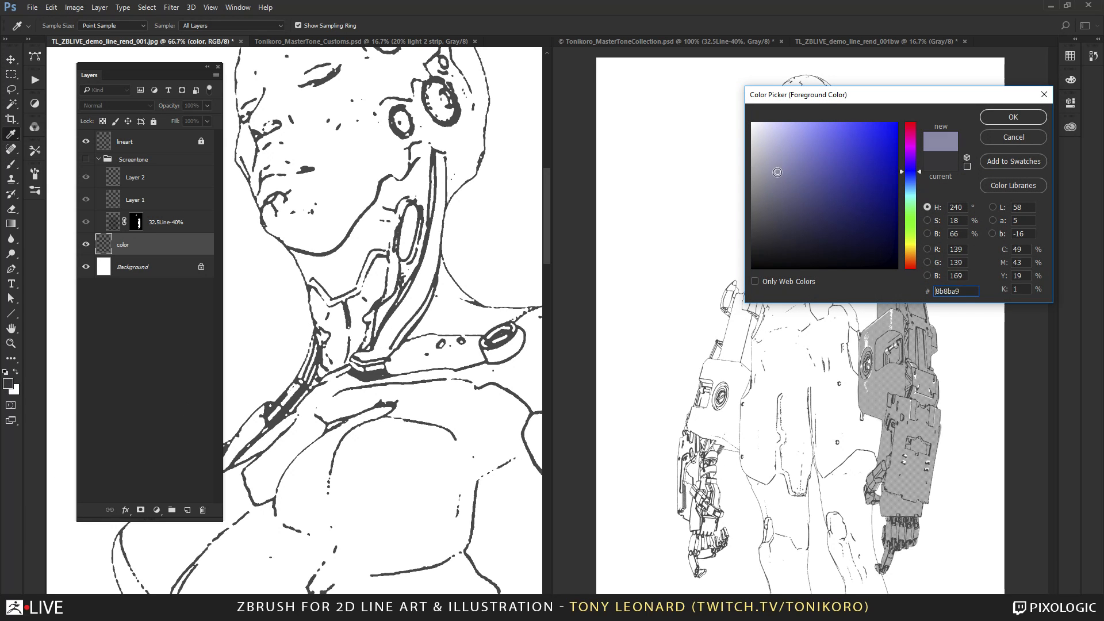
{"action": "mouse_move", "coordinate": [778, 172]}
{"action": "left_mouse_down"}
{"action": "mouse_move", "coordinate": [776, 216]}
{"action": "mouse_move", "coordinate": [779, 198]}
{"action": "left_mouse_up"}
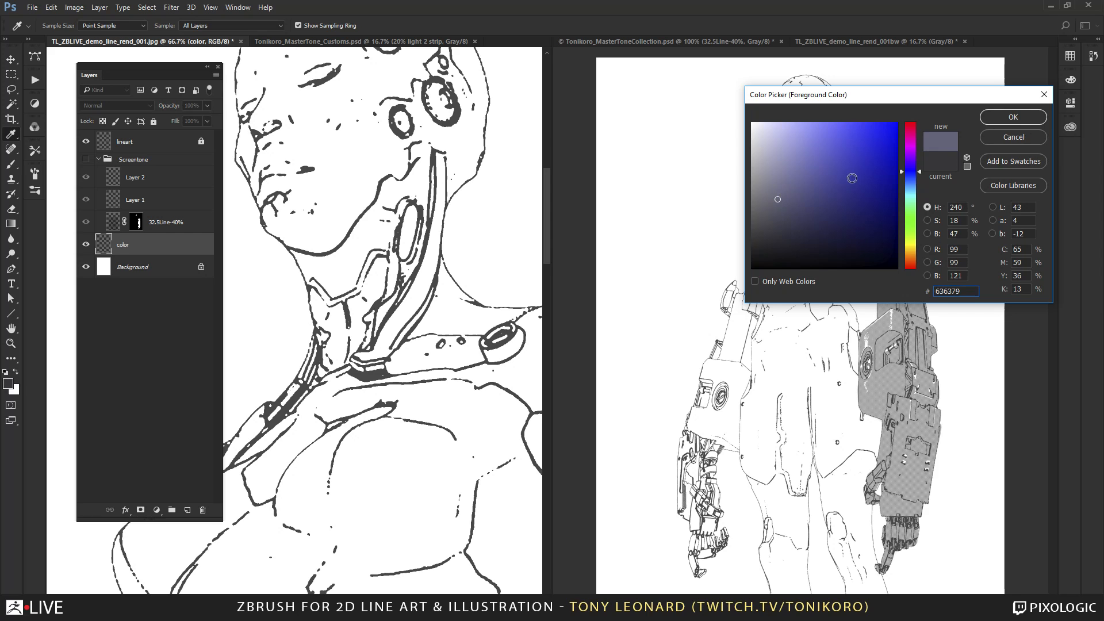
{"action": "left_click", "coordinate": [778, 222]}
{"action": "left_click_drag", "start_coordinate": [923, 173], "coordinate": [916, 185]}
{"action": "left_click", "coordinate": [778, 212]}
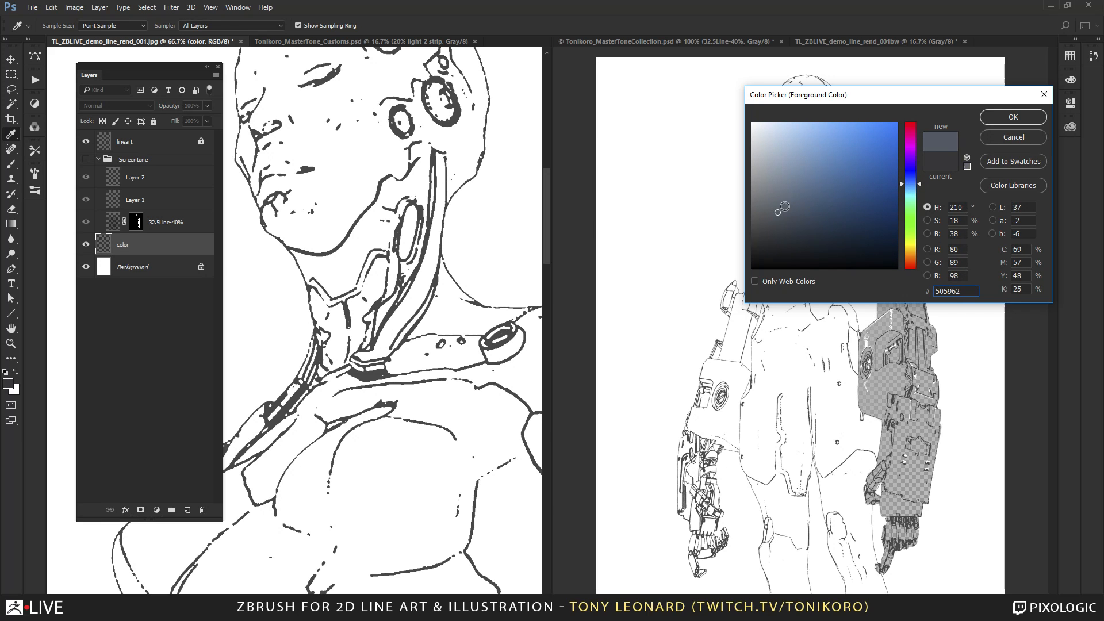
{"action": "left_click", "coordinate": [1014, 118]}
{"action": "key", "text": "b"}
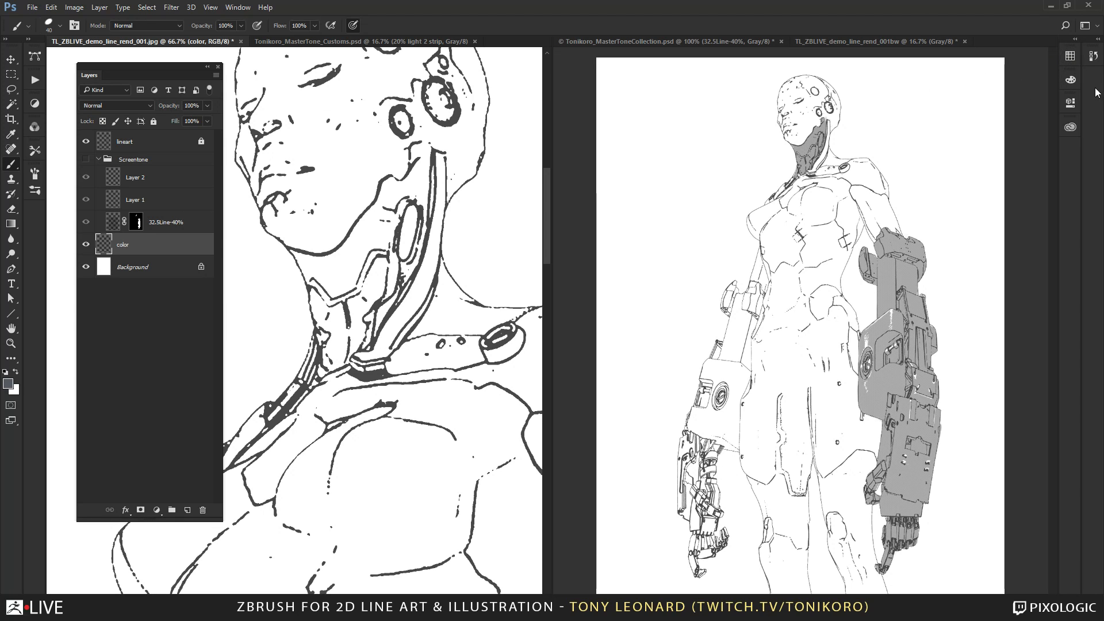
Paint the long rear neck tube and the collarbone plate on the color layer with swatch C-8.
{"action": "left_click", "coordinate": [1070, 57]}
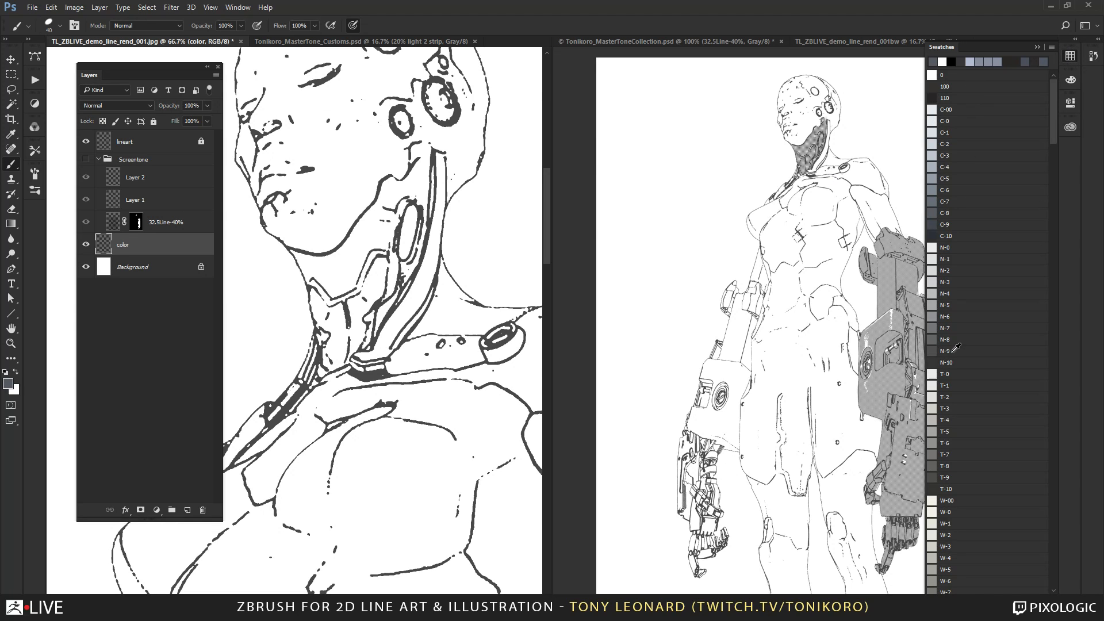
{"action": "left_click", "coordinate": [933, 211]}
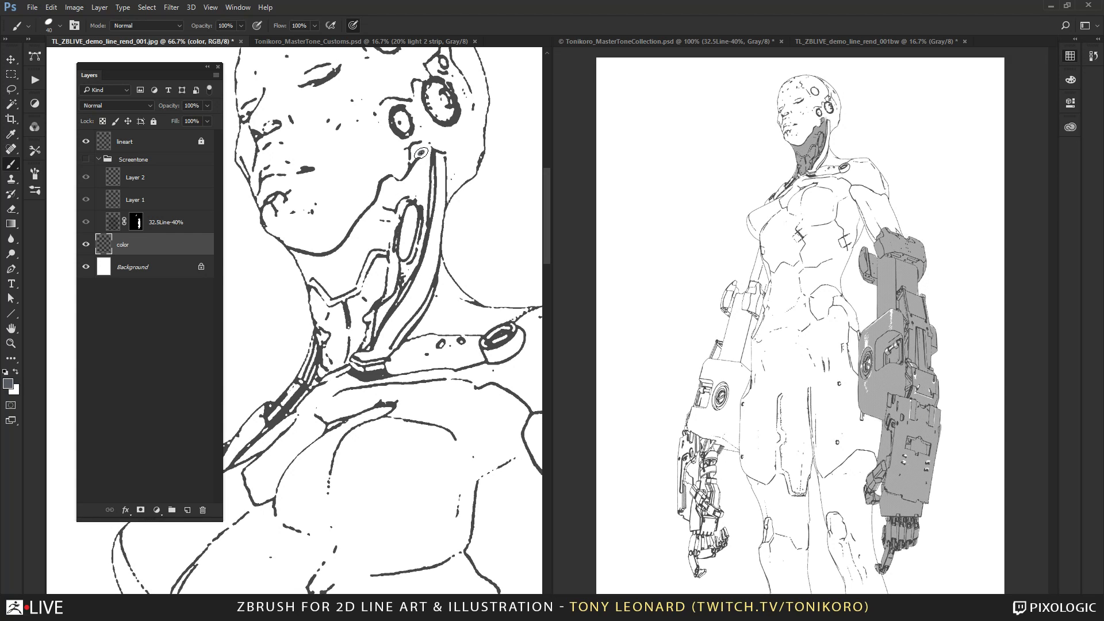
{"action": "mouse_move", "coordinate": [421, 153]}
{"action": "left_mouse_down"}
{"action": "mouse_move", "coordinate": [417, 193]}
{"action": "mouse_move", "coordinate": [425, 141]}
{"action": "mouse_move", "coordinate": [435, 173]}
{"action": "mouse_move", "coordinate": [424, 308]}
{"action": "mouse_move", "coordinate": [372, 360]}
{"action": "mouse_move", "coordinate": [395, 349]}
{"action": "mouse_move", "coordinate": [363, 351]}
{"action": "mouse_move", "coordinate": [356, 364]}
{"action": "mouse_move", "coordinate": [407, 366]}
{"action": "mouse_move", "coordinate": [409, 348]}
{"action": "mouse_move", "coordinate": [486, 345]}
{"action": "mouse_move", "coordinate": [391, 365]}
{"action": "mouse_move", "coordinate": [488, 360]}
{"action": "mouse_move", "coordinate": [513, 339]}
{"action": "mouse_move", "coordinate": [493, 336]}
{"action": "mouse_move", "coordinate": [517, 340]}
{"action": "mouse_move", "coordinate": [475, 357]}
{"action": "left_mouse_up"}
{"action": "key", "text": "bracketright"}
{"action": "key", "text": "bracketright"}
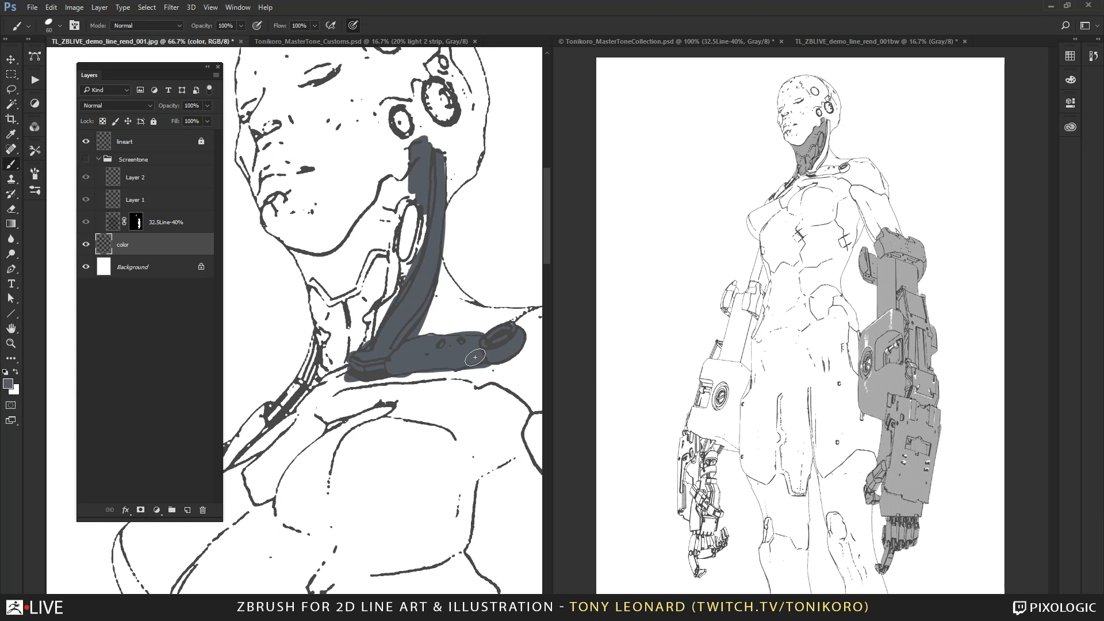
Paint flat C-8 gray over the rest of the neck, the front collar strap and the slope toward the shoulder.
{"action": "mouse_move", "coordinate": [322, 338]}
{"action": "left_mouse_down"}
{"action": "mouse_move", "coordinate": [285, 406]}
{"action": "mouse_move", "coordinate": [308, 379]}
{"action": "mouse_move", "coordinate": [251, 431]}
{"action": "mouse_move", "coordinate": [259, 420]}
{"action": "mouse_move", "coordinate": [242, 453]}
{"action": "left_mouse_up"}
{"action": "left_click_drag", "start_coordinate": [344, 397], "coordinate": [458, 254]}
{"action": "left_click_drag", "start_coordinate": [347, 308], "coordinate": [304, 346]}
{"action": "left_click_drag", "start_coordinate": [478, 235], "coordinate": [323, 445]}
{"action": "mouse_move", "coordinate": [271, 352]}
{"action": "left_mouse_down"}
{"action": "mouse_move", "coordinate": [299, 397]}
{"action": "mouse_move", "coordinate": [284, 413]}
{"action": "mouse_move", "coordinate": [329, 325]}
{"action": "mouse_move", "coordinate": [352, 339]}
{"action": "mouse_move", "coordinate": [370, 243]}
{"action": "mouse_move", "coordinate": [345, 256]}
{"action": "mouse_move", "coordinate": [348, 316]}
{"action": "mouse_move", "coordinate": [346, 259]}
{"action": "mouse_move", "coordinate": [299, 345]}
{"action": "mouse_move", "coordinate": [287, 336]}
{"action": "mouse_move", "coordinate": [277, 358]}
{"action": "left_mouse_up"}
{"action": "left_click_drag", "start_coordinate": [435, 401], "coordinate": [511, 436]}
{"action": "mouse_move", "coordinate": [313, 332]}
{"action": "left_mouse_down"}
{"action": "mouse_move", "coordinate": [334, 374]}
{"action": "mouse_move", "coordinate": [377, 341]}
{"action": "mouse_move", "coordinate": [383, 420]}
{"action": "mouse_move", "coordinate": [397, 437]}
{"action": "mouse_move", "coordinate": [403, 405]}
{"action": "mouse_move", "coordinate": [346, 482]}
{"action": "left_mouse_up"}
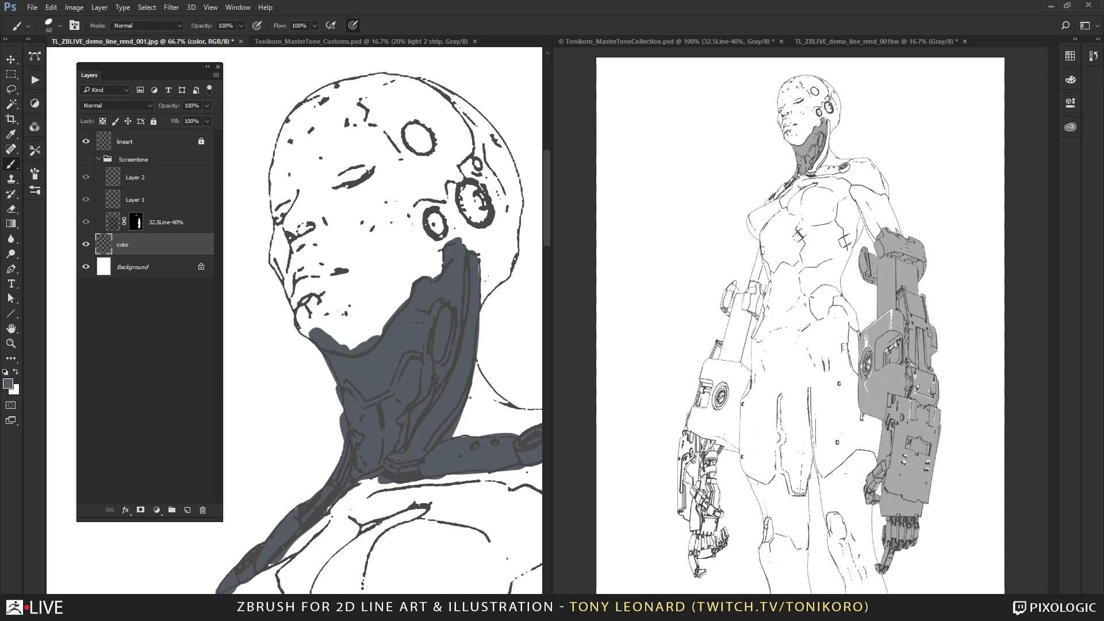
{"action": "mouse_move", "coordinate": [448, 386]}
{"action": "left_mouse_down"}
{"action": "mouse_move", "coordinate": [333, 299]}
{"action": "mouse_move", "coordinate": [310, 256]}
{"action": "mouse_move", "coordinate": [379, 288]}
{"action": "mouse_move", "coordinate": [410, 283]}
{"action": "mouse_move", "coordinate": [384, 309]}
{"action": "mouse_move", "coordinate": [310, 282]}
{"action": "mouse_move", "coordinate": [370, 295]}
{"action": "left_mouse_up"}
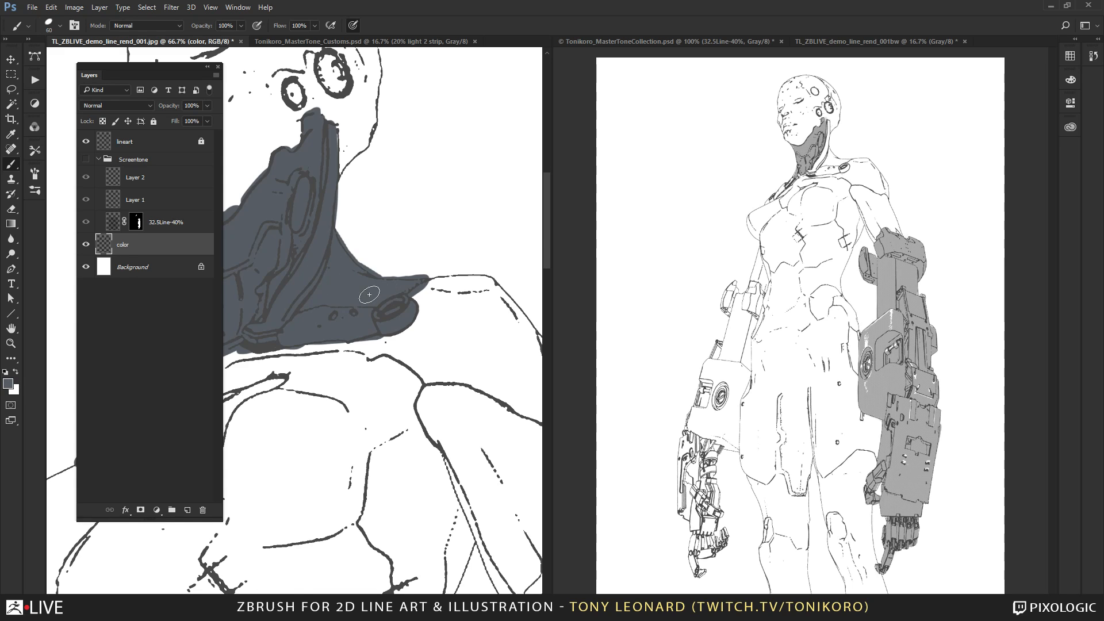
{"action": "left_click_drag", "start_coordinate": [365, 247], "coordinate": [483, 363]}
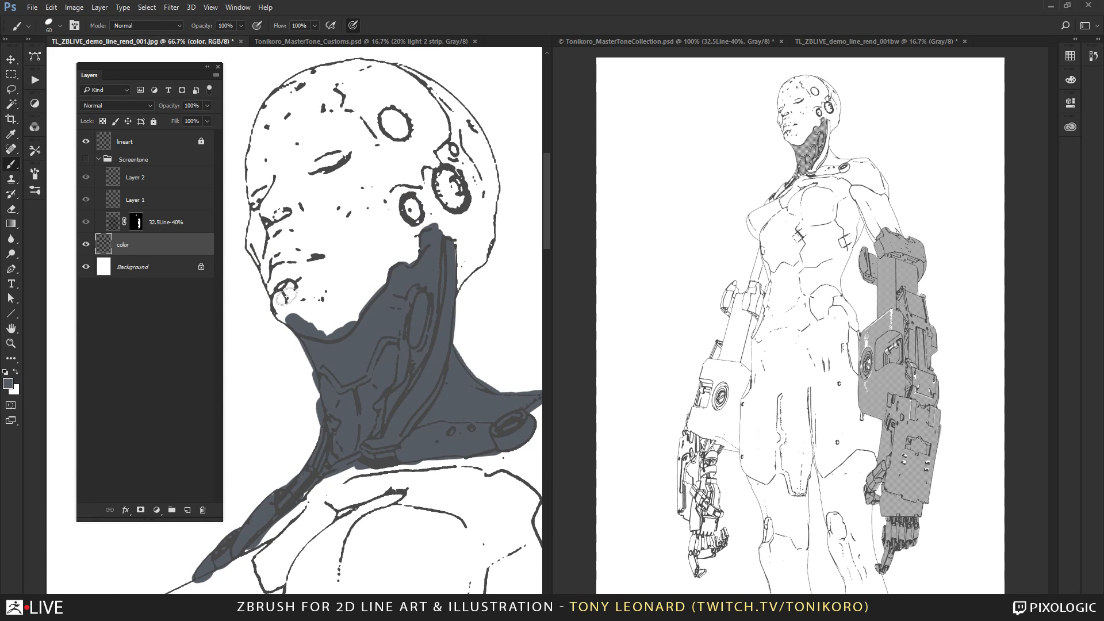
Block in the whole head with flat C-8 gray, tracing its contour and filling the face with a size 100 brush.
{"action": "mouse_move", "coordinate": [286, 297]}
{"action": "left_mouse_down"}
{"action": "mouse_move", "coordinate": [289, 315]}
{"action": "mouse_move", "coordinate": [253, 233]}
{"action": "mouse_move", "coordinate": [262, 134]}
{"action": "mouse_move", "coordinate": [256, 156]}
{"action": "left_mouse_up"}
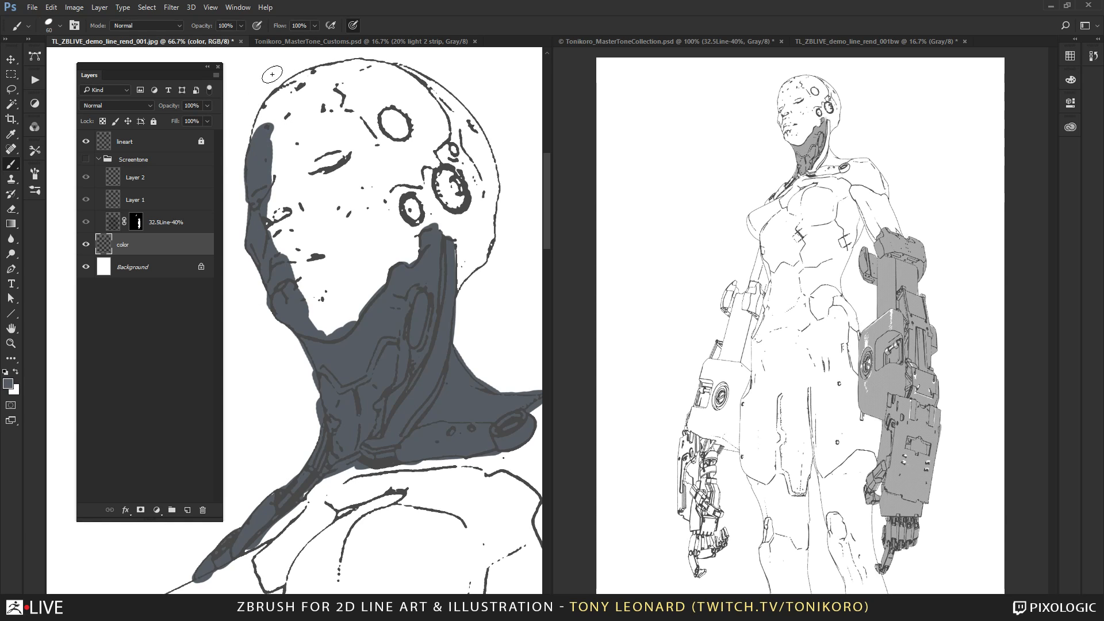
{"action": "mouse_move", "coordinate": [268, 141]}
{"action": "left_mouse_down"}
{"action": "mouse_move", "coordinate": [277, 105]}
{"action": "mouse_move", "coordinate": [263, 117]}
{"action": "mouse_move", "coordinate": [256, 141]}
{"action": "mouse_move", "coordinate": [318, 77]}
{"action": "mouse_move", "coordinate": [396, 63]}
{"action": "mouse_move", "coordinate": [302, 72]}
{"action": "mouse_move", "coordinate": [428, 72]}
{"action": "mouse_move", "coordinate": [476, 126]}
{"action": "mouse_move", "coordinate": [489, 230]}
{"action": "mouse_move", "coordinate": [472, 271]}
{"action": "mouse_move", "coordinate": [494, 253]}
{"action": "mouse_move", "coordinate": [443, 302]}
{"action": "left_mouse_up"}
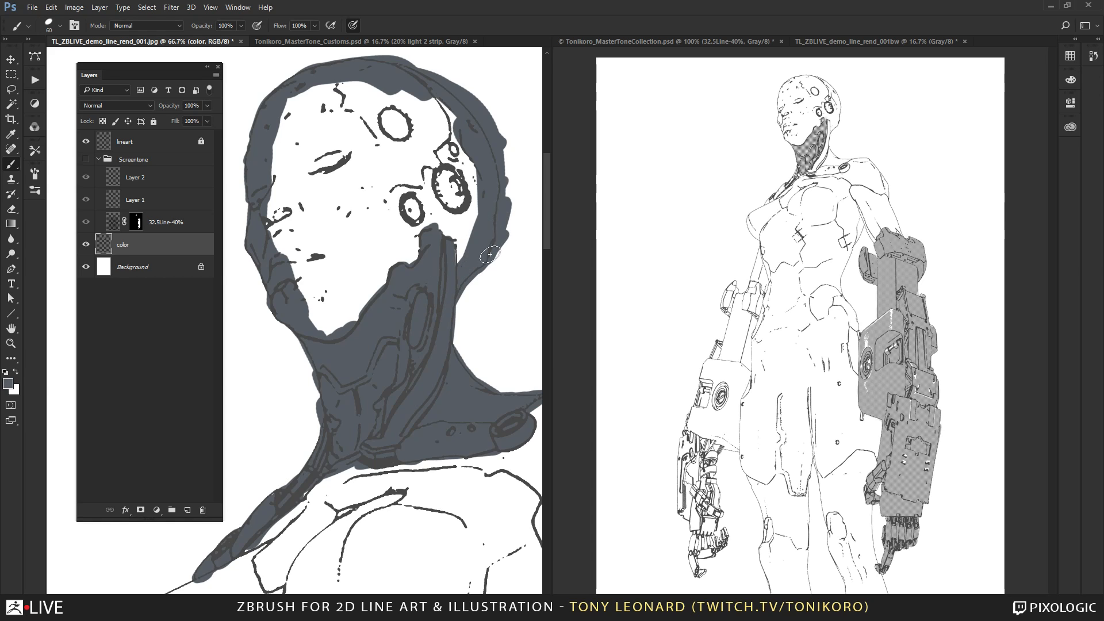
{"action": "key", "text": "bracketright"}
{"action": "key", "text": "bracketright"}
{"action": "key", "text": "bracketright"}
{"action": "key", "text": "bracketright"}
{"action": "mouse_move", "coordinate": [362, 95]}
{"action": "left_mouse_down"}
{"action": "mouse_move", "coordinate": [299, 109]}
{"action": "mouse_move", "coordinate": [288, 198]}
{"action": "left_mouse_up"}
{"action": "mouse_move", "coordinate": [286, 242]}
{"action": "left_mouse_down"}
{"action": "mouse_move", "coordinate": [328, 299]}
{"action": "mouse_move", "coordinate": [325, 230]}
{"action": "mouse_move", "coordinate": [386, 129]}
{"action": "mouse_move", "coordinate": [408, 241]}
{"action": "mouse_move", "coordinate": [431, 115]}
{"action": "mouse_move", "coordinate": [463, 179]}
{"action": "mouse_move", "coordinate": [464, 271]}
{"action": "left_mouse_up"}
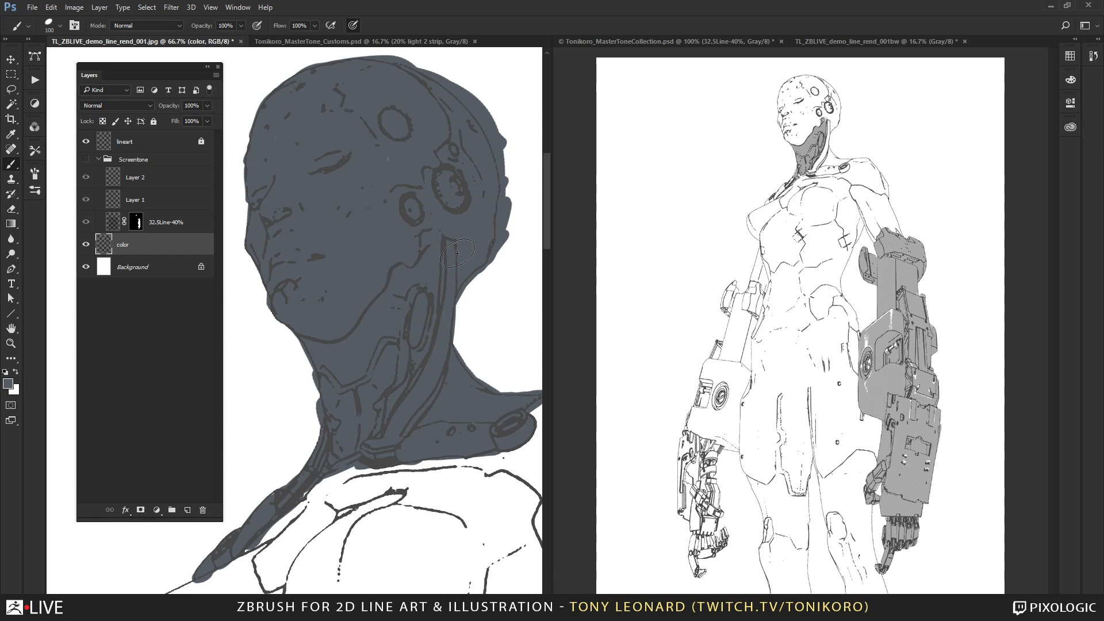
Paint the round discs on the side of the head in lighter swatch C-6 with a size 60 brush.
{"action": "left_click", "coordinate": [1072, 57]}
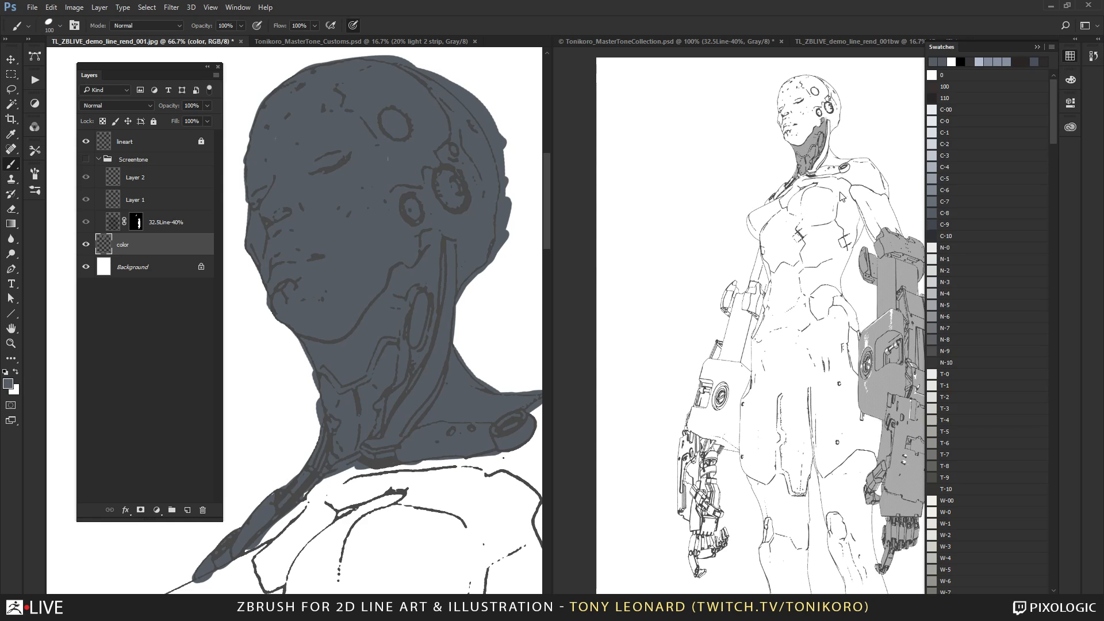
{"action": "left_click", "coordinate": [938, 188]}
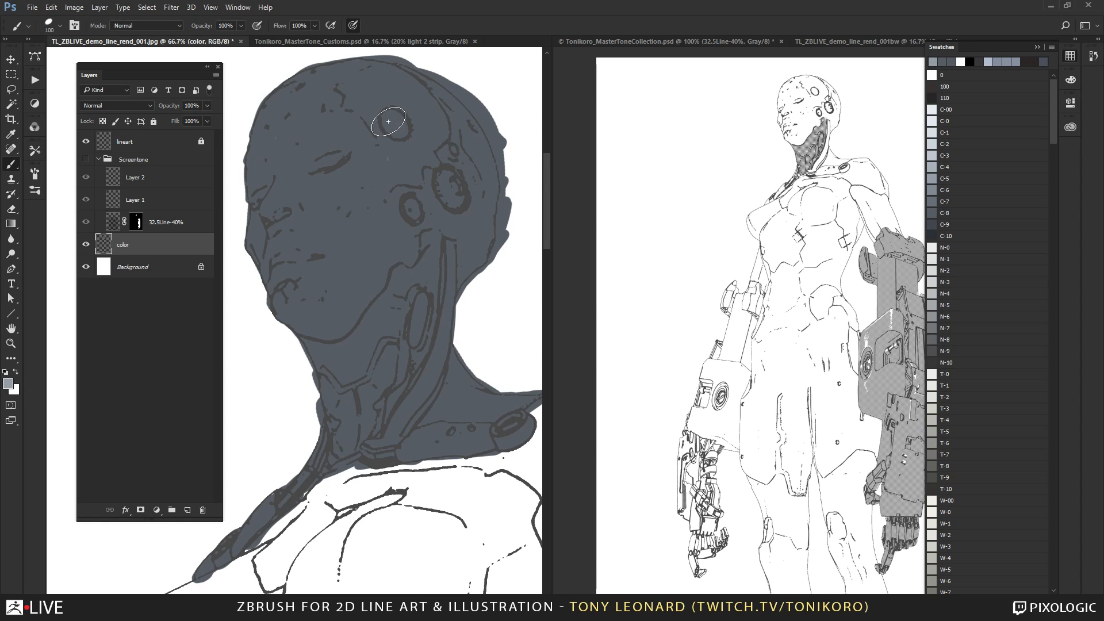
{"action": "key", "text": "bracketleft"}
{"action": "key", "text": "bracketleft"}
{"action": "key", "text": "bracketleft"}
{"action": "key", "text": "bracketleft"}
{"action": "left_click_drag", "start_coordinate": [391, 126], "coordinate": [405, 132]}
{"action": "mouse_move", "coordinate": [445, 173]}
{"action": "left_mouse_down"}
{"action": "mouse_move", "coordinate": [455, 203]}
{"action": "mouse_move", "coordinate": [446, 174]}
{"action": "mouse_move", "coordinate": [414, 210]}
{"action": "left_mouse_up"}
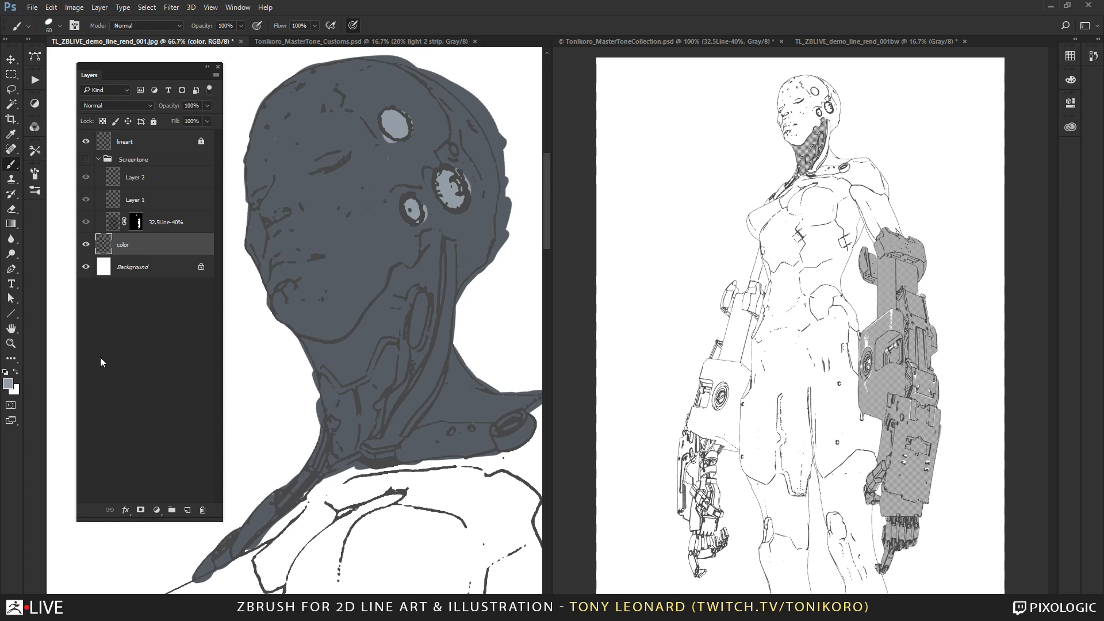
Unlock the lineart layer and load its linework as a selection.
{"action": "left_click", "coordinate": [156, 146]}
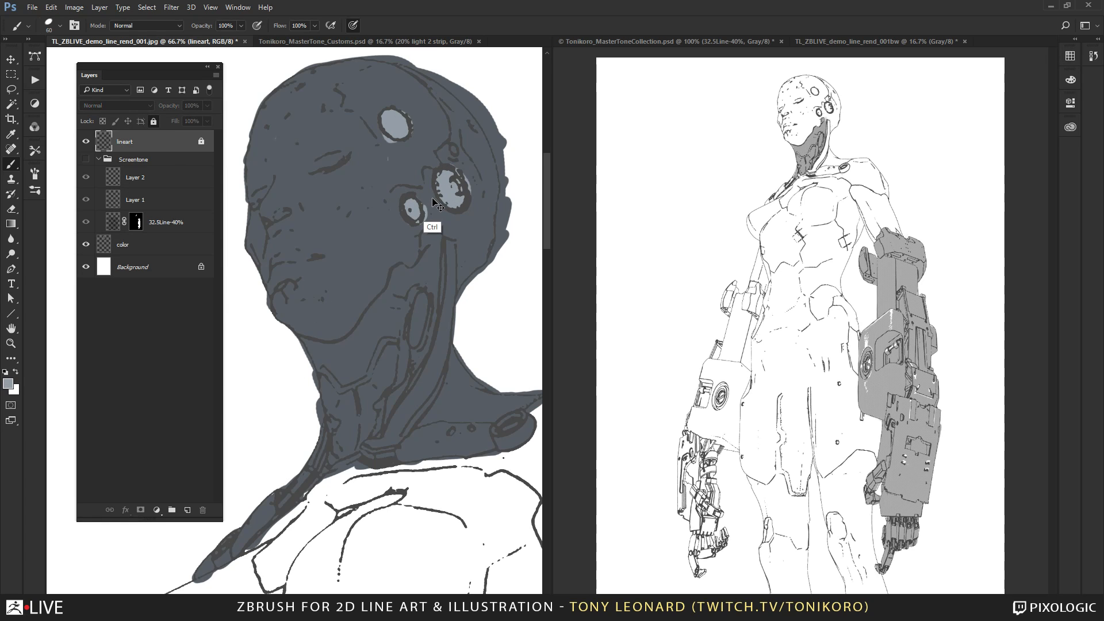
{"action": "key", "text": "v"}
{"action": "key", "text": "Up"}
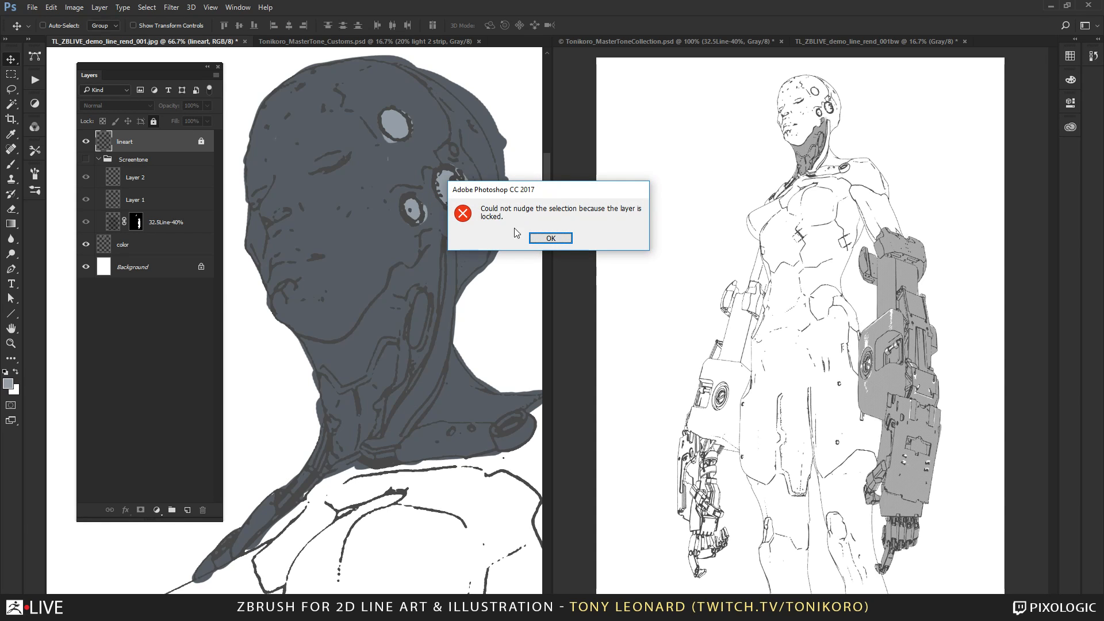
{"action": "key", "text": "Return"}
{"action": "left_click", "coordinate": [153, 122]}
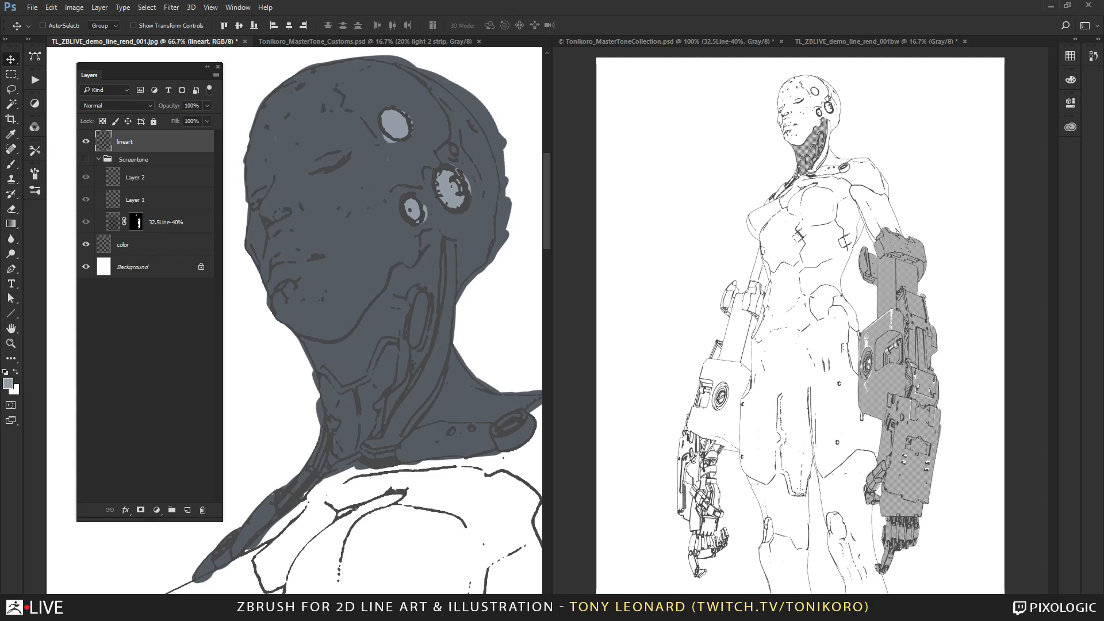
{"action": "key", "text": "Up"}
{"action": "key", "text": "Down"}
Fill the selected linework with rich black at C 60, M 40, Y 40, K 100, and clear the selection.
{"action": "left_click", "coordinate": [8, 383]}
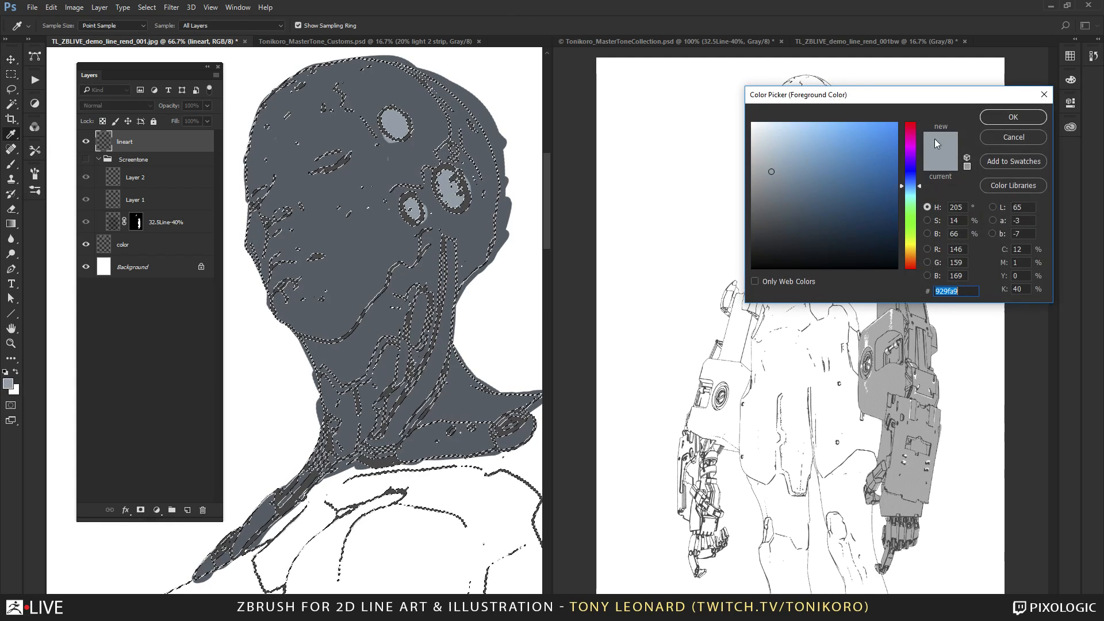
{"action": "left_click", "coordinate": [895, 267]}
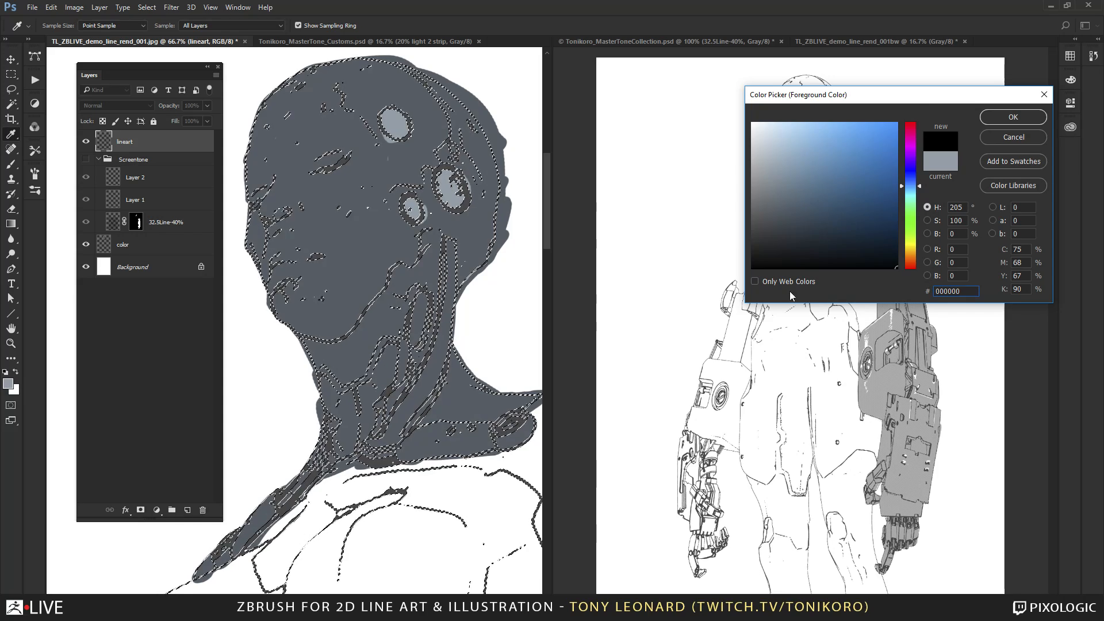
{"action": "double_click", "coordinate": [1018, 249]}
{"action": "type", "text": "60"}
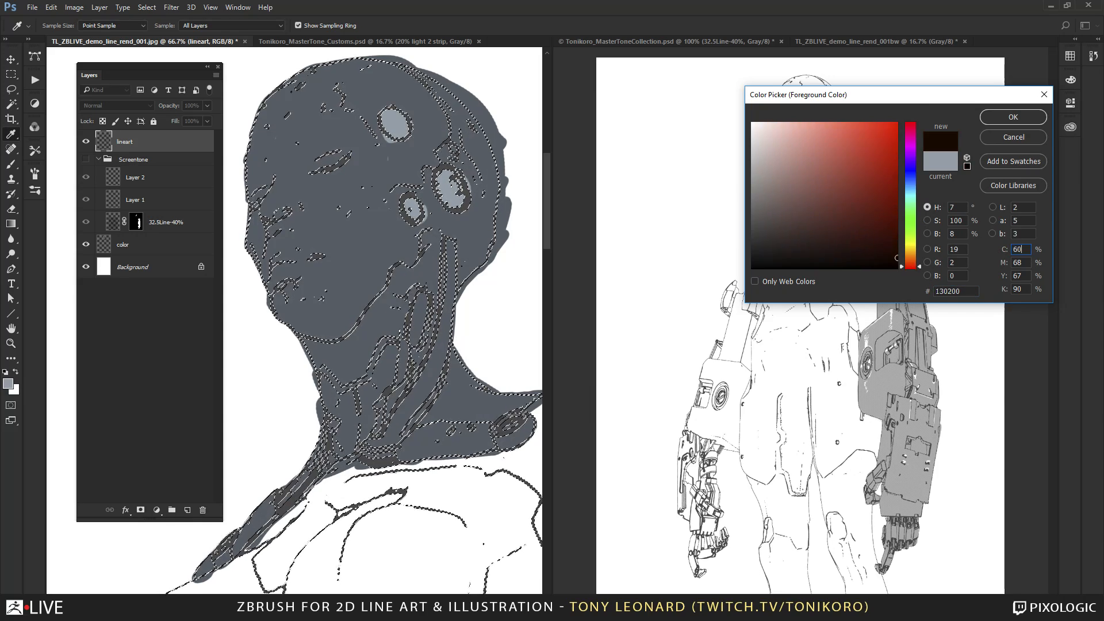
{"action": "key", "text": "Tab"}
{"action": "type", "text": "40"}
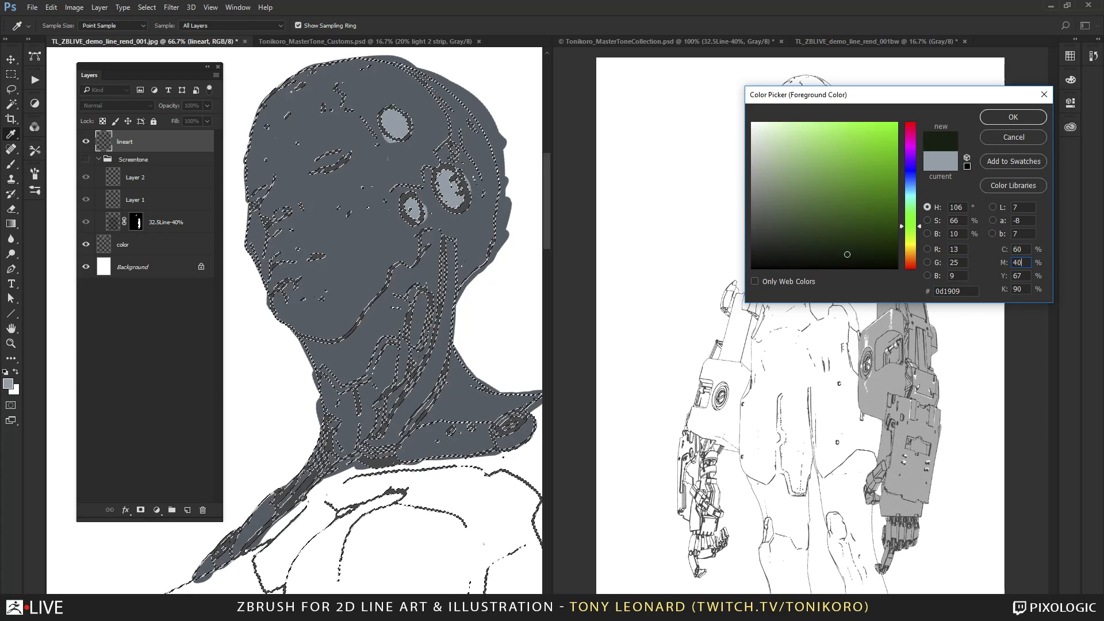
{"action": "key", "text": "Tab"}
{"action": "type", "text": "40"}
{"action": "key", "text": "Tab"}
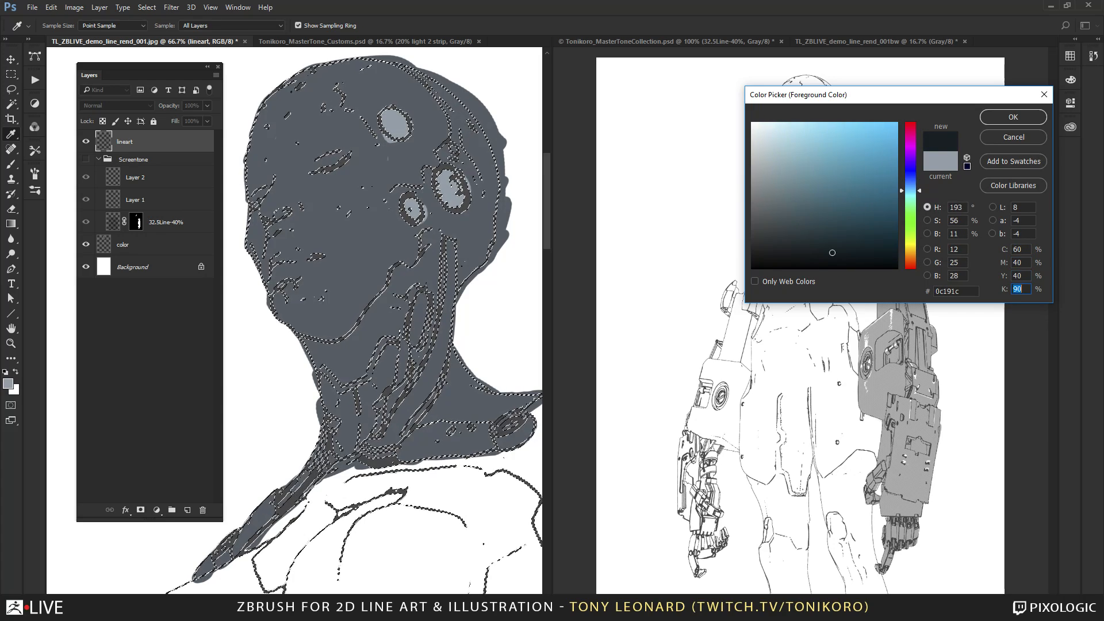
{"action": "type", "text": "100"}
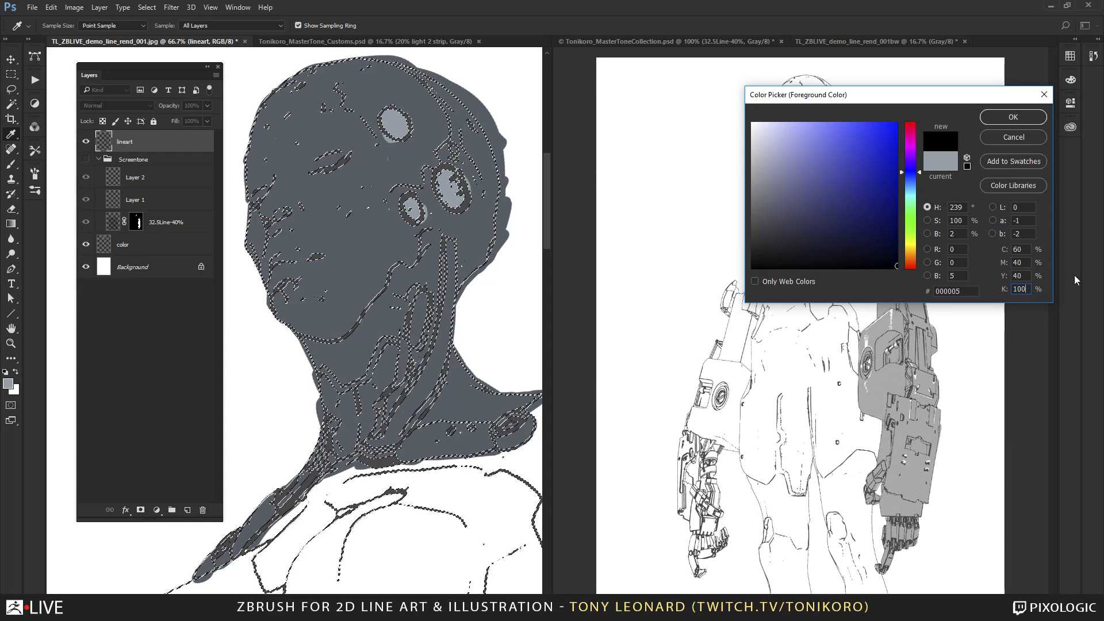
{"action": "left_click", "coordinate": [1013, 117]}
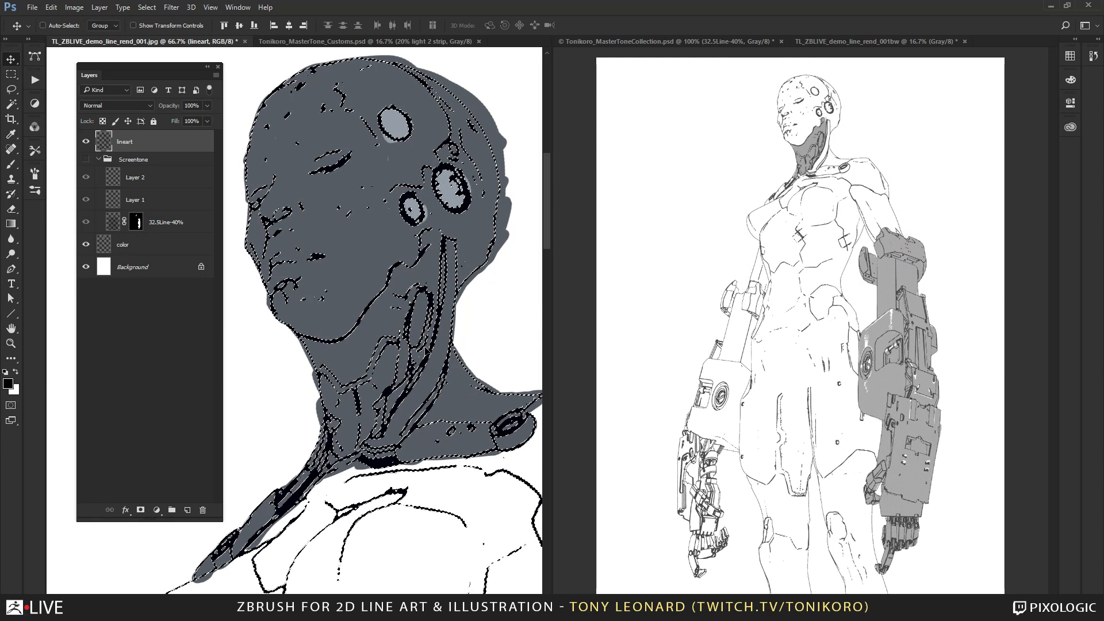
{"action": "key", "text": "ctrl+d"}
Examine the black linework over the flat color along the jaw and neck edges, and the linework masking sep action.
{"action": "key", "text": "ctrl+minus"}
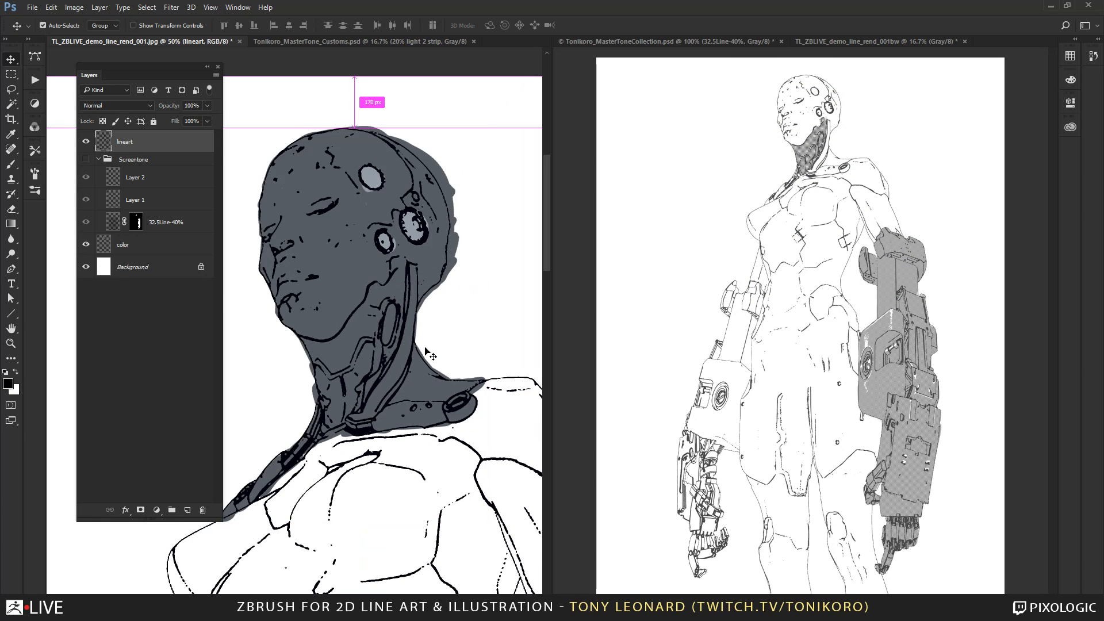
{"action": "key", "text": "ctrl+minus"}
{"action": "left_click_drag", "start_coordinate": [440, 479], "coordinate": [406, 483]}
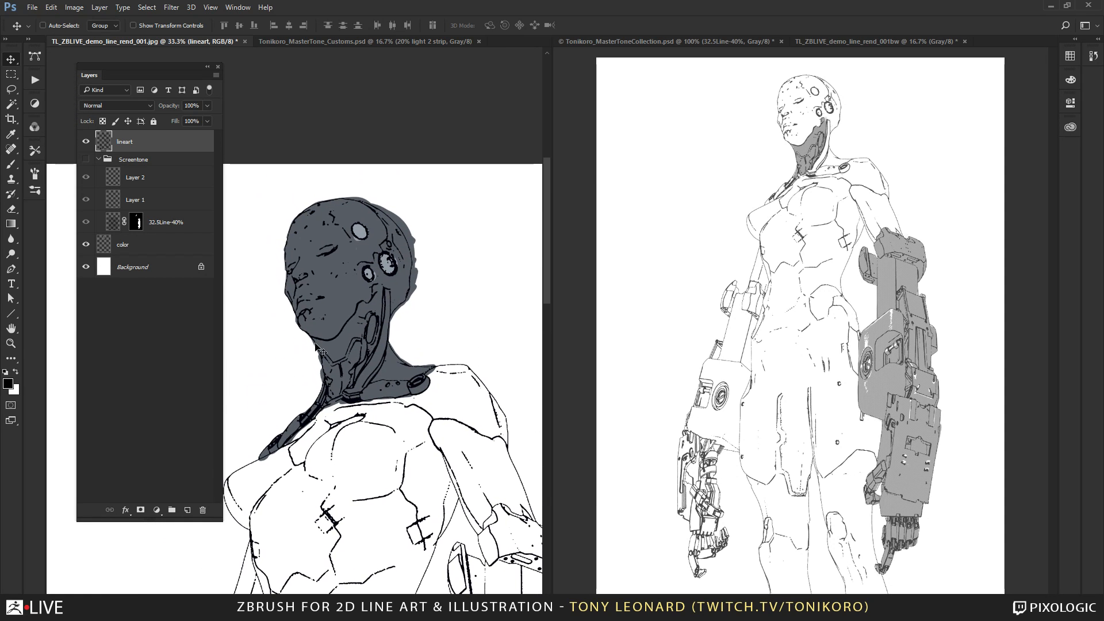
{"action": "key", "text": "z"}
{"action": "left_click_drag", "start_coordinate": [315, 289], "coordinate": [412, 335]}
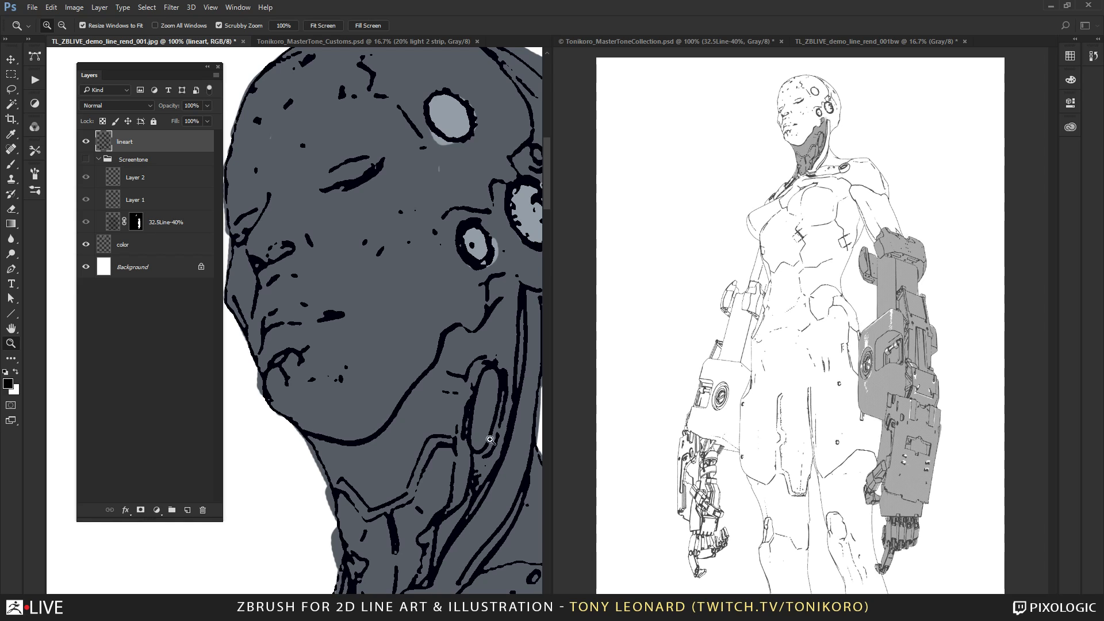
{"action": "left_click", "coordinate": [35, 82]}
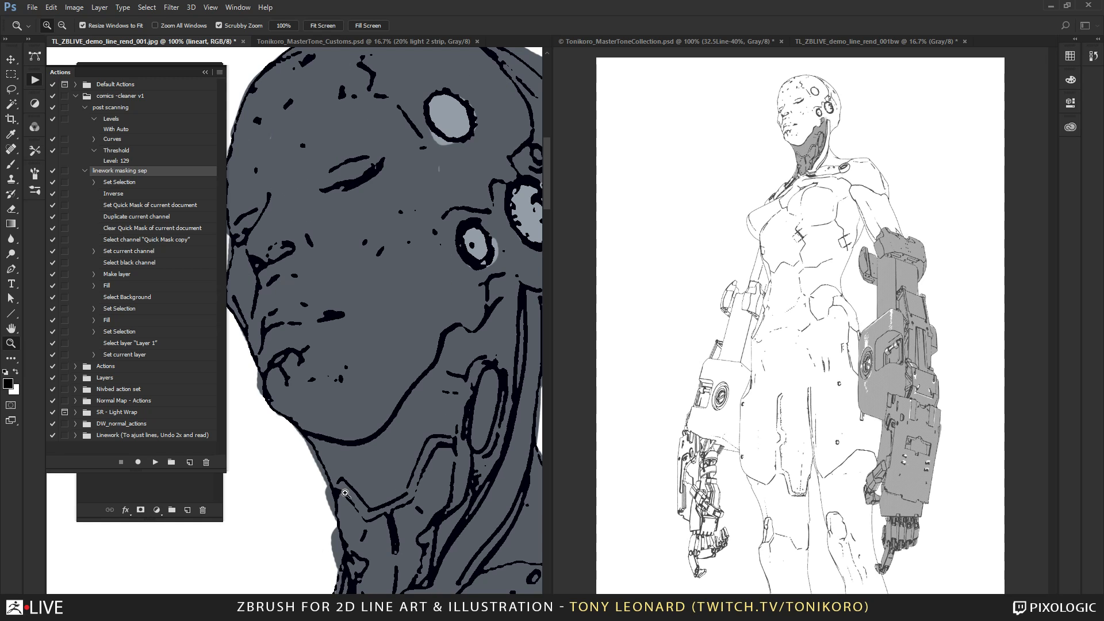
{"action": "left_click_drag", "start_coordinate": [308, 440], "coordinate": [339, 425]}
{"action": "left_click_drag", "start_coordinate": [339, 424], "coordinate": [419, 232]}
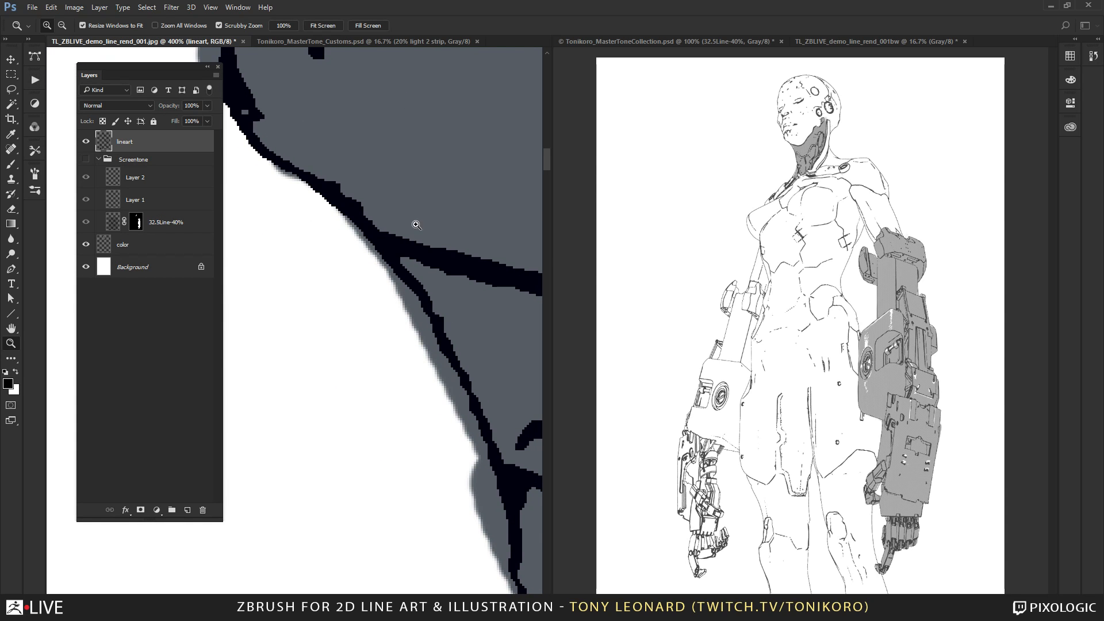
{"action": "left_click", "coordinate": [454, 254], "text": "alt"}
{"action": "left_click", "coordinate": [456, 256], "text": "alt"}
{"action": "left_click", "coordinate": [456, 257], "text": "alt"}
{"action": "left_click", "coordinate": [456, 260], "text": "alt"}
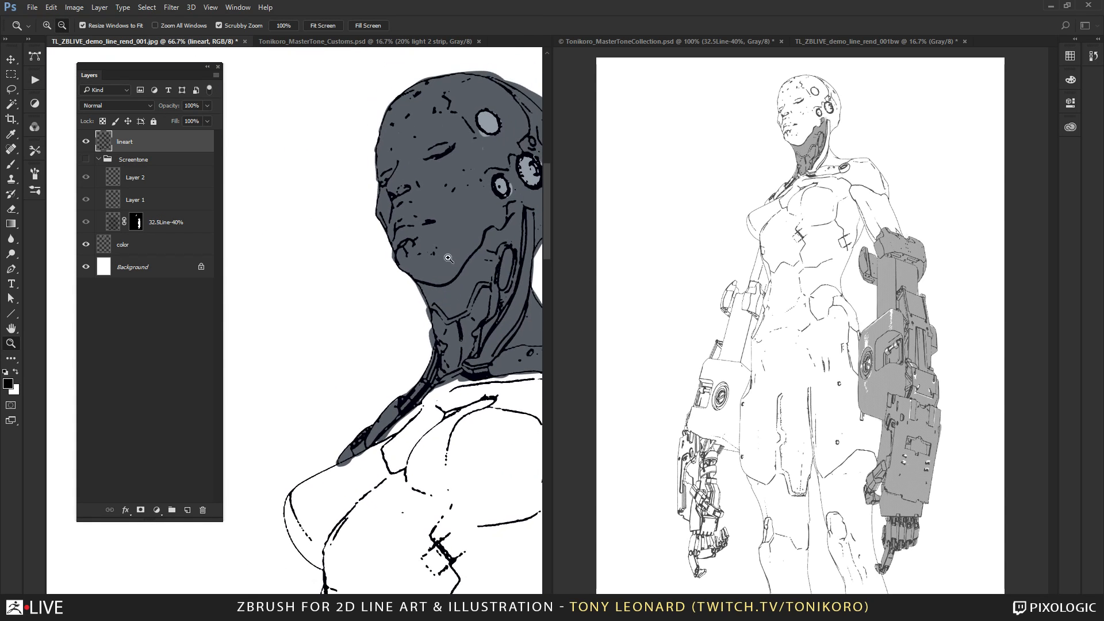
{"action": "left_click_drag", "start_coordinate": [435, 376], "coordinate": [296, 398]}
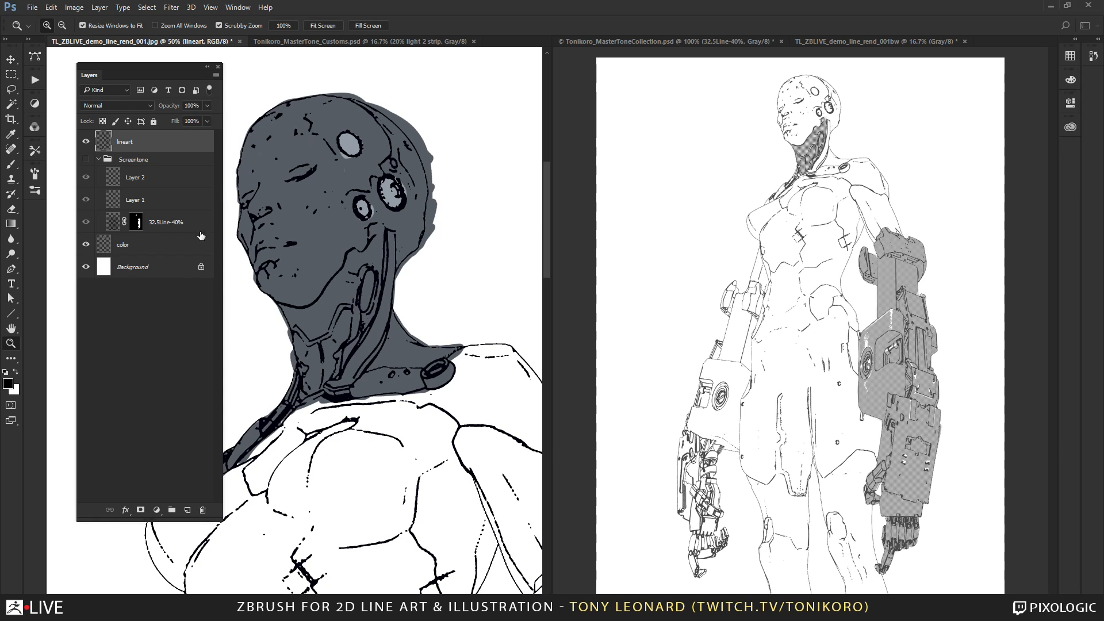
Select the lineart layer above the color layer and lock it completely.
{"action": "left_click", "coordinate": [141, 241]}
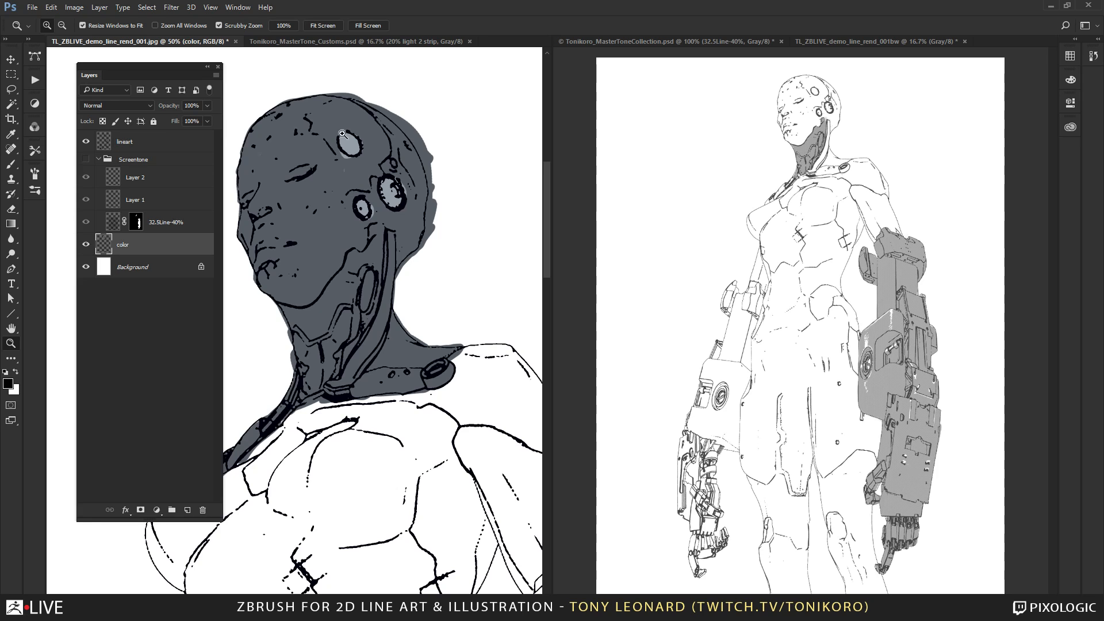
{"action": "left_click", "coordinate": [163, 142]}
{"action": "left_click", "coordinate": [153, 121]}
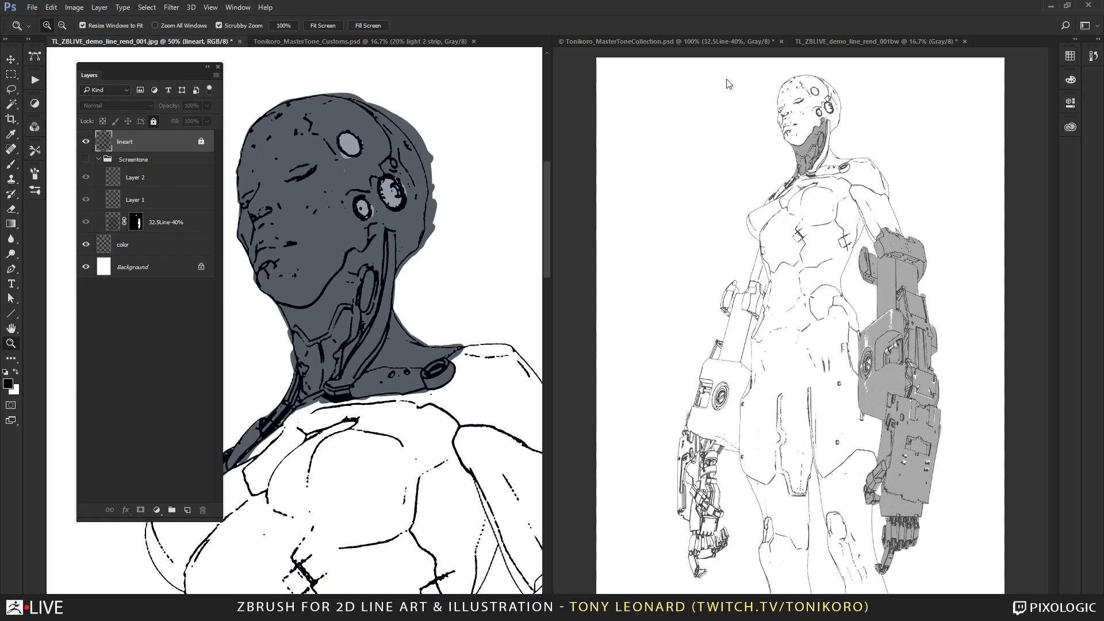
Examine the screentone dots and linework on the large mechanical arm in TL_ZBLIVE_demo_line_rend_001bw.
{"action": "left_click", "coordinate": [830, 147]}
{"action": "left_click", "coordinate": [801, 126]}
{"action": "left_click", "coordinate": [803, 128]}
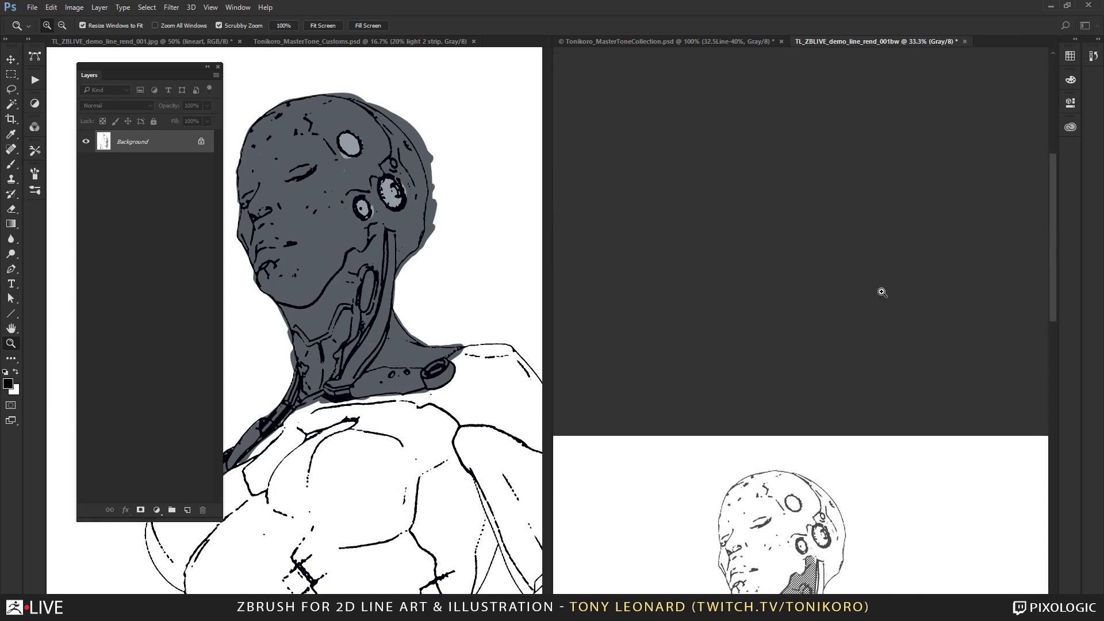
{"action": "left_click_drag", "start_coordinate": [822, 467], "coordinate": [789, 206]}
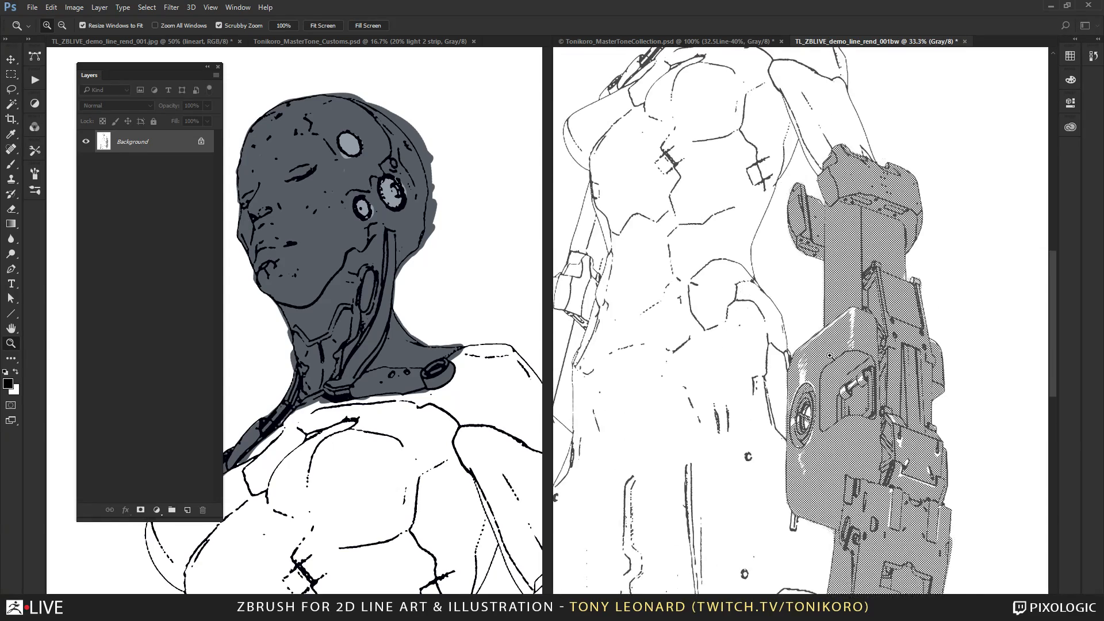
{"action": "left_click", "coordinate": [836, 395]}
{"action": "left_click", "coordinate": [836, 396]}
{"action": "left_click_drag", "start_coordinate": [837, 397], "coordinate": [737, 194]}
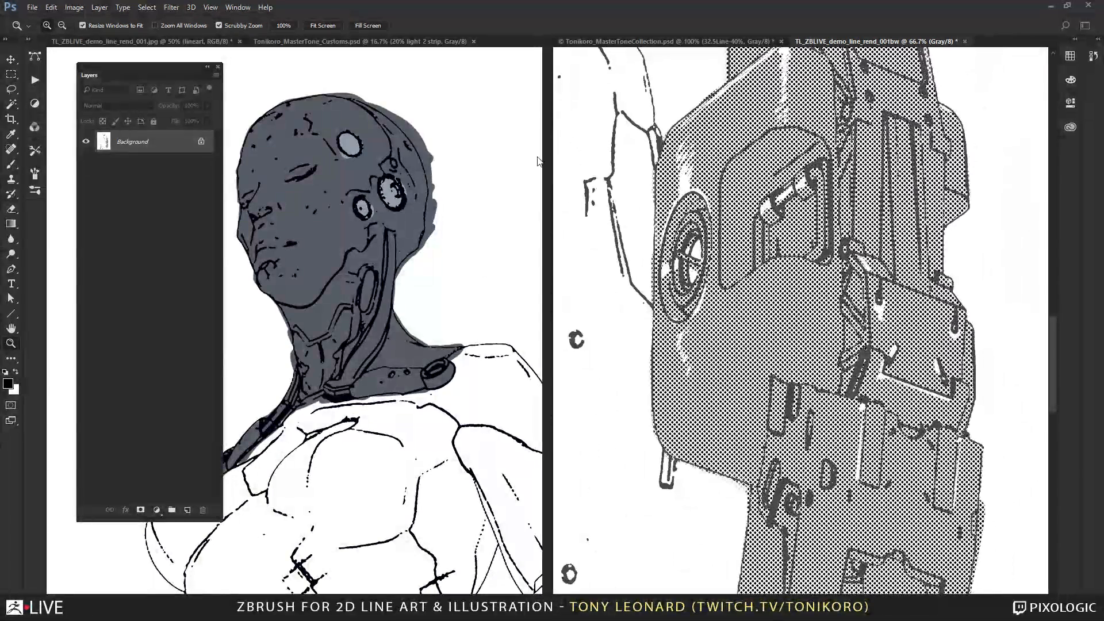
{"action": "left_click", "coordinate": [76, 7]}
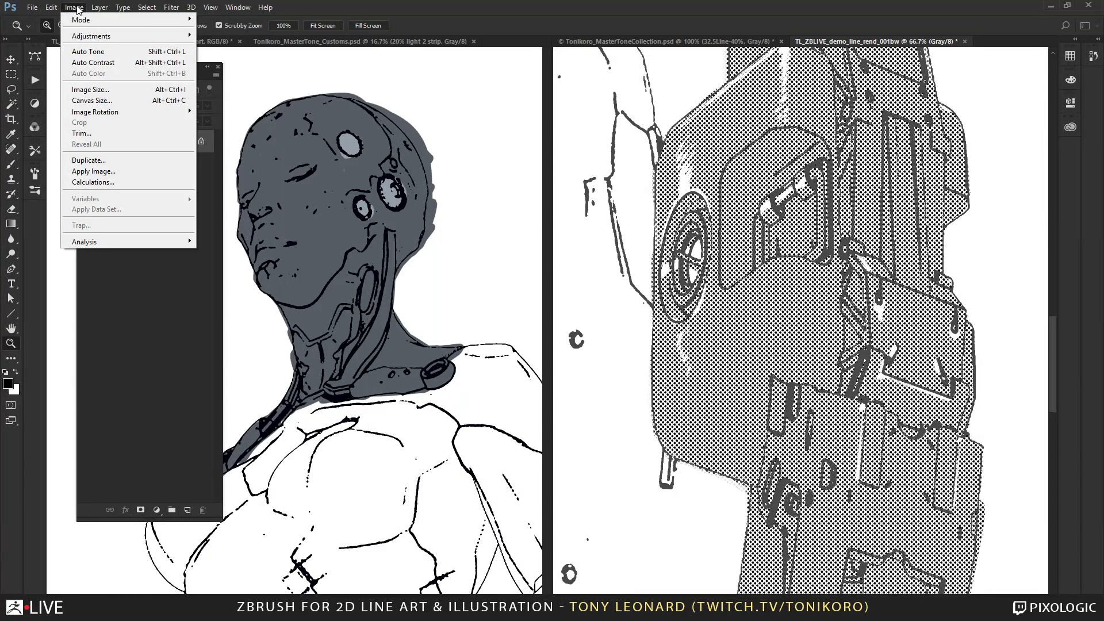
{"action": "mouse_move", "coordinate": [87, 21]}
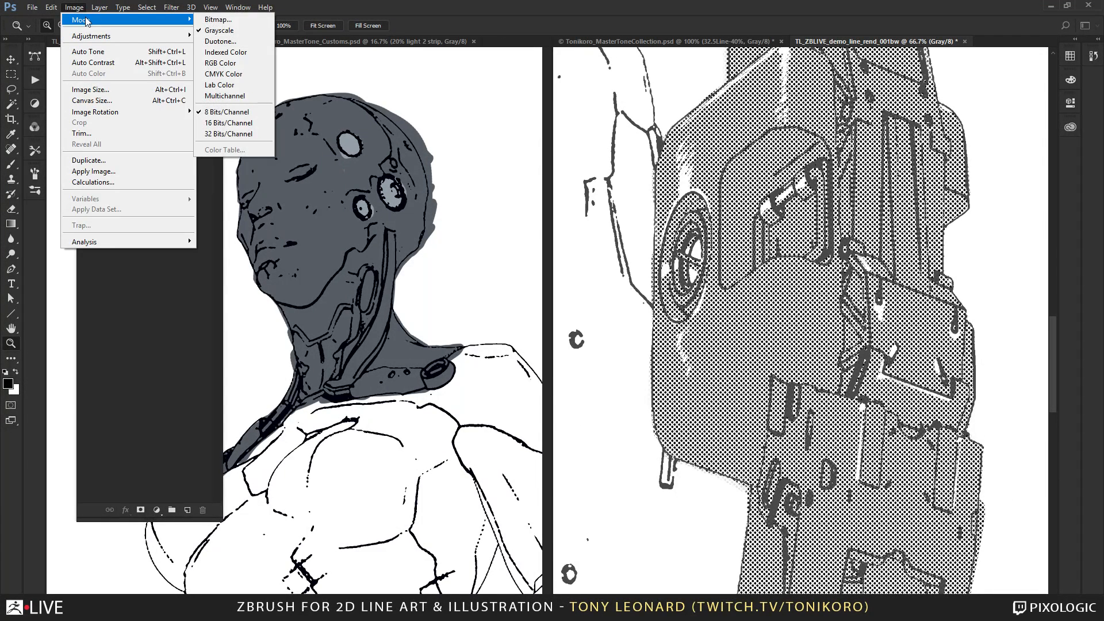
{"action": "left_click", "coordinate": [250, 23]}
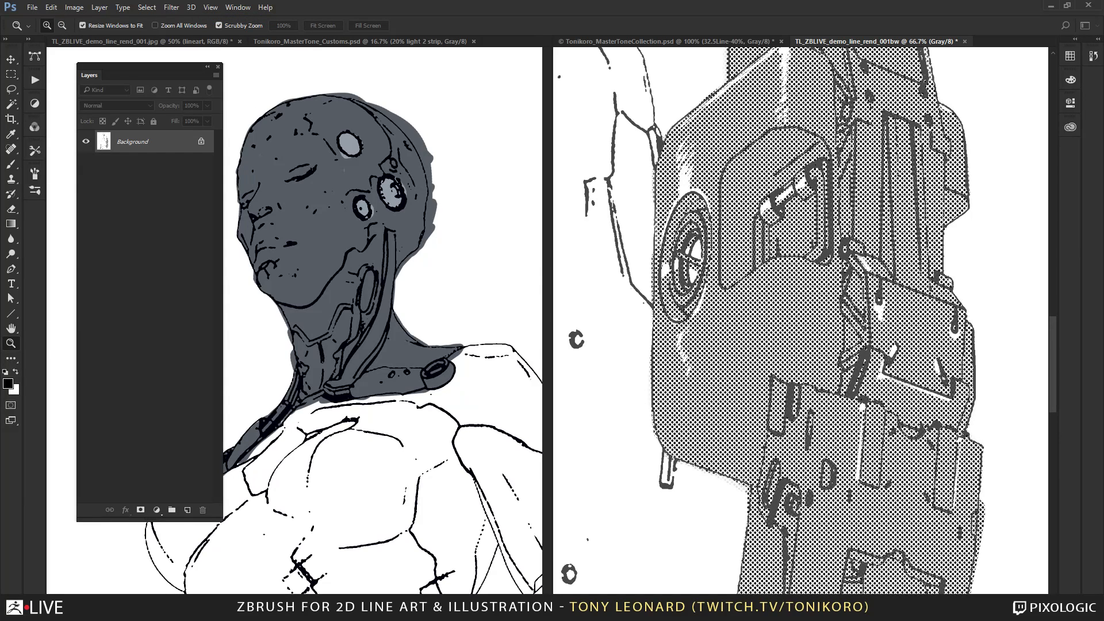
{"action": "key", "text": "Escape"}
Convert the grayscale TL_ZBLIVE_demo_line_rend_001bw image to Bitmap mode at 300 pixels/inch using the 50% Threshold method.
{"action": "left_click", "coordinate": [630, 42]}
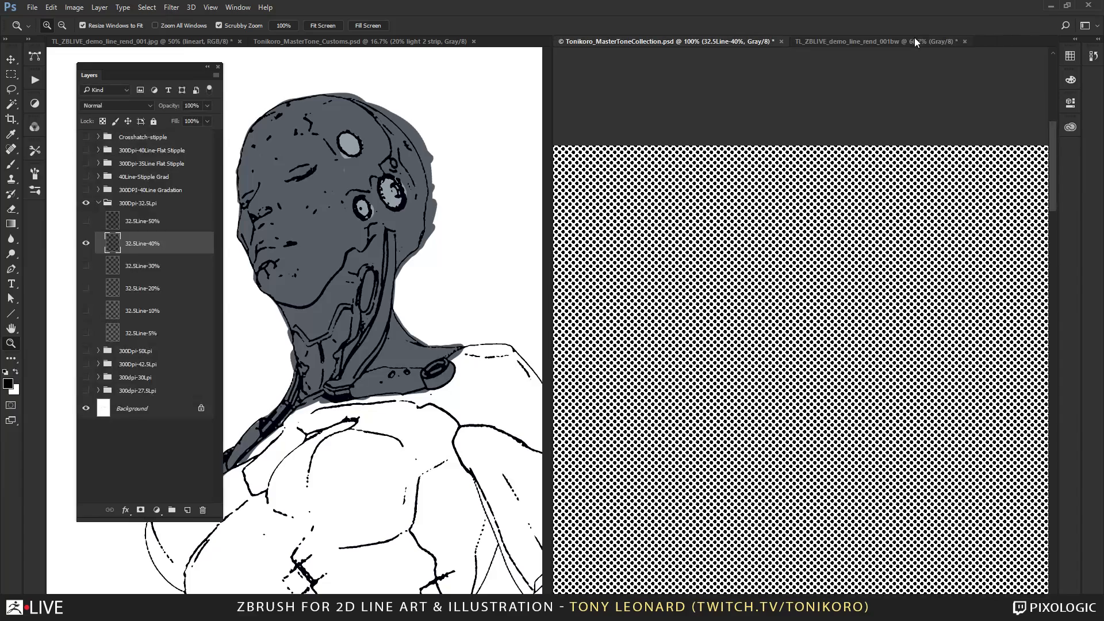
{"action": "left_click", "coordinate": [915, 41]}
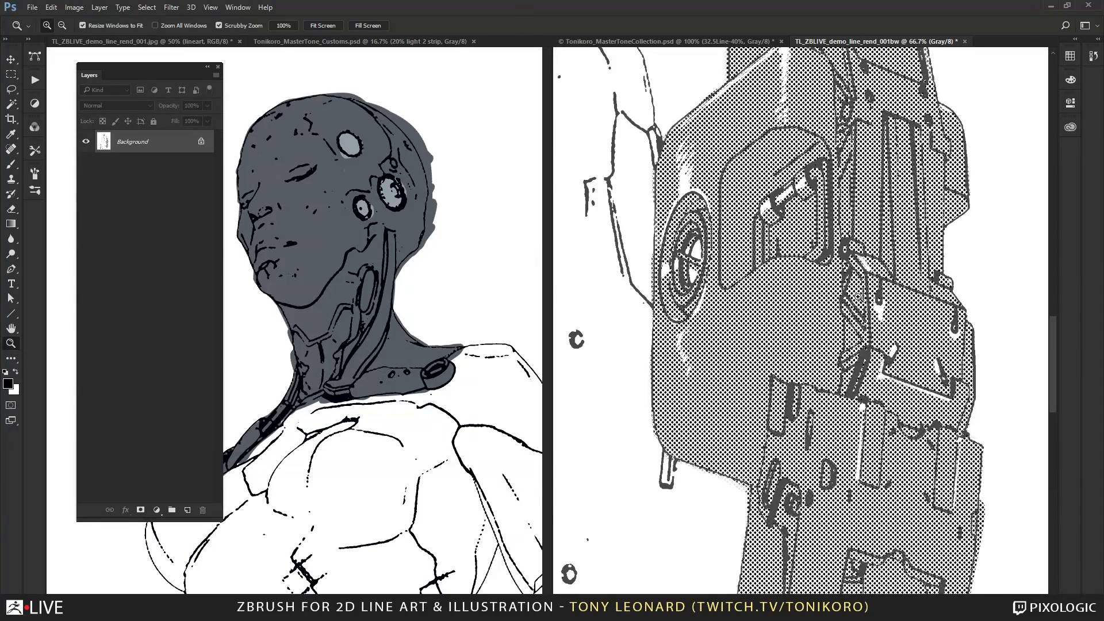
{"action": "left_click", "coordinate": [779, 291], "text": "alt"}
{"action": "left_click", "coordinate": [780, 291], "text": "alt"}
{"action": "left_click", "coordinate": [779, 291], "text": "alt"}
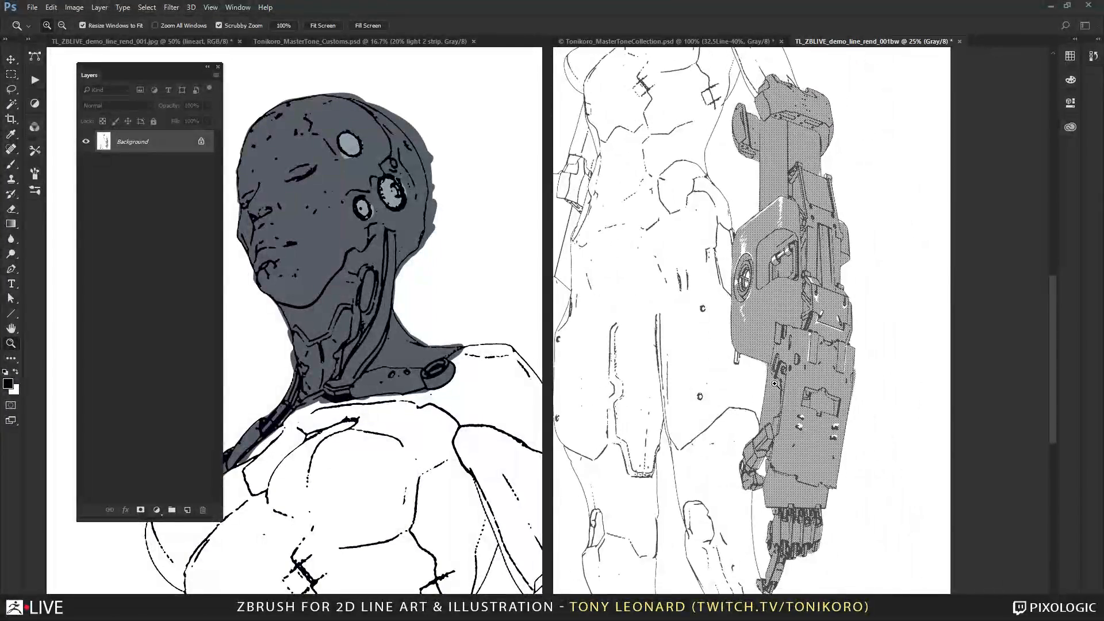
{"action": "left_click_drag", "start_coordinate": [726, 331], "coordinate": [751, 397]}
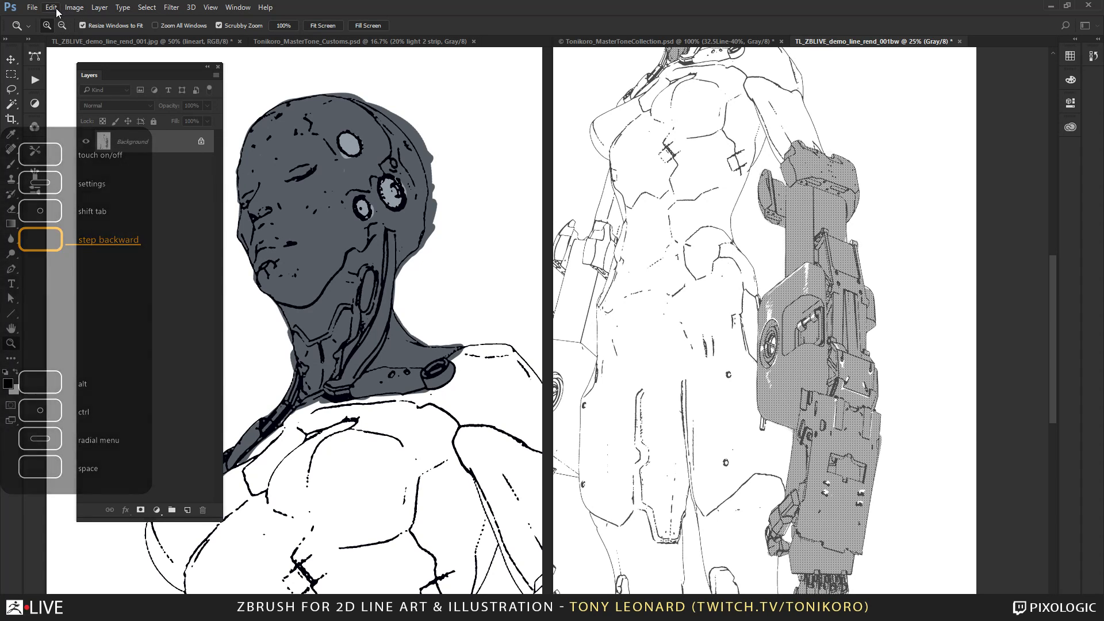
{"action": "left_click", "coordinate": [78, 8]}
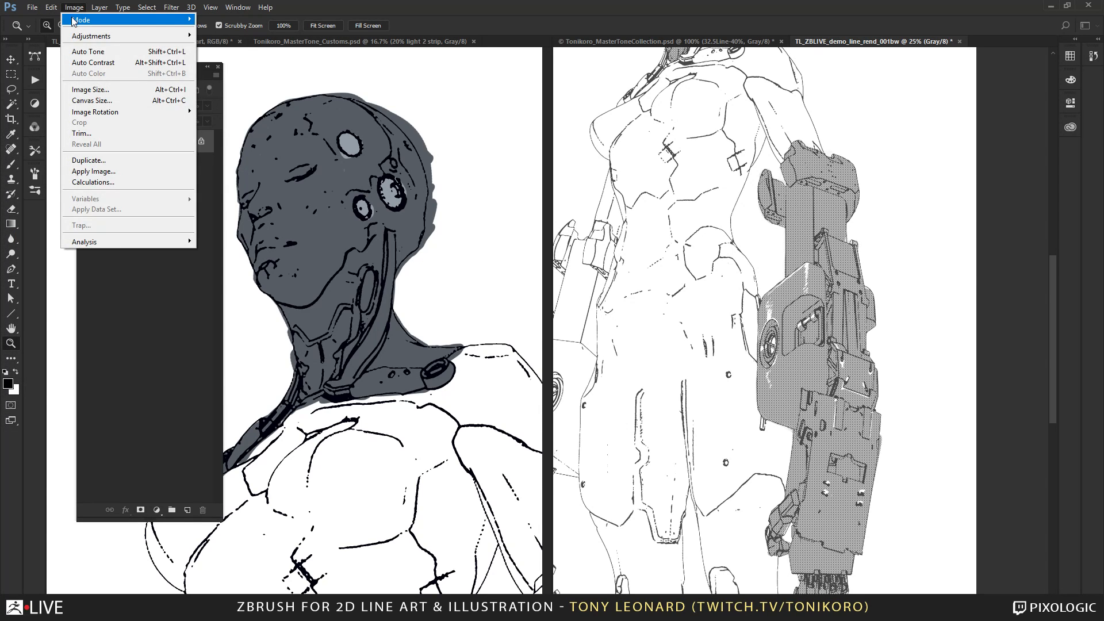
{"action": "mouse_move", "coordinate": [75, 19]}
{"action": "left_click", "coordinate": [258, 23]}
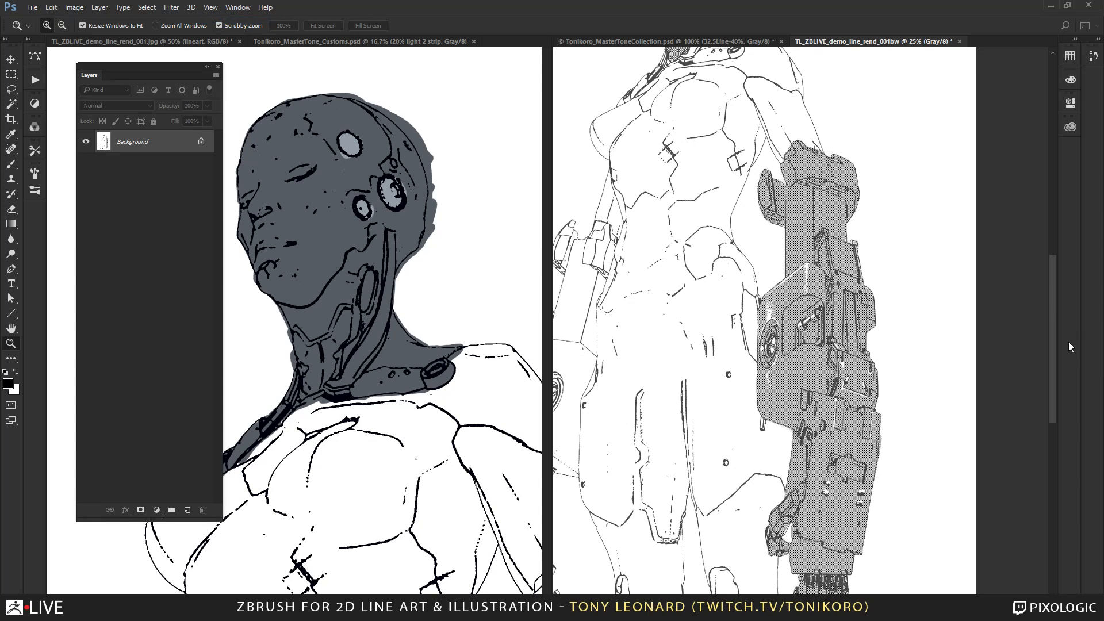
{"action": "left_click_drag", "start_coordinate": [232, 274], "coordinate": [621, 125]}
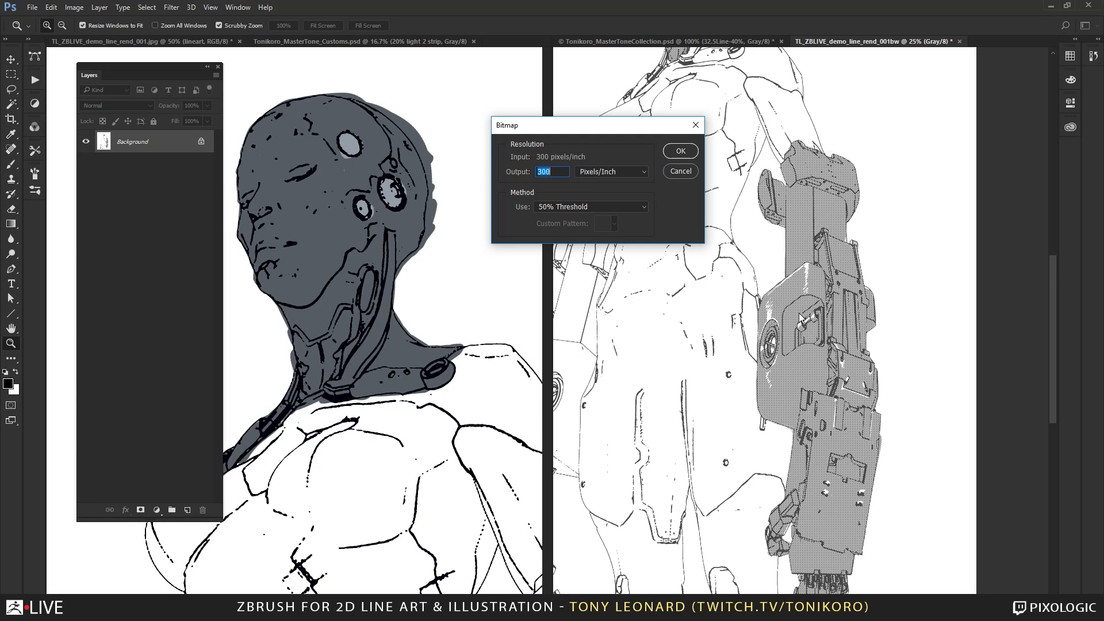
{"action": "left_click", "coordinate": [682, 152]}
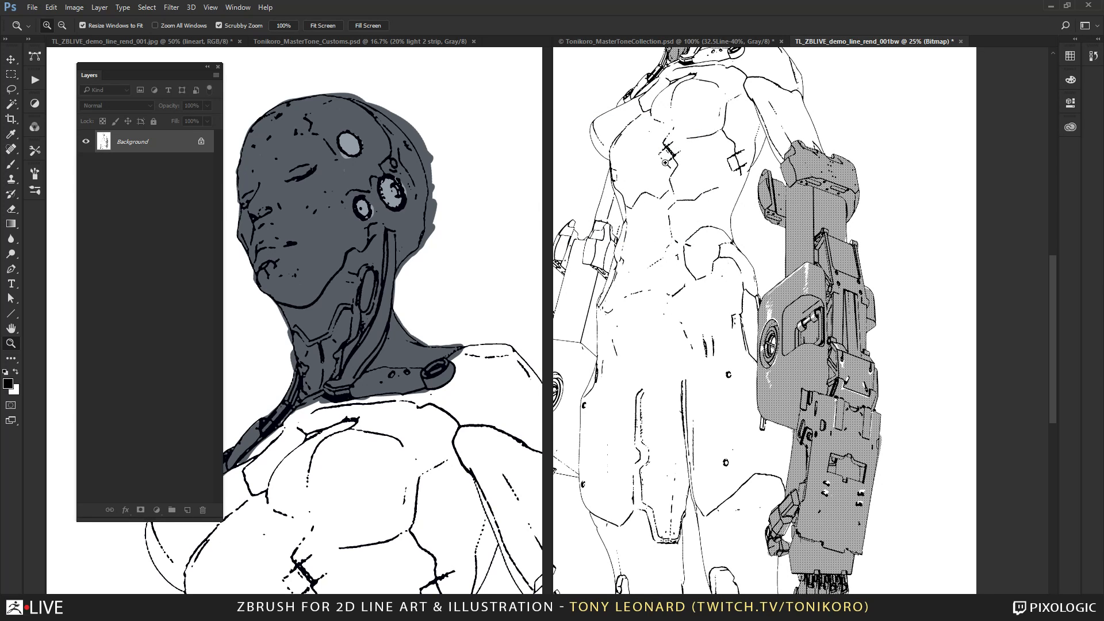
Examine the bitmap's hard pixel edges in the linework and screentone dots around the large forearm armor.
{"action": "left_click", "coordinate": [771, 242]}
{"action": "left_click", "coordinate": [825, 360]}
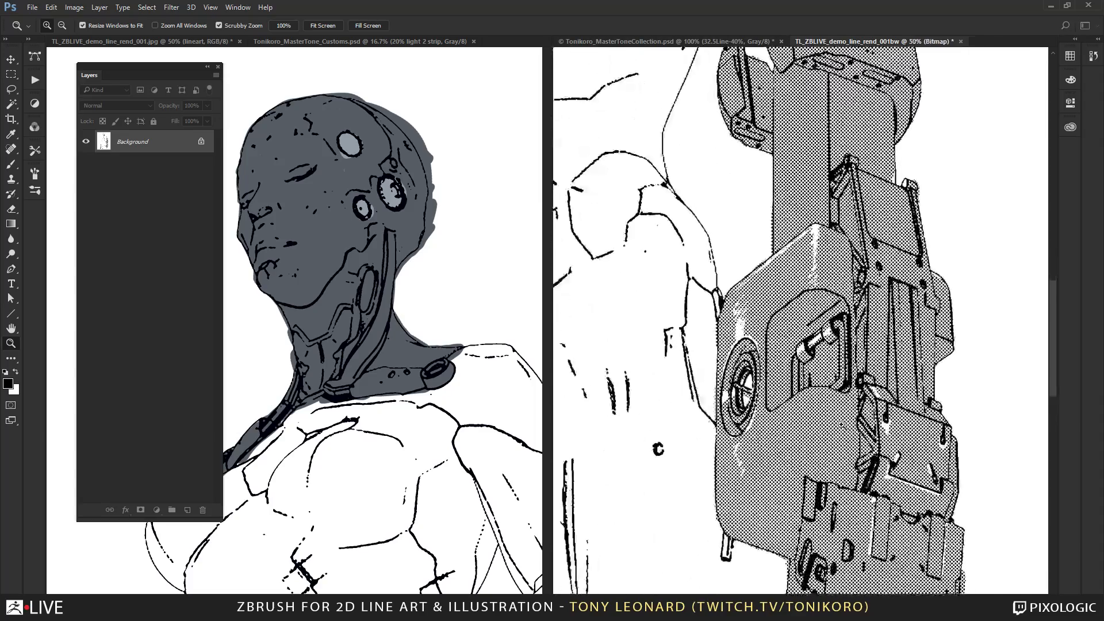
{"action": "left_click", "coordinate": [815, 365]}
{"action": "left_click", "coordinate": [848, 410]}
{"action": "left_click", "coordinate": [848, 410]}
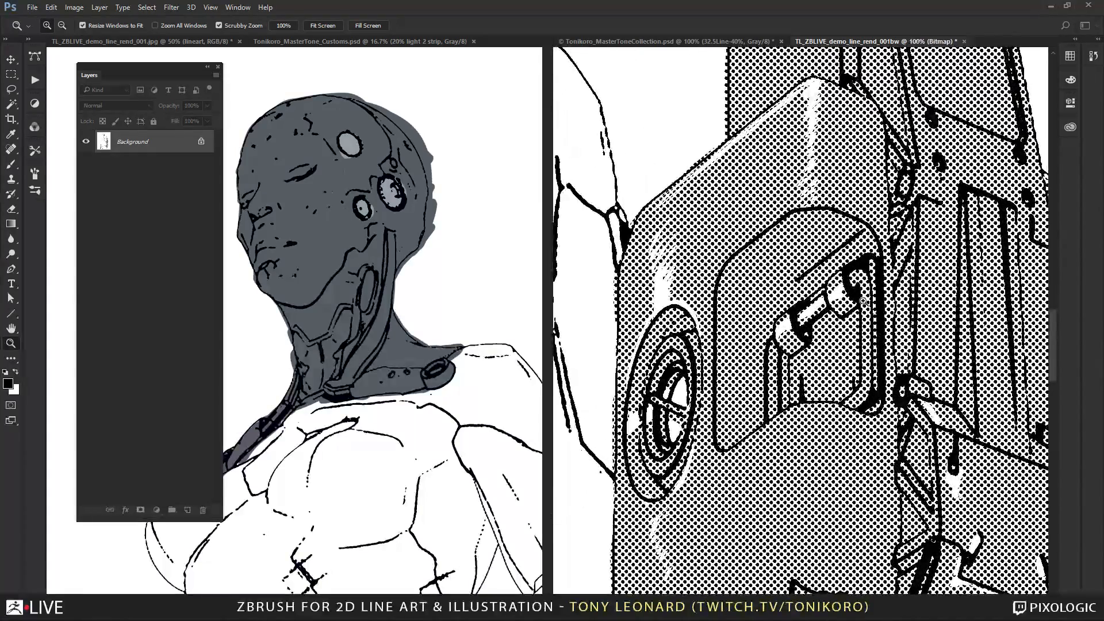
{"action": "left_click_drag", "start_coordinate": [703, 365], "coordinate": [747, 449]}
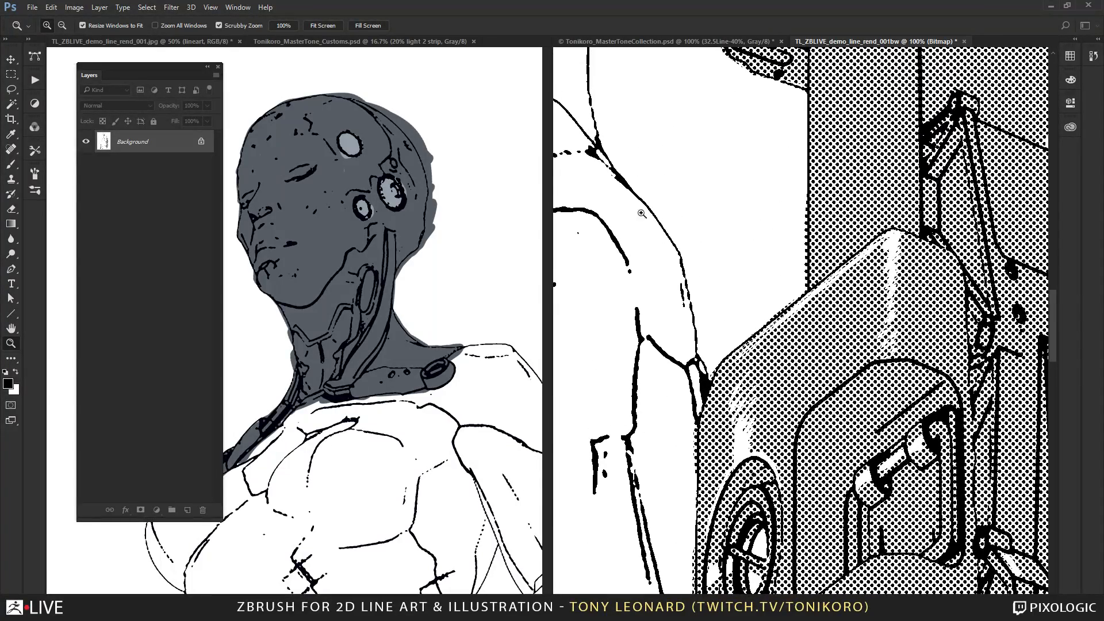
{"action": "left_click_drag", "start_coordinate": [677, 353], "coordinate": [741, 383]}
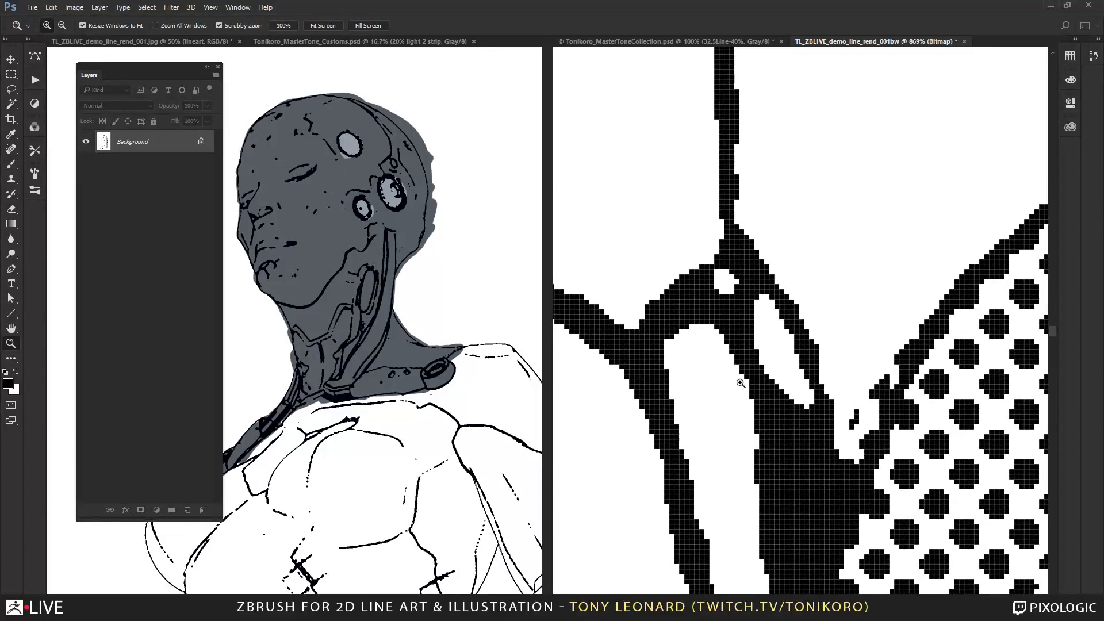
{"action": "left_click", "coordinate": [779, 465], "text": "alt"}
{"action": "left_click_drag", "start_coordinate": [783, 463], "coordinate": [741, 471], "text": "alt"}
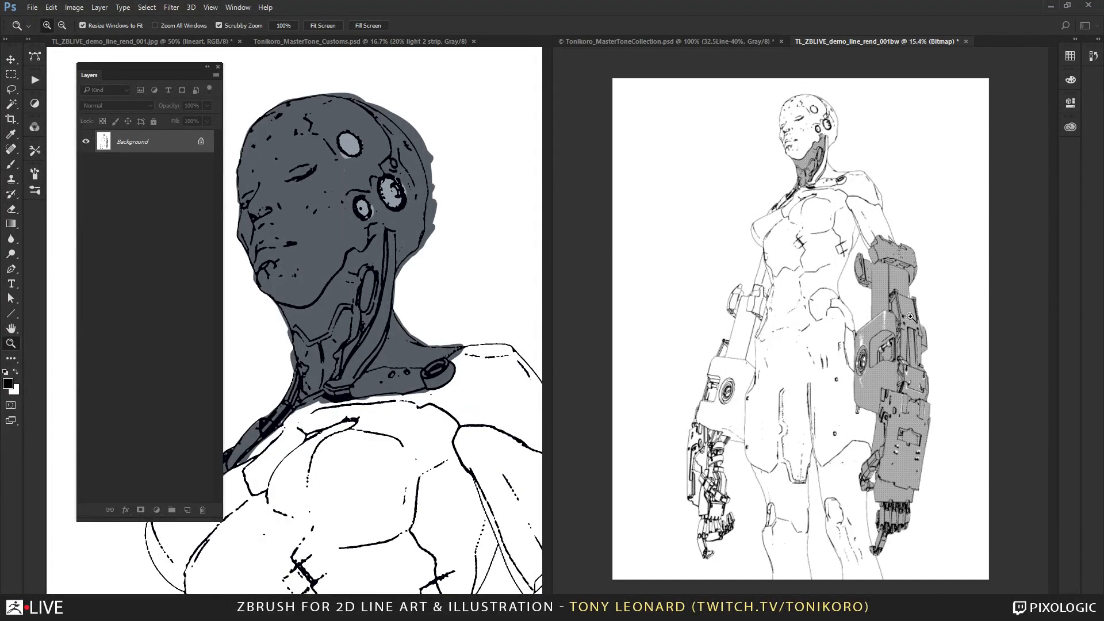
Inspect the bitmap screentone along the whole mechanical arm and the plain linework on the opposite arm's elbow armor.
{"action": "left_click_drag", "start_coordinate": [853, 295], "coordinate": [949, 379]}
{"action": "left_click_drag", "start_coordinate": [890, 406], "coordinate": [788, 322]}
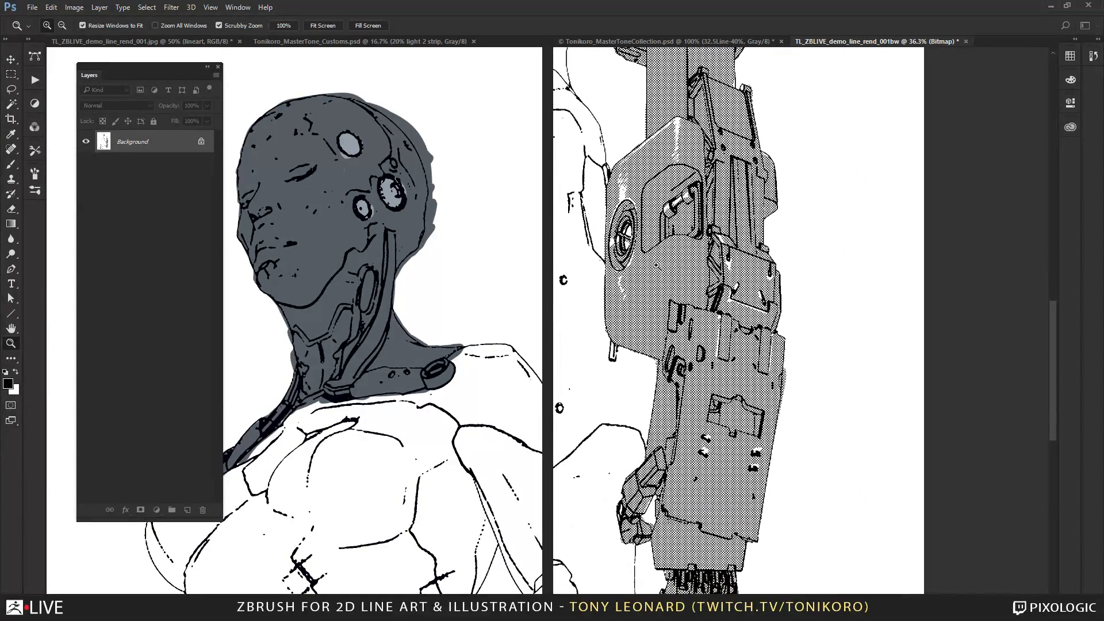
{"action": "left_click_drag", "start_coordinate": [674, 233], "coordinate": [795, 443]}
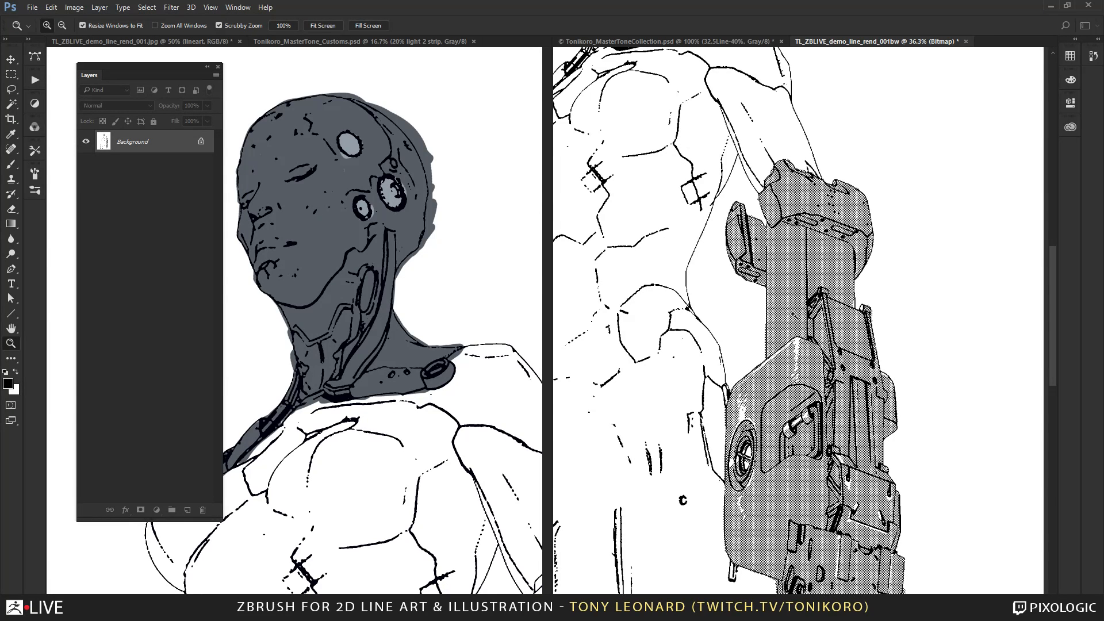
{"action": "key", "text": "alt+Tab"}
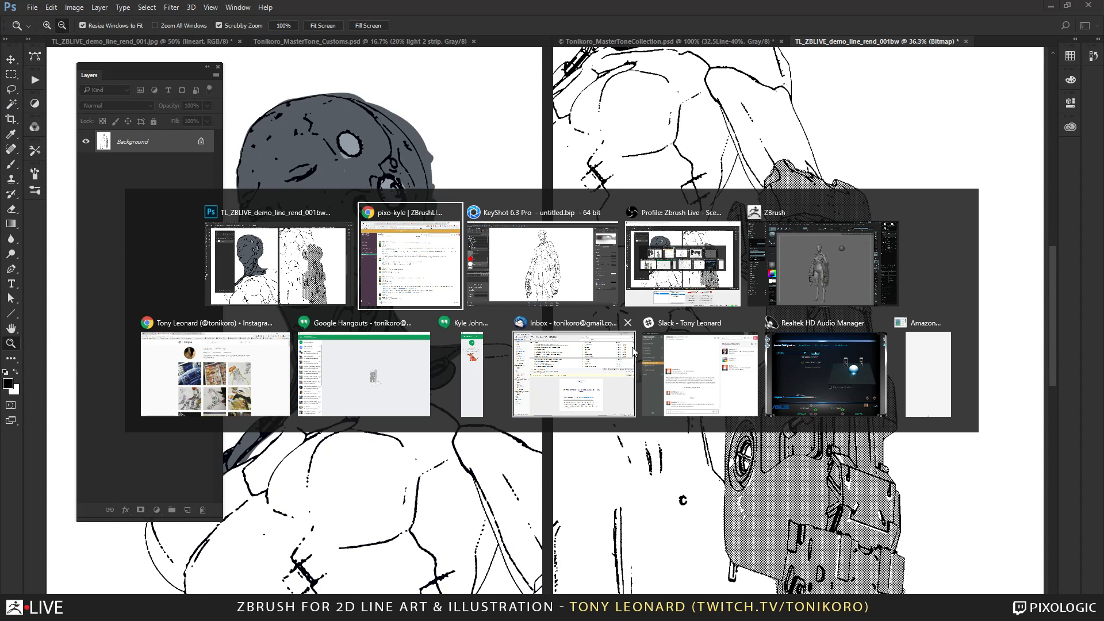
{"action": "key", "text": "Escape"}
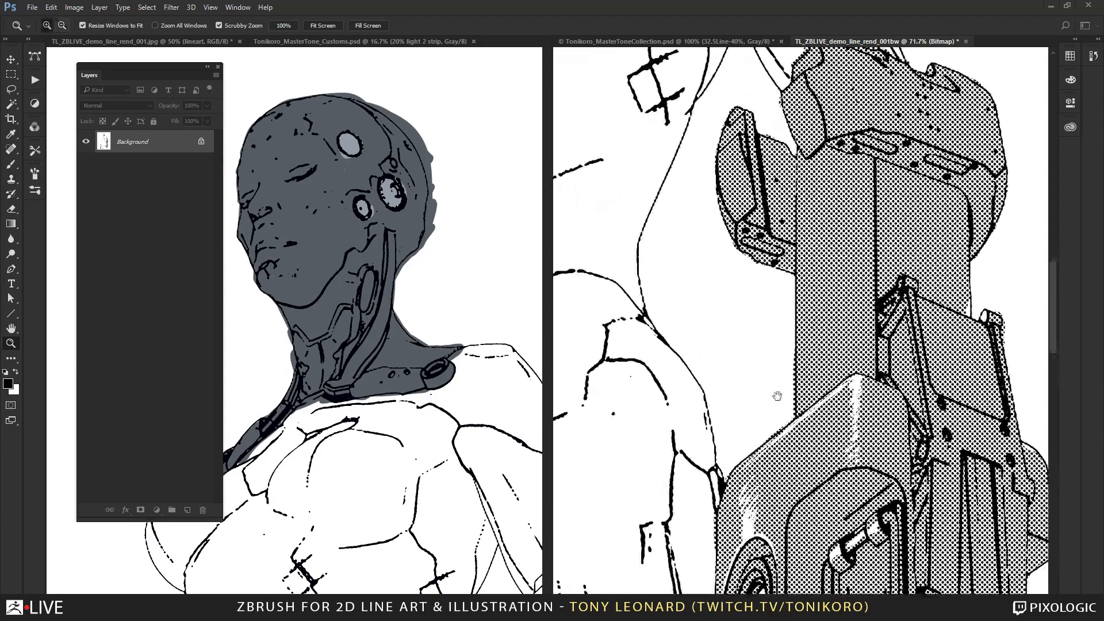
{"action": "left_click_drag", "start_coordinate": [773, 448], "coordinate": [738, 314]}
{"action": "left_click_drag", "start_coordinate": [682, 348], "coordinate": [809, 320]}
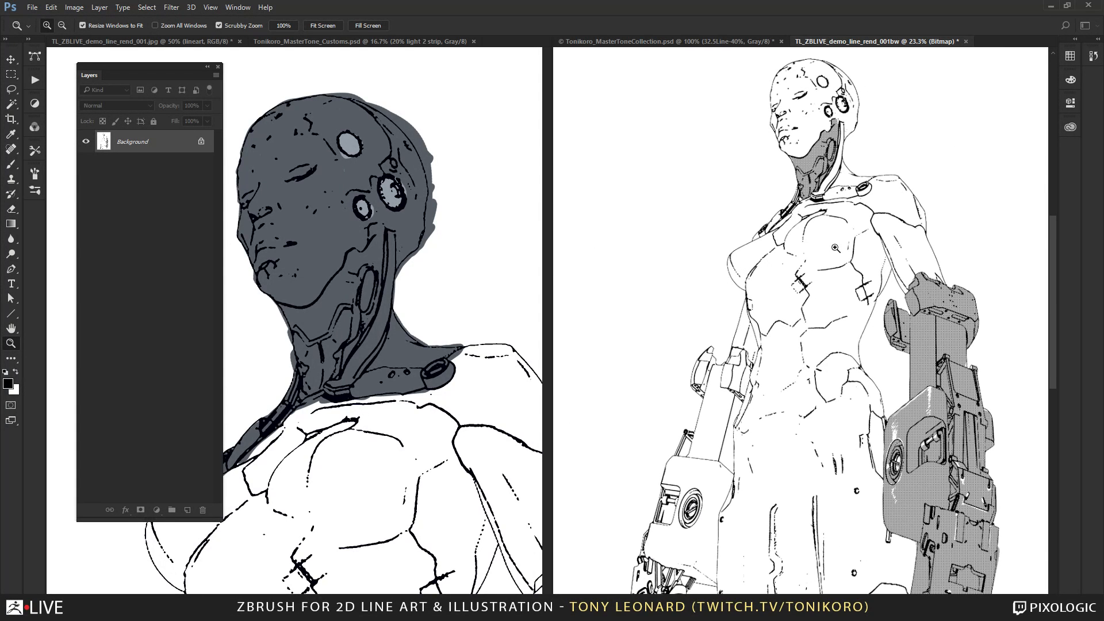
{"action": "left_click_drag", "start_coordinate": [696, 348], "coordinate": [802, 496]}
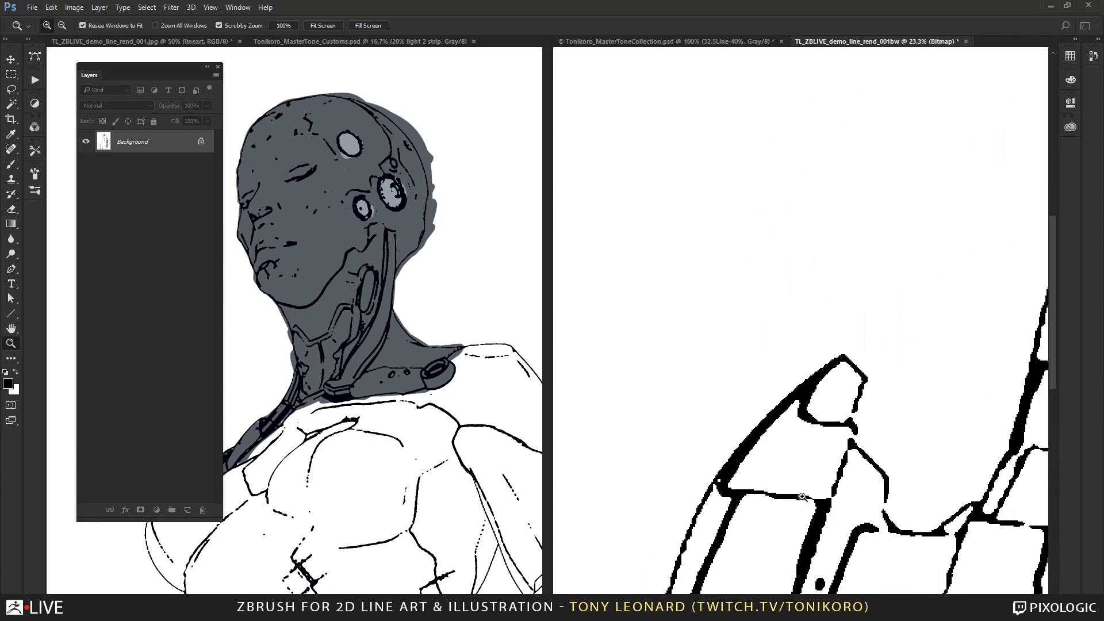
{"action": "left_click", "coordinate": [844, 407], "text": "alt"}
{"action": "left_click", "coordinate": [844, 407], "text": "alt"}
{"action": "left_click", "coordinate": [843, 407], "text": "alt"}
{"action": "left_click", "coordinate": [844, 406], "text": "alt"}
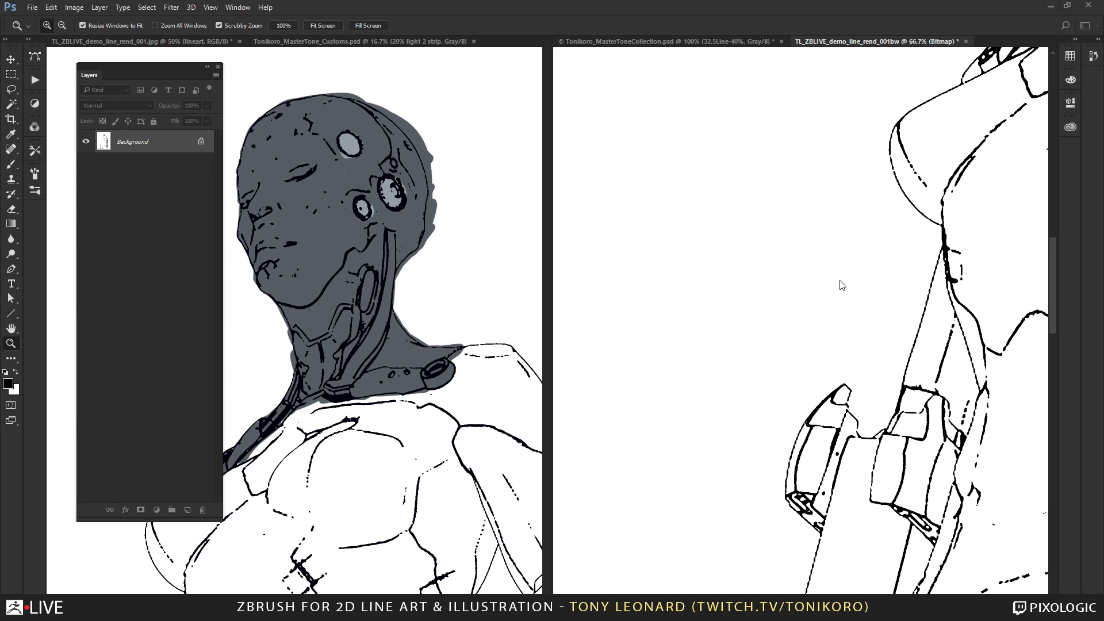
Switch to ZBrush and review the full cyborg sculpt from the front and from three-quarter angles.
{"action": "key", "text": "alt+Tab"}
{"action": "key", "text": "alt+Tab"}
{"action": "key", "text": "alt+Tab"}
{"action": "key", "text": "alt+Tab"}
{"action": "key", "text": "alt+Tab"}
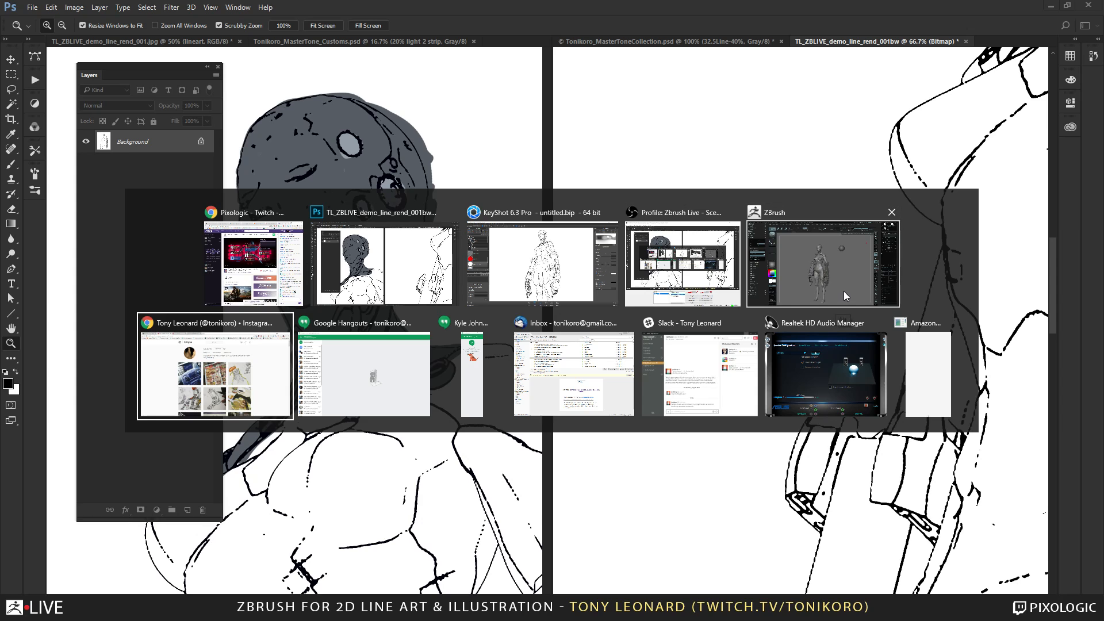
{"action": "key", "text": "alt+Tab"}
{"action": "key", "text": "alt+Tab"}
{"action": "key", "text": "alt+Tab"}
{"action": "key", "text": "alt+Tab"}
{"action": "key", "text": "alt+Tab"}
{"action": "key", "text": "alt+Tab"}
{"action": "key", "text": "alt+Tab"}
{"action": "key", "text": "alt+Tab"}
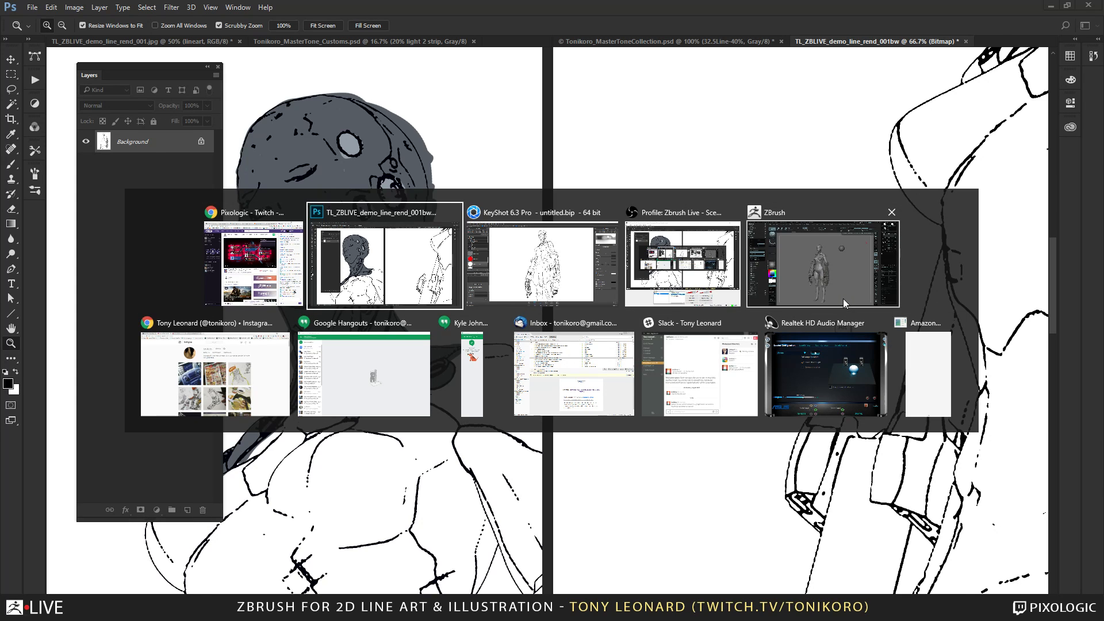
{"action": "left_click", "coordinate": [843, 298]}
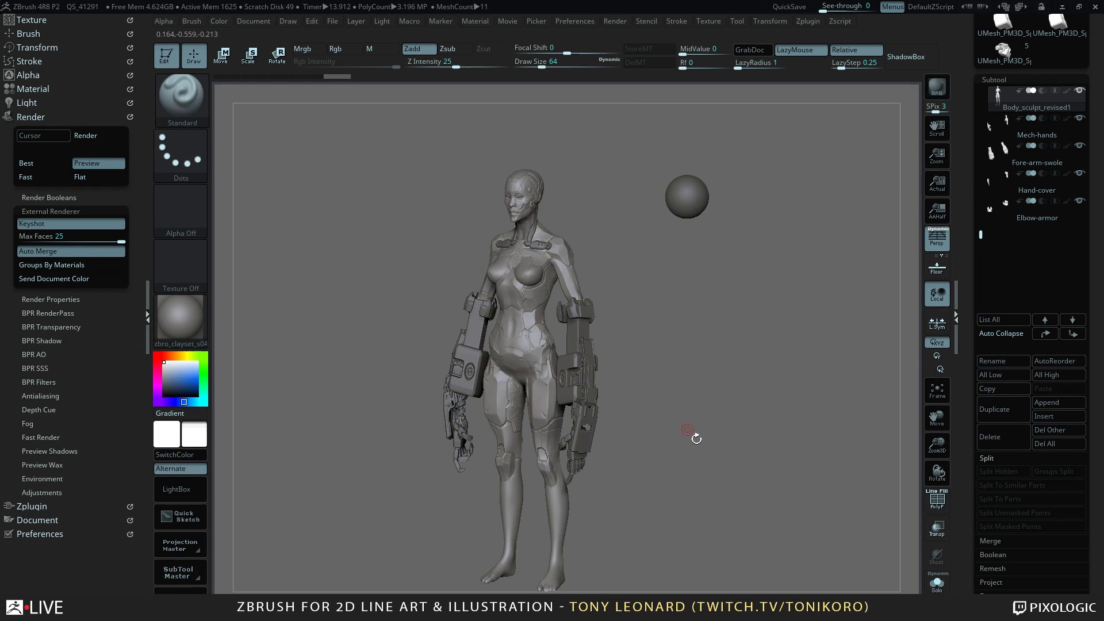
{"action": "left_click_drag", "start_coordinate": [696, 439], "coordinate": [671, 379]}
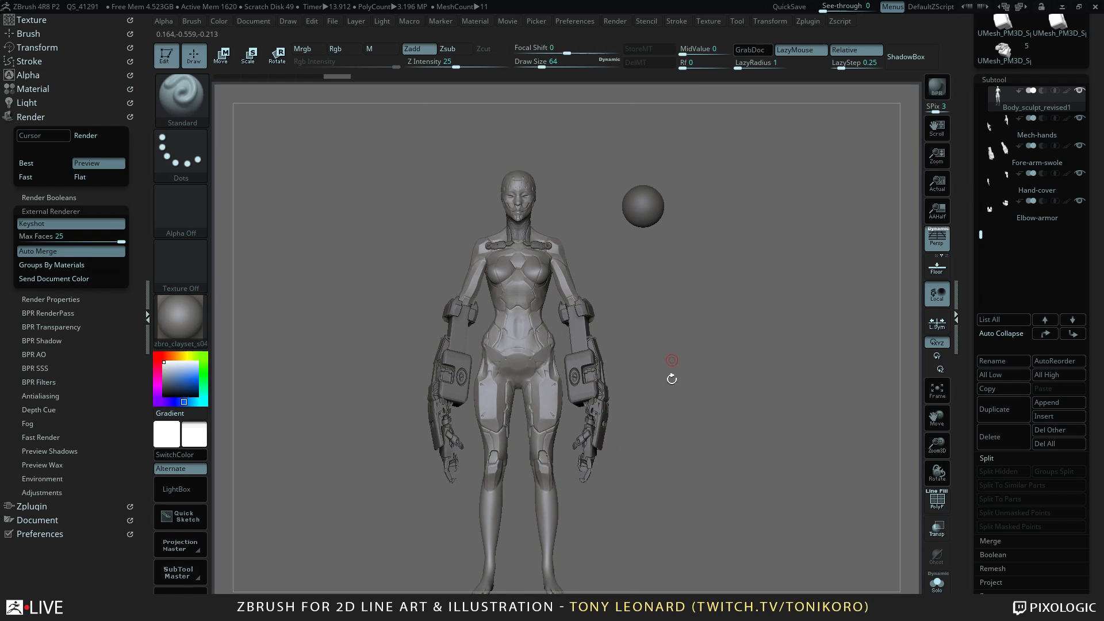
{"action": "left_click_drag", "start_coordinate": [683, 430], "coordinate": [790, 427], "text": "alt"}
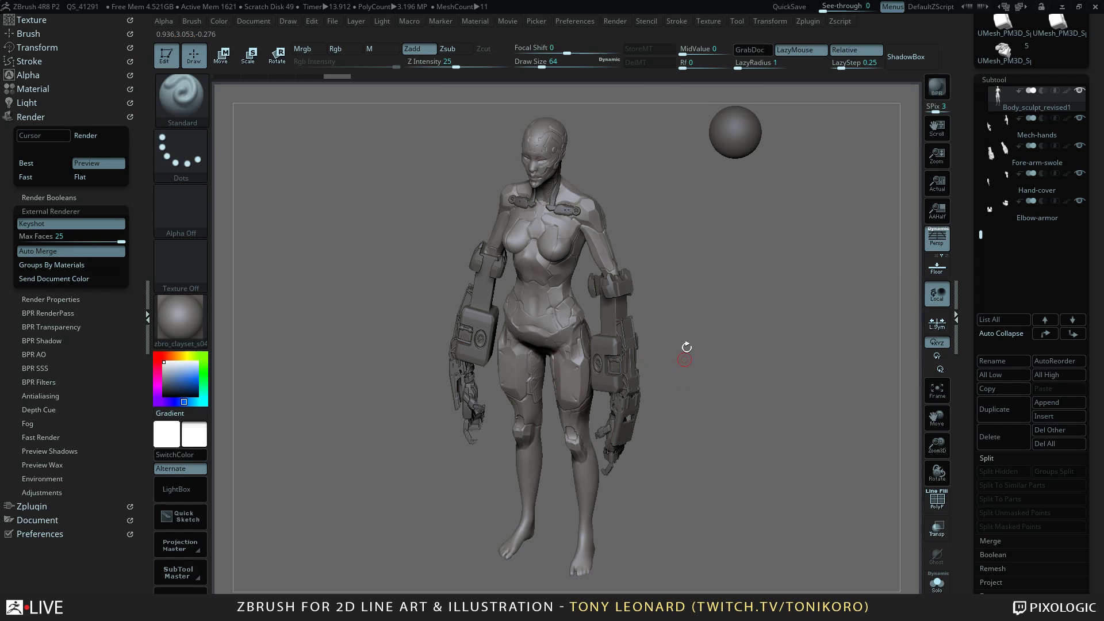
{"action": "left_click_drag", "start_coordinate": [719, 463], "coordinate": [671, 350]}
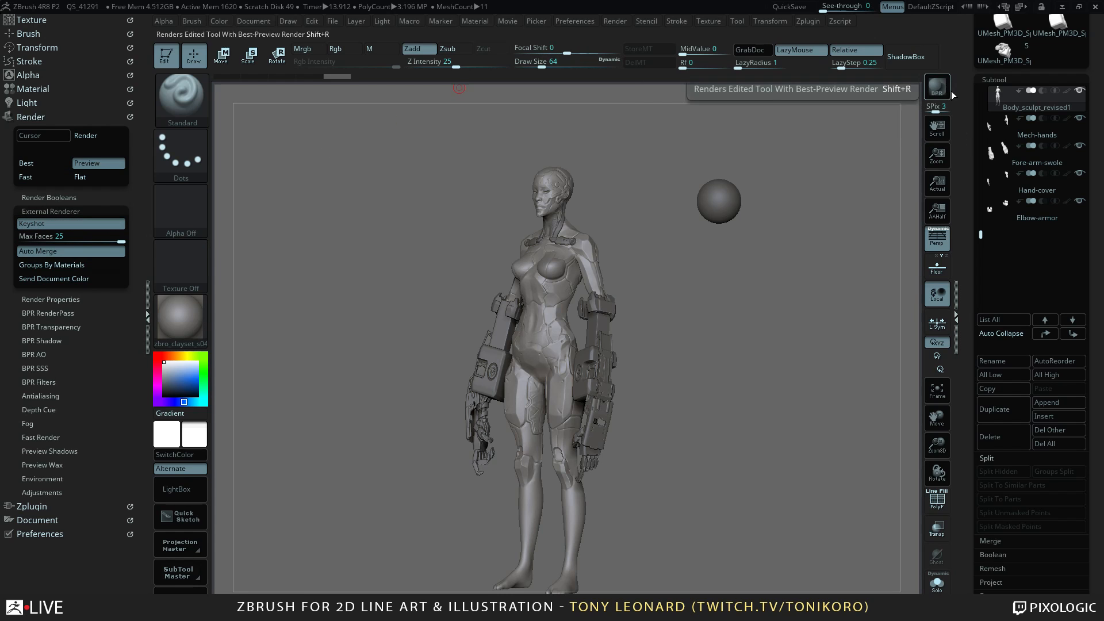
Switch to Photoshop and compare the colored line art with the screentoned bitmap across the head, torso and mechanical arm.
{"action": "key", "text": "alt+Tab"}
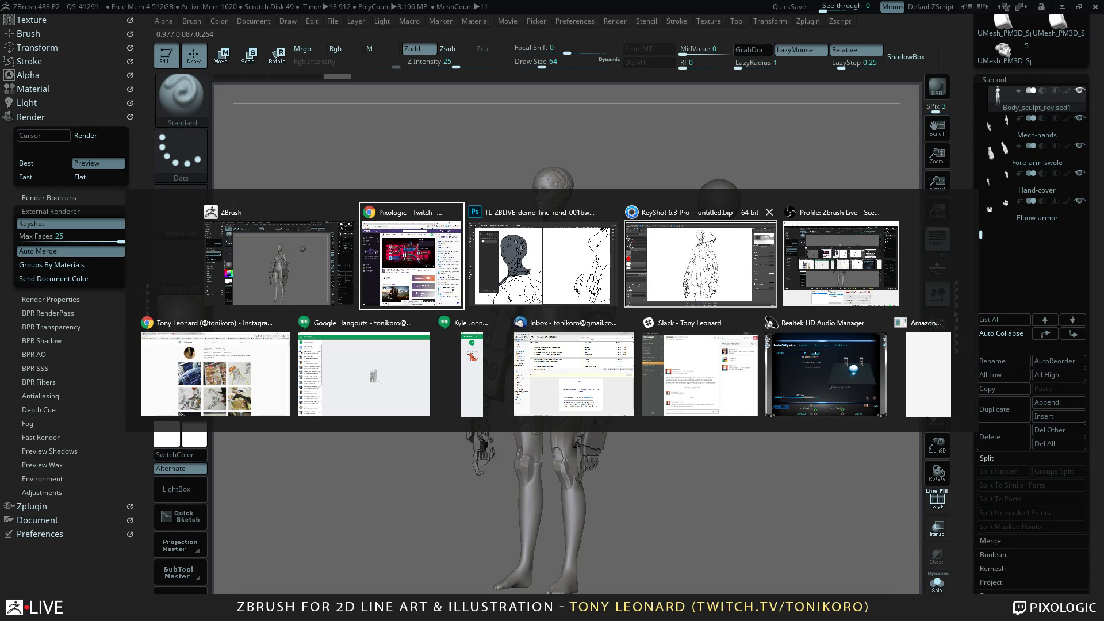
{"action": "key", "text": "alt+Tab"}
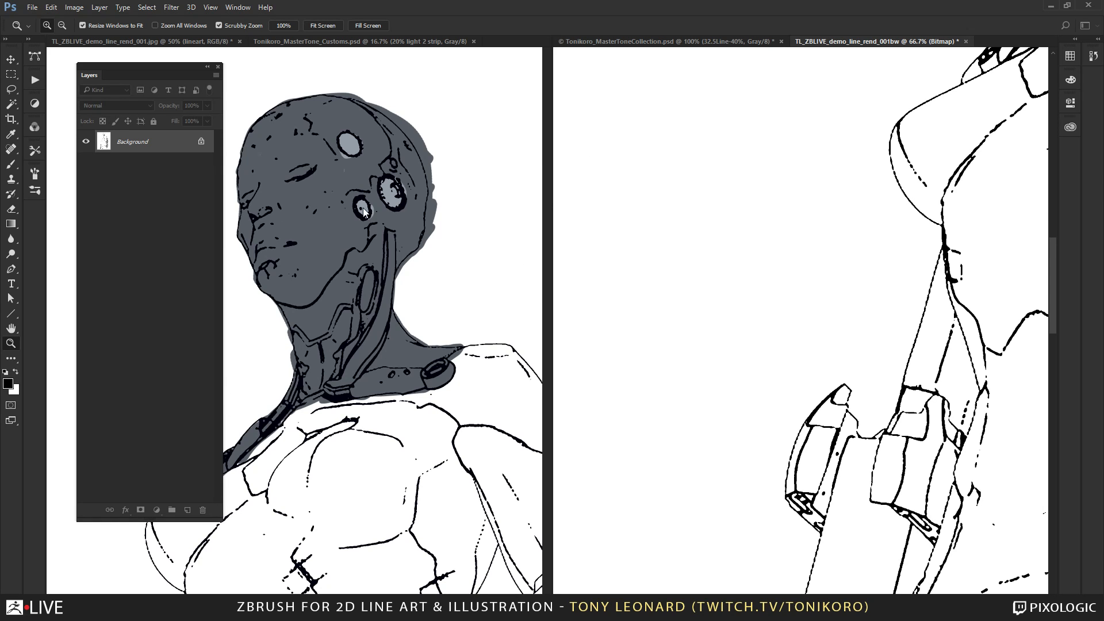
{"action": "left_click", "coordinate": [435, 405]}
{"action": "left_click", "coordinate": [435, 408], "text": "alt"}
{"action": "left_click", "coordinate": [435, 407], "text": "alt"}
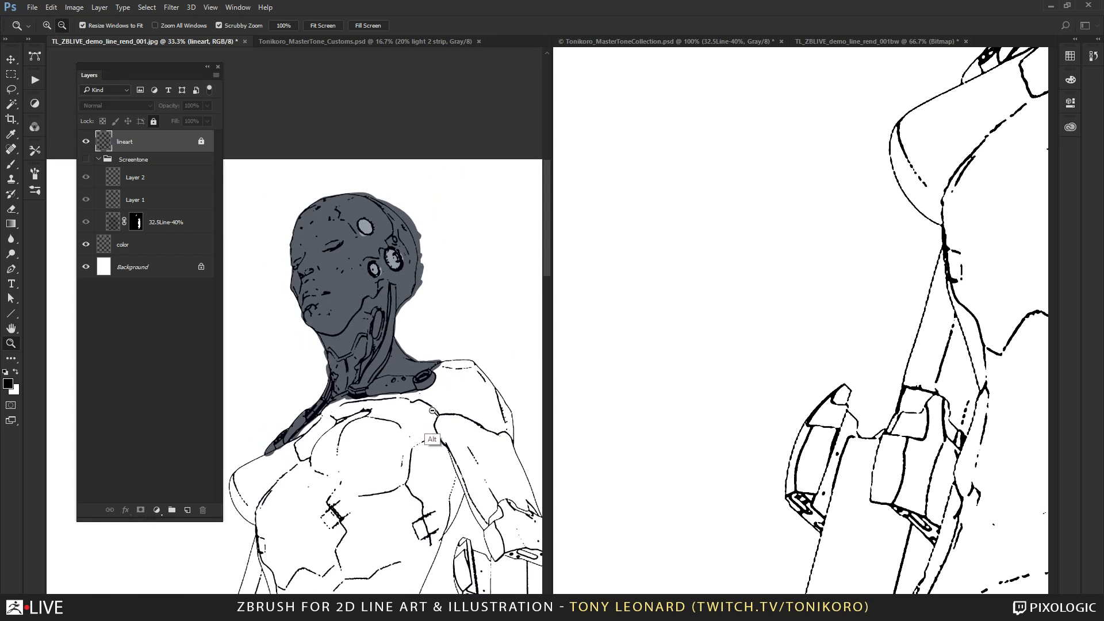
{"action": "scroll", "coordinate": [424, 393], "scroll_direction": "down", "scroll_amount": 3}
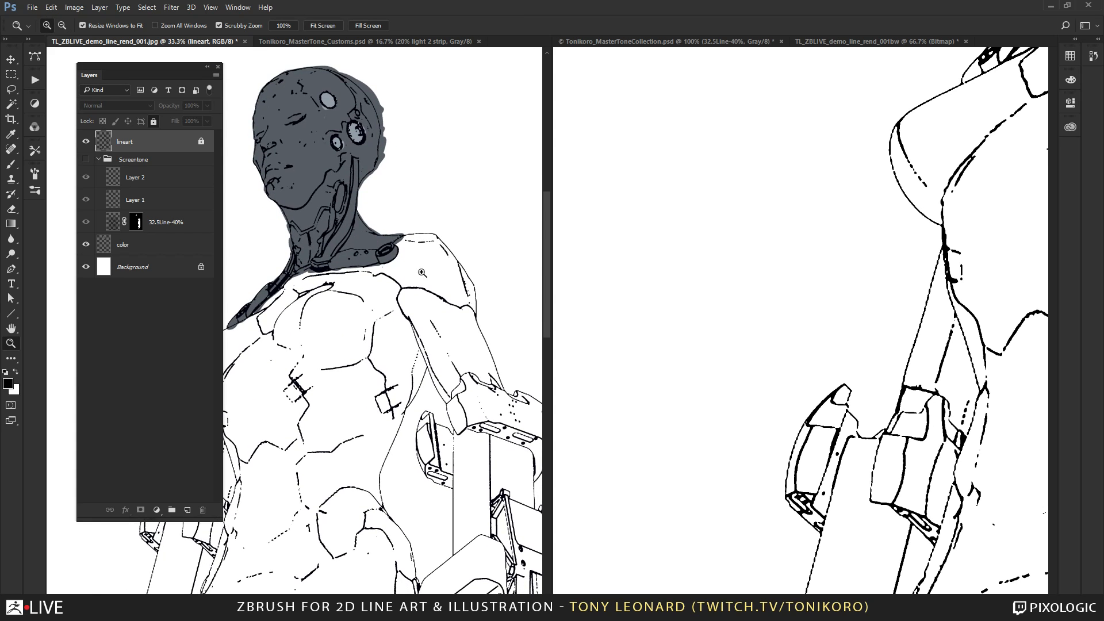
{"action": "left_click", "coordinate": [421, 355], "text": "alt"}
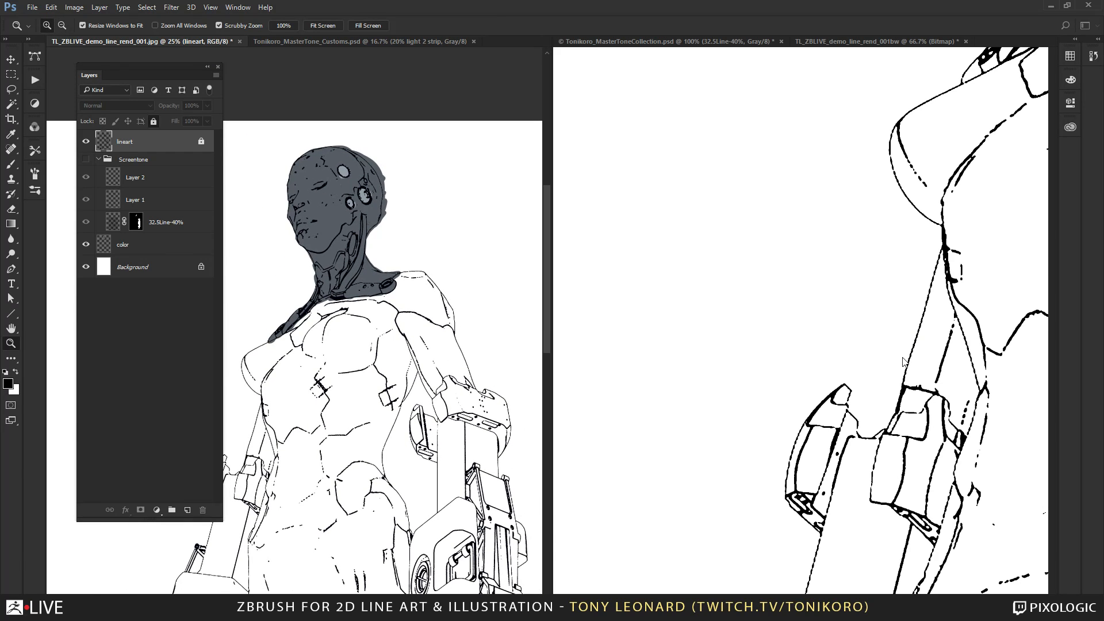
{"action": "left_click", "coordinate": [904, 405]}
{"action": "left_click", "coordinate": [904, 424], "text": "alt"}
{"action": "left_click", "coordinate": [903, 428], "text": "alt"}
{"action": "left_click_drag", "start_coordinate": [949, 390], "coordinate": [682, 457]}
{"action": "left_click_drag", "start_coordinate": [756, 478], "coordinate": [755, 490]}
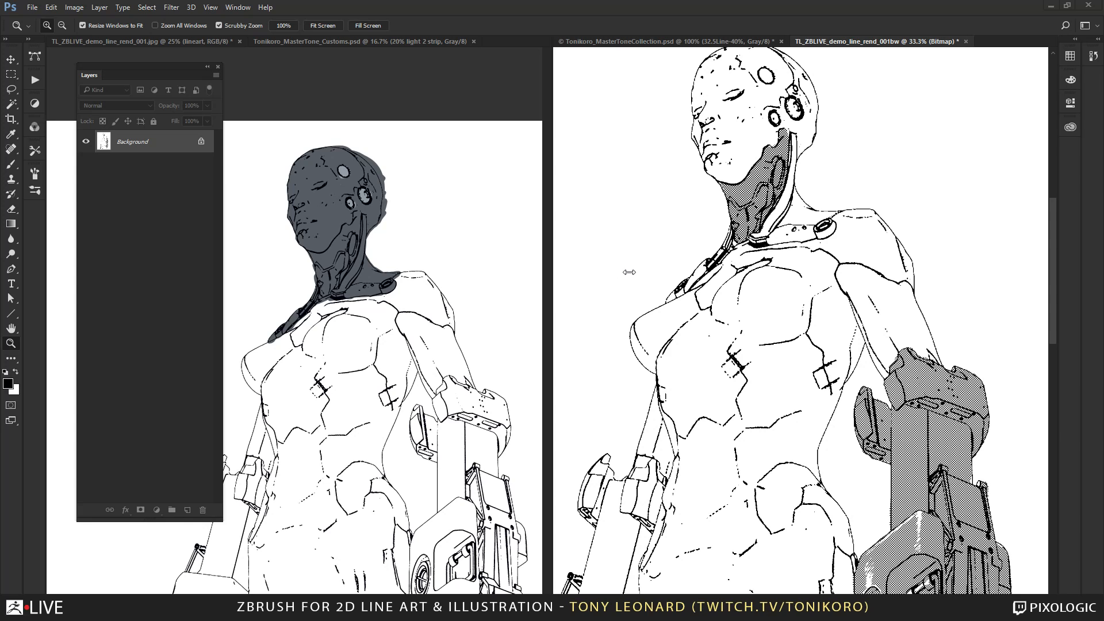
Switch to KeyShot and review the cyborg's toon line render from different angles.
{"action": "key", "text": "alt+Tab"}
{"action": "key", "text": "alt+Tab"}
{"action": "key", "text": "alt+Tab"}
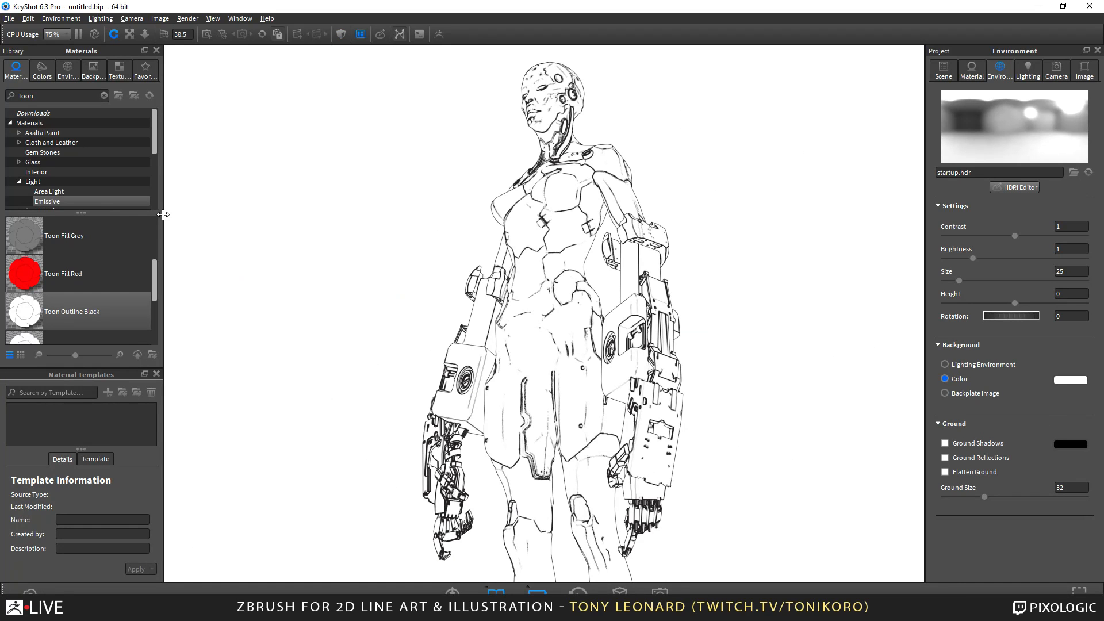
{"action": "scroll", "coordinate": [407, 256], "scroll_direction": "up", "scroll_amount": 5}
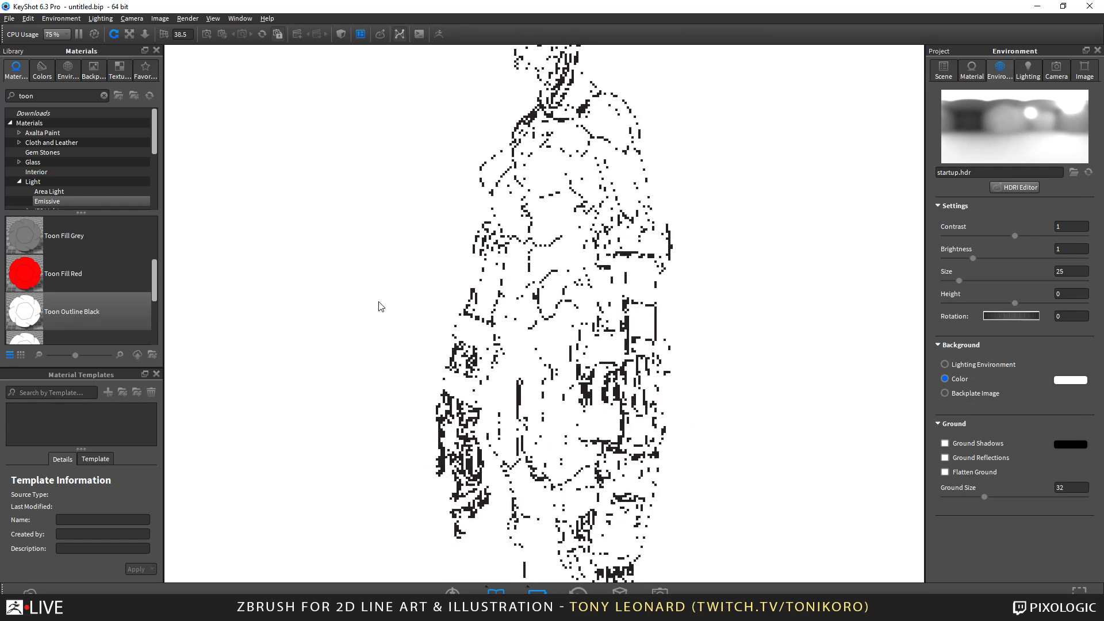
{"action": "scroll", "coordinate": [379, 306], "scroll_direction": "down", "scroll_amount": 5}
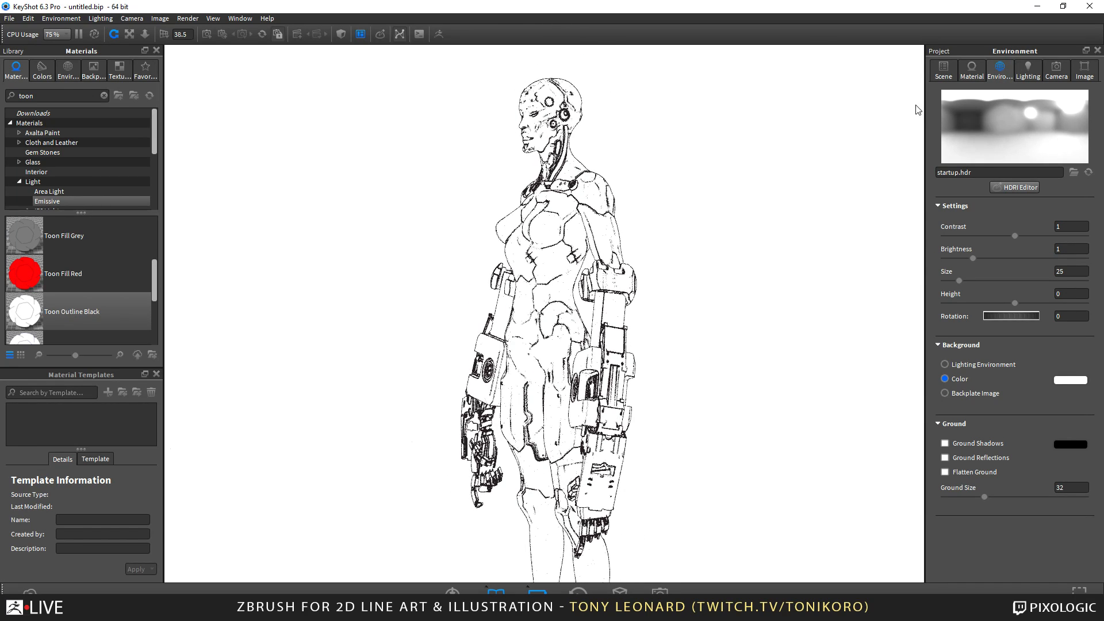
Open the figure's Toon Outline Black material for editing and look over its material graph.
{"action": "right_click", "coordinate": [578, 221]}
{"action": "left_click", "coordinate": [601, 231]}
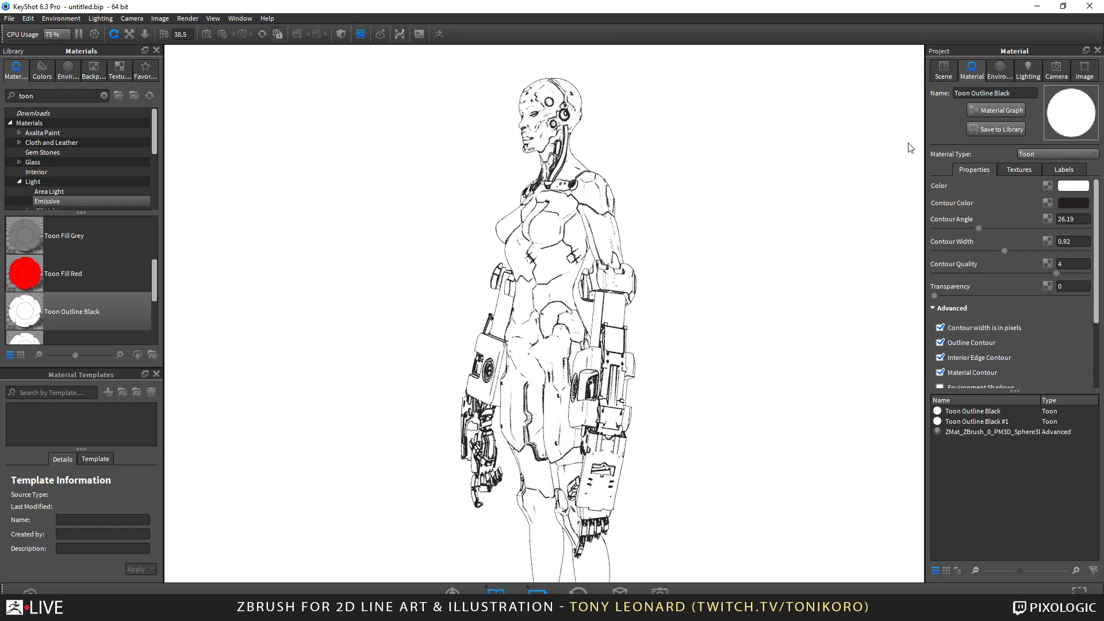
{"action": "left_click", "coordinate": [1004, 109]}
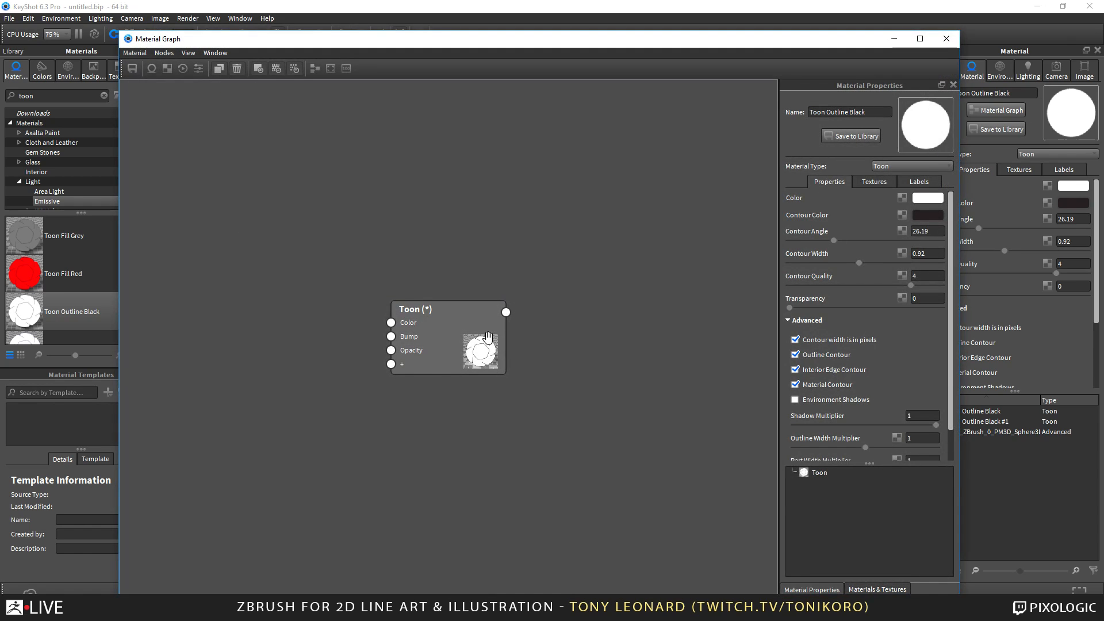
{"action": "left_click", "coordinate": [947, 38]}
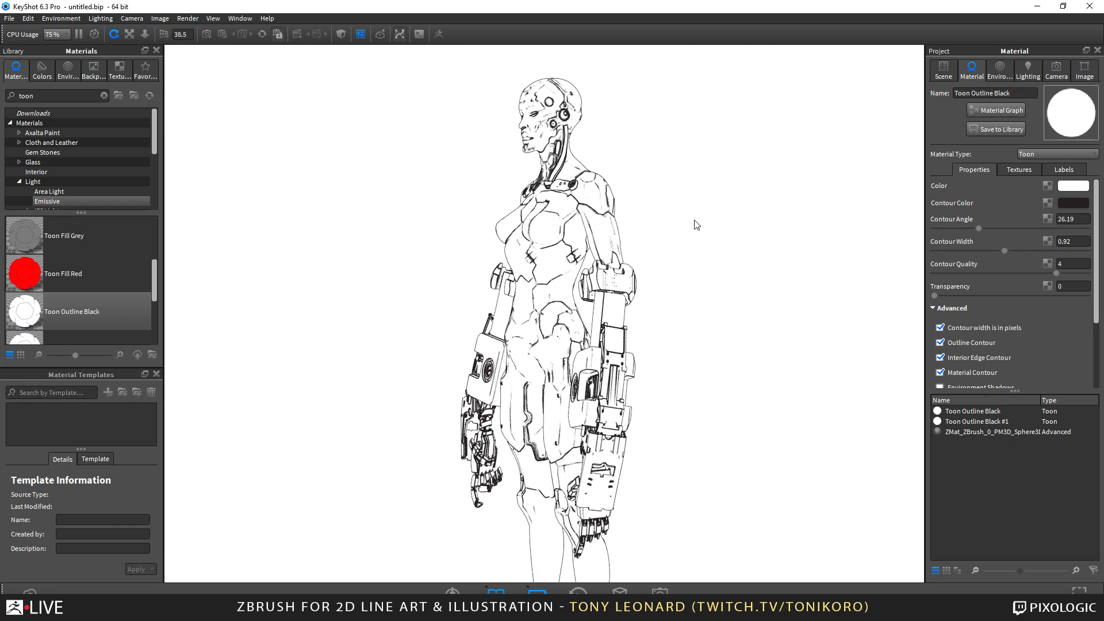
Frame the figure from a low three-quarter angle and set the camera's perspective value to 80.
{"action": "middle_click_drag", "start_coordinate": [679, 356], "coordinate": [682, 296]}
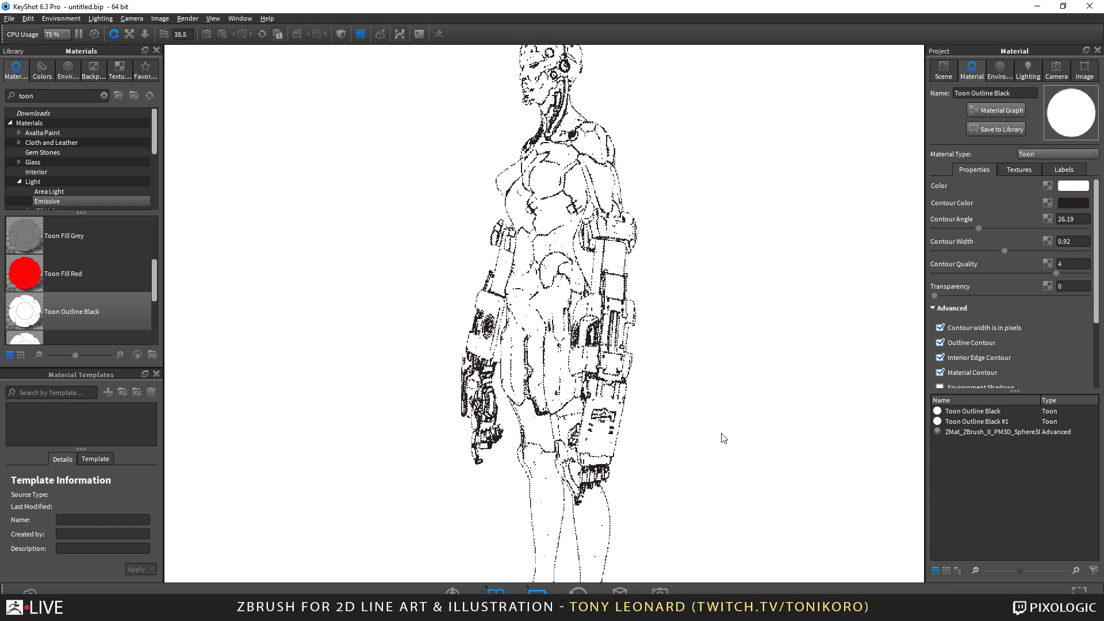
{"action": "scroll", "coordinate": [703, 395], "scroll_direction": "down", "scroll_amount": 4}
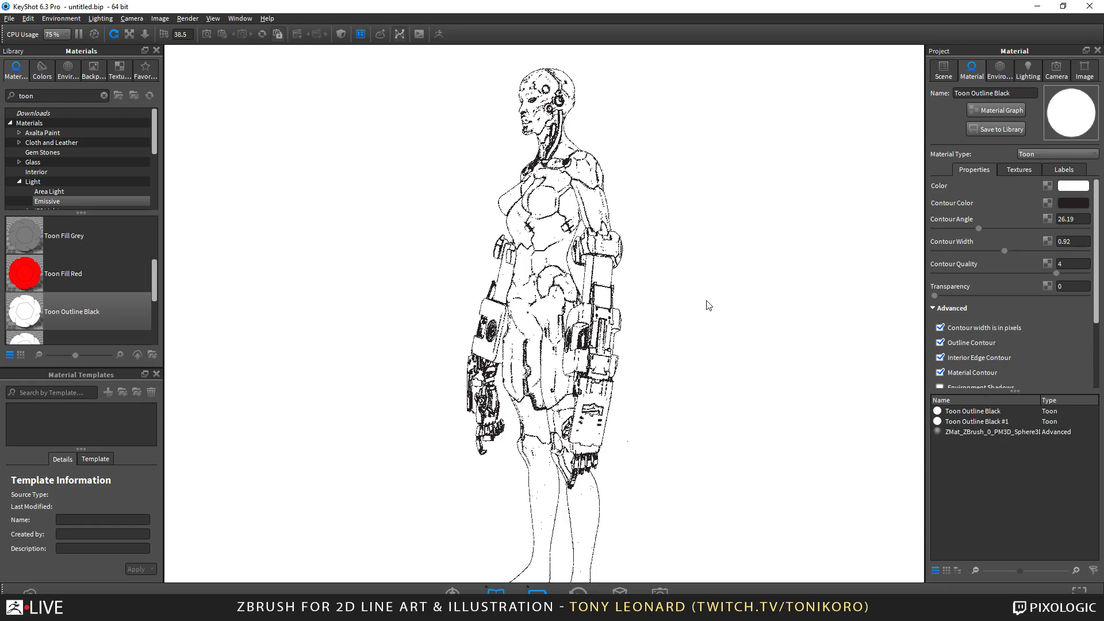
{"action": "left_click_drag", "start_coordinate": [708, 305], "coordinate": [742, 380]}
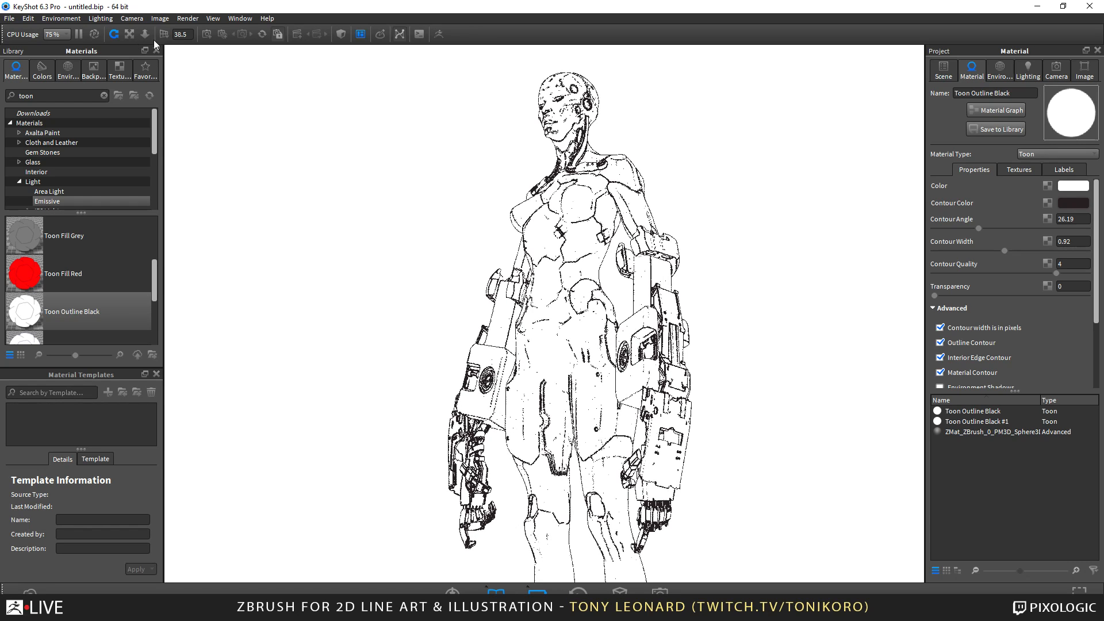
{"action": "left_click_drag", "start_coordinate": [189, 35], "coordinate": [77, 24]}
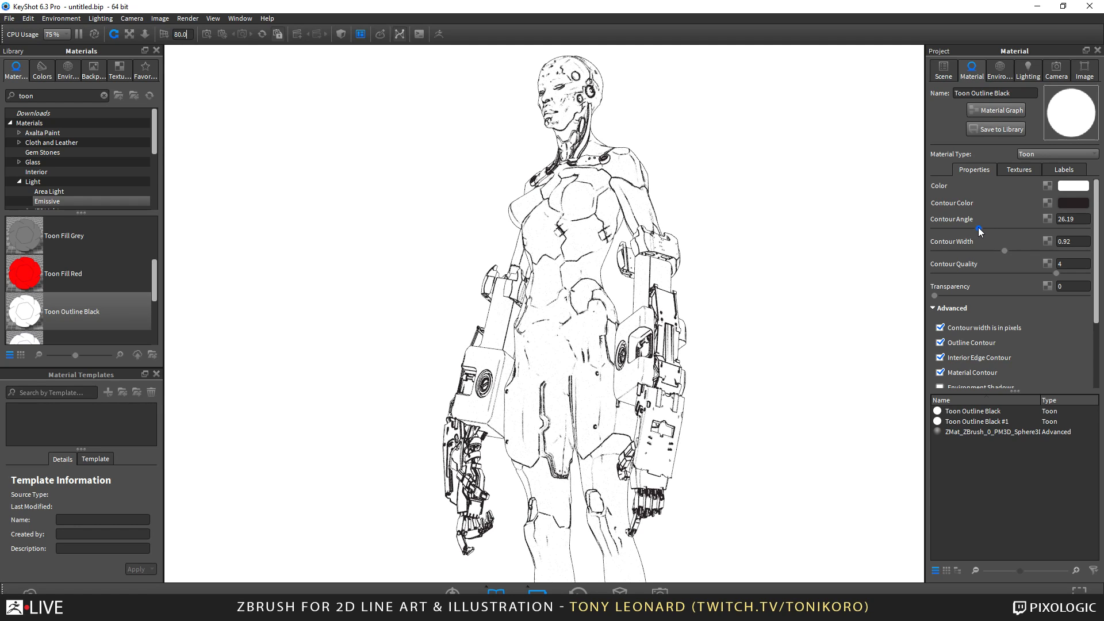
Set the Toon Outline Black contour angle to 21.06 and contour width to 1.026, and review the linework from both sides.
{"action": "left_click_drag", "start_coordinate": [980, 231], "coordinate": [1013, 252]}
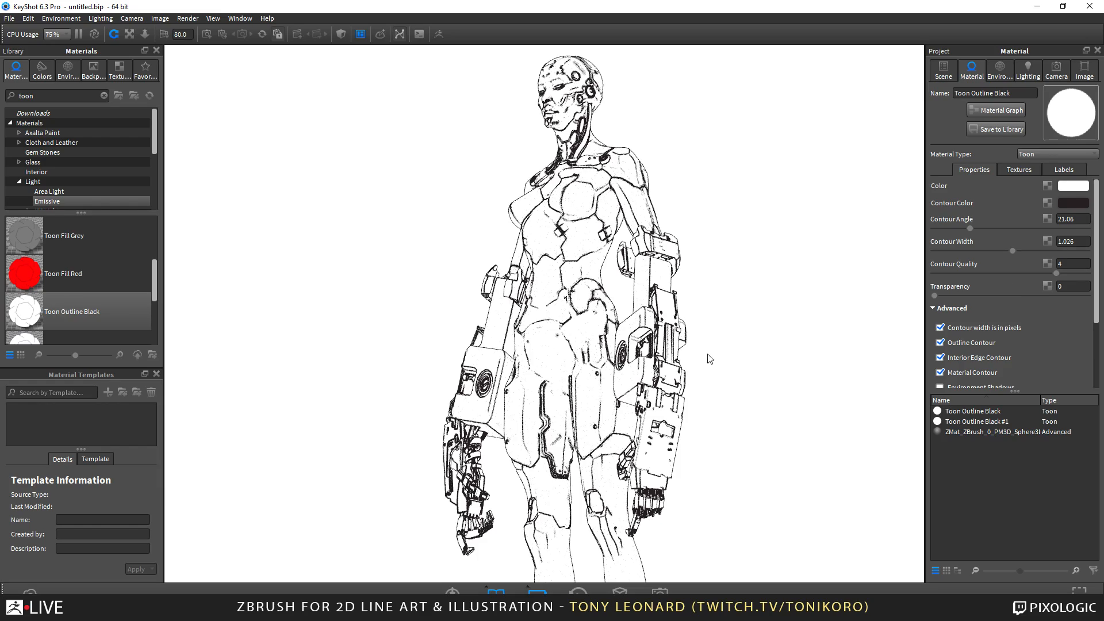
{"action": "left_click_drag", "start_coordinate": [379, 333], "coordinate": [468, 271], "text": "alt"}
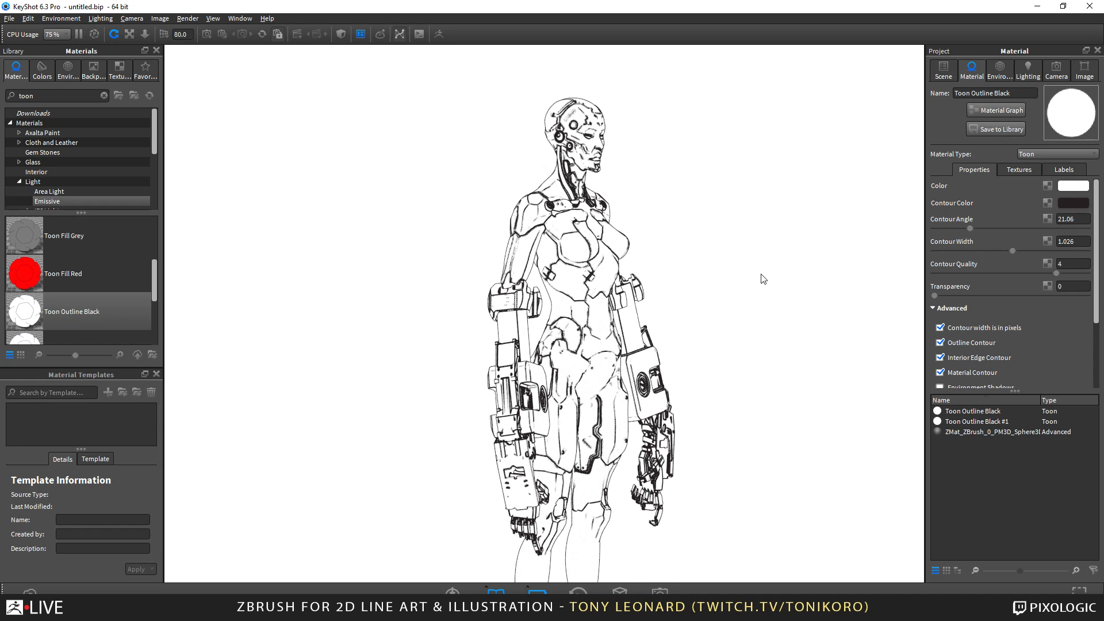
{"action": "left_click_drag", "start_coordinate": [762, 274], "coordinate": [694, 379]}
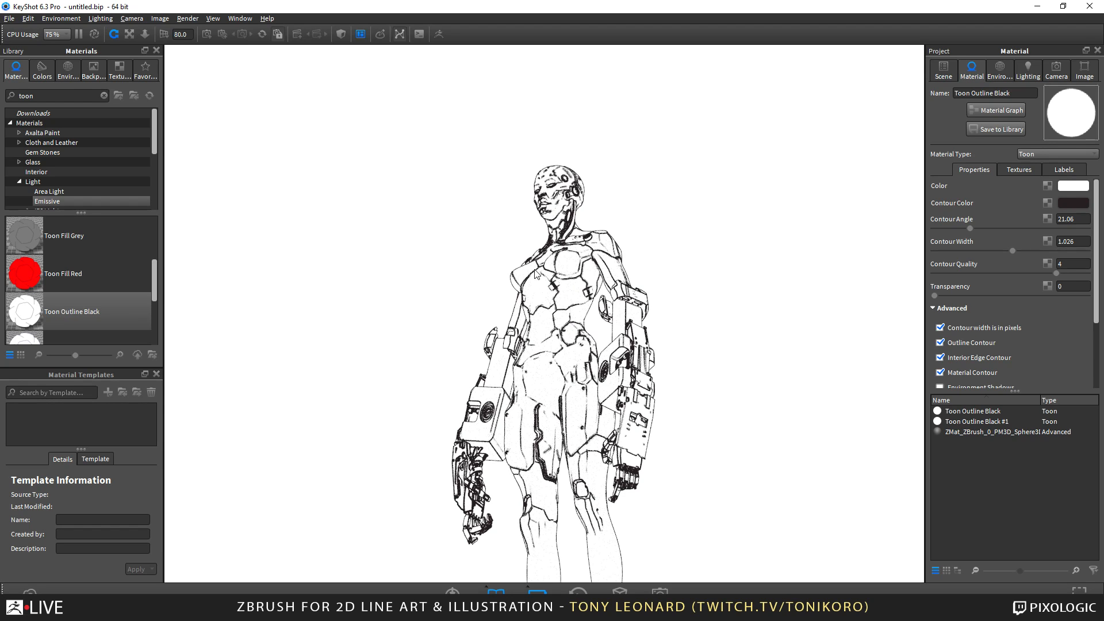
{"action": "left_click_drag", "start_coordinate": [536, 274], "coordinate": [581, 431]}
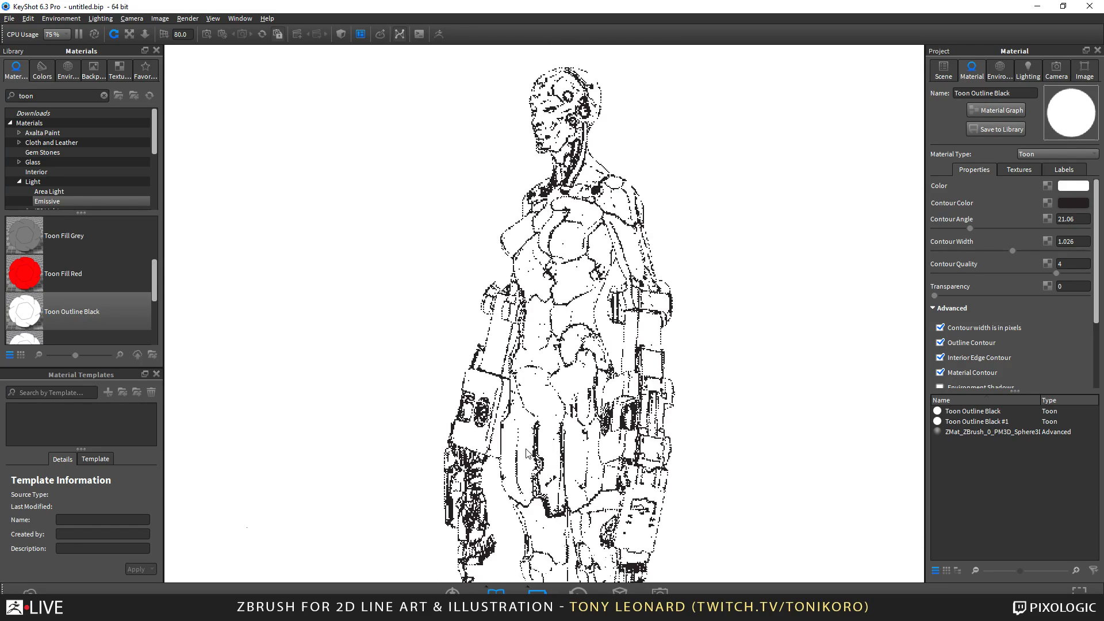
{"action": "middle_click_drag", "start_coordinate": [526, 449], "coordinate": [526, 441]}
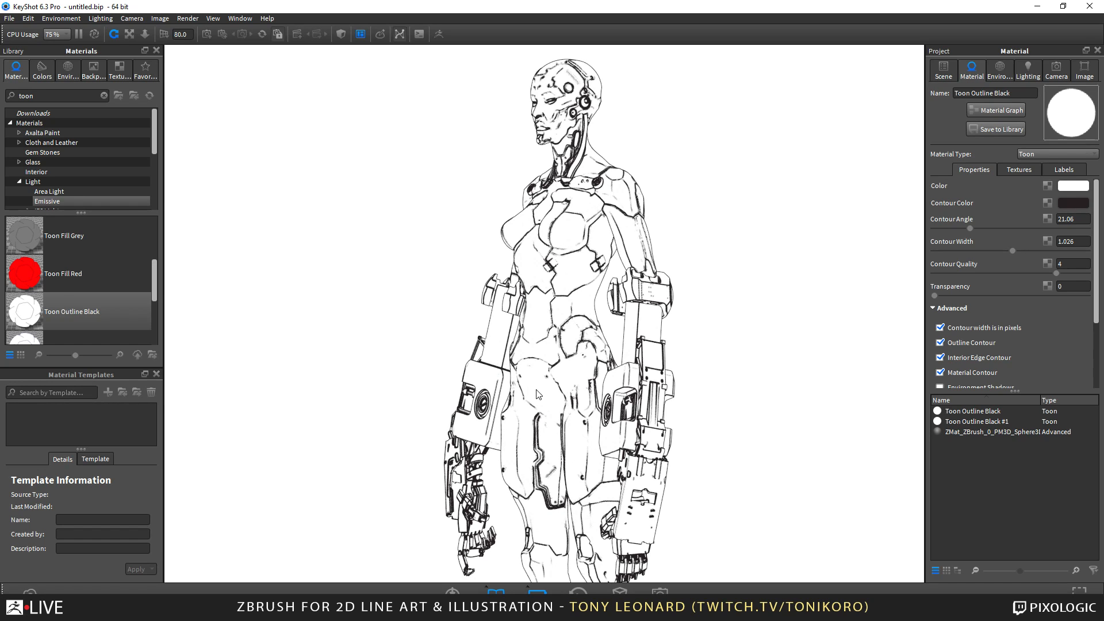
{"action": "key", "text": "alt+Tab"}
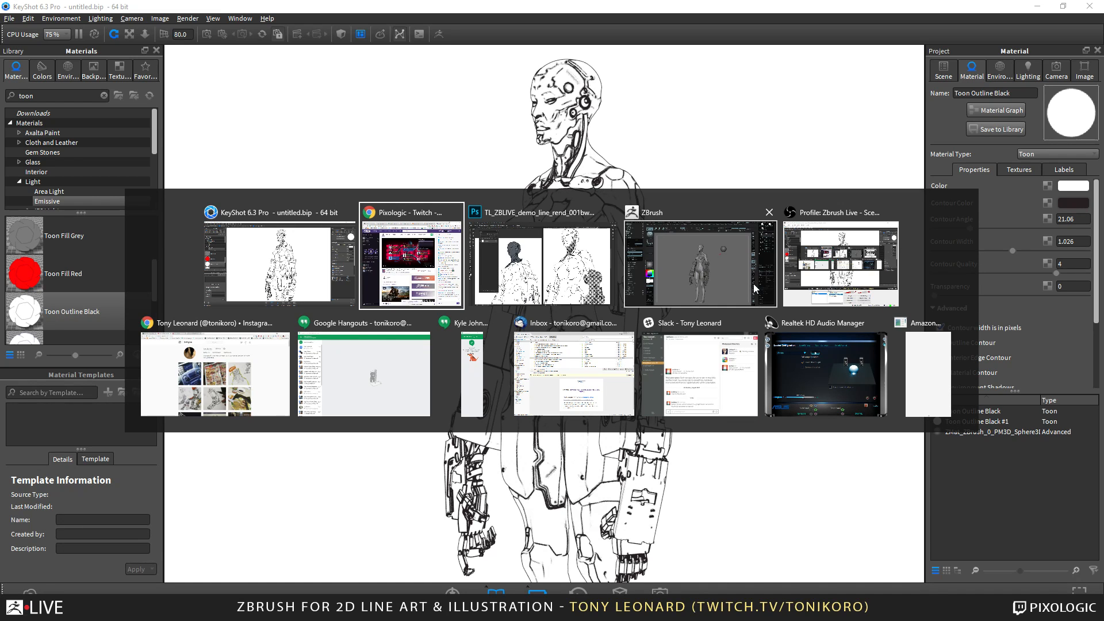
{"action": "key", "text": "alt+Tab"}
{"action": "key", "text": "alt+Tab"}
{"action": "key", "text": "alt+Tab"}
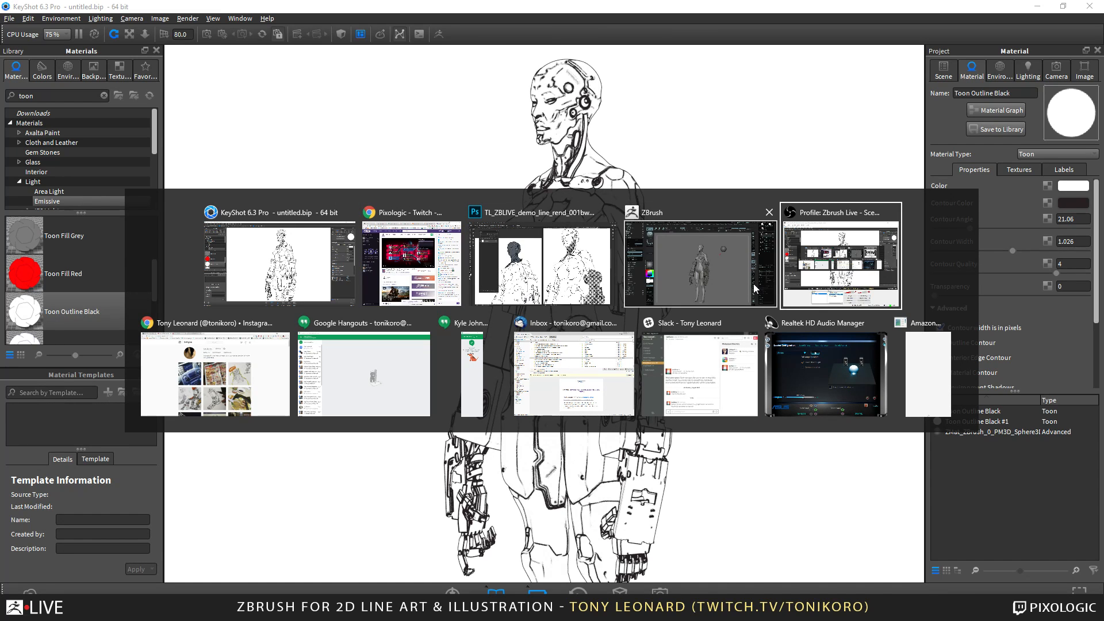
{"action": "key", "text": "alt+Tab"}
{"action": "key", "text": "alt+Tab"}
{"action": "key", "text": "alt+Tab"}
{"action": "key", "text": "alt+Tab"}
{"action": "key", "text": "alt+Tab"}
{"action": "key", "text": "alt+Tab"}
{"action": "key", "text": "alt+Tab"}
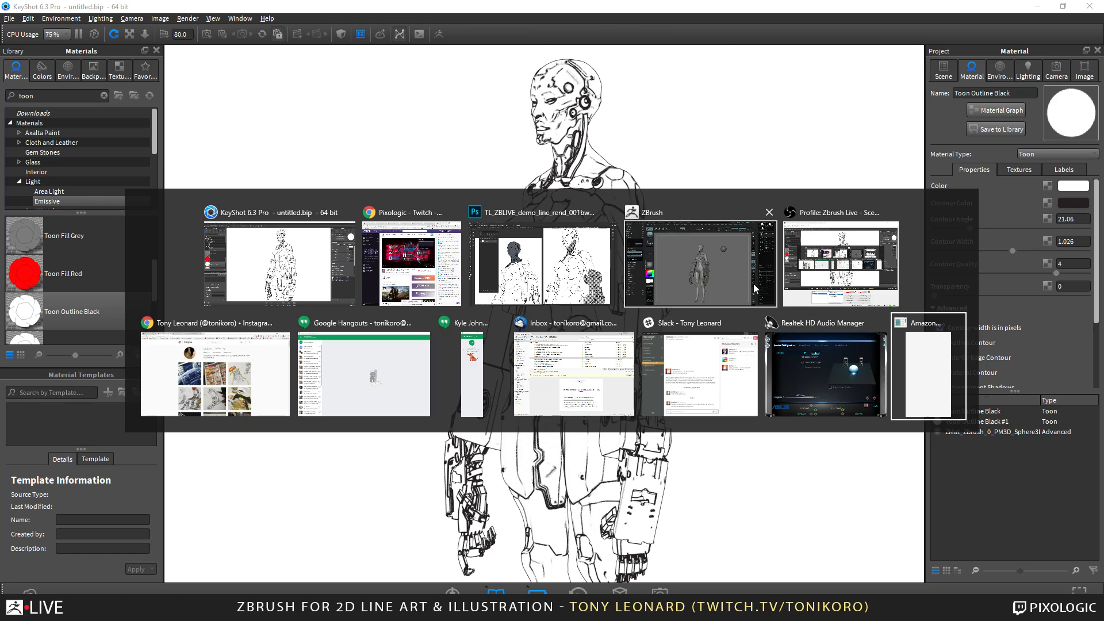
{"action": "key", "text": "alt+Tab"}
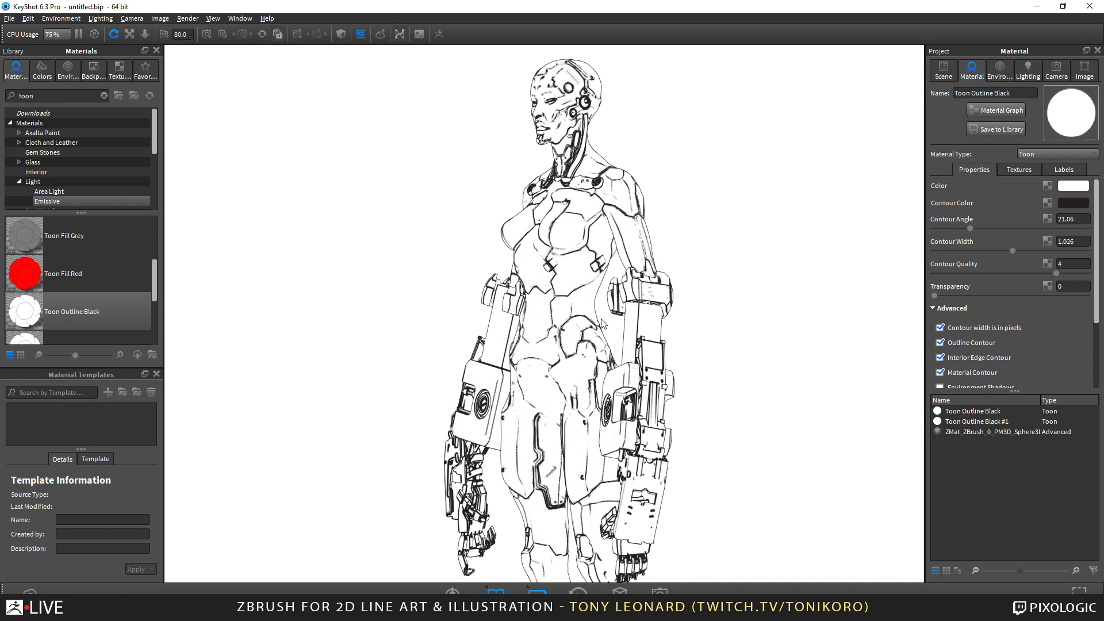
Switch to ZBrush, show the Render Properties settings, and review the cyborg sculpt from the front and a three-quarter angle.
{"action": "key", "text": "alt+Tab"}
{"action": "key", "text": "alt+Tab"}
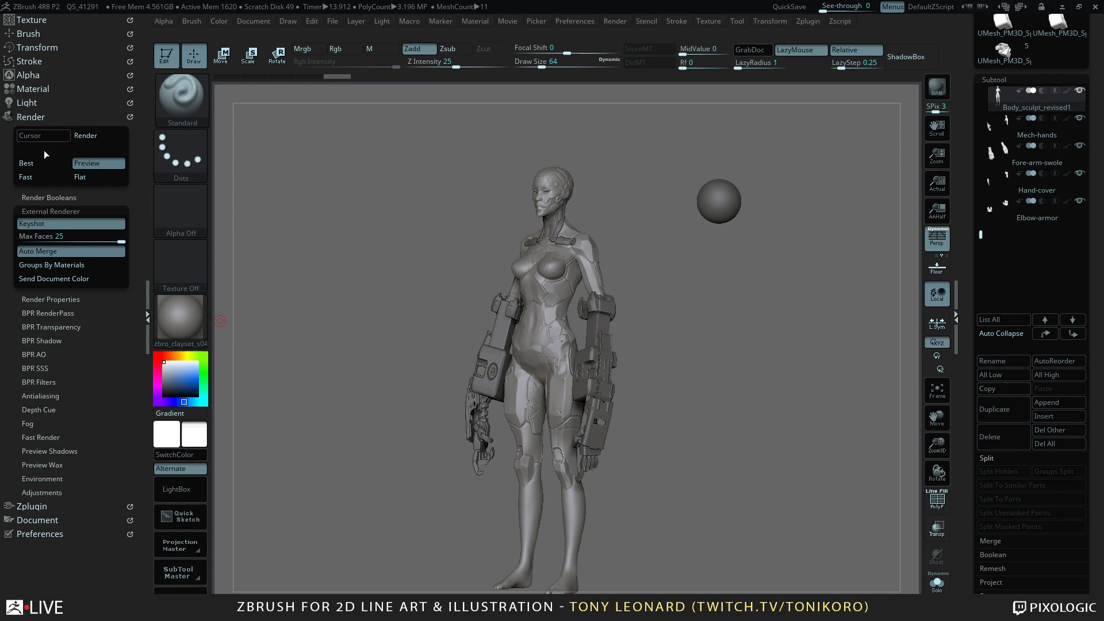
{"action": "left_click", "coordinate": [64, 299]}
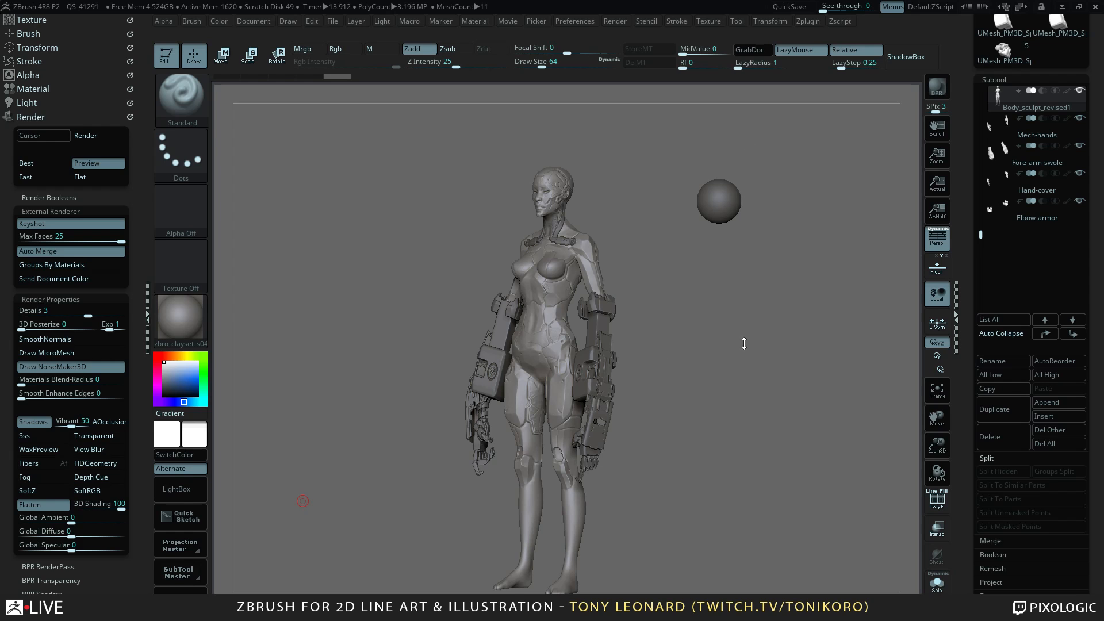
{"action": "left_click_drag", "start_coordinate": [729, 402], "coordinate": [782, 360]}
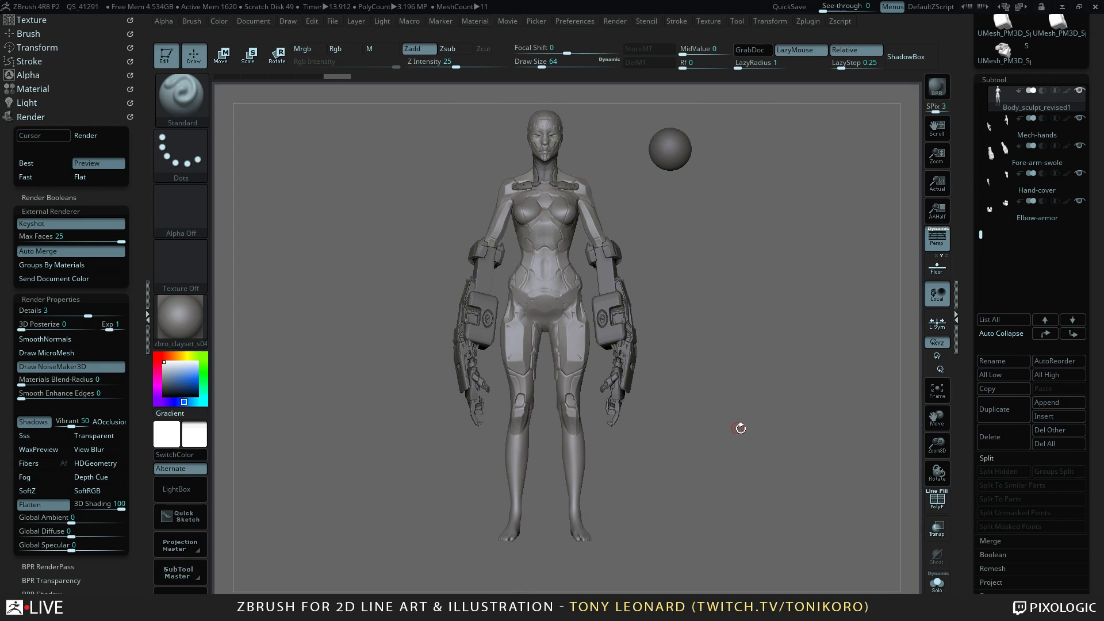
{"action": "left_click_drag", "start_coordinate": [758, 420], "coordinate": [793, 478], "text": "alt"}
{"action": "mouse_move", "coordinate": [777, 456]}
{"action": "left_mouse_down"}
{"action": "mouse_move", "coordinate": [791, 441]}
{"action": "mouse_move", "coordinate": [757, 449]}
{"action": "left_mouse_up"}
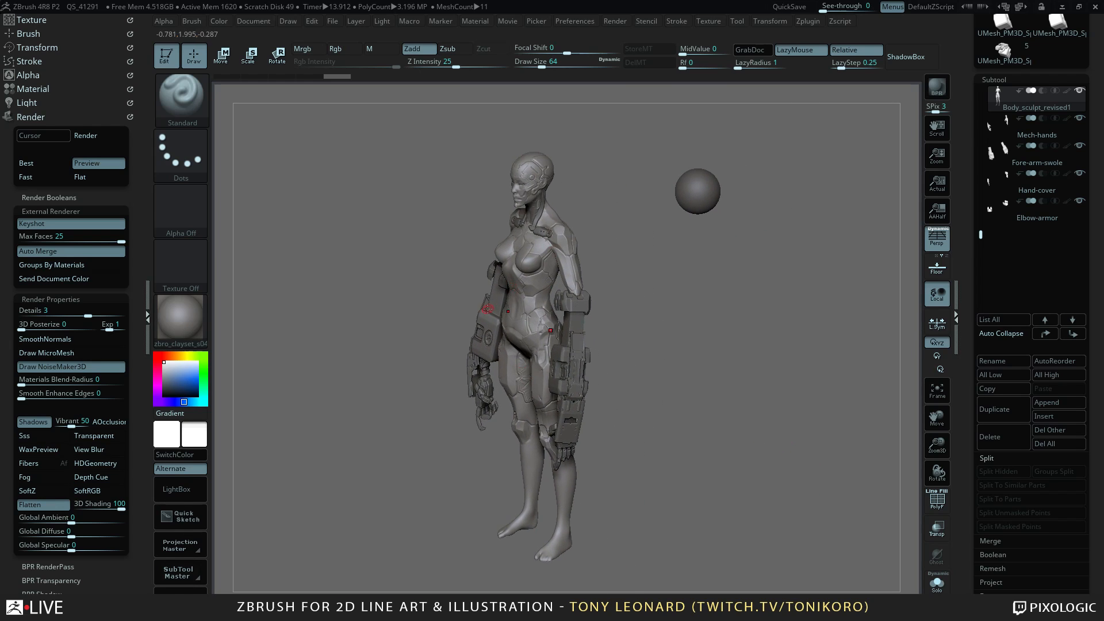